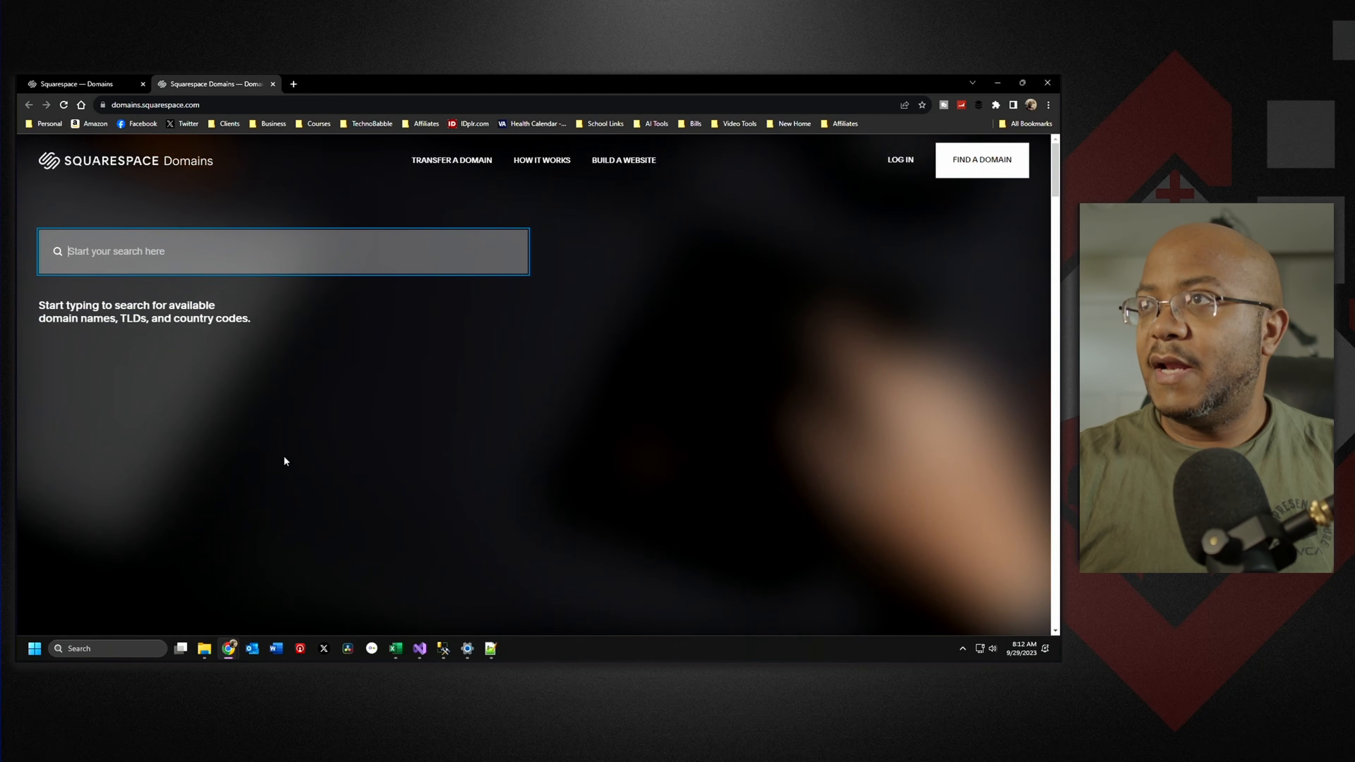
Search for lebanonbcnk.org, add it to the cart and check out to register it.
type("lebanonbcnk.org")
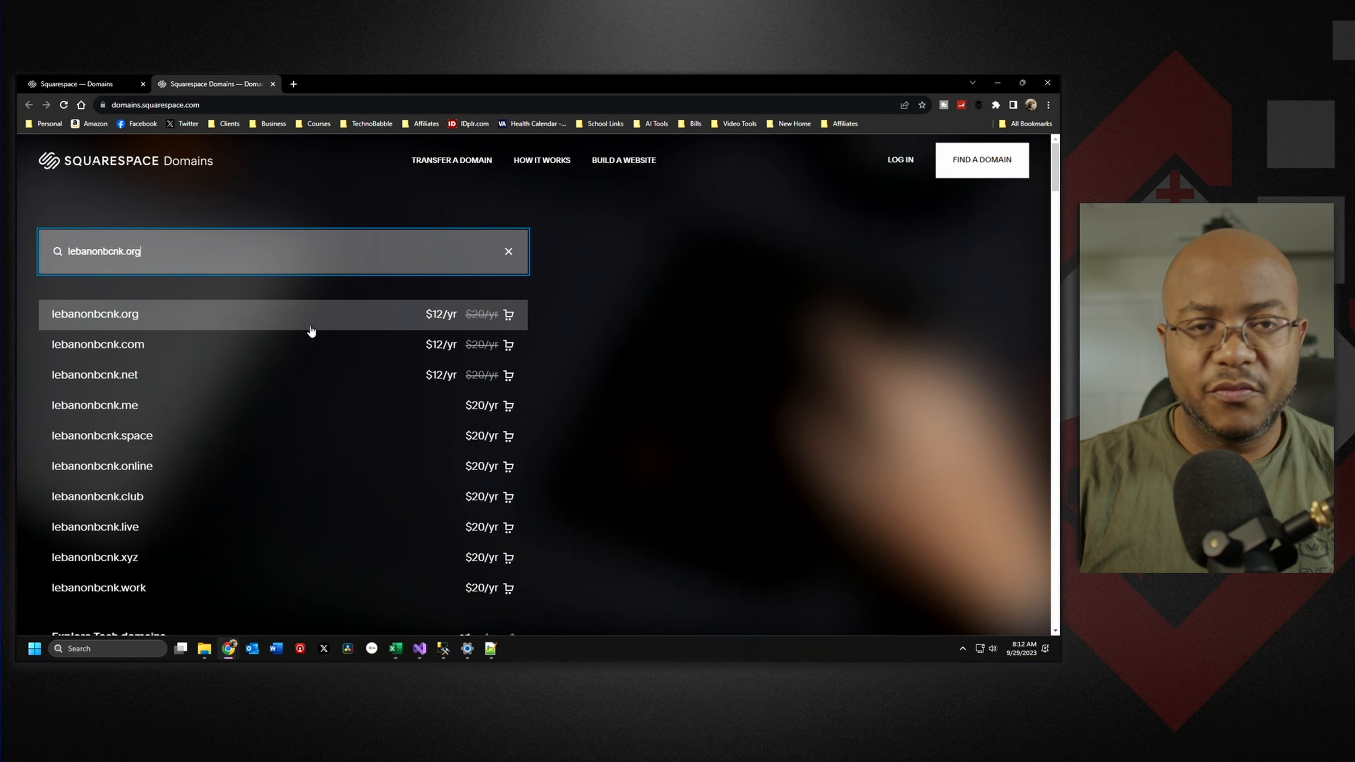
left_click(343, 326)
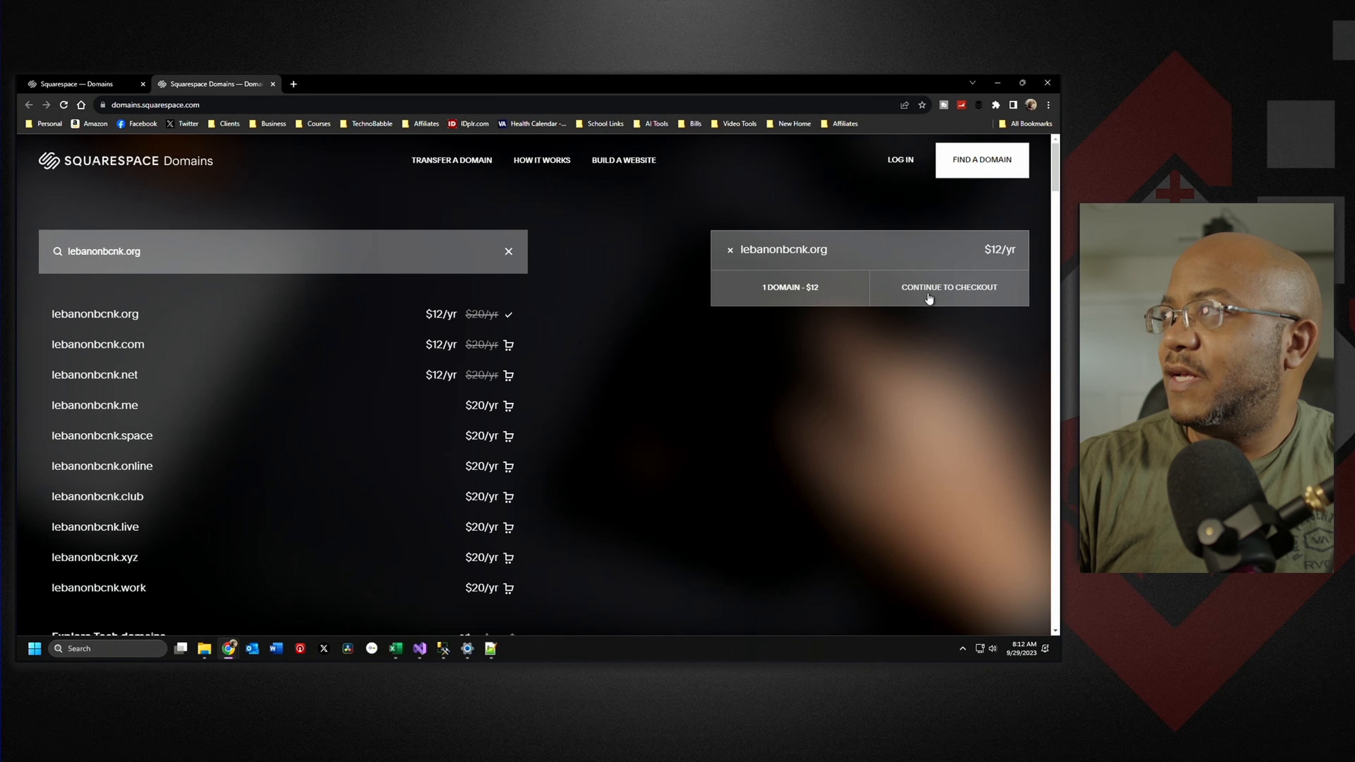
left_click(968, 293)
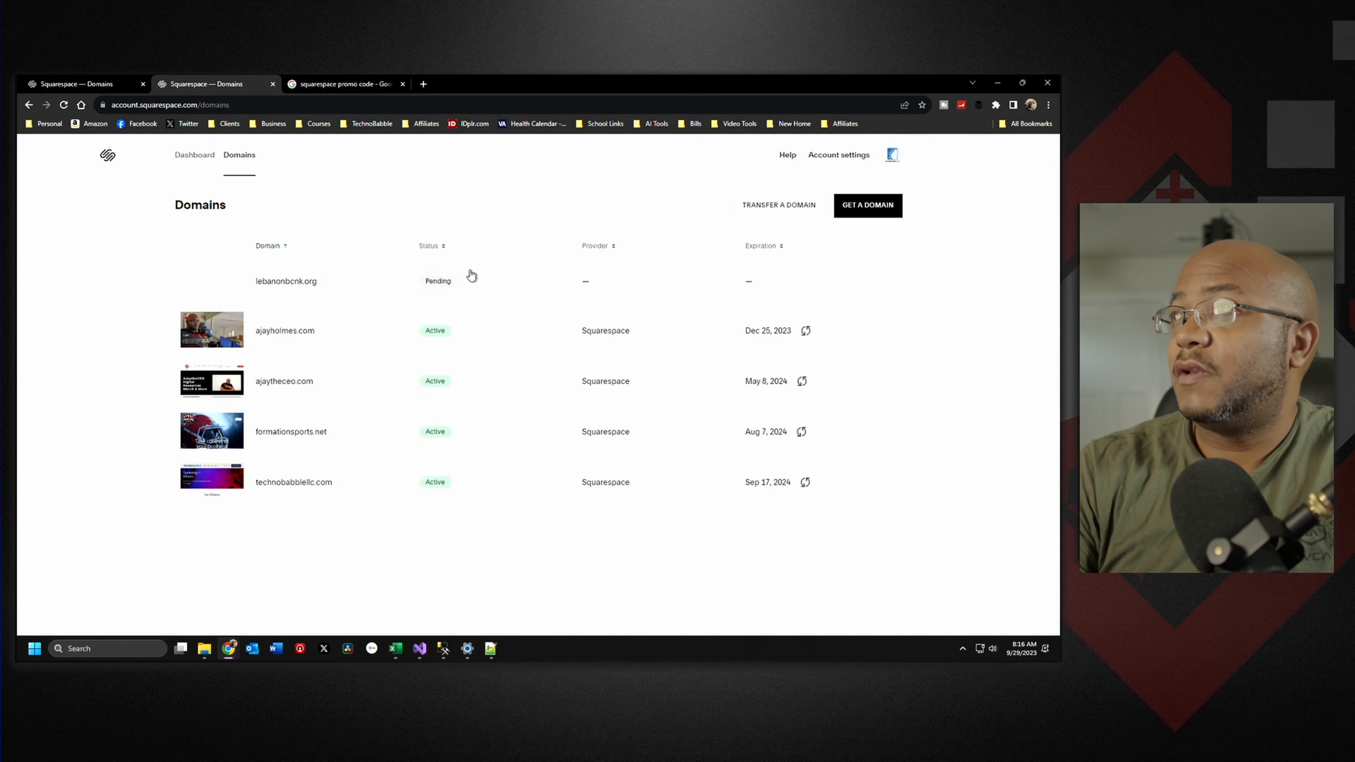
Refresh the lebanonbcnk.org registration status in its domain details so it shows as Active.
left_click(365, 287)
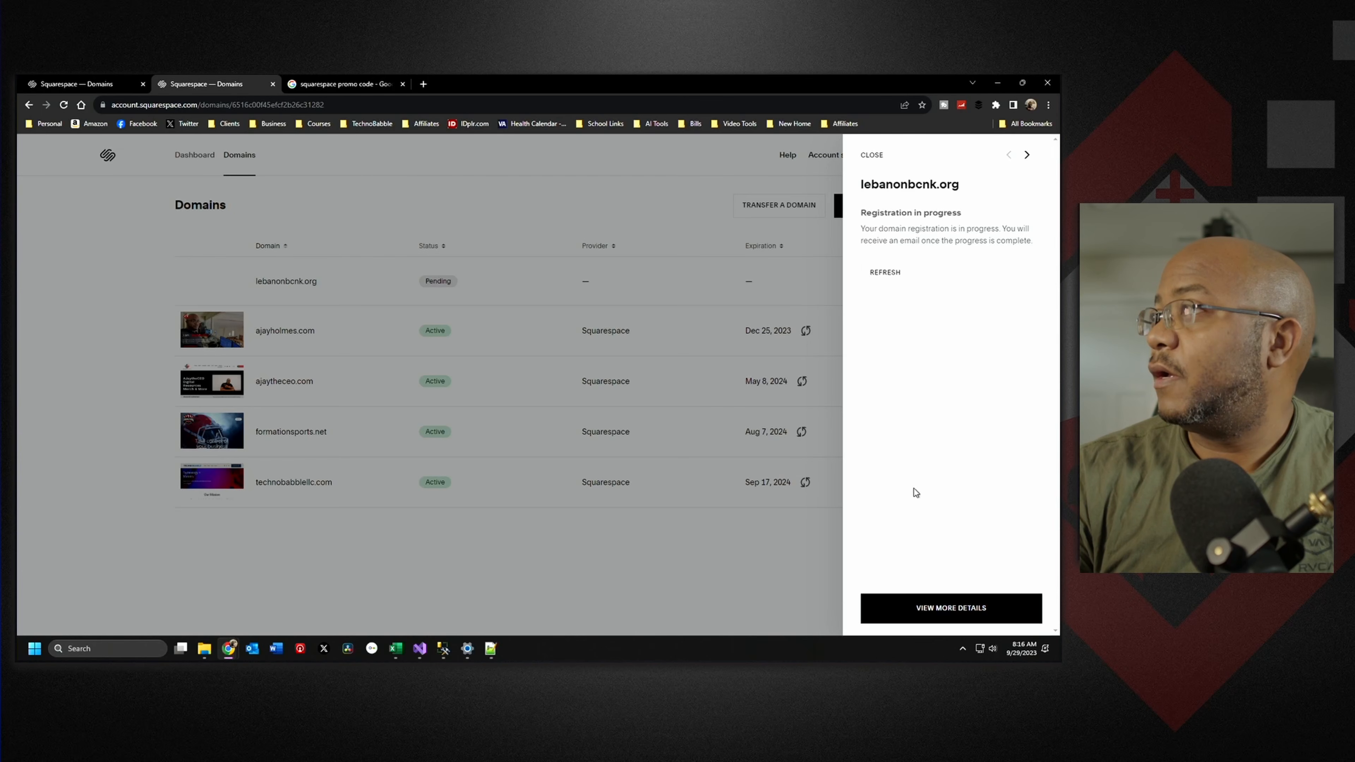
left_click(890, 273)
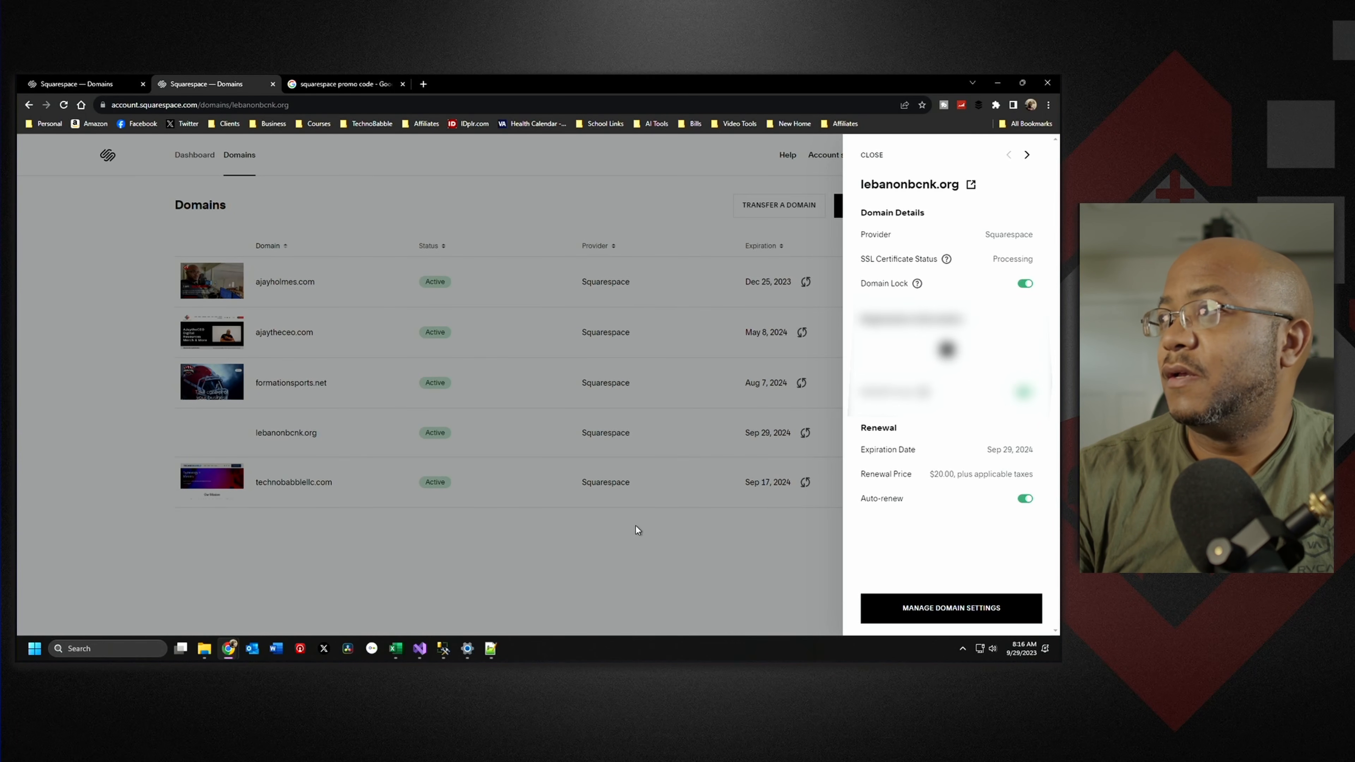
left_click(697, 580)
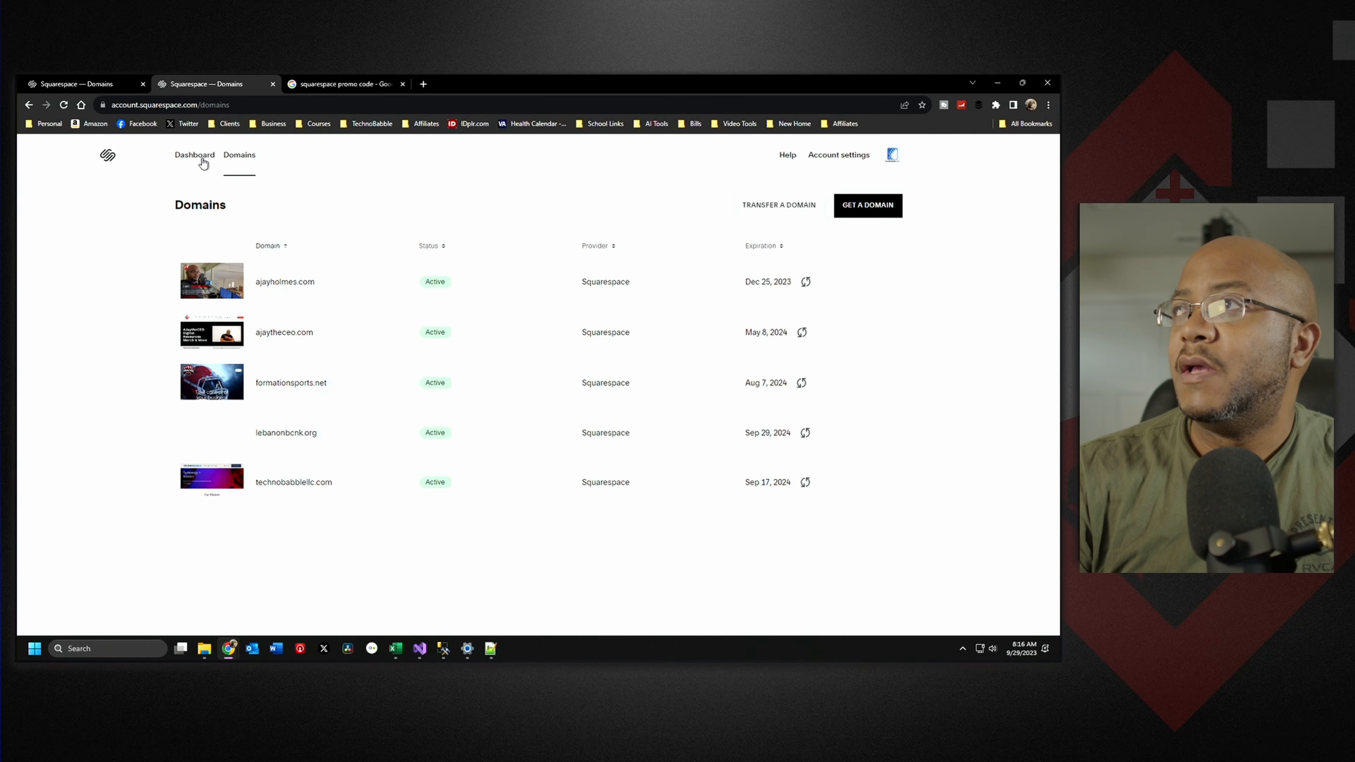
left_click(390, 434)
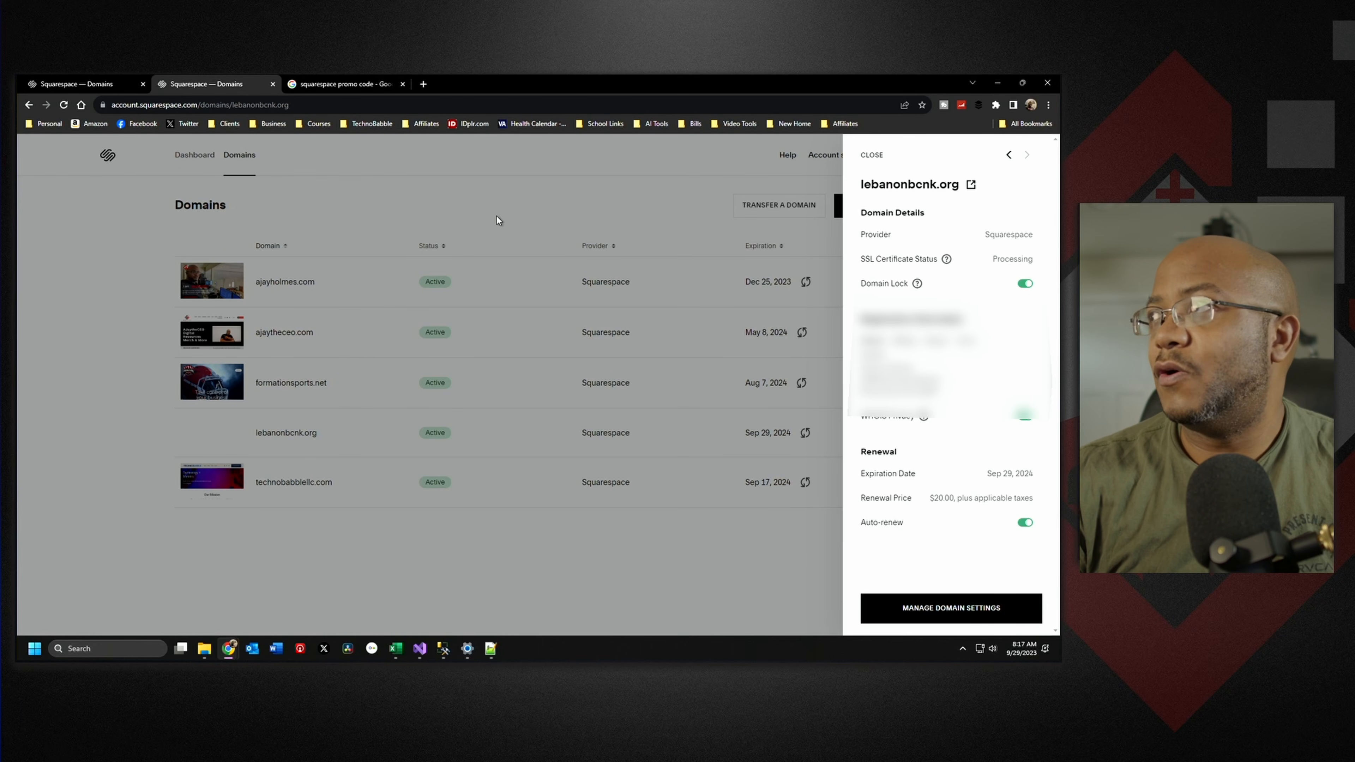
left_click(750, 162)
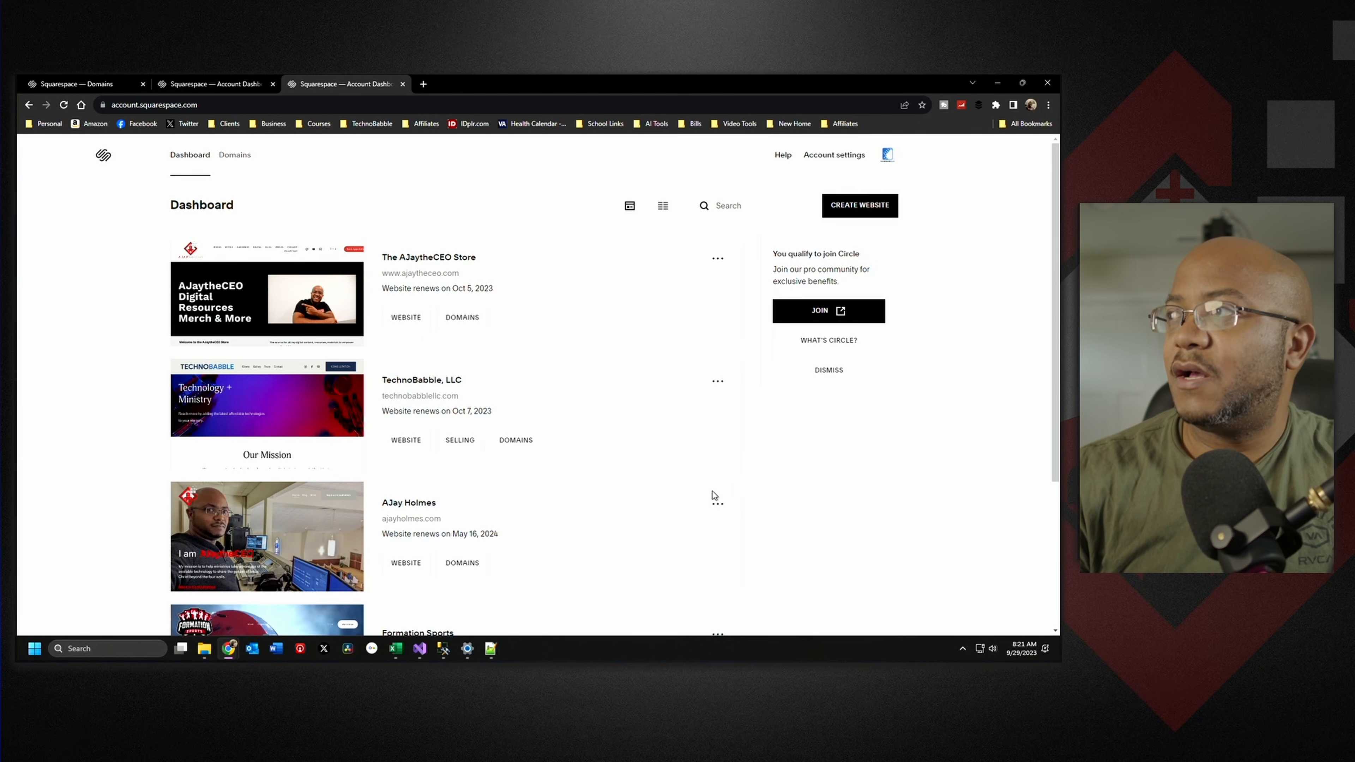
scroll(832, 485, "down", 4)
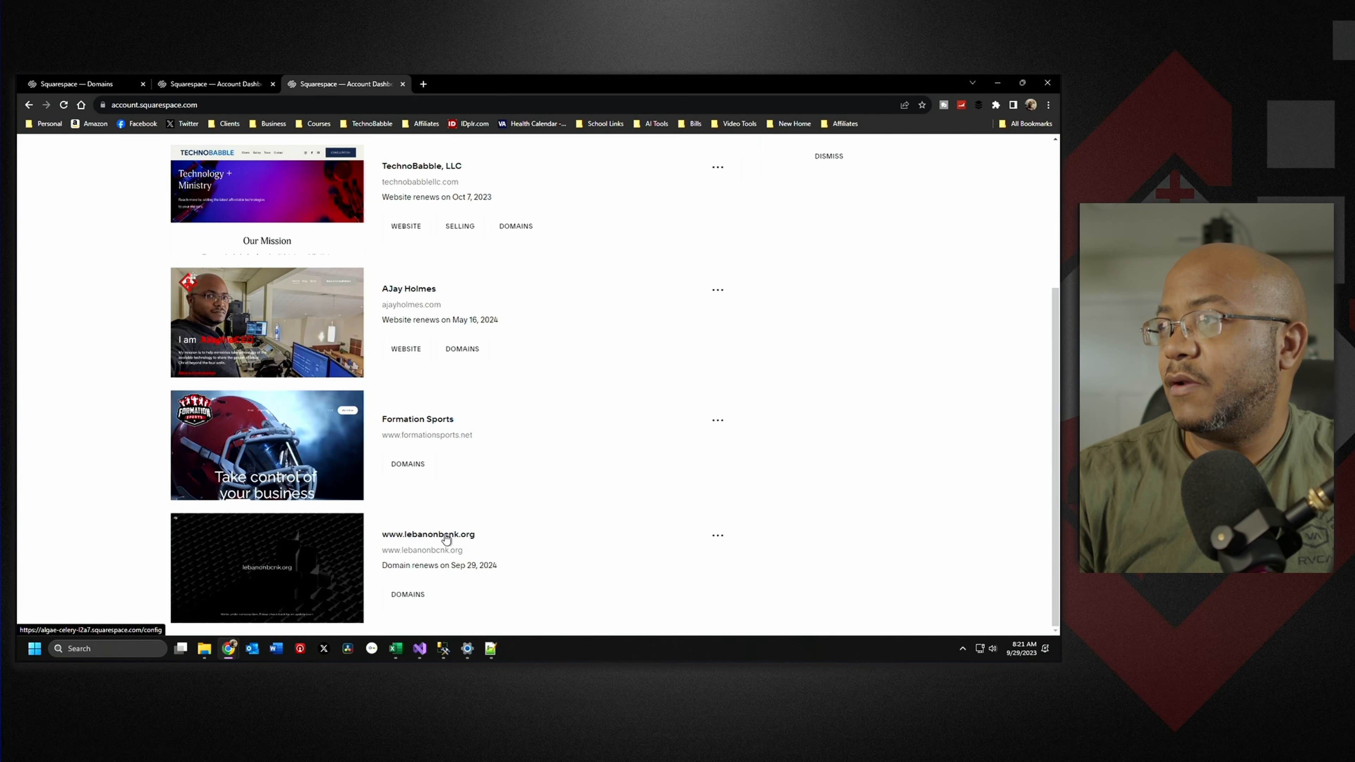
left_click(399, 534)
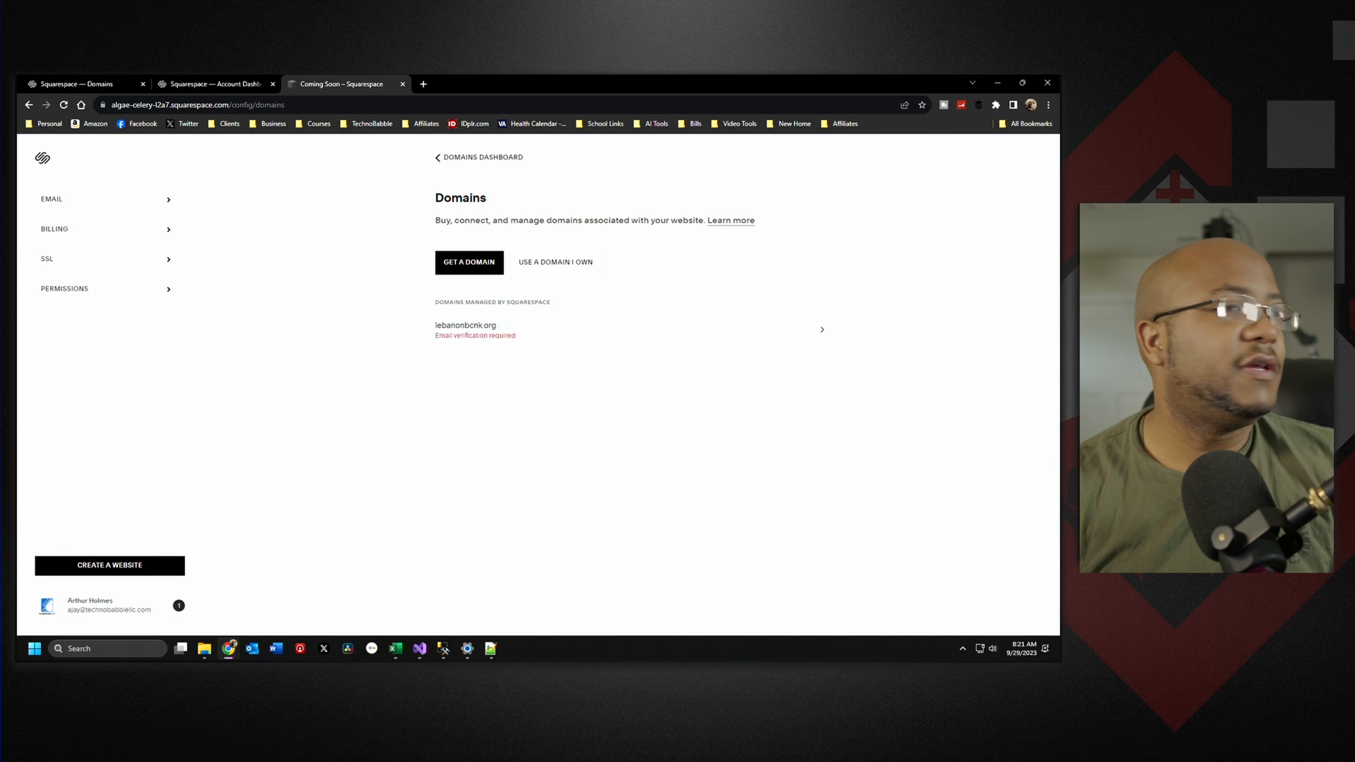
left_click(252, 649)
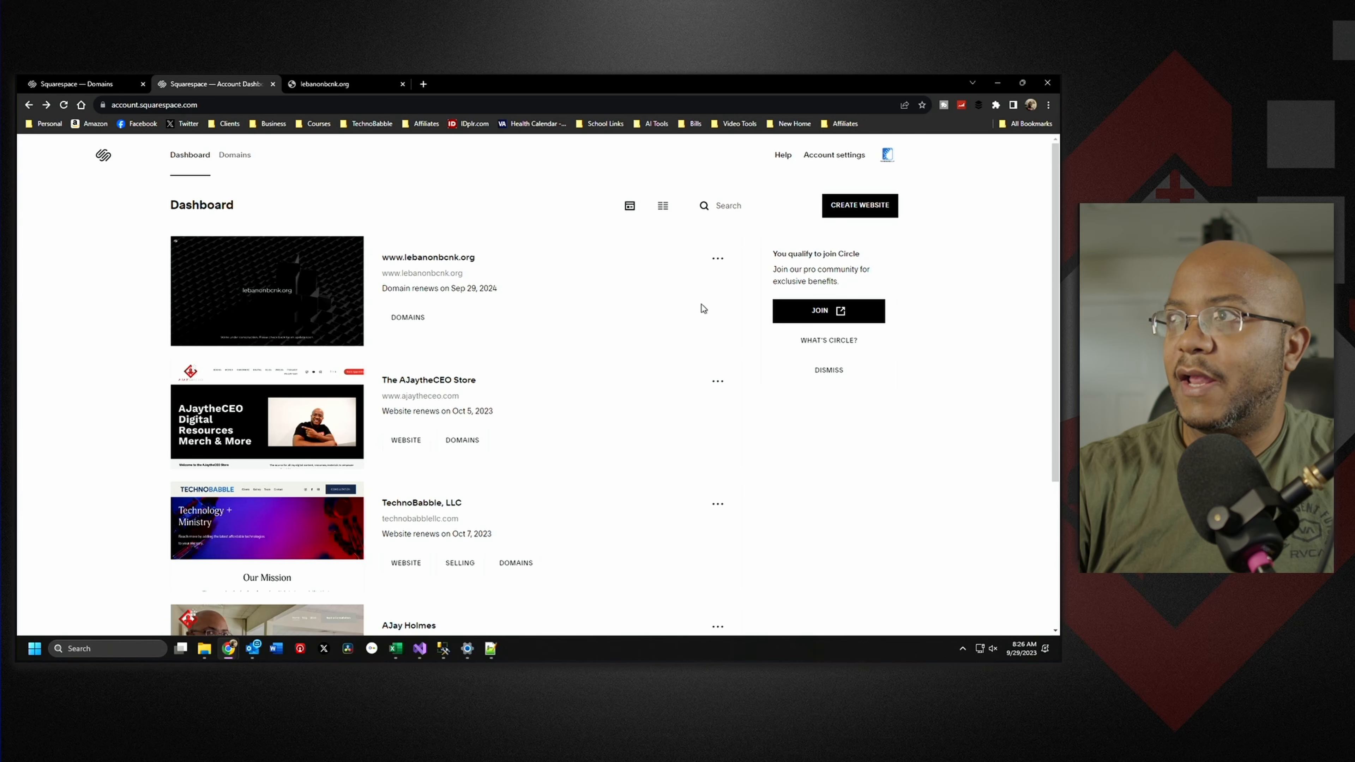
left_click(454, 260)
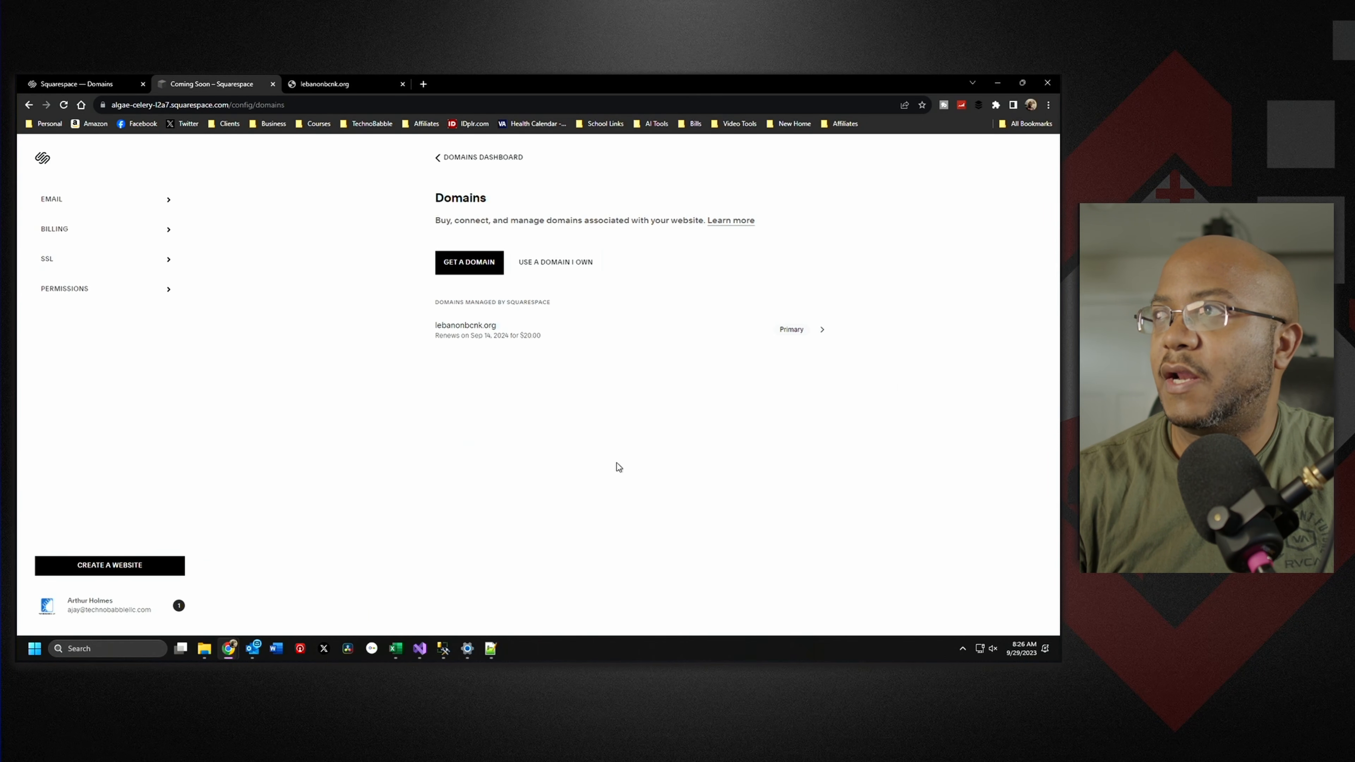
left_click(119, 567)
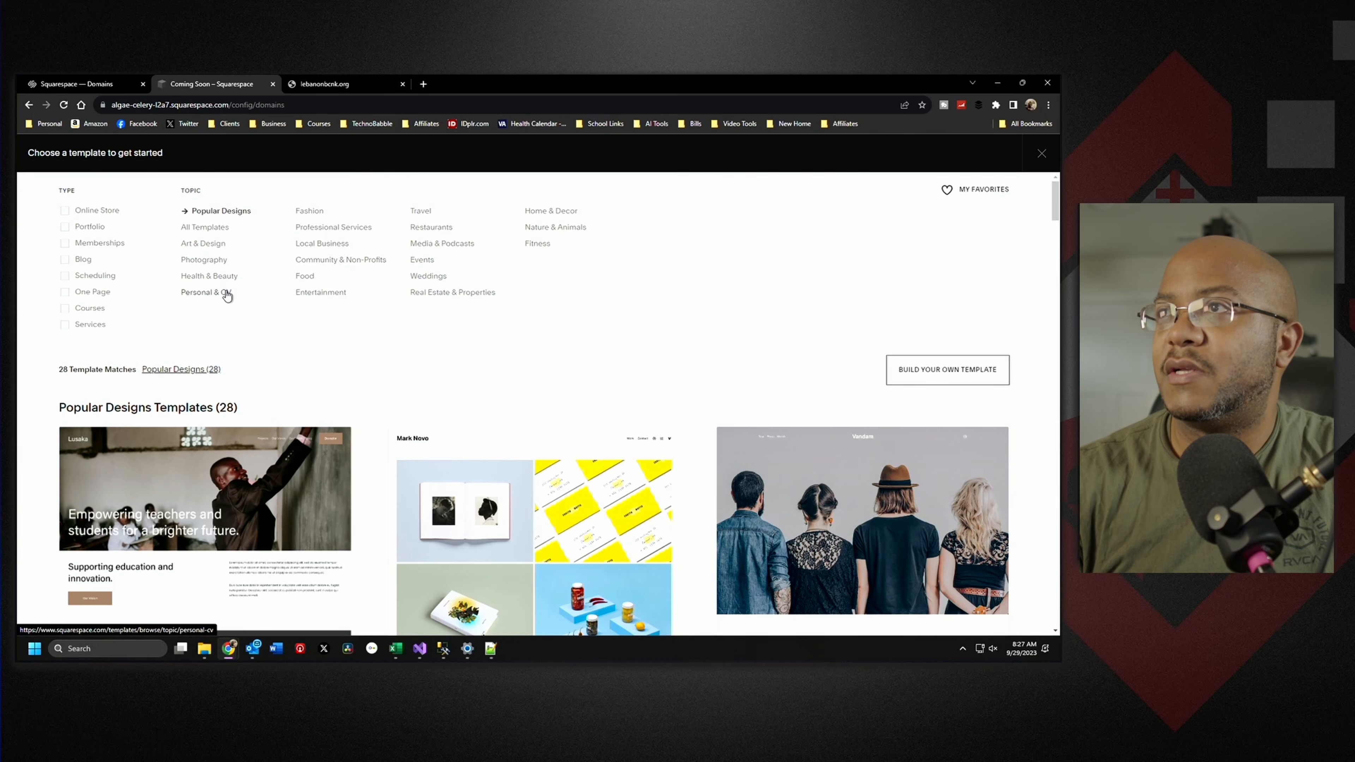
Filter templates by Community & Non-Profits and browse the seven results, including Malone, Clarkson and Comet.
left_click(337, 260)
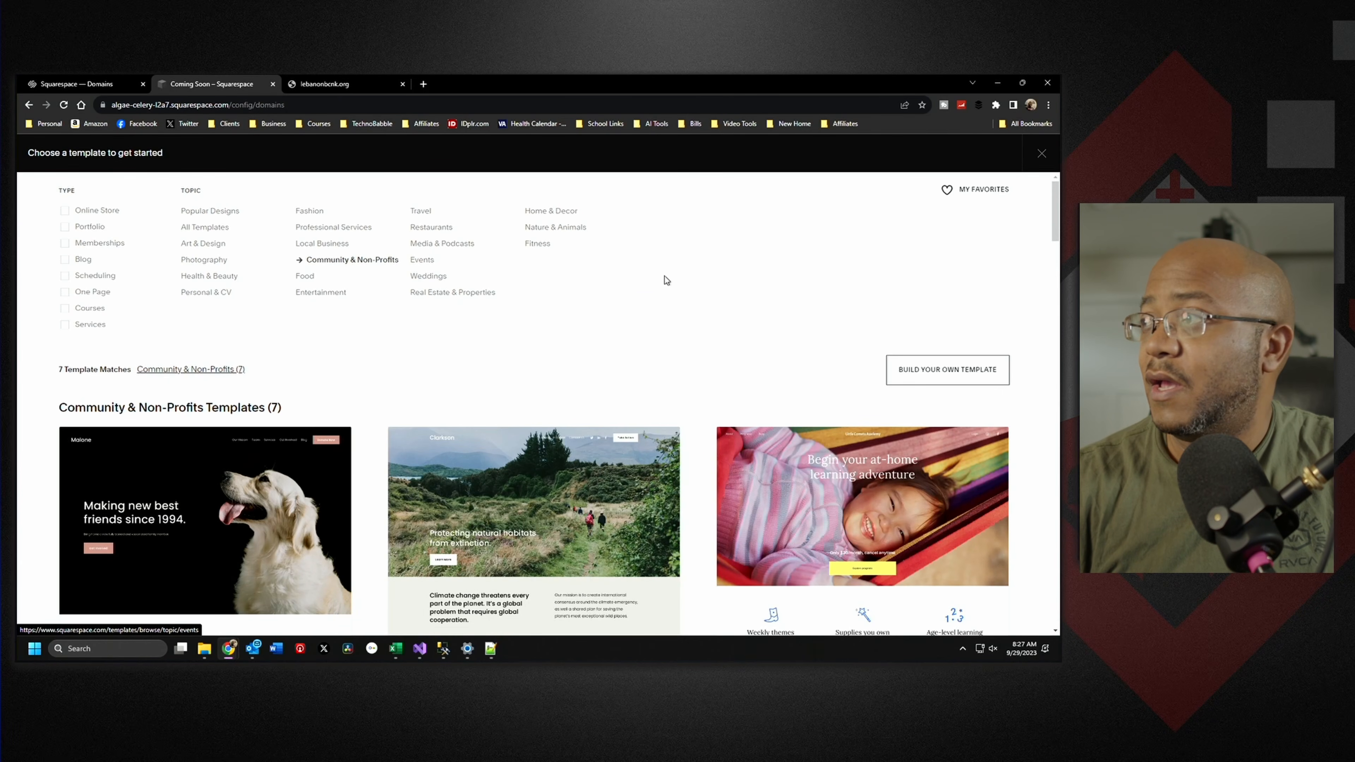
scroll(664, 274, "down", 5)
scroll(713, 469, "down", 4)
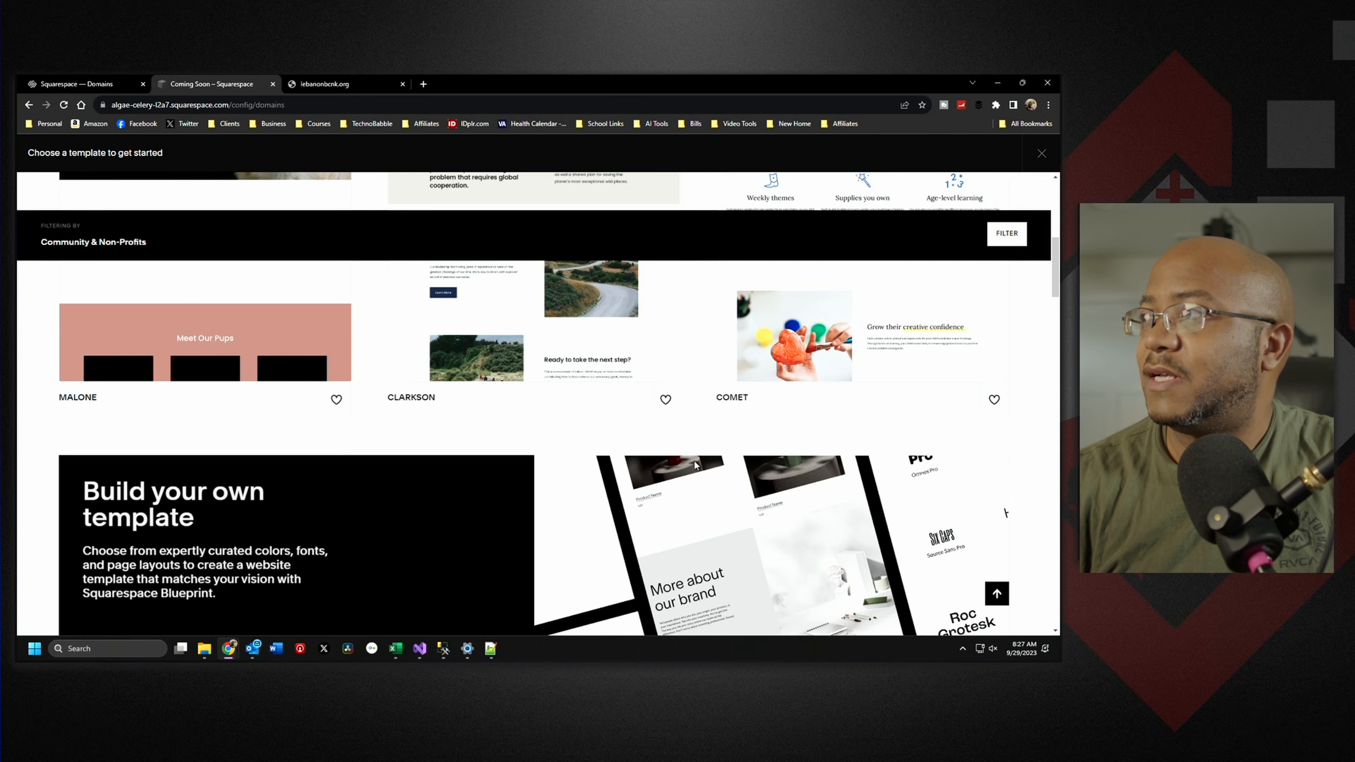
scroll(695, 461, "up", 4)
scroll(694, 460, "down", 12)
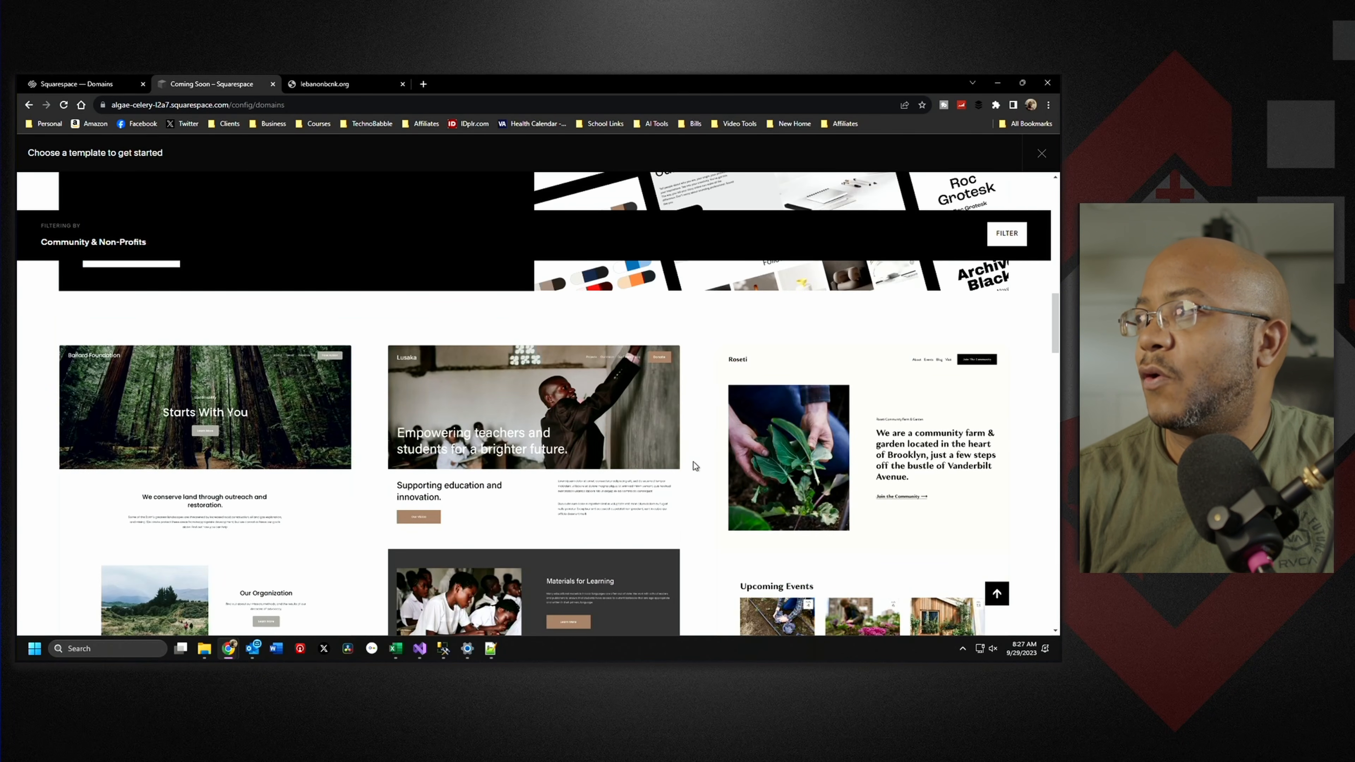
scroll(694, 465, "down", 5)
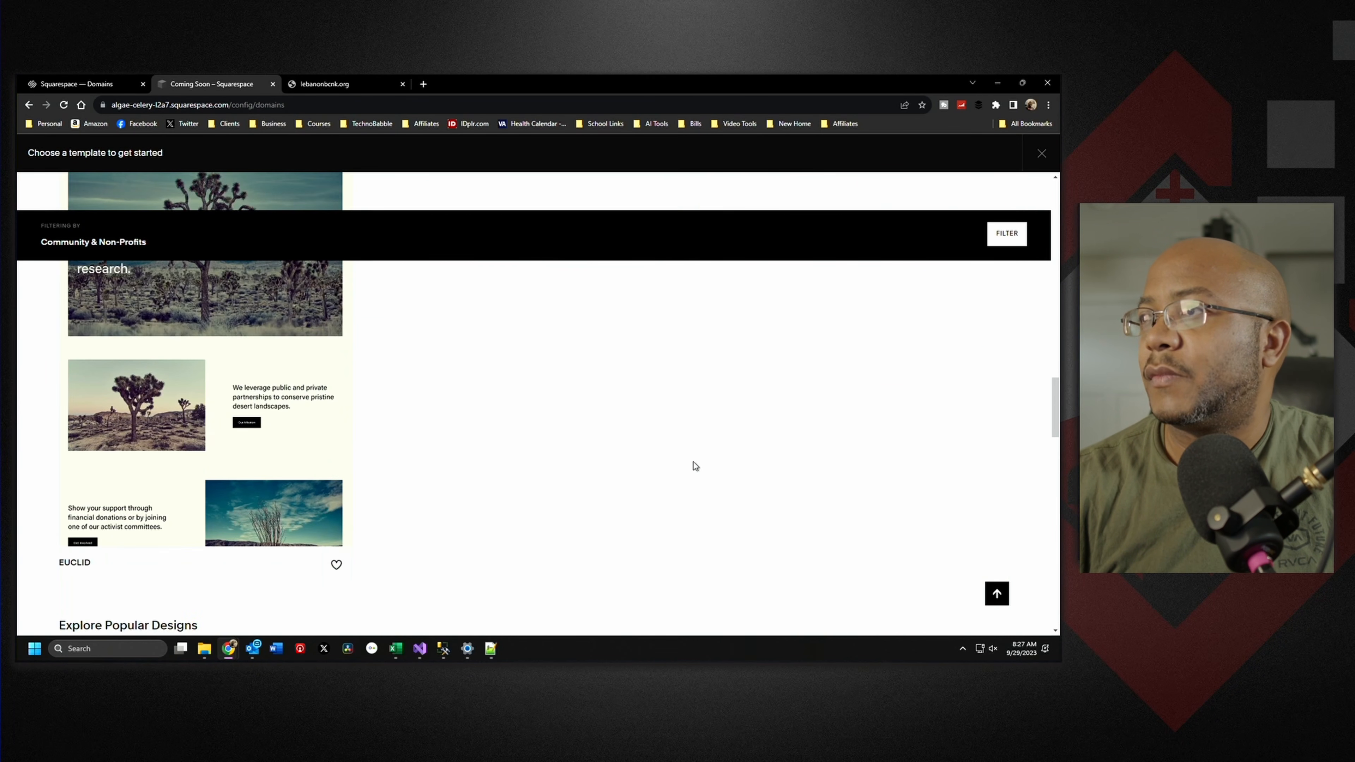
scroll(694, 466, "up", 4)
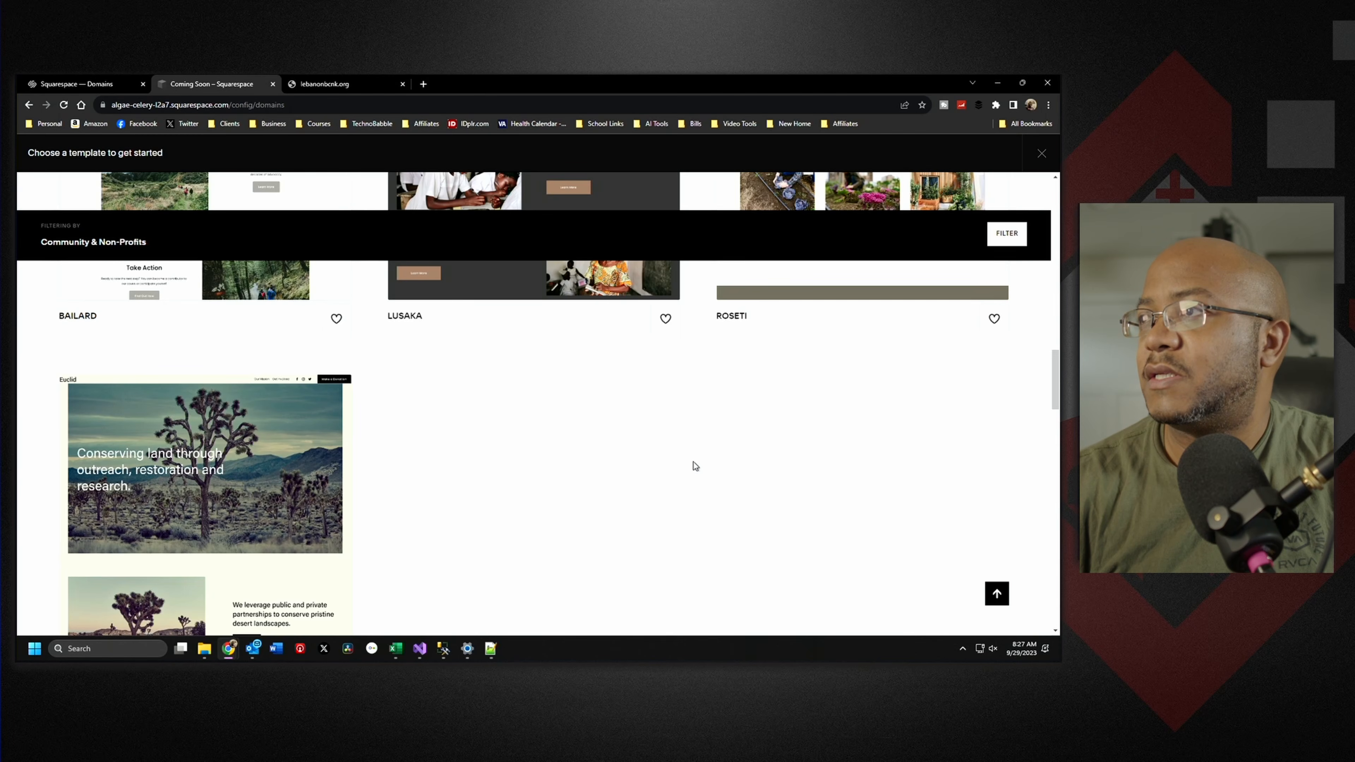
scroll(694, 466, "down", 6)
scroll(694, 465, "up", 10)
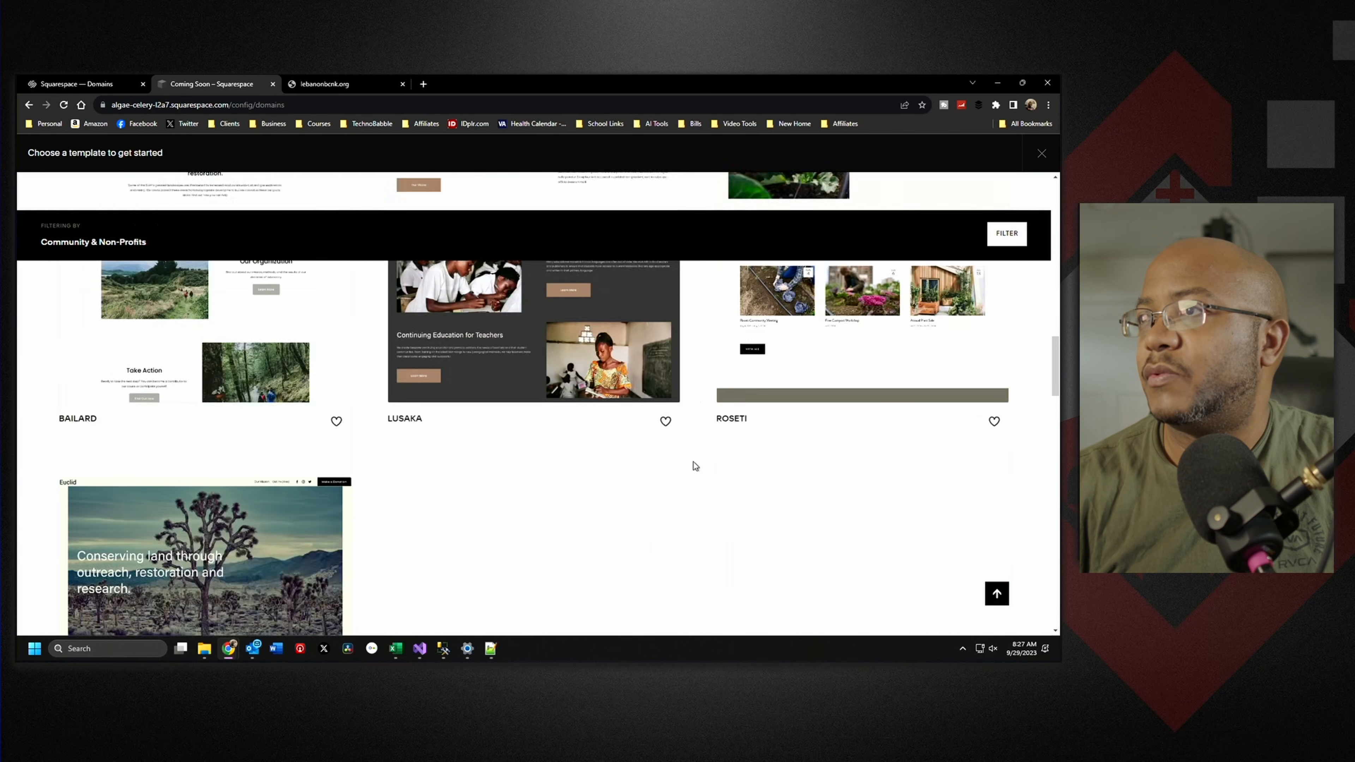
scroll(694, 465, "down", 20)
scroll(694, 464, "up", 4)
scroll(694, 465, "up", 8)
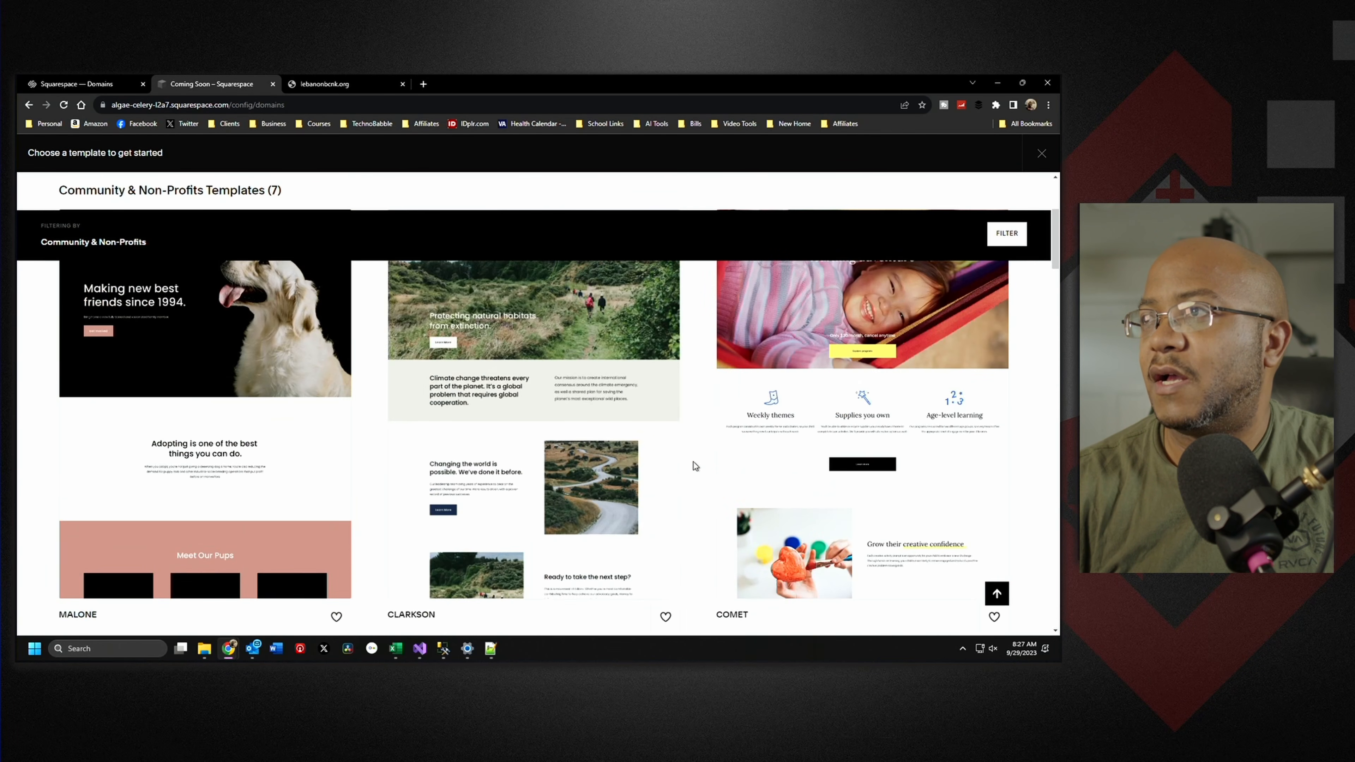
scroll(693, 464, "down", 4)
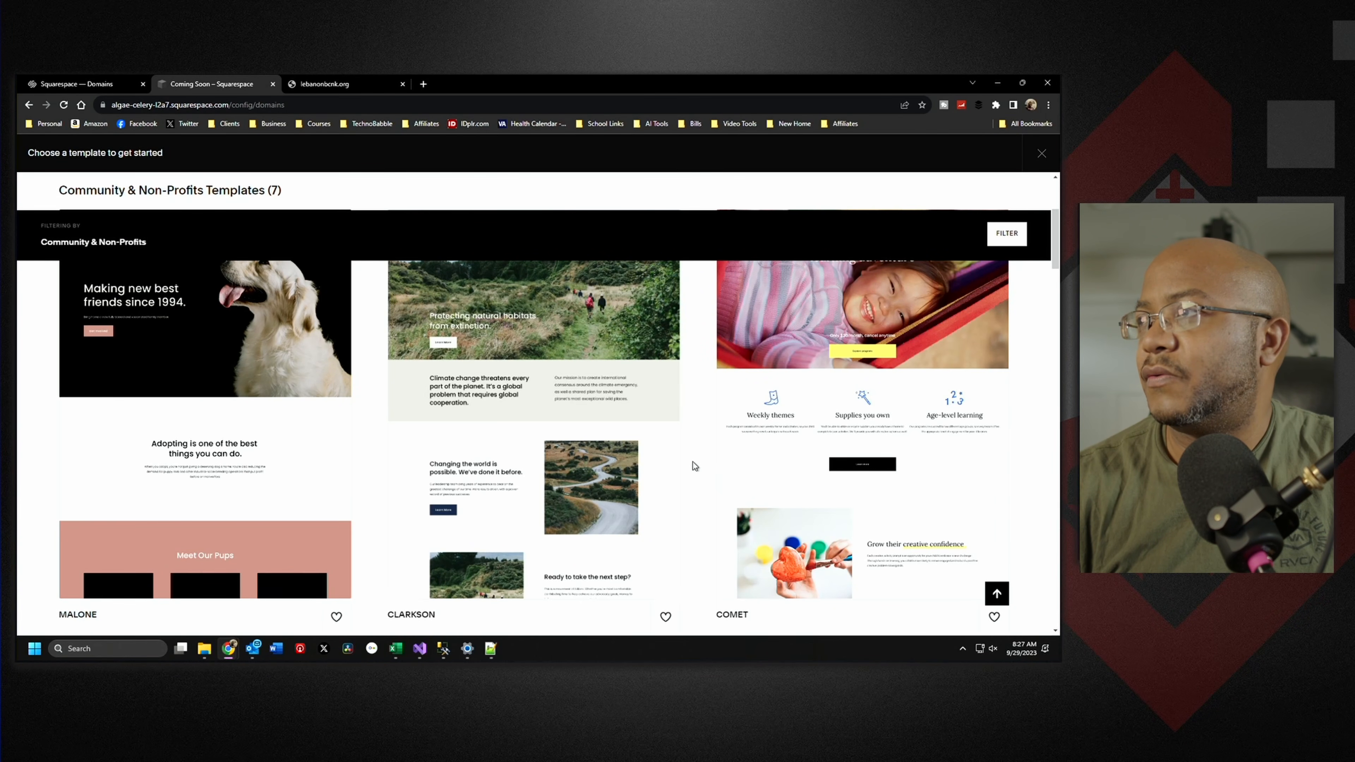
scroll(693, 462, "up", 4)
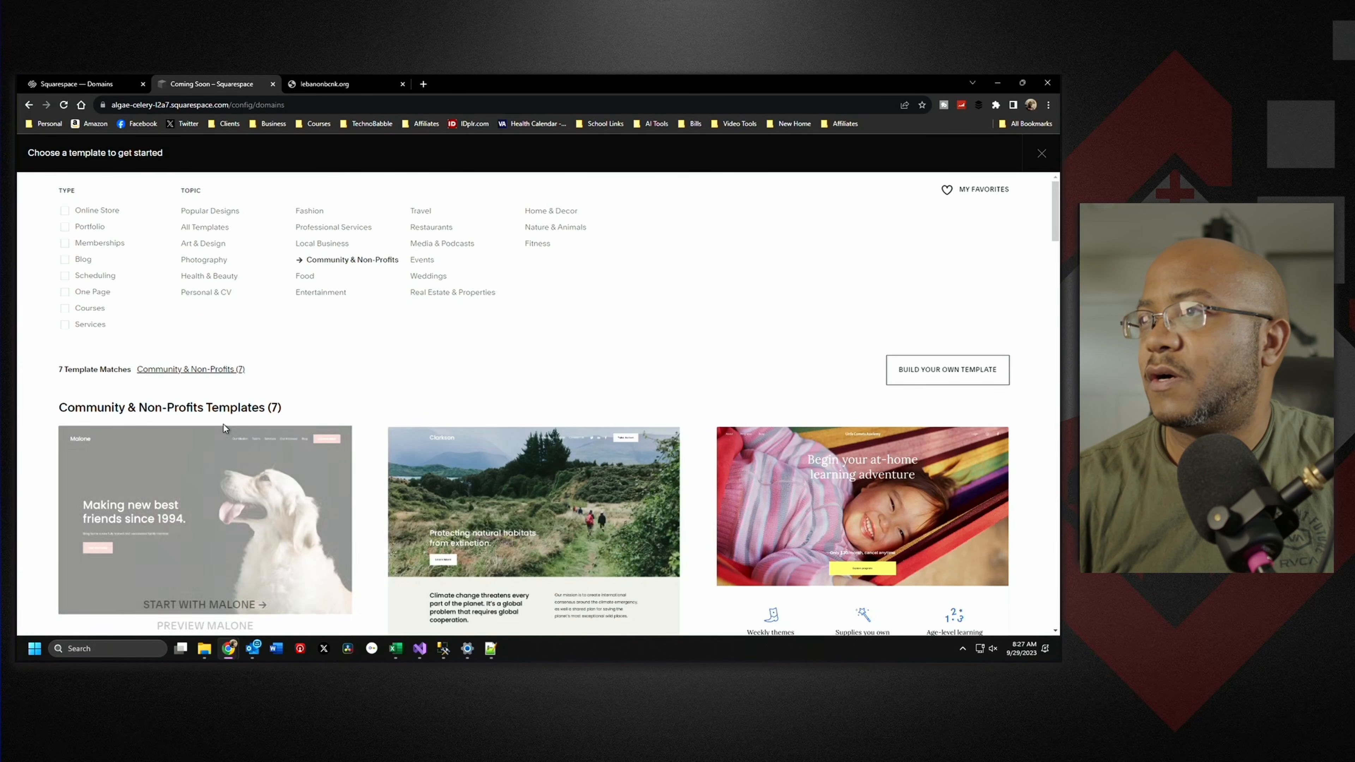
scroll(325, 399, "down", 4)
Start the site from the Malone template and name it 'Lebanon Baptist Church'.
mouse_move(325, 401)
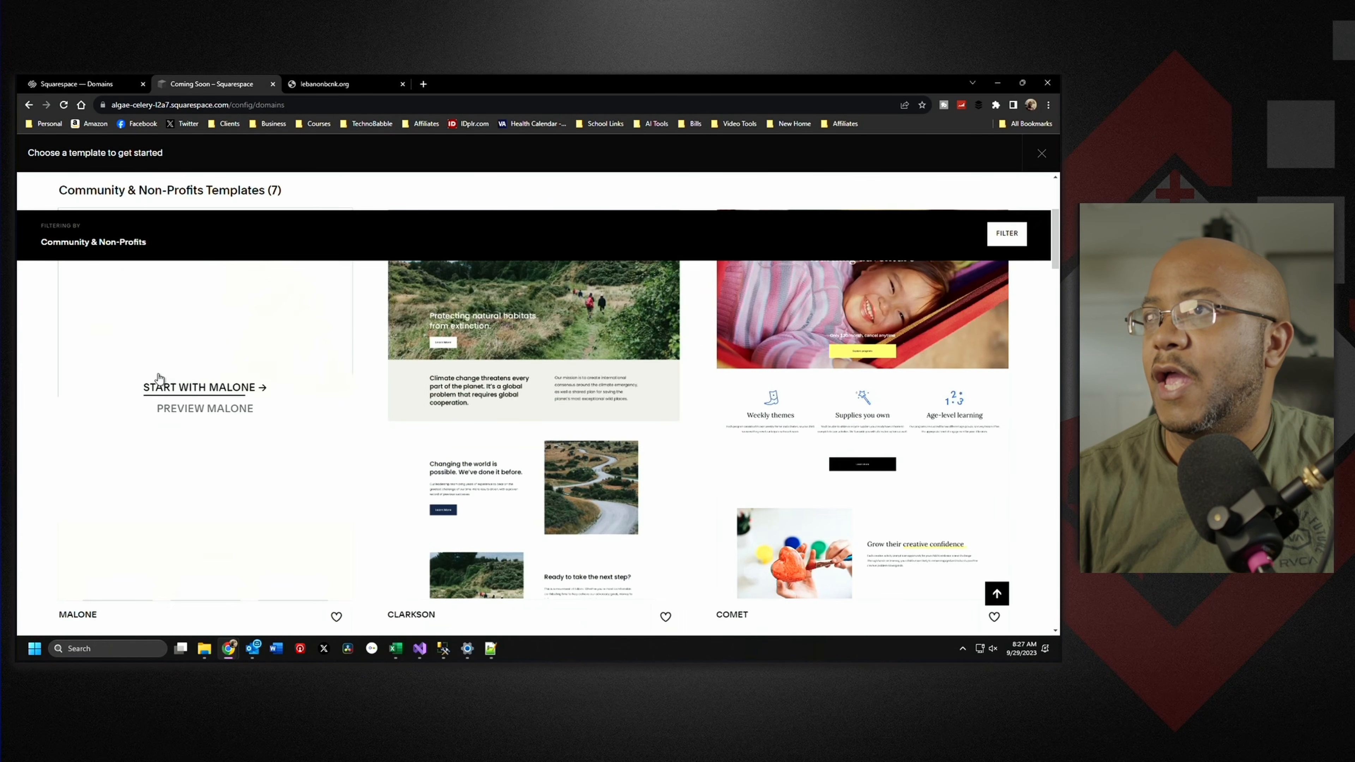
left_click(216, 388)
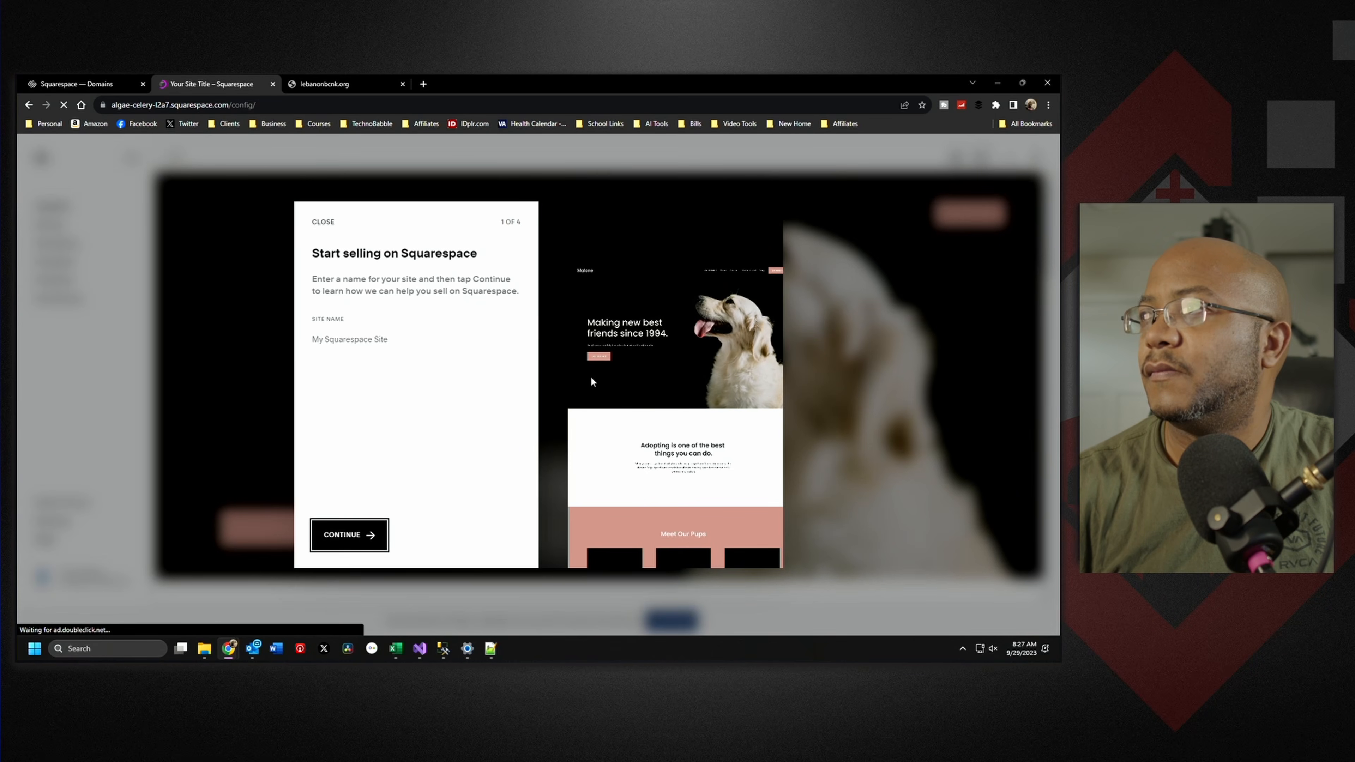
left_click(395, 336)
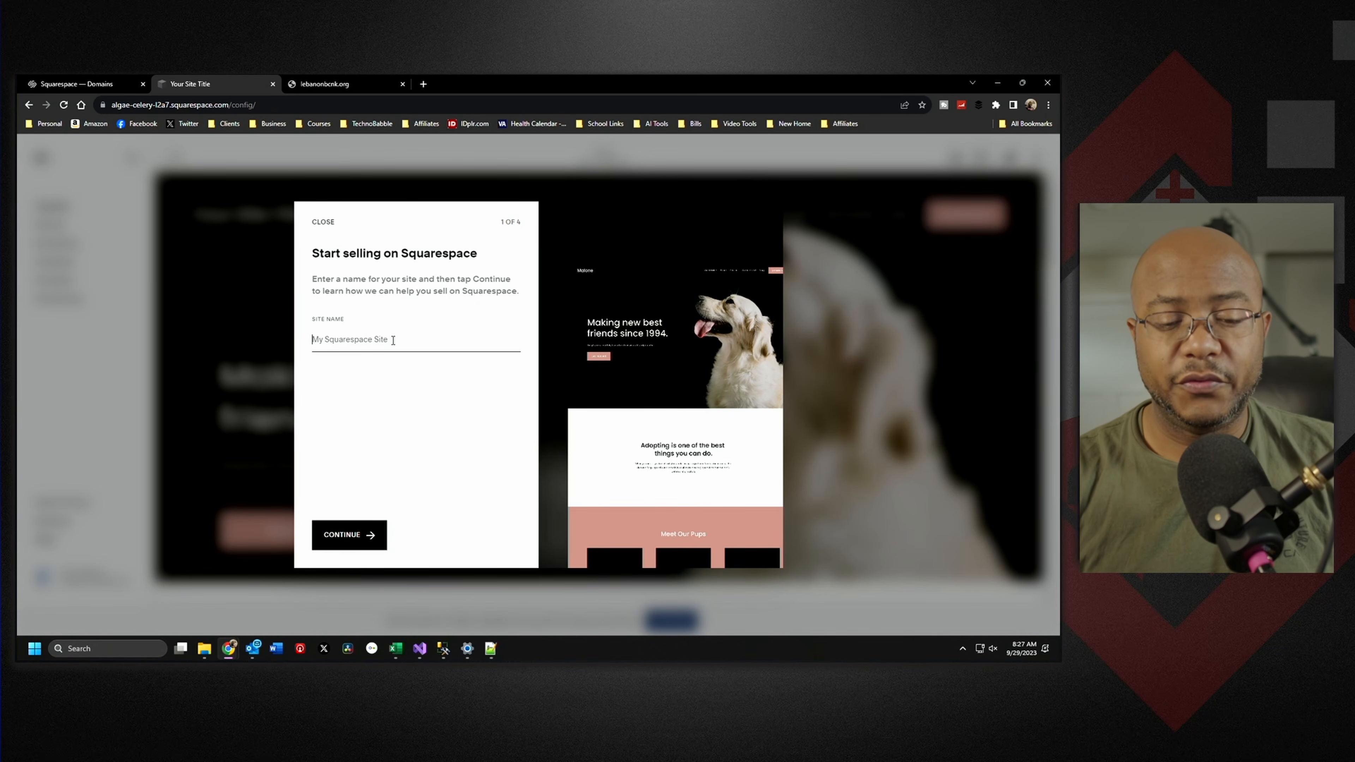
key("F11")
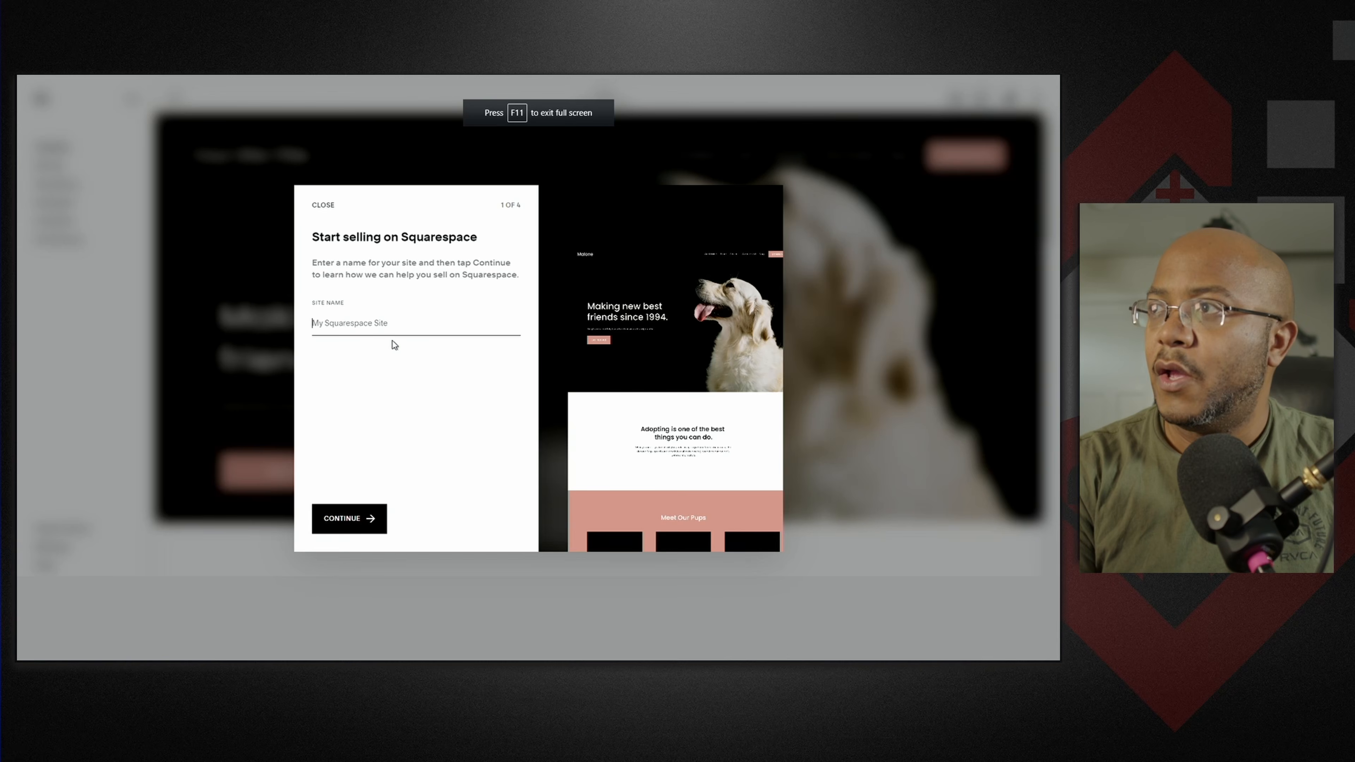
type("Labe")
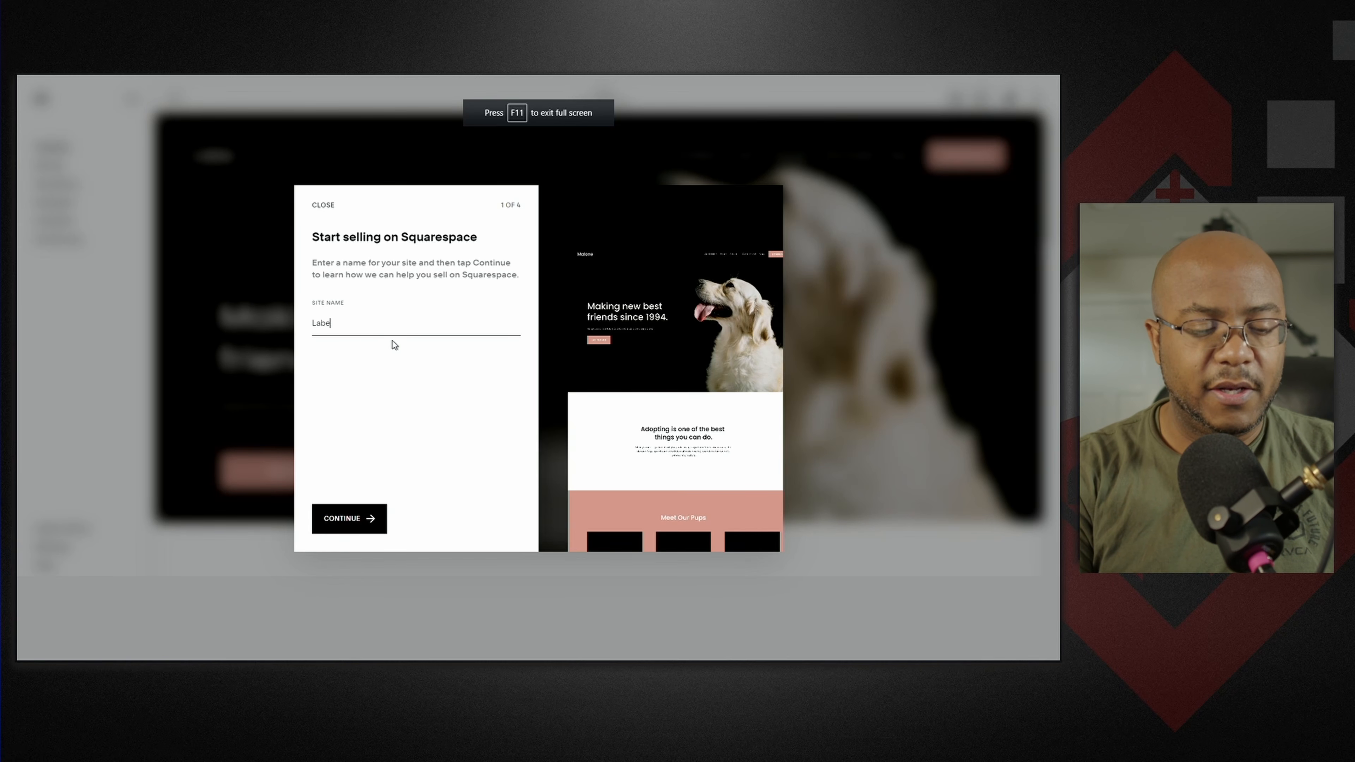
type("non Baptist Church")
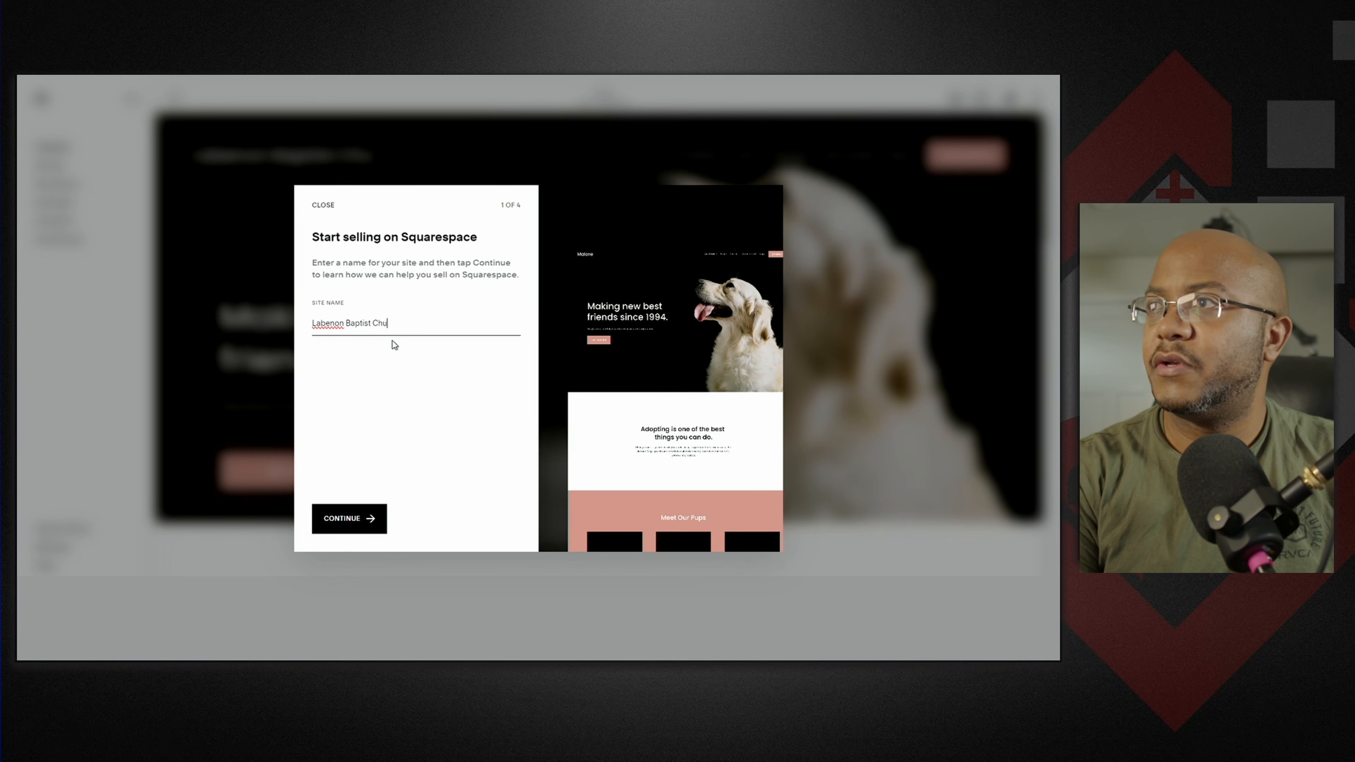
key("ctrl+shift+Left")
key("ctrl+shift+Left")
key("ctrl+shift+Left")
type("L")
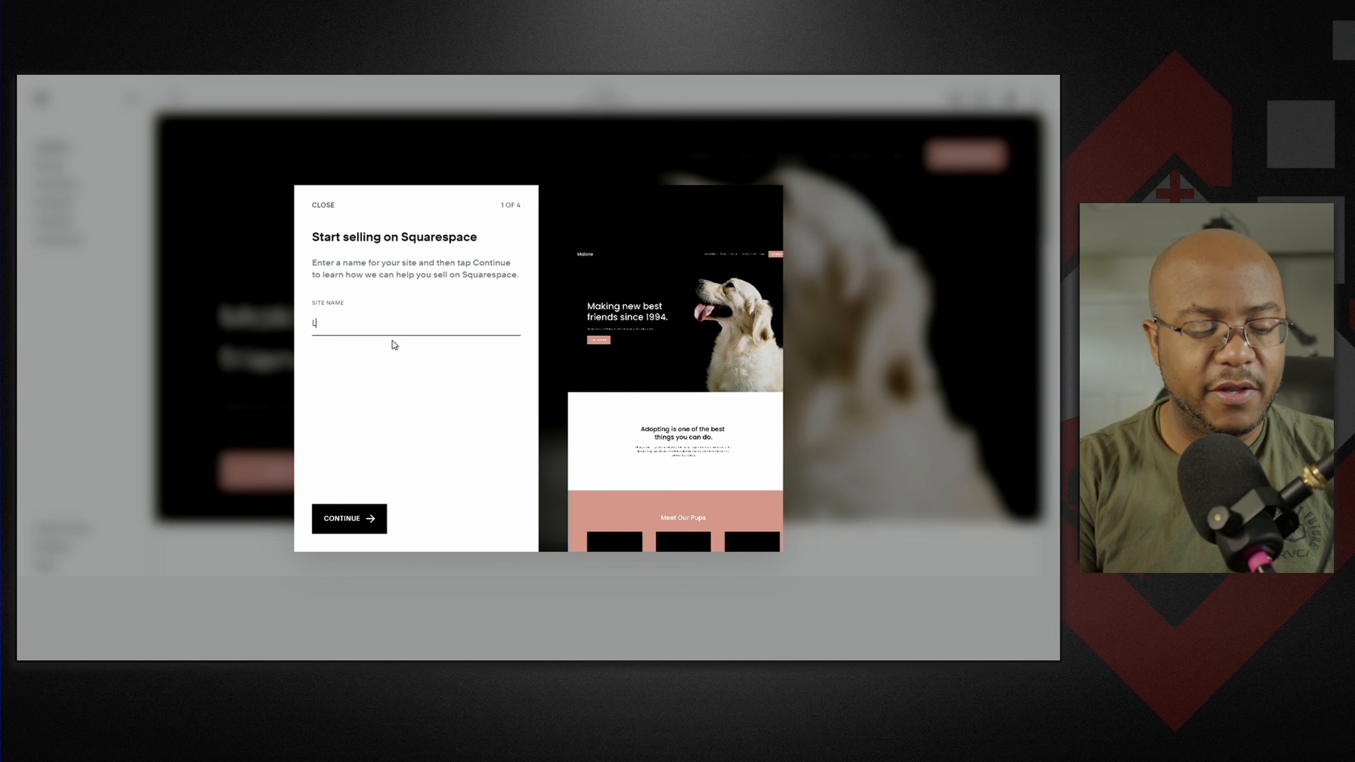
type("ebanon Bapti")
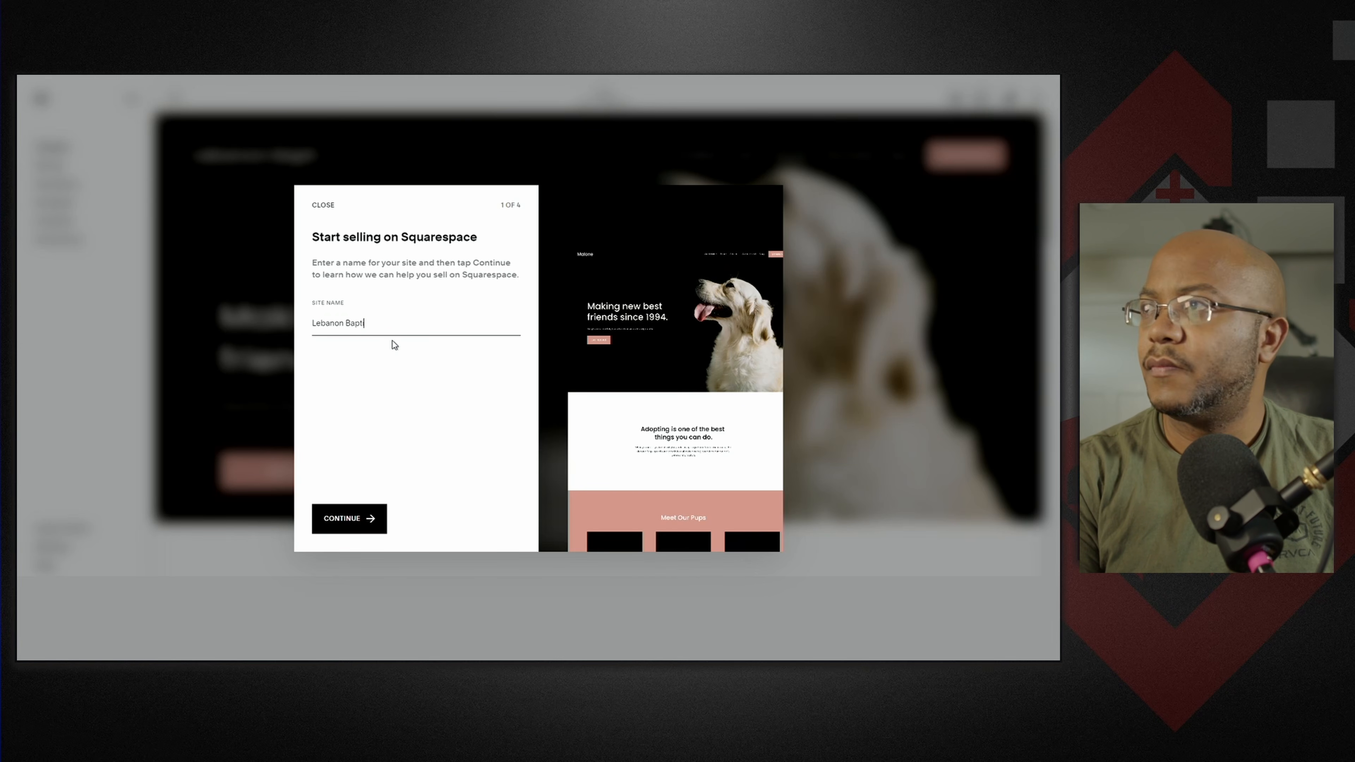
type("st Church")
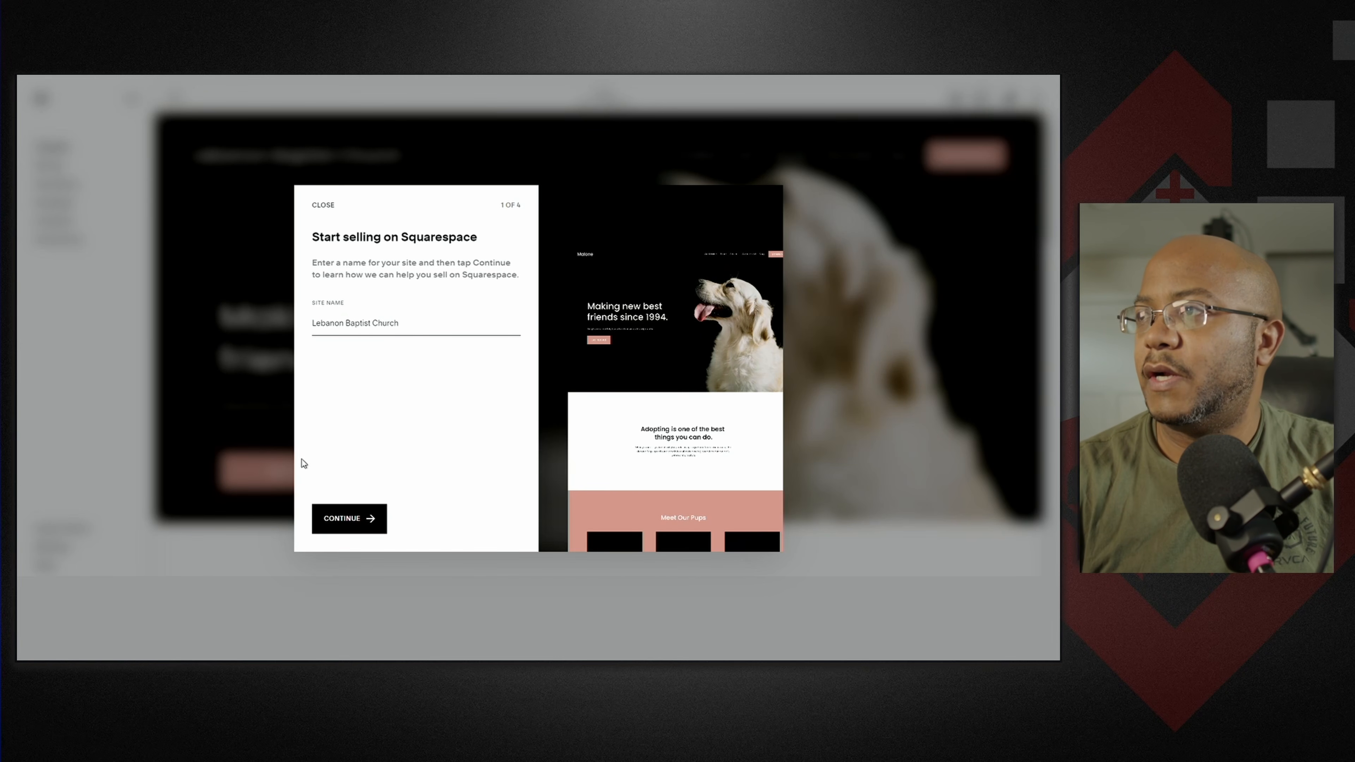
Step through the onboarding tour, including the marketing features step, and finish with Get Started.
left_click(356, 520)
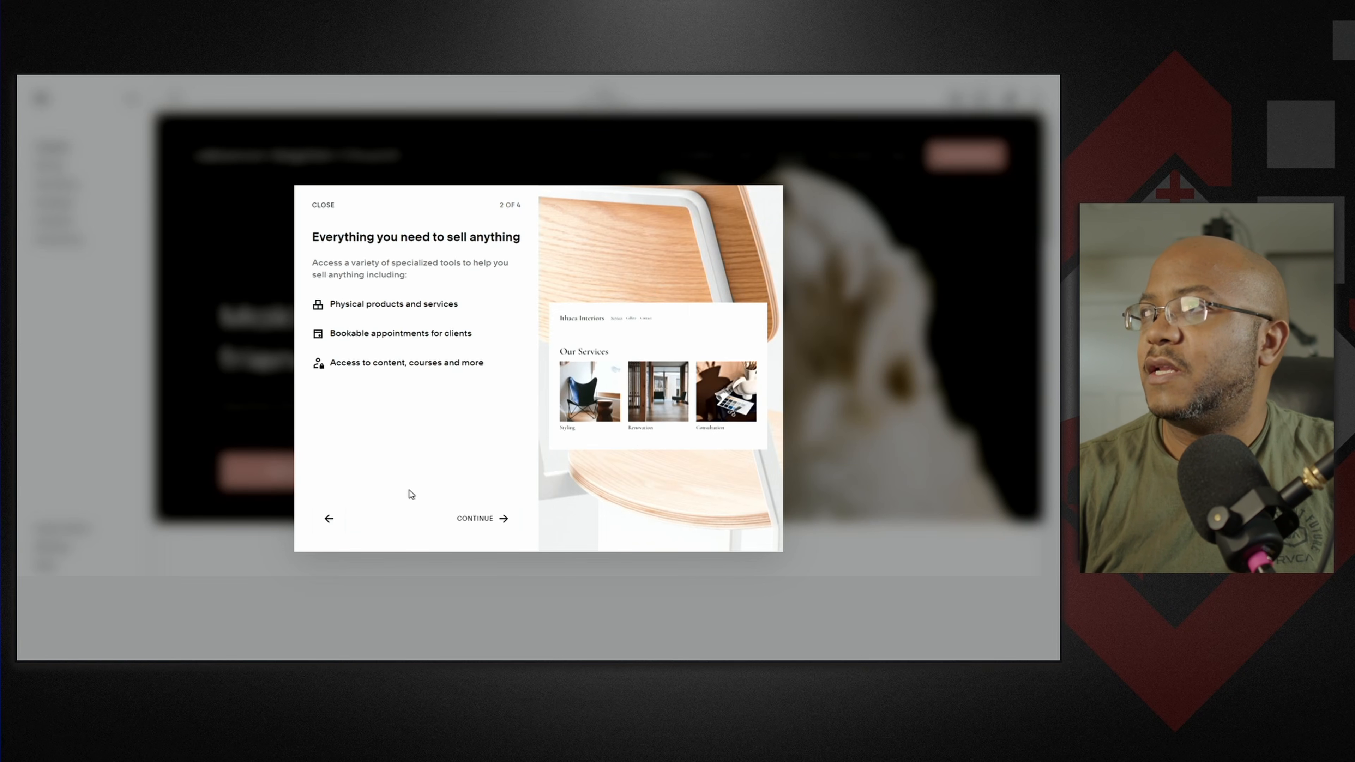
left_click(495, 529)
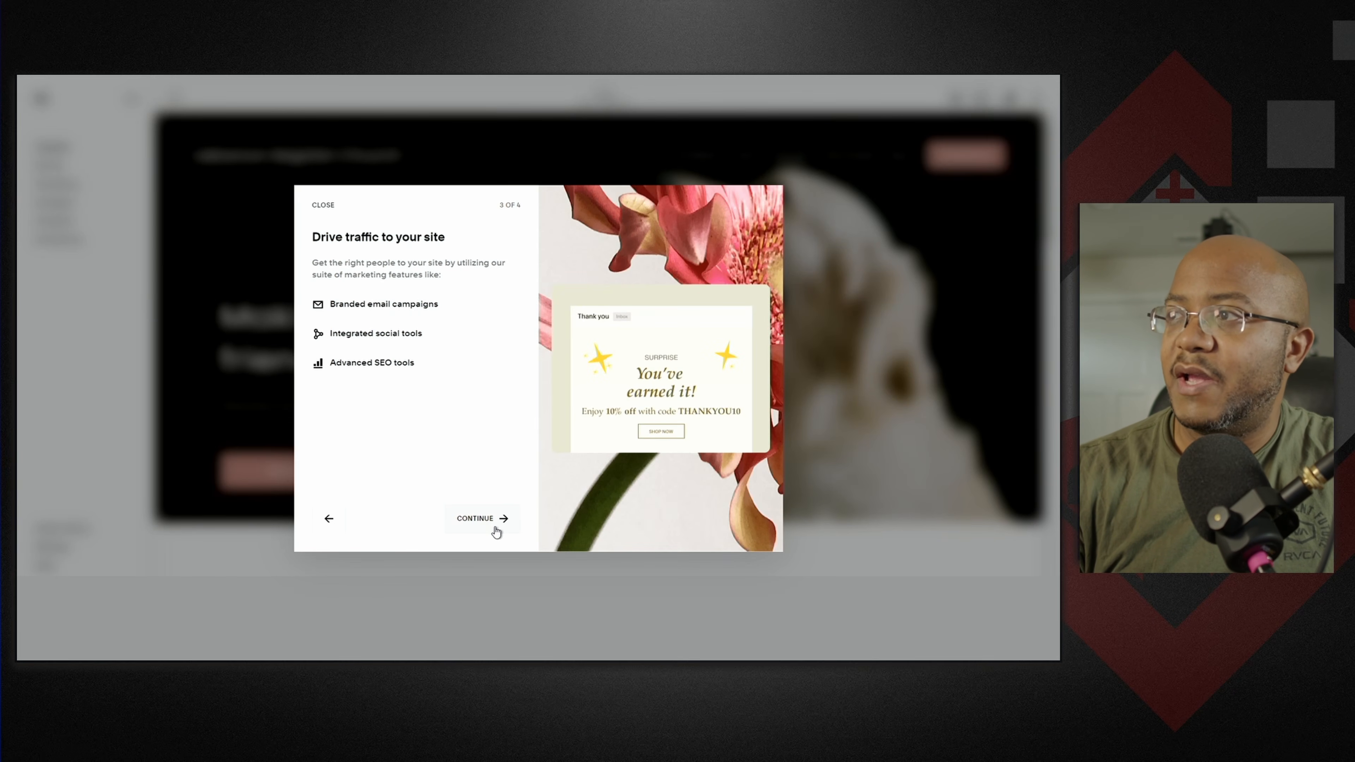
left_click(488, 522)
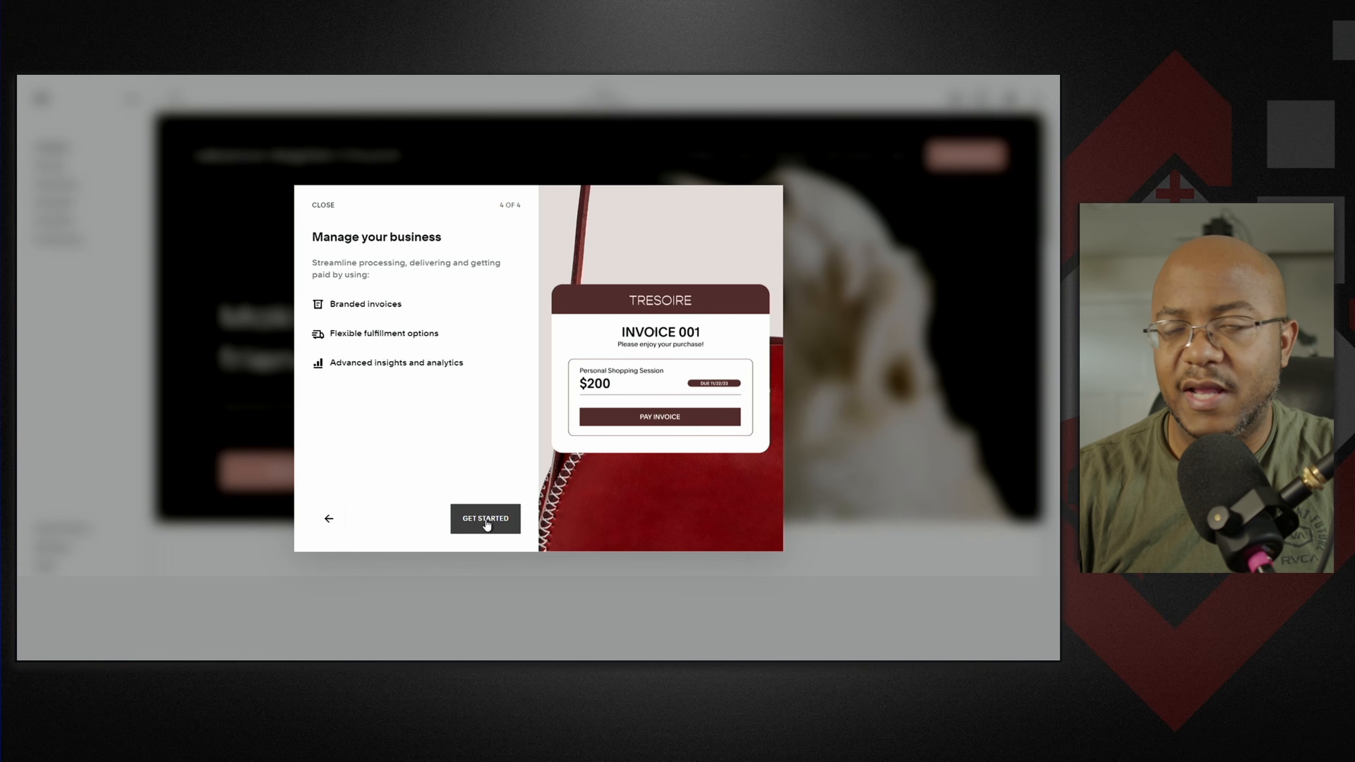
left_click(487, 525)
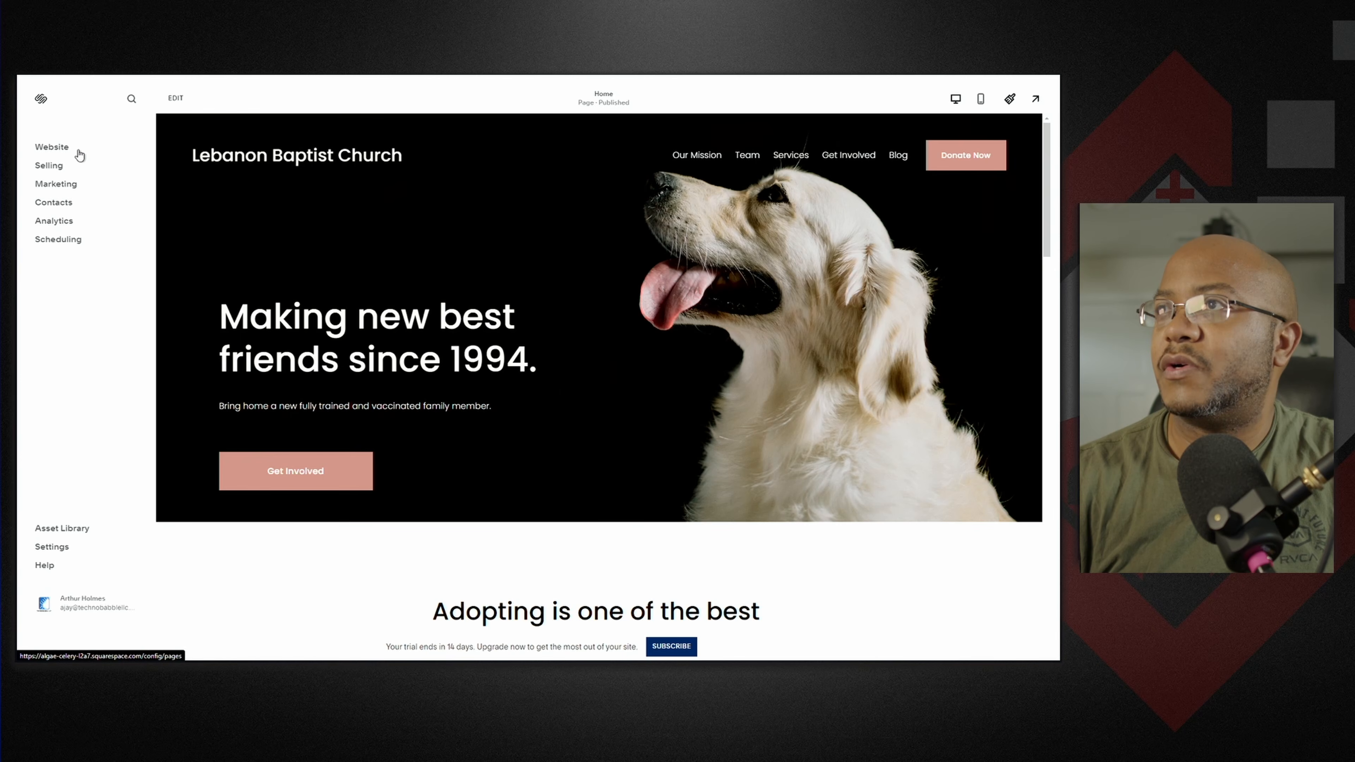
Check the site's Domains settings, then show the Pages panel with Main Navigation and Not Linked pages.
left_click(52, 547)
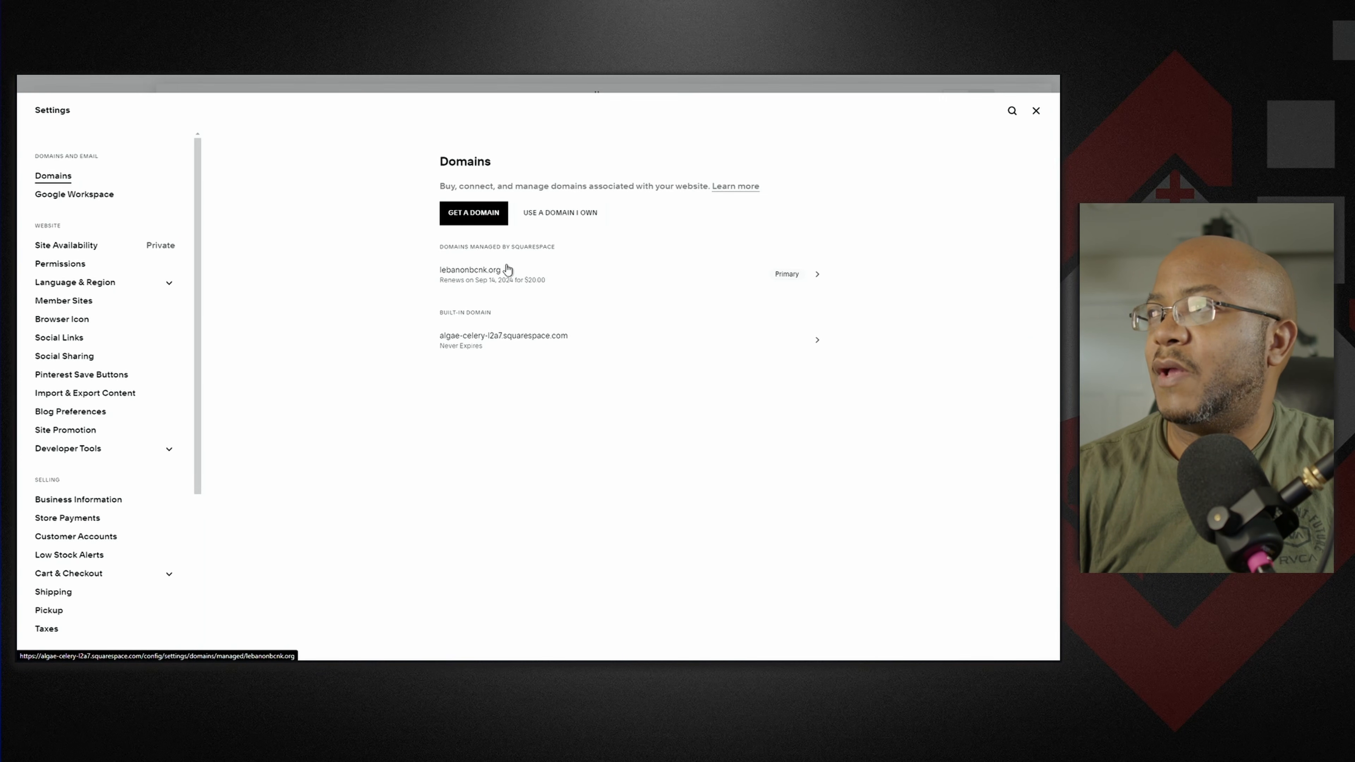
left_click(1035, 113)
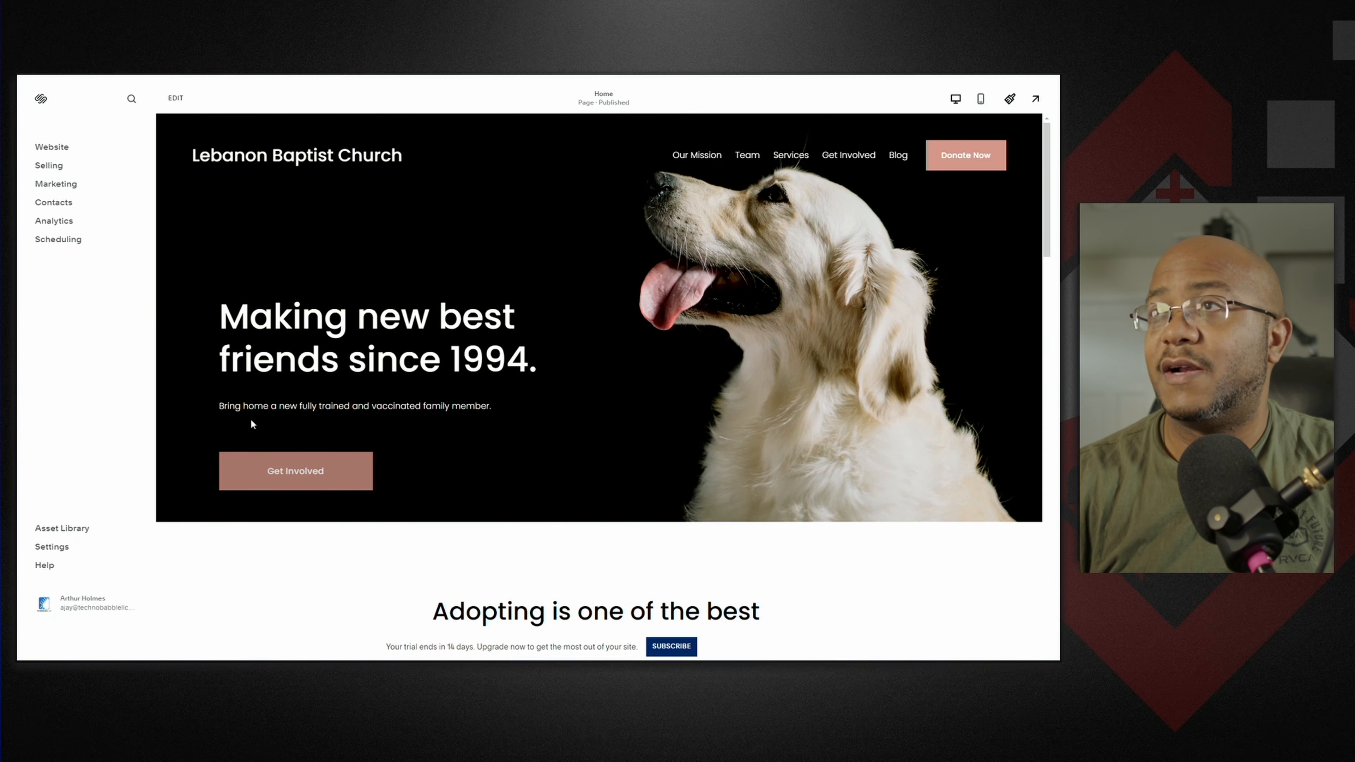
left_click(52, 148)
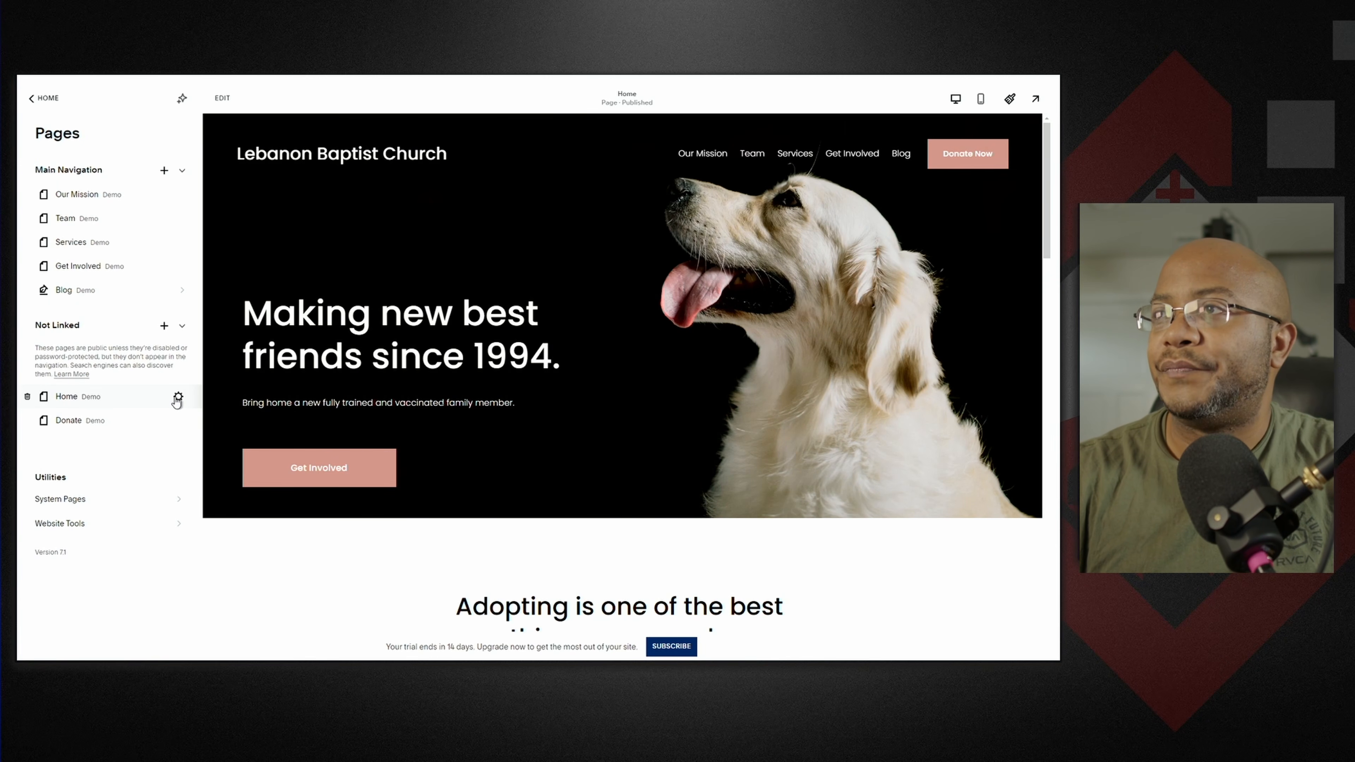
Review the Home page settings, then bring up the plan choices from the trial banner's SUBSCRIBE.
left_click(177, 396)
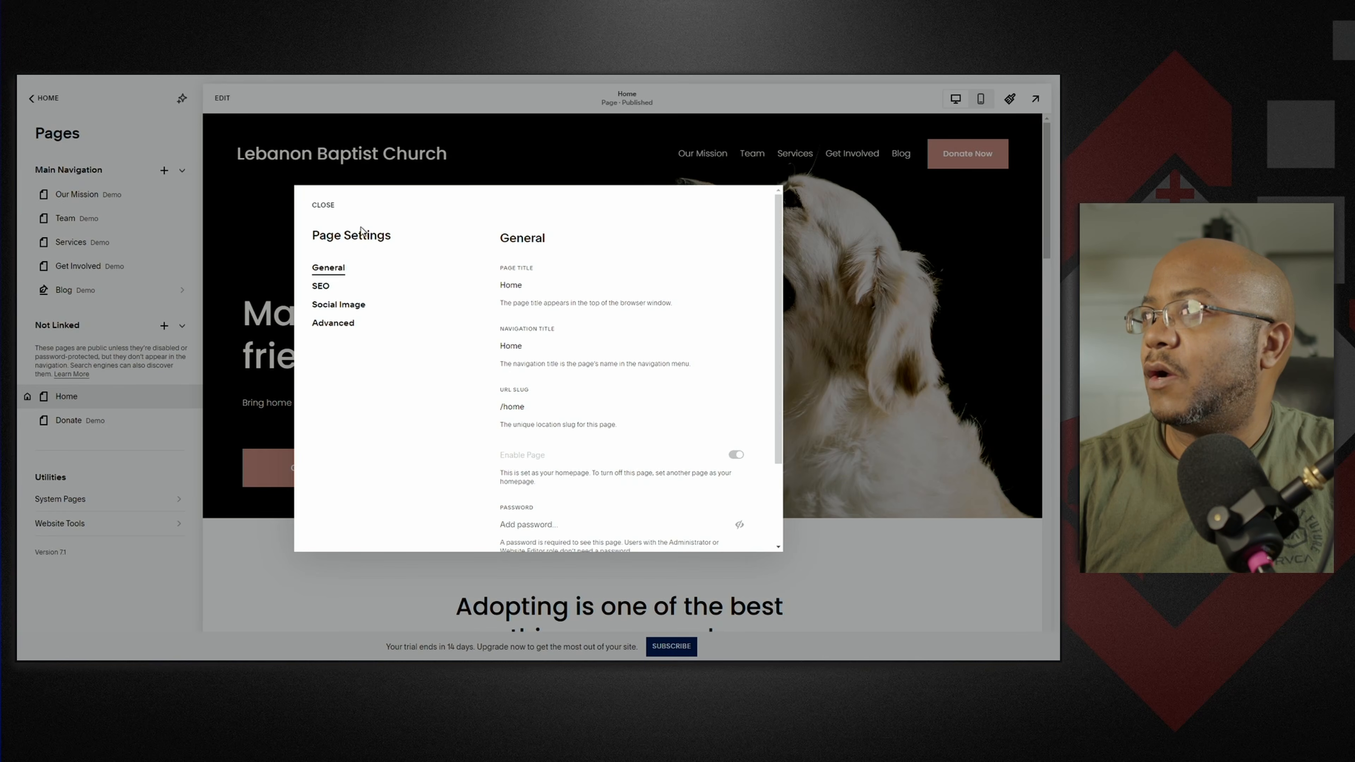
scroll(606, 440, "down", 2)
left_click(322, 205)
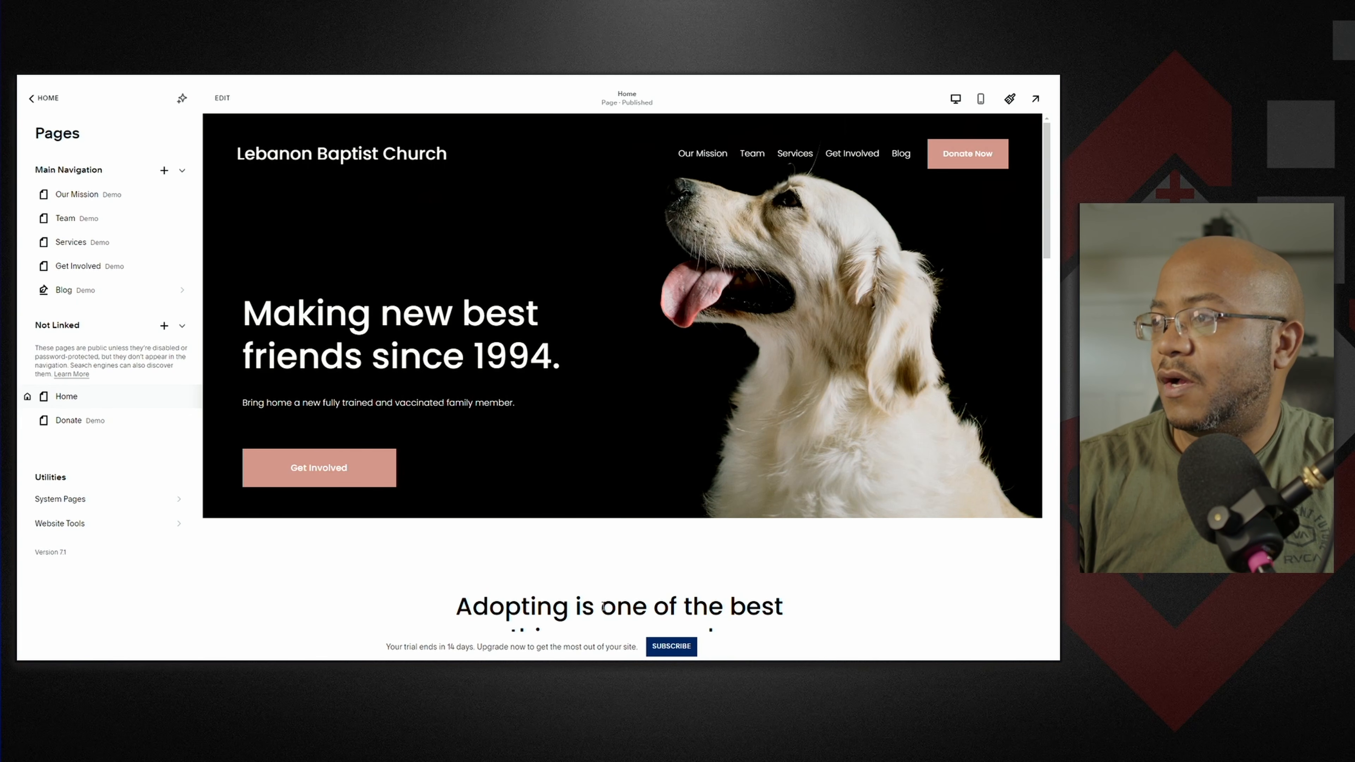
left_click(671, 646)
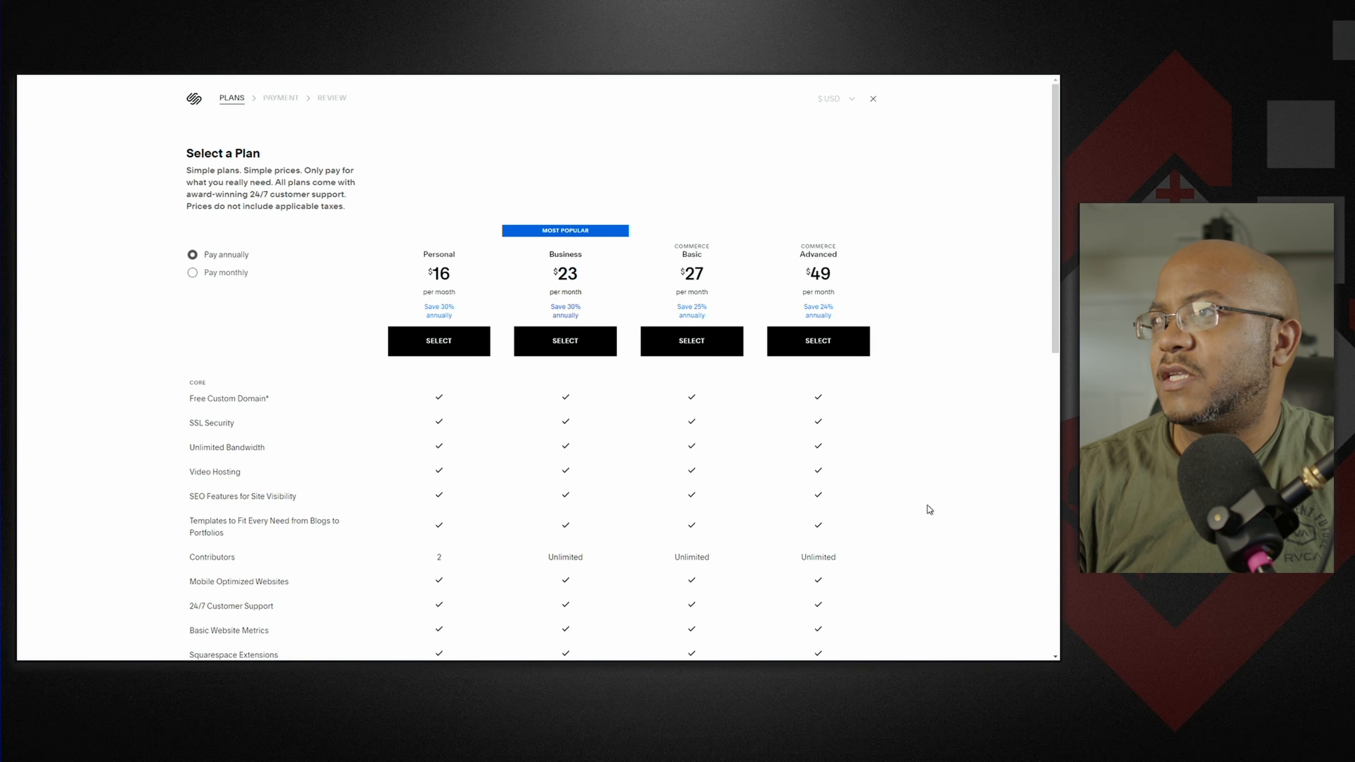
Compare the plans and choose the Personal plan billed annually.
left_click_drag(1050, 280, 1054, 342)
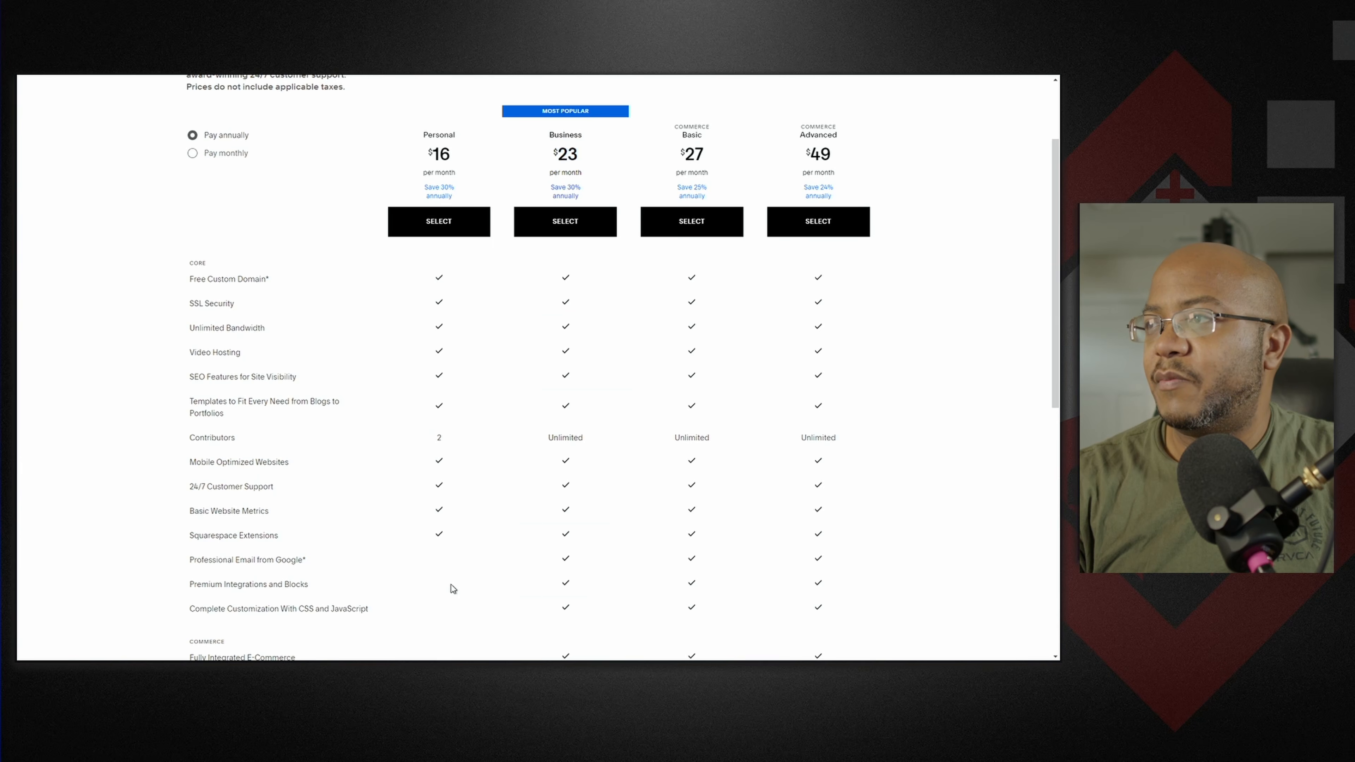
mouse_move(302, 591)
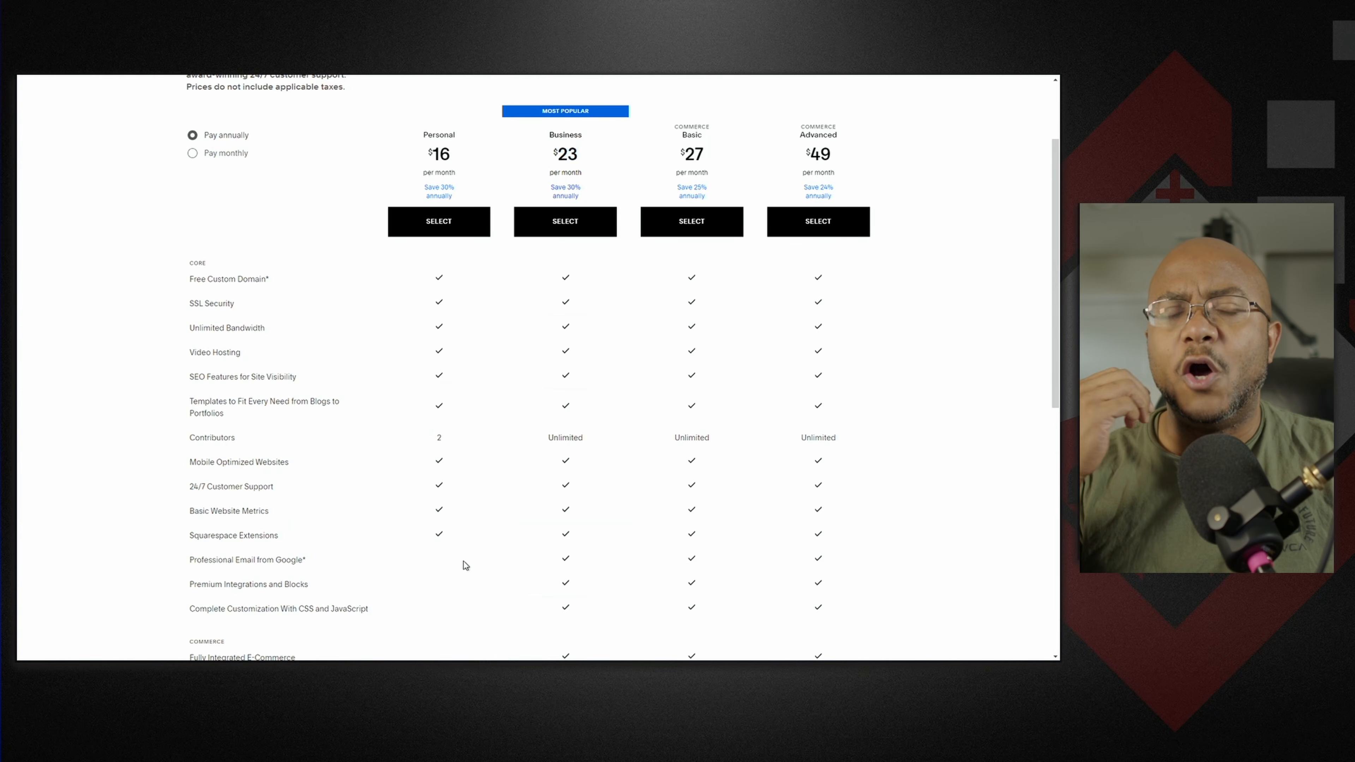
scroll(504, 538, "down", 4)
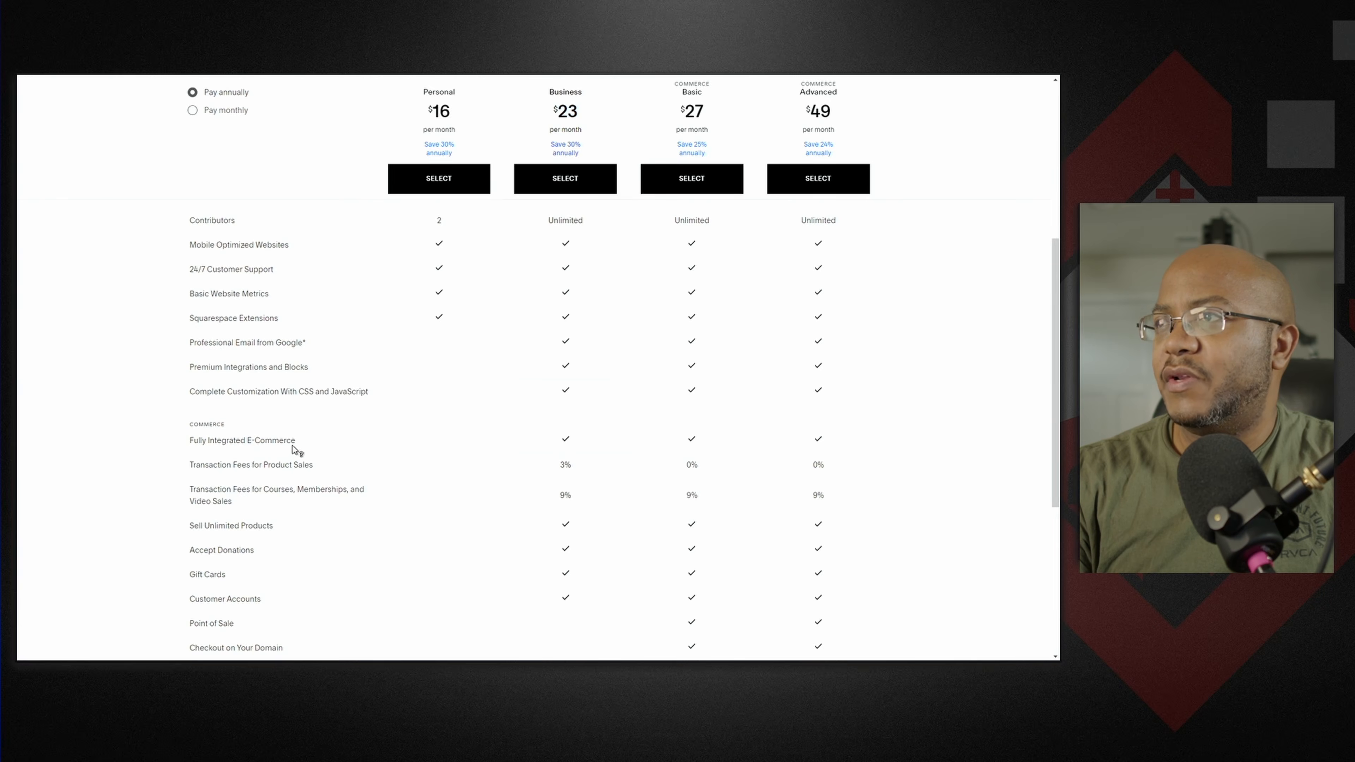
mouse_move(293, 443)
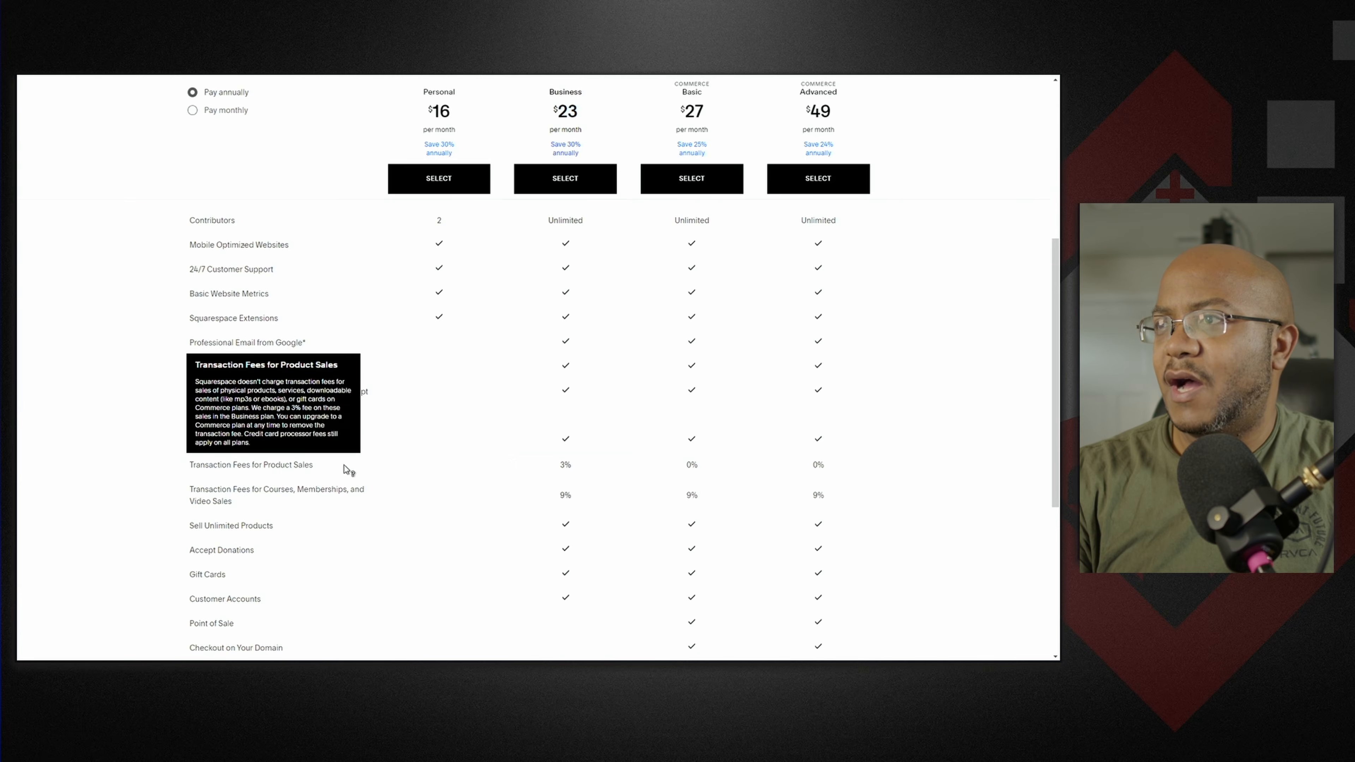
scroll(375, 553, "down", 4)
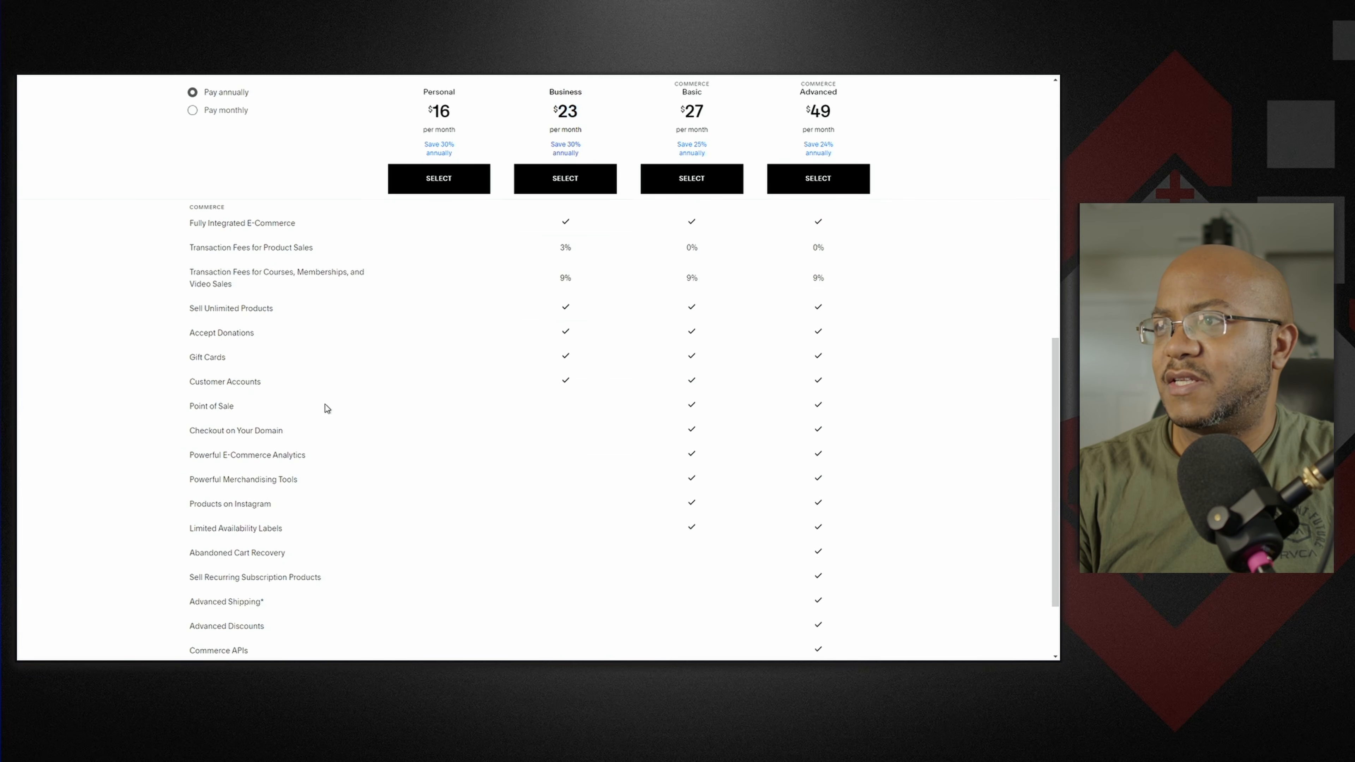
scroll(330, 593, "down", 2)
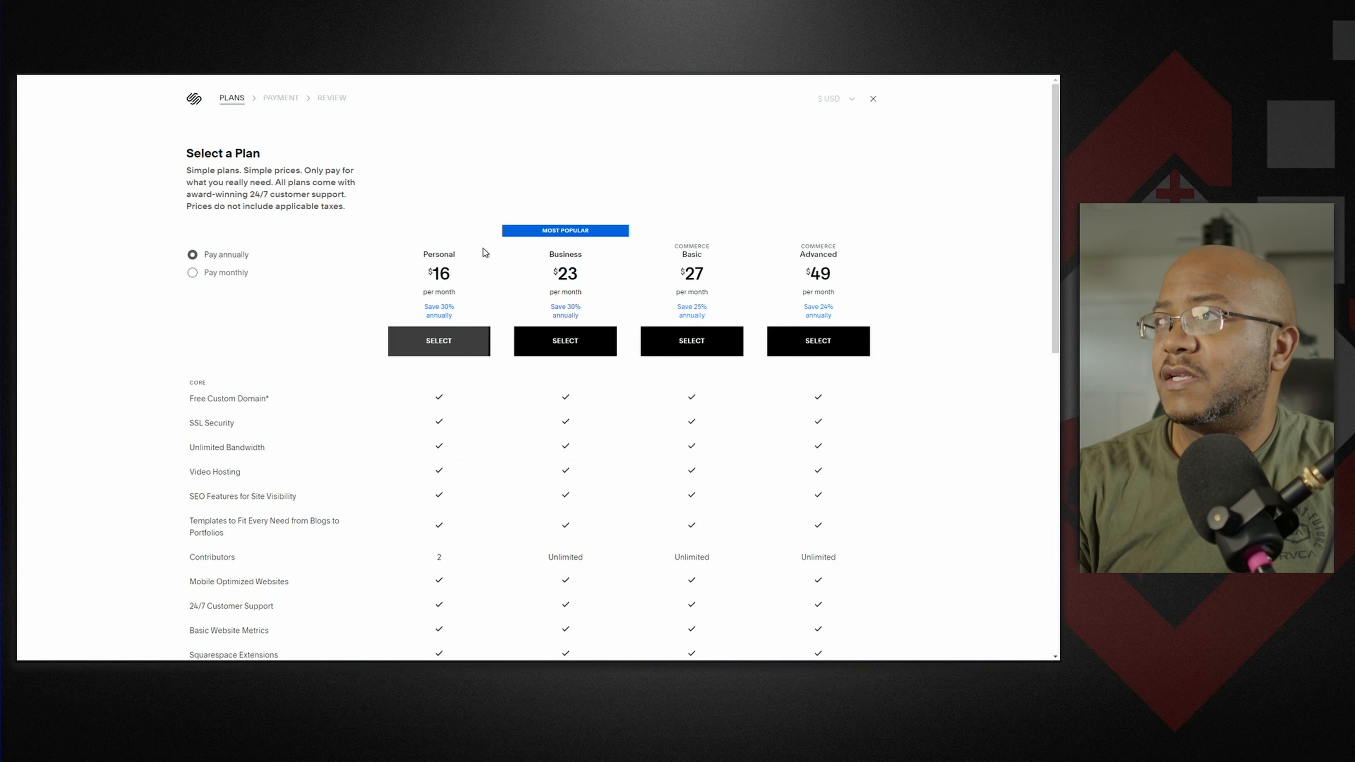
left_click(452, 340)
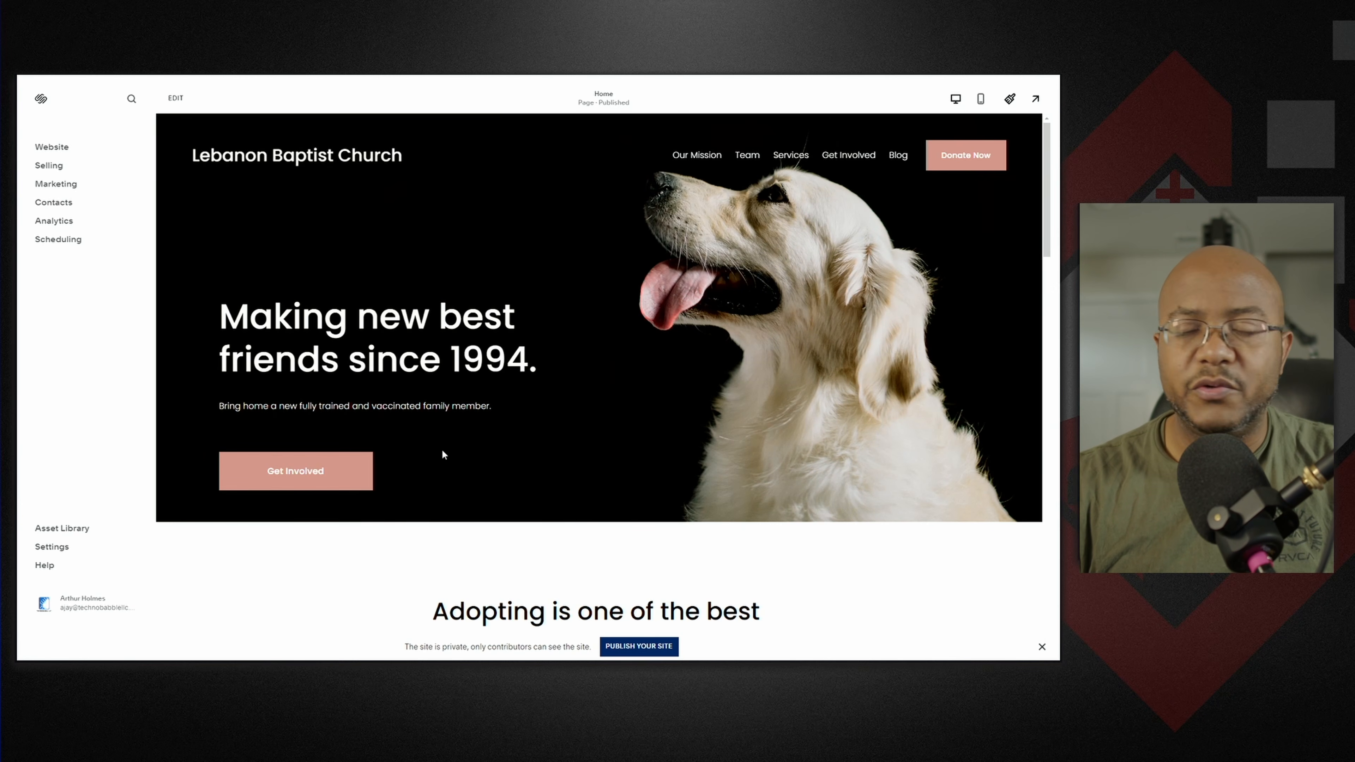
In the Pages panel, inspect the Home page settings and preview the Donate page.
left_click(57, 148)
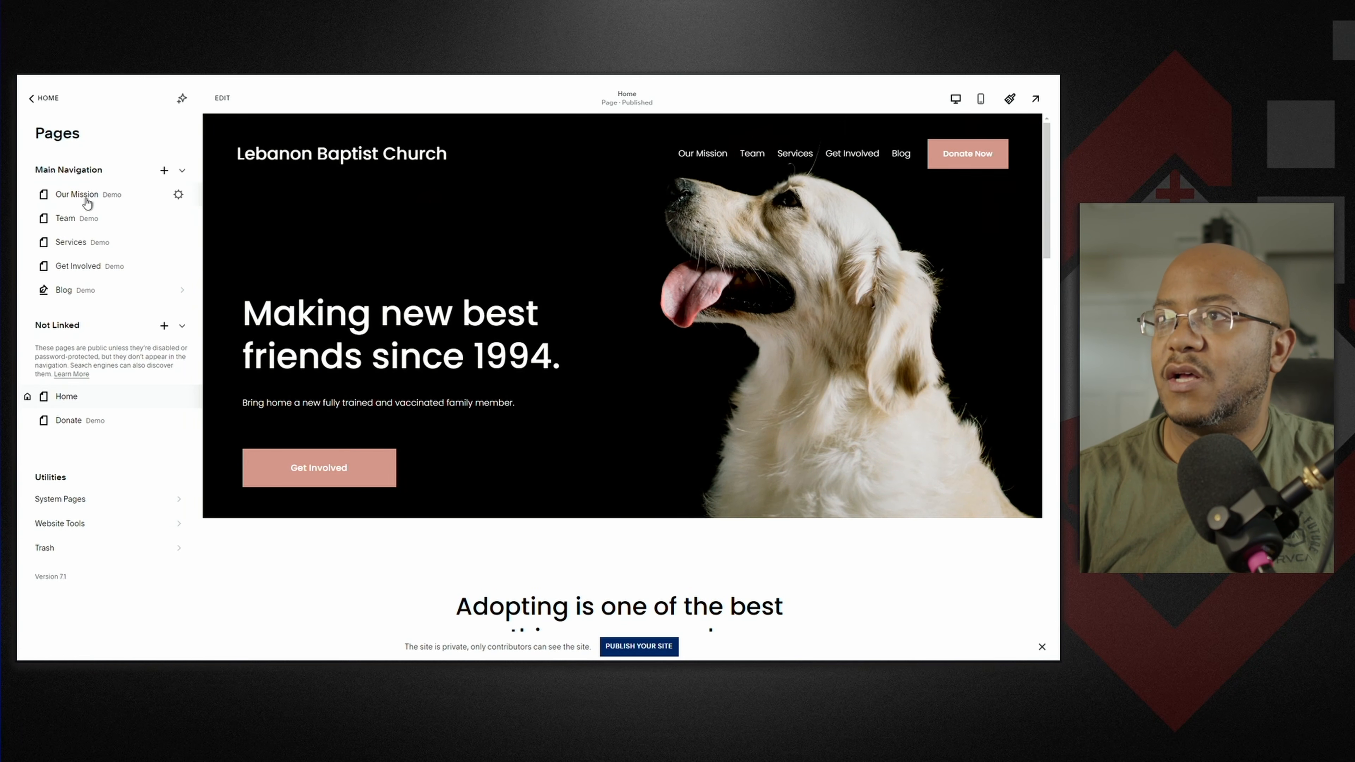
left_click(178, 397)
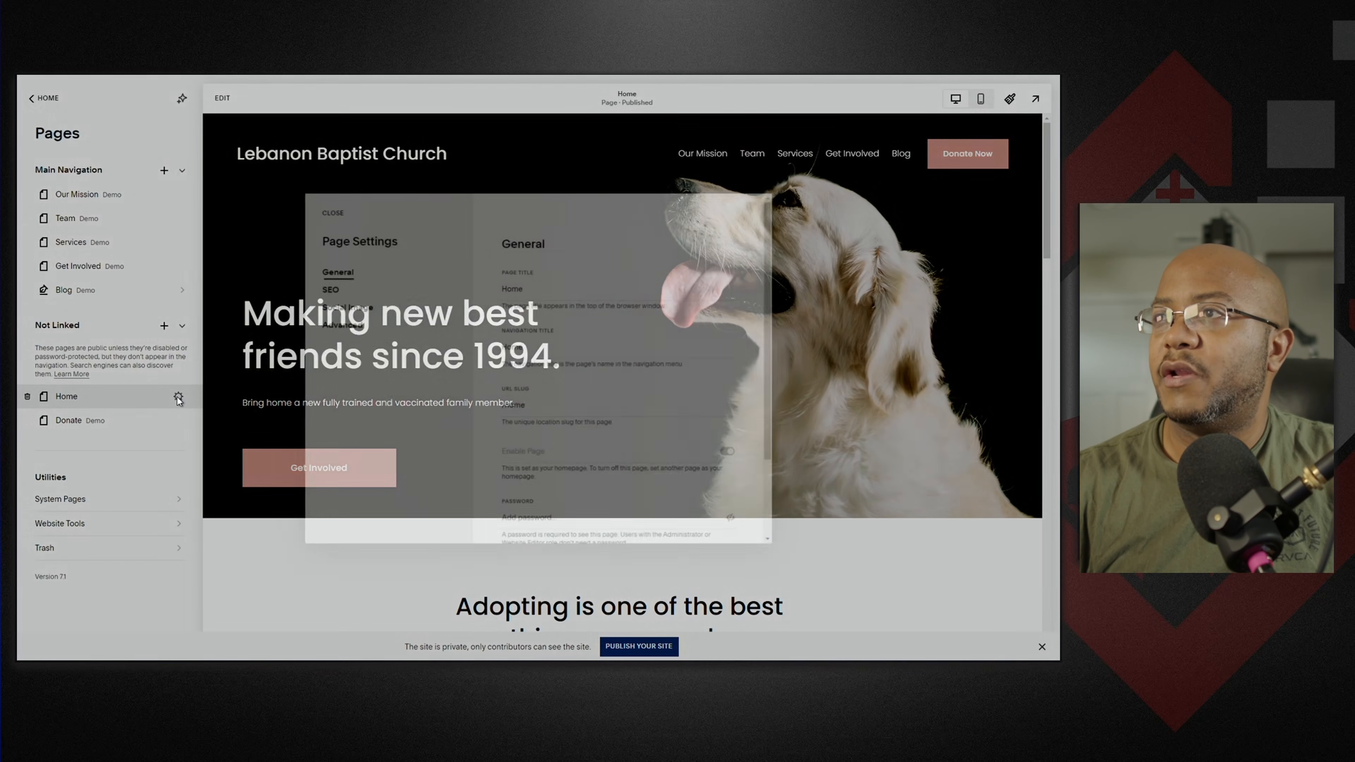
scroll(641, 395, "down", 2)
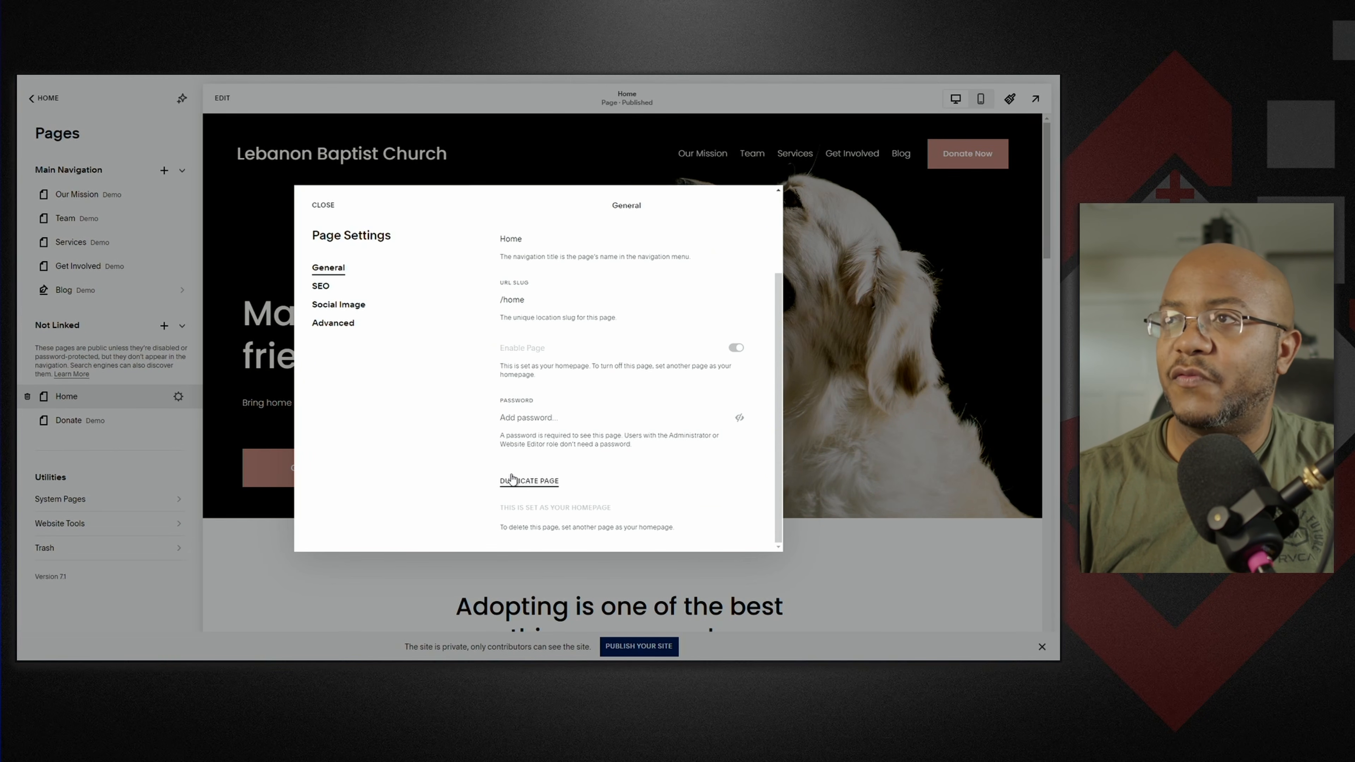
left_click(116, 435)
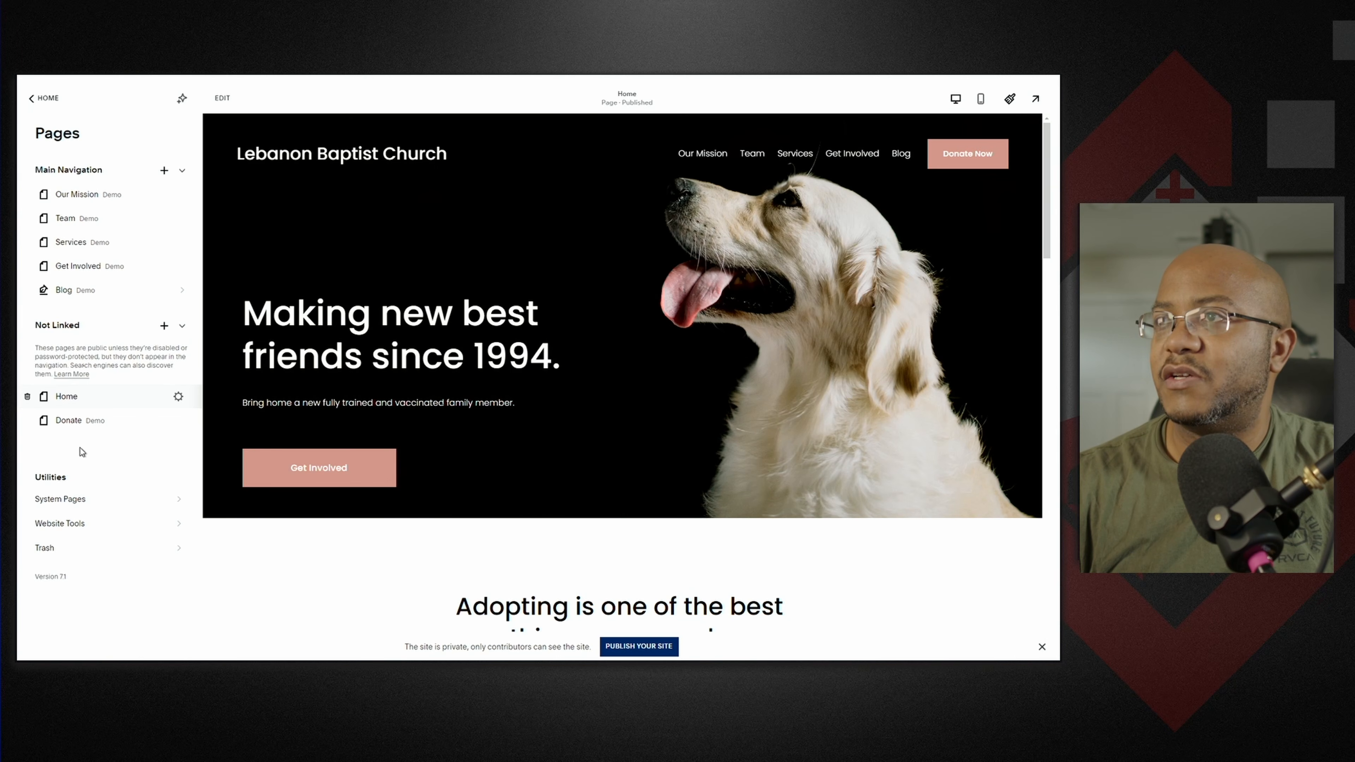
left_click(121, 427)
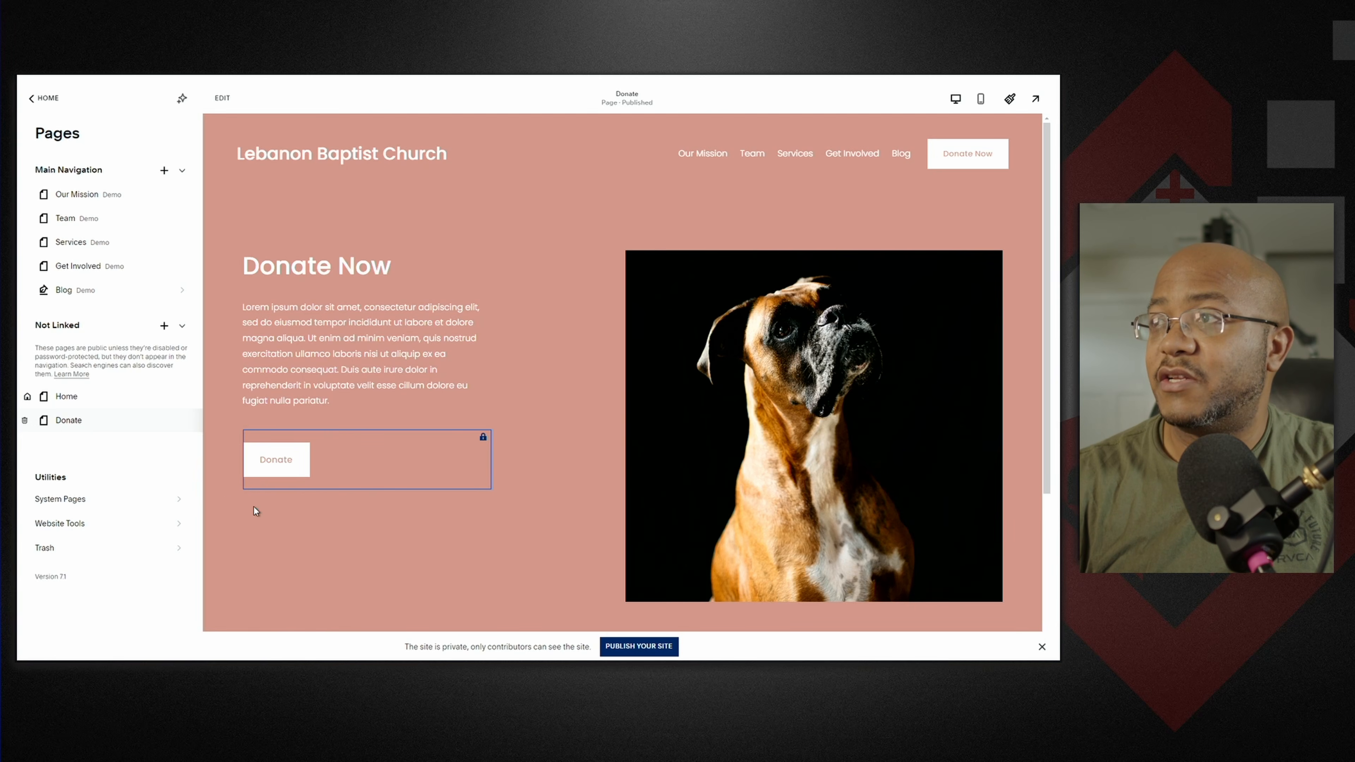
Preview Blog, Get Involved, Services and Team, ending on the Our Mission page.
left_click(82, 292)
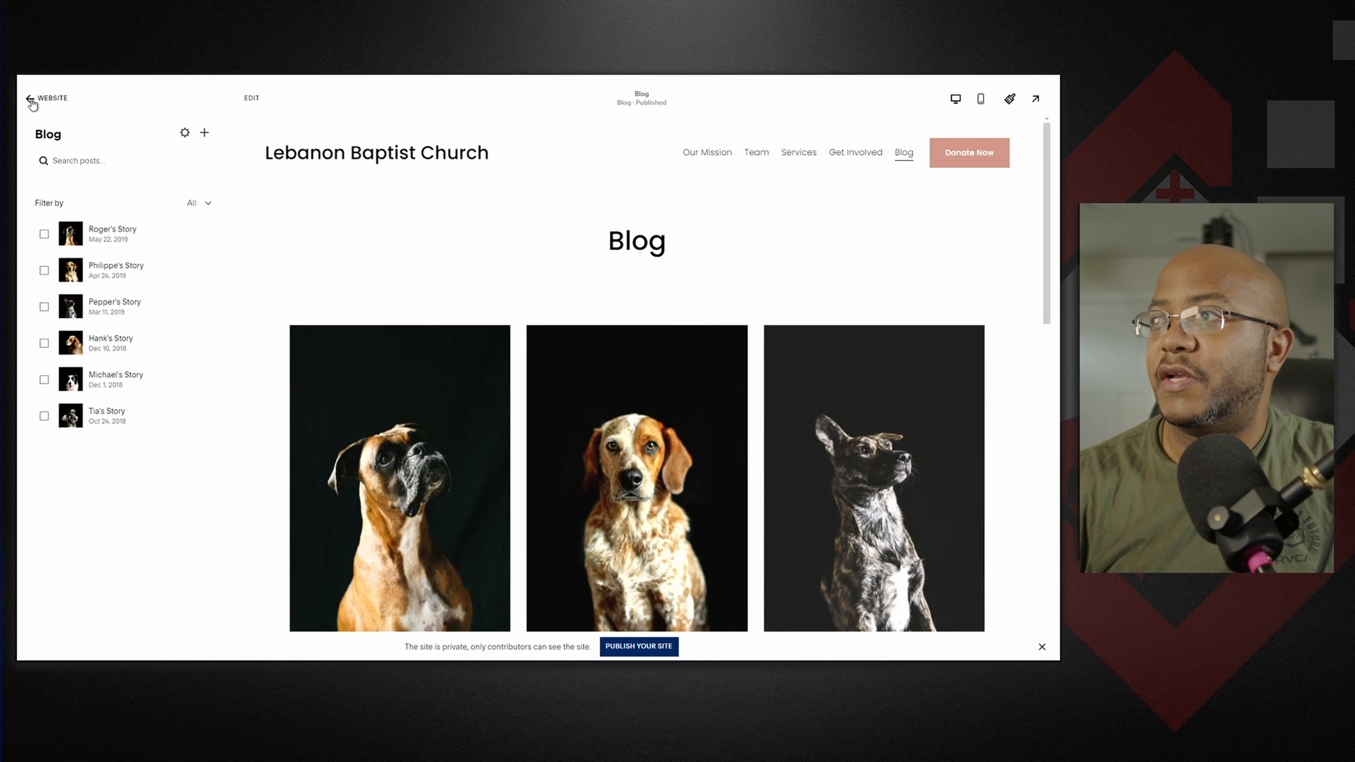
left_click(31, 100)
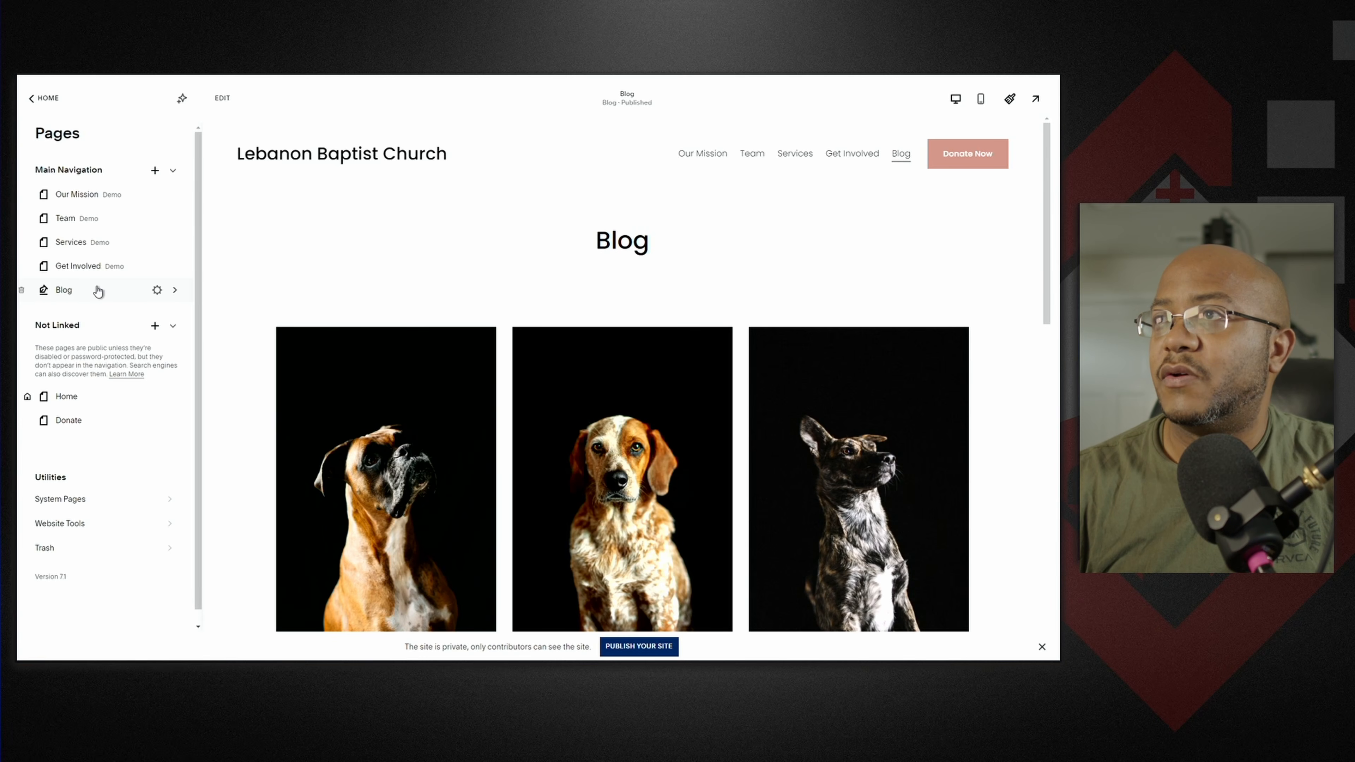
left_click(90, 266)
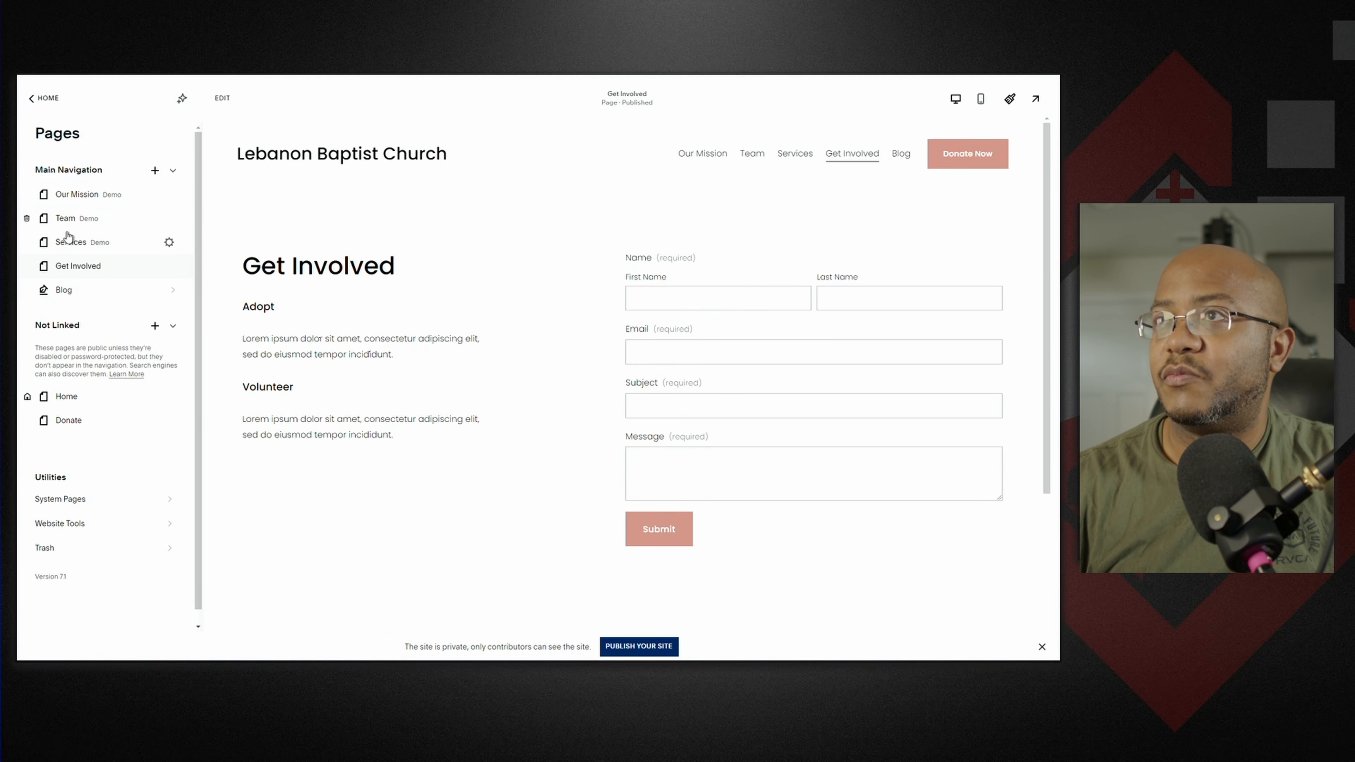
left_click(66, 245)
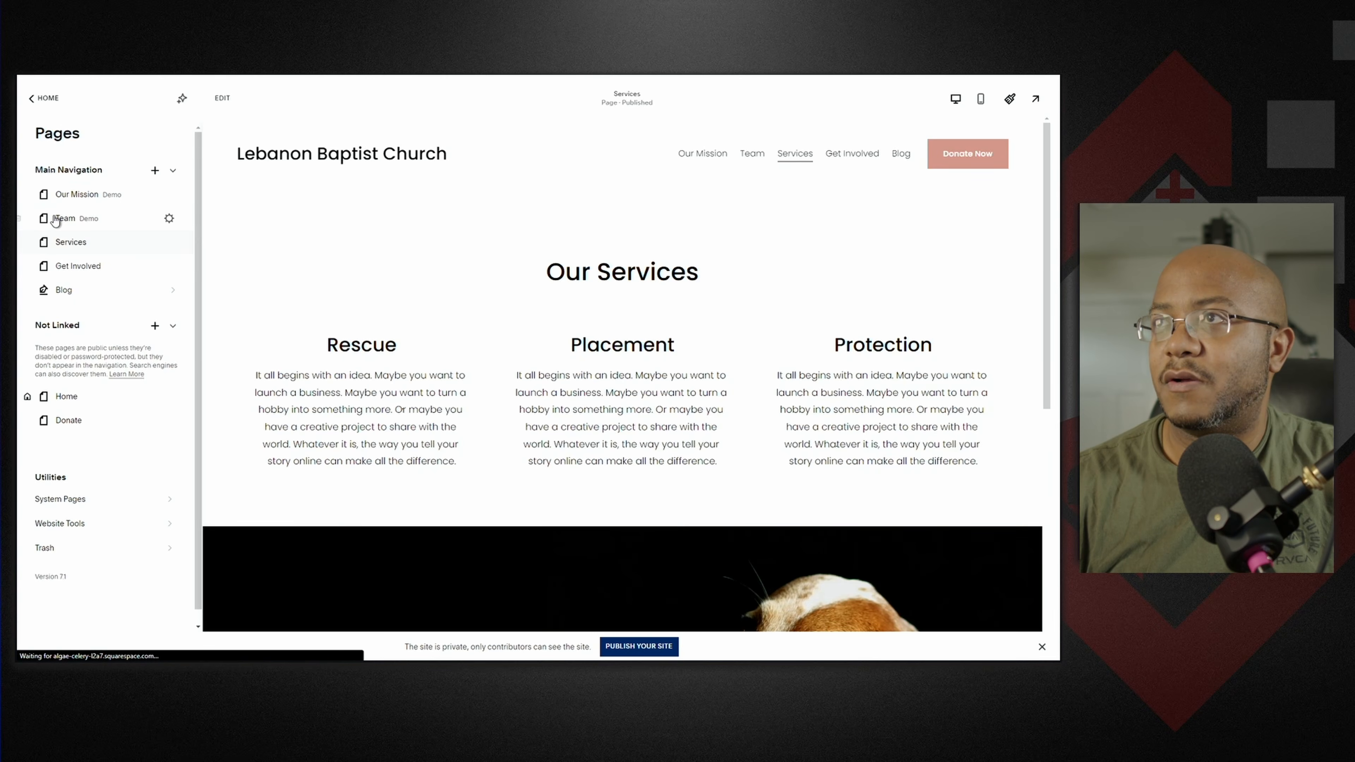
left_click(62, 222)
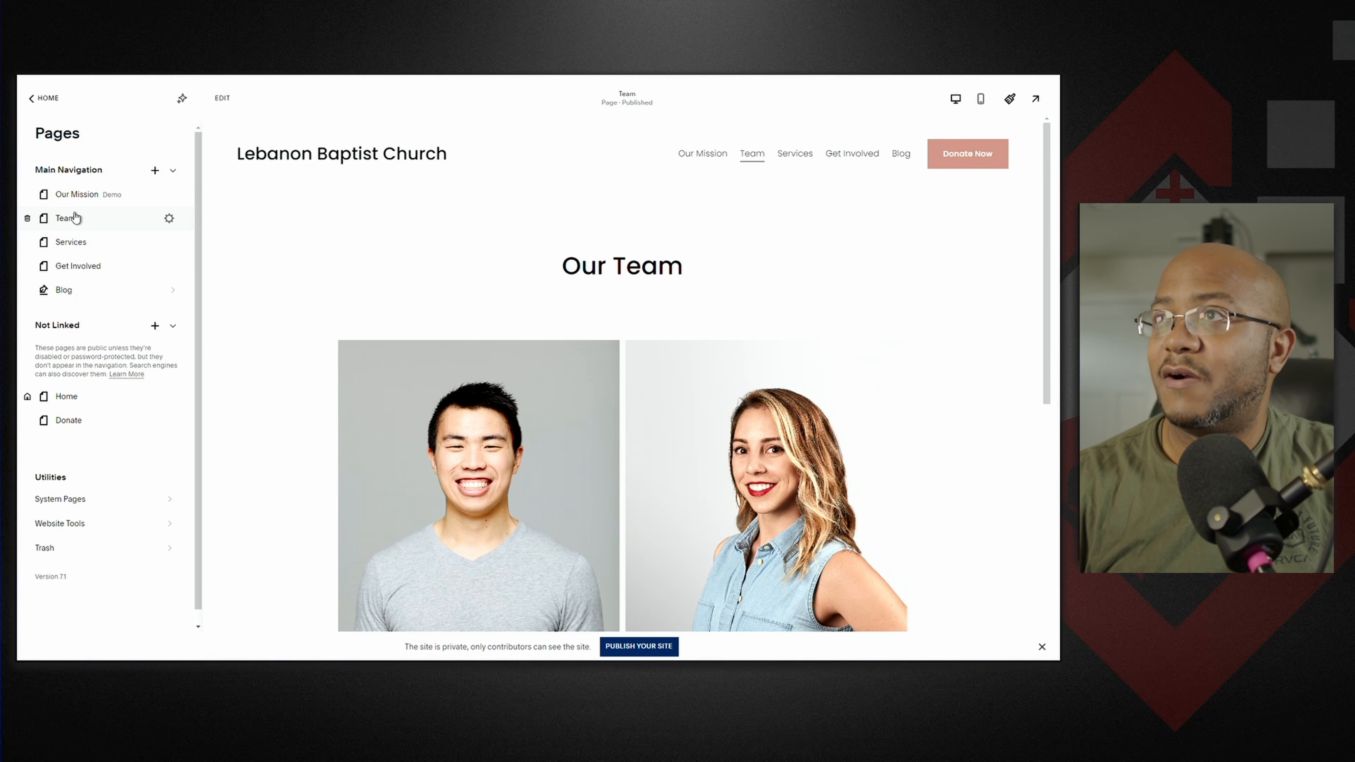
left_click(67, 197)
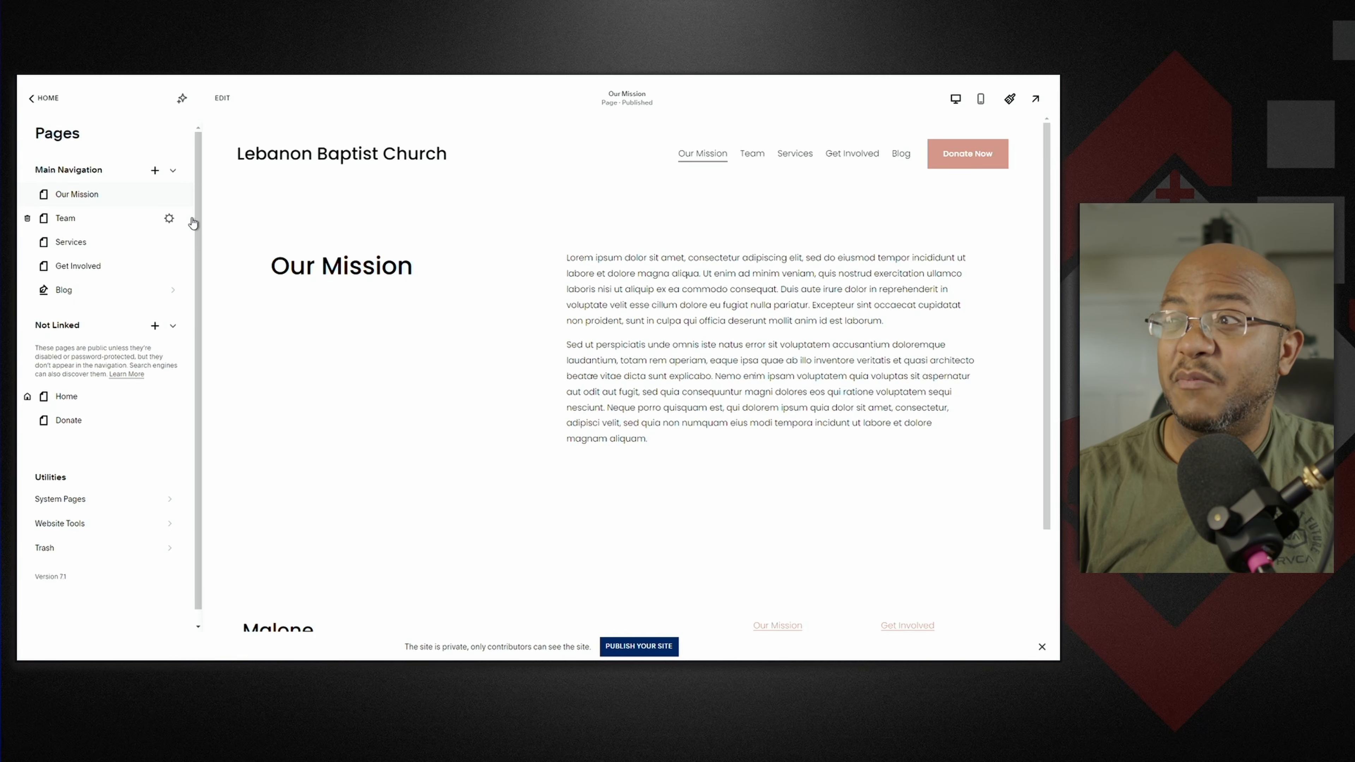
scroll(669, 459, "down", 3)
scroll(499, 430, "up", 3)
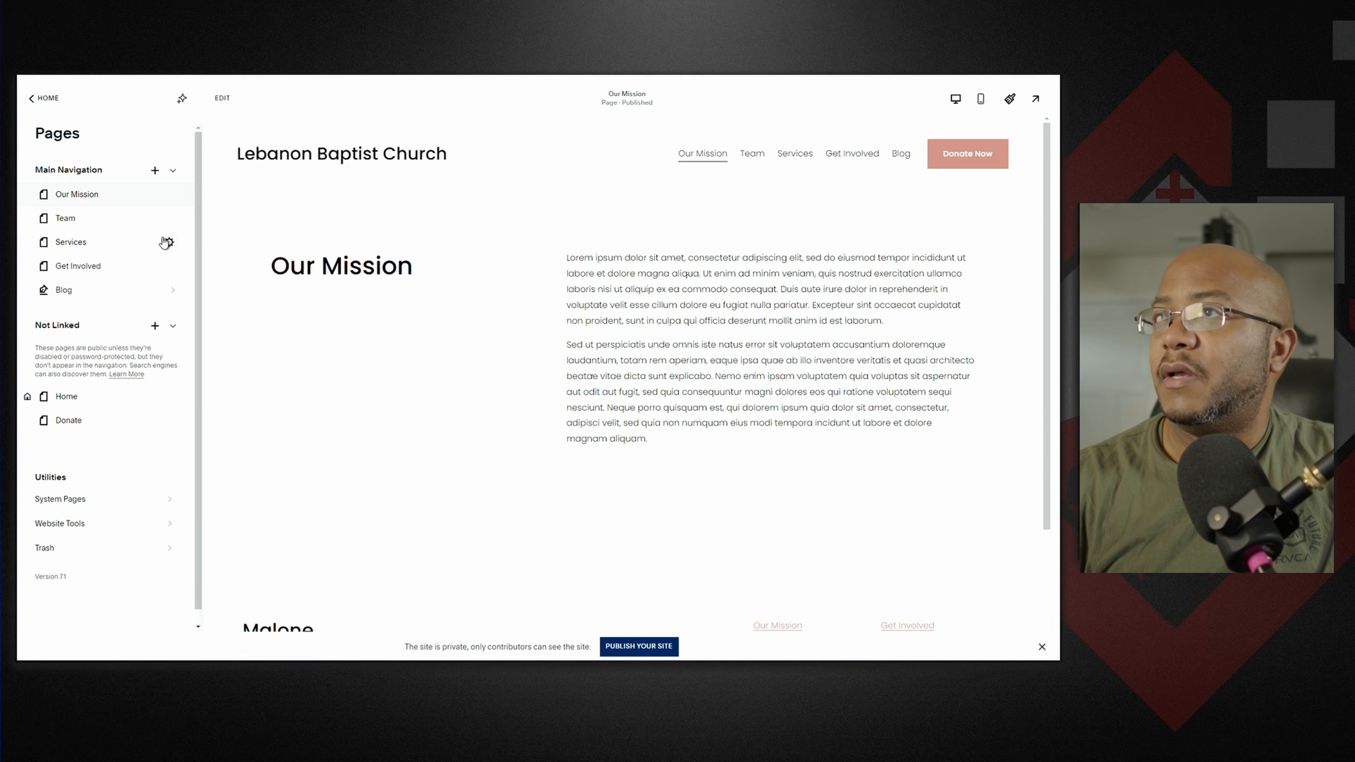
scroll(310, 384, "down", 3)
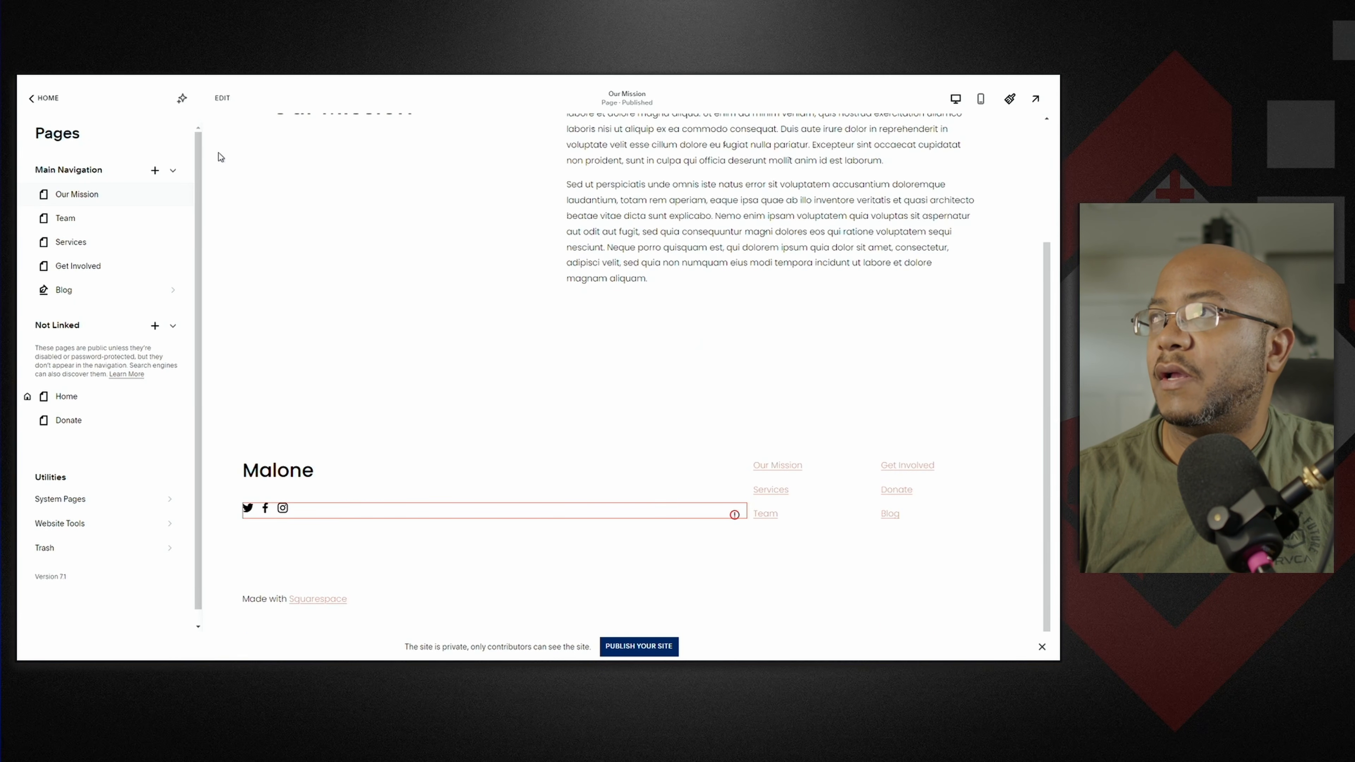
scroll(321, 306, "up", 3)
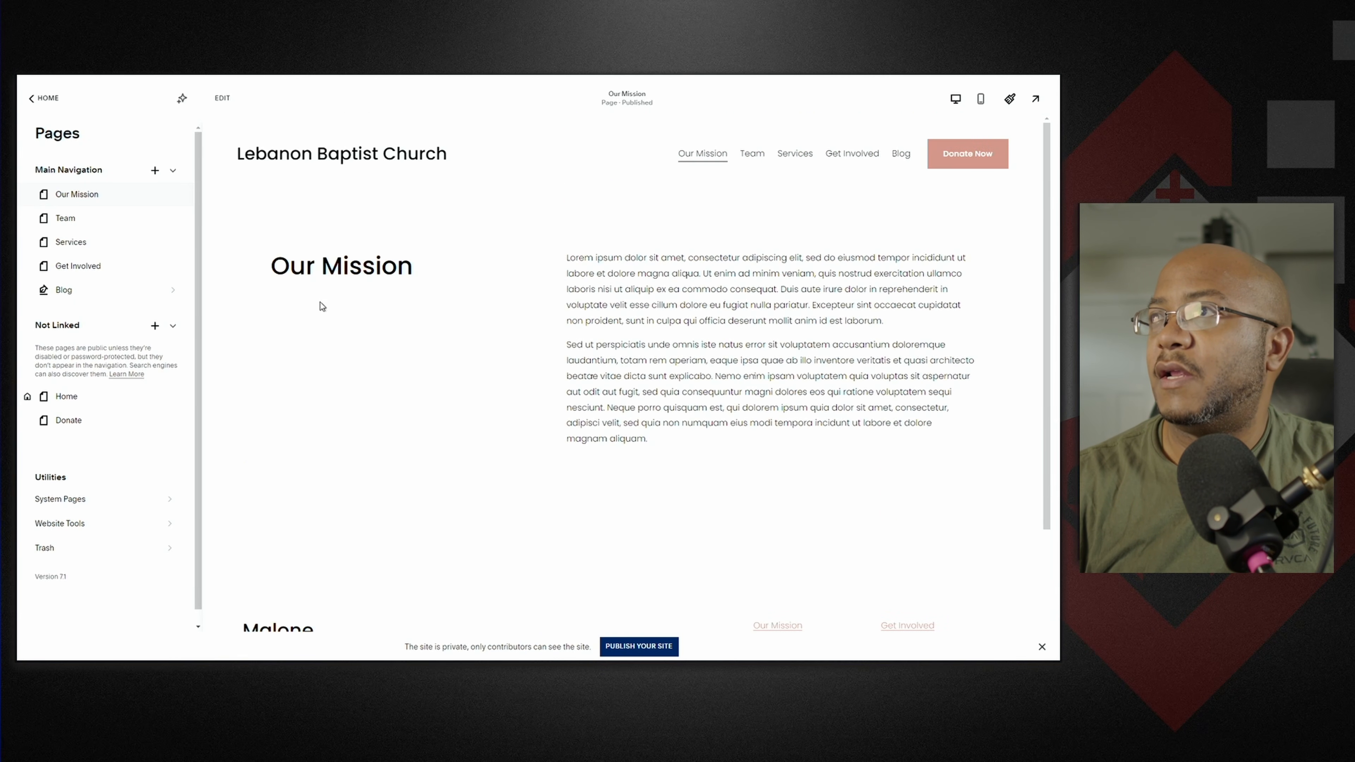
Edit the footer and replace the Malone heading with 'Lebanon Baptist Church'.
left_click(224, 98)
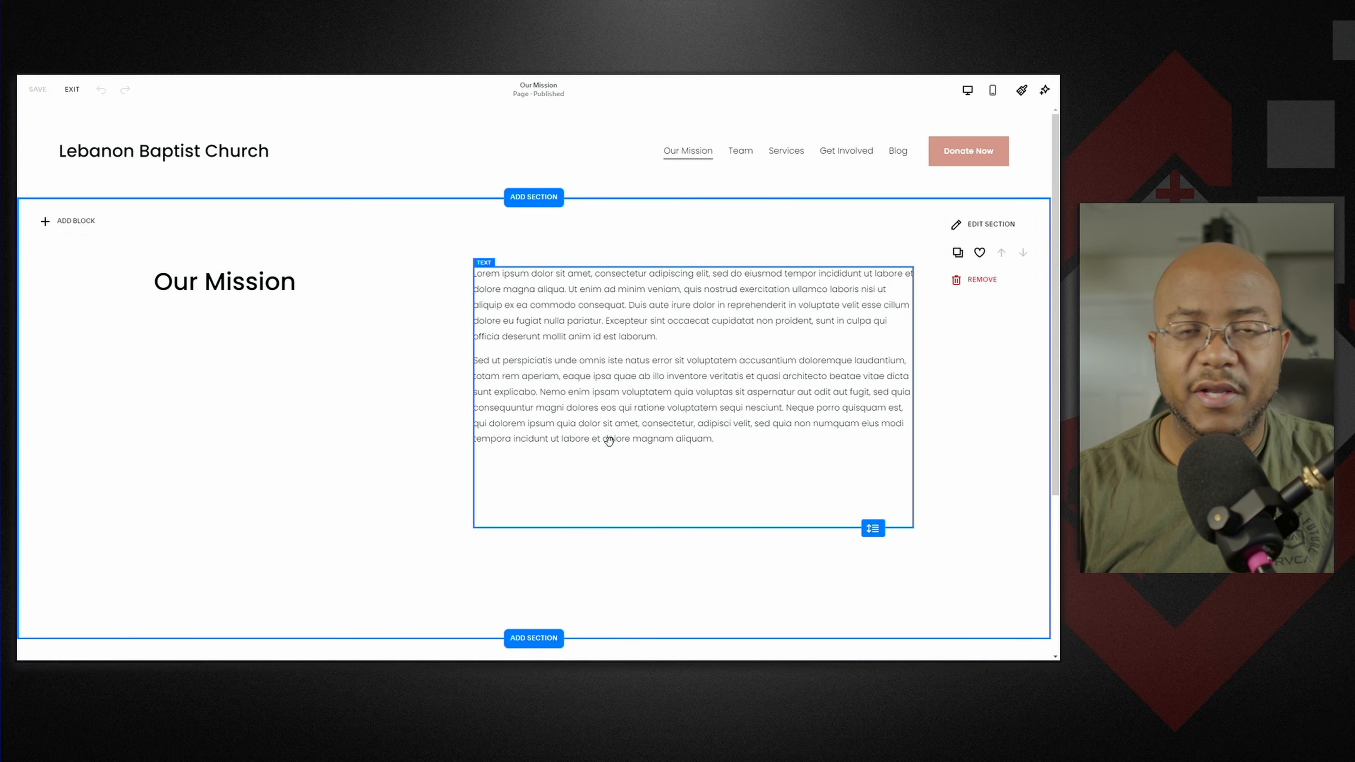
scroll(551, 487, "down", 4)
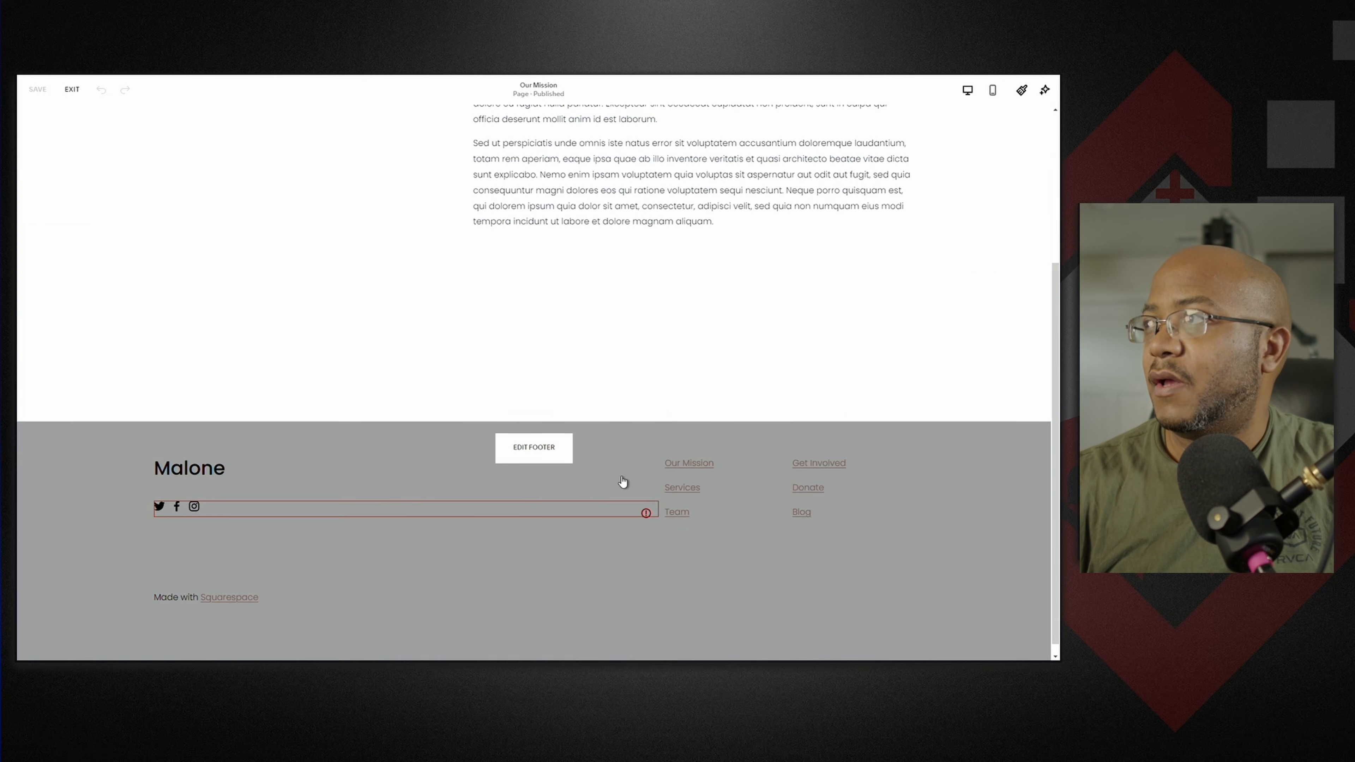
left_click(540, 449)
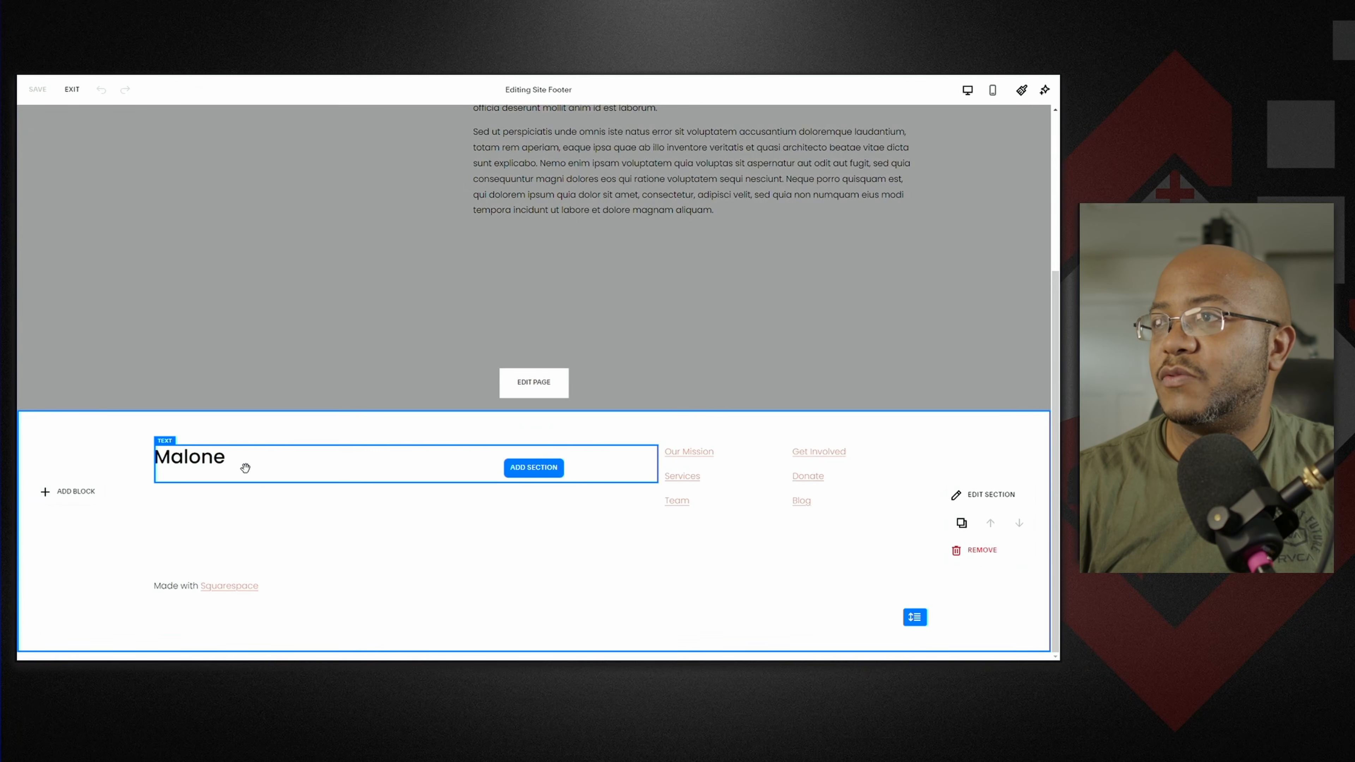
left_click(235, 460)
left_click_drag(235, 460, 154, 454)
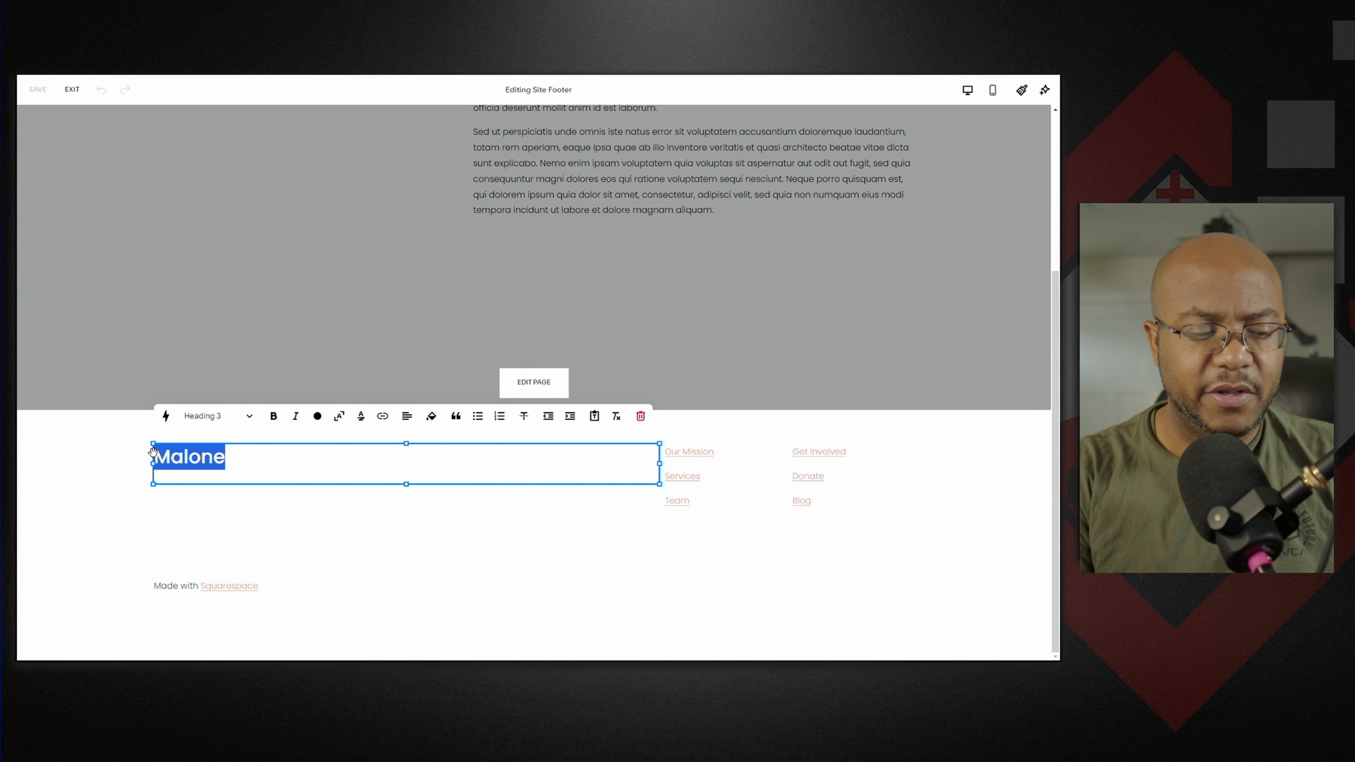
type("Leb")
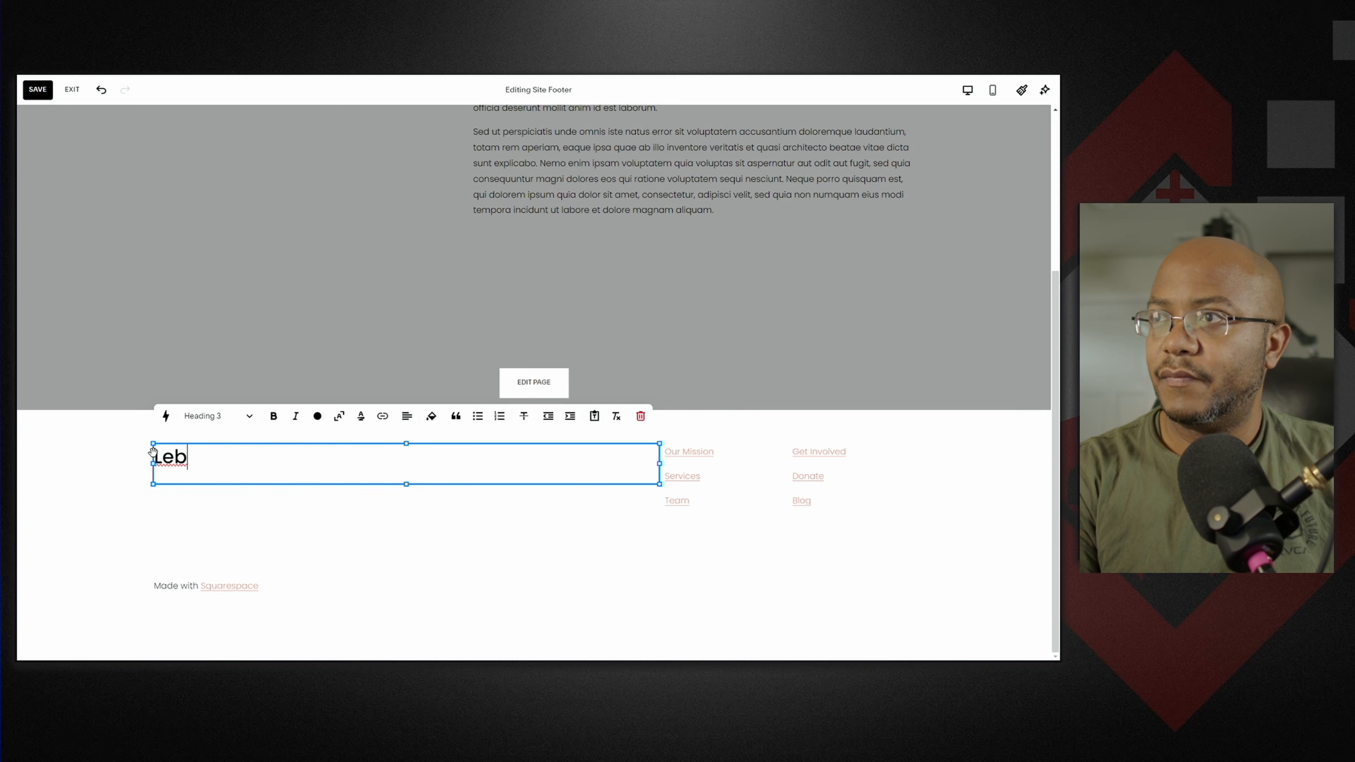
type("anon Baptist")
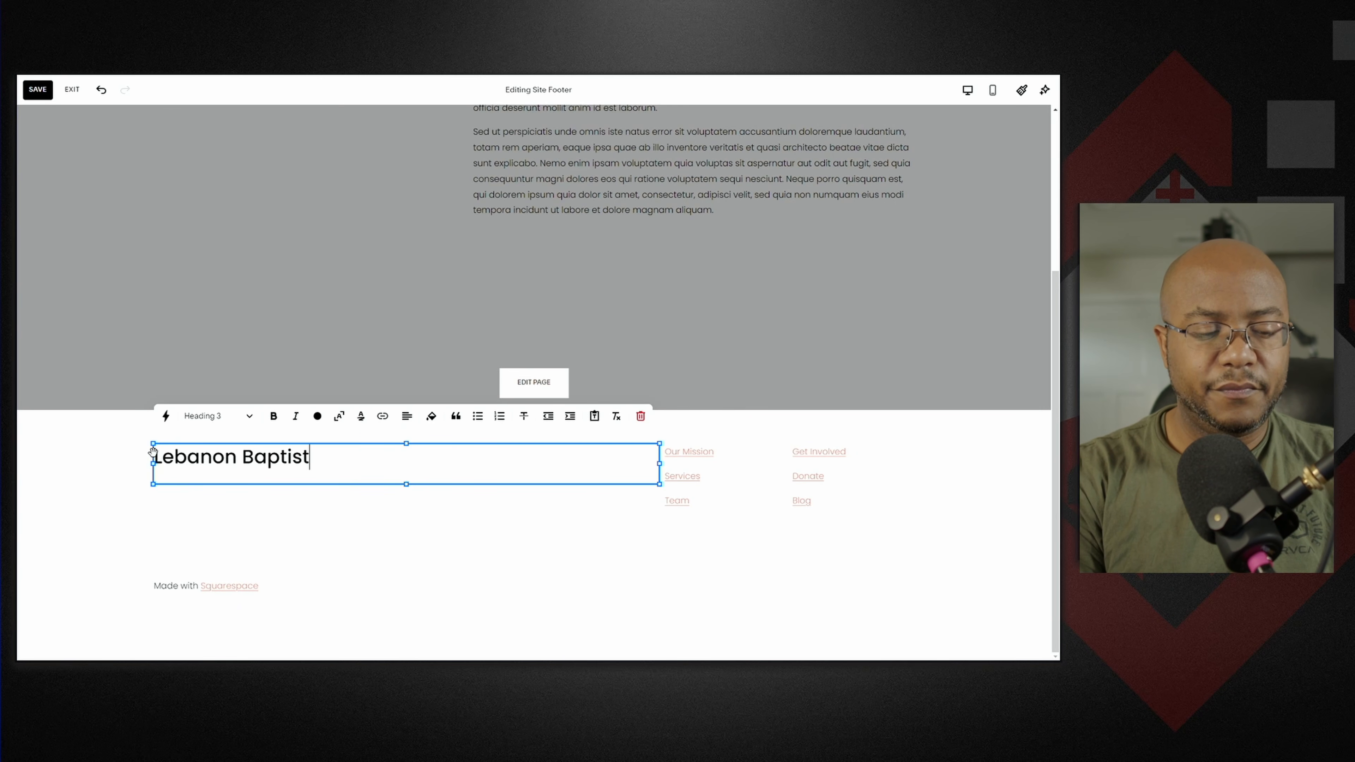
type(" Church")
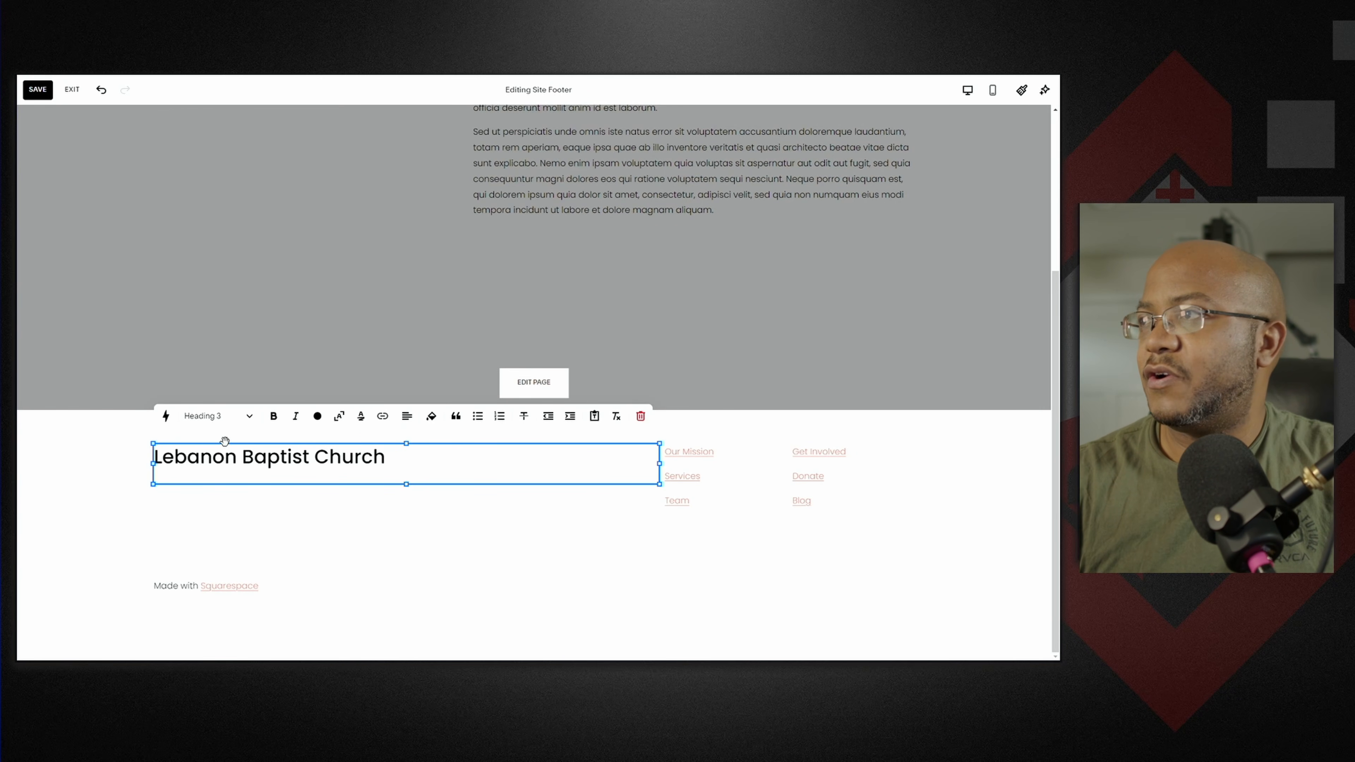
Delete the 'Made with Squarespace' line from the footer and return to the page.
left_click(382, 599)
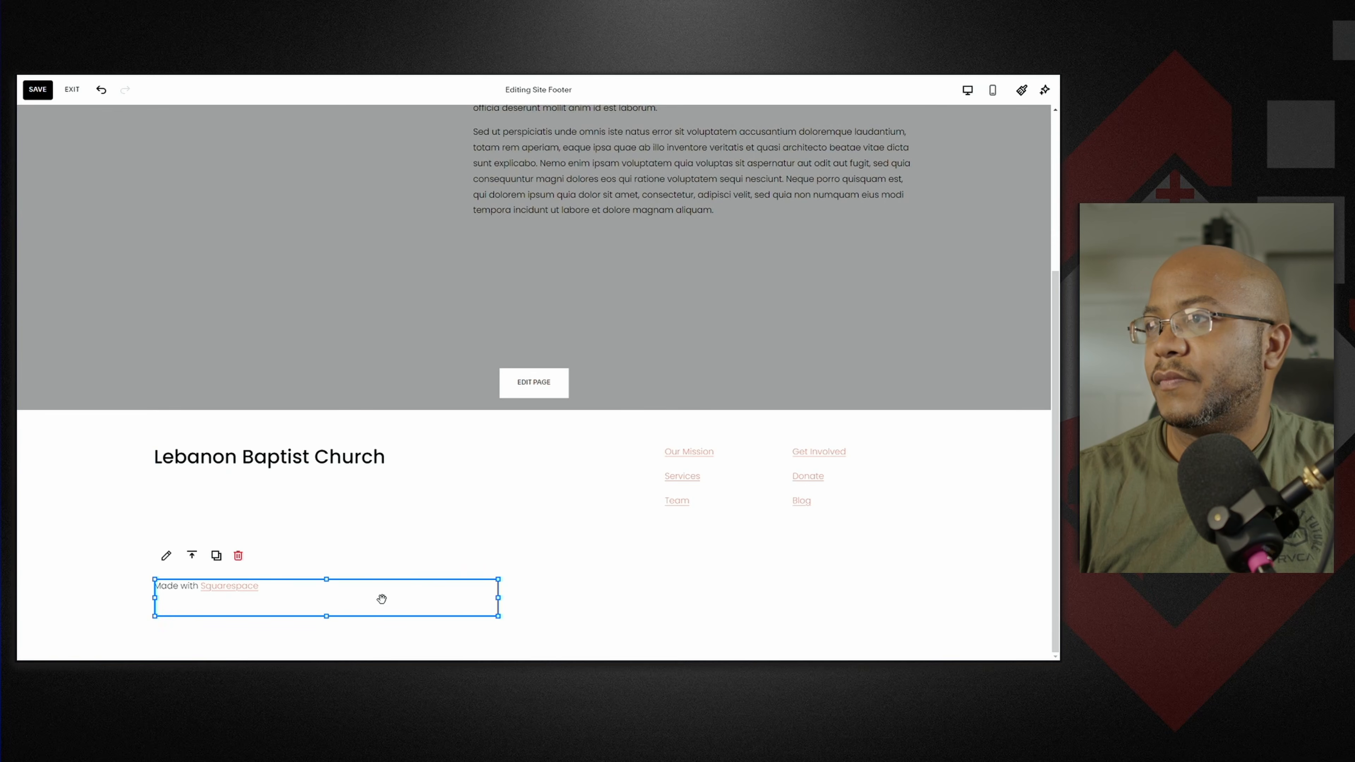
left_click(238, 556)
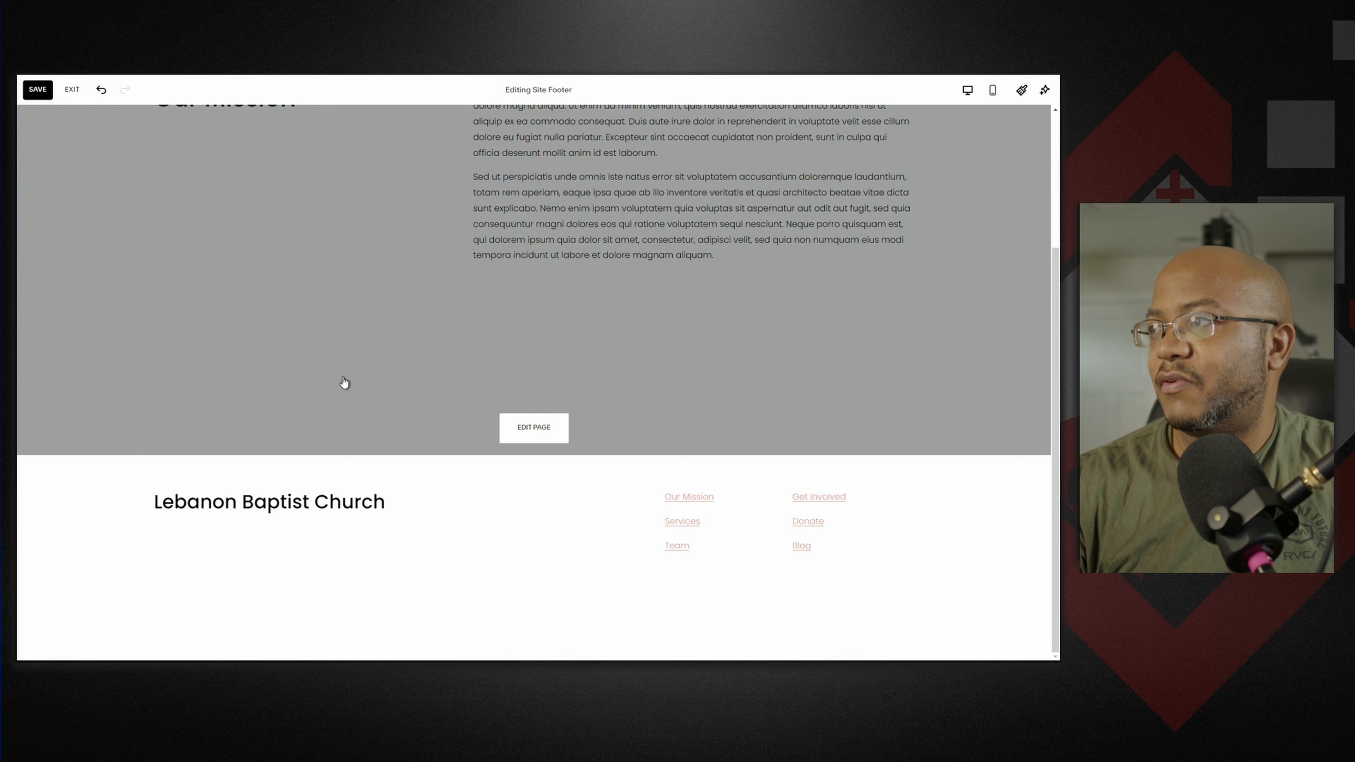
left_click(274, 381)
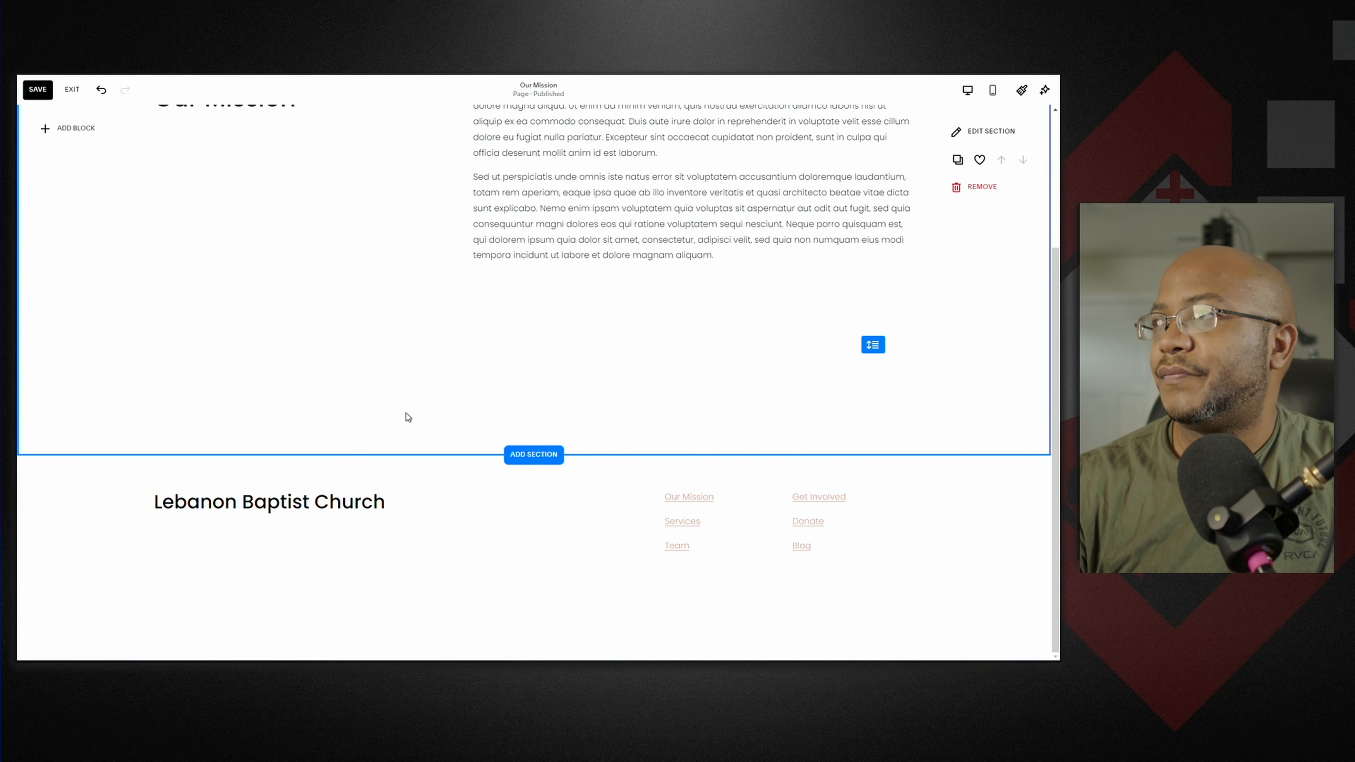
Add an image block under the Our Mission heading, enlarge it, then save and exit editing.
scroll(381, 622, "up", 3)
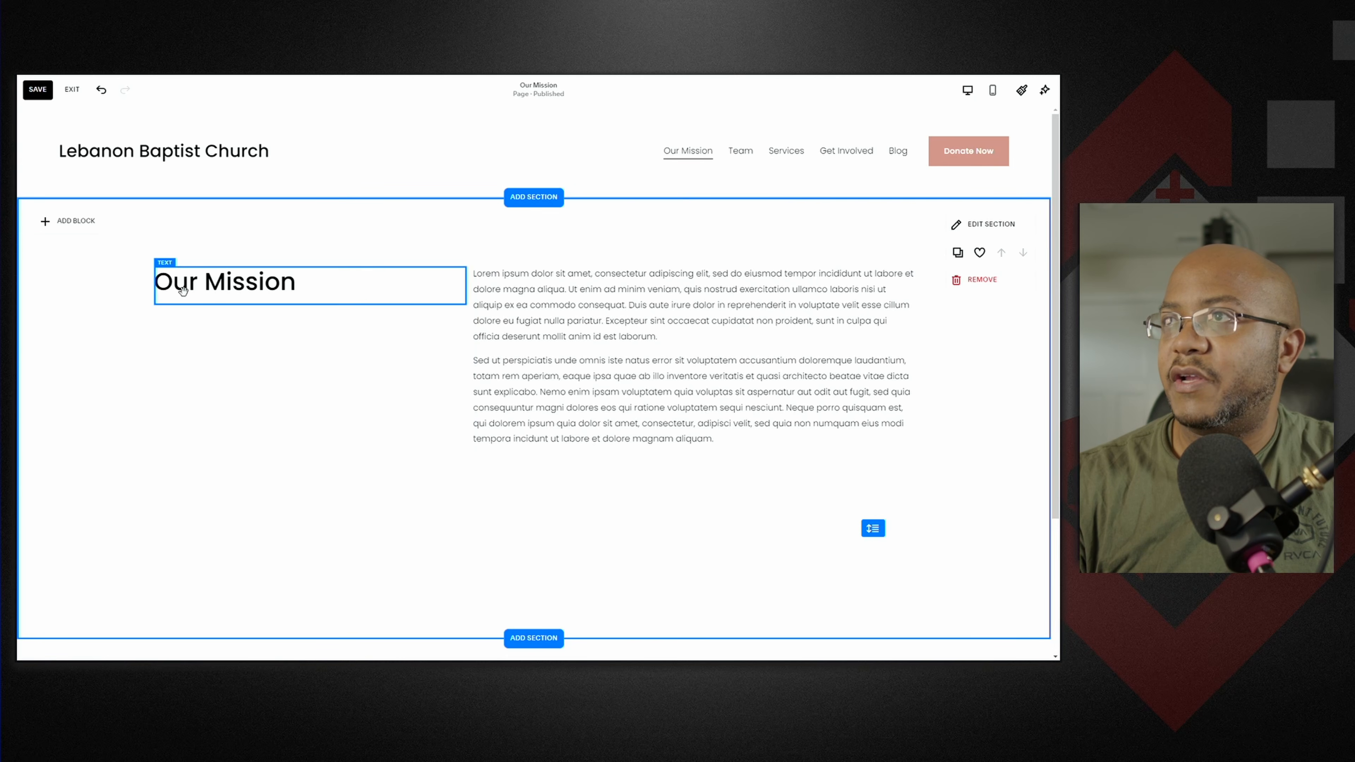
left_click(64, 223)
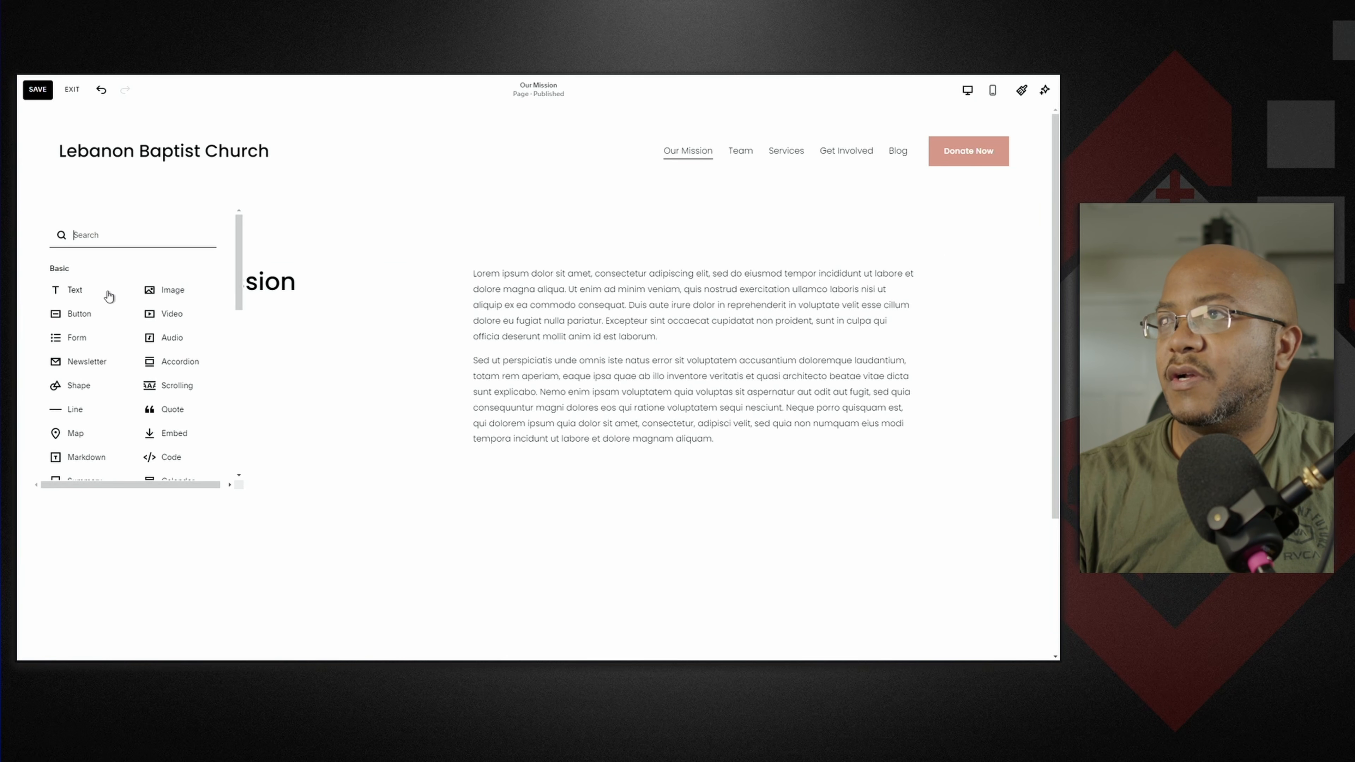
left_click(174, 296)
left_click_drag(281, 343, 249, 375)
left_click_drag(339, 378, 437, 387)
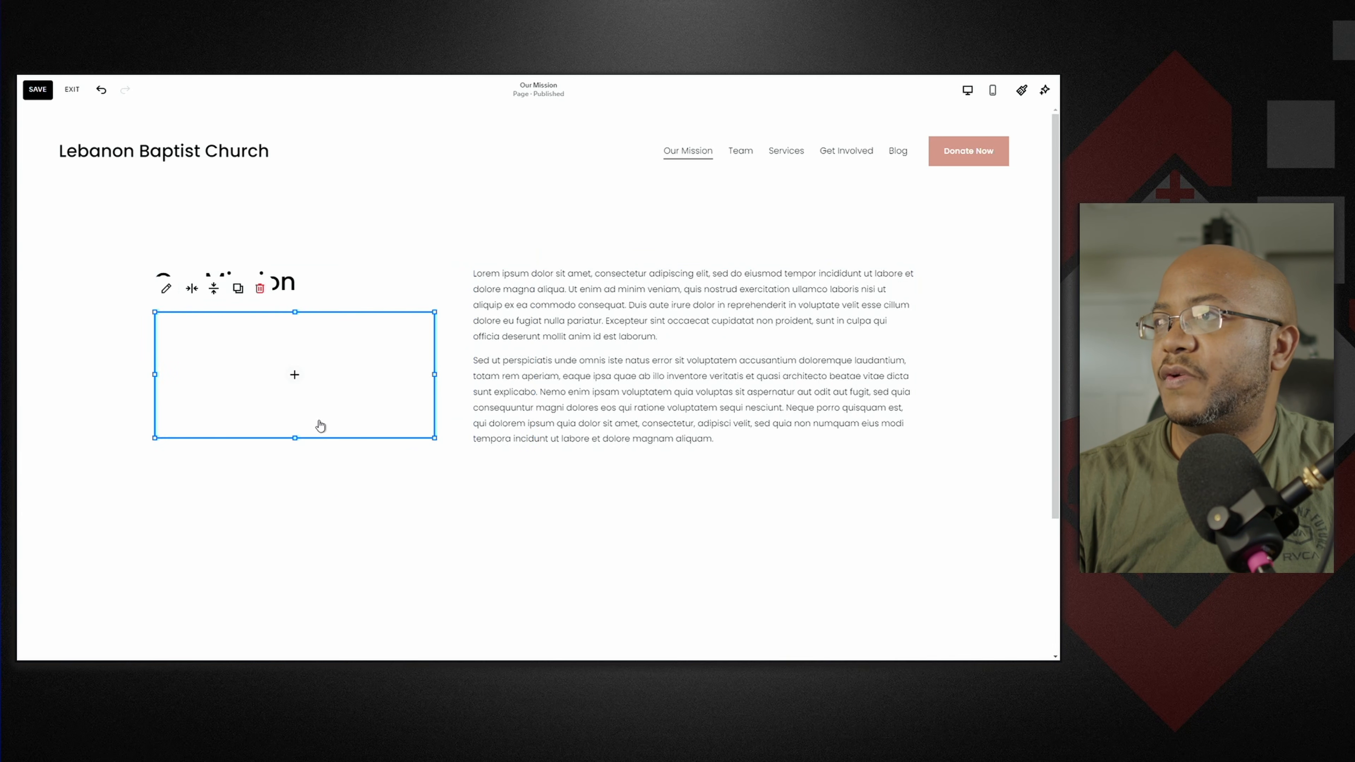
left_click_drag(295, 439, 293, 528)
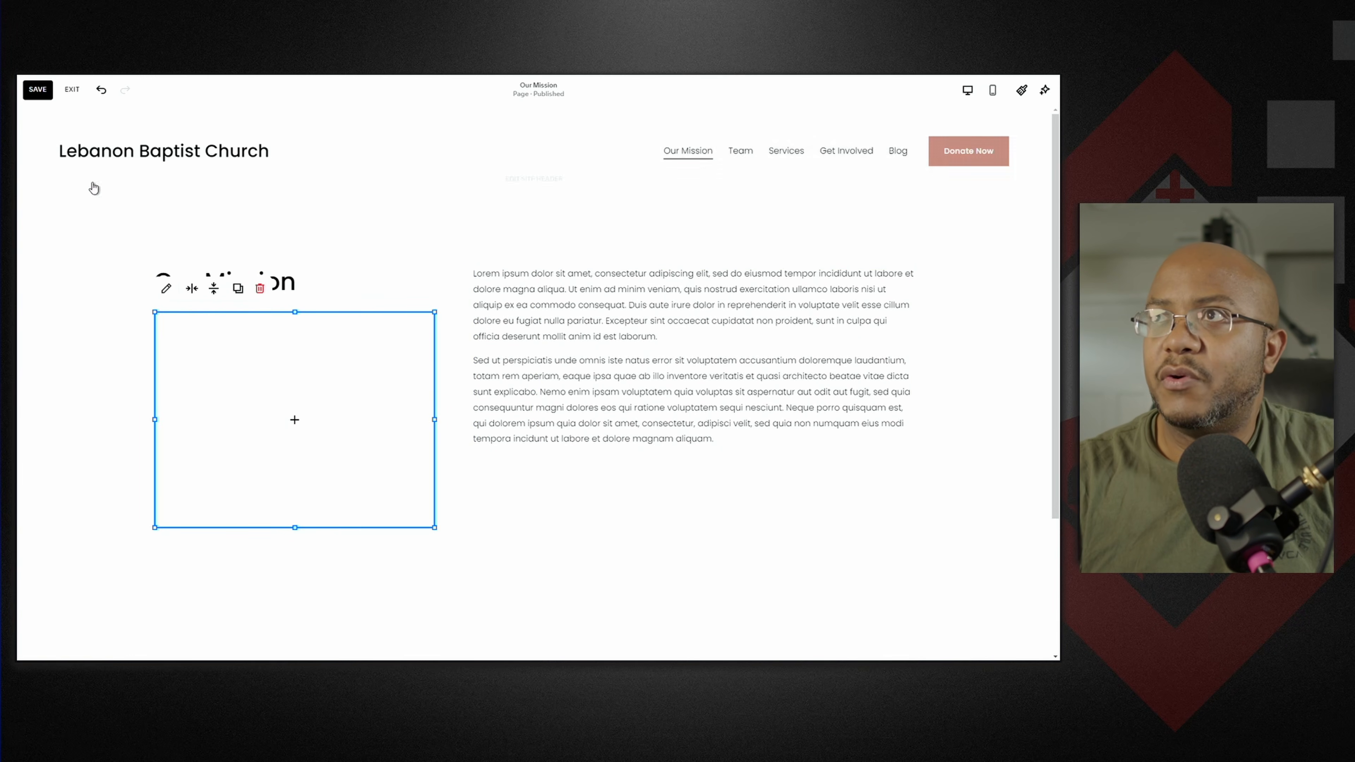
left_click(37, 91)
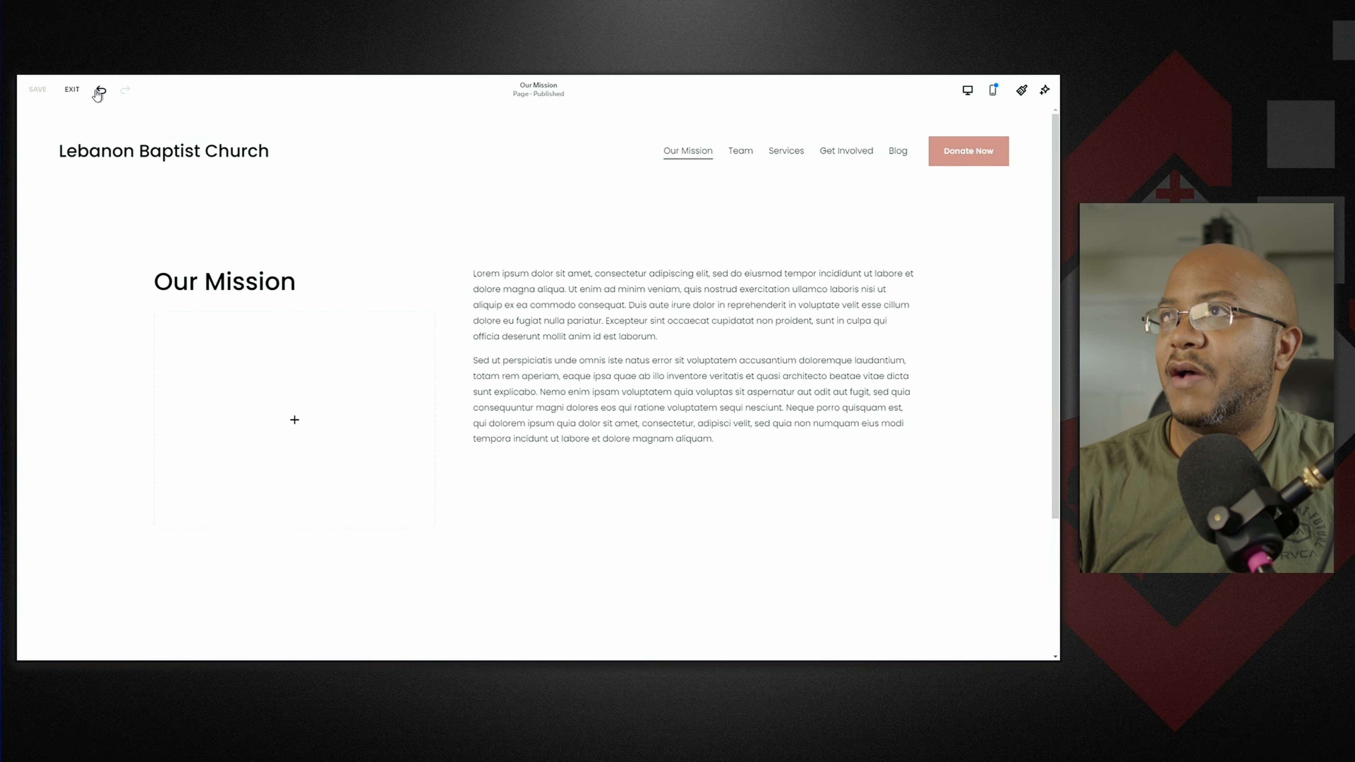
left_click(75, 90)
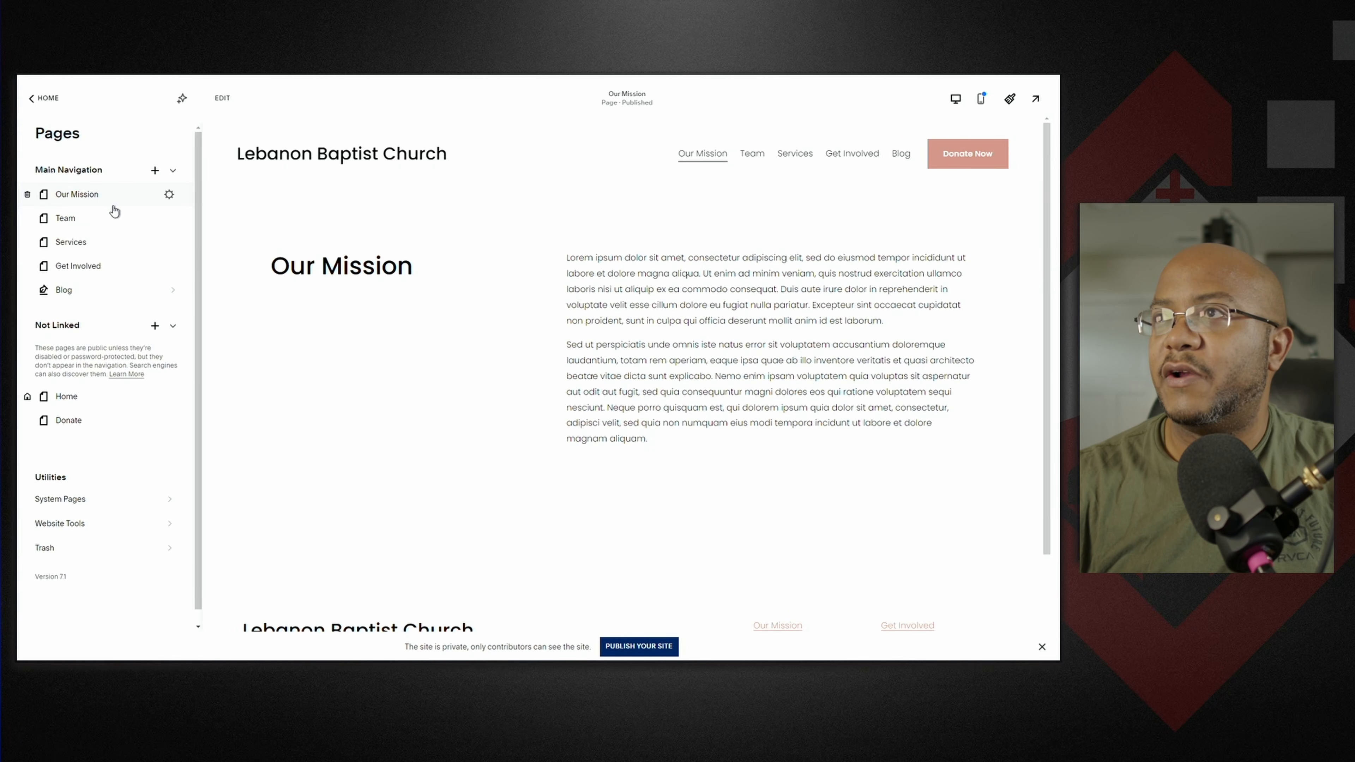
Give the Team page the page title Ministries, navigation title Ministries and URL slug /ministries.
mouse_move(114, 211)
left_mouse_down()
mouse_move(114, 227)
mouse_move(129, 200)
left_mouse_up()
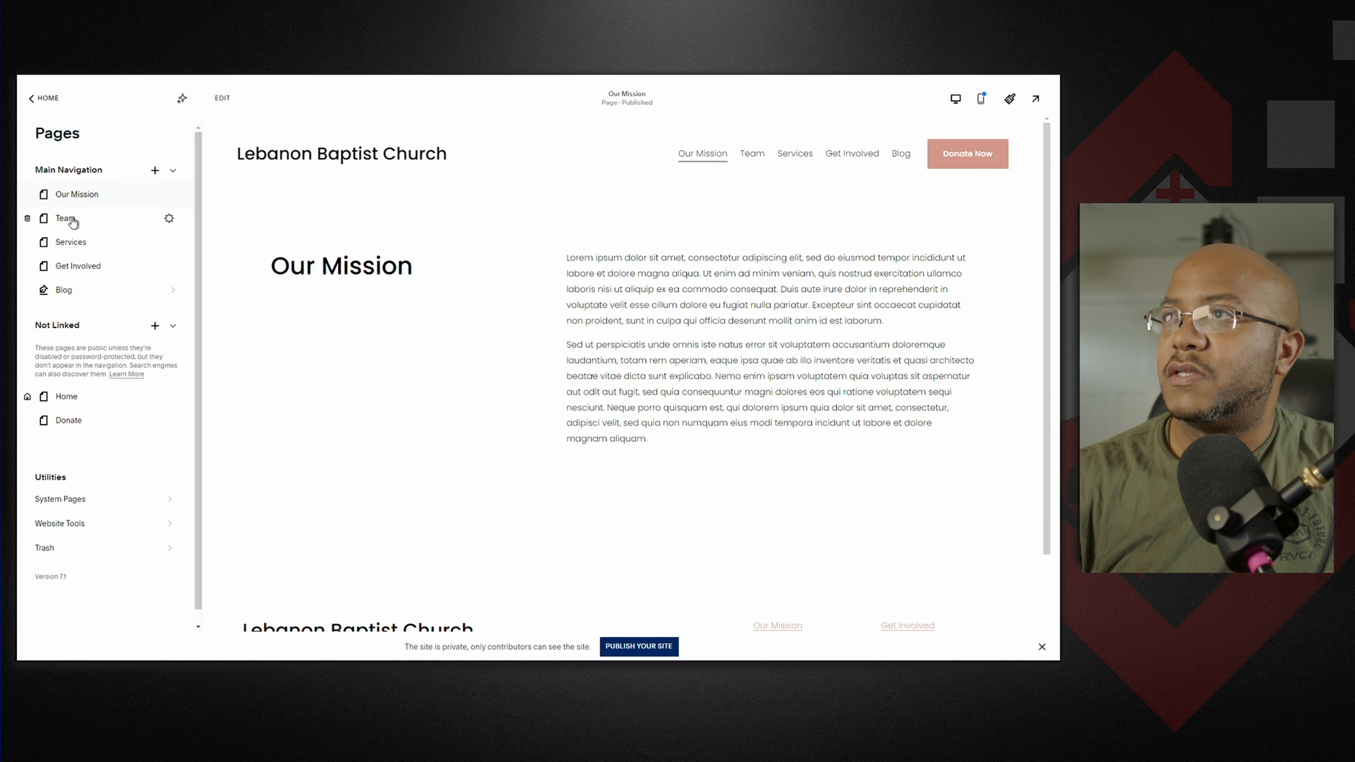
left_click(168, 220)
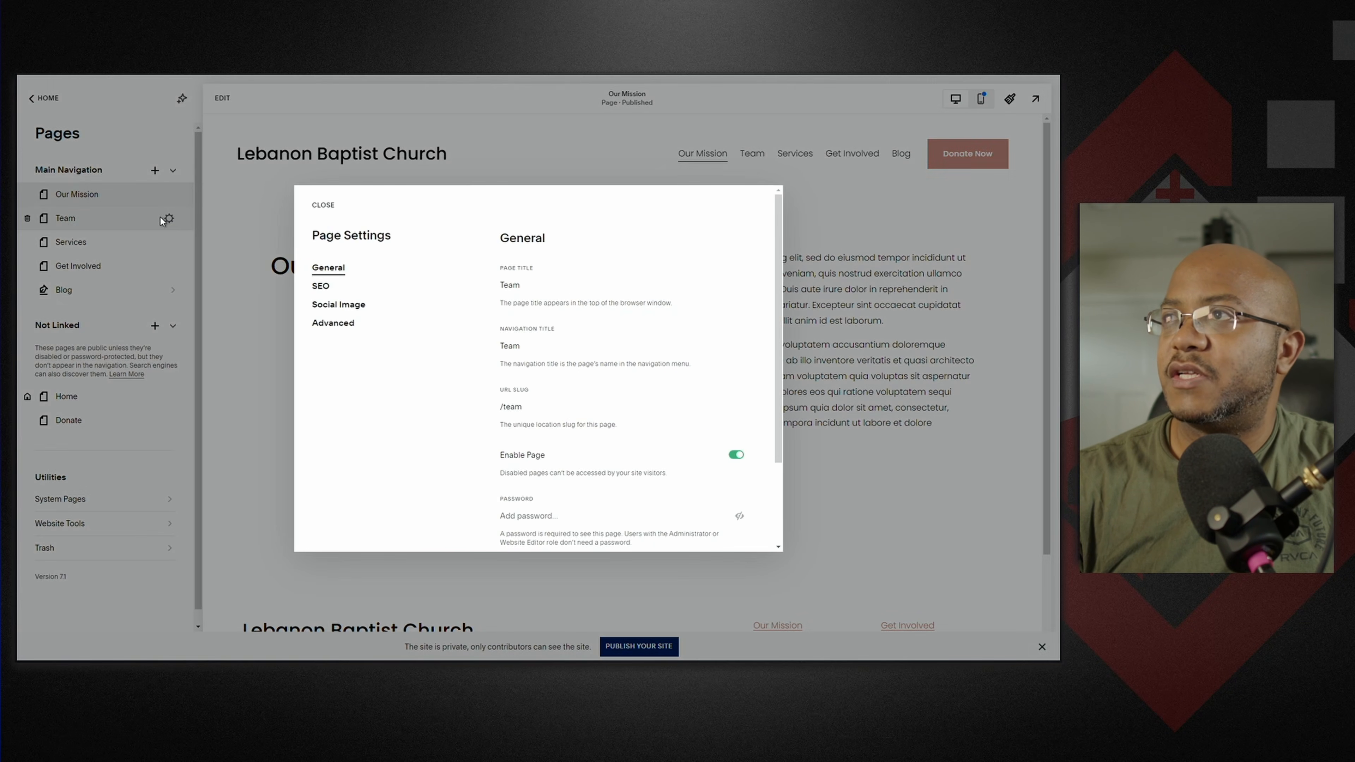
double_click(552, 296)
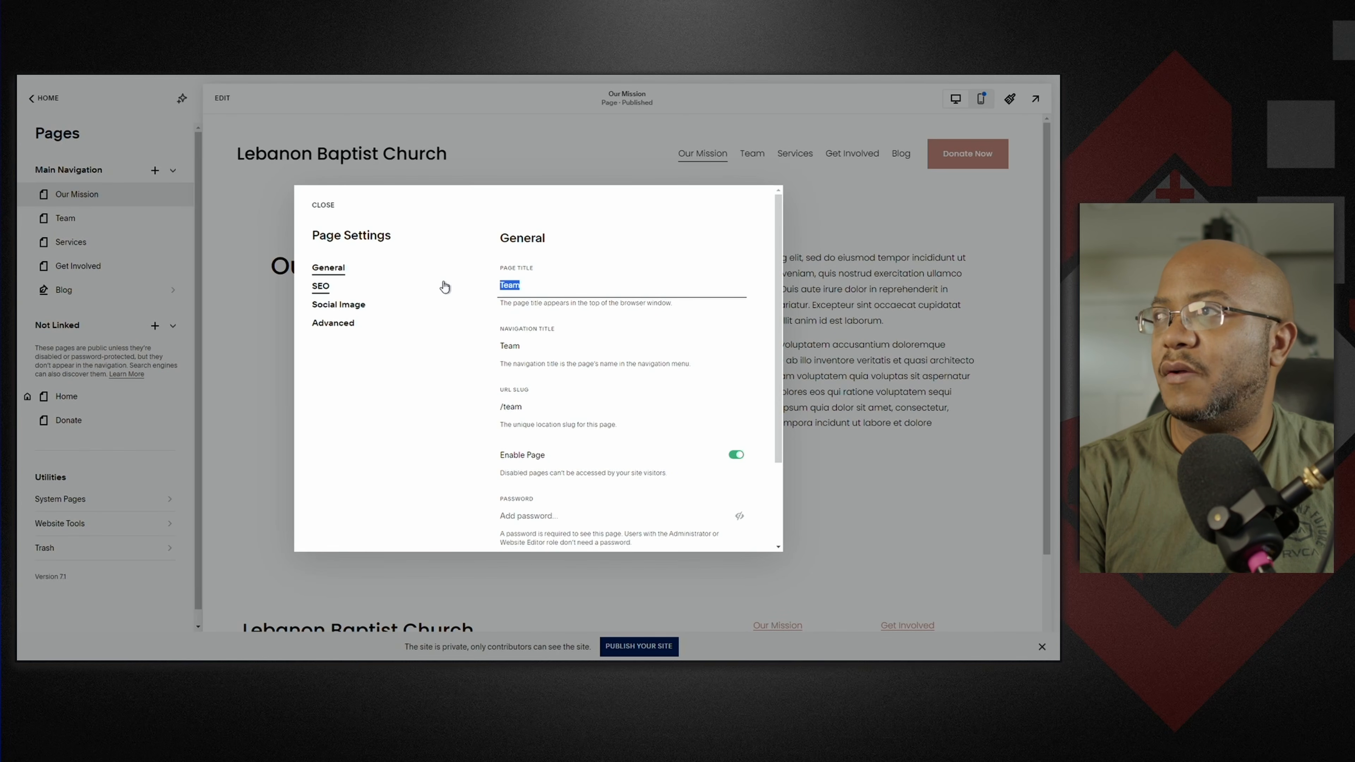
type("Ministries")
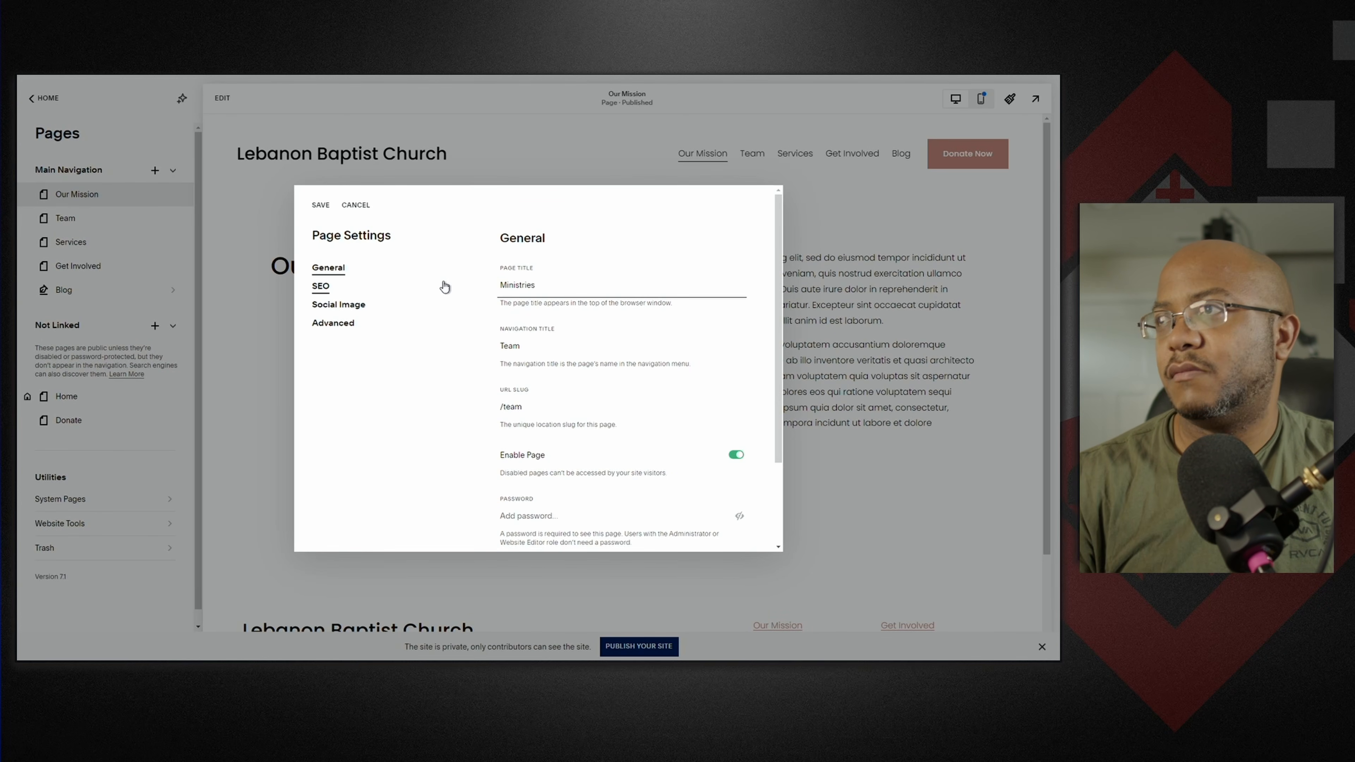
left_click(527, 350)
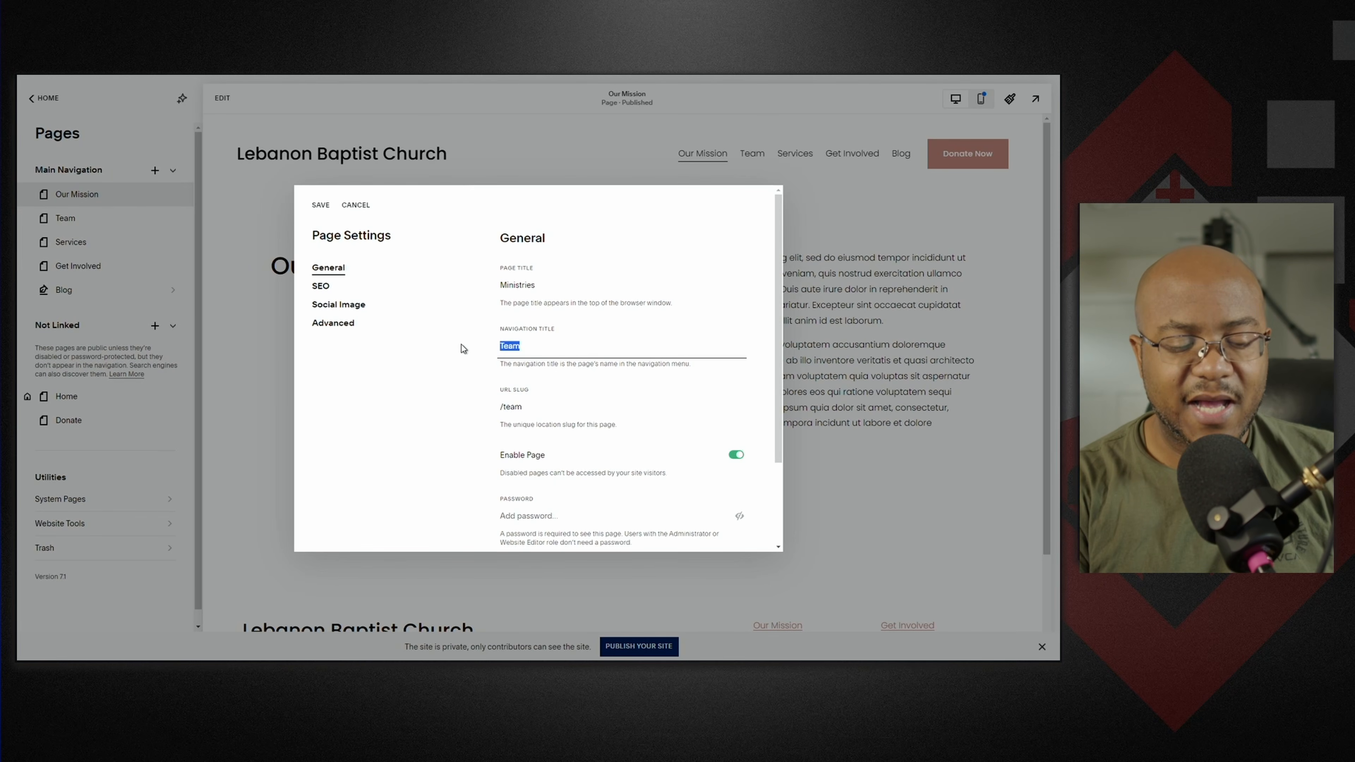
type("Ministries")
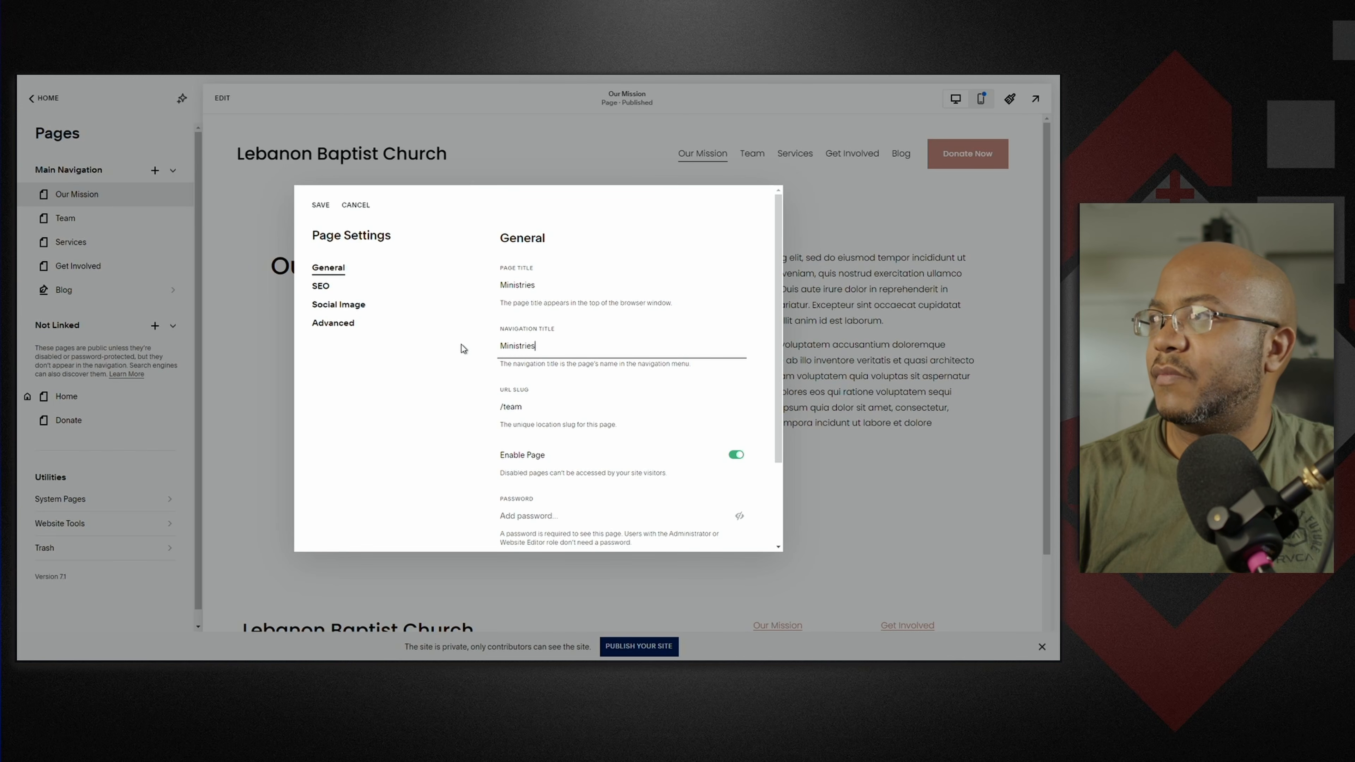
left_click(520, 407)
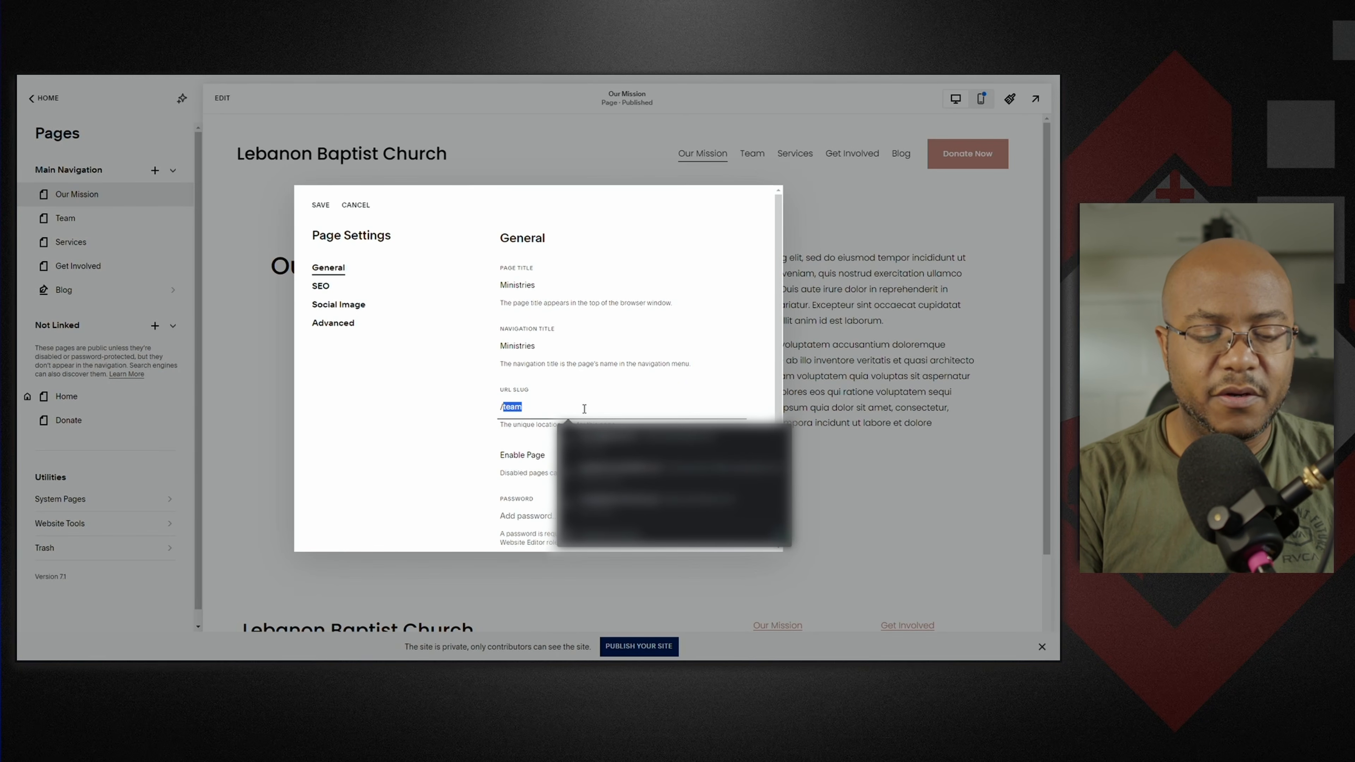
type("ministries")
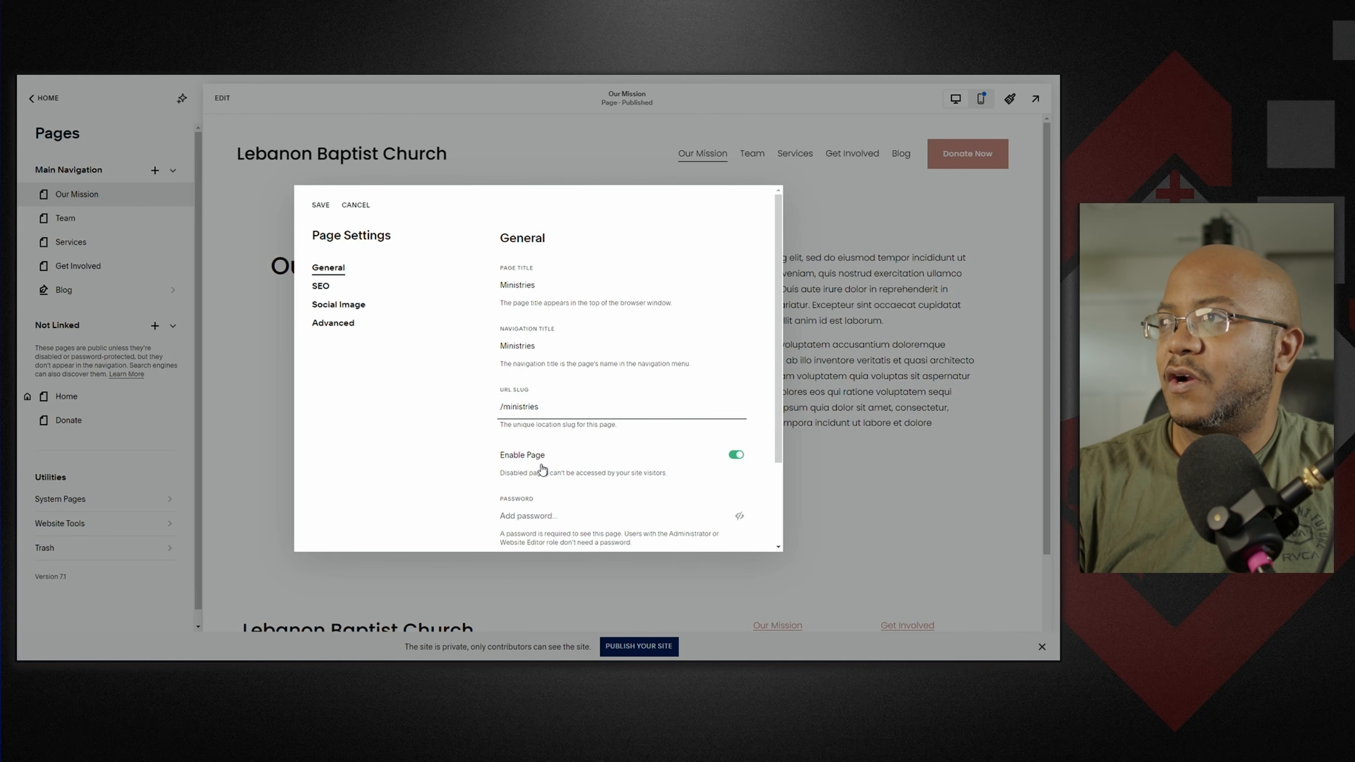
scroll(541, 470, "down", 2)
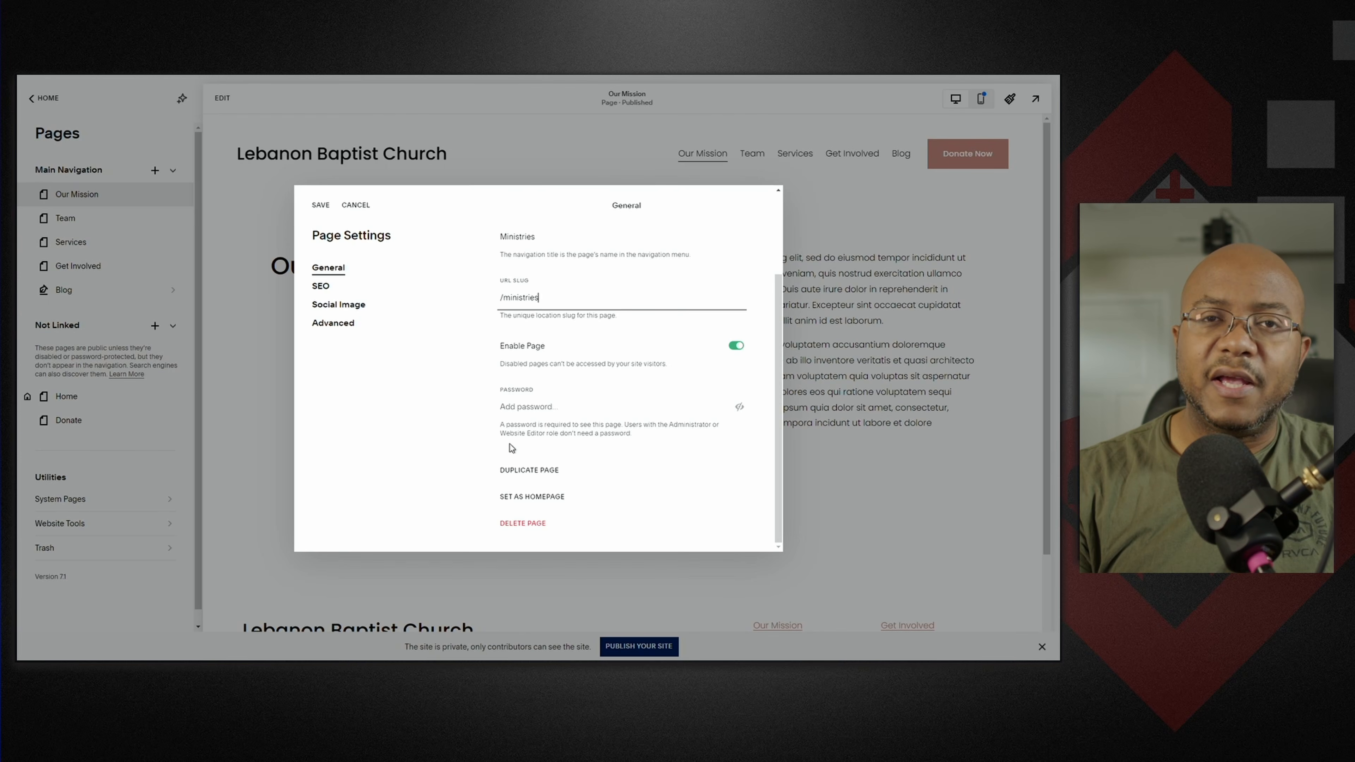
left_click(320, 206)
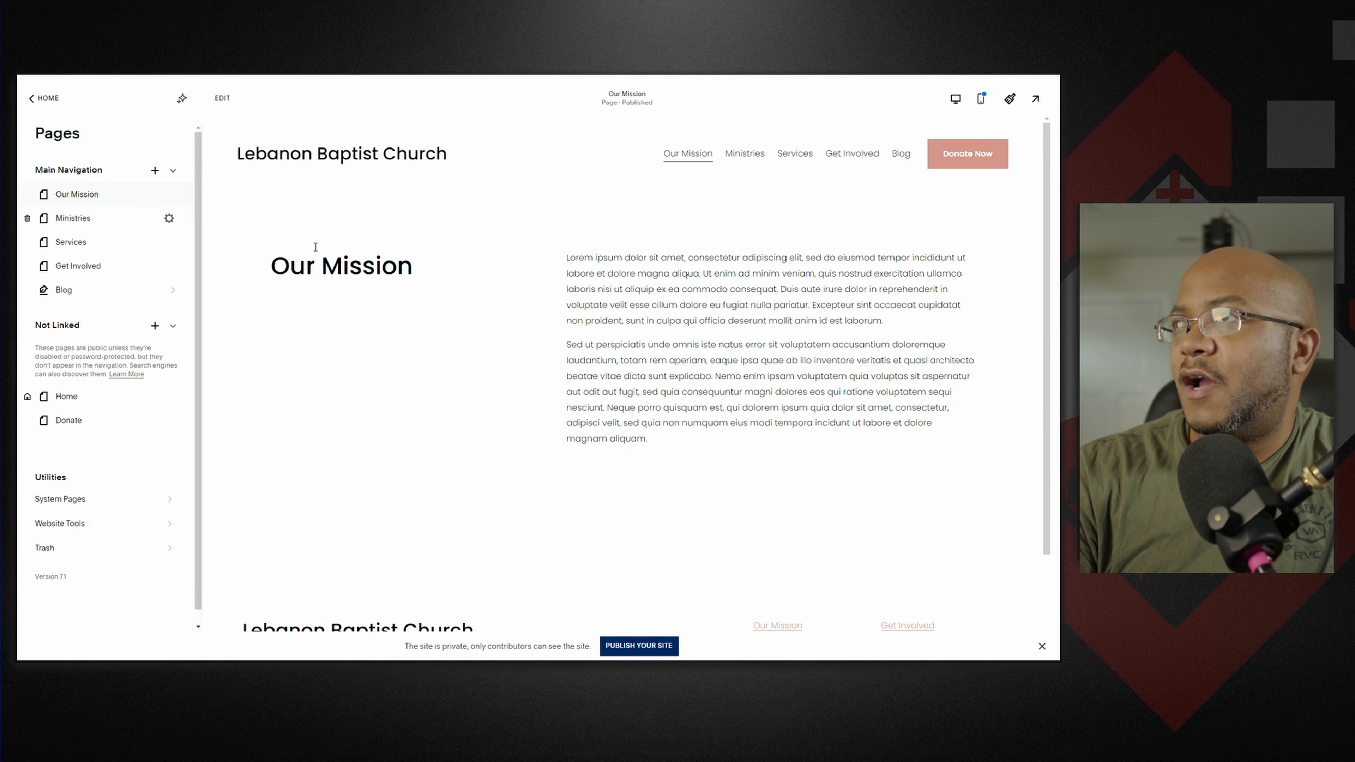
On the Ministries page, replace 'Team' with 'Ministries' in the Our Team heading.
left_click(91, 220)
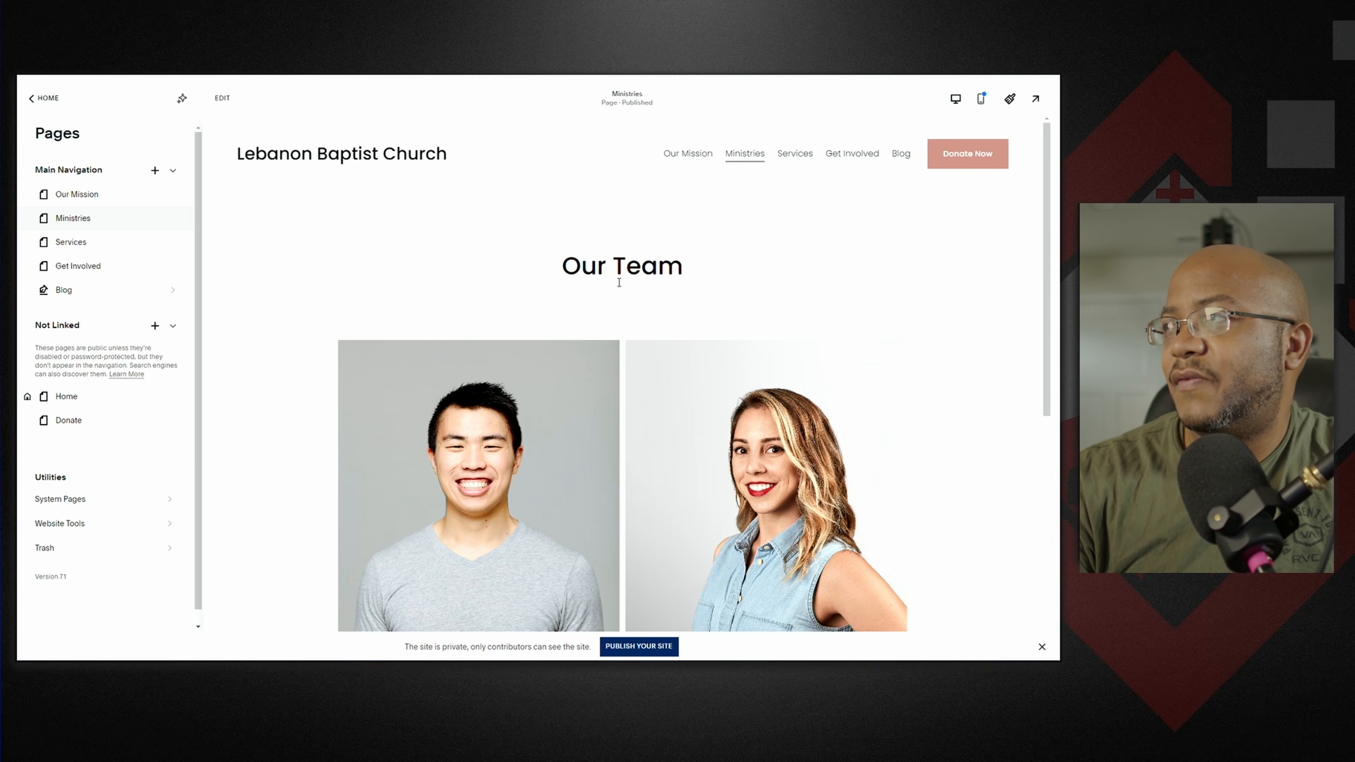
left_click(620, 258)
key("ctrl+shift+Left")
type("Mi")
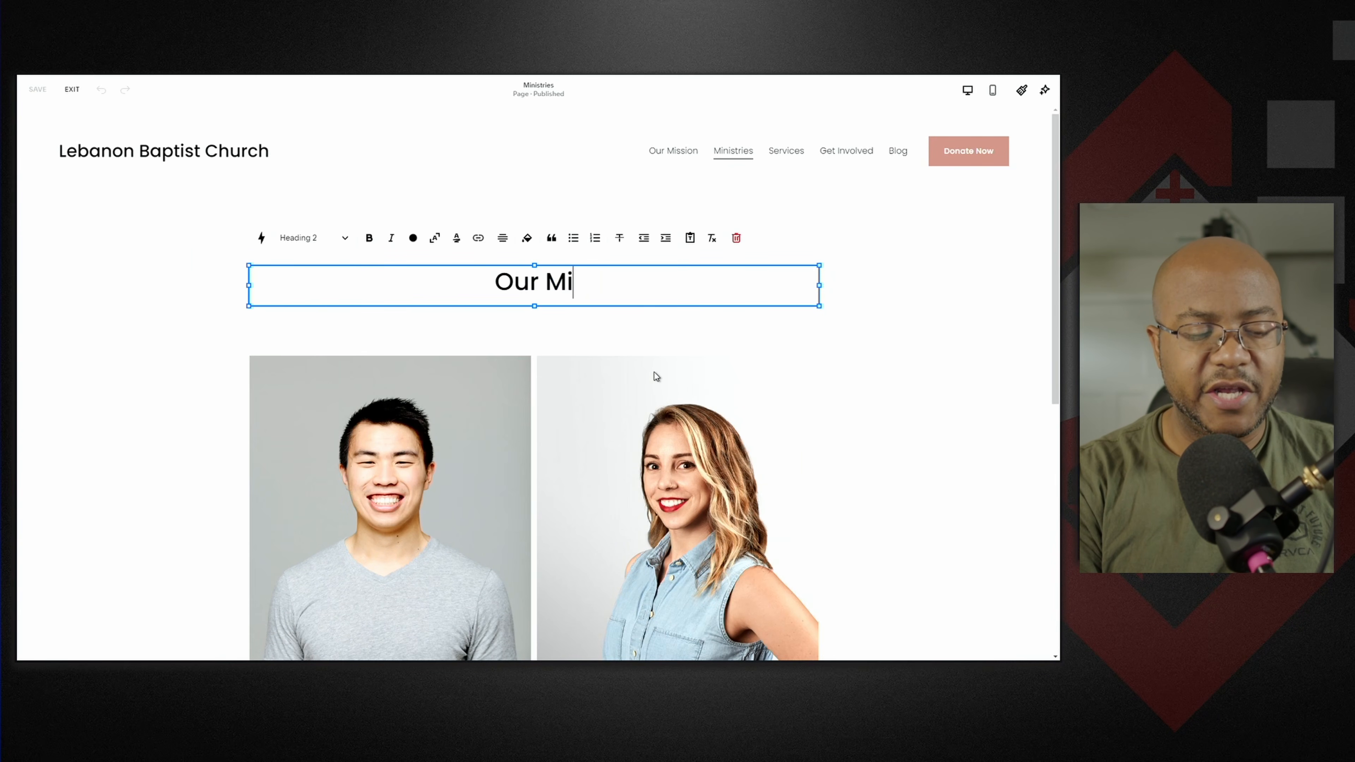
type("nistries")
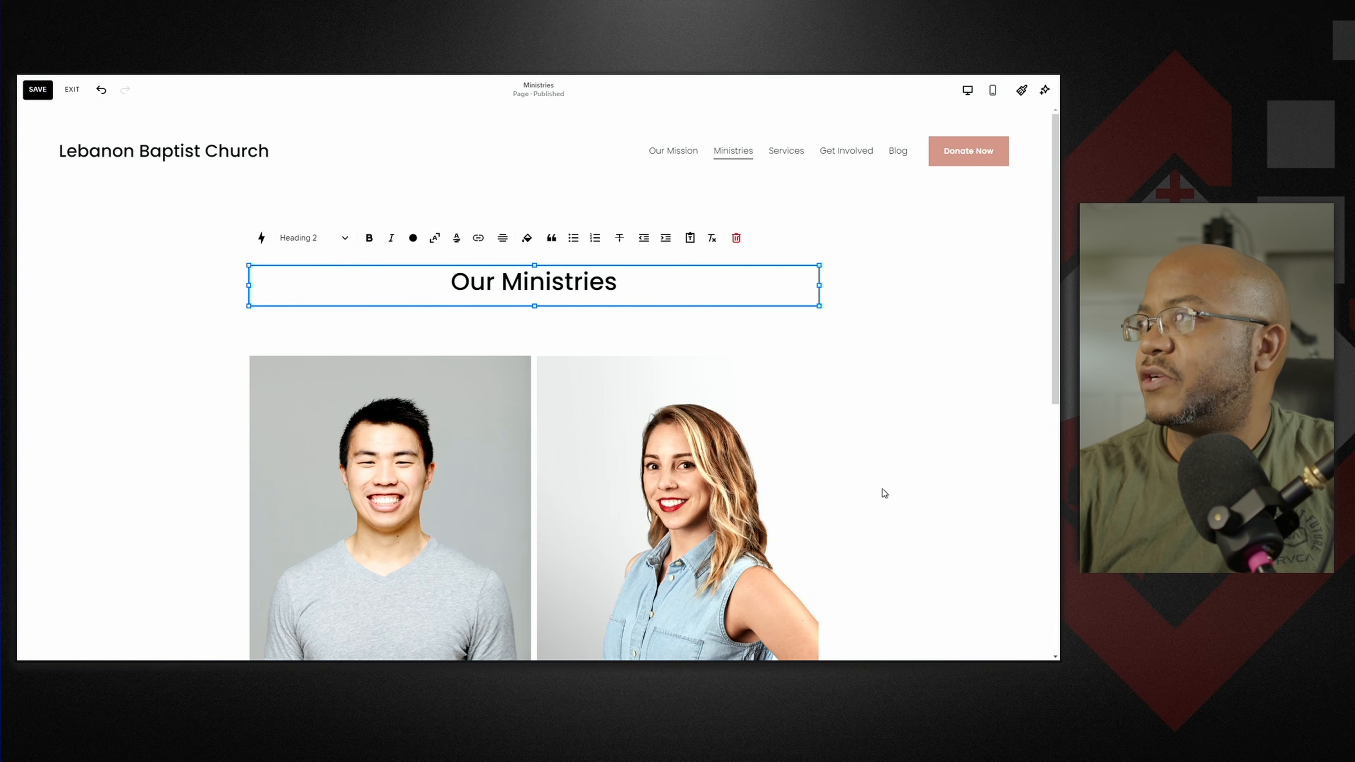
left_click(891, 480)
scroll(890, 480, "down", 5)
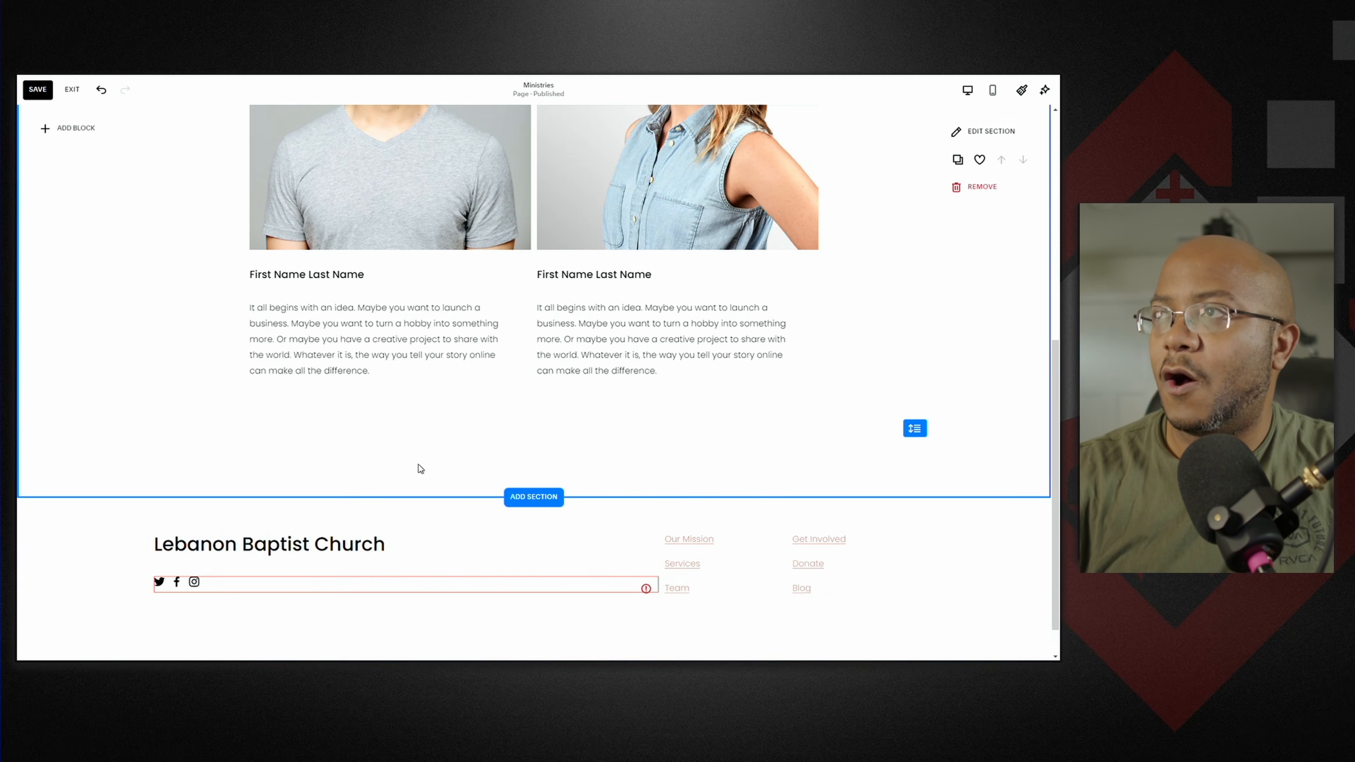
Duplicate the left portrait image and place the copy below the first bio.
scroll(471, 386, "up", 4)
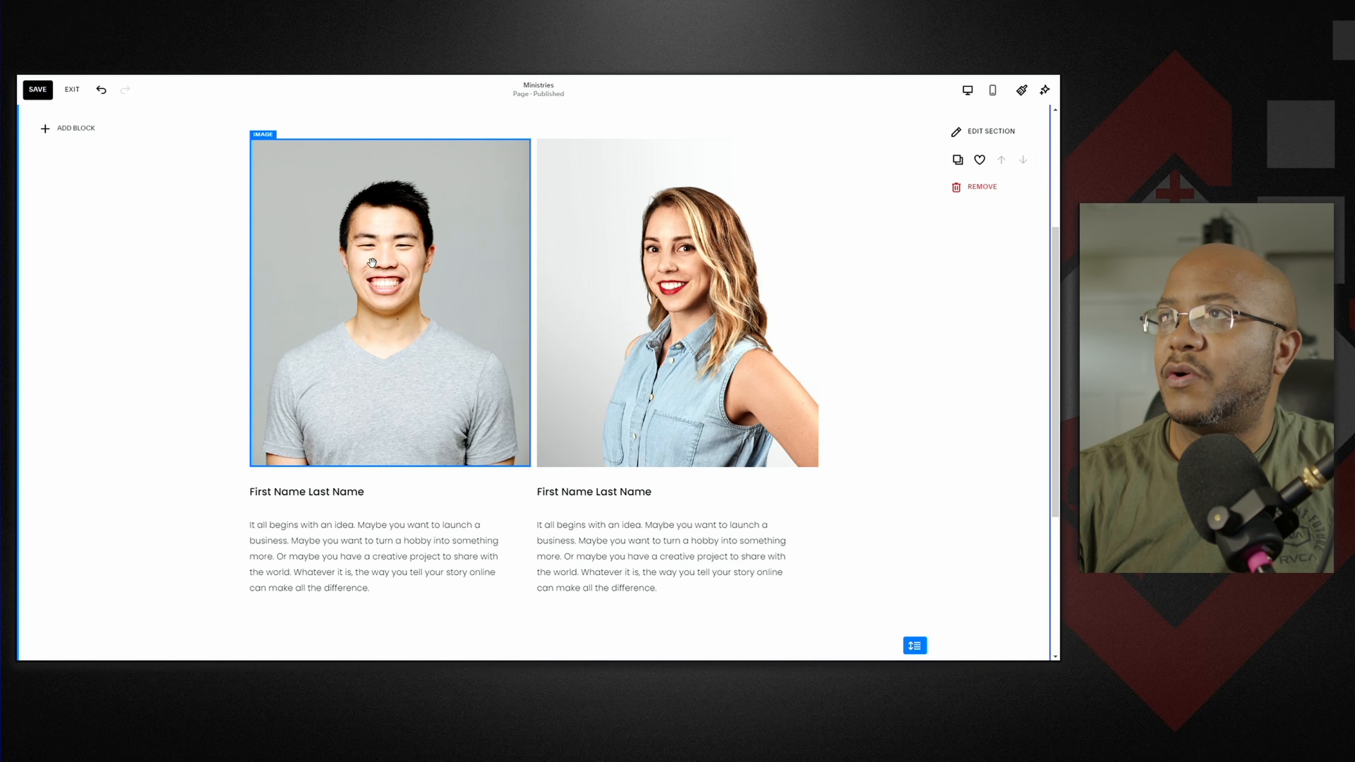
scroll(388, 395, "up", 1)
scroll(569, 366, "up", 3)
scroll(550, 374, "down", 4)
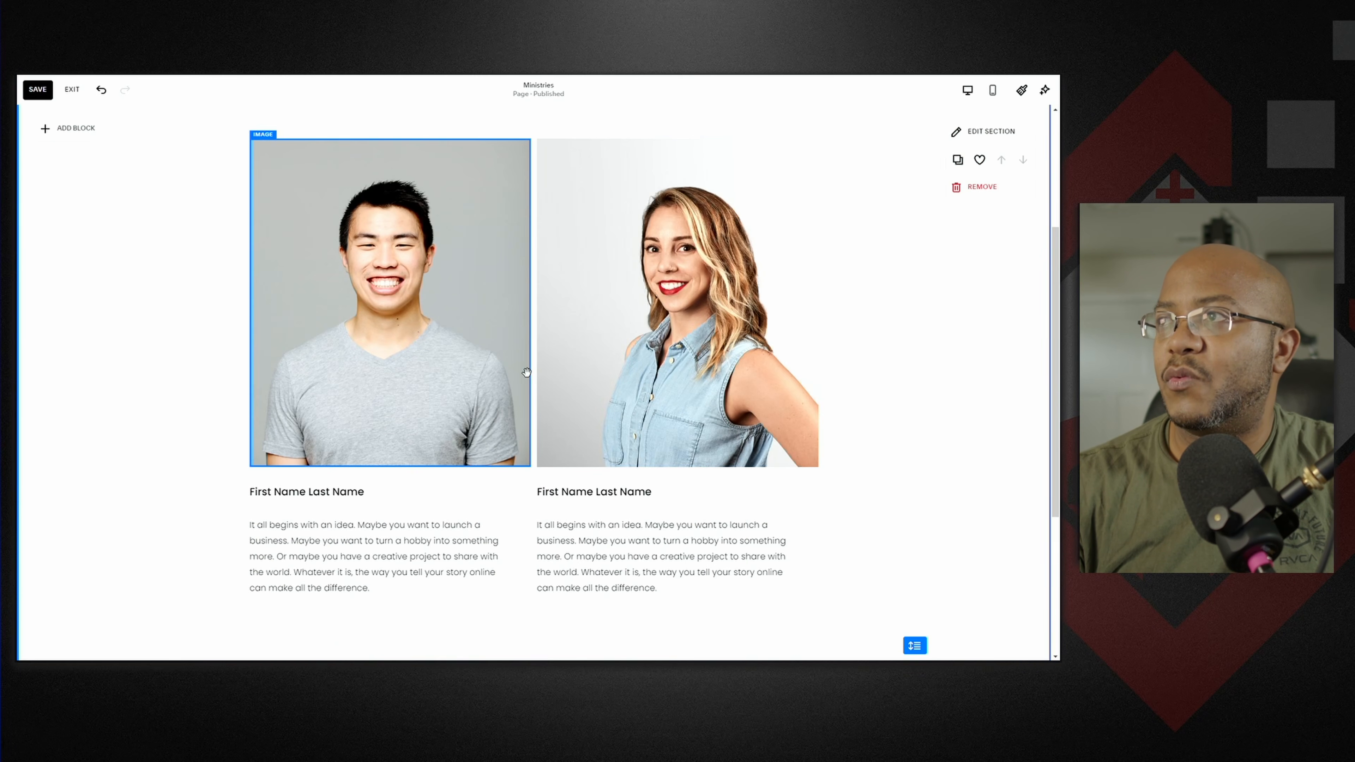
left_click(466, 345)
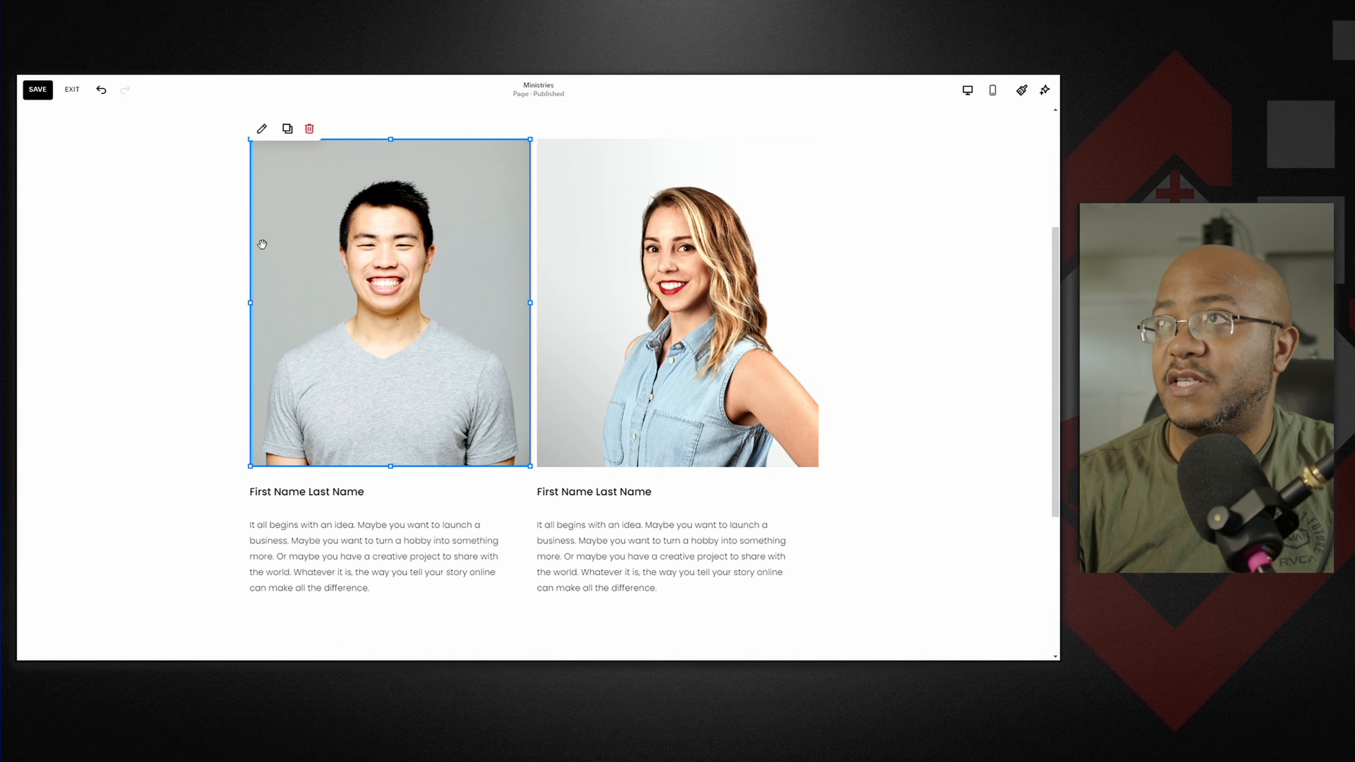
left_click(286, 129)
scroll(445, 356, "down", 4)
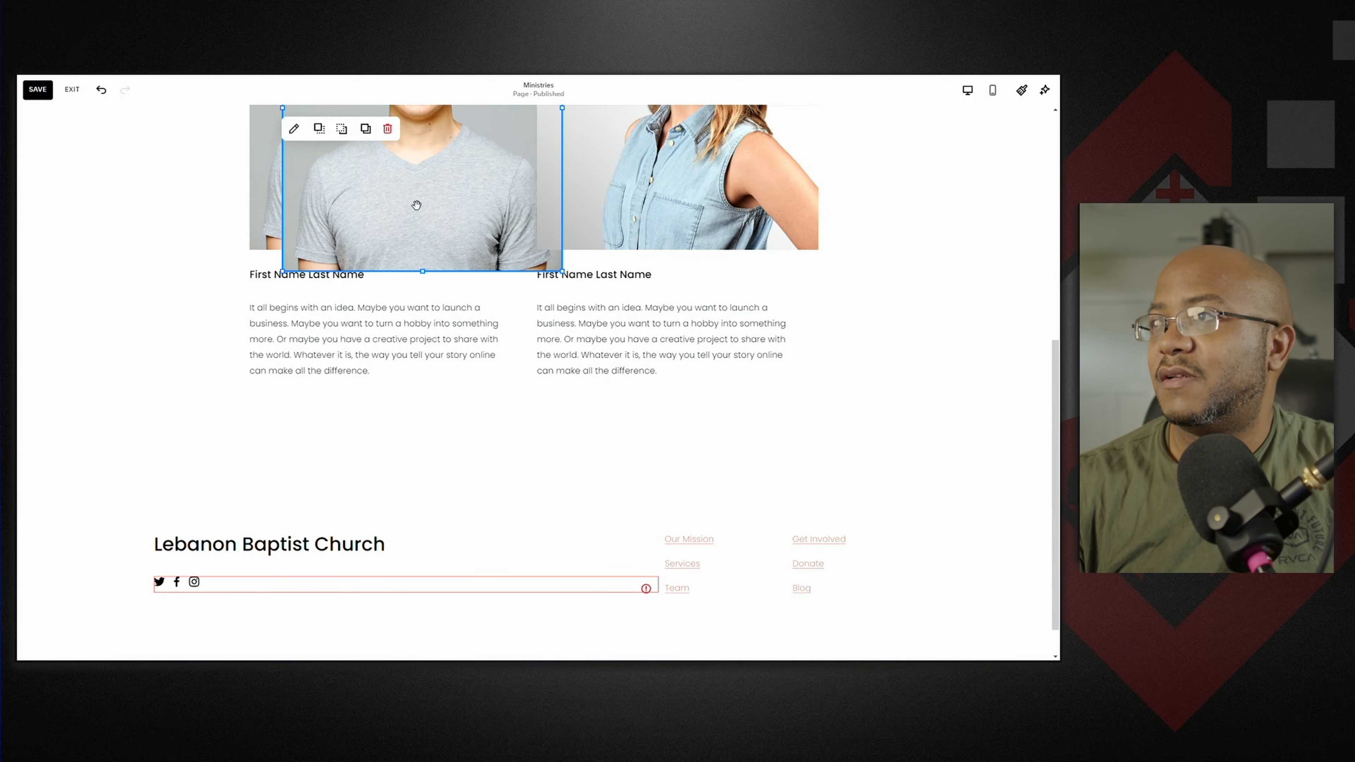
left_click_drag(416, 205, 381, 572)
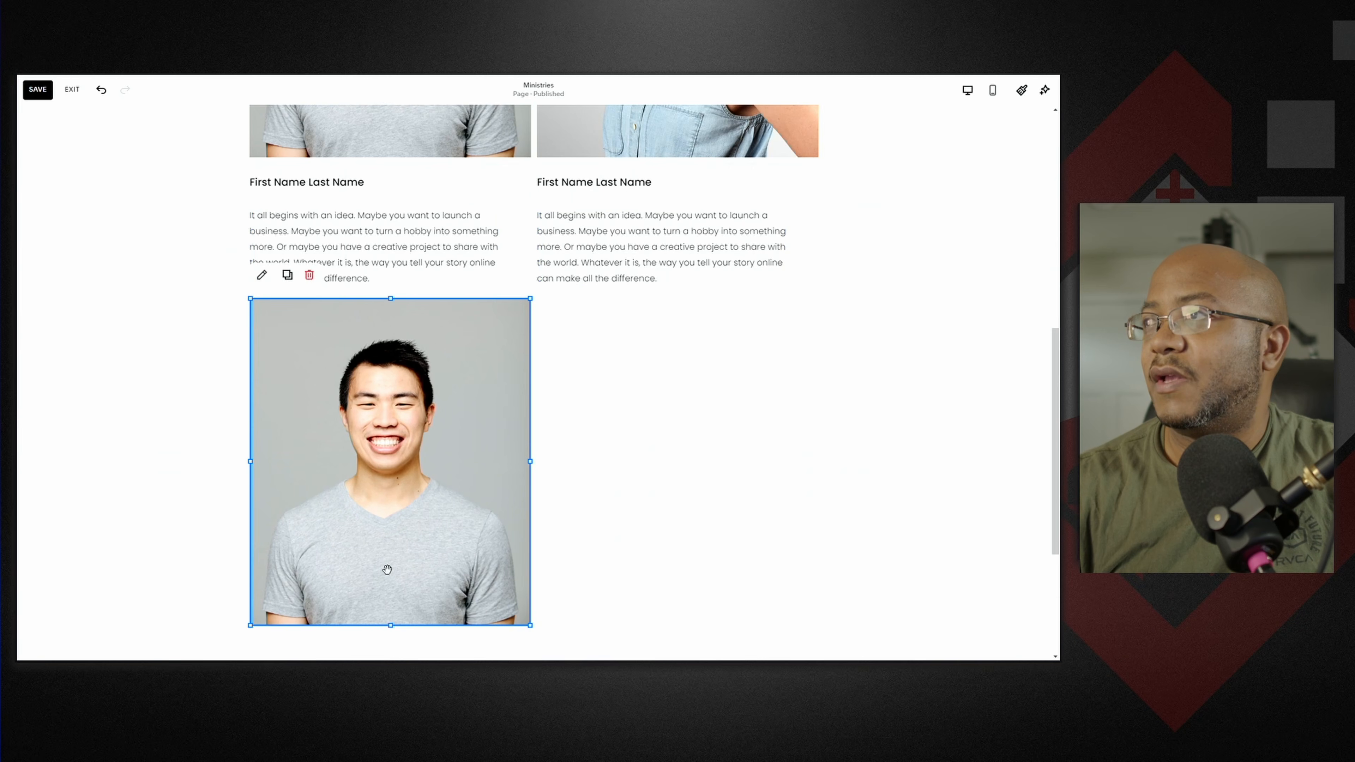
Duplicate the left name heading and bio paragraph and place them under the new portrait.
left_click(321, 194)
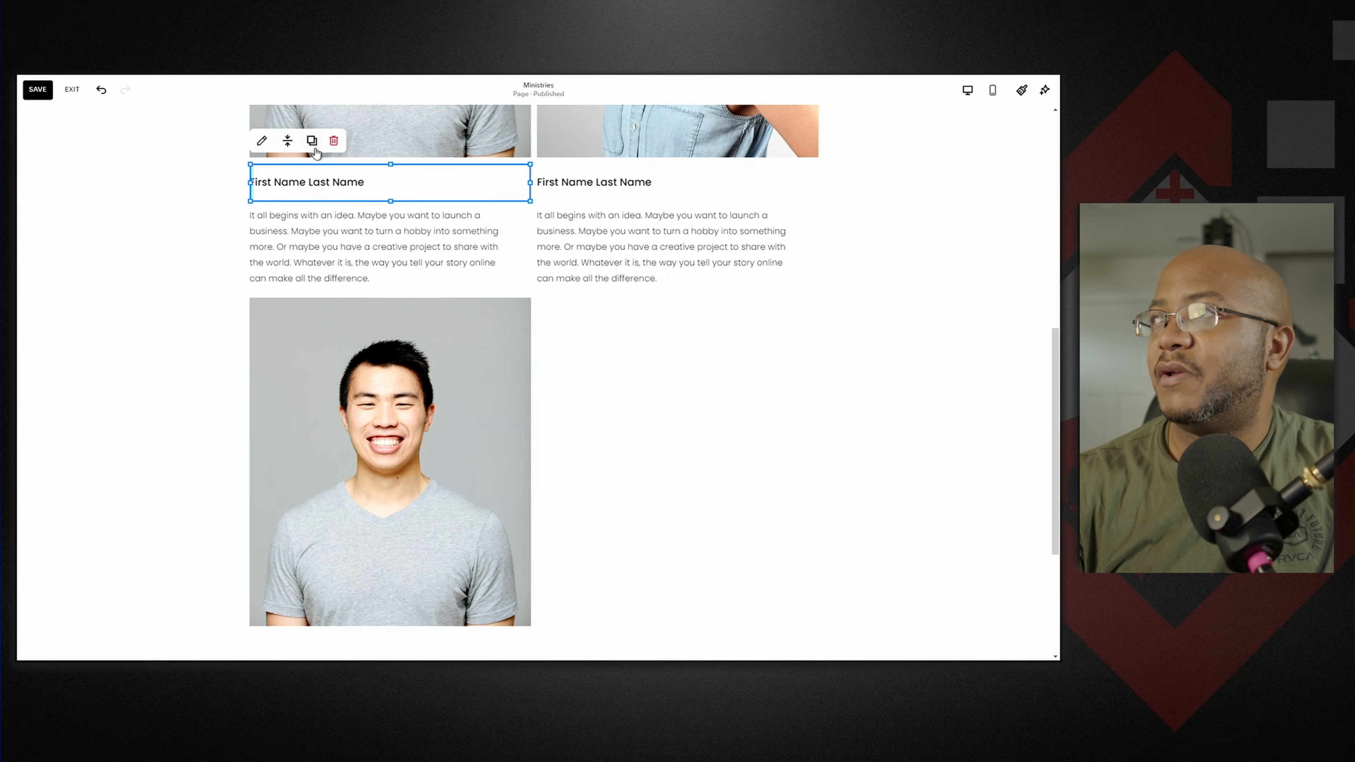
left_click(312, 147)
left_click_drag(392, 220, 357, 545)
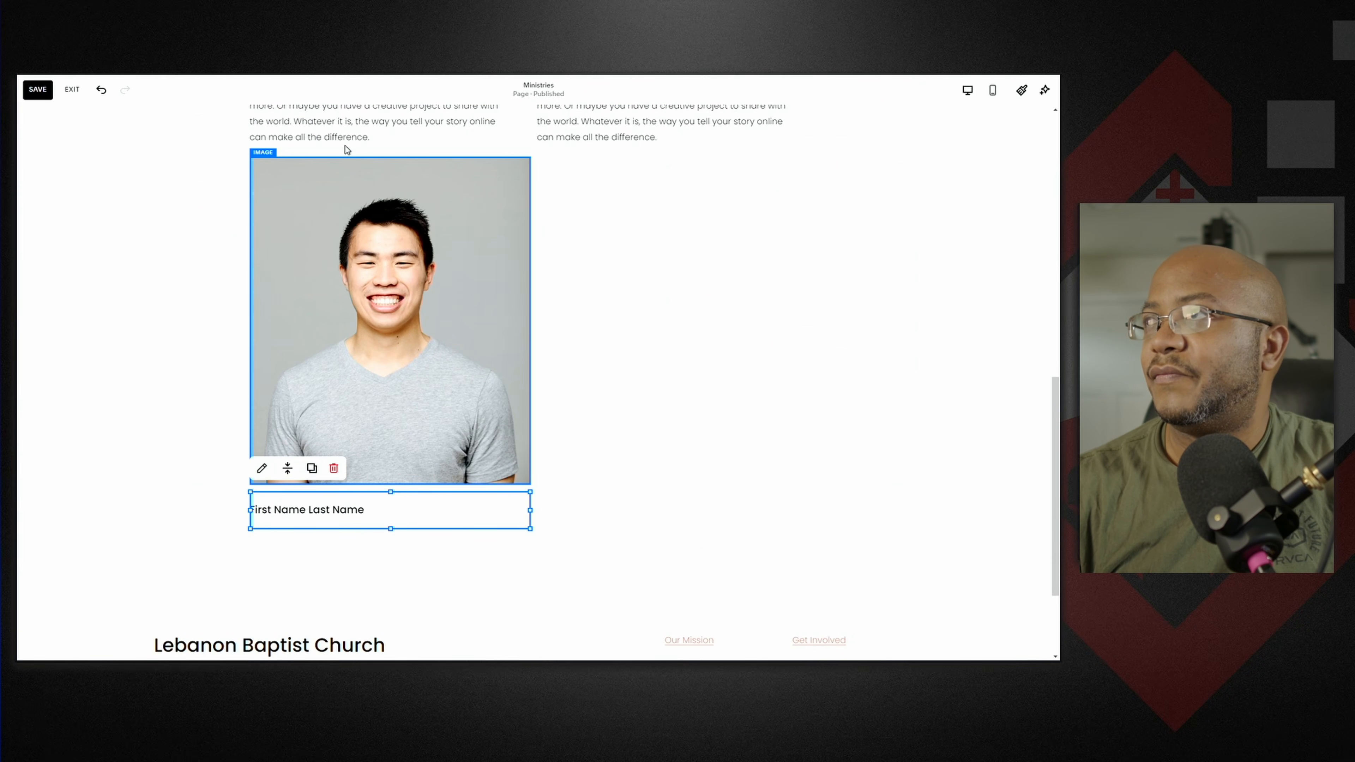
left_click(344, 124)
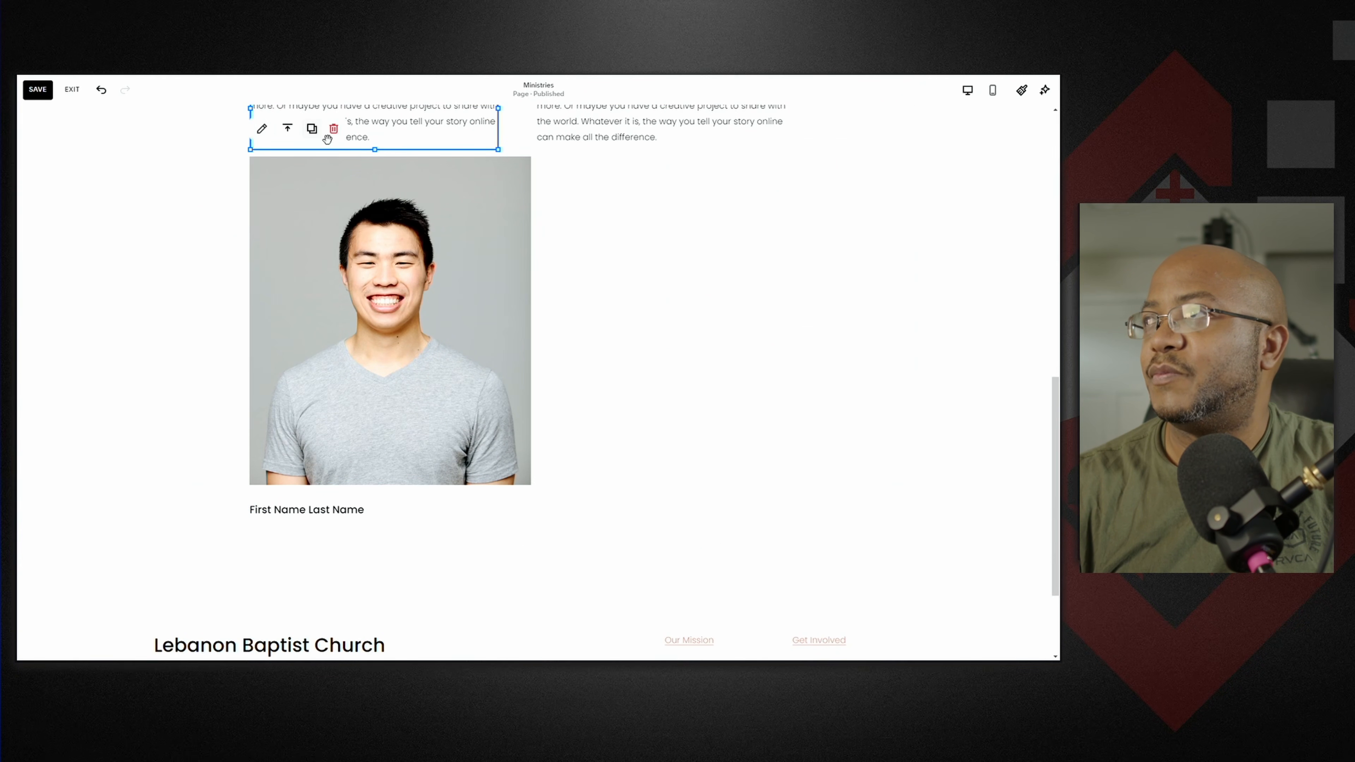
left_click(314, 130)
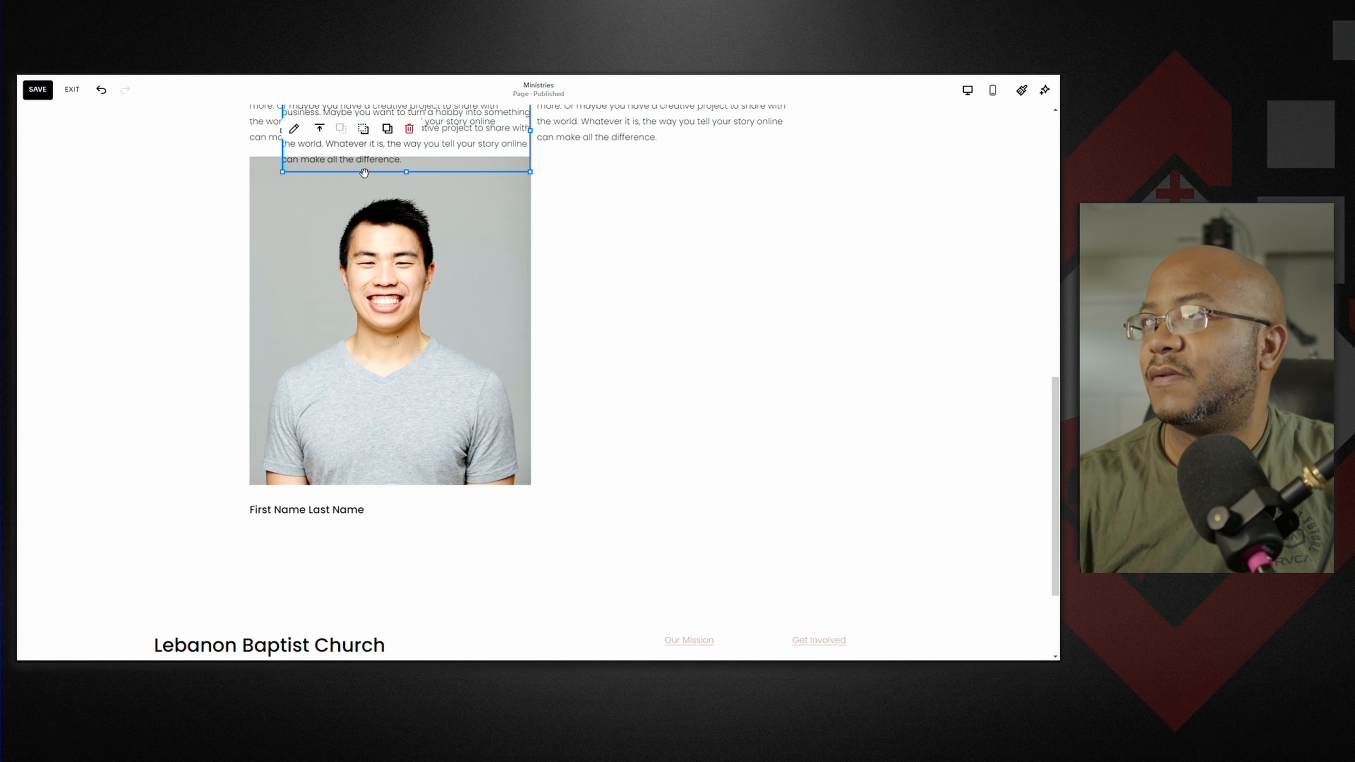
left_click_drag(368, 168, 337, 554)
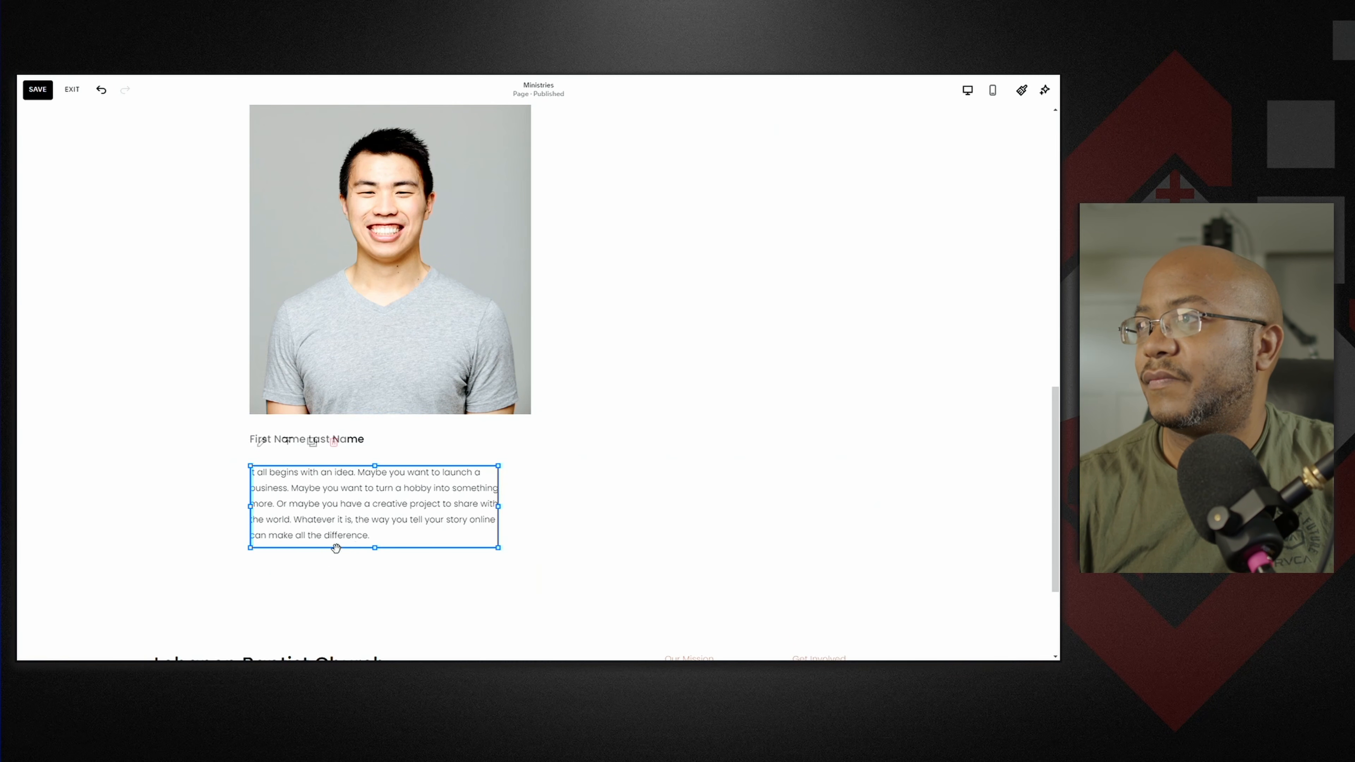
left_click_drag(499, 506, 529, 507)
Widen the first member's bio and the woman's bio paragraphs.
scroll(521, 504, "up", 4)
scroll(520, 506, "up", 4)
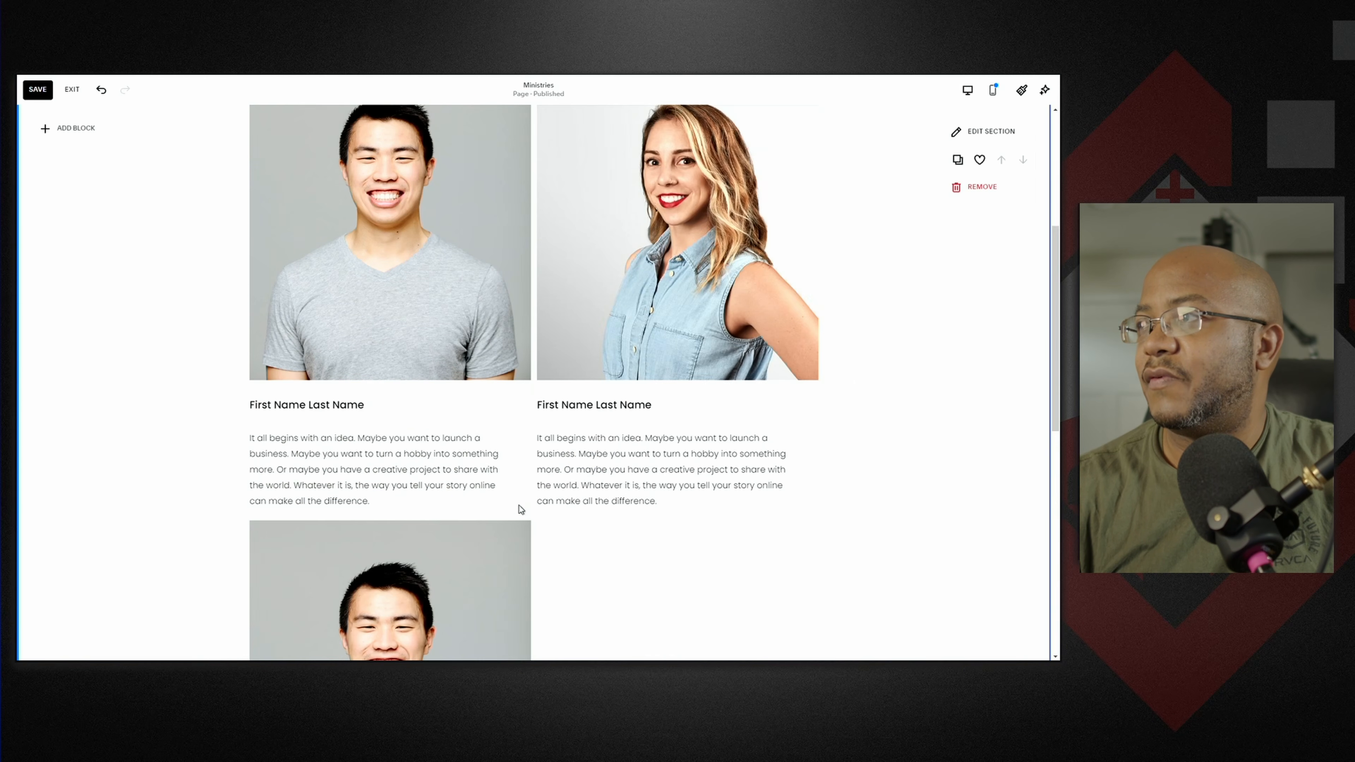
left_click(495, 471)
left_click_drag(503, 472, 530, 471)
left_click(675, 453)
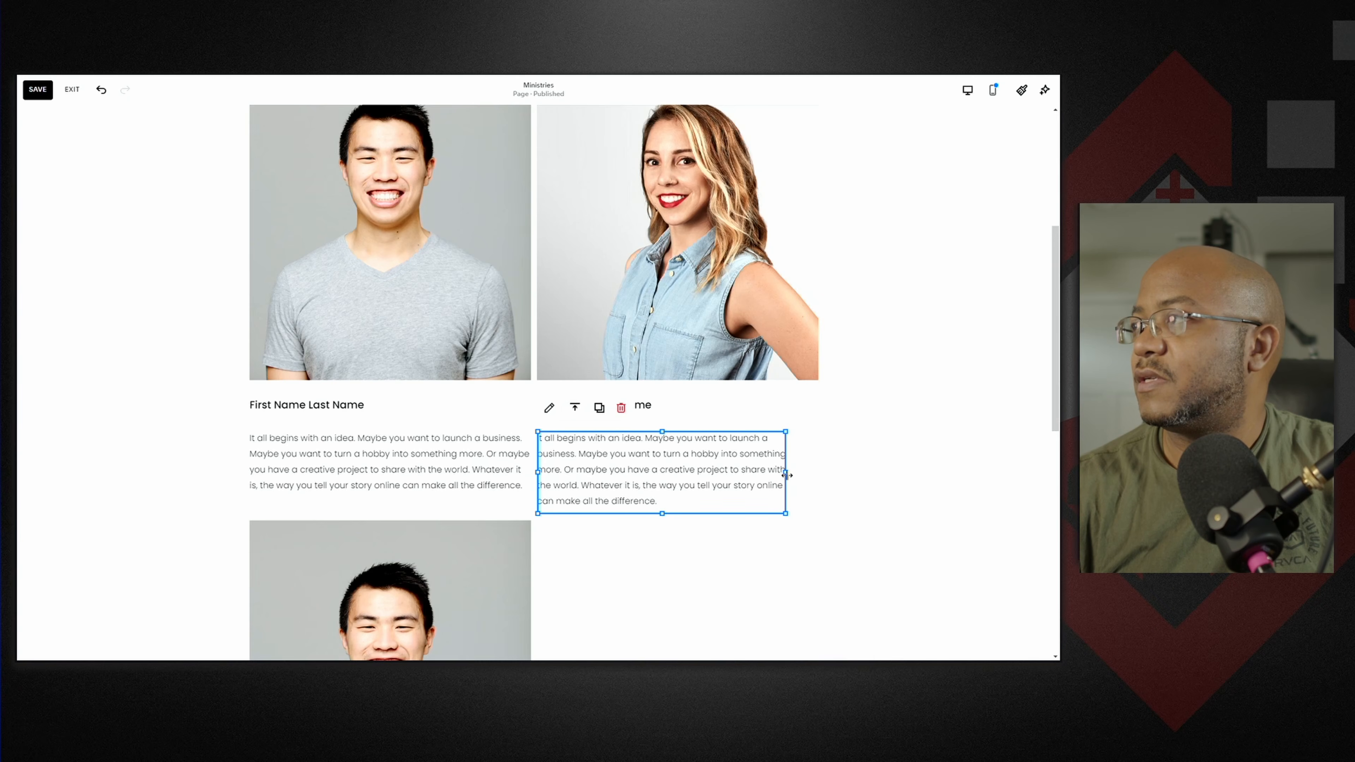
left_click_drag(786, 474, 817, 475)
Duplicate the woman's profile card into the lower right slot and save the page.
left_click_drag(881, 274, 768, 479)
left_click(576, 134)
left_click_drag(599, 228, 630, 251)
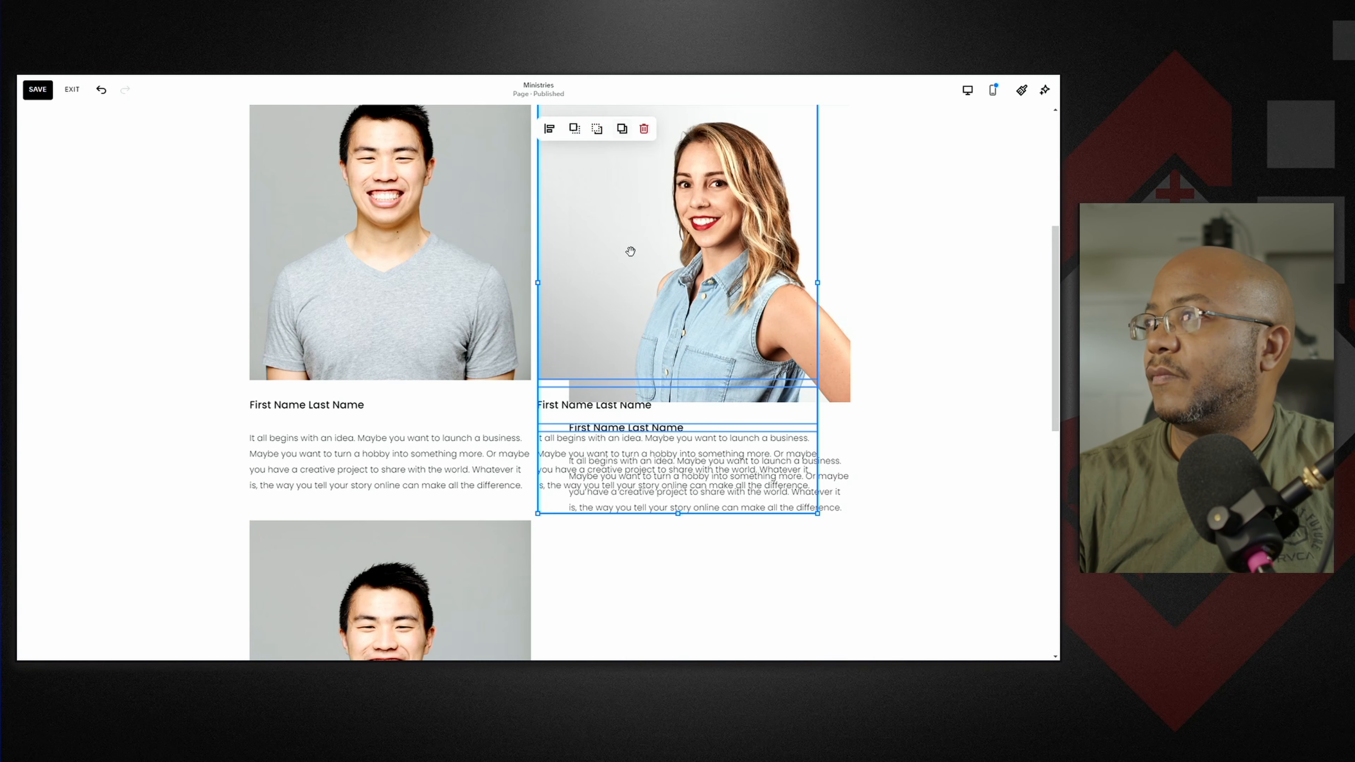
left_click_drag(671, 315, 675, 528)
left_click_drag(731, 655, 713, 412)
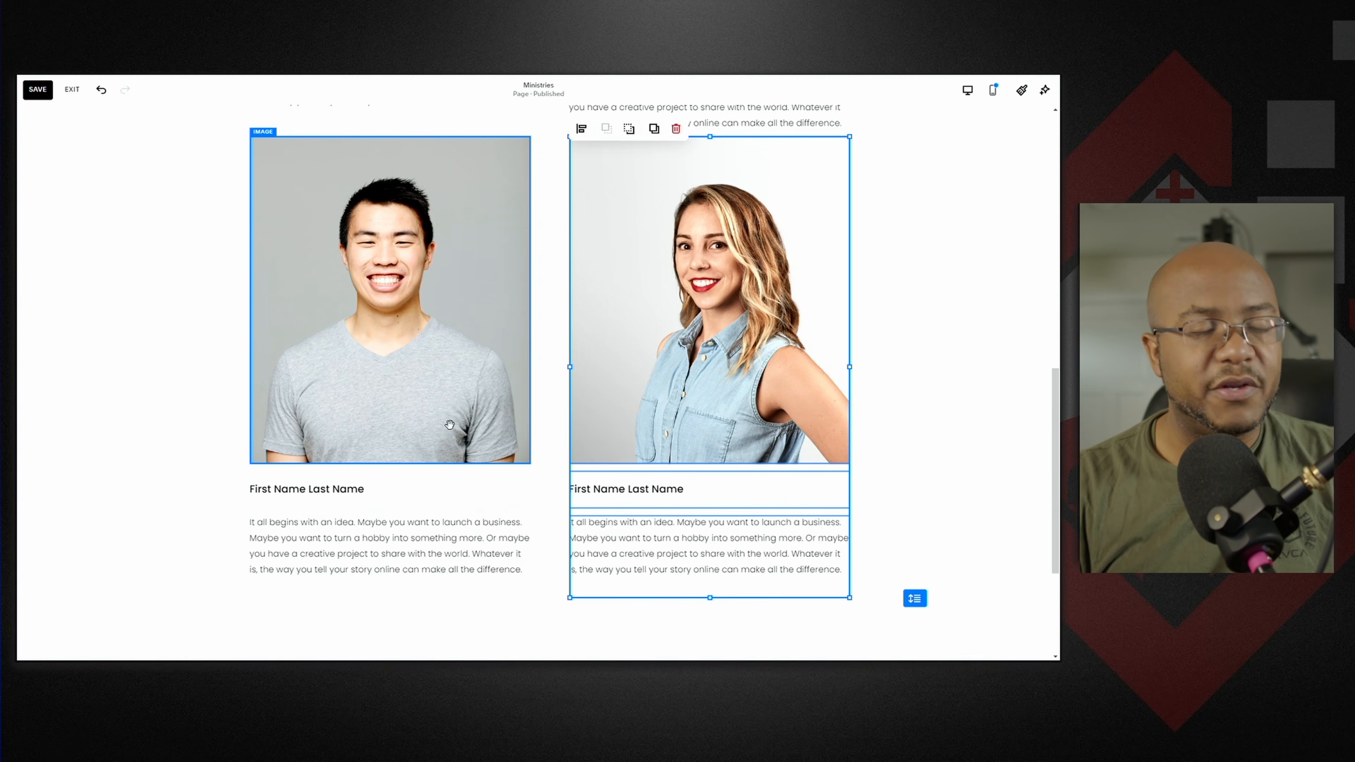
scroll(634, 557, "up", 4)
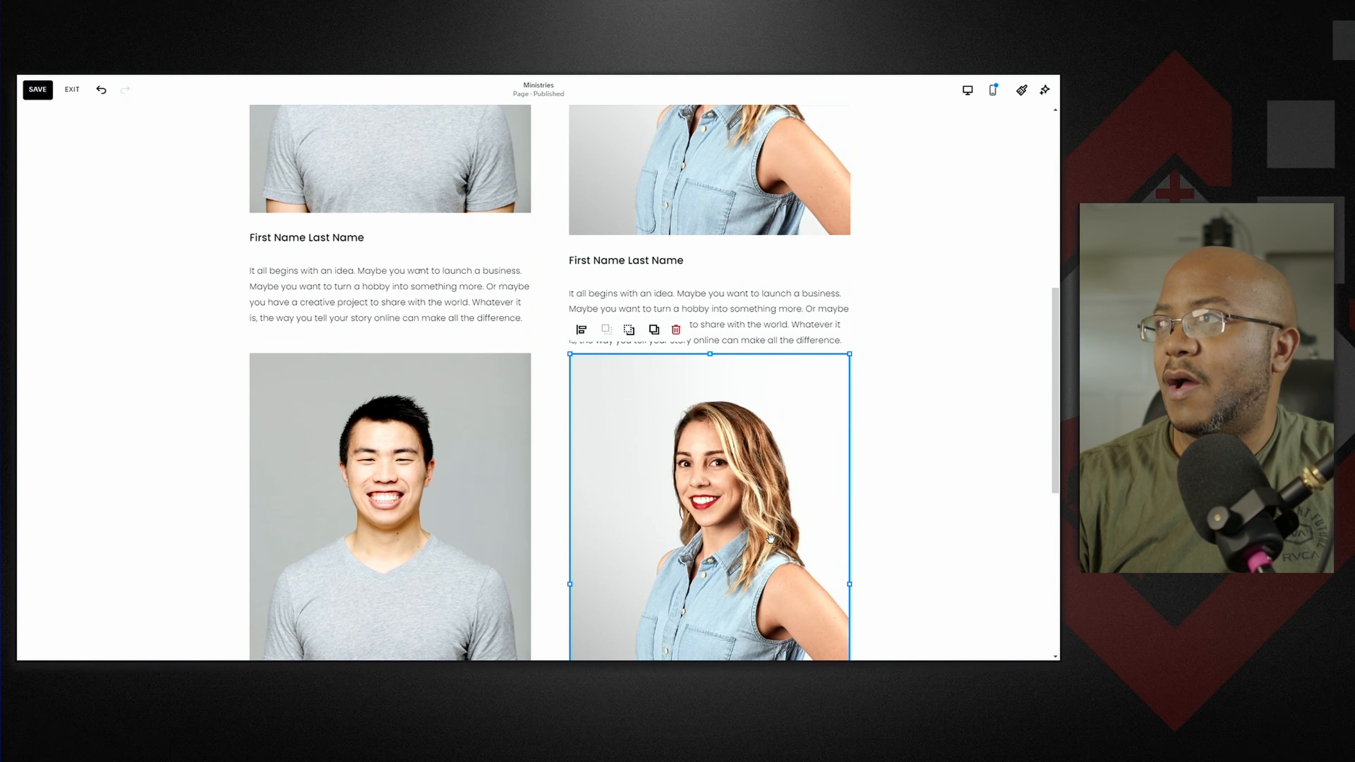
left_click(876, 484)
scroll(875, 484, "up", 10)
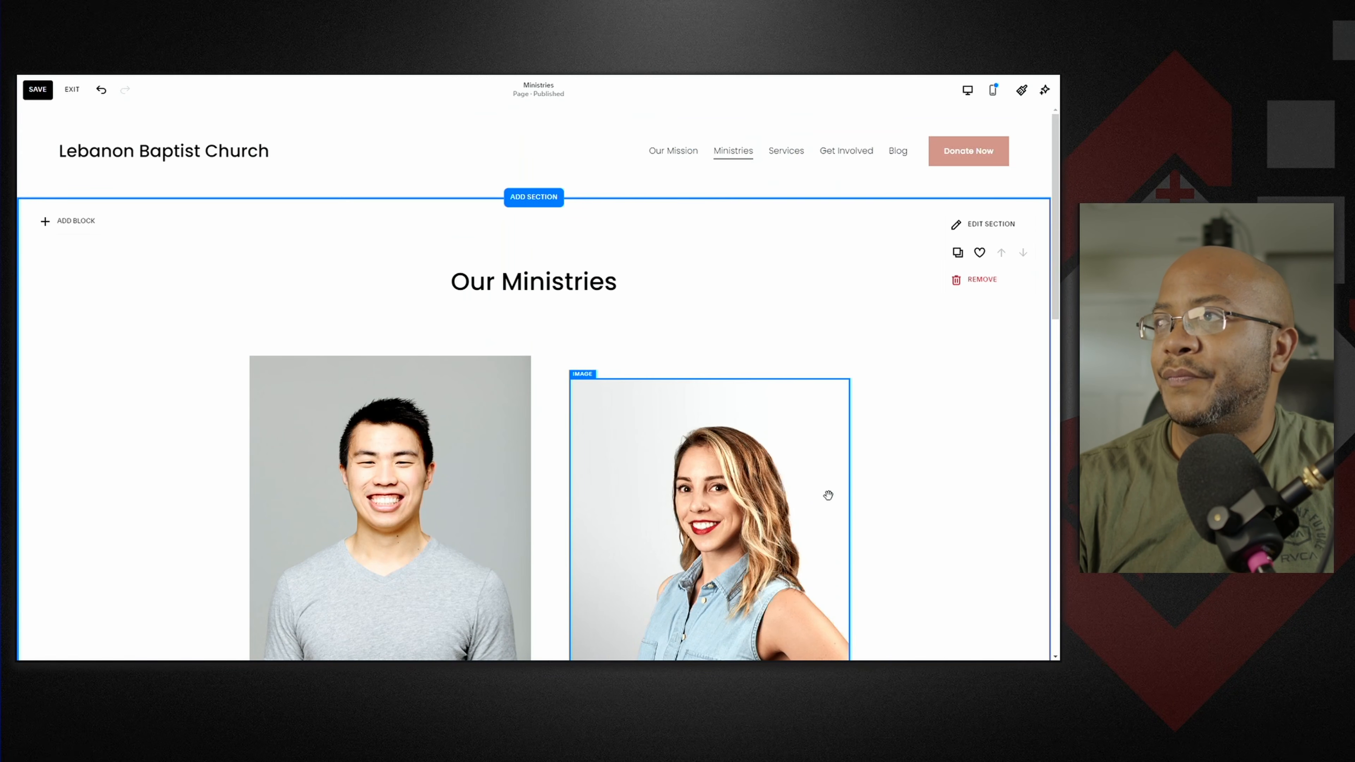
left_click(37, 90)
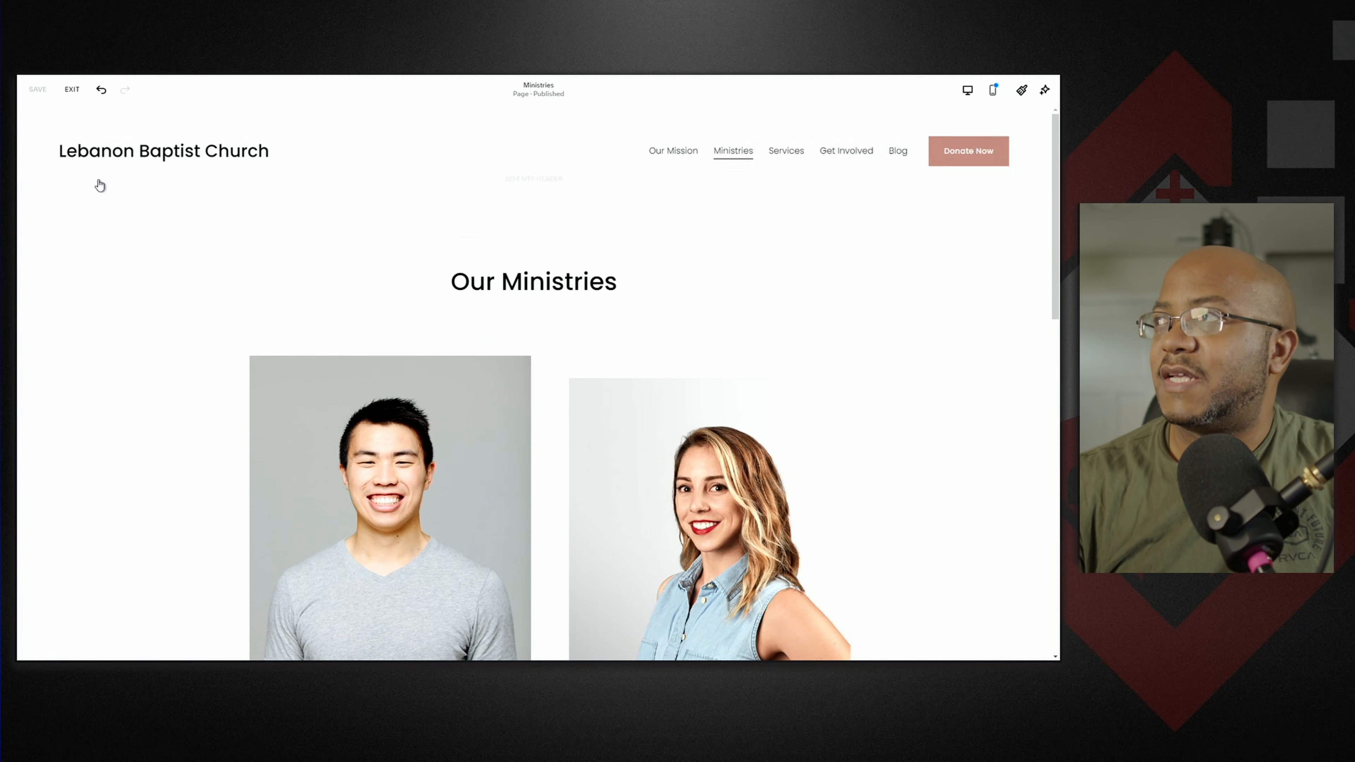
Add a folder named About Us to the Main Navigation.
left_click(73, 90)
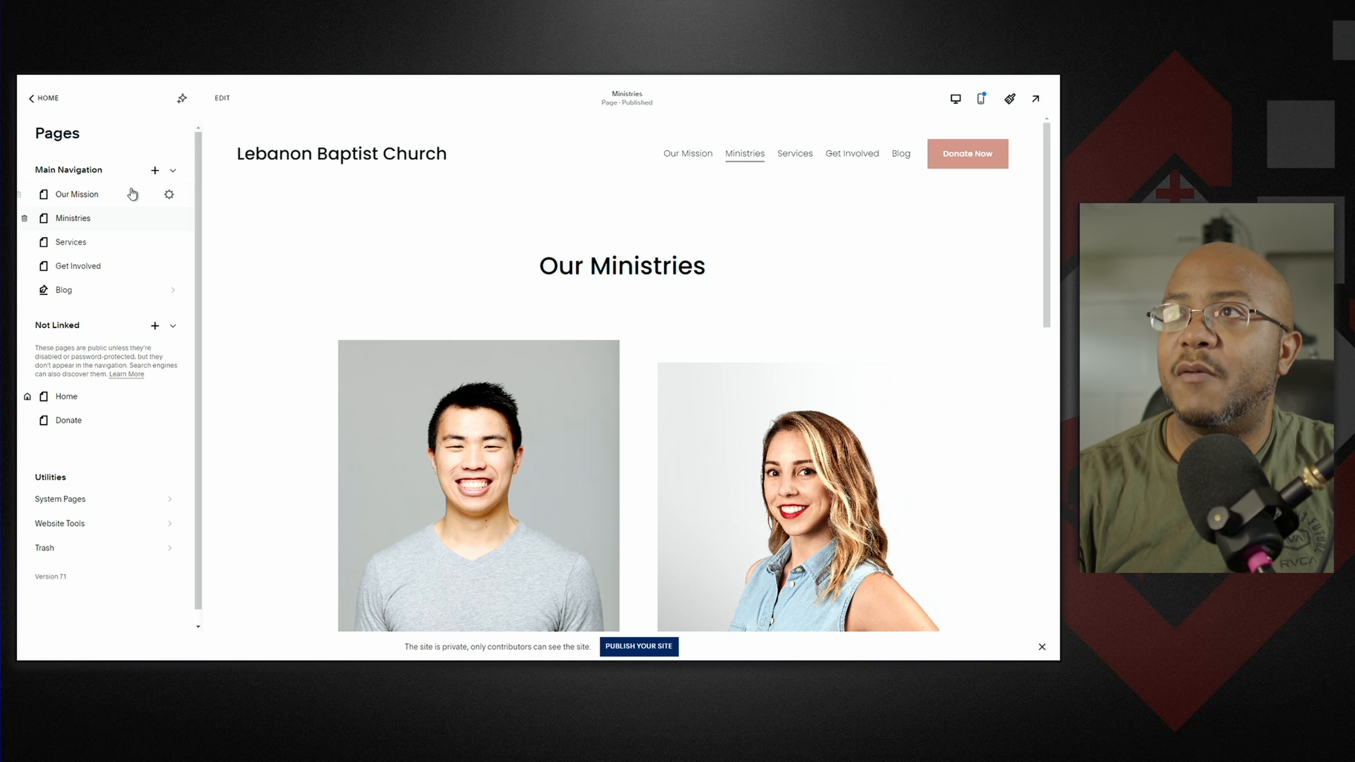
left_click(155, 172)
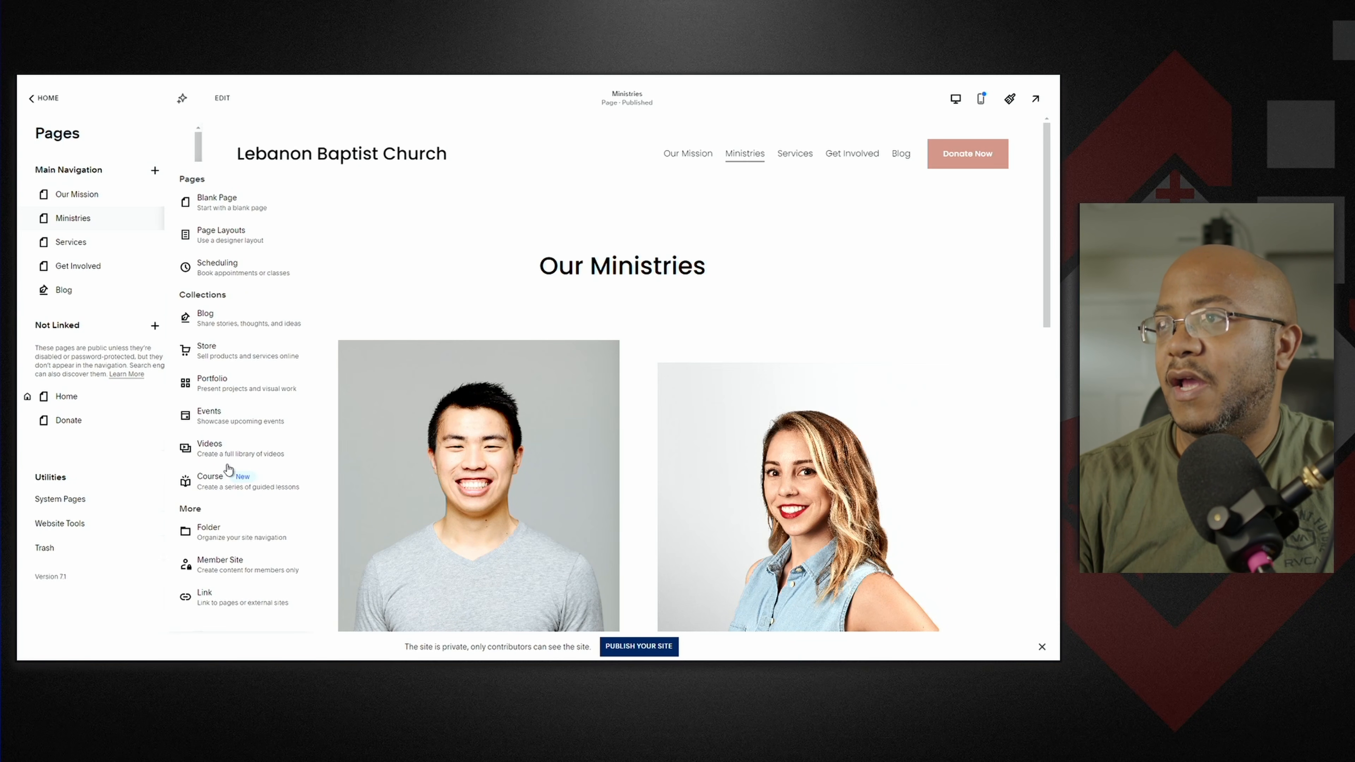
left_click(210, 528)
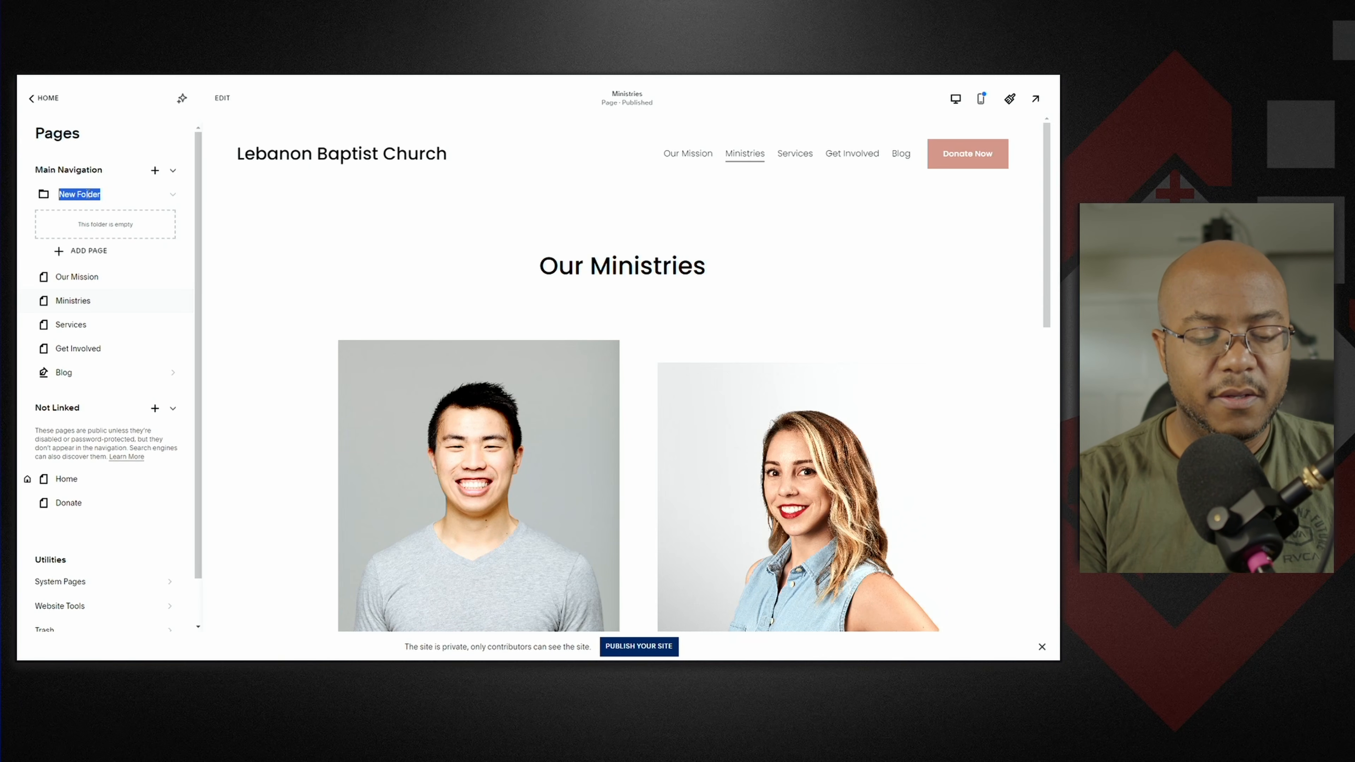
type("About")
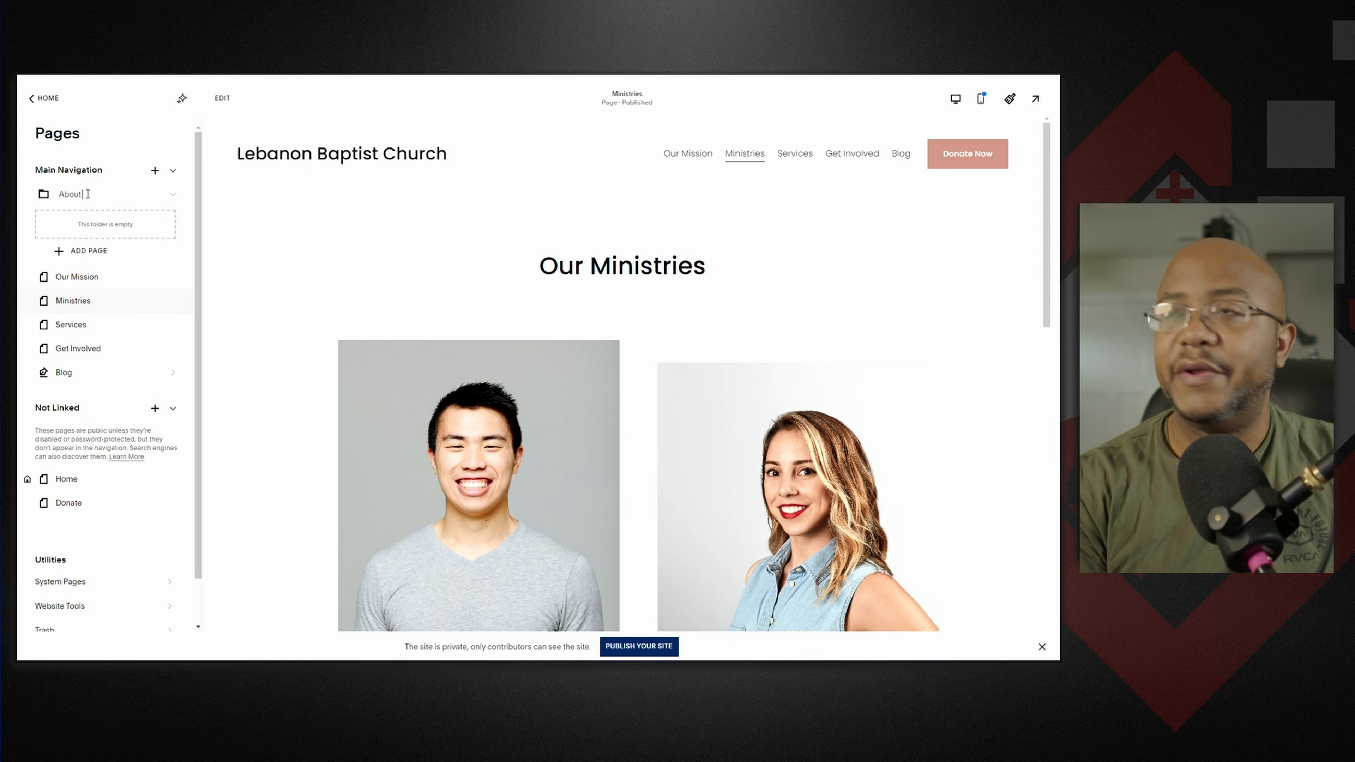
type(" Us")
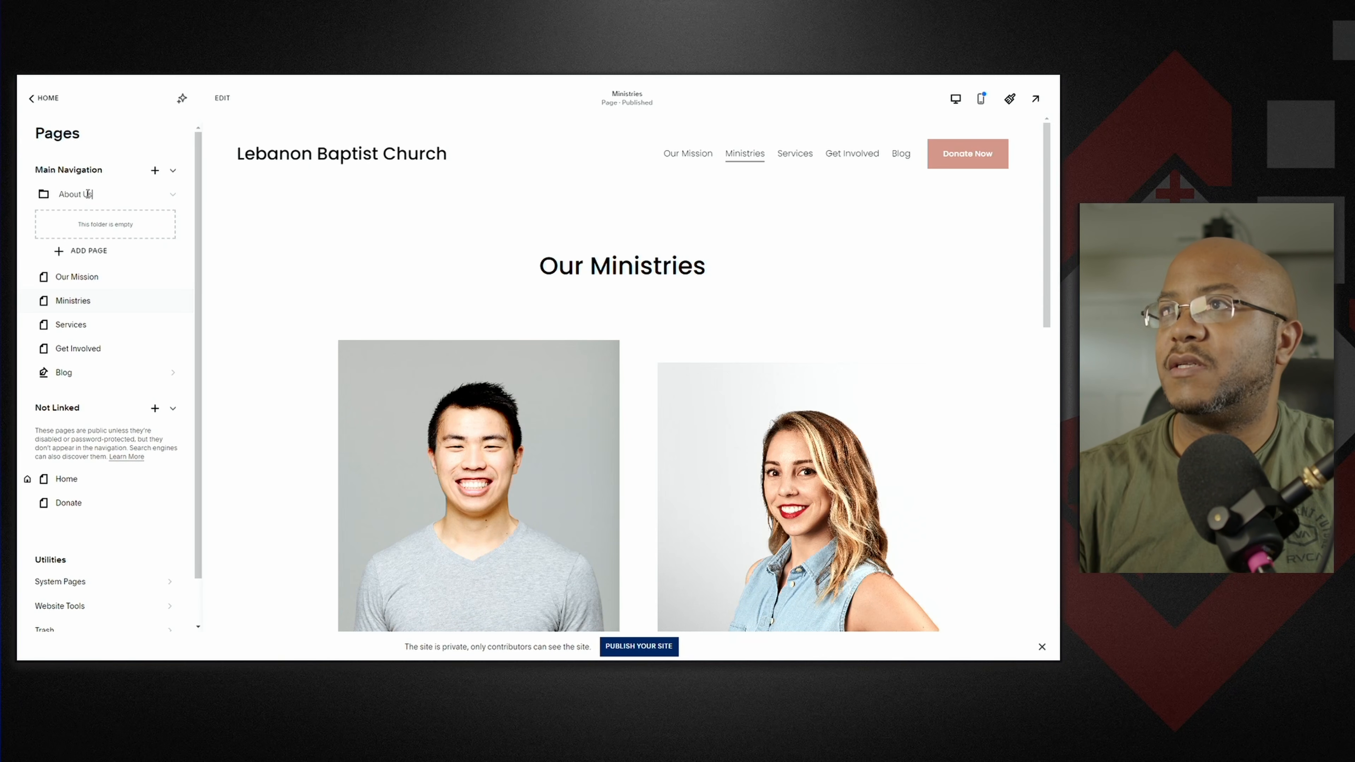
left_click(274, 249)
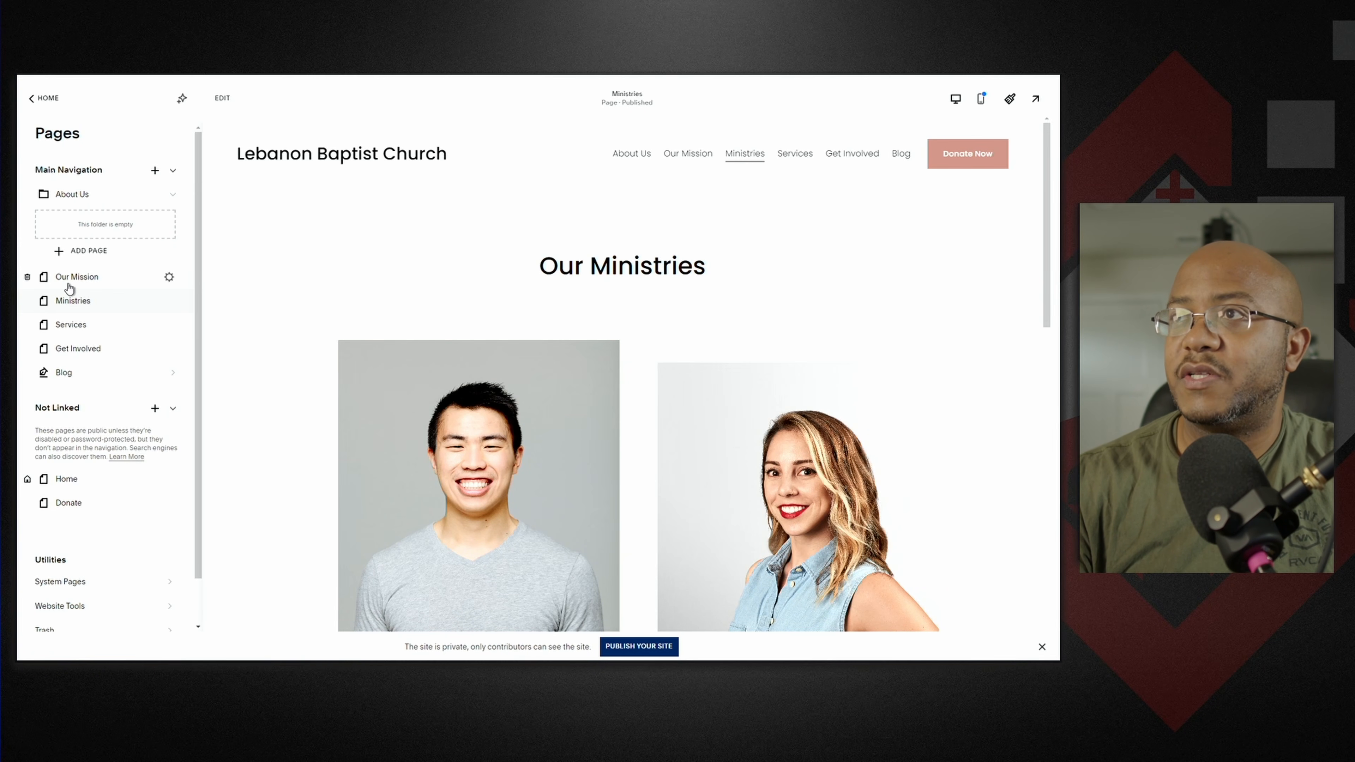
Move the Our Mission page into the About Us folder.
left_click_drag(66, 282, 95, 216)
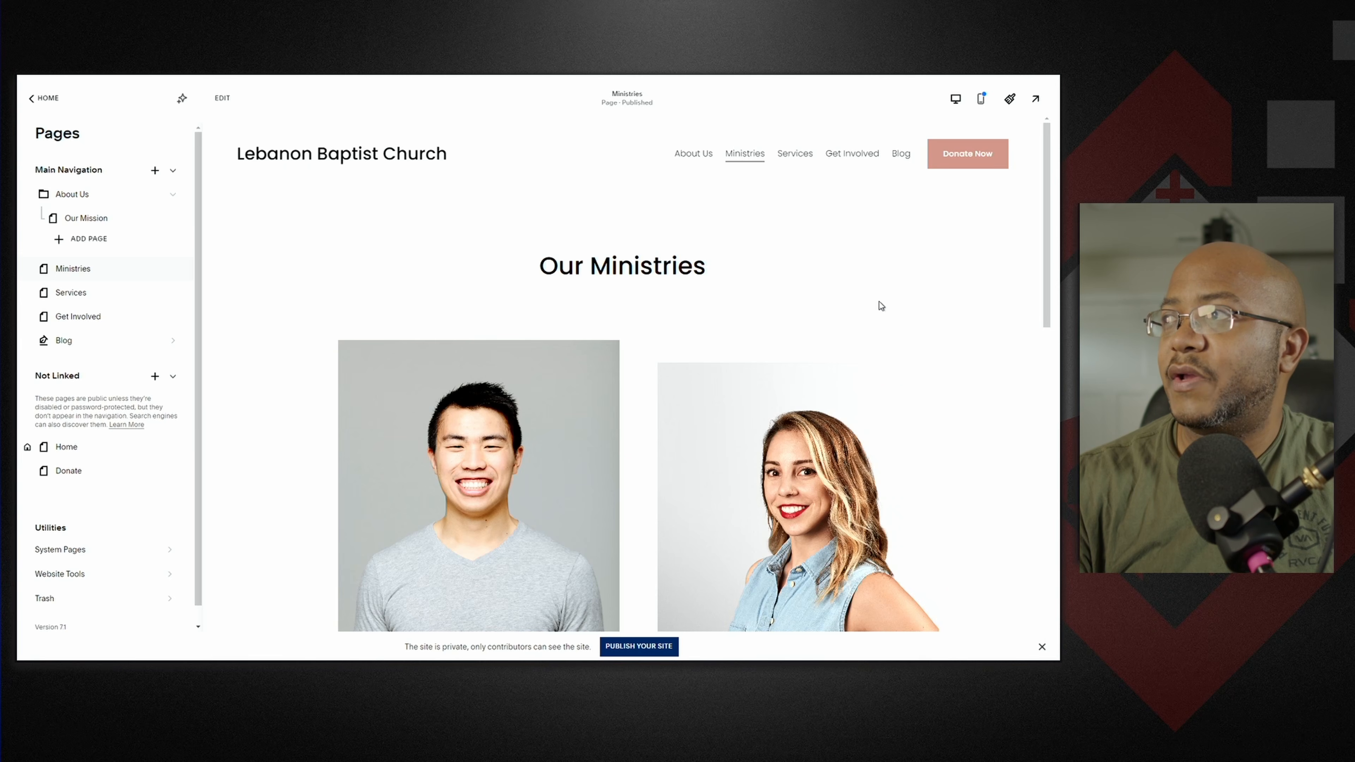
scroll(859, 297, "down", 4)
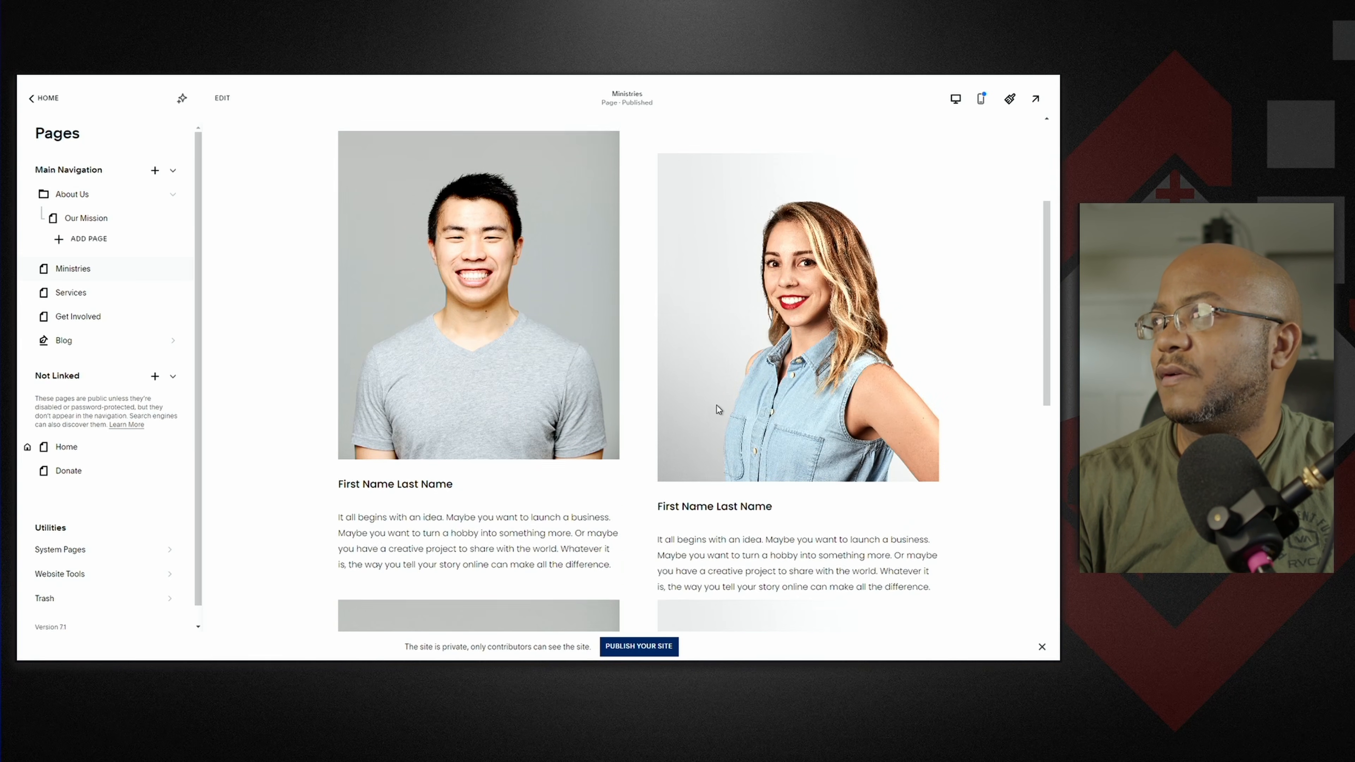
scroll(716, 406, "up", 4)
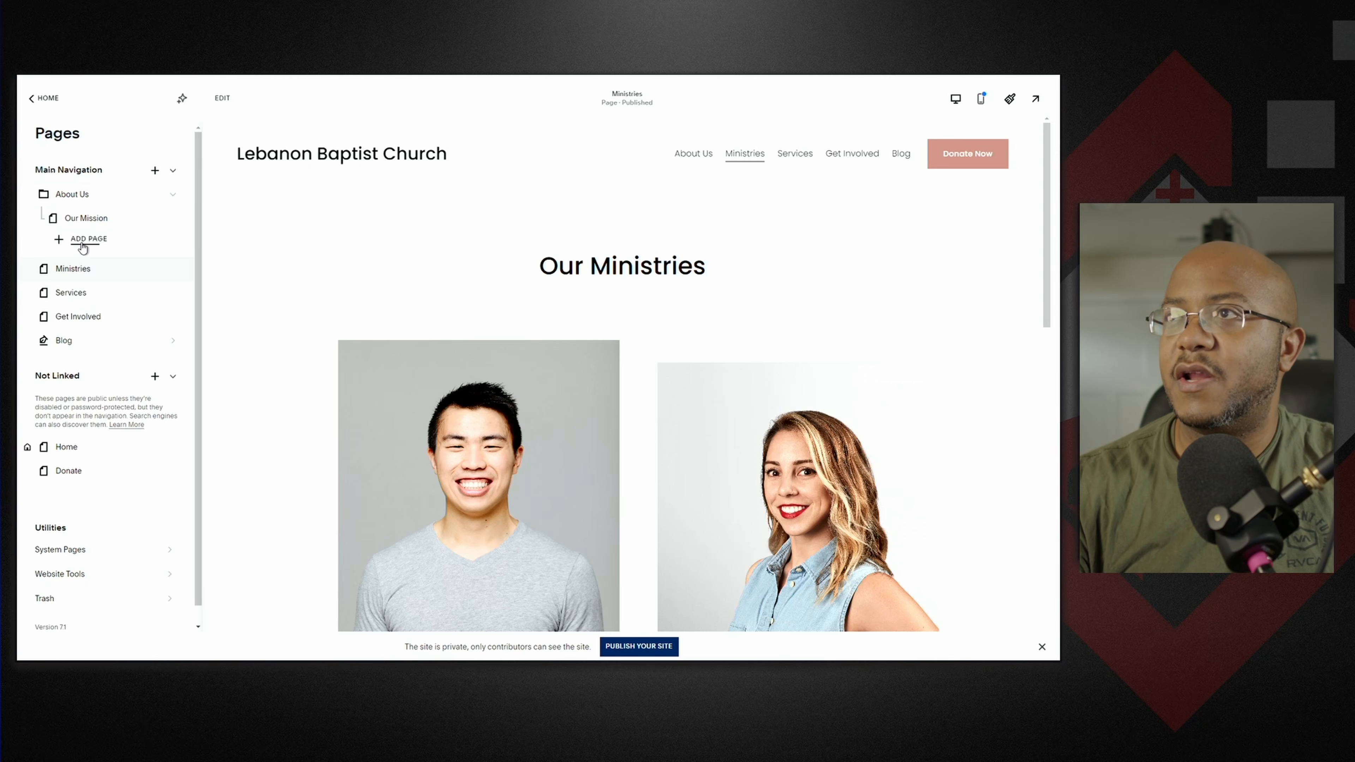
Duplicate the Our Mission page, rename the copy Our Pastor, and move it under About Us.
mouse_move(192, 223)
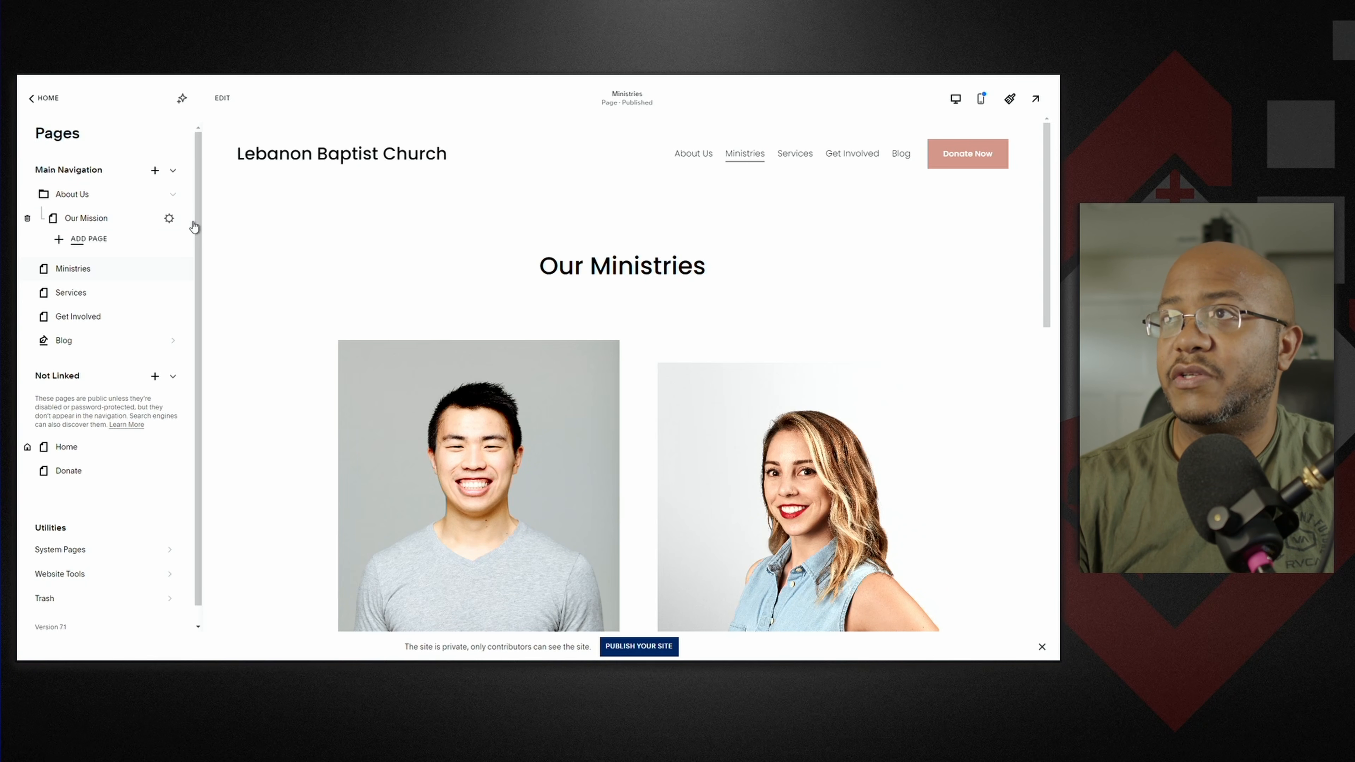
left_click(169, 219)
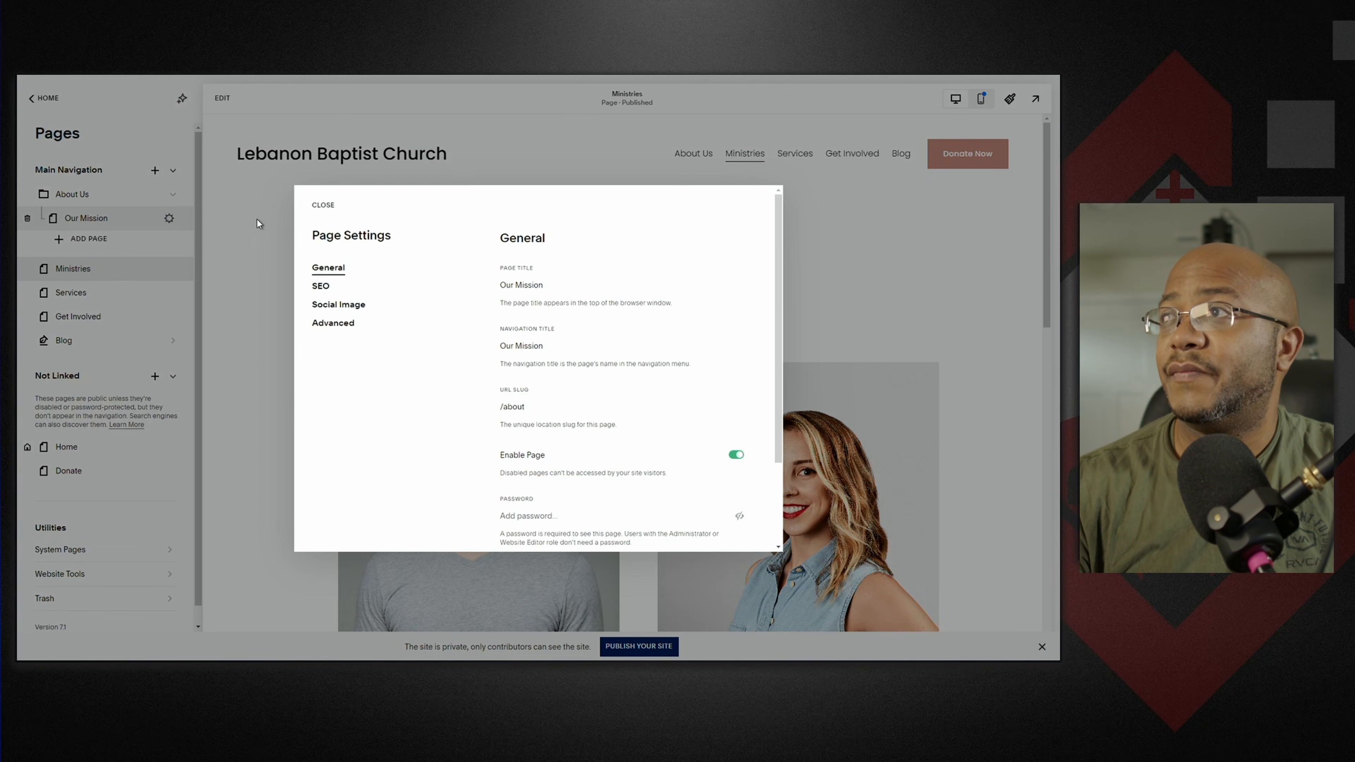
scroll(629, 376, "down", 2)
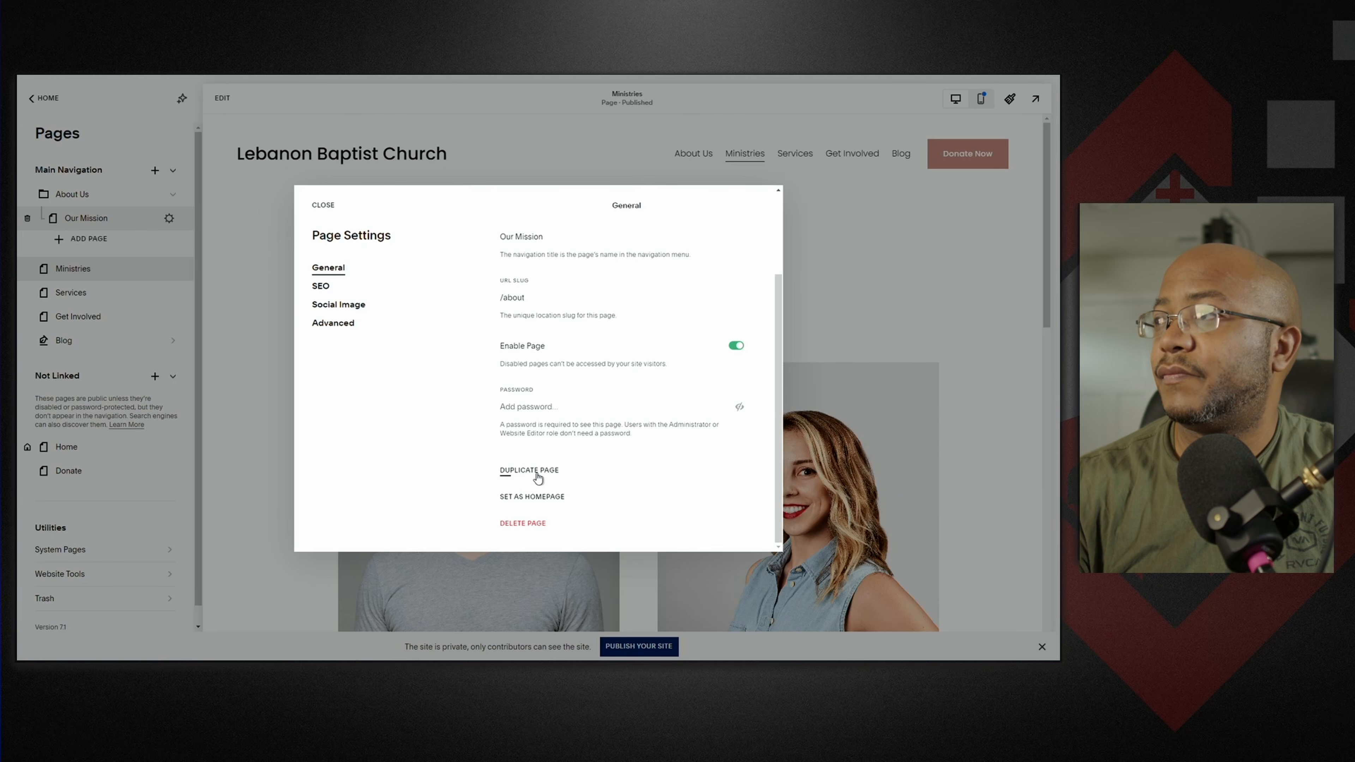
left_click(533, 470)
left_click(603, 396)
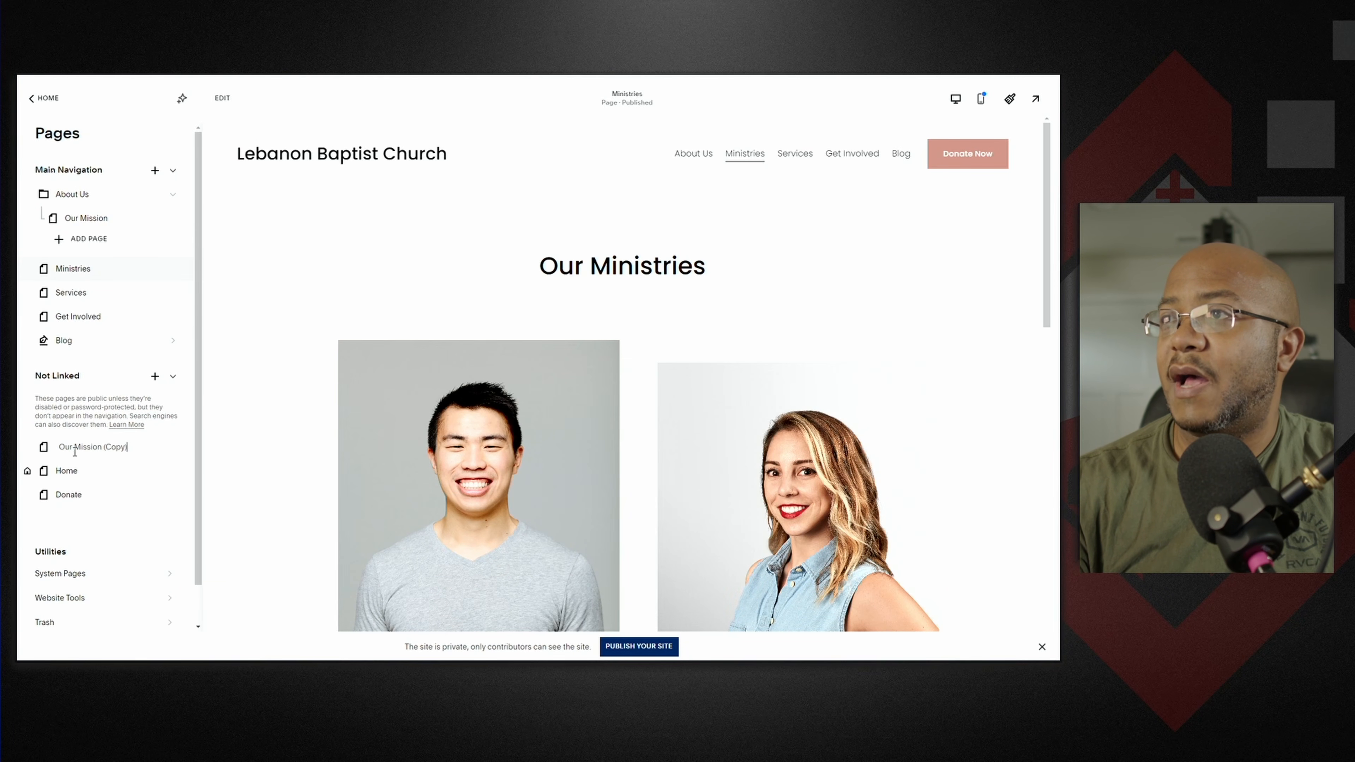
key("ctrl+a")
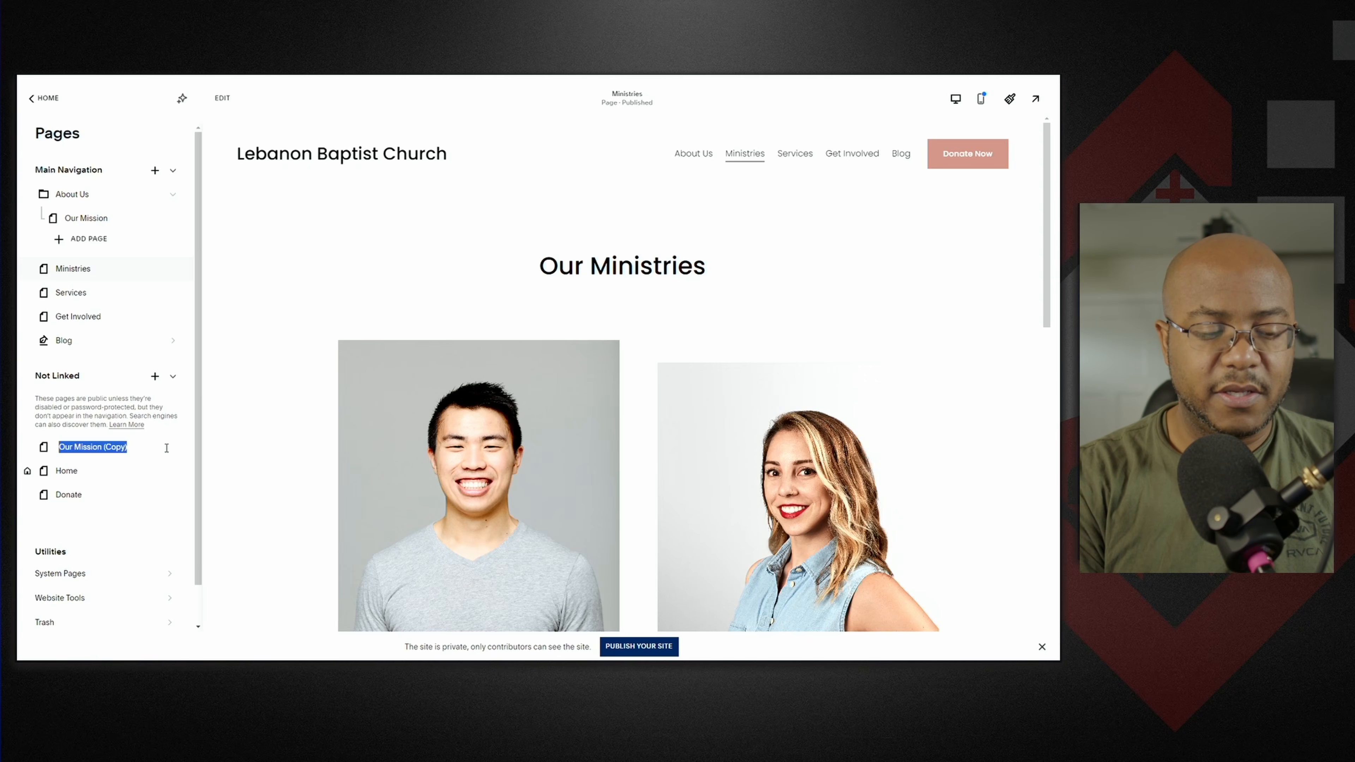
type("Our Pastor")
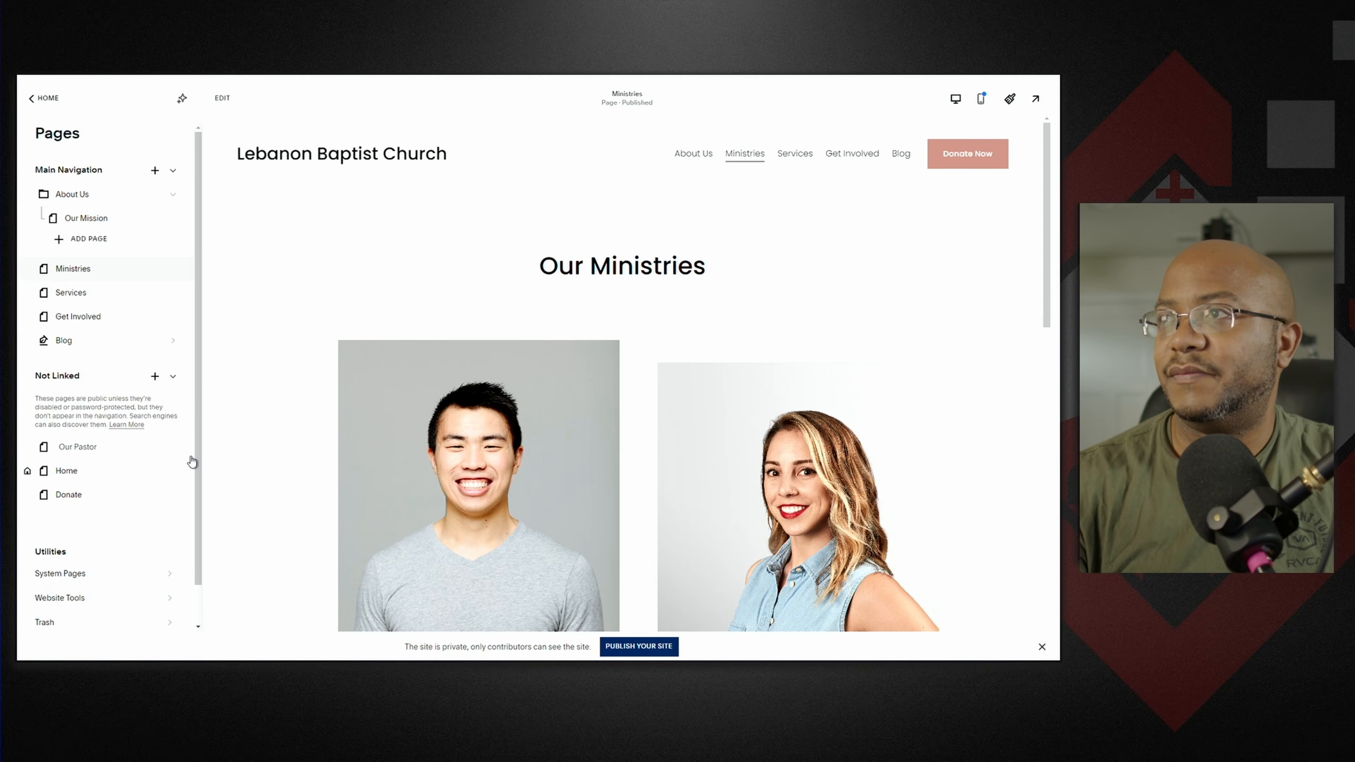
left_click(80, 448)
left_click_drag(84, 451, 133, 212)
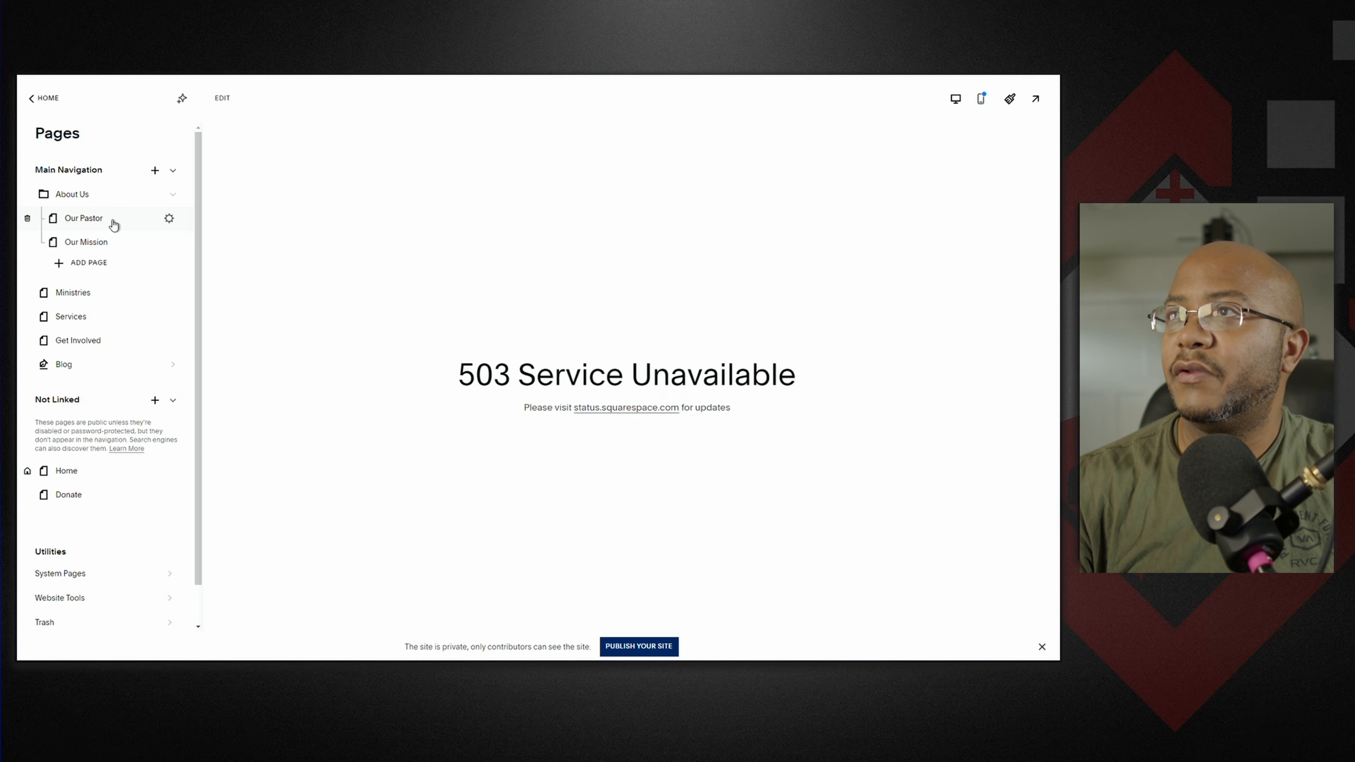
Change the Our Pastor page's URL slug to /pastor and save.
left_click(169, 218)
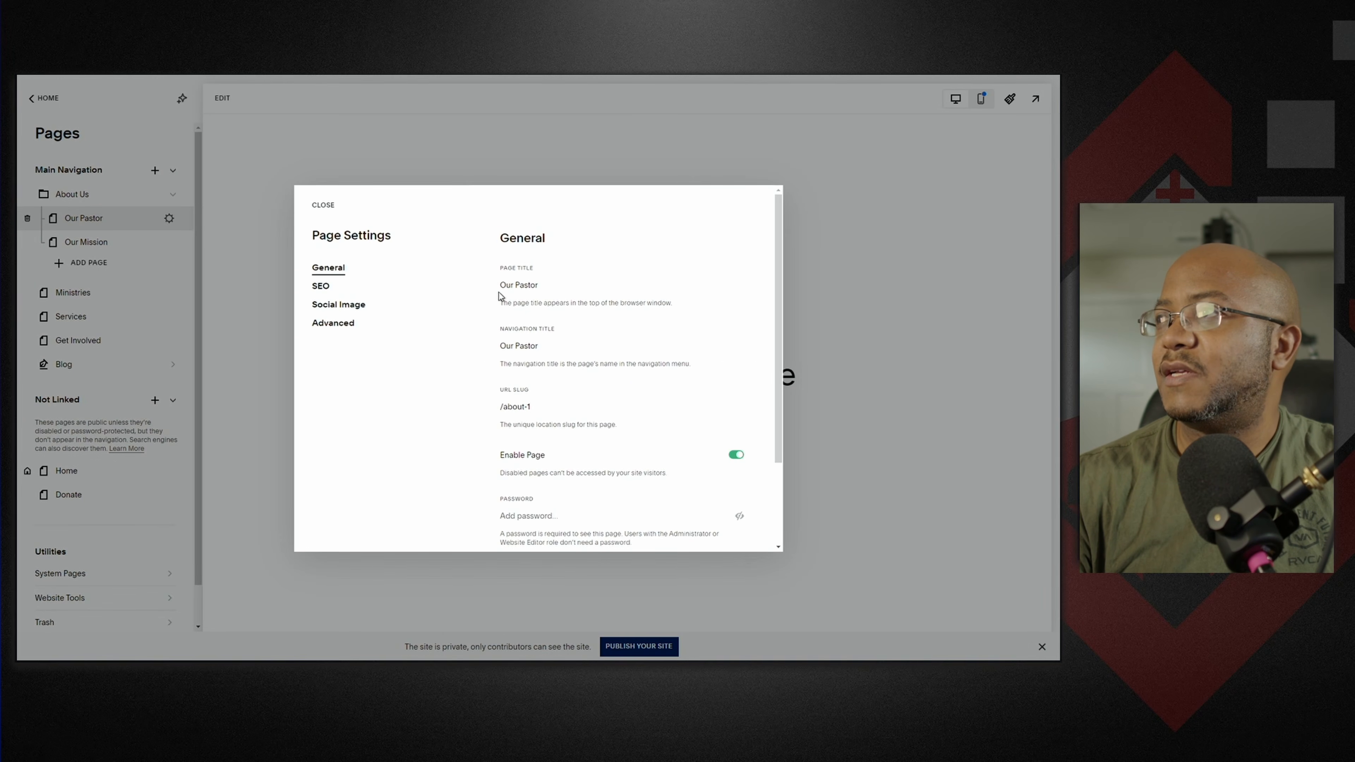
left_click(502, 410)
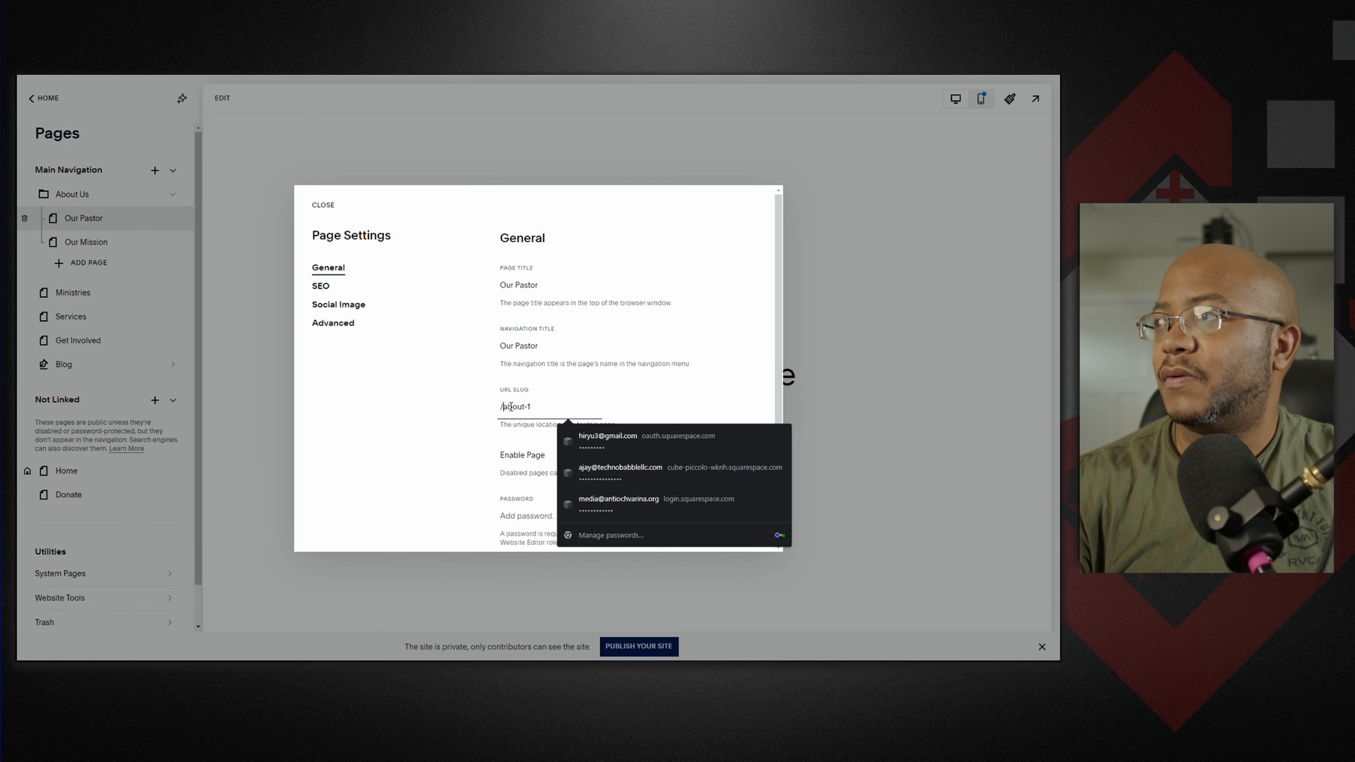
key("ctrl+a")
type("/pastor")
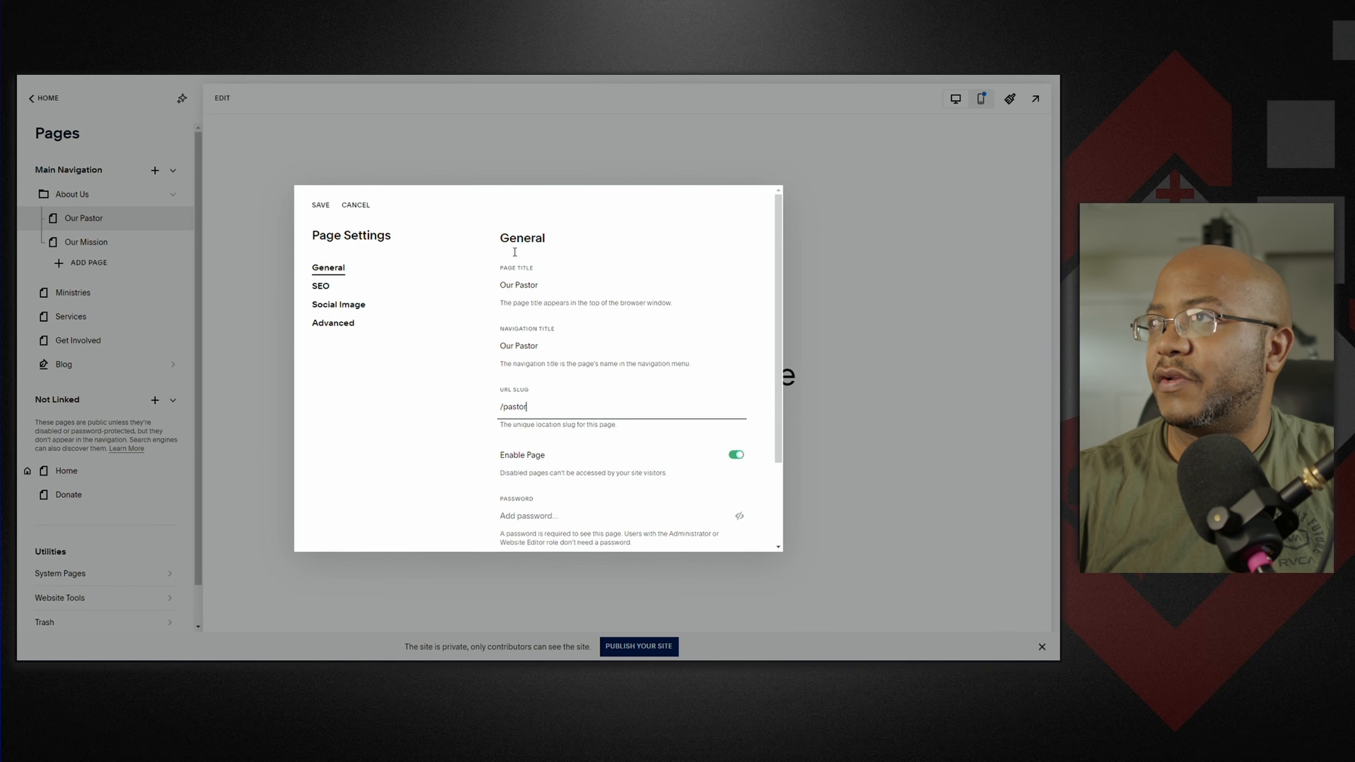
left_click(321, 207)
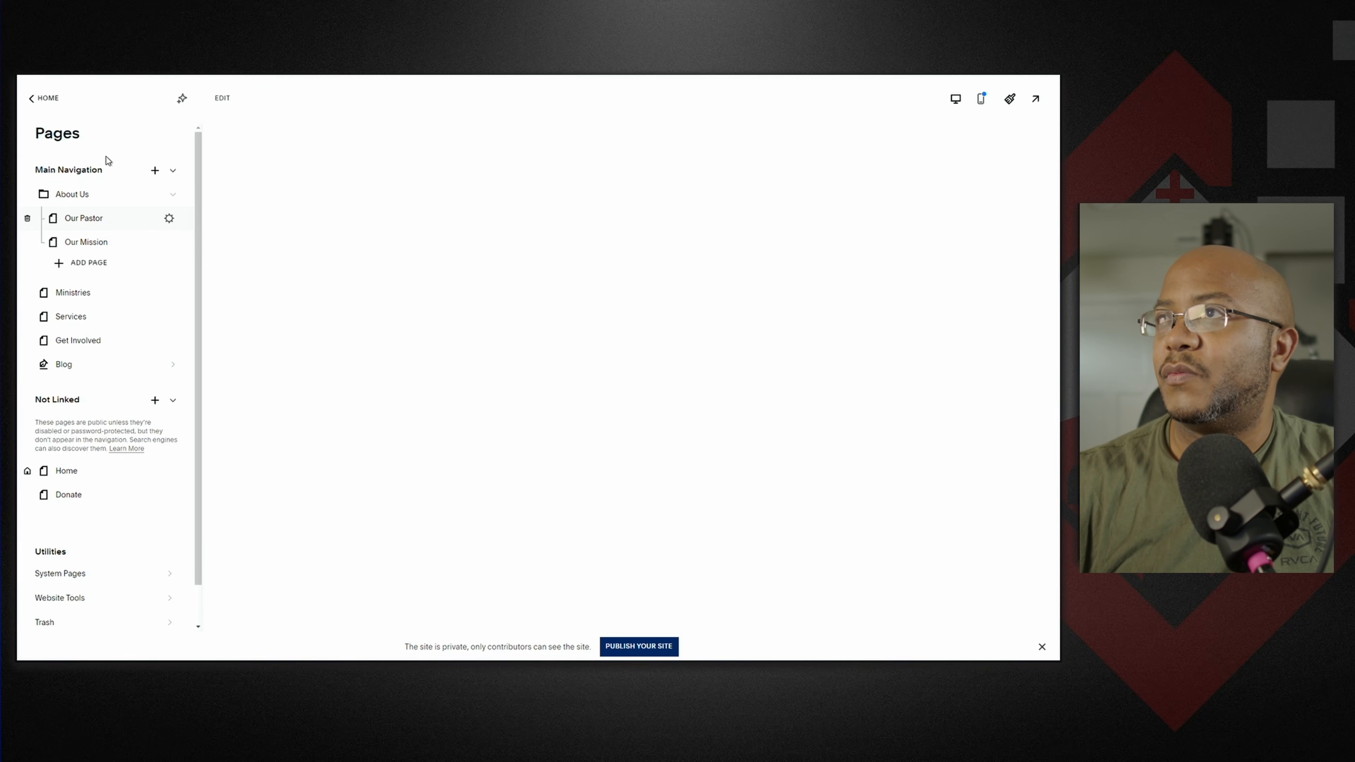
Preview Home, Our Pastor via About Us, and Our Mission, then exit full screen.
left_click(67, 471)
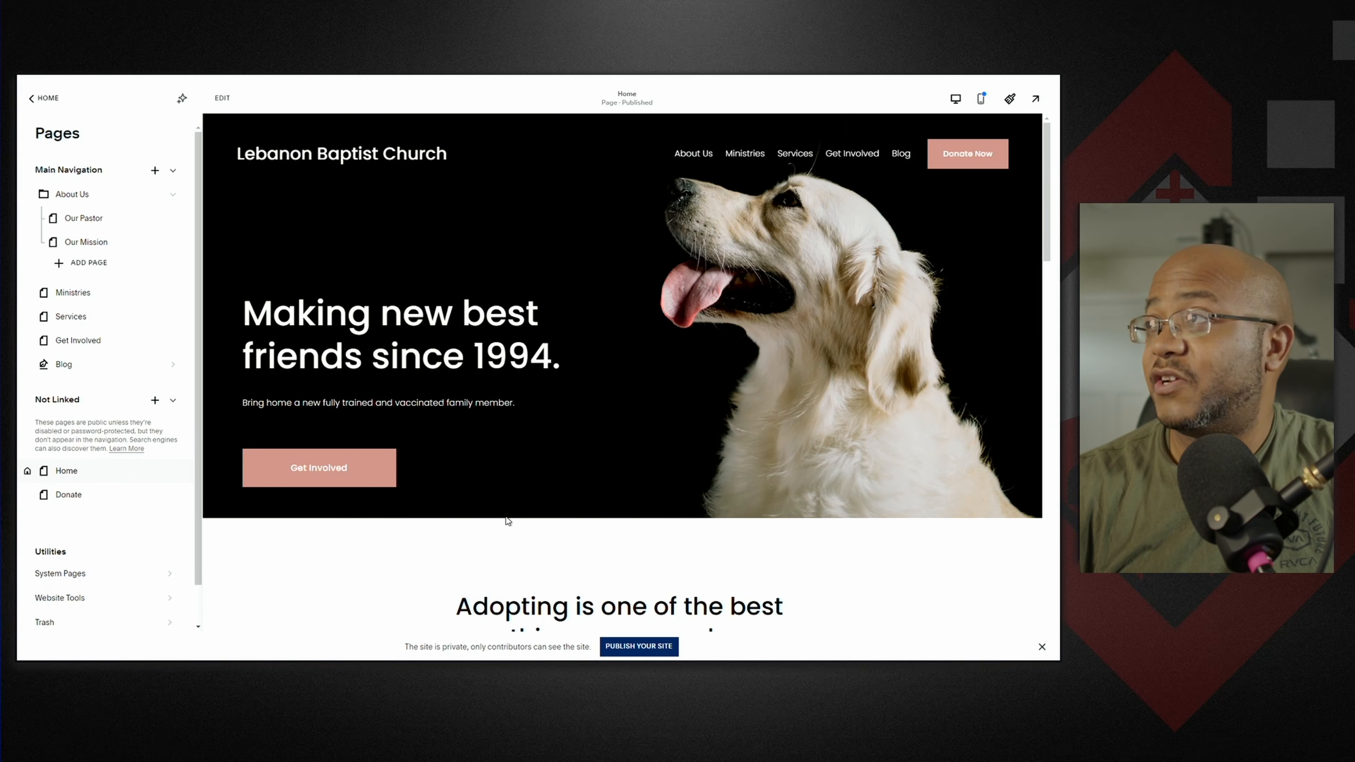
mouse_move(689, 160)
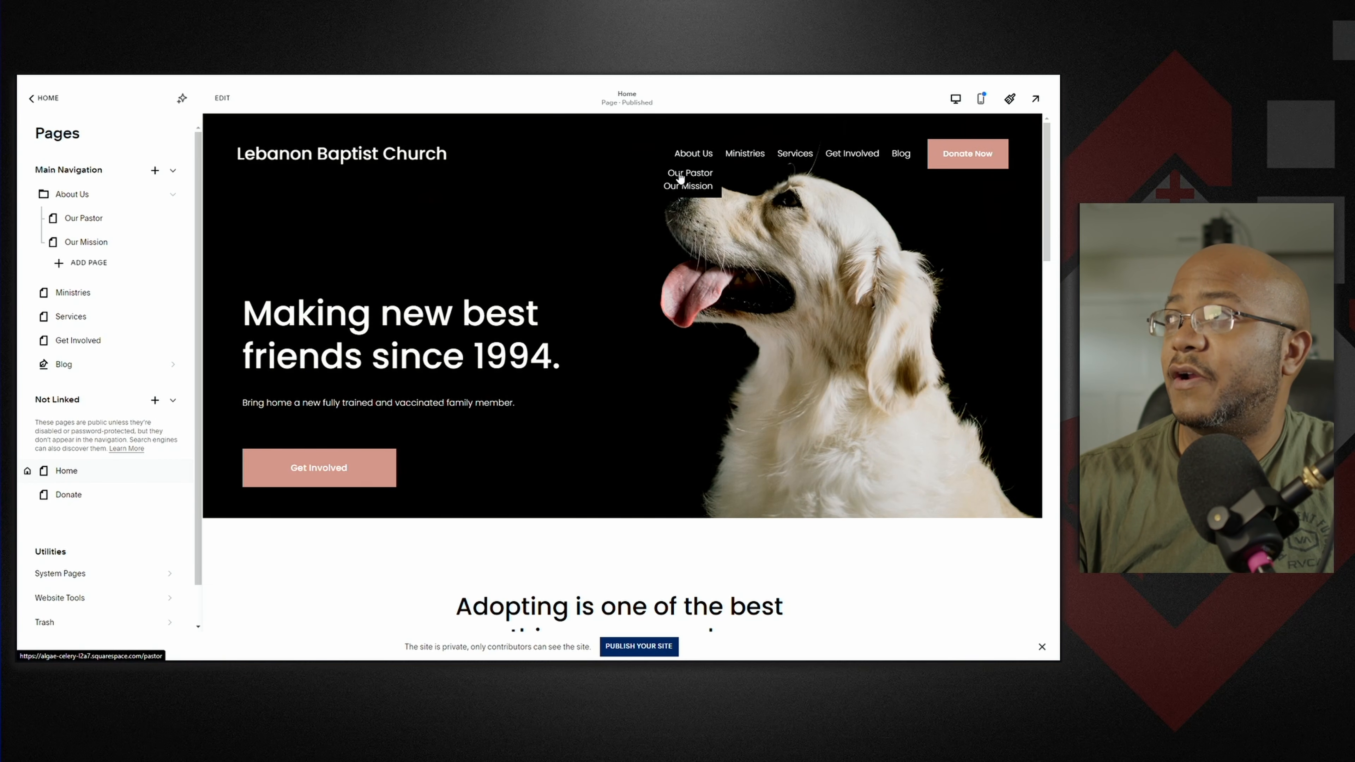
left_click(681, 176)
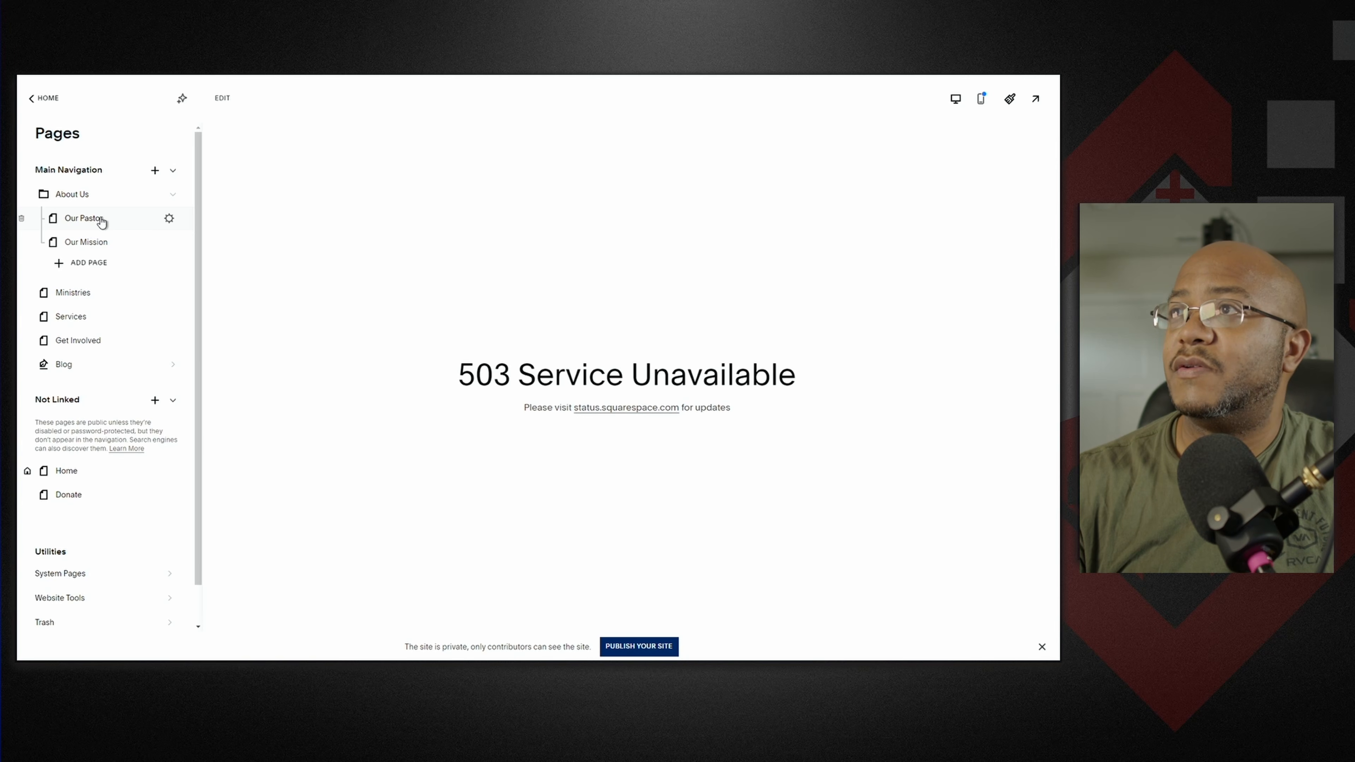
left_click(85, 241)
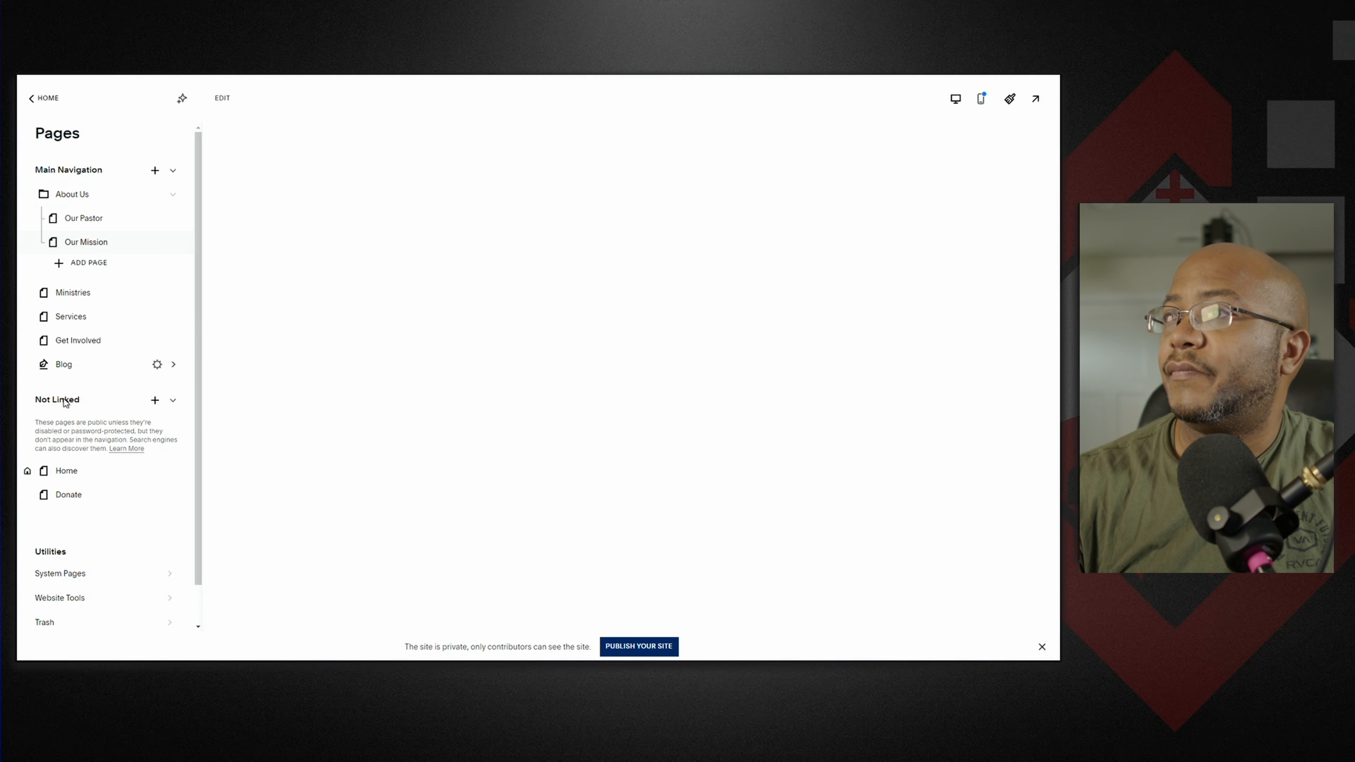
left_click(63, 475)
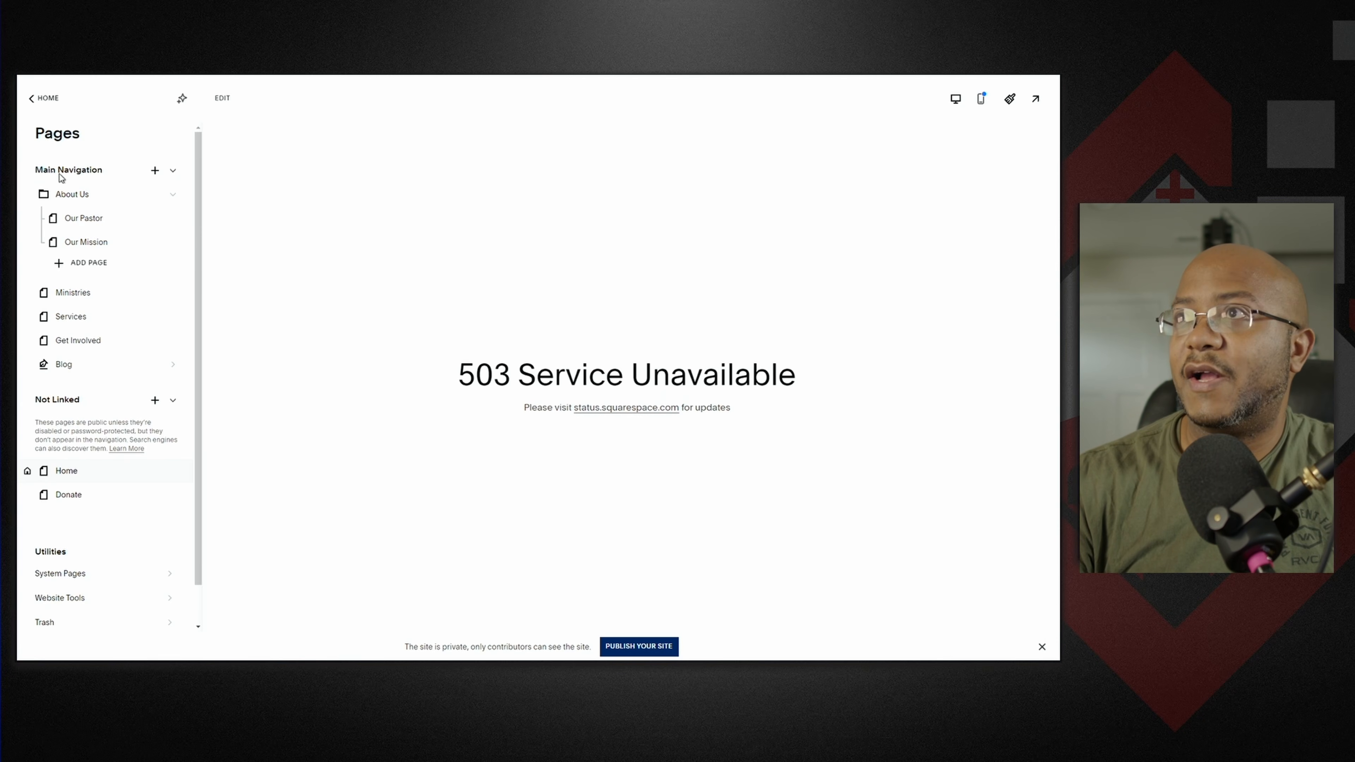
mouse_move(537, 81)
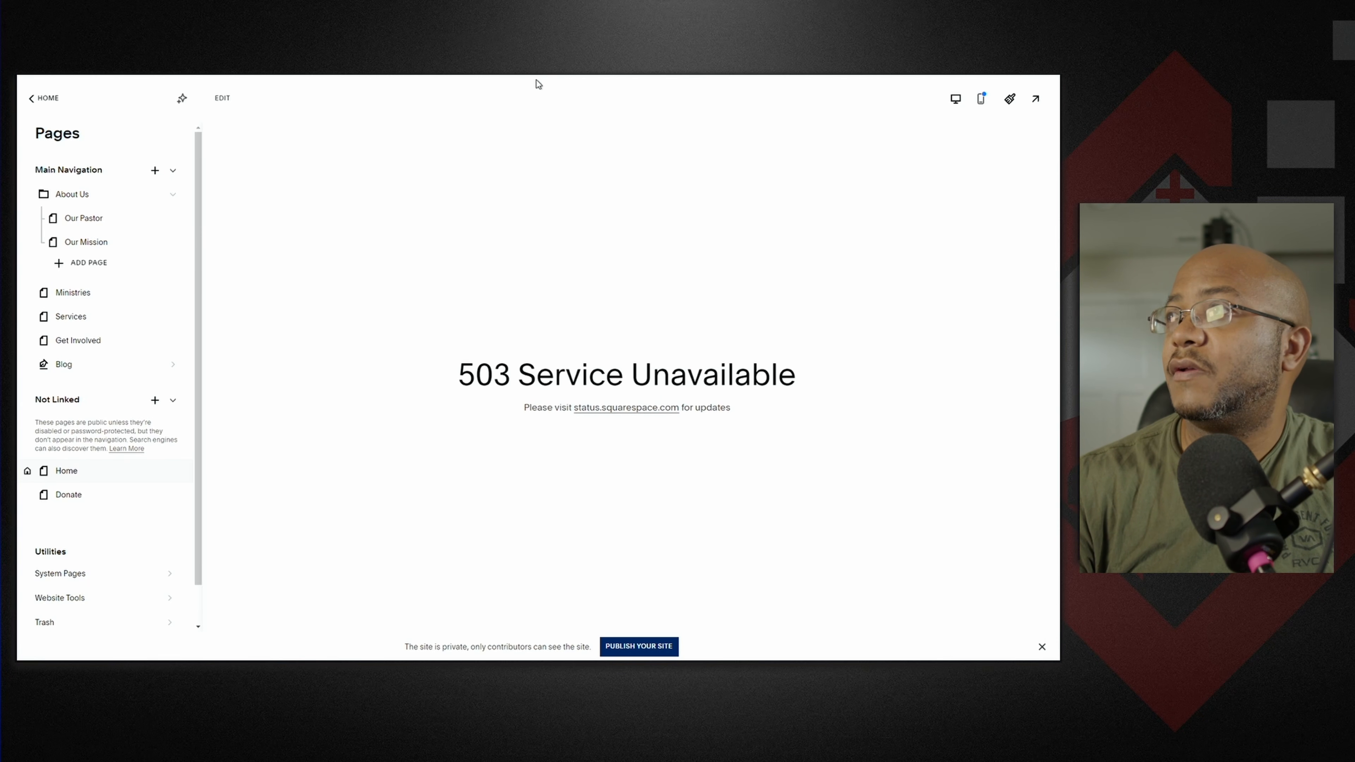
left_click(537, 112)
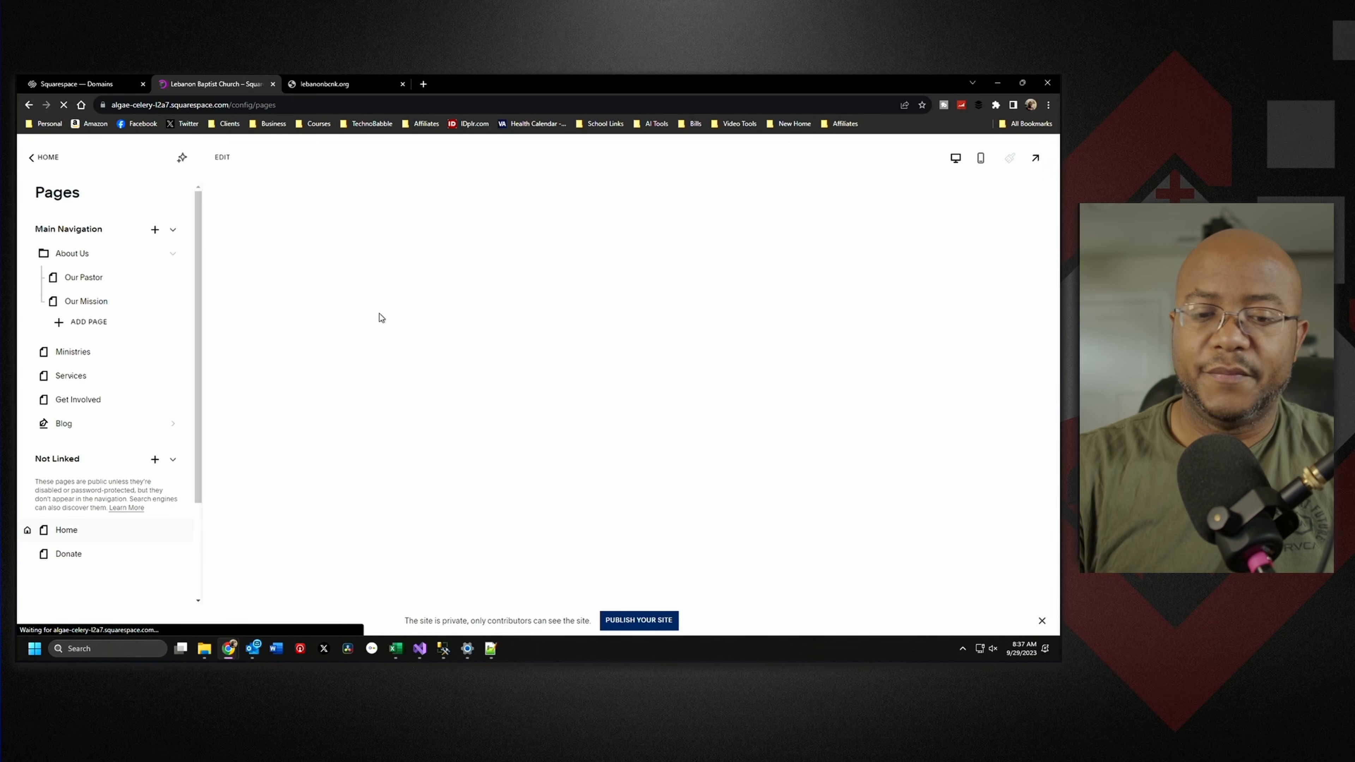
Return the browser to full screen and open the Donate page's settings.
key("F11")
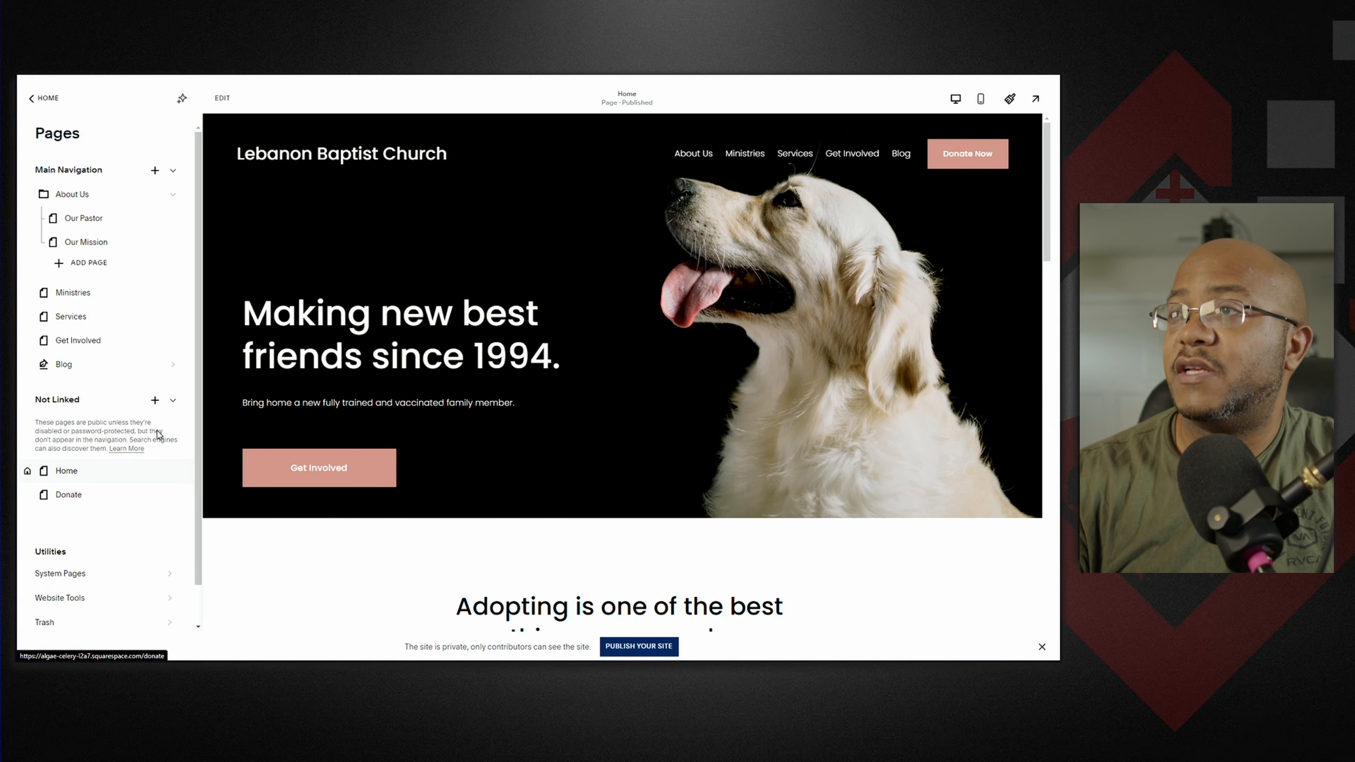
left_click(170, 496)
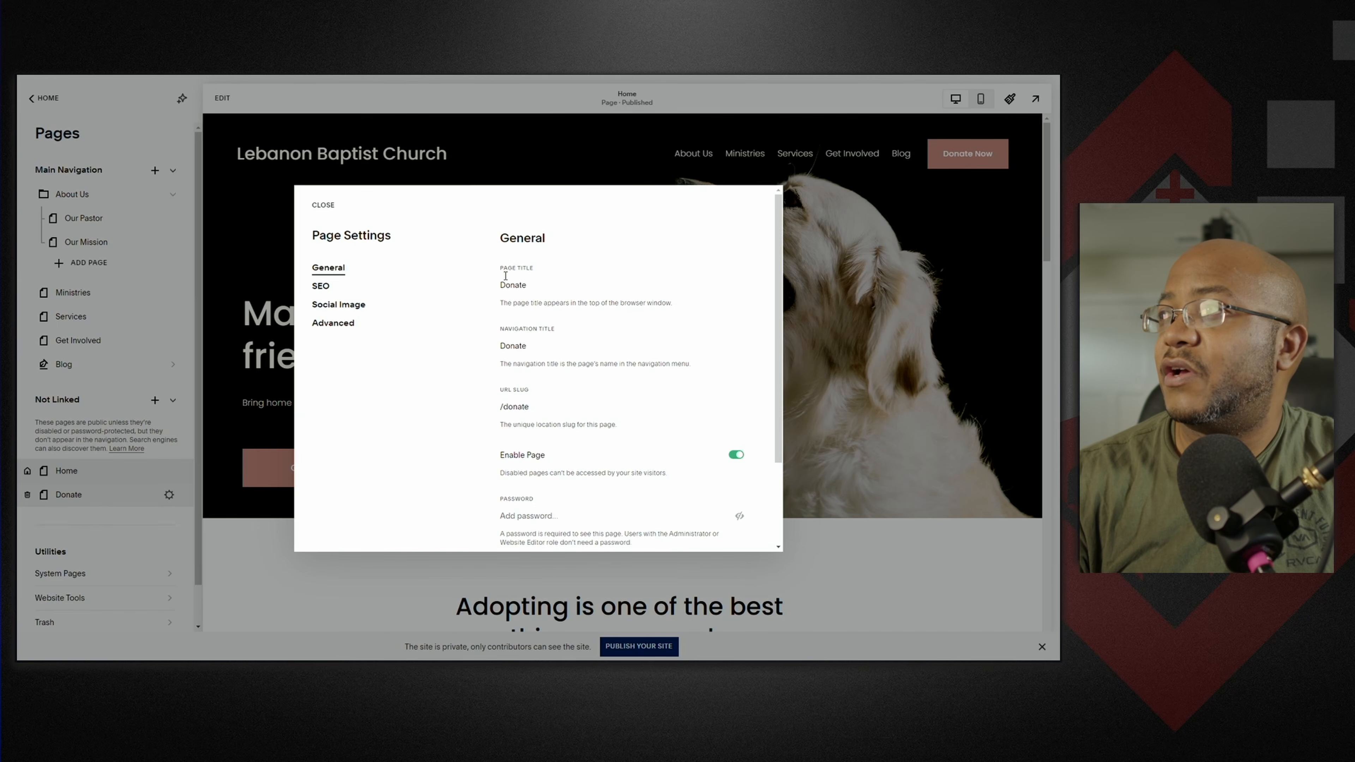
Set the Donate page's title and navigation title to Give and its slug to /give.
left_click_drag(538, 288, 482, 286)
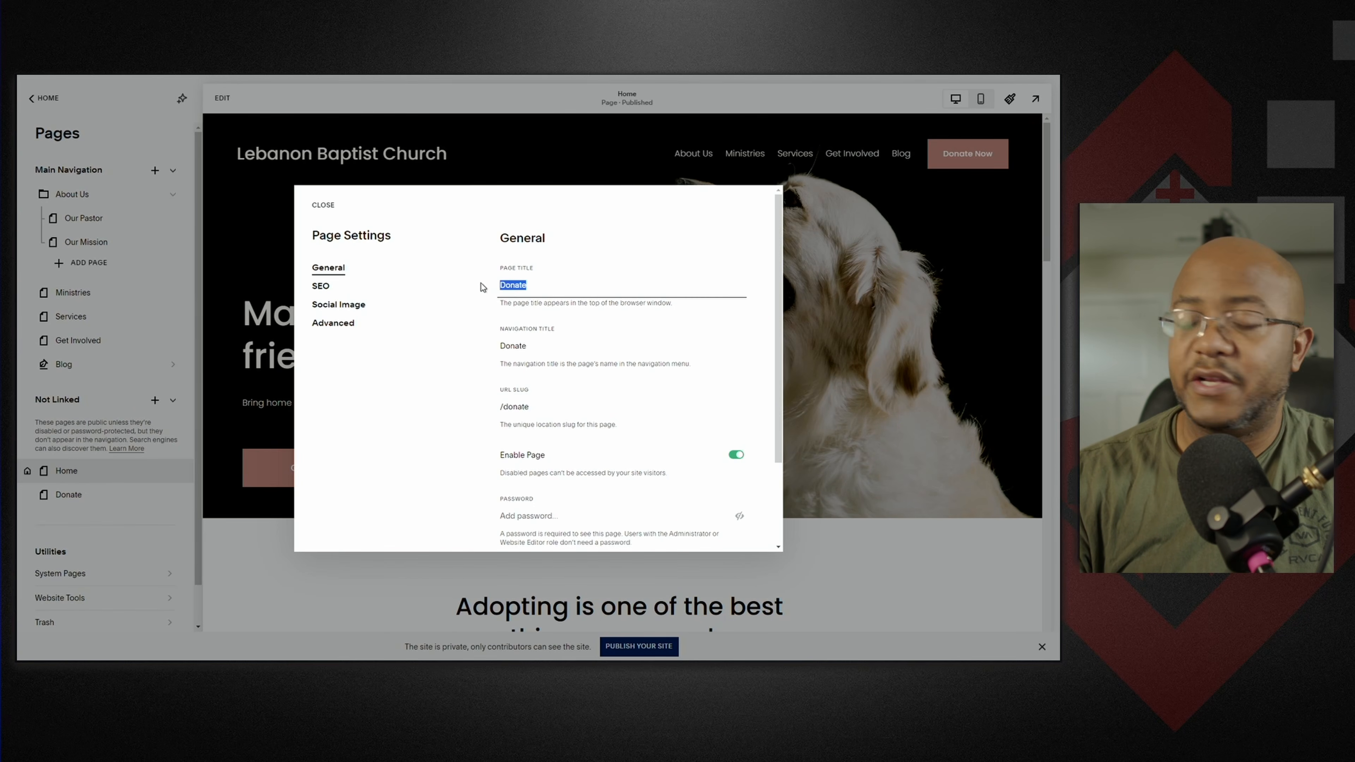
type("Give")
key("Tab")
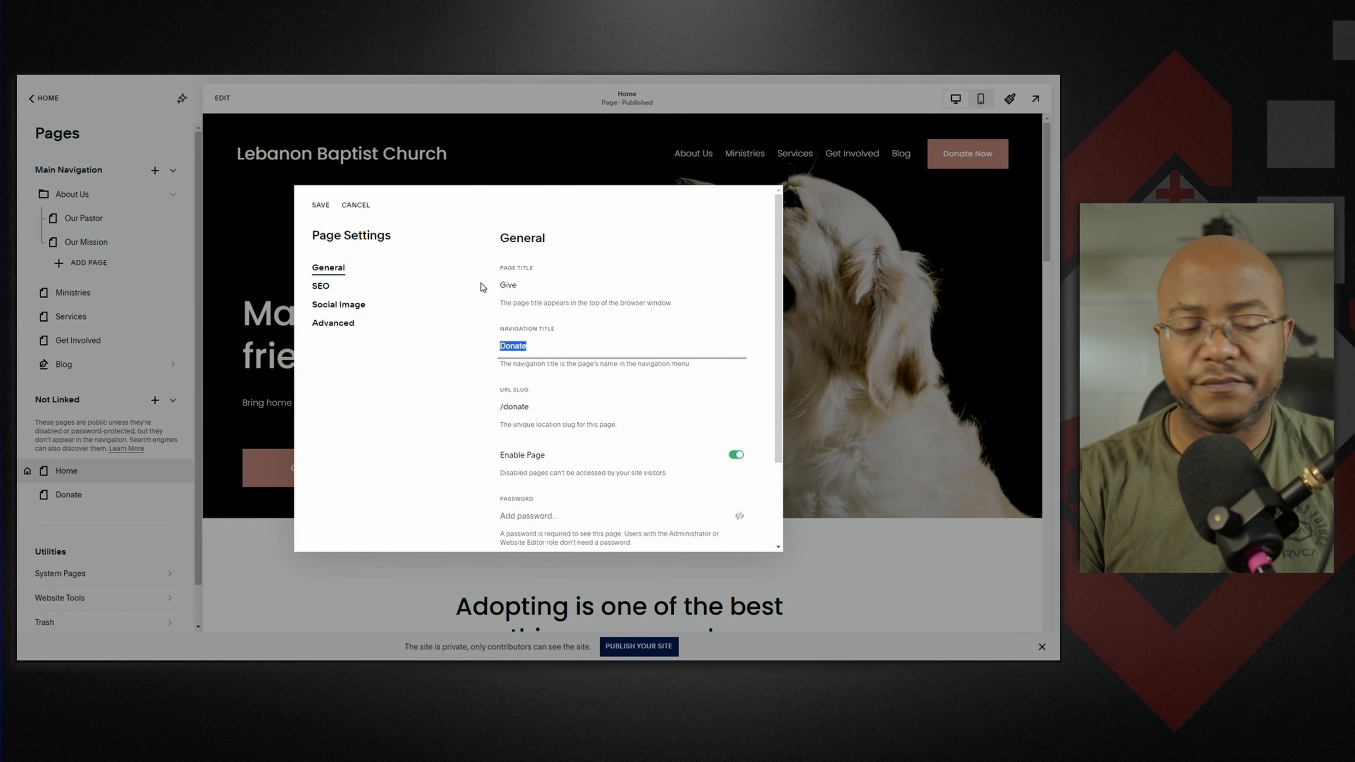
type("Give")
key("Tab")
key("End")
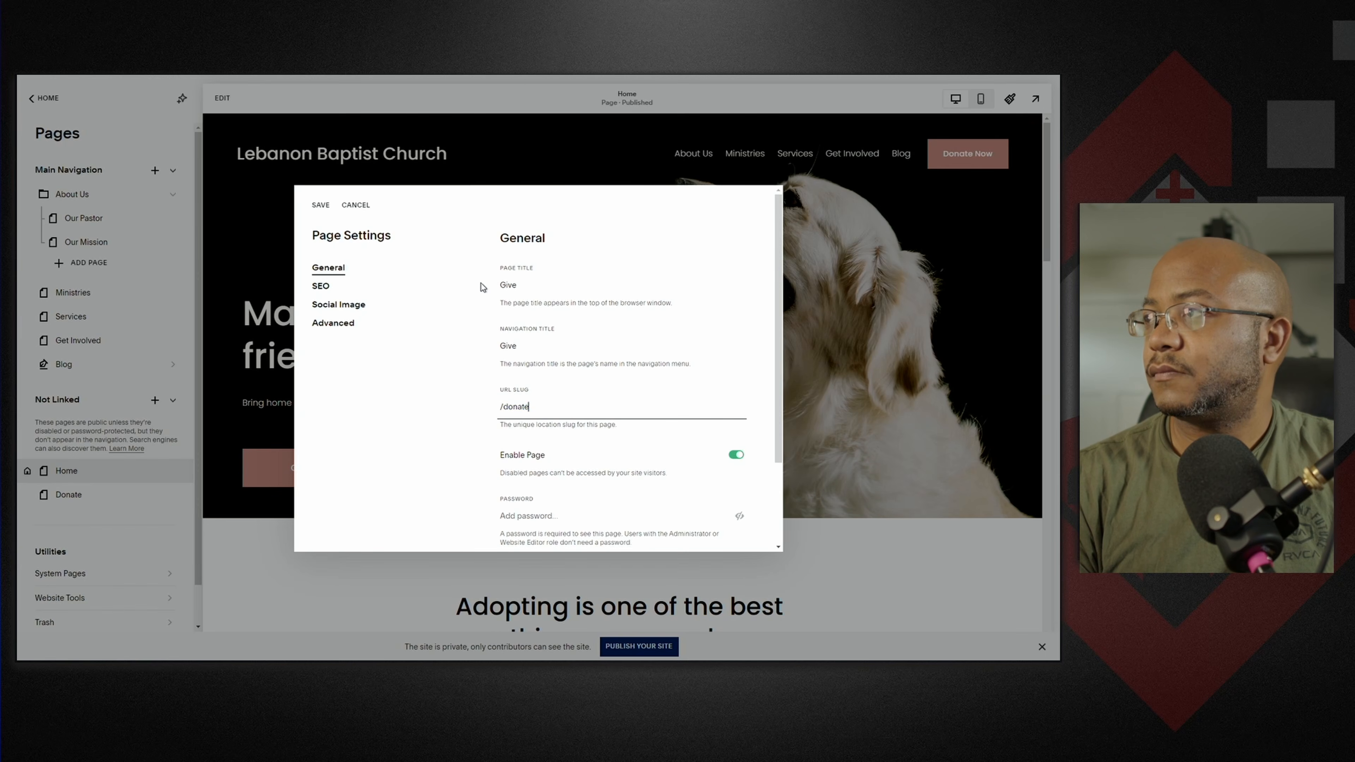
key("shift+Home")
key("shift+Right")
key("shift+Right")
key("BackSpace")
key("BackSpace")
type("give")
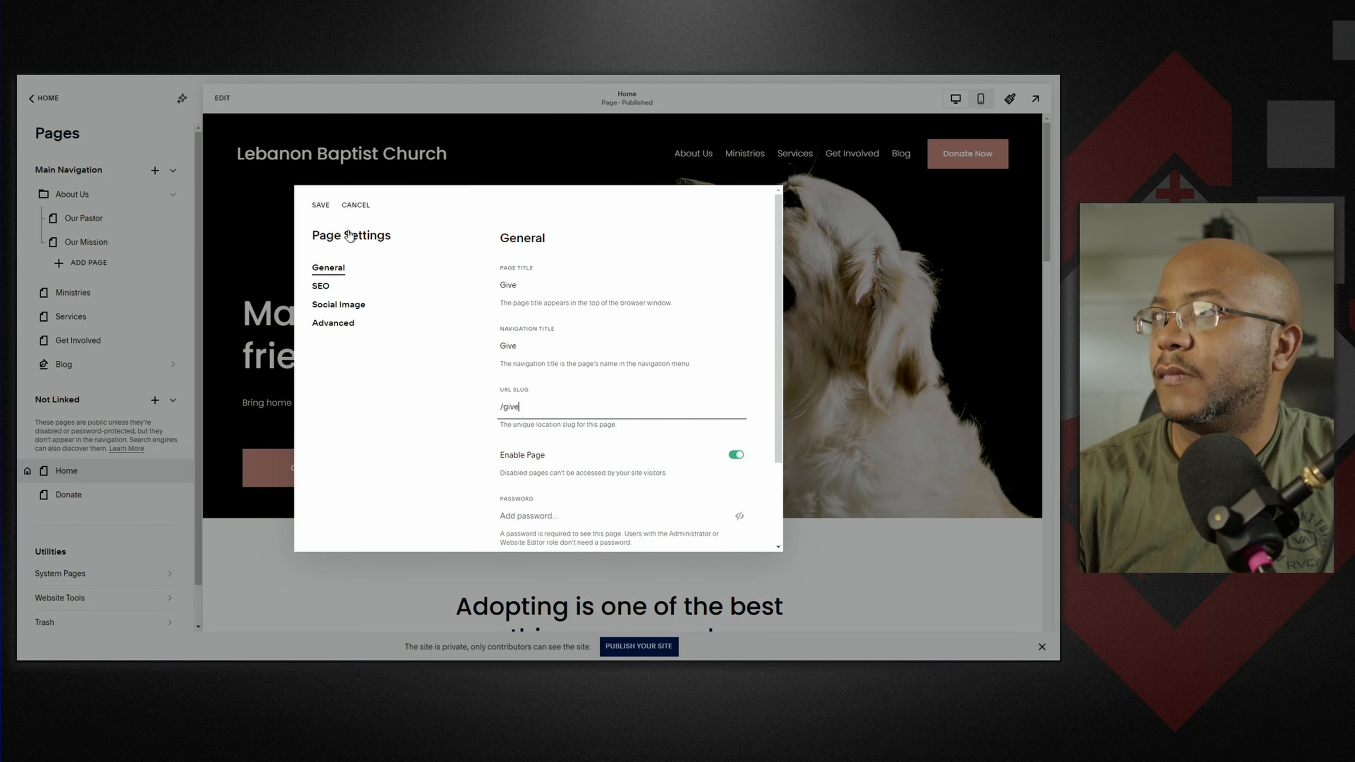
left_click(321, 205)
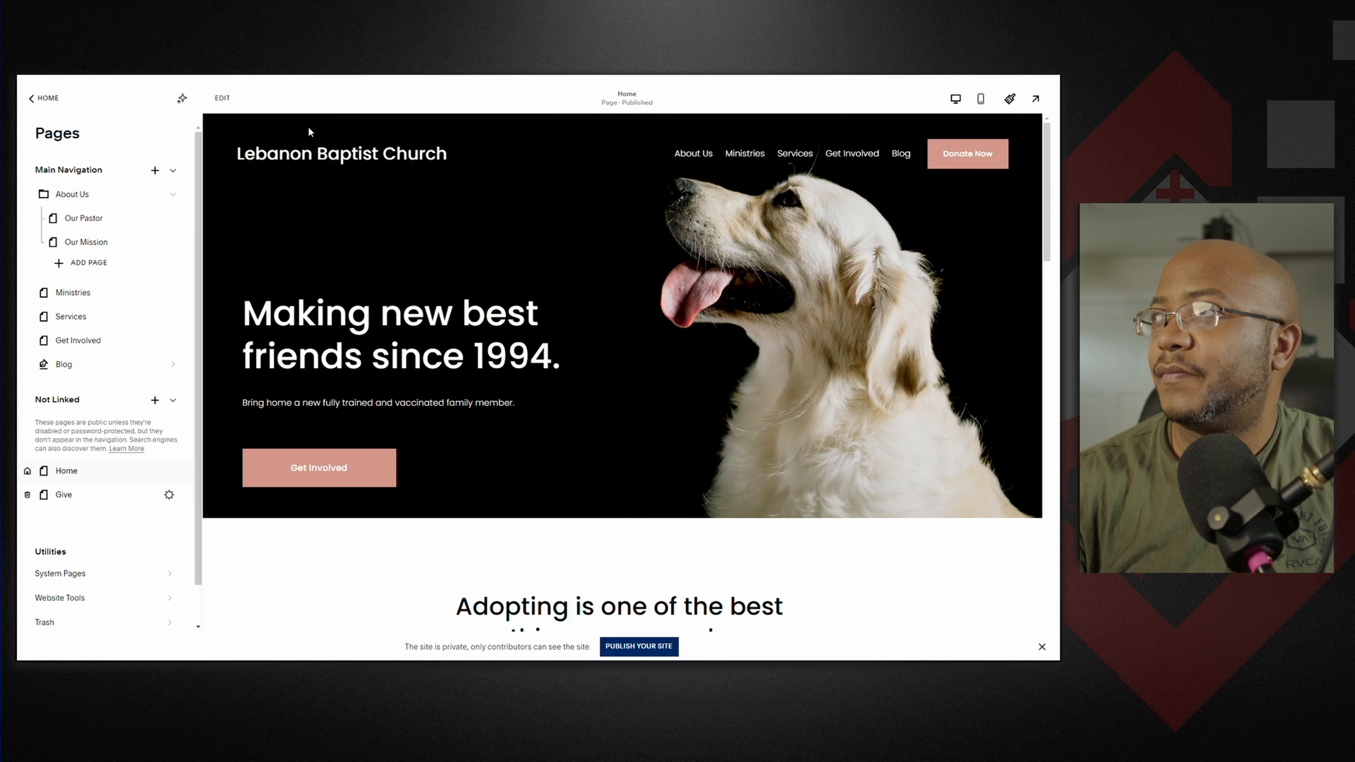
Change the header button's Donate Now label to Give and link it to /give.
left_click(223, 104)
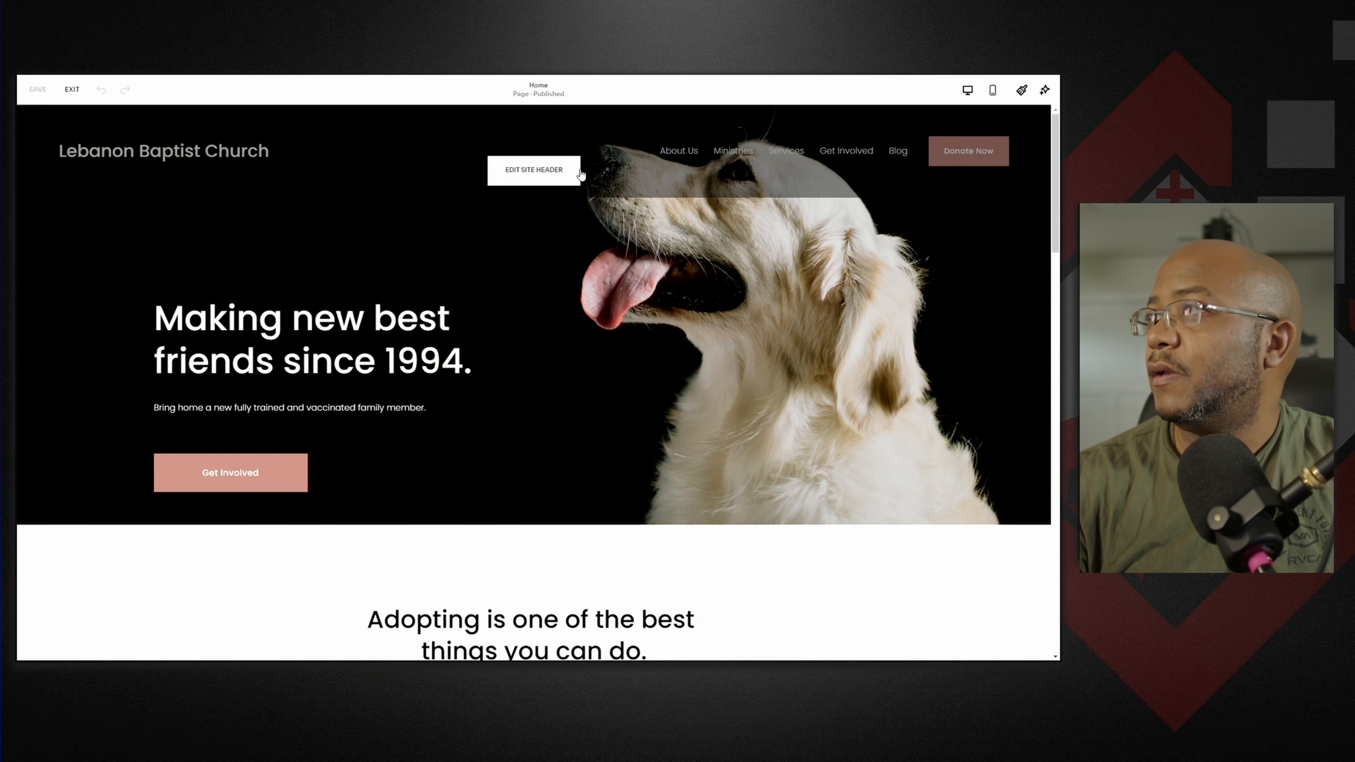
left_click(526, 175)
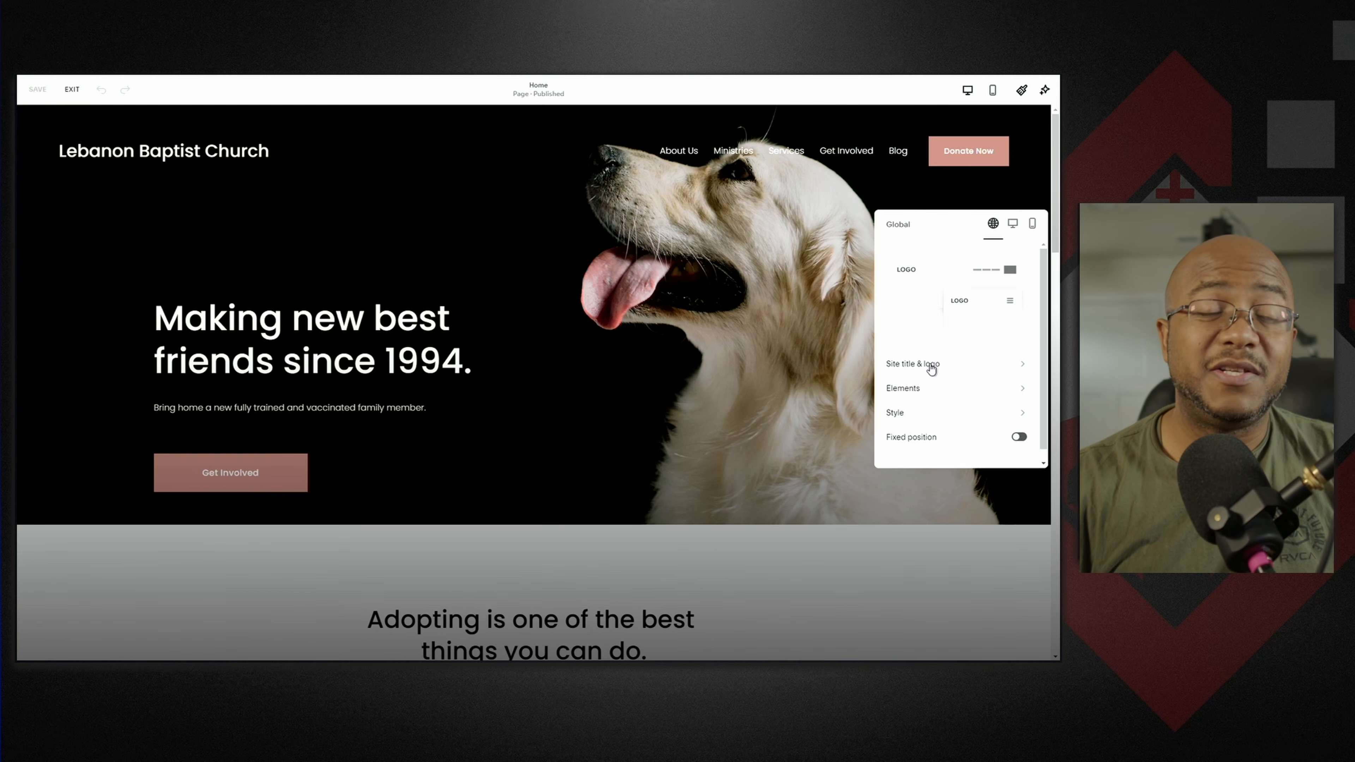
left_click(942, 389)
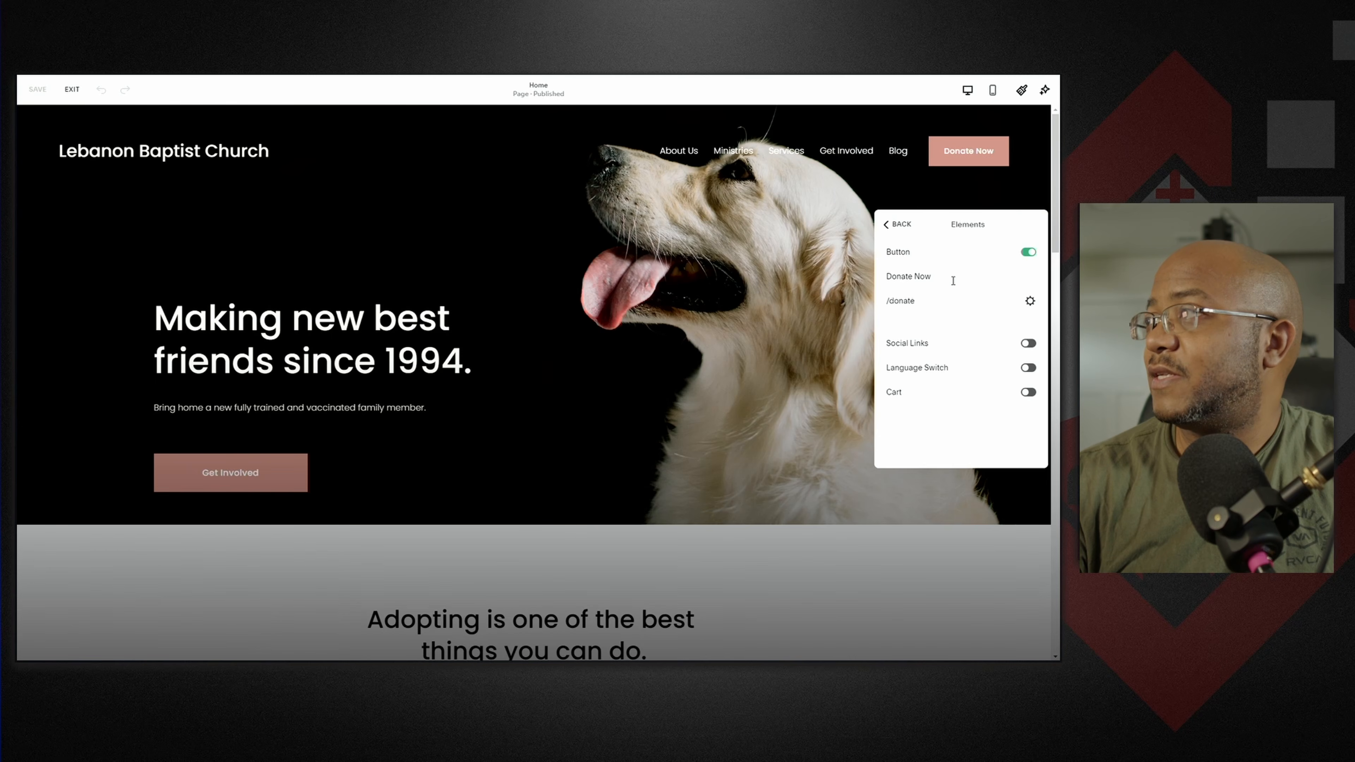
left_click_drag(945, 276, 868, 274)
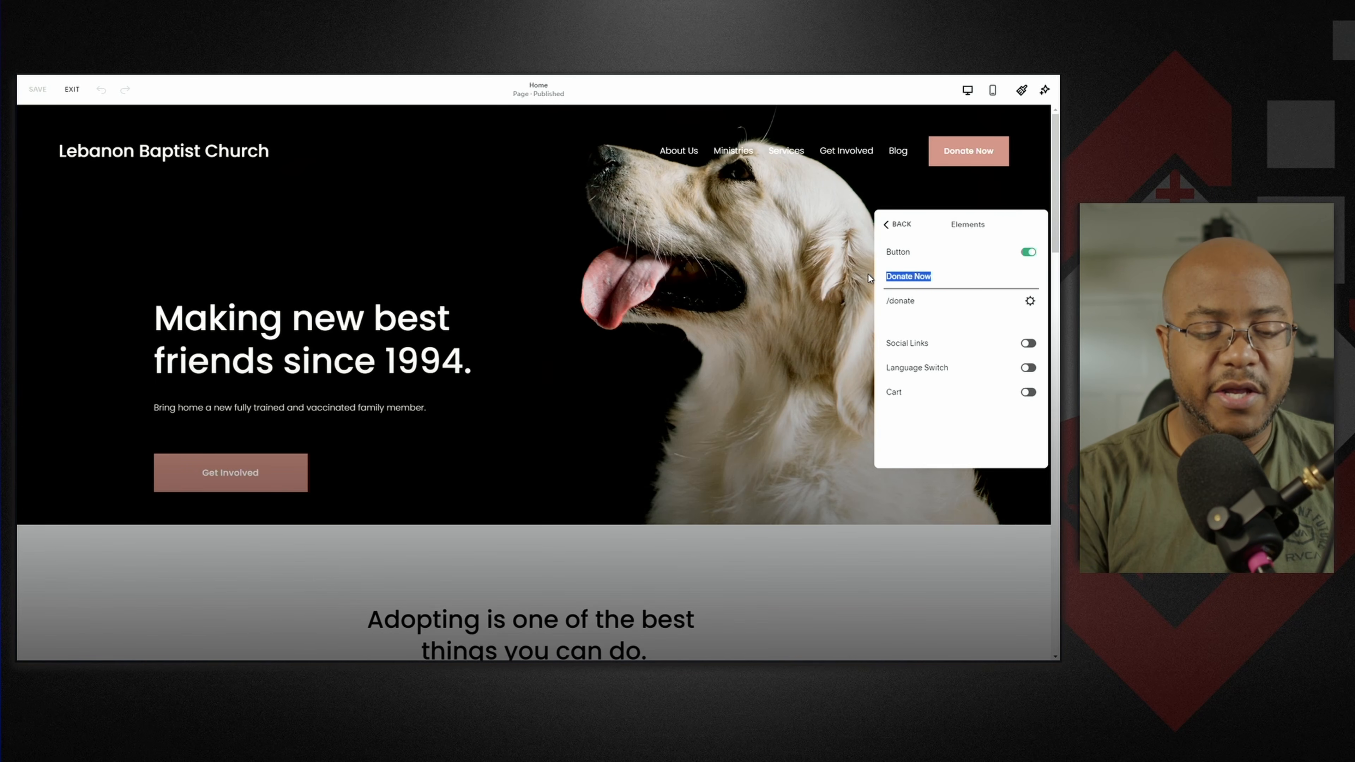
type("Give")
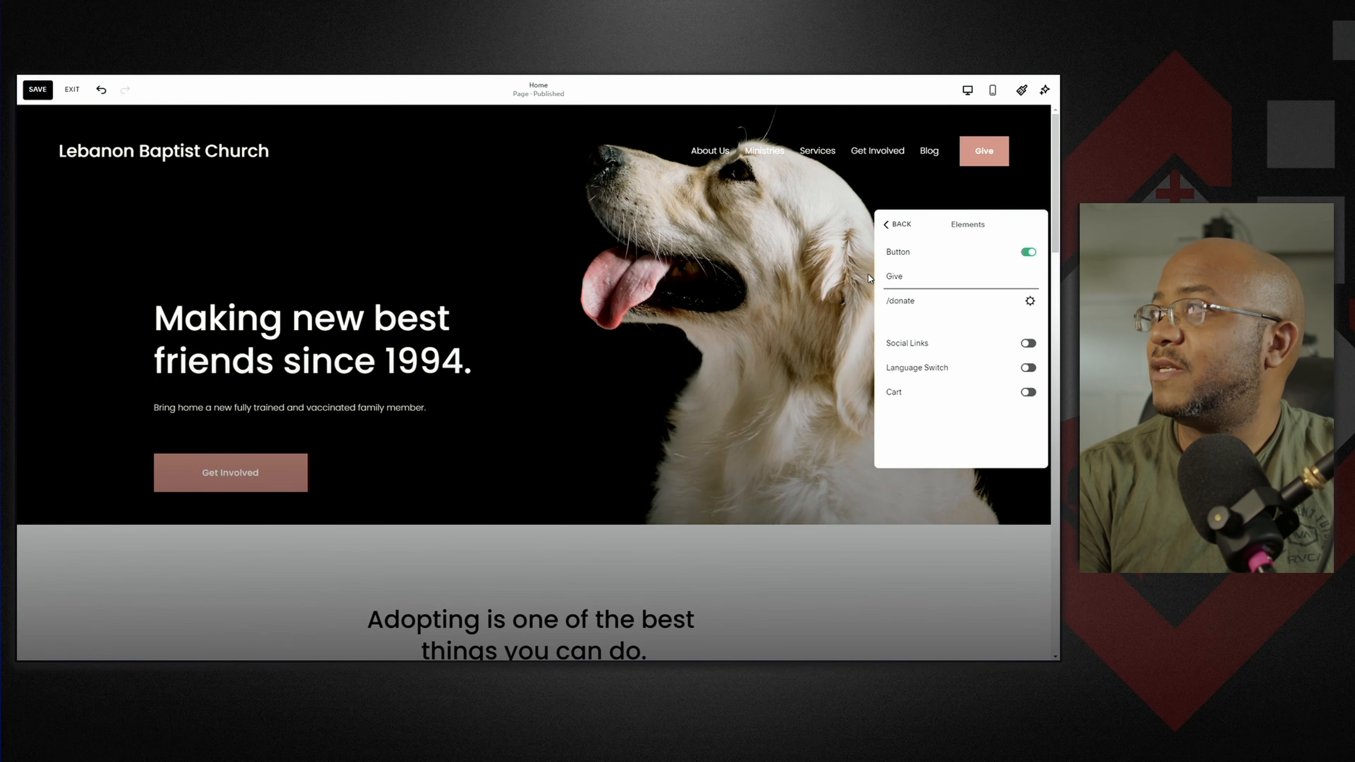
key("Tab")
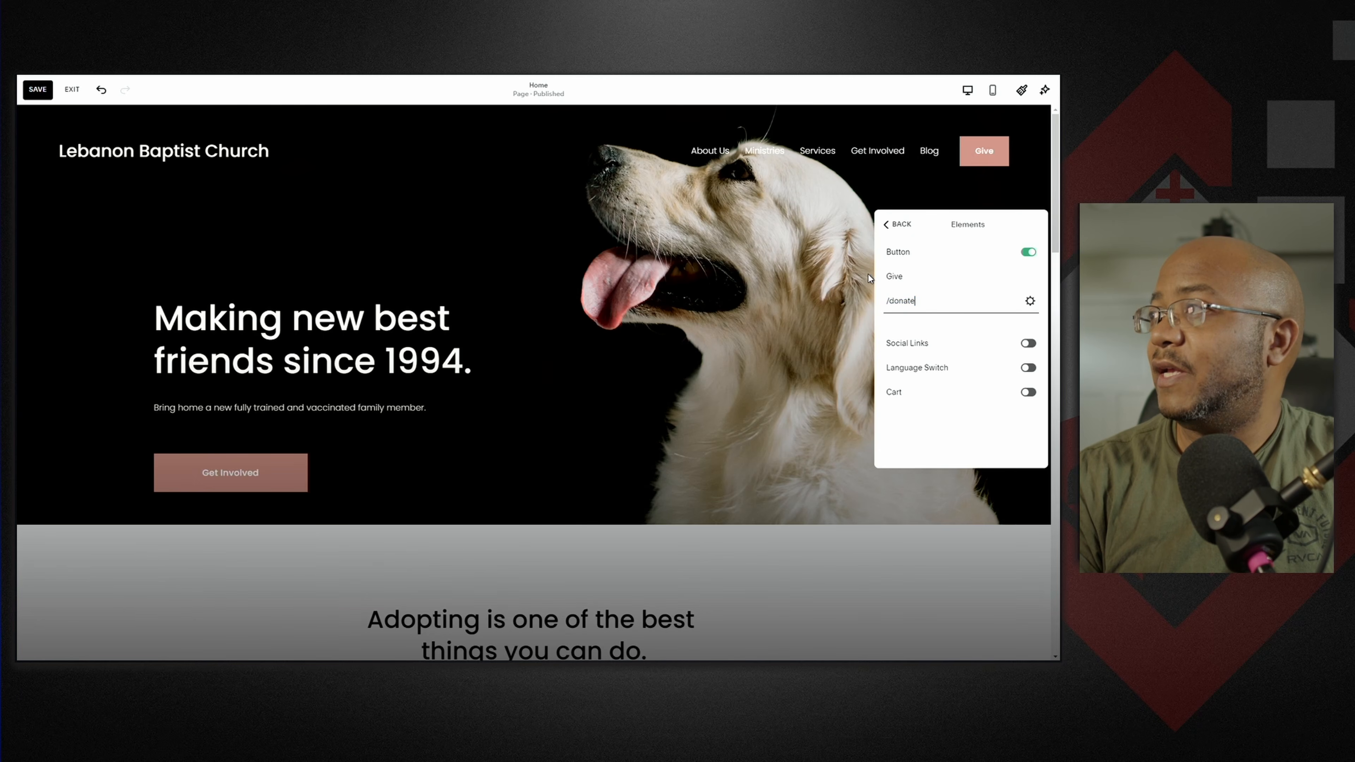
type("give")
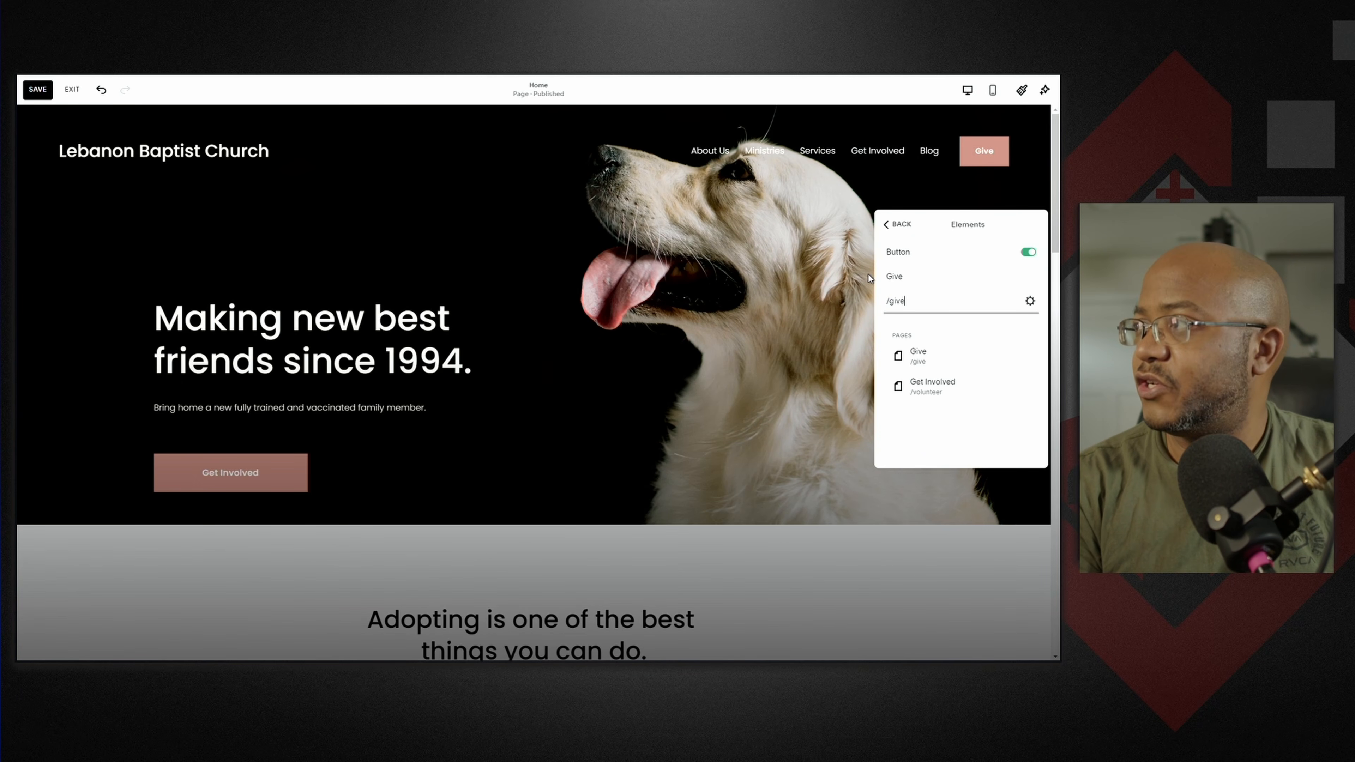
left_click(935, 355)
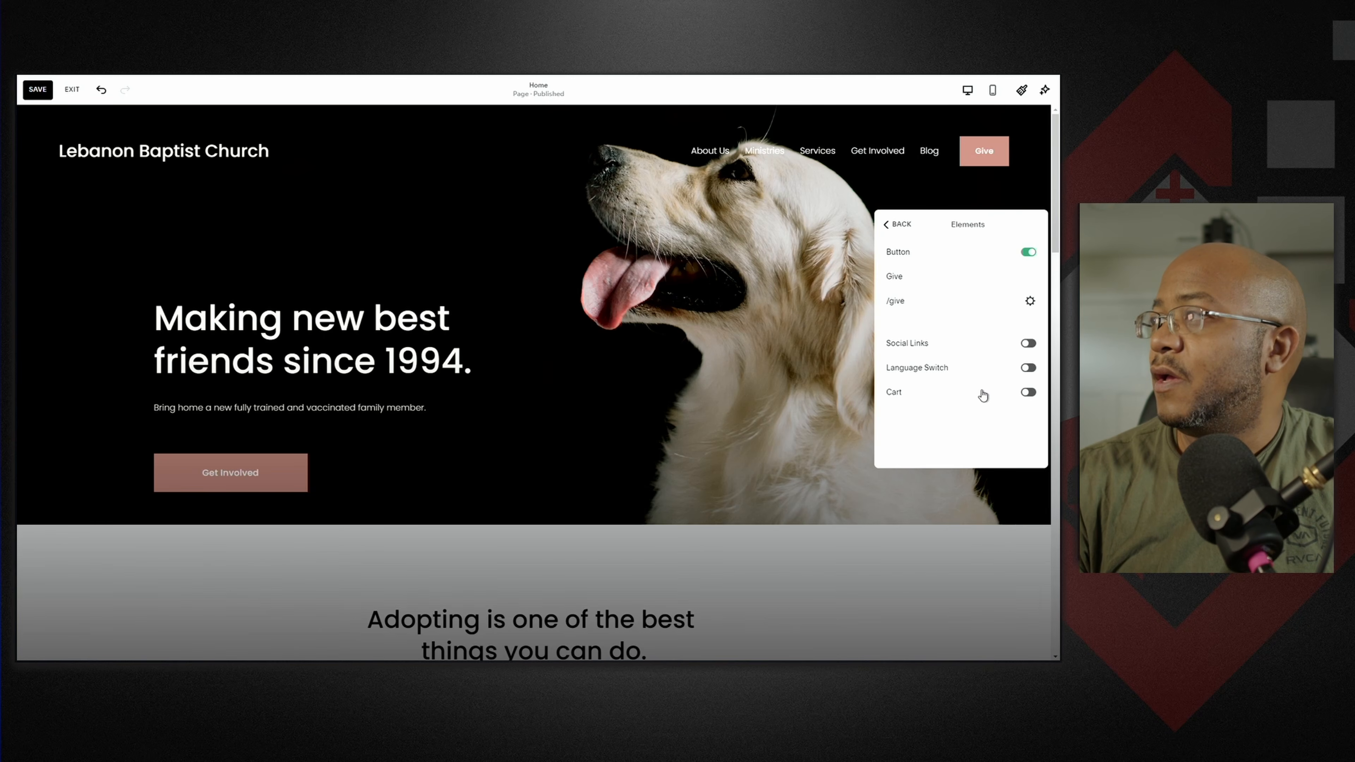
Try the header language switch and social links, leaving both turned off.
left_click(1030, 369)
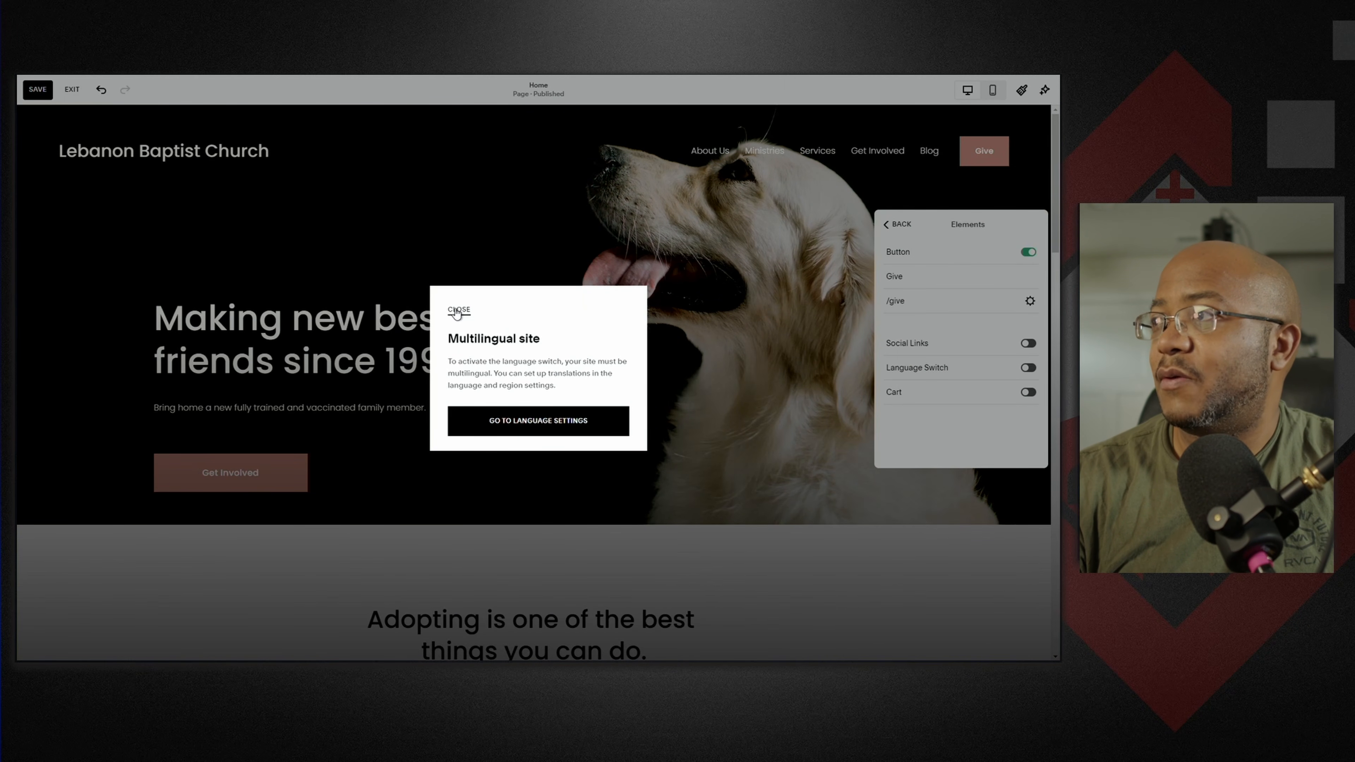
left_click(457, 313)
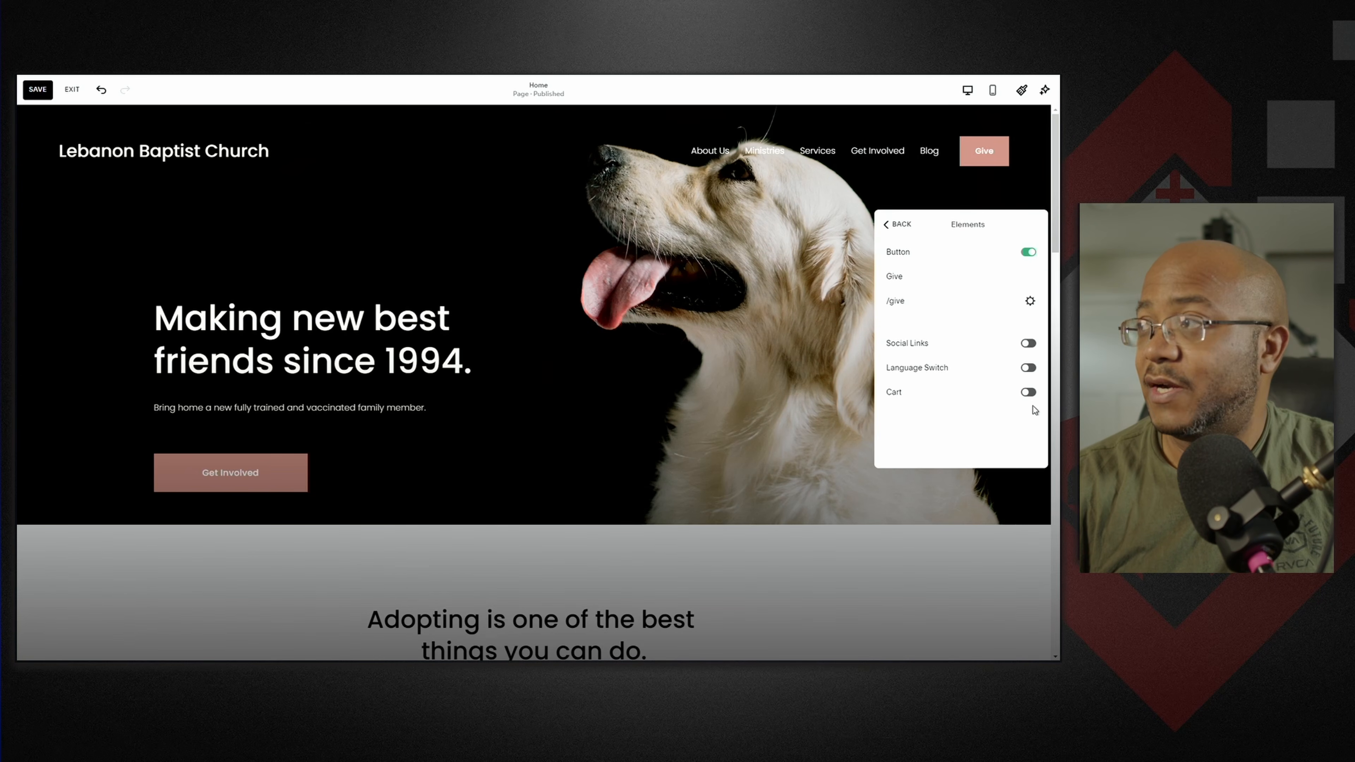
left_click(1026, 346)
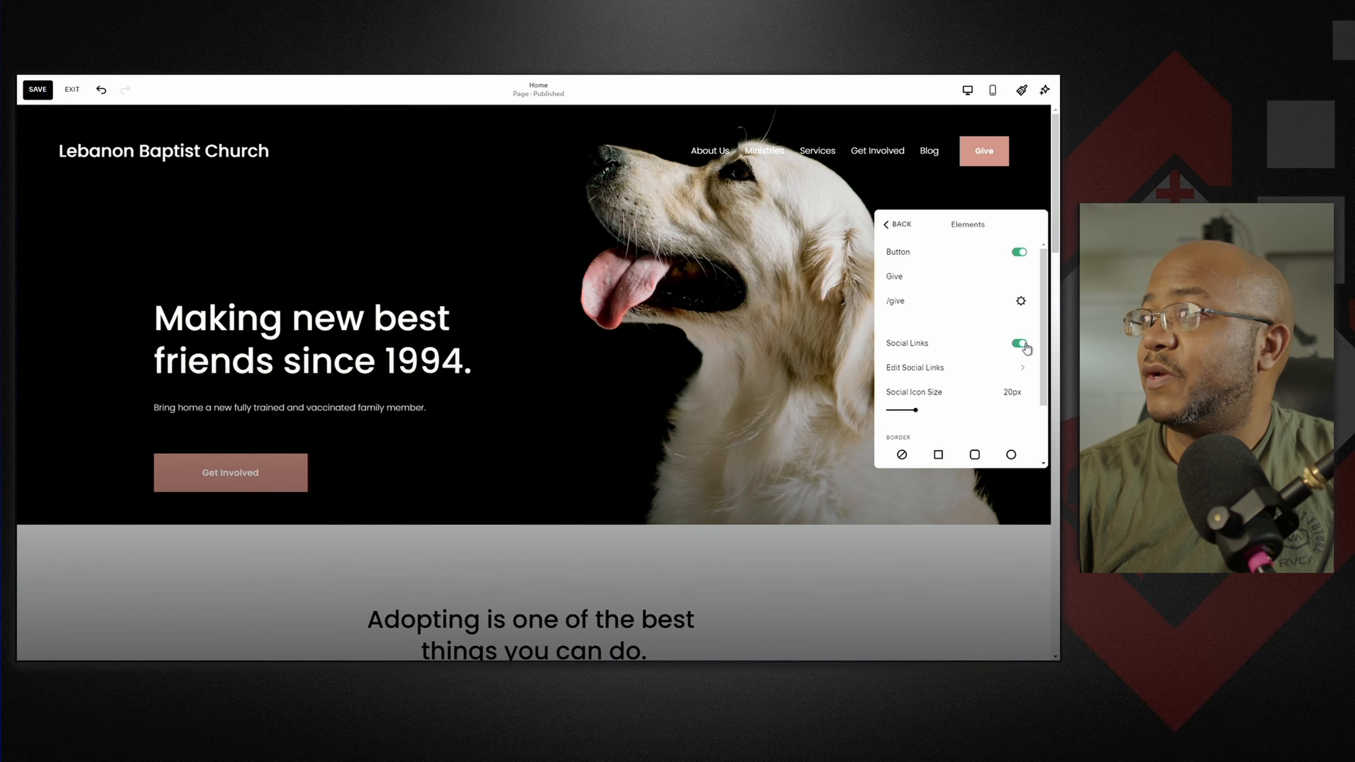
left_click(1025, 344)
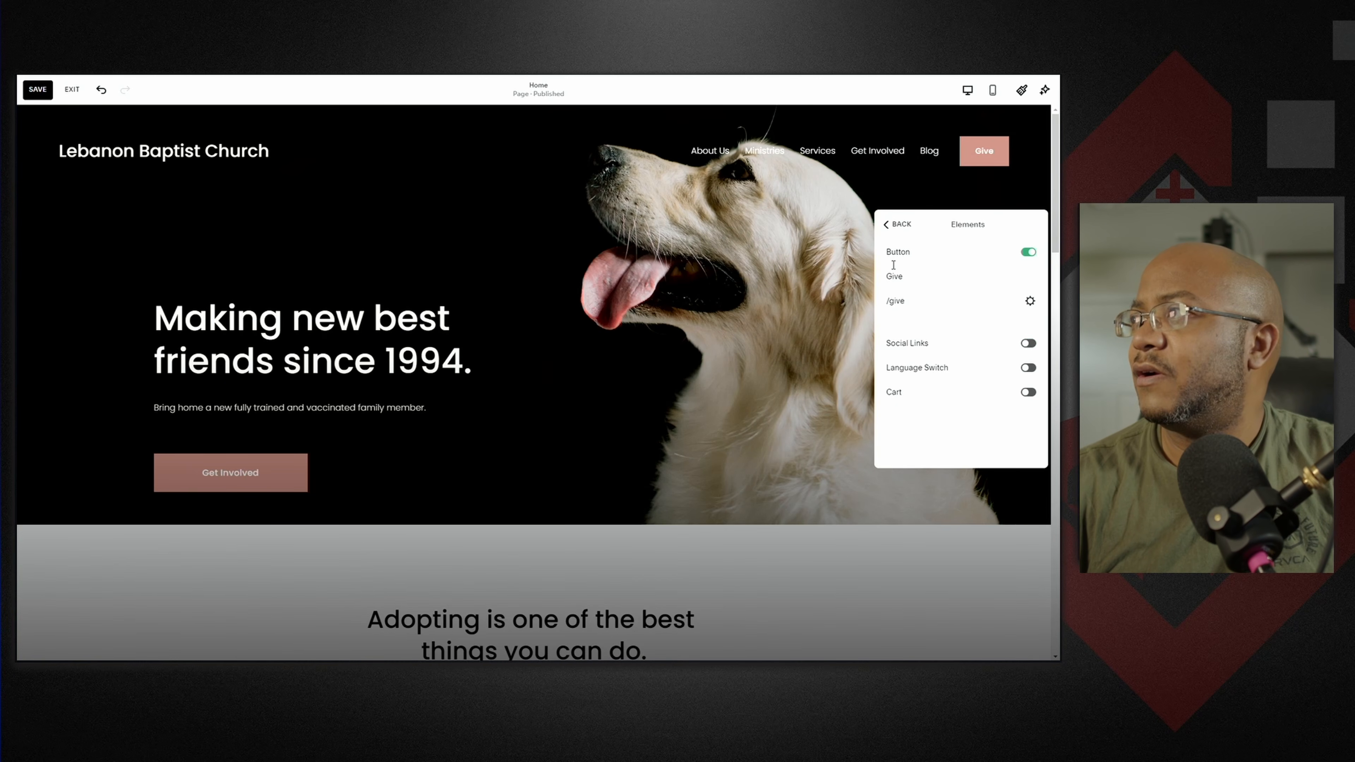
left_click(899, 225)
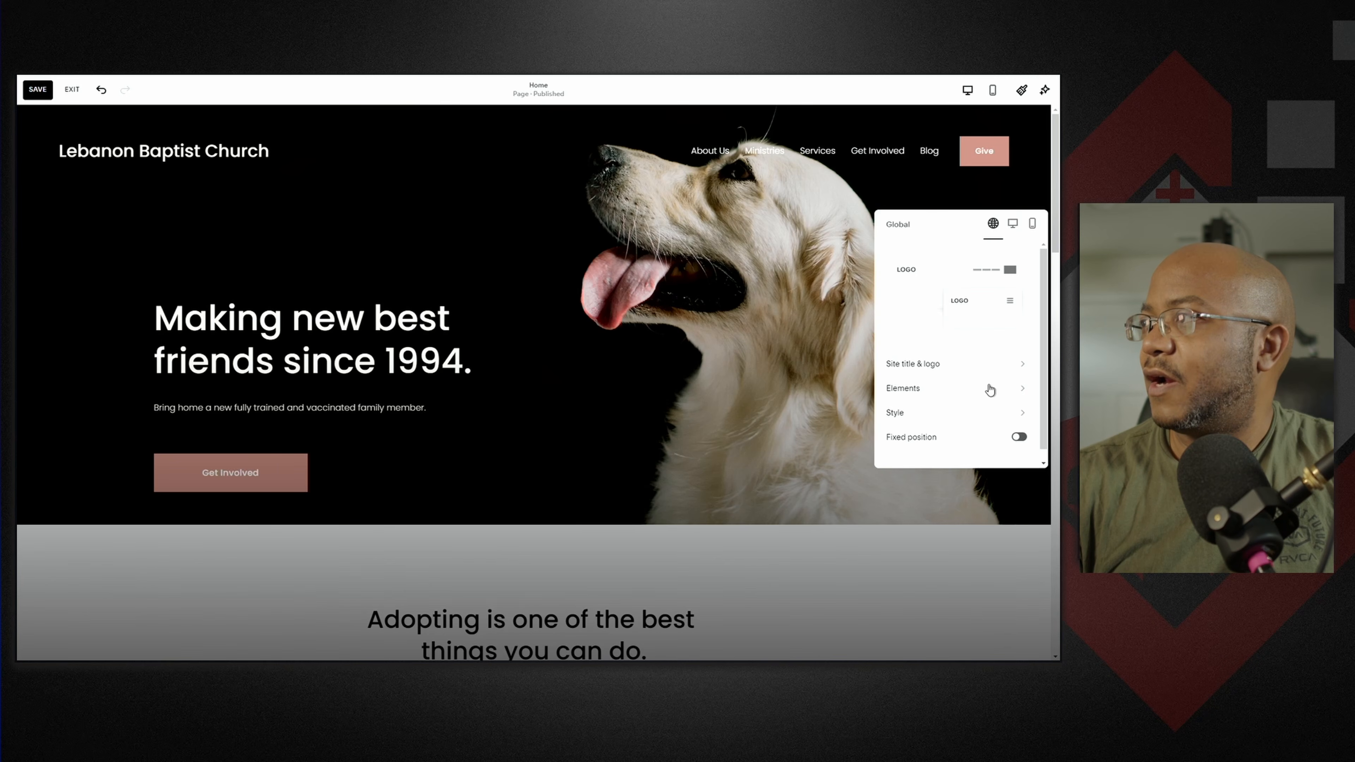
Keep the header's Dynamic background style.
left_click(957, 413)
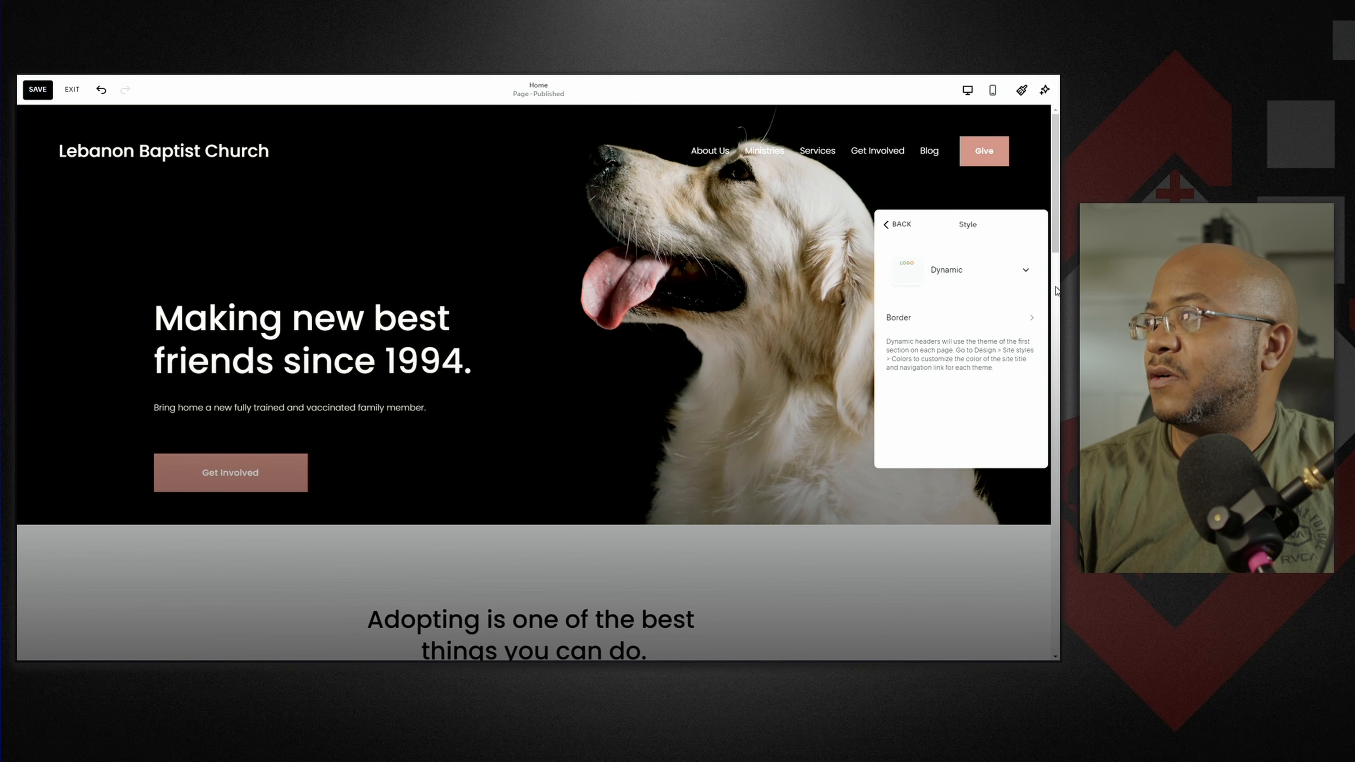
left_click(1006, 275)
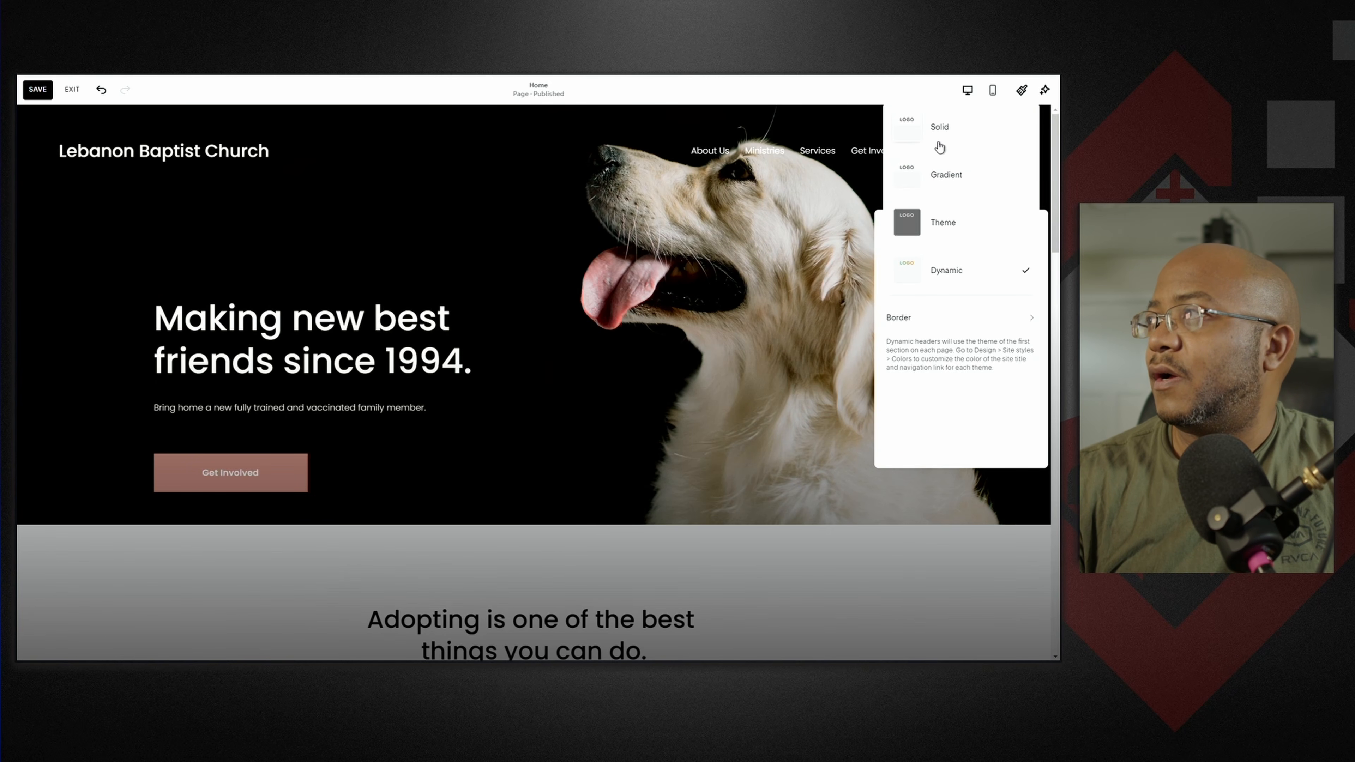
left_click(931, 415)
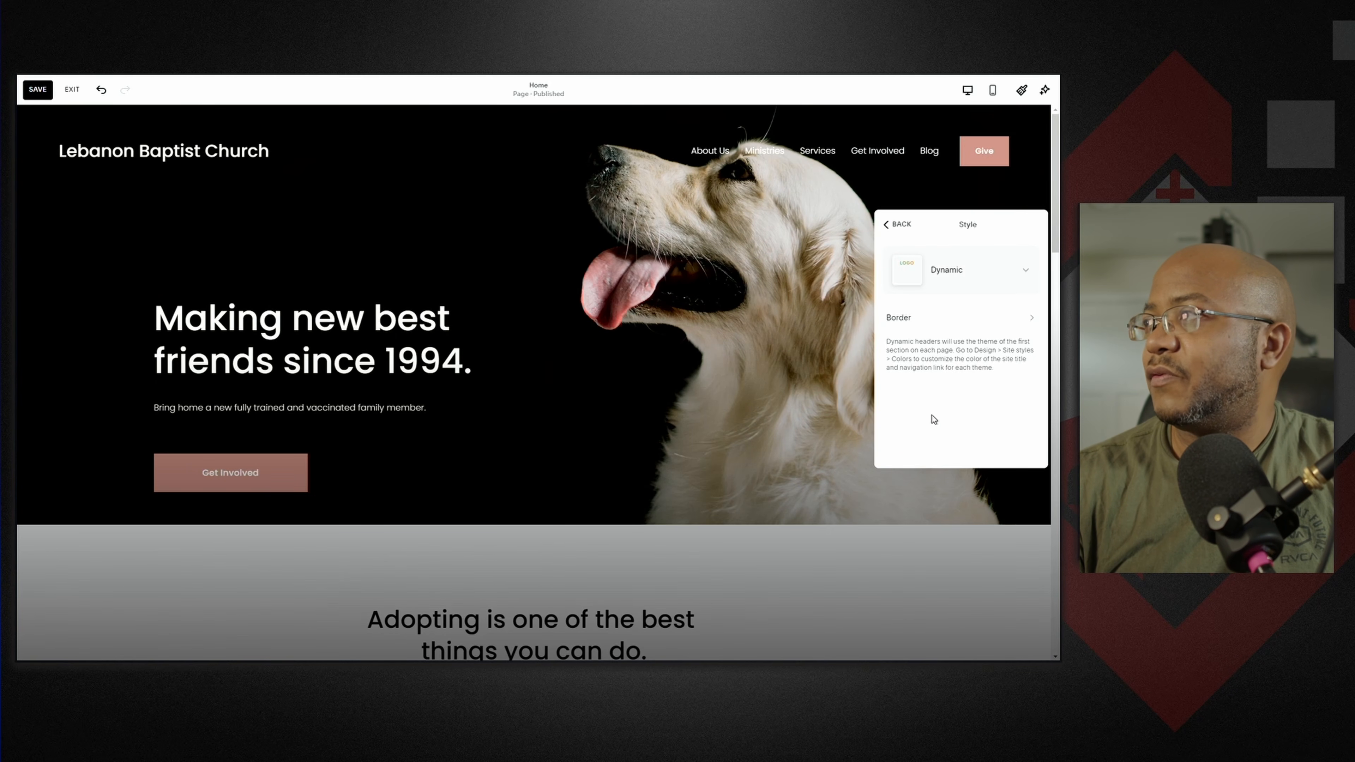
Try a header border, leave it off, and save the header changes.
left_click(944, 318)
left_click(1028, 259)
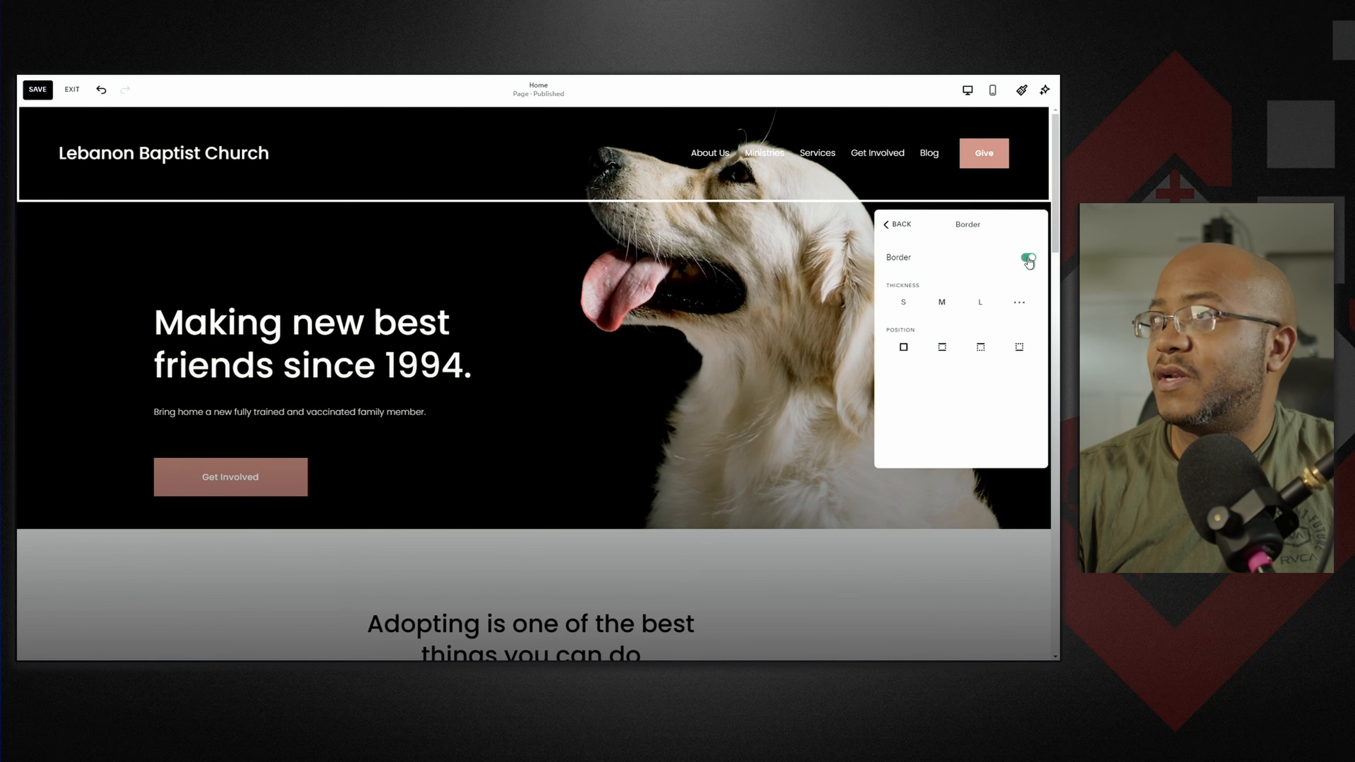
left_click(1028, 258)
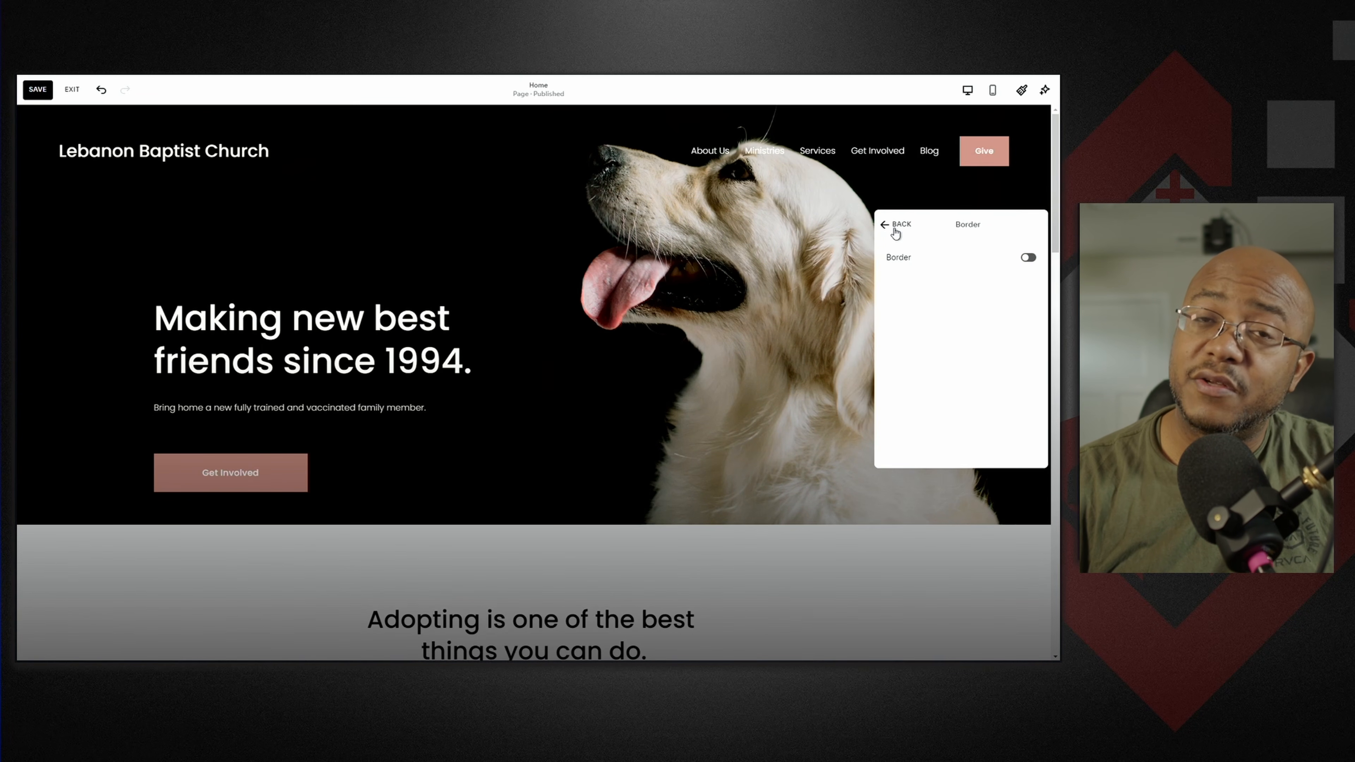
left_click(896, 227)
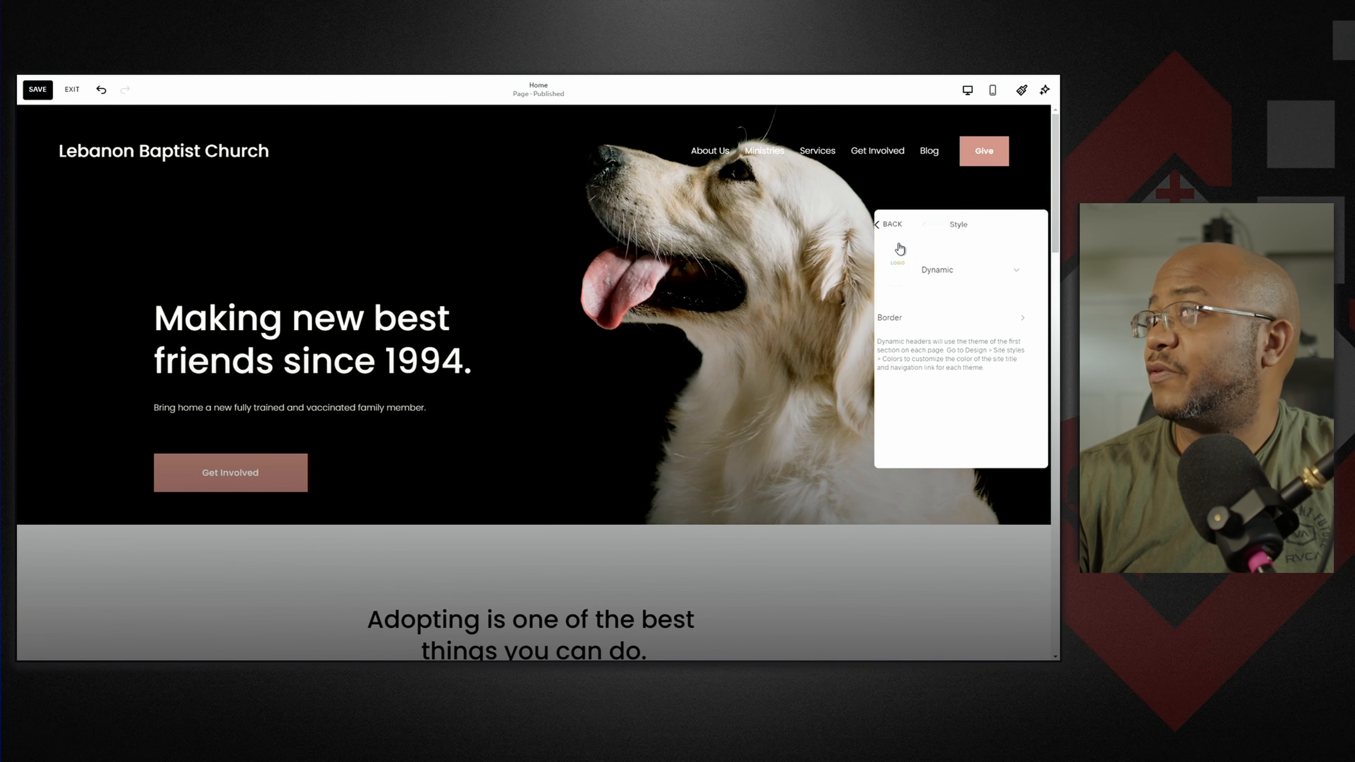
left_click(898, 225)
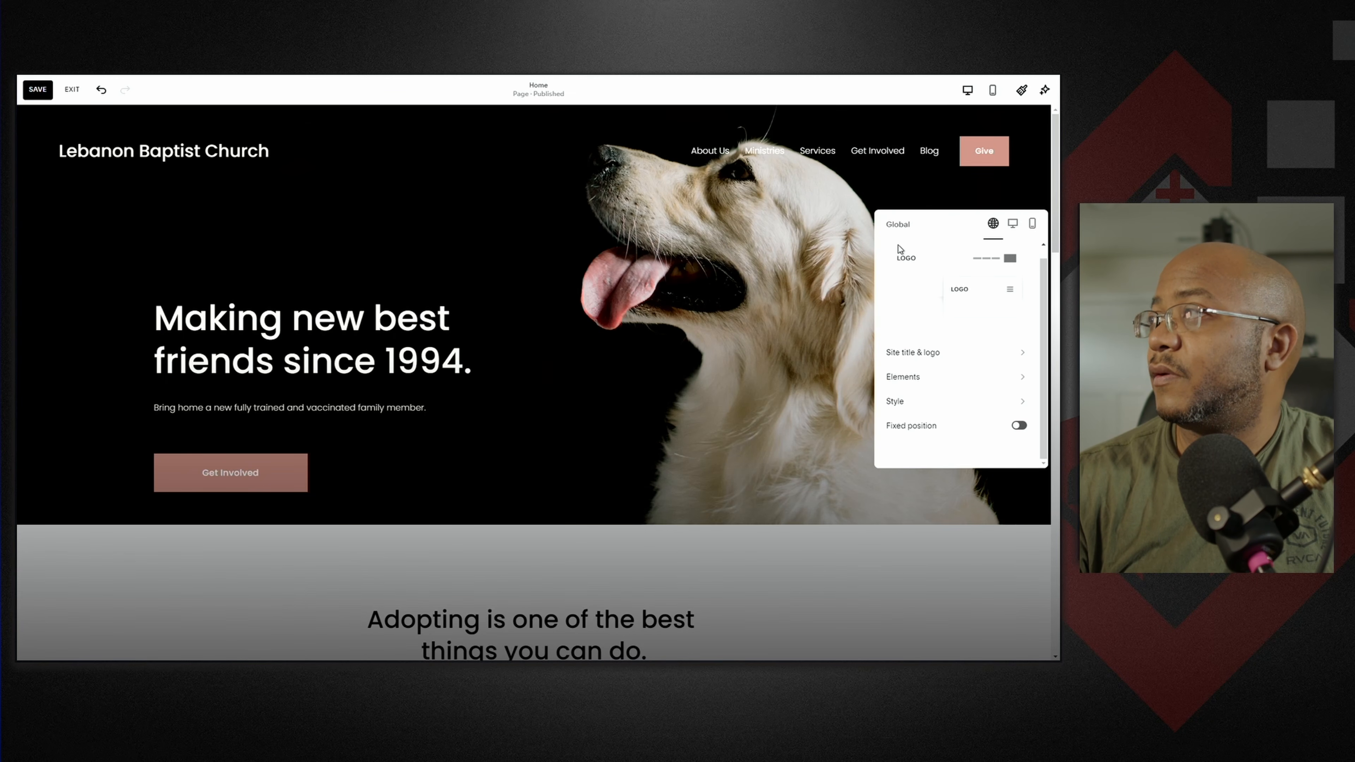
left_click(583, 484)
left_click(38, 90)
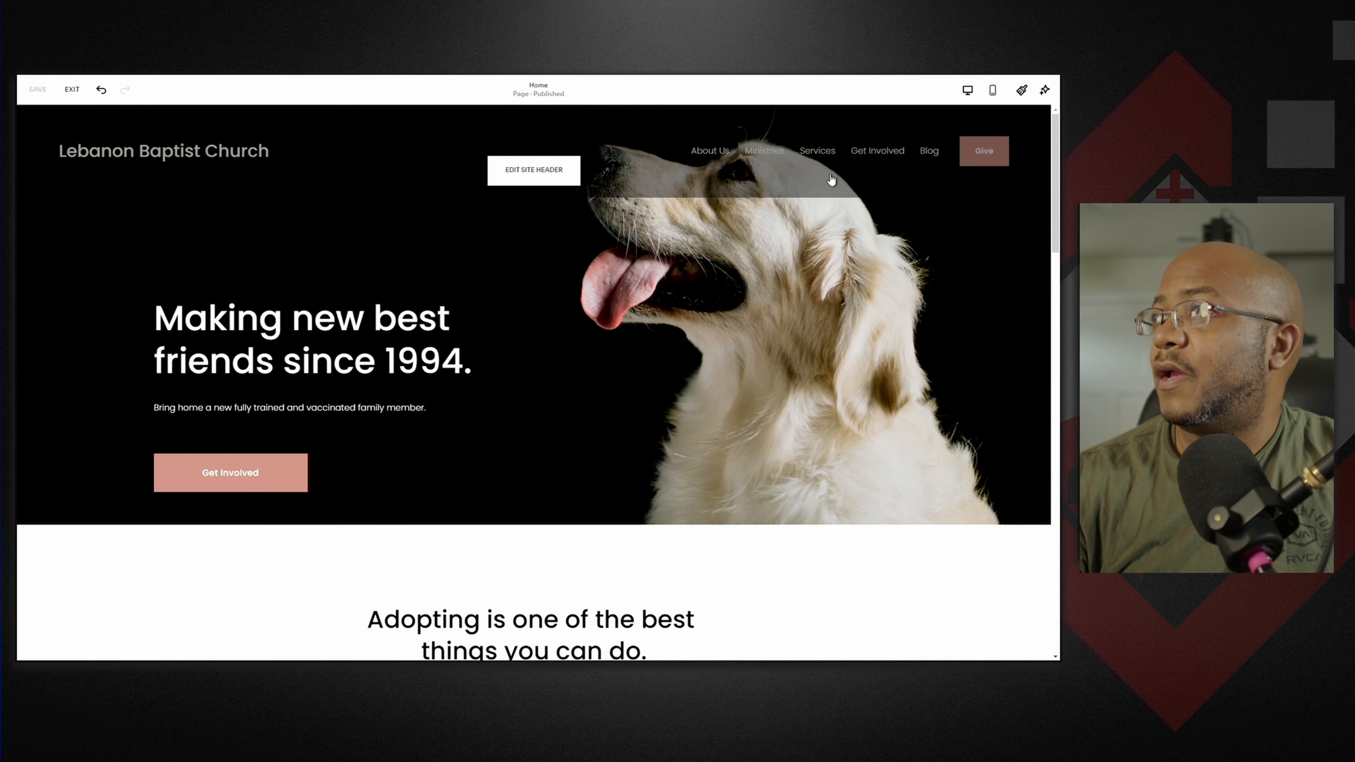
Exit to the Pages list, opening and closing the Services page settings unchanged.
left_click(78, 92)
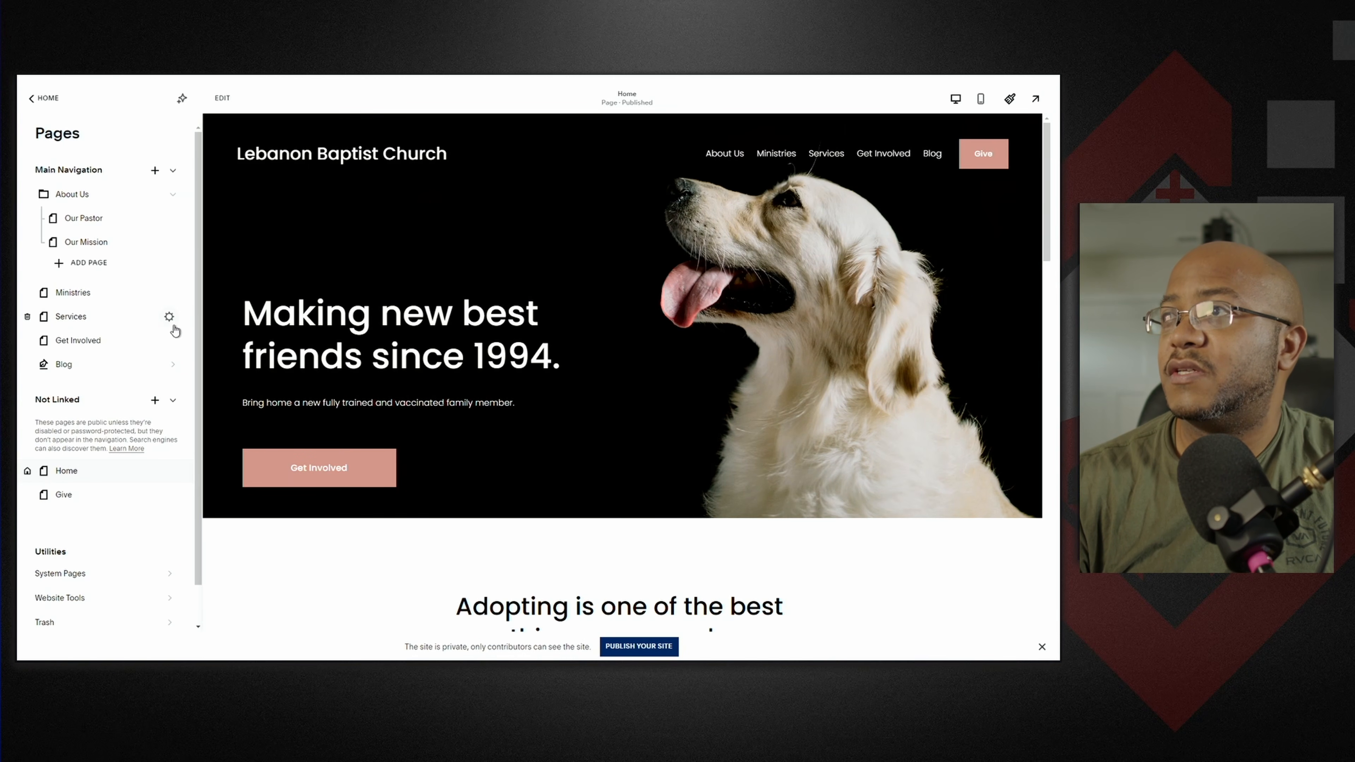
left_click(169, 318)
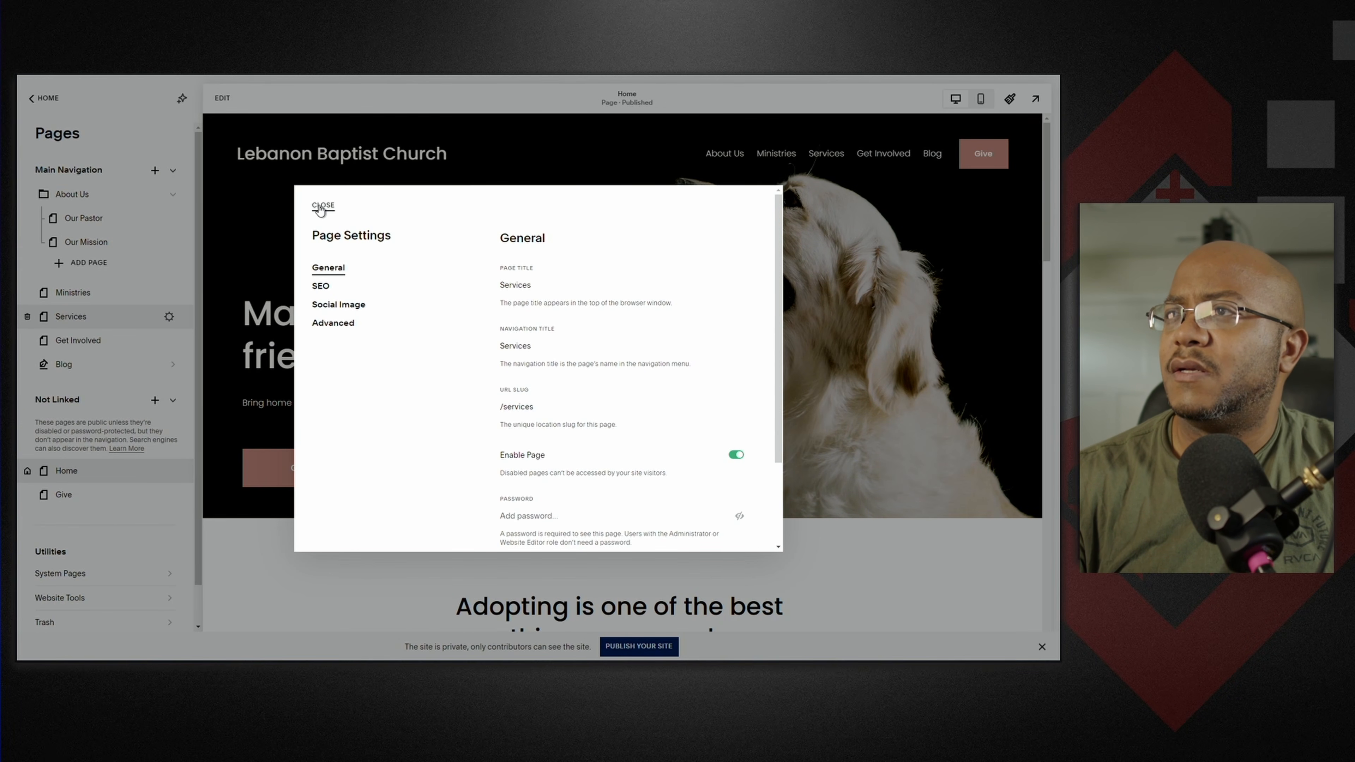
left_click(322, 207)
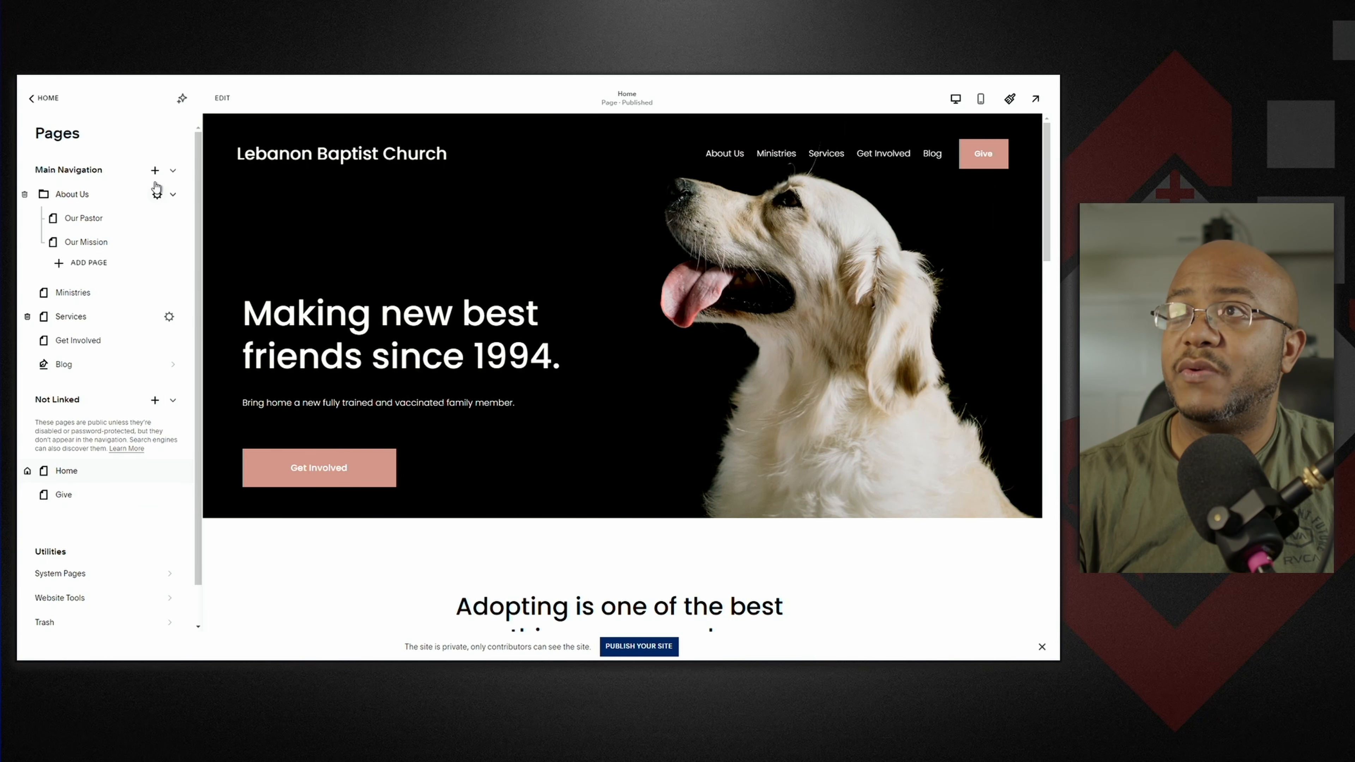
left_click(155, 170)
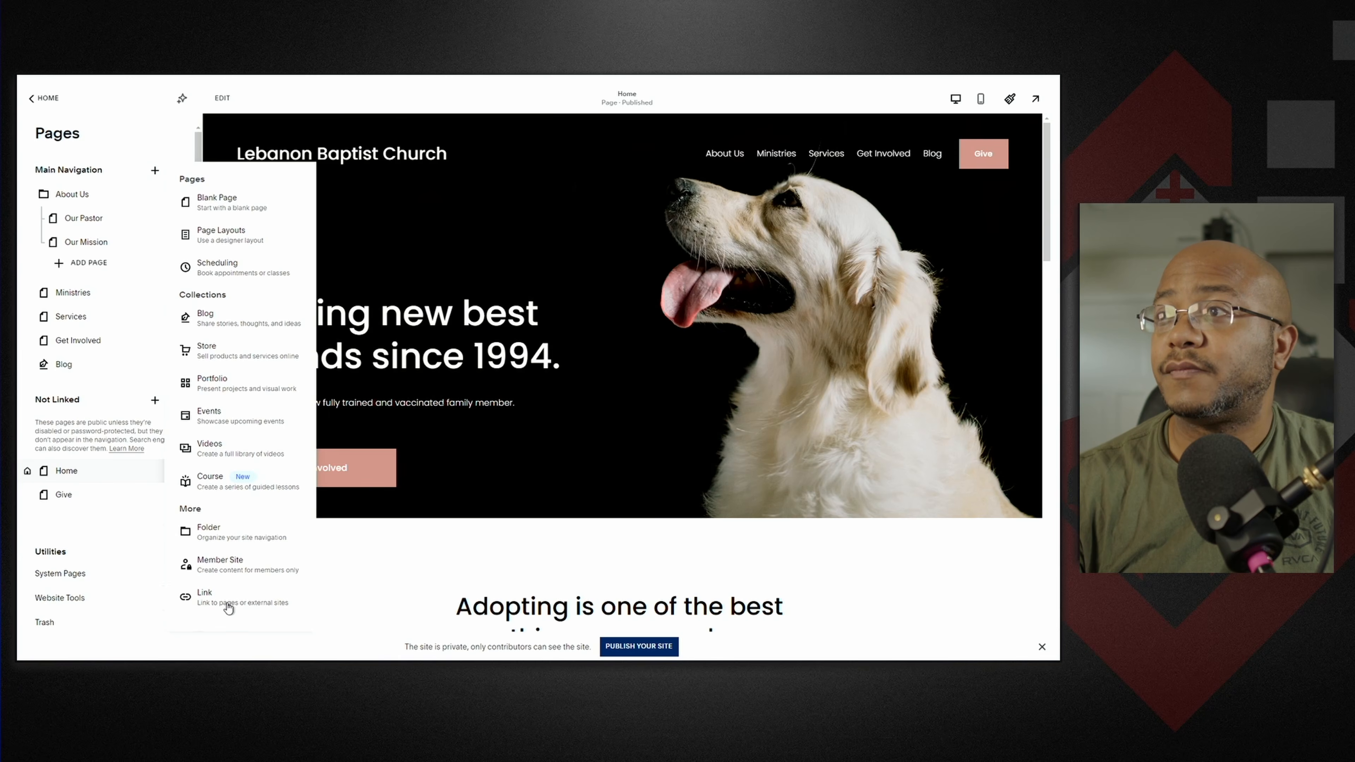
left_click(233, 537)
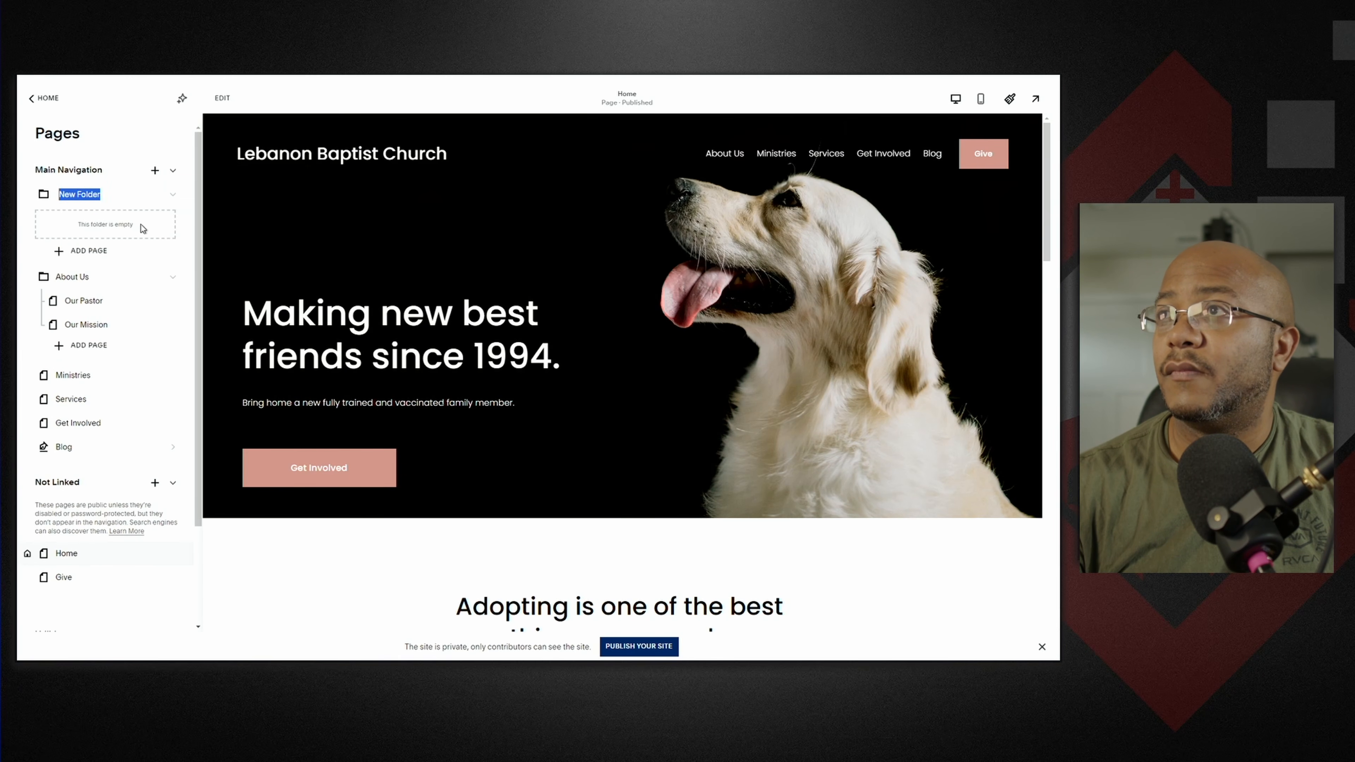
type("Services")
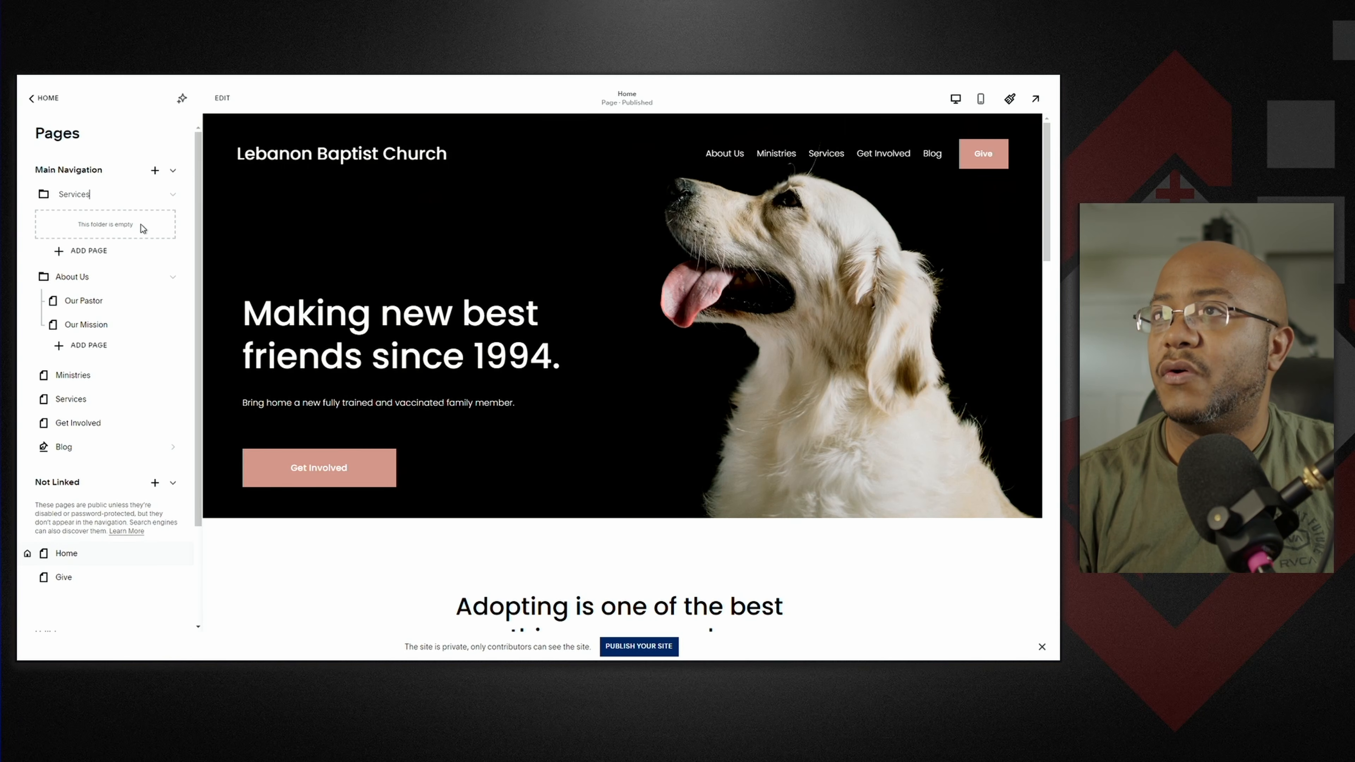
key("ctrl+a")
type("W")
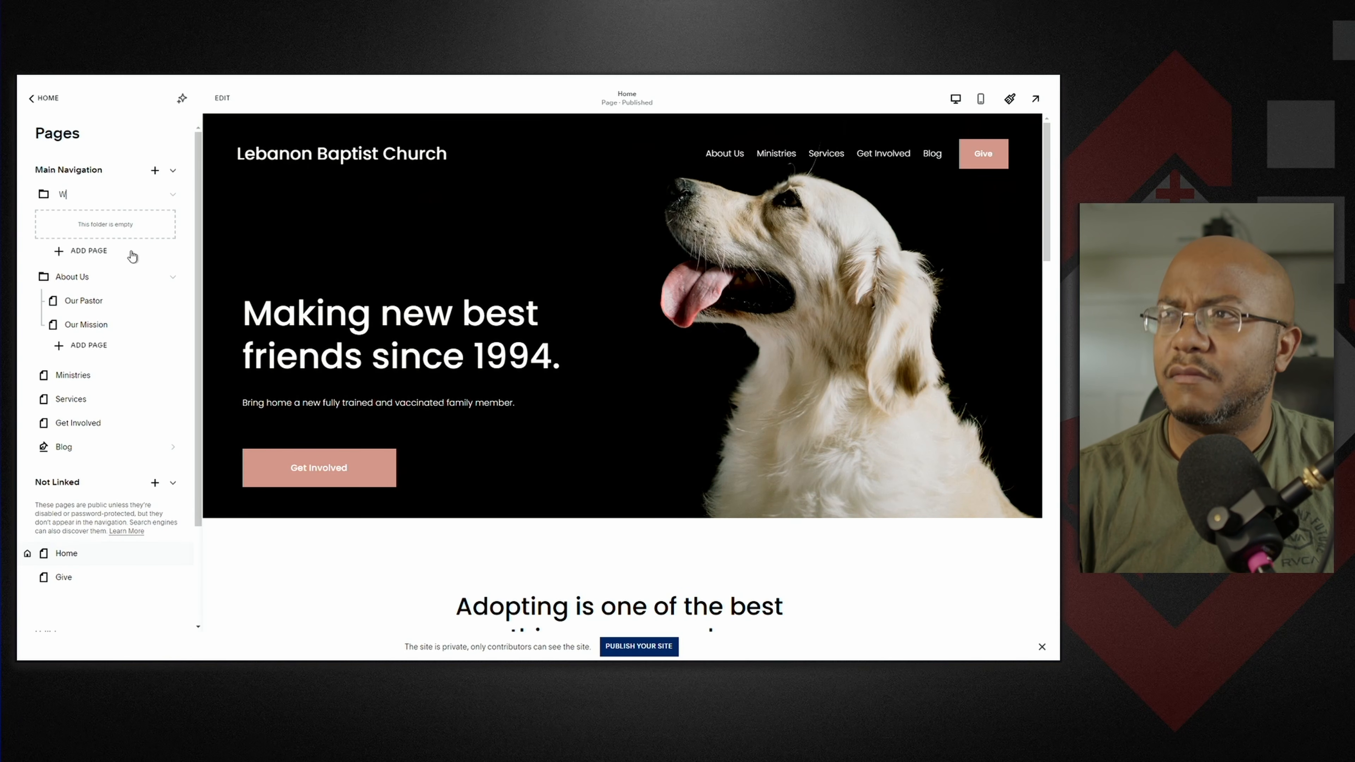
key("Escape")
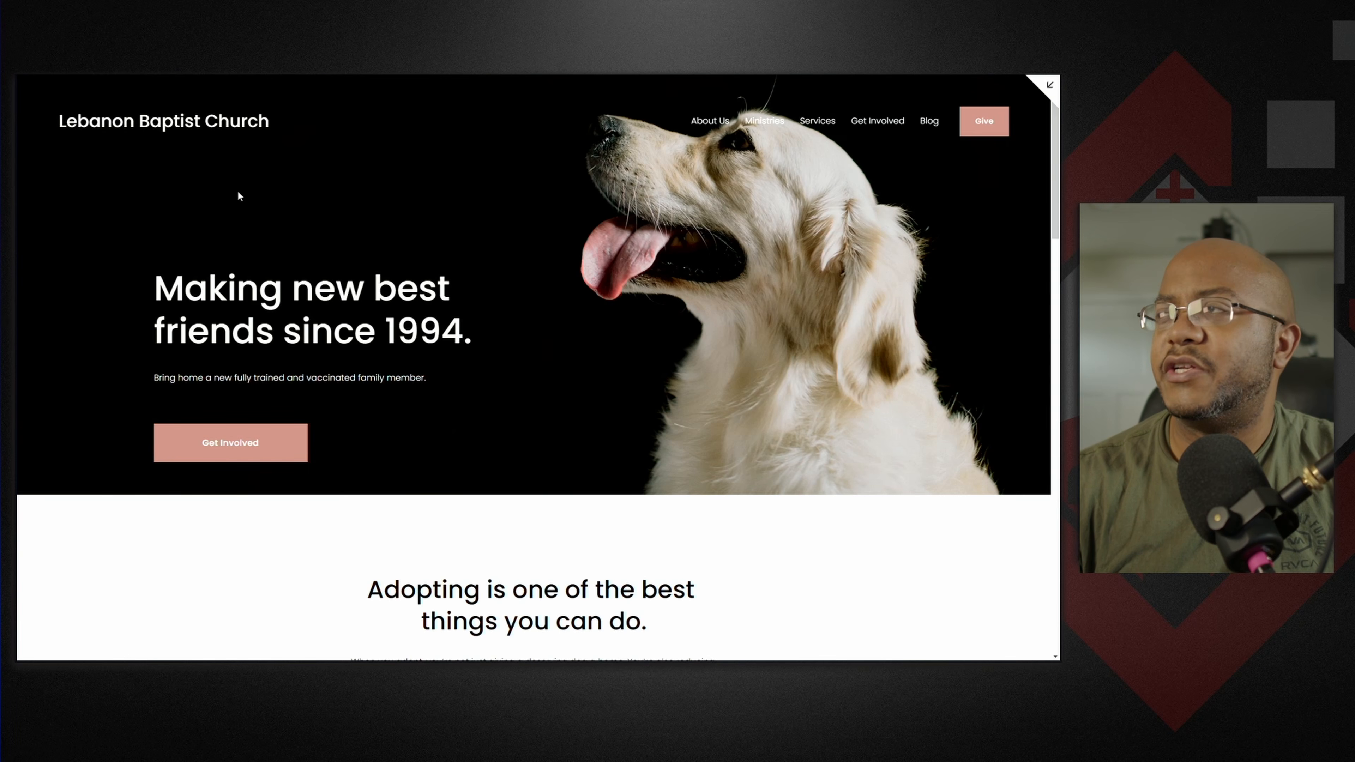
key("Escape")
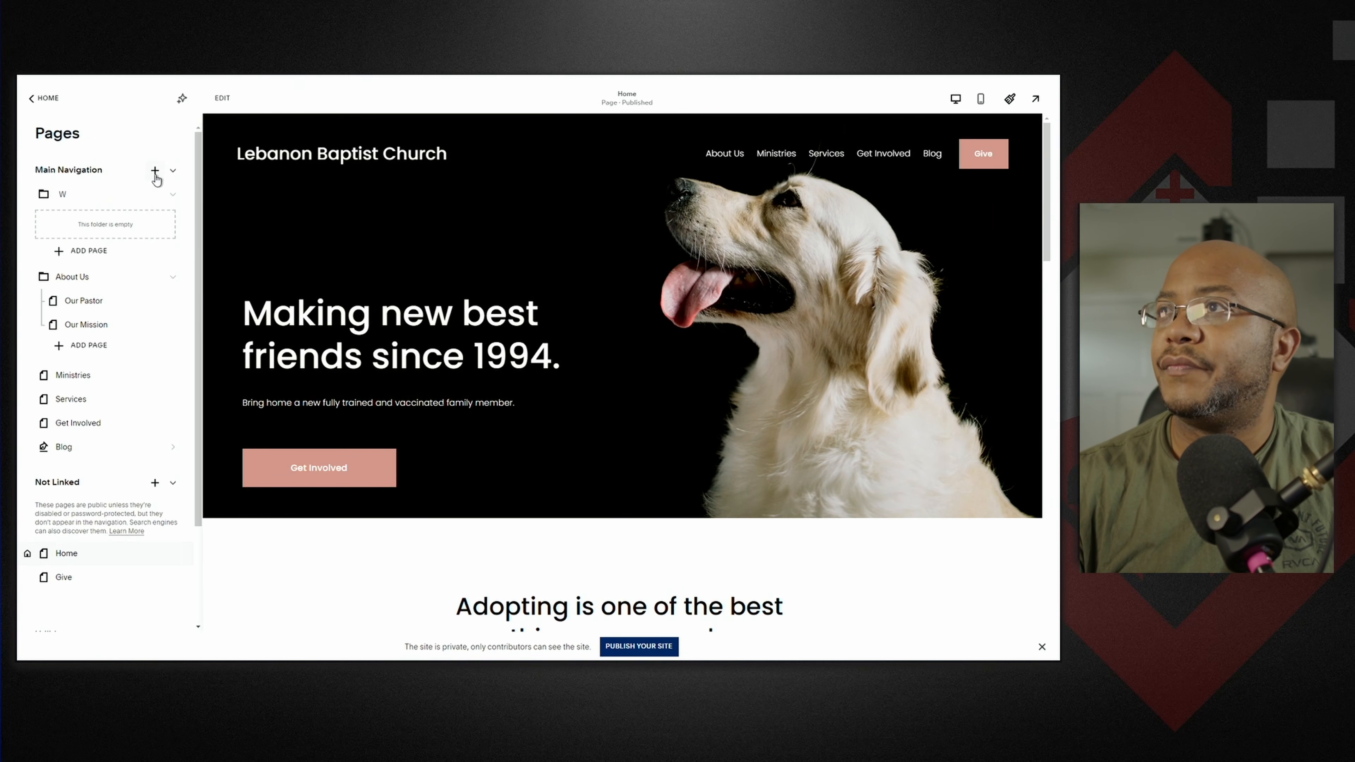
left_click(171, 195)
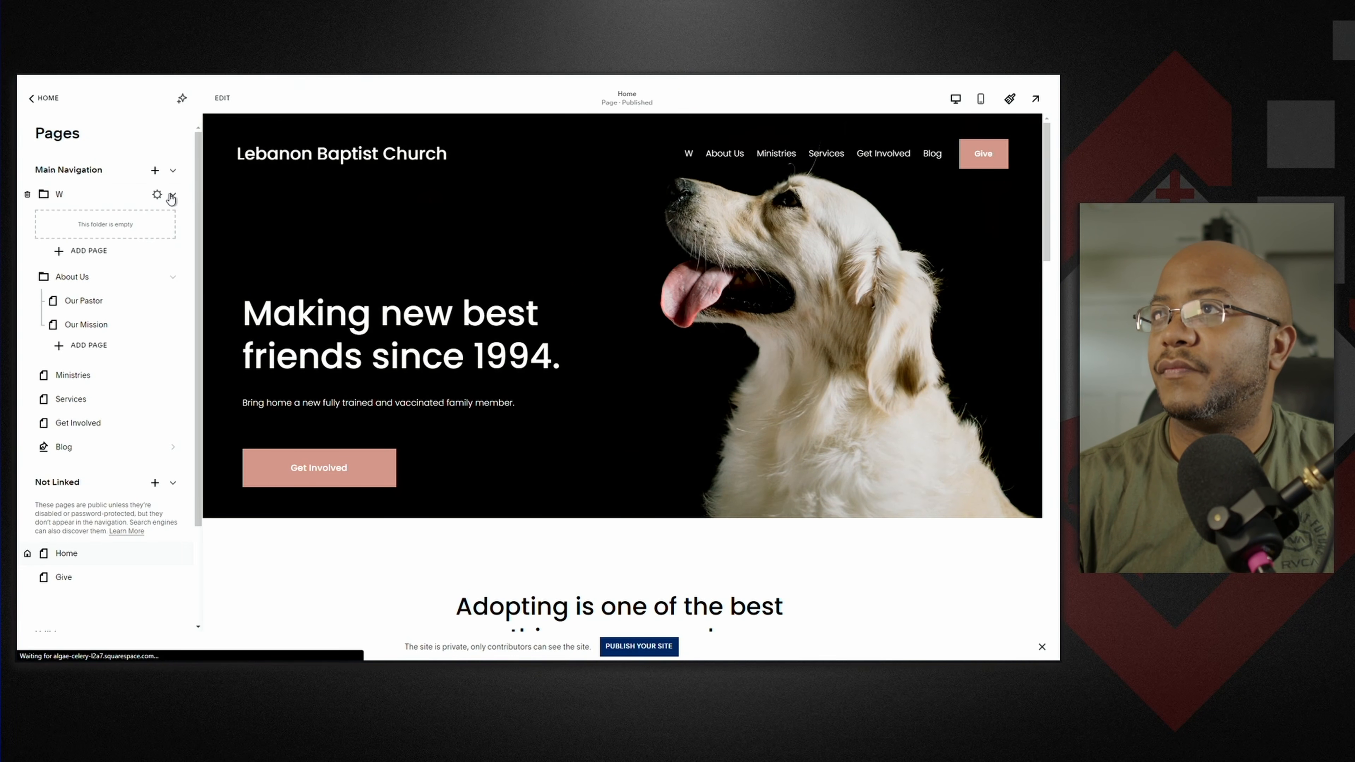
left_click(28, 196)
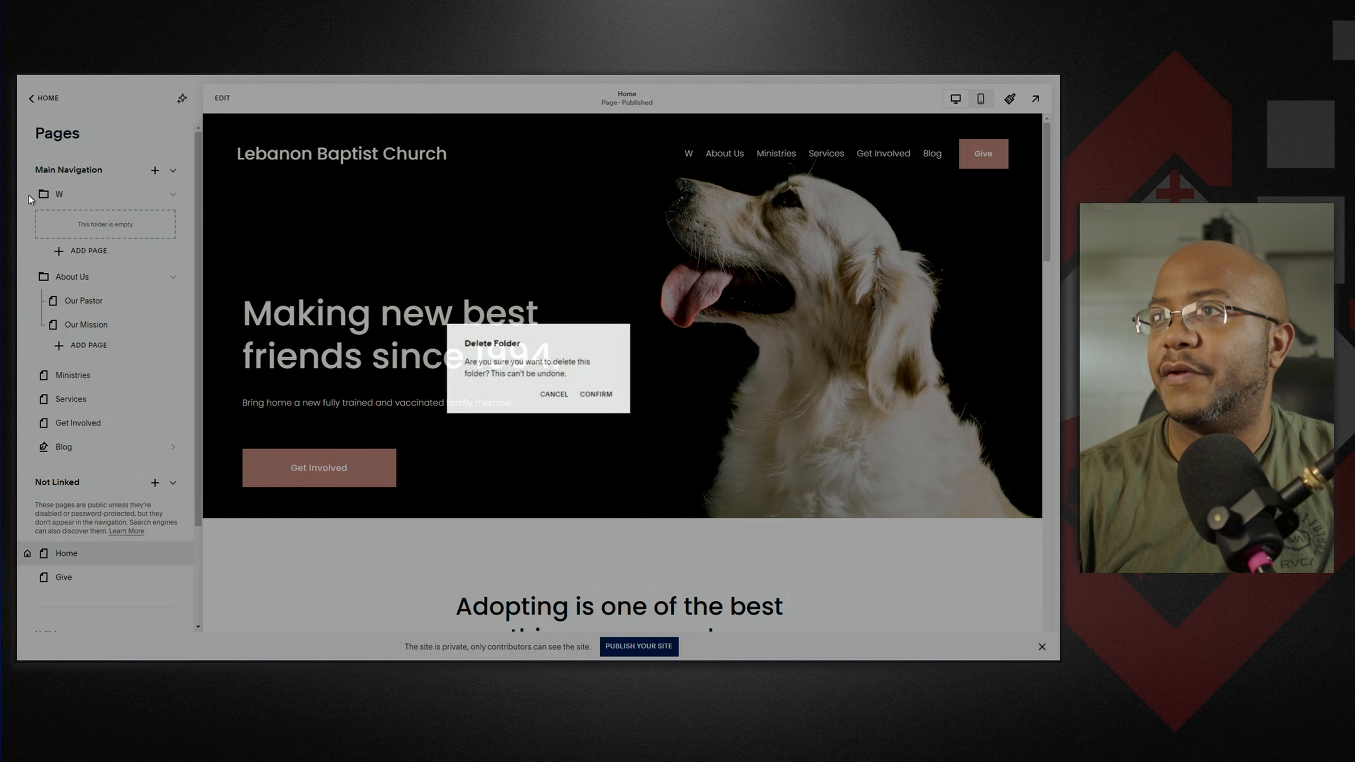
left_click(594, 395)
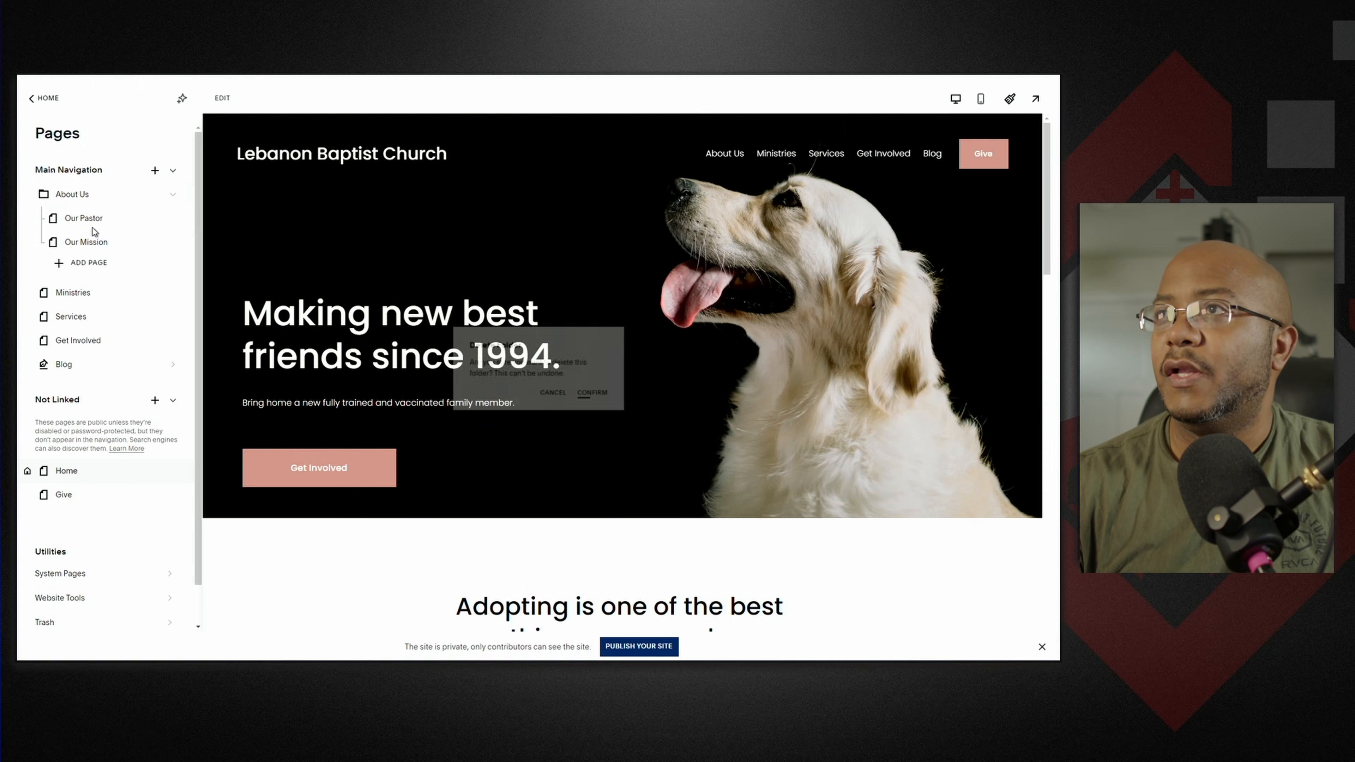
Create a Watch Us link to the church's Facebook page and place it below Ministries.
left_click(154, 171)
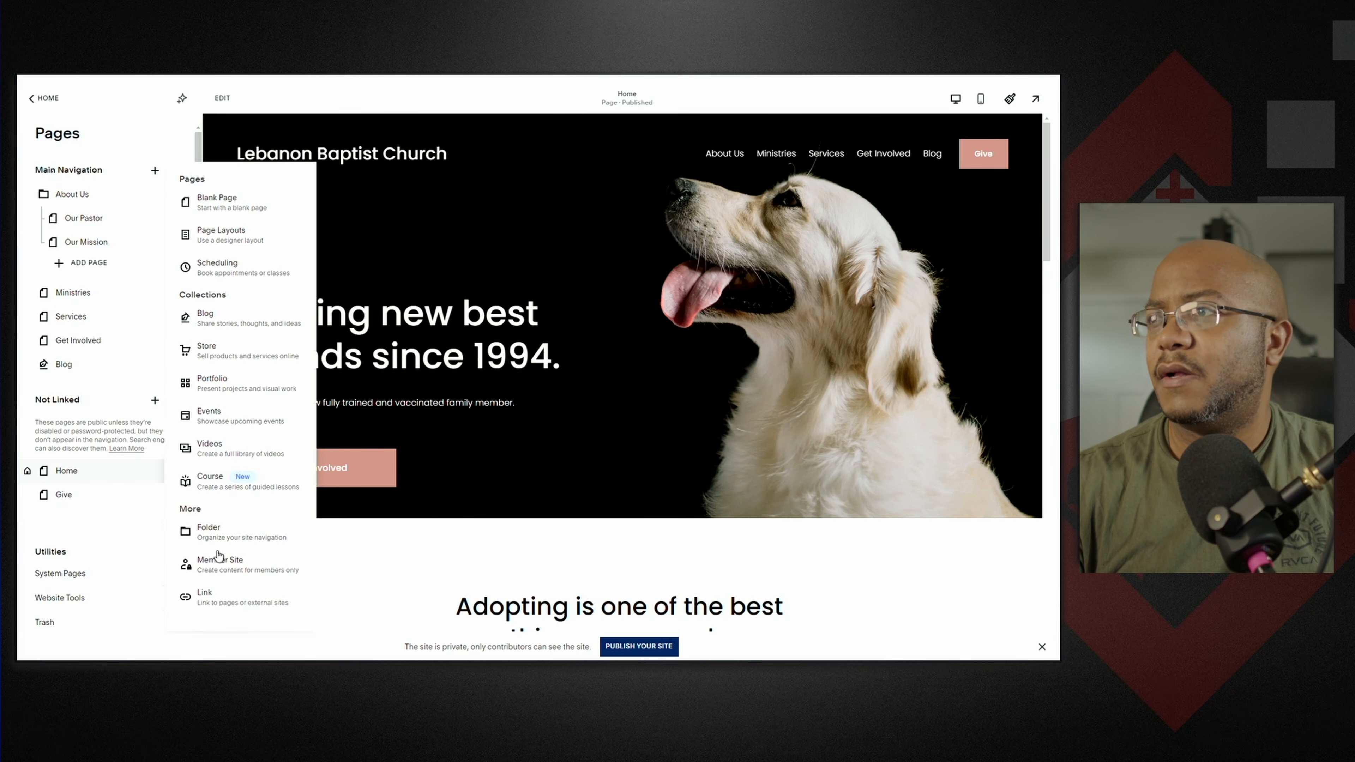
left_click(229, 596)
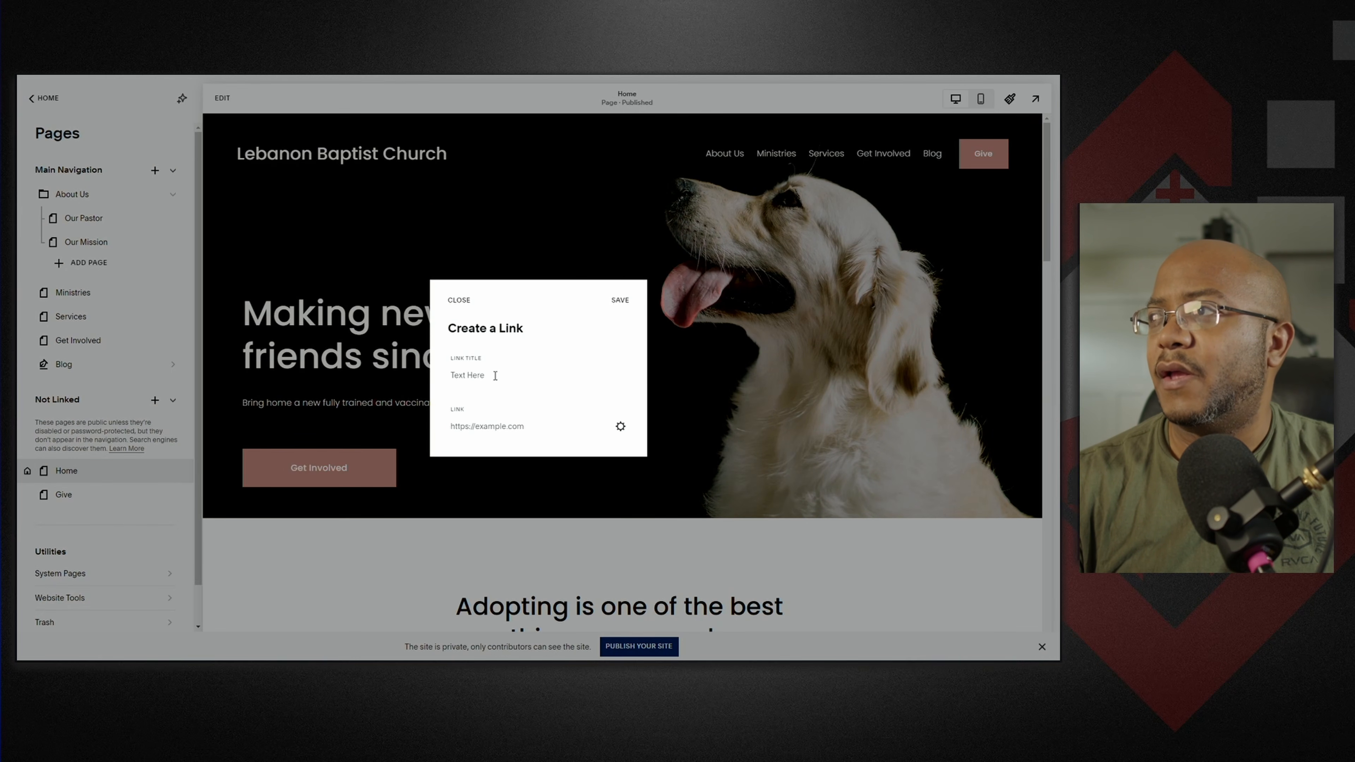
left_click(495, 376)
type("Watch Us")
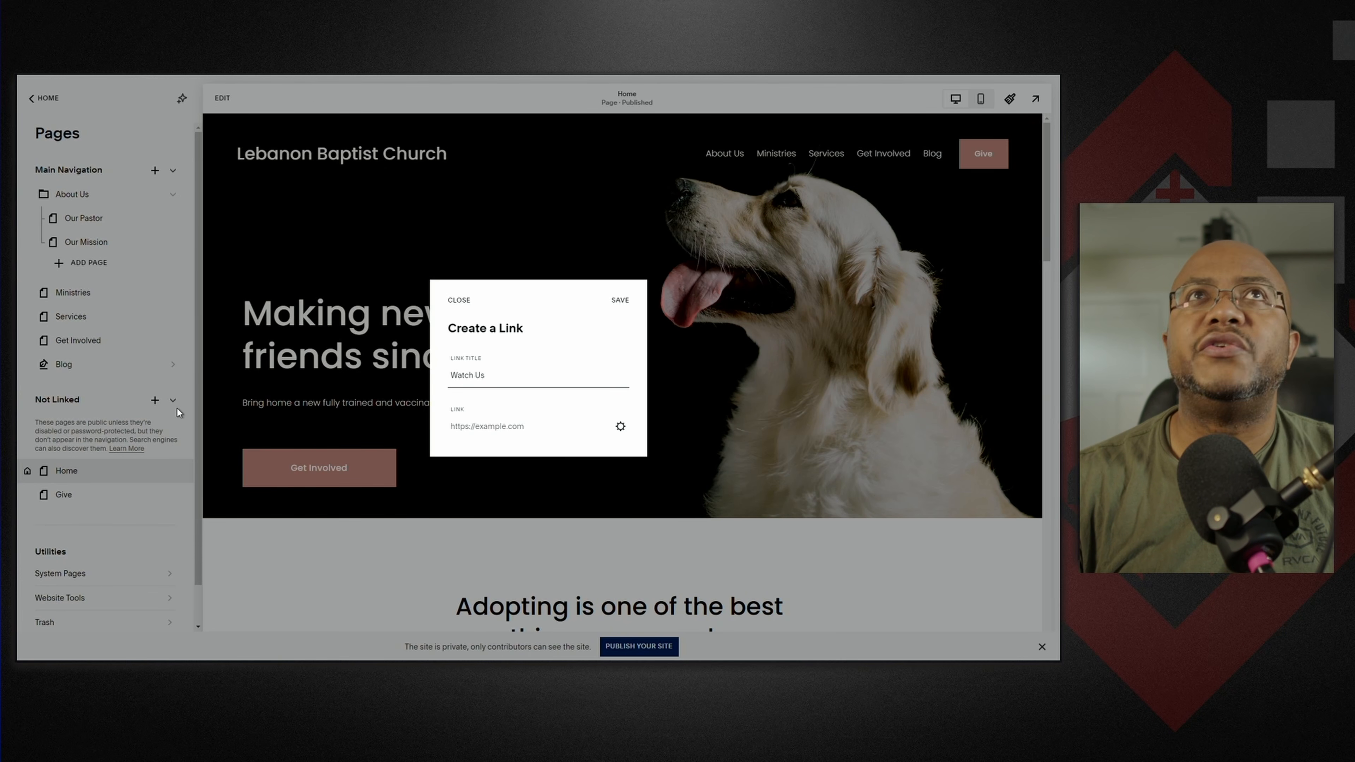
key("Tab")
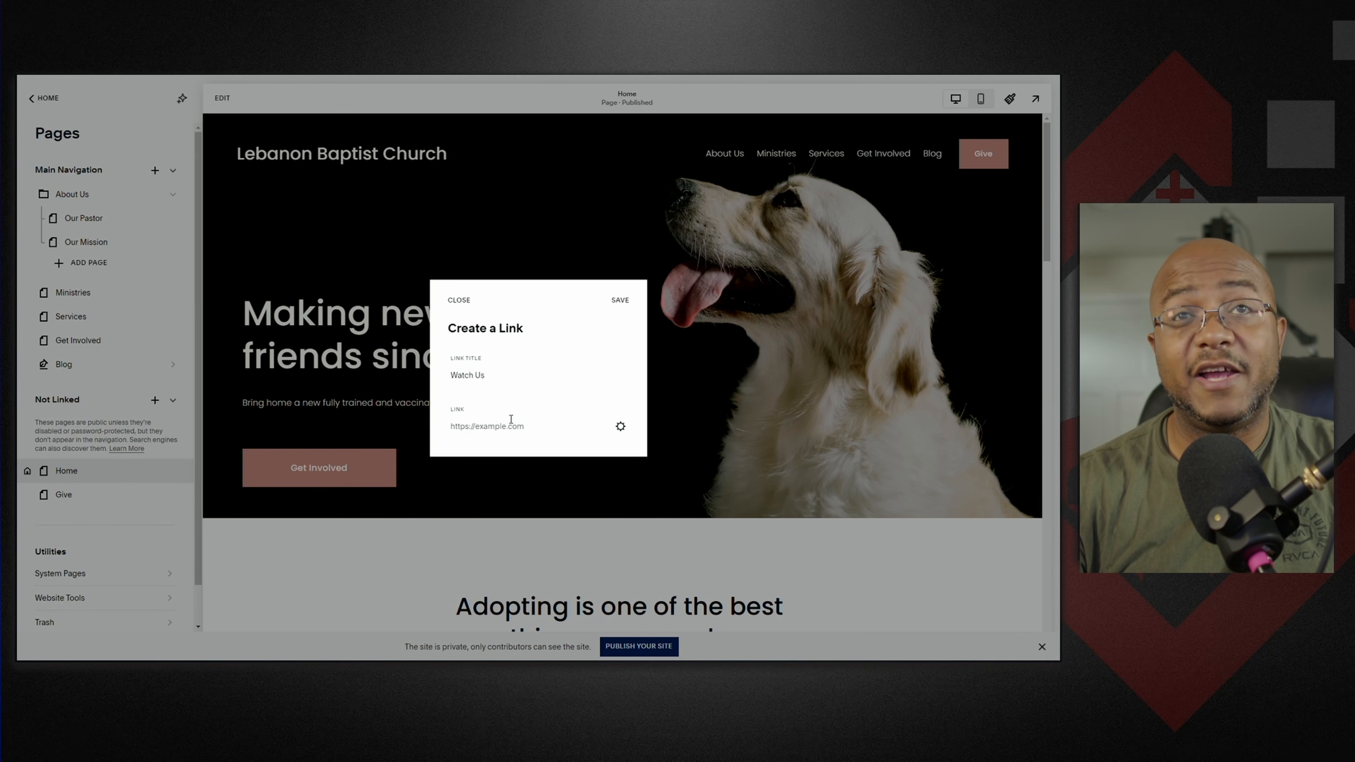
left_click(529, 428)
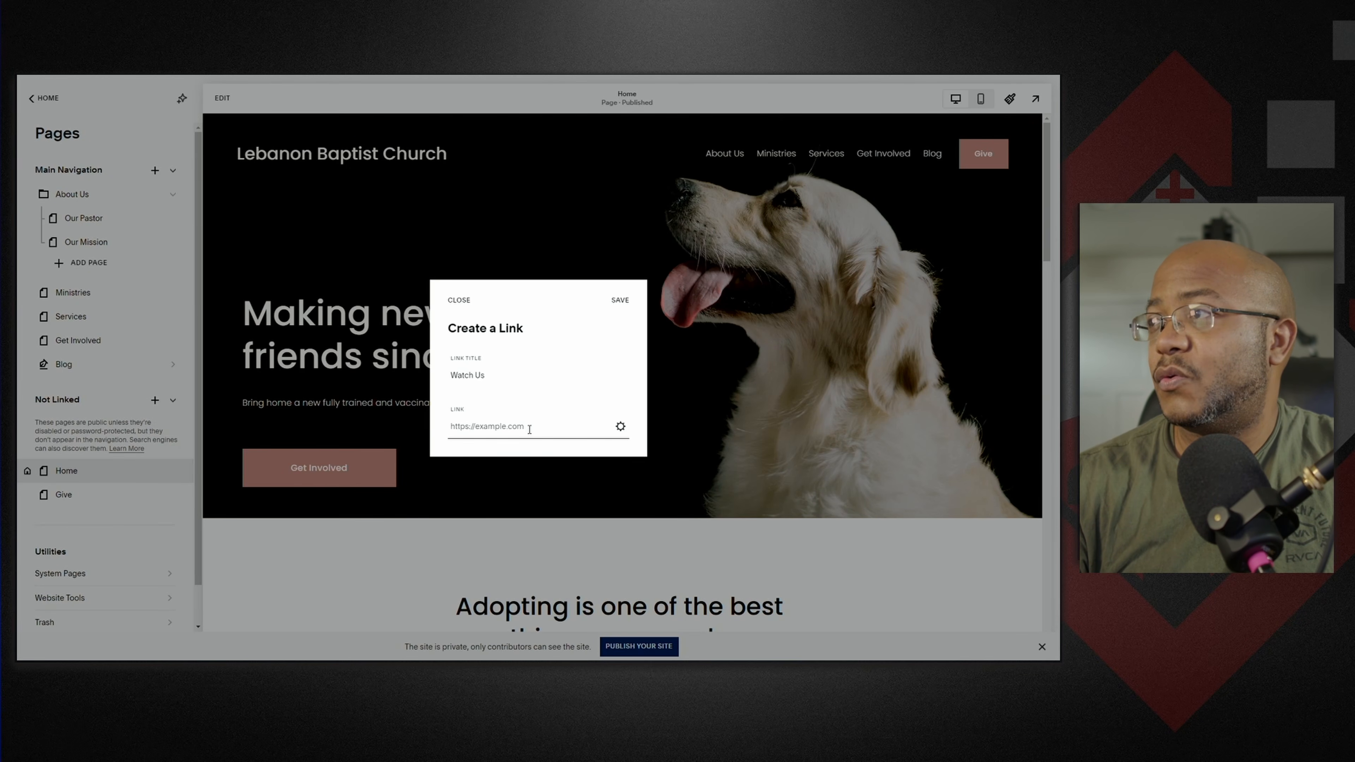
type("https://www.facebook.com/lebanonbcnk")
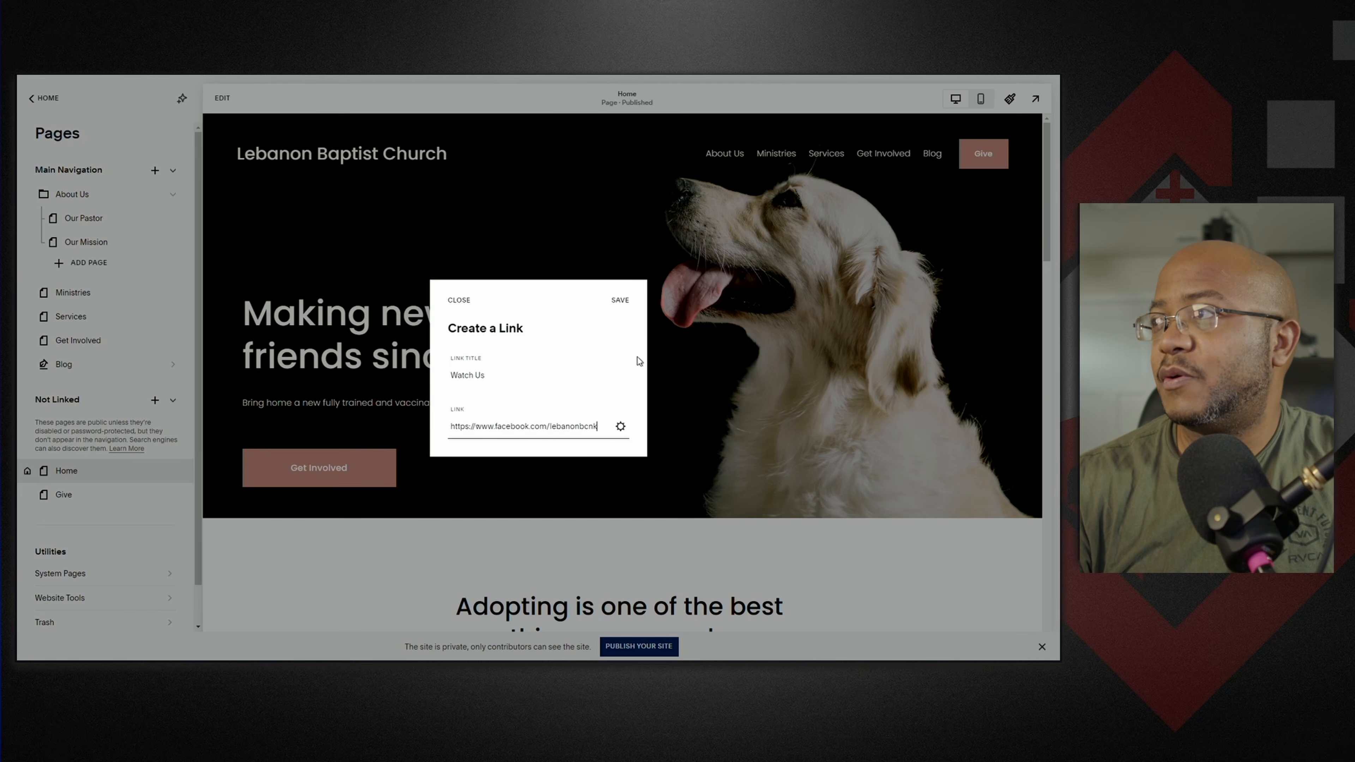
left_click(621, 301)
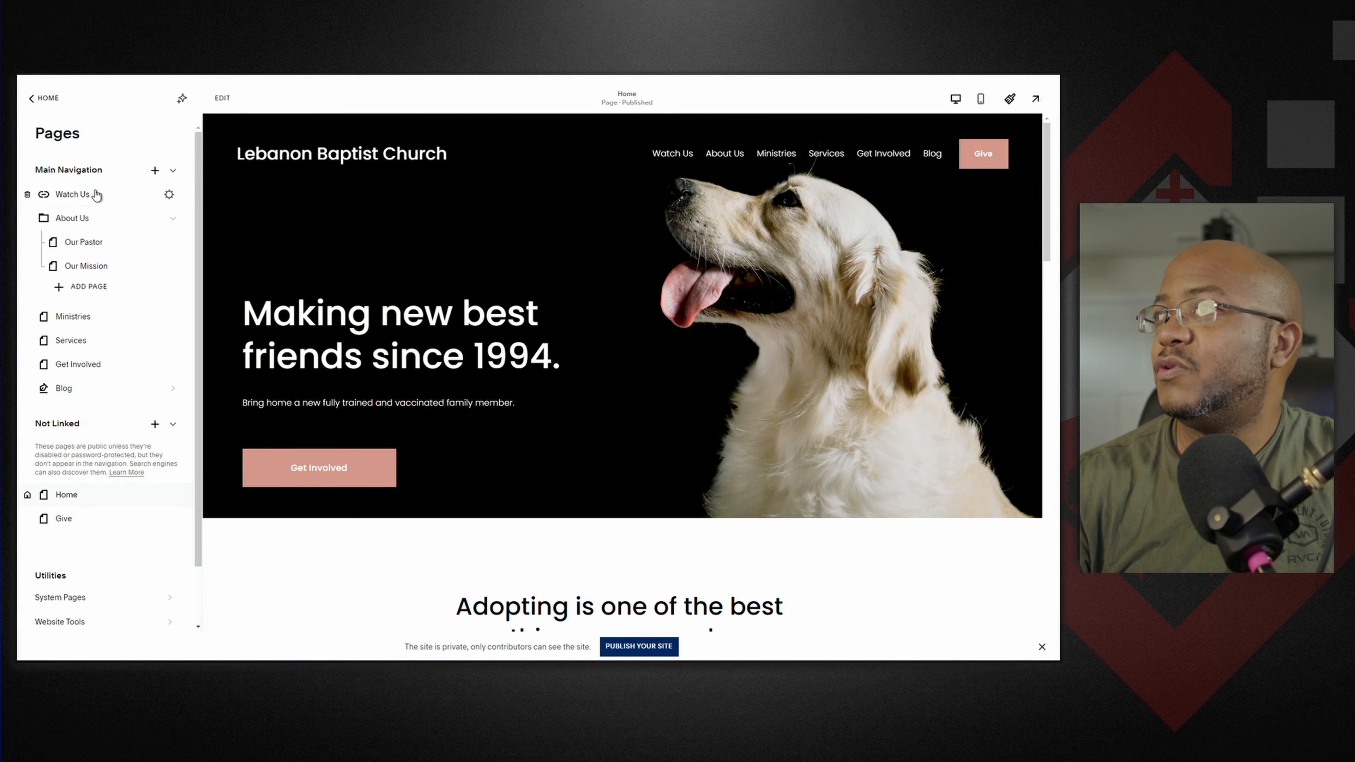
left_click_drag(94, 202, 88, 314)
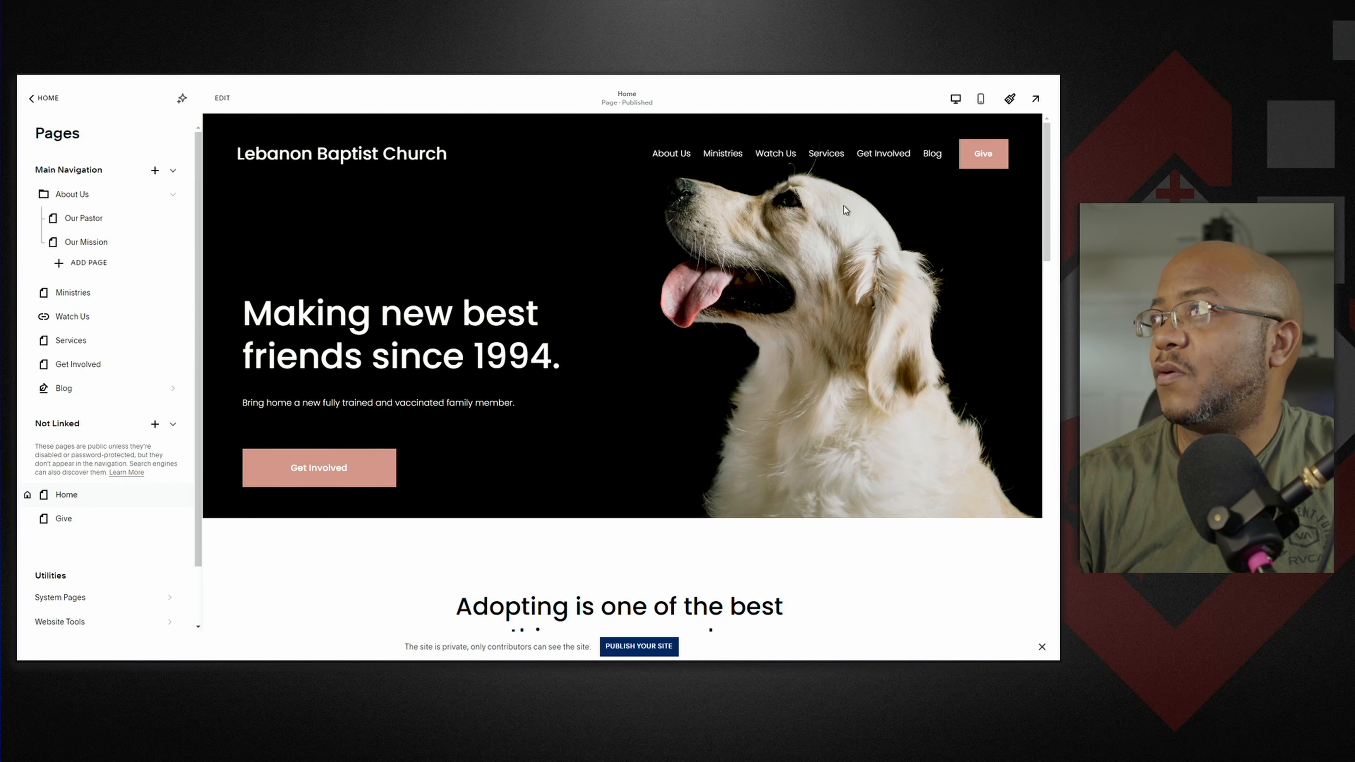
Move Watch Us to the navigation top and move Services and Get Involved into Not Linked.
left_click_drag(82, 316, 85, 189)
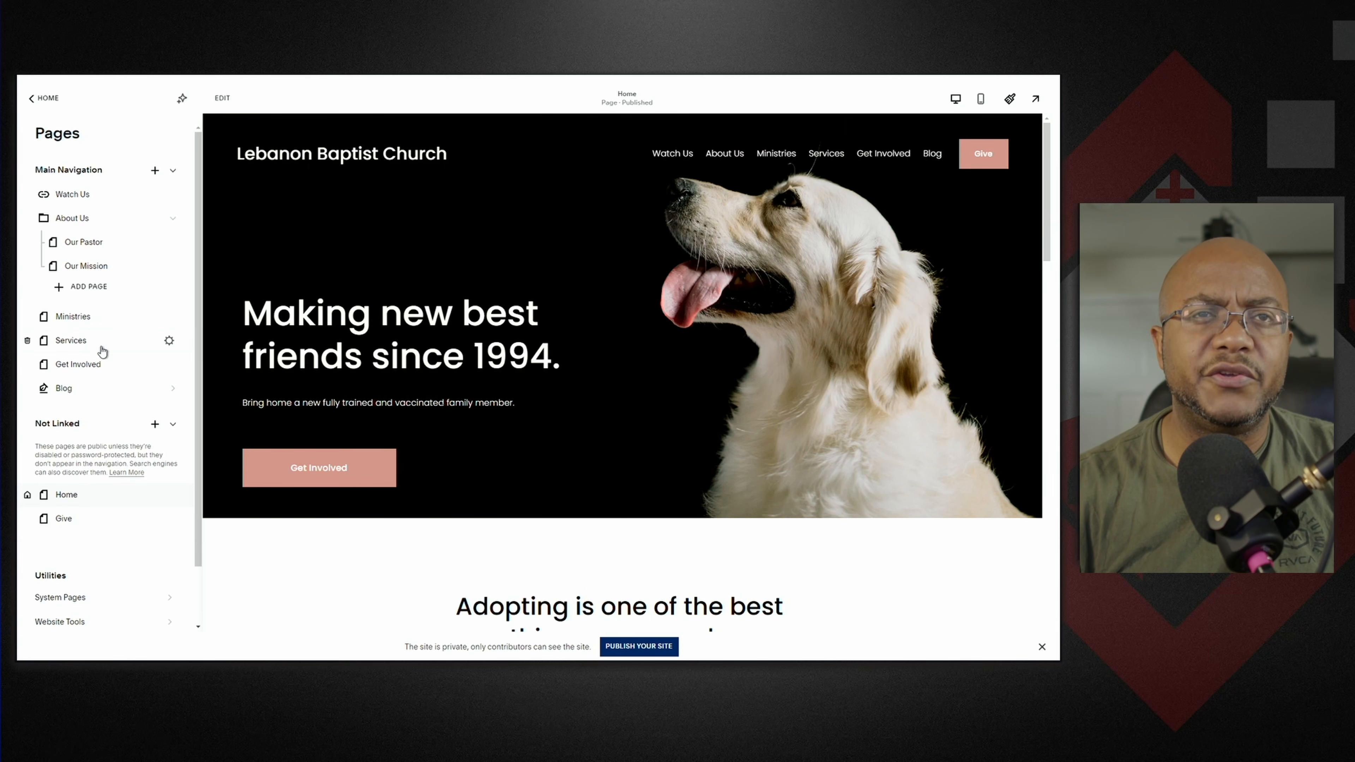
left_click_drag(103, 346, 101, 476)
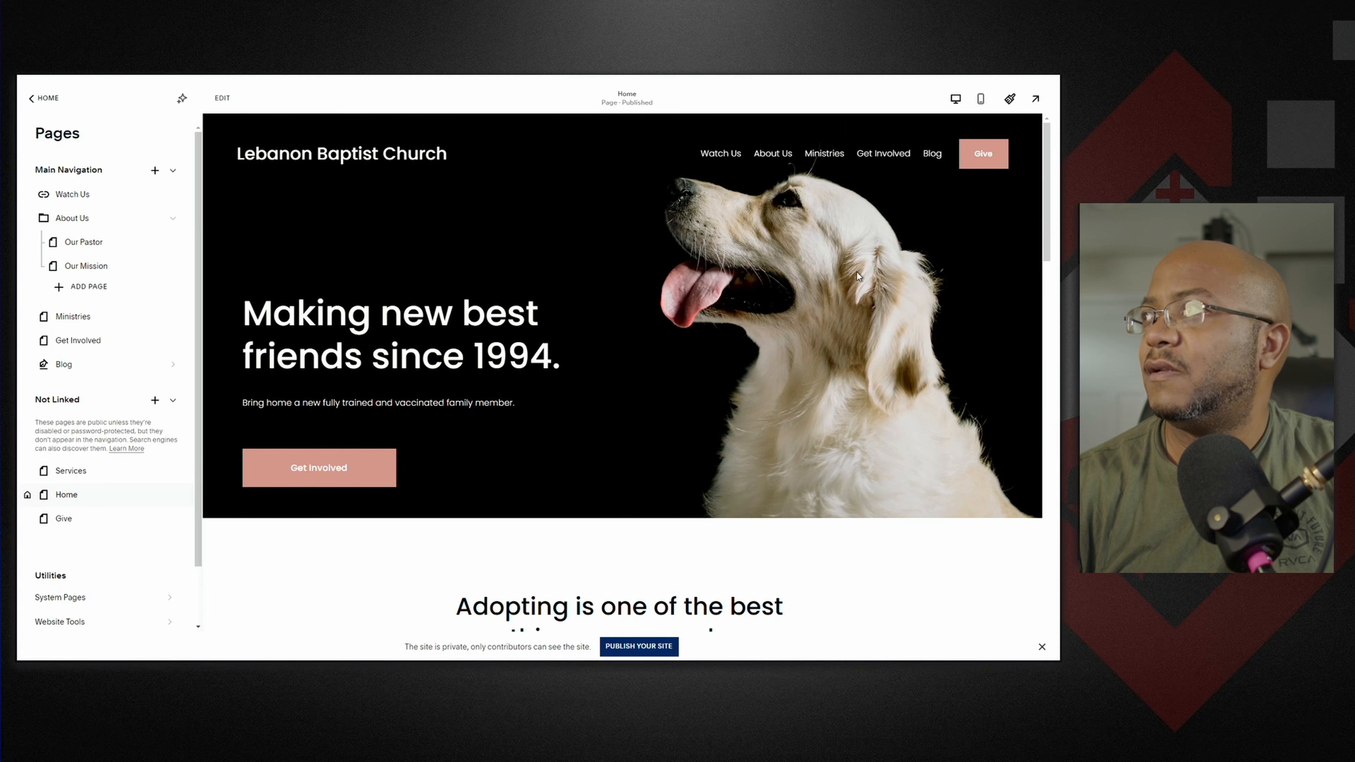
left_click_drag(94, 342, 91, 450)
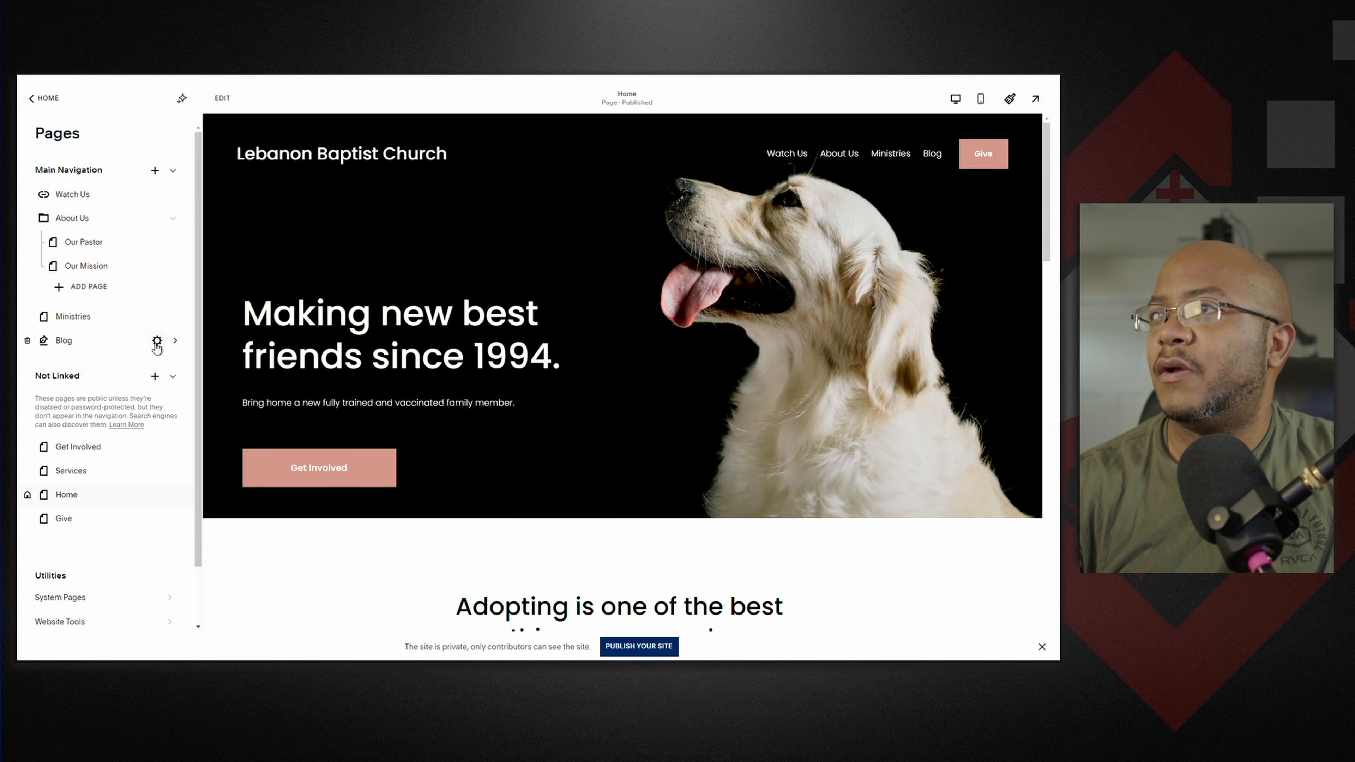
Set the Blog page's title and navigation title to News and its URL slug to news.
left_click(156, 341)
double_click(529, 294)
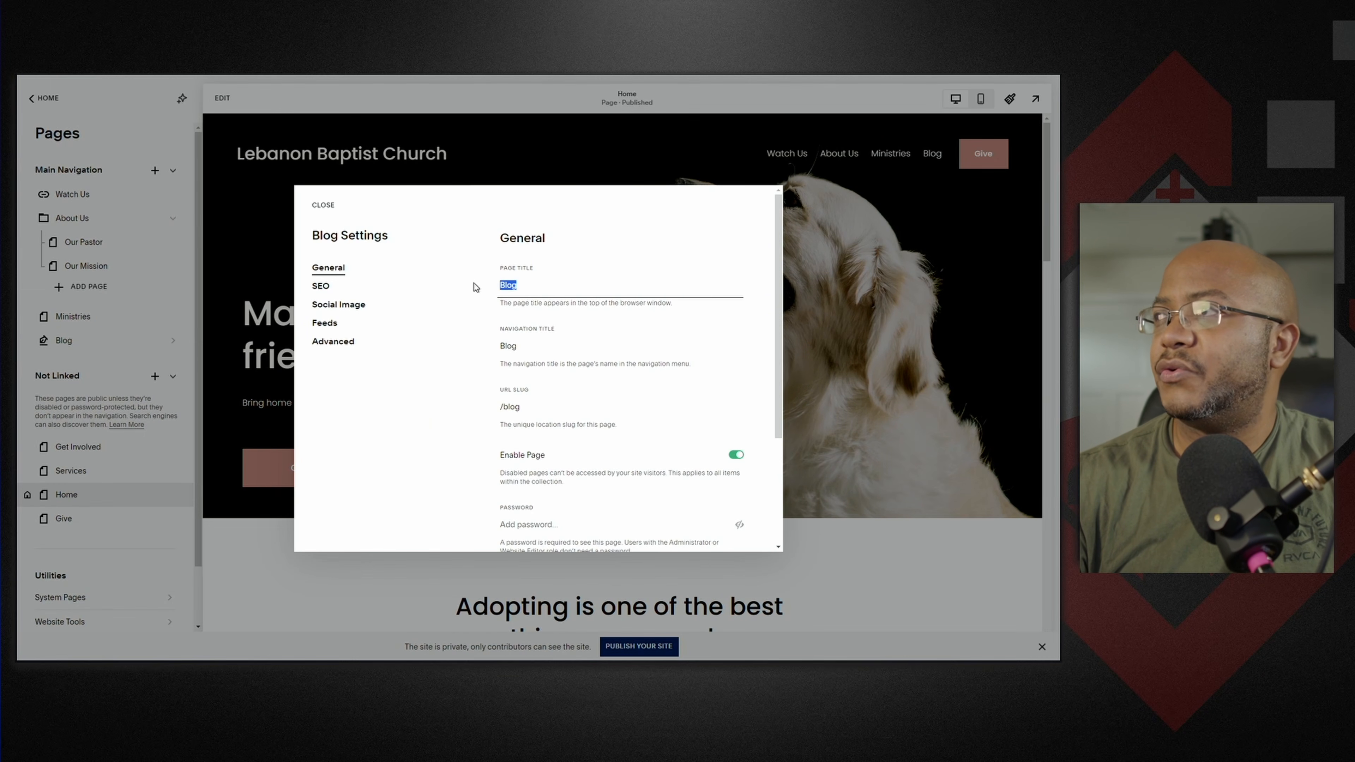
type("News")
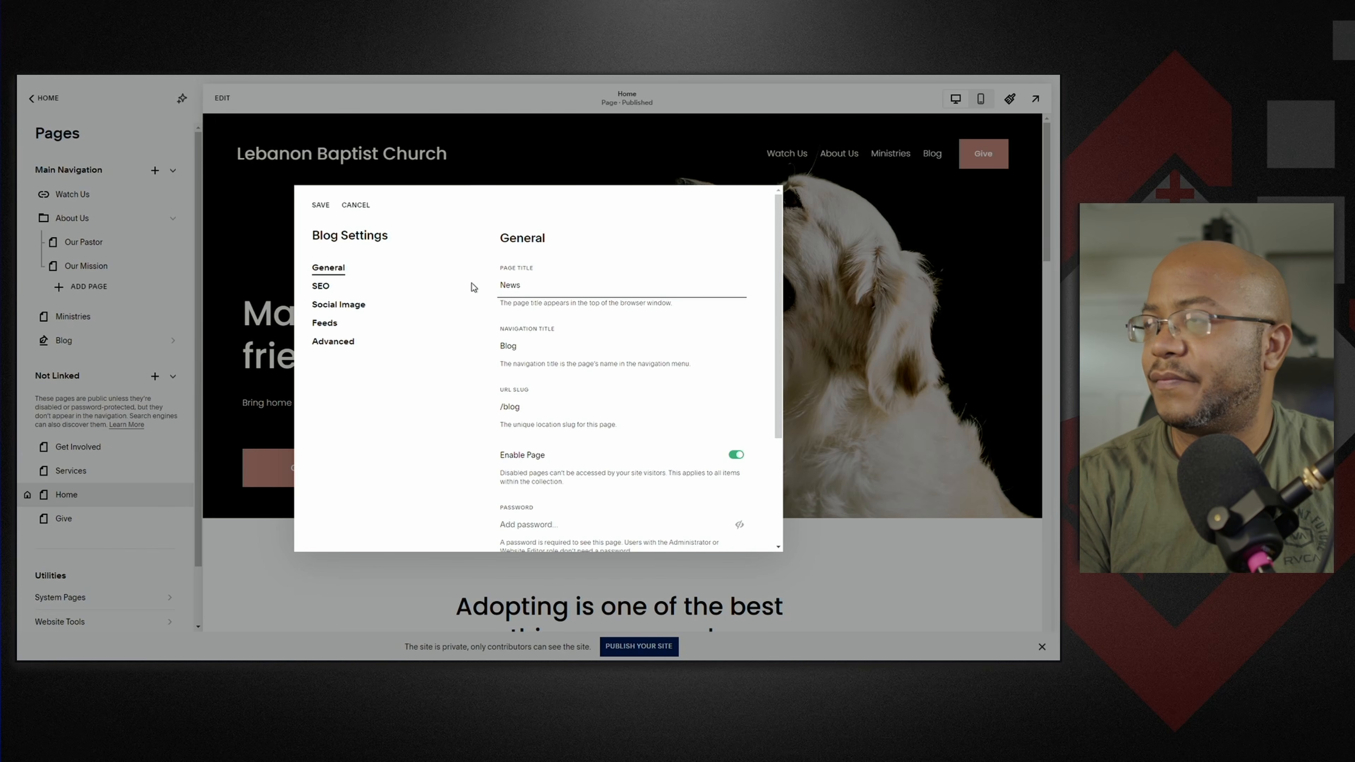
key("Tab")
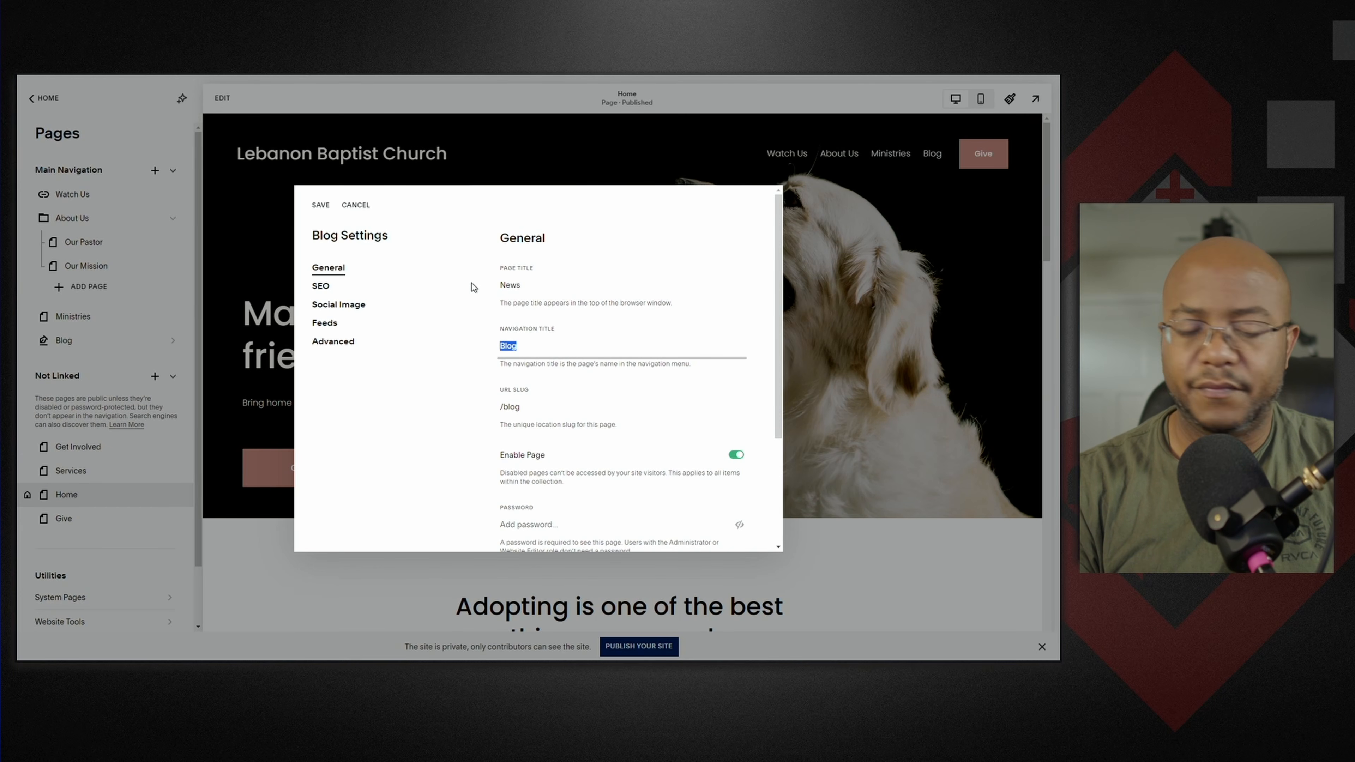
type("News")
key("Tab")
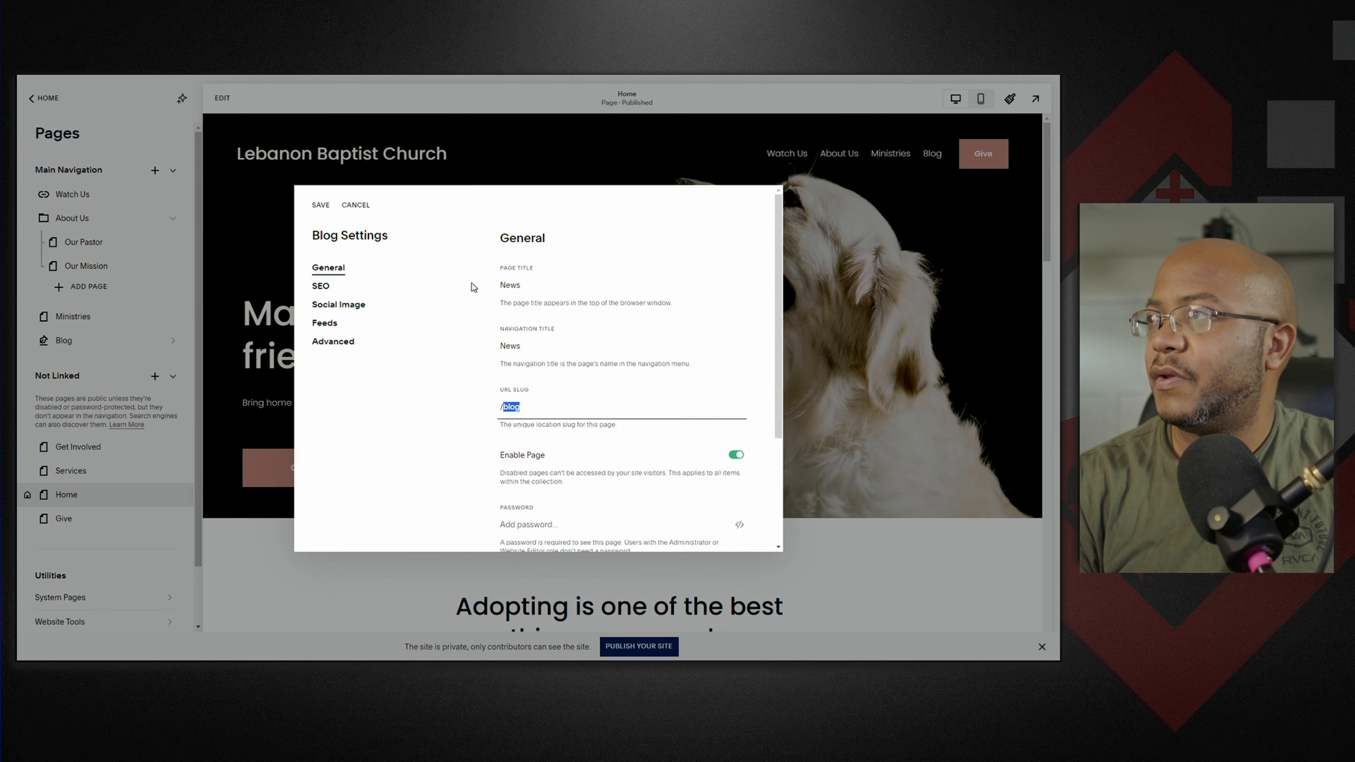
type("news")
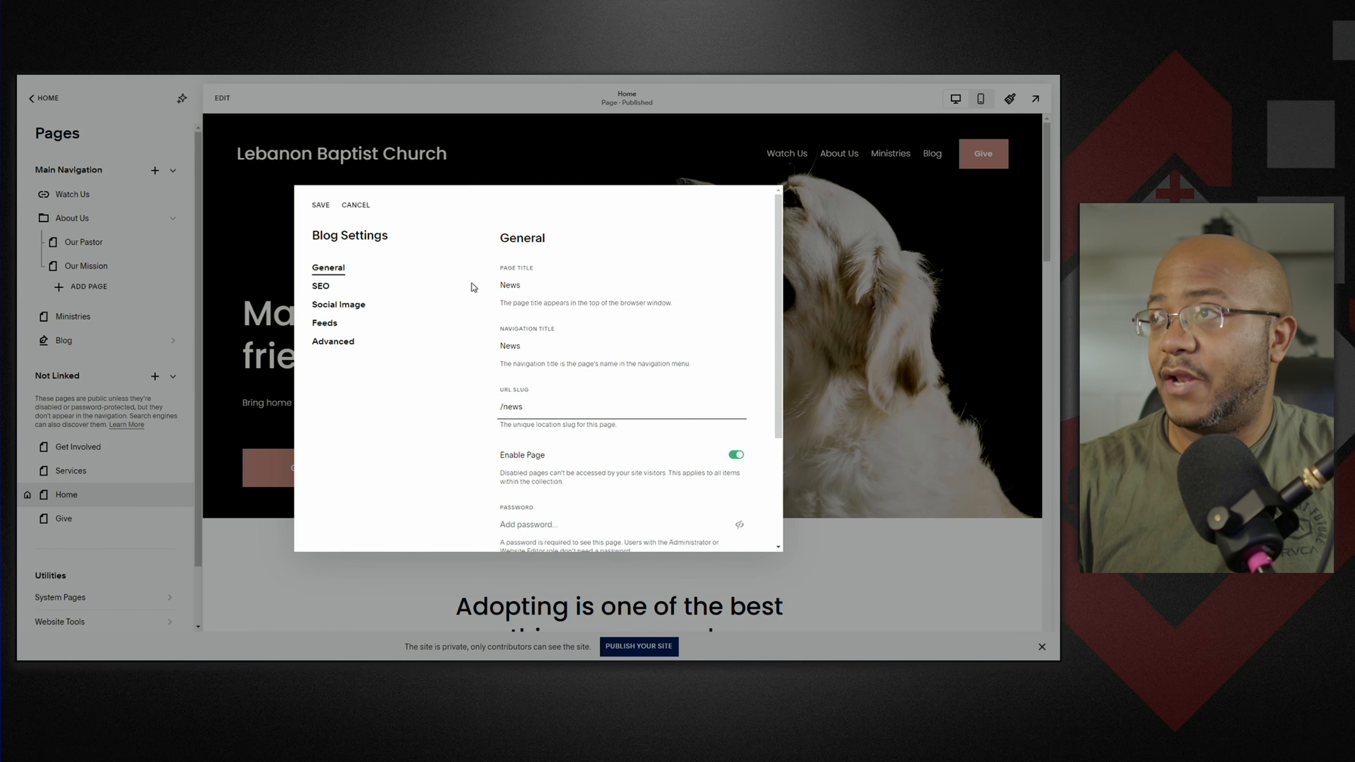
scroll(675, 408, "down", 3)
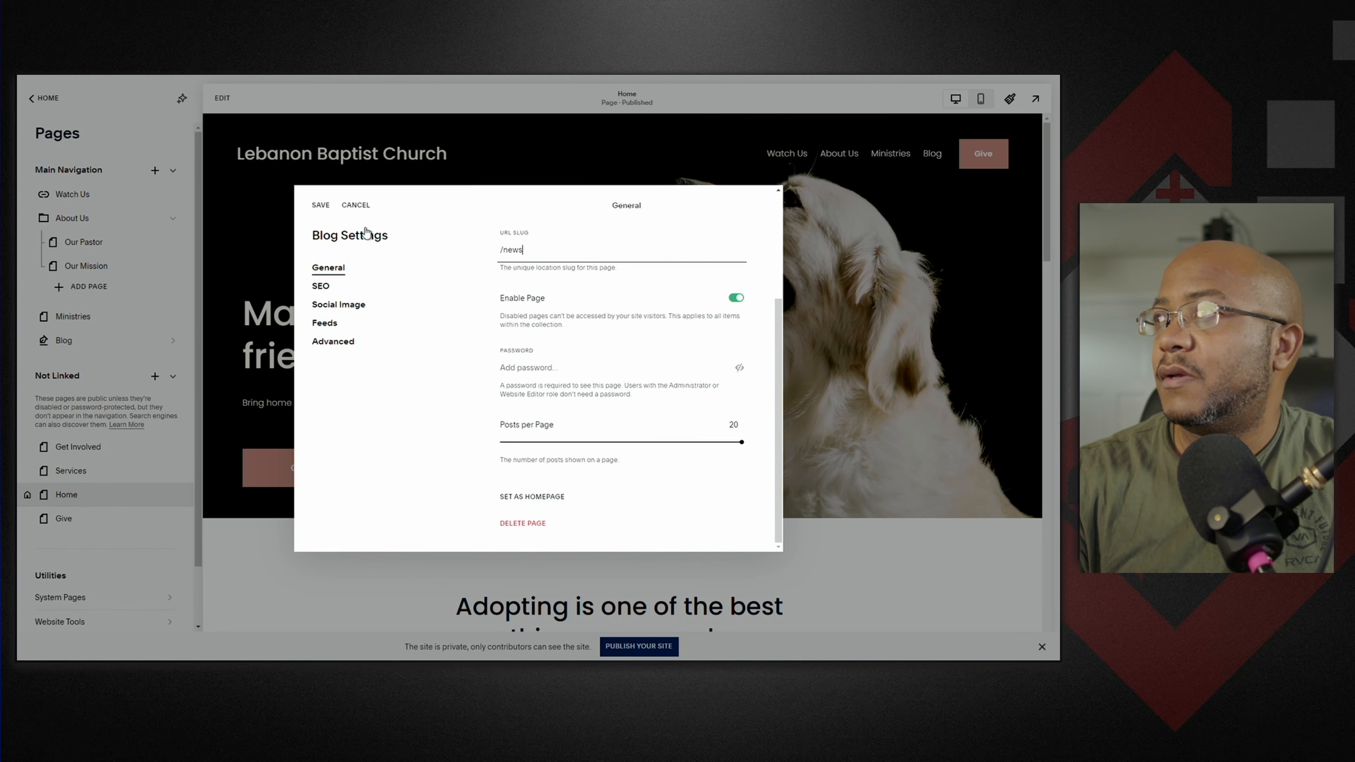
left_click(321, 205)
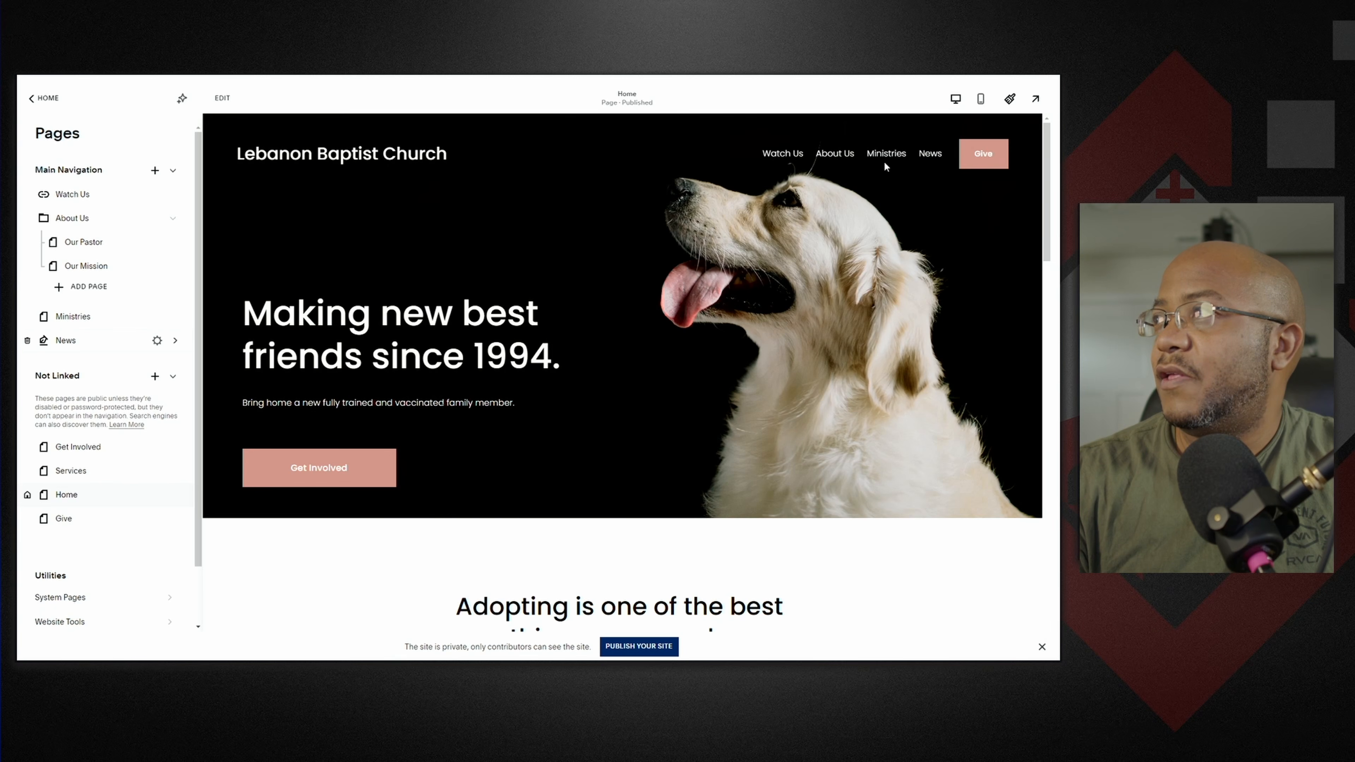
Create a blank Calendar page after News in Main Navigation, then return to Home.
left_click(155, 172)
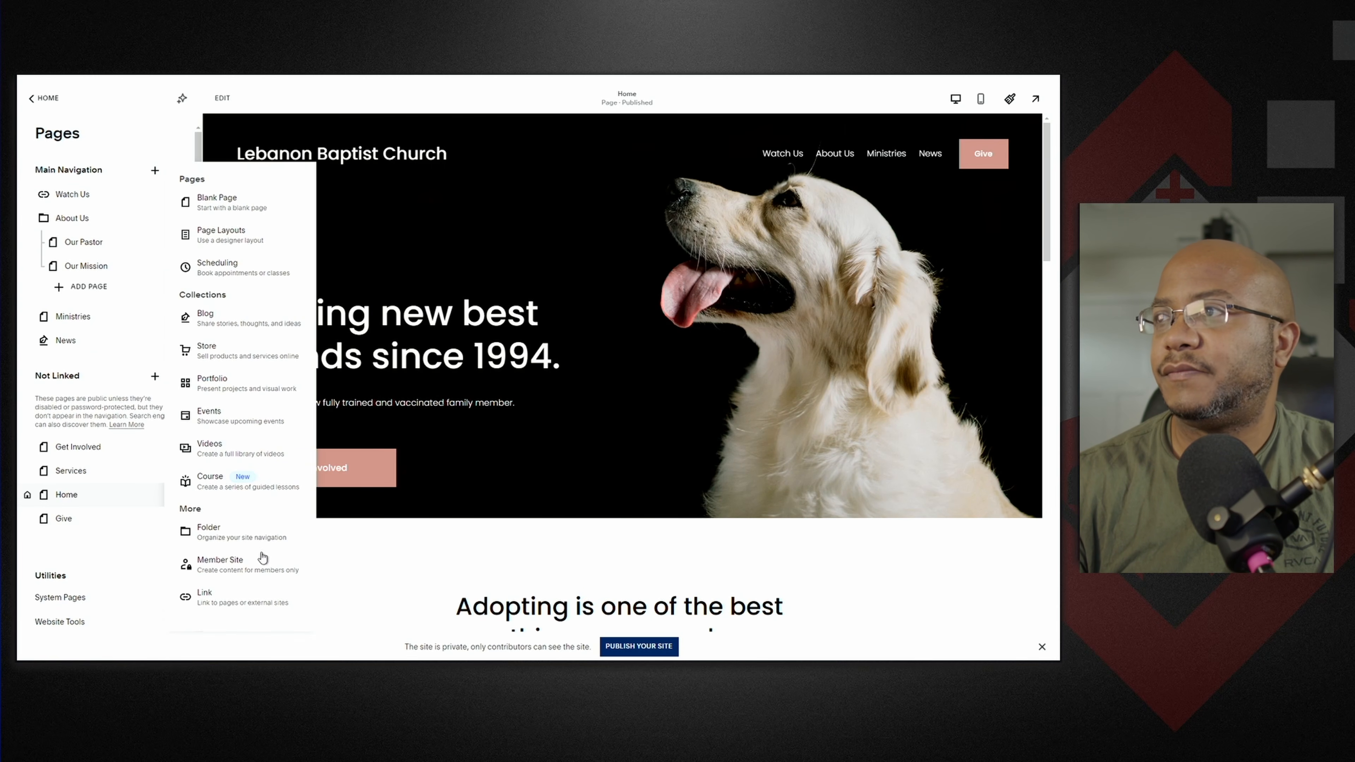
left_click(223, 206)
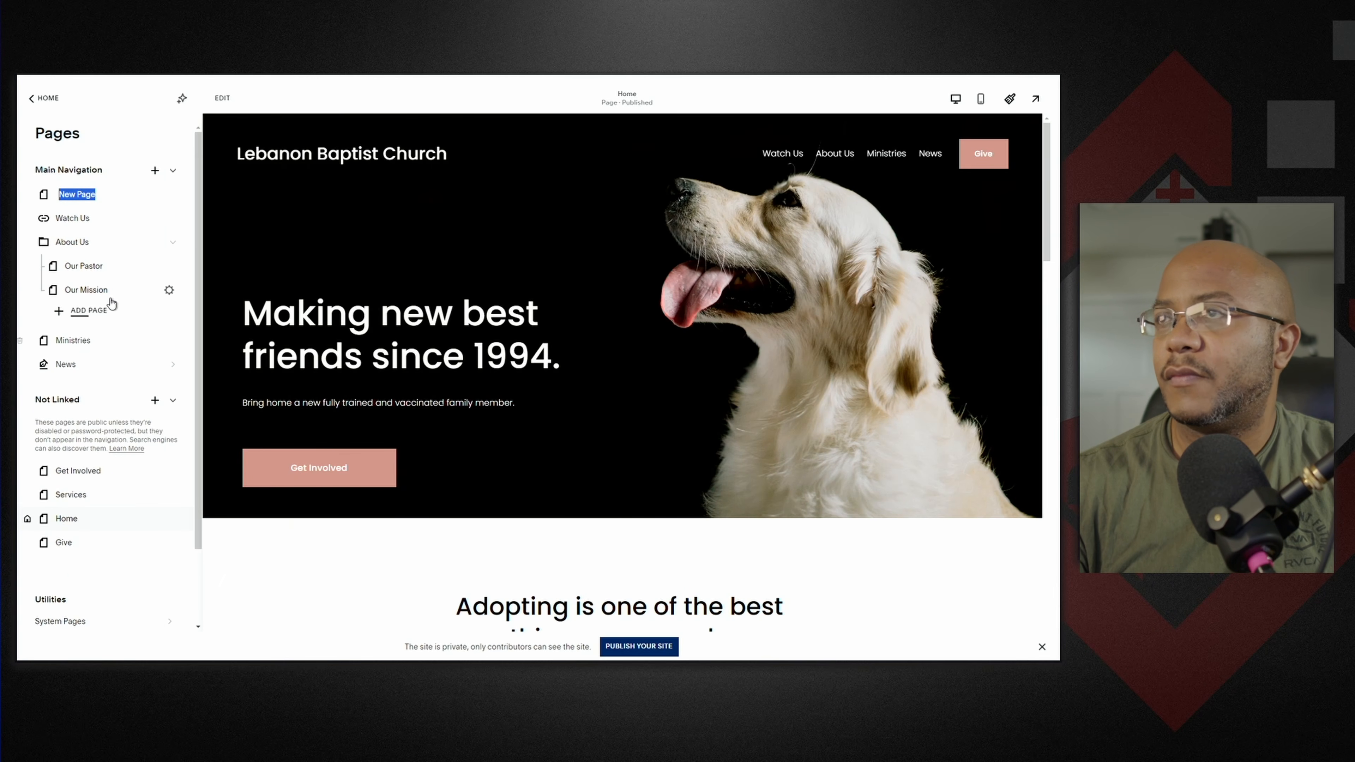
type("Calendar")
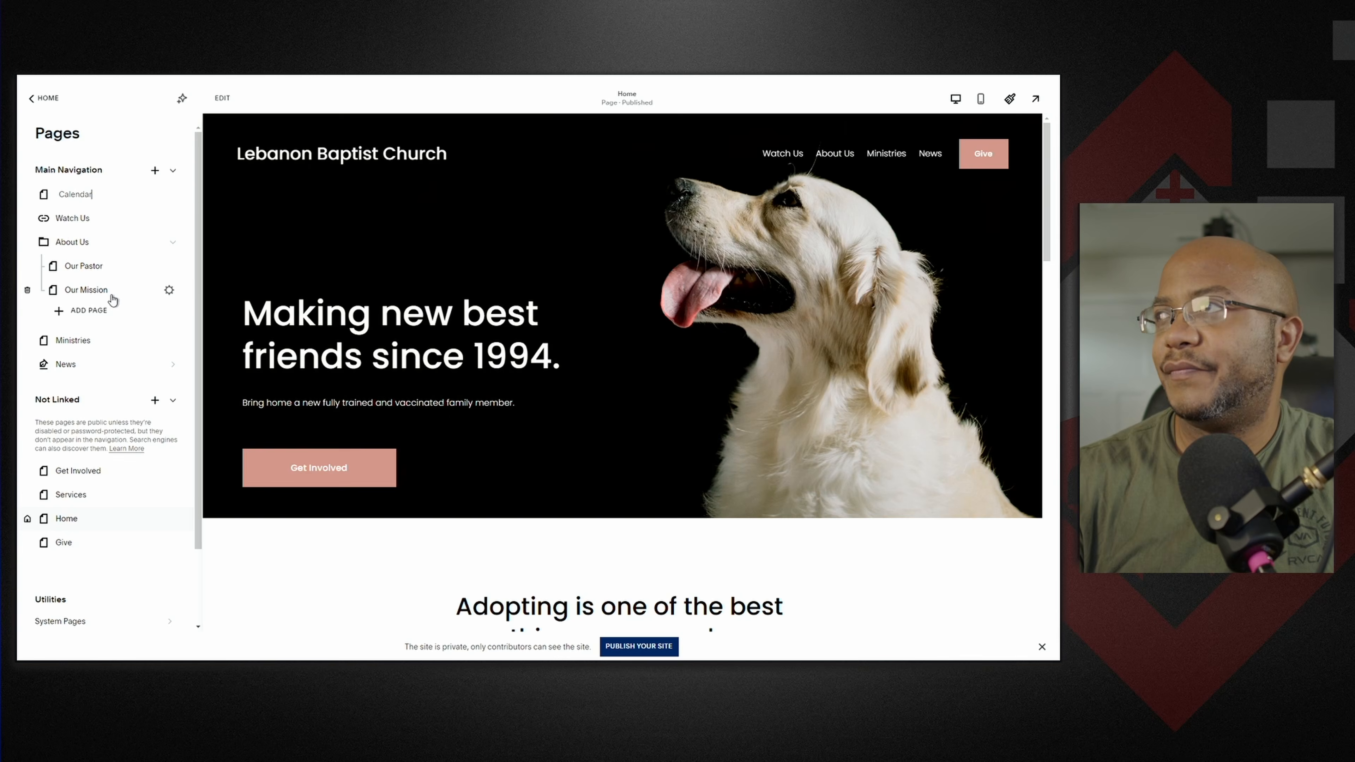
key("Return")
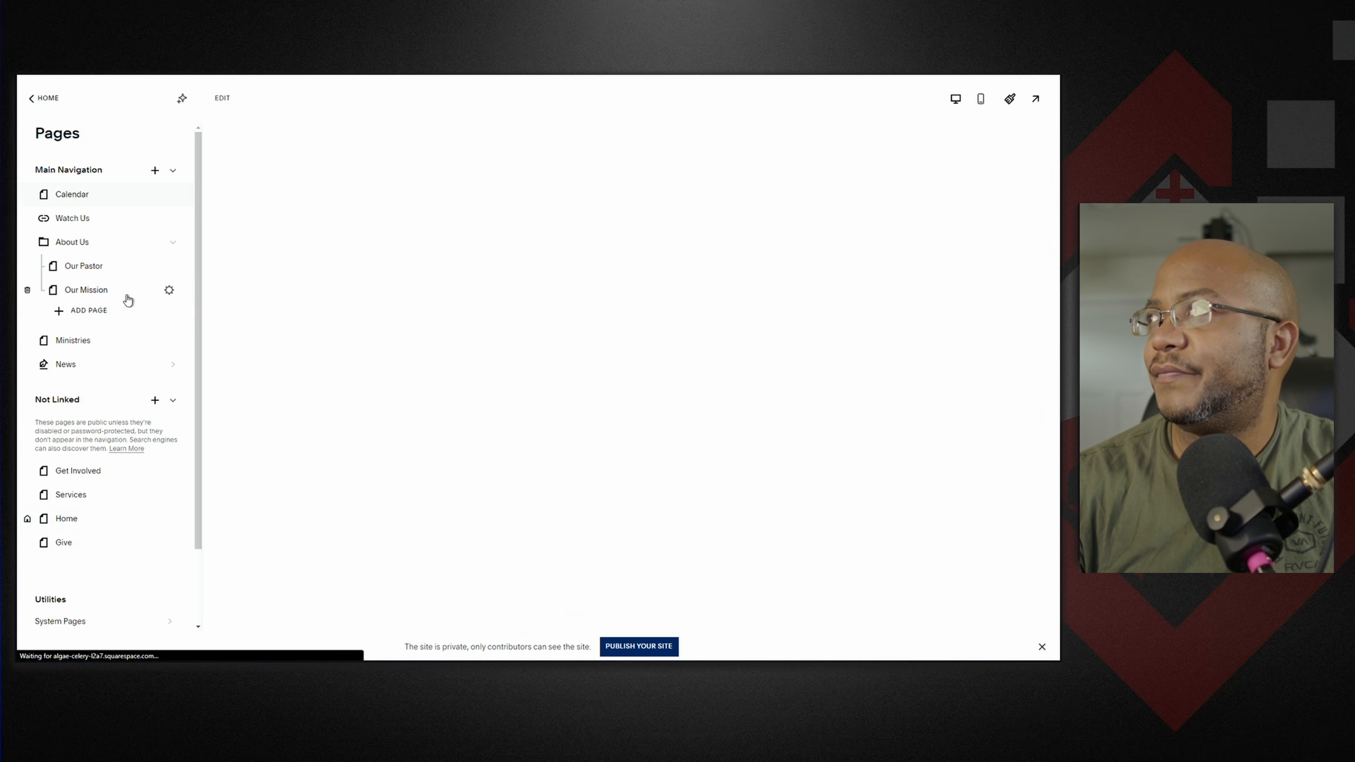
left_click_drag(85, 201, 98, 371)
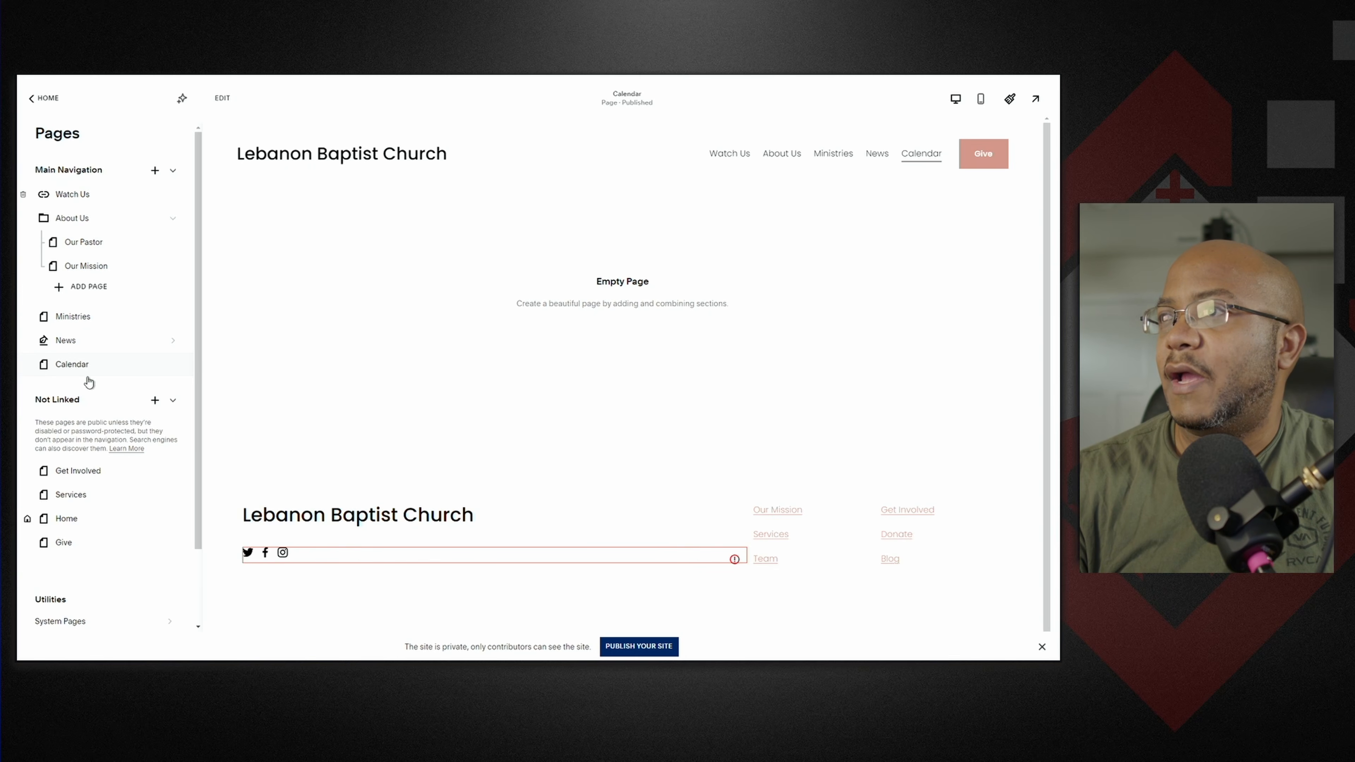
left_click(66, 518)
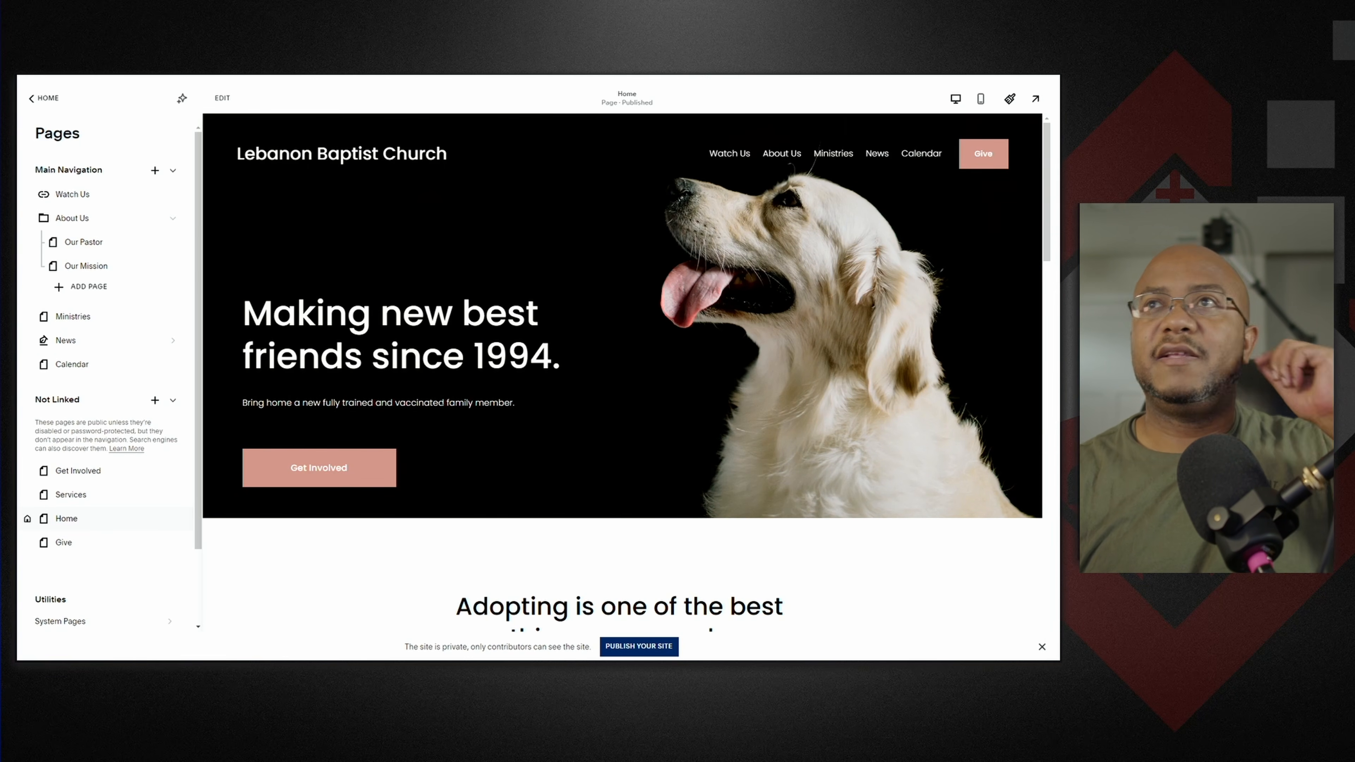
Delete the dog photo from the hero section background and start uploading a new image file.
left_click(222, 98)
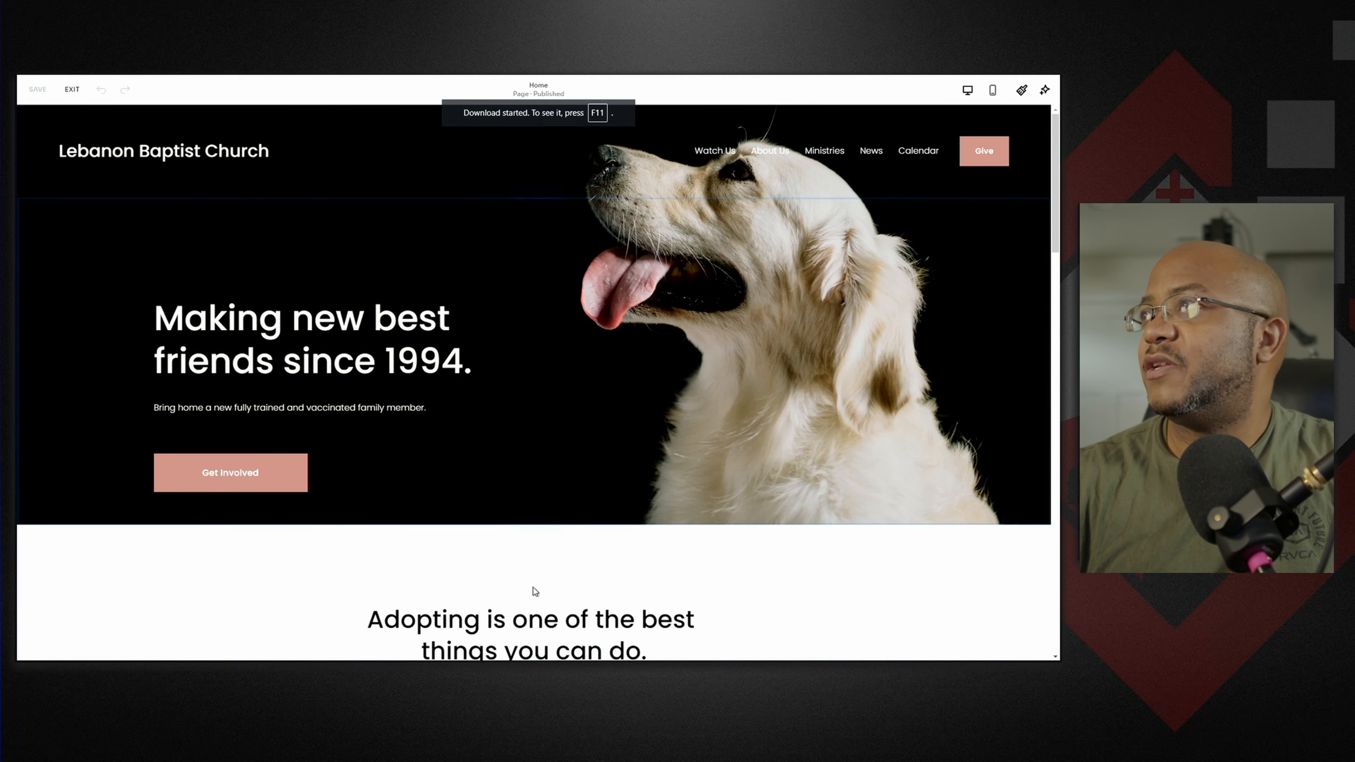
mouse_move(824, 368)
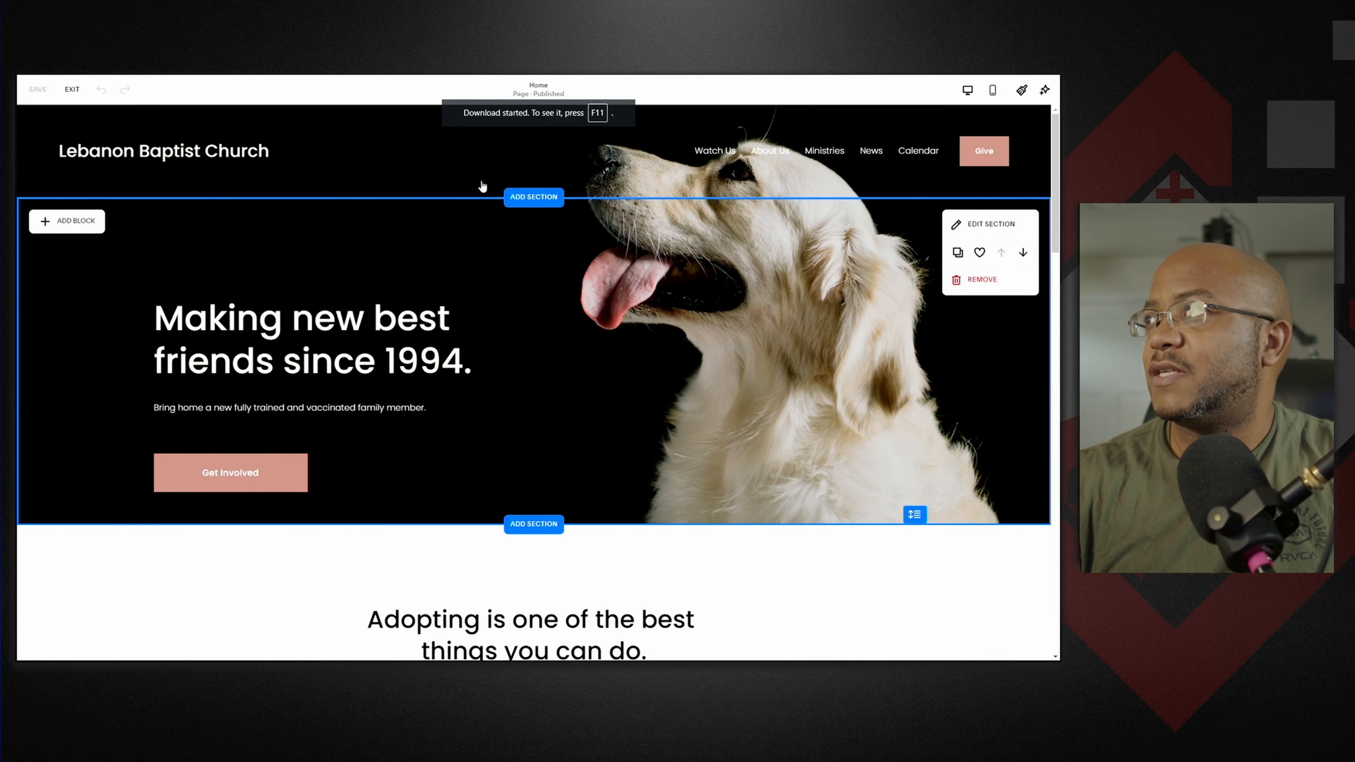
left_click(971, 228)
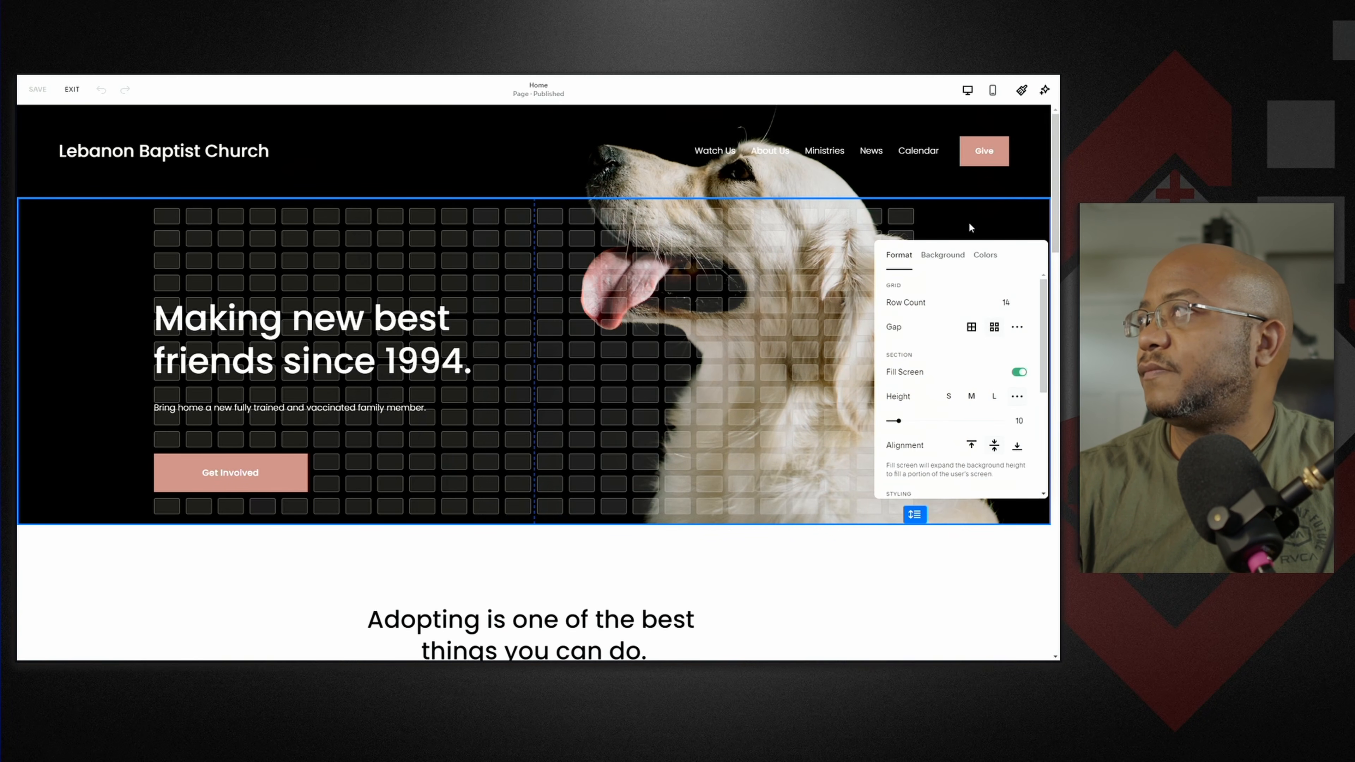
left_click(949, 257)
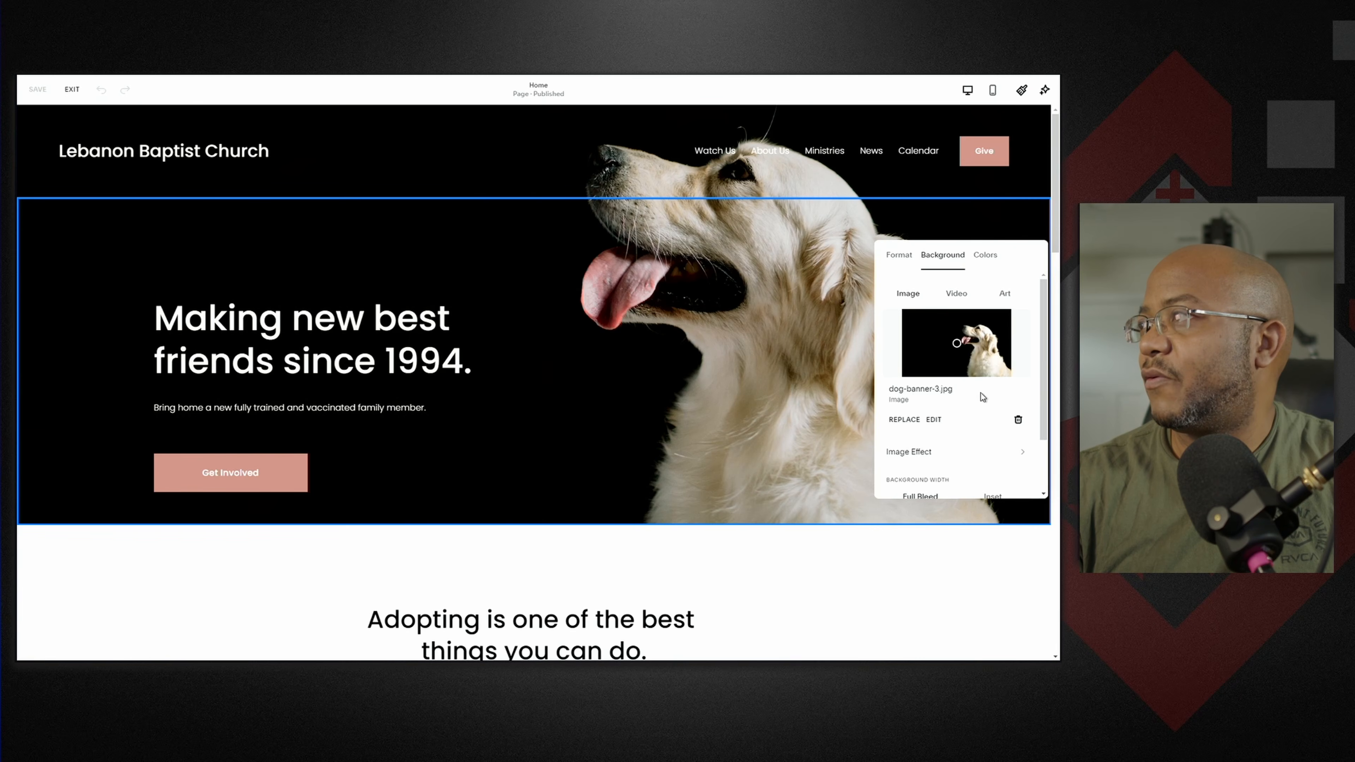
left_click(1019, 420)
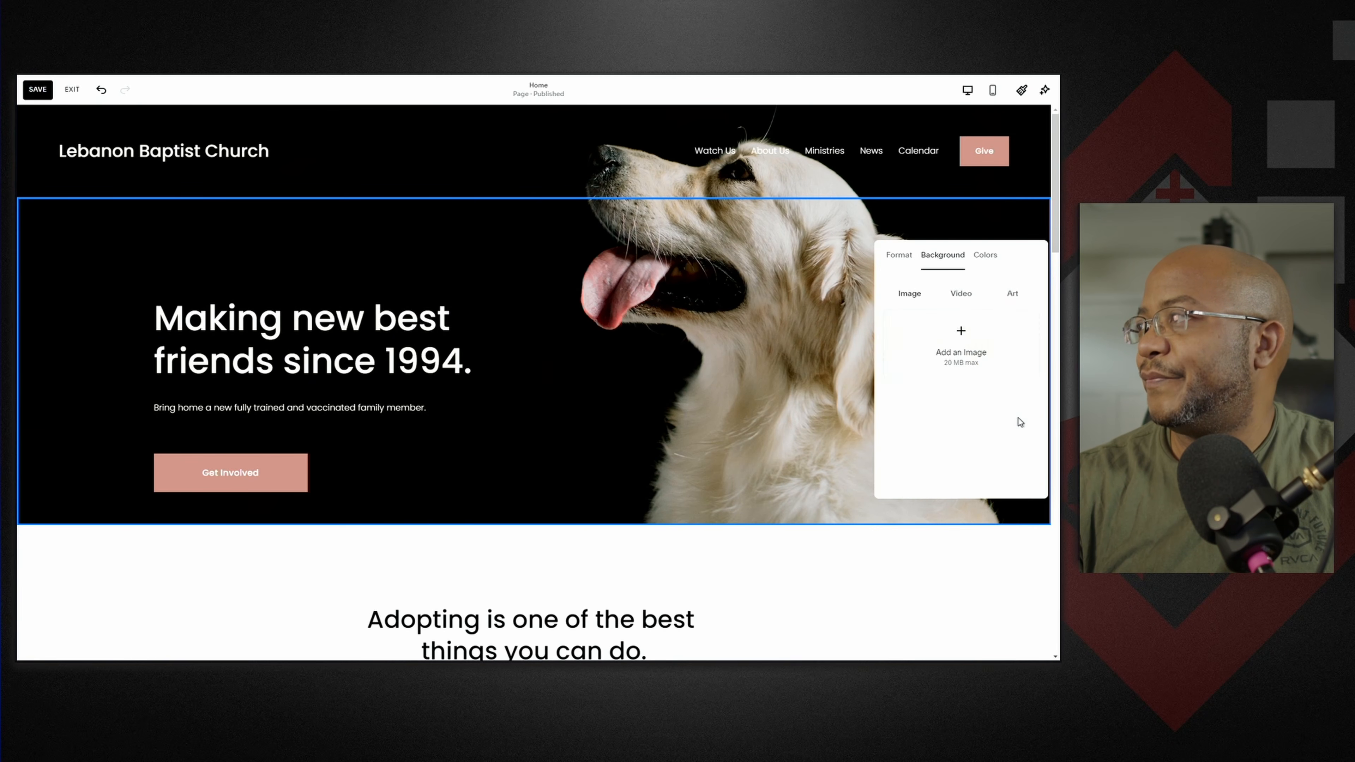
left_click(962, 333)
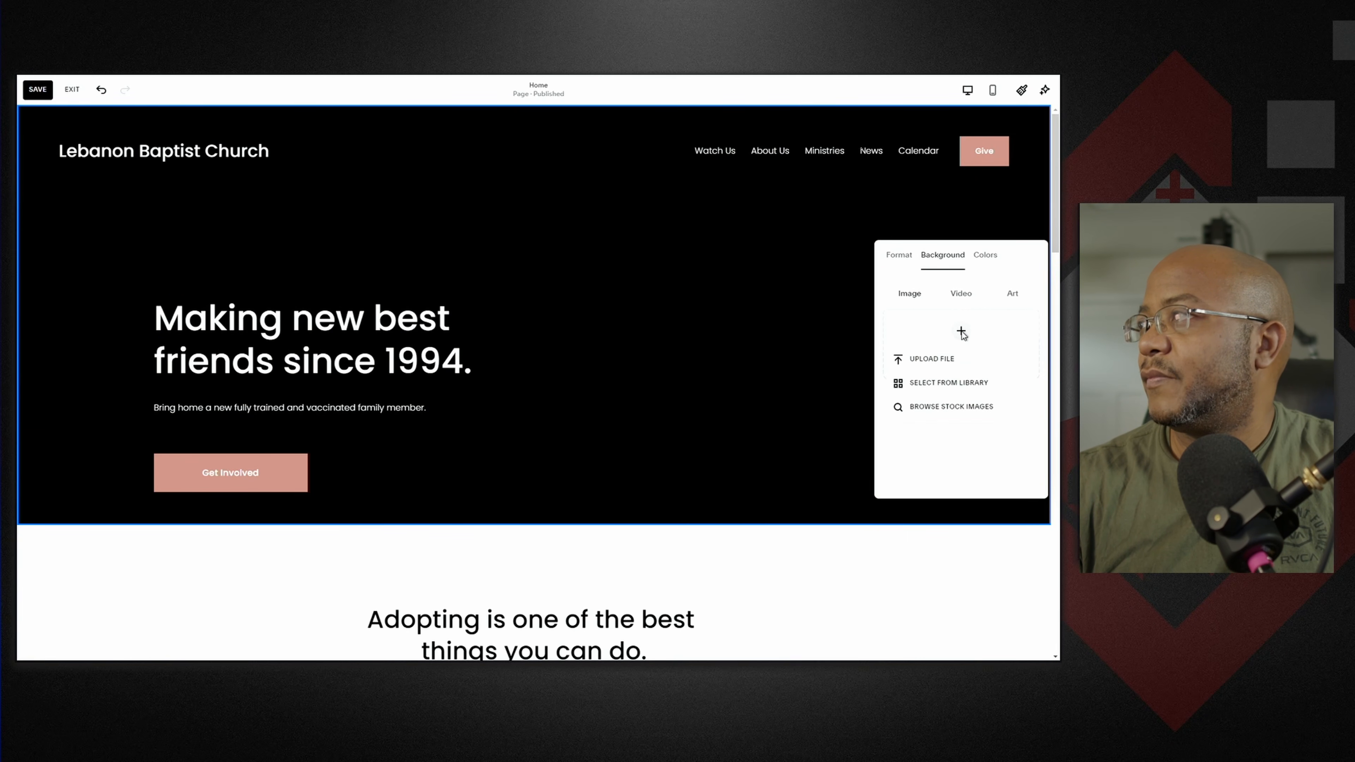
left_click(937, 359)
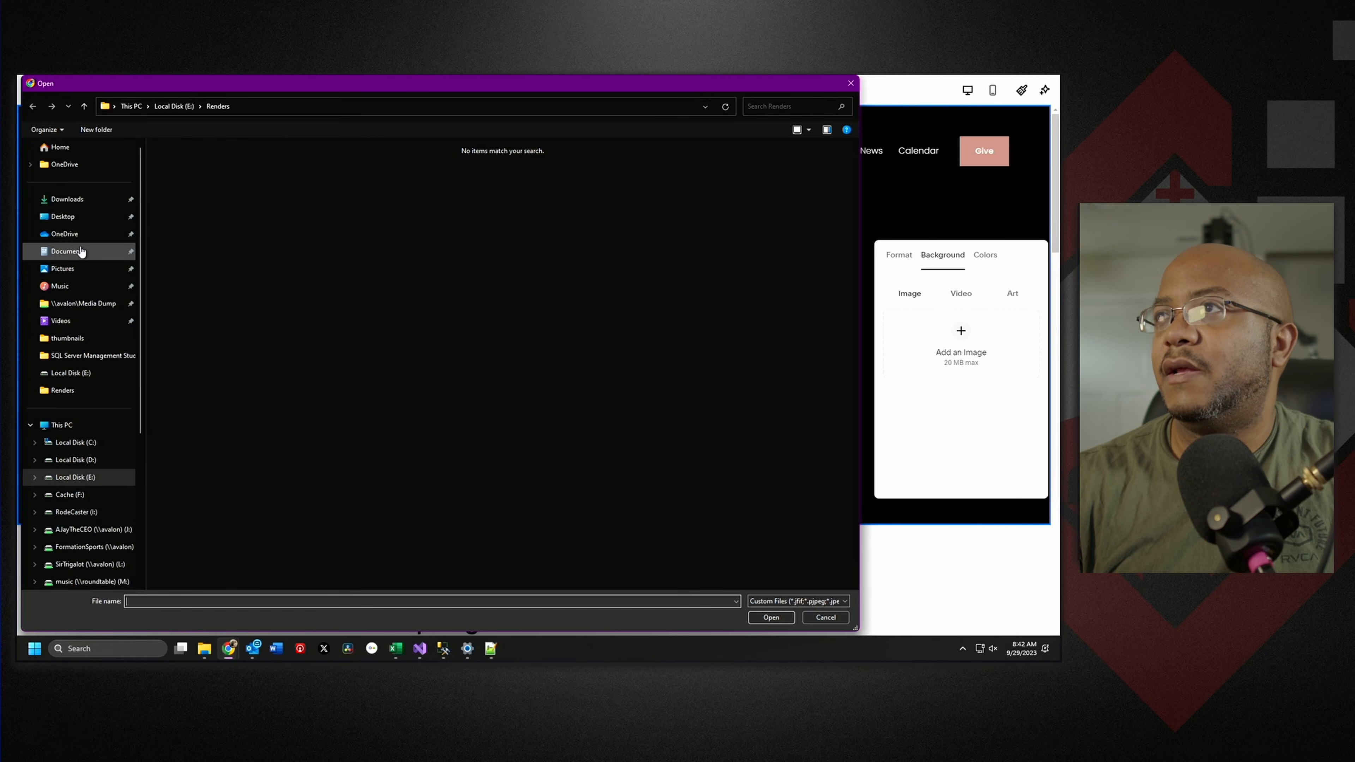
Upload the white church photo from the Desktop as the hero background.
left_click(88, 216)
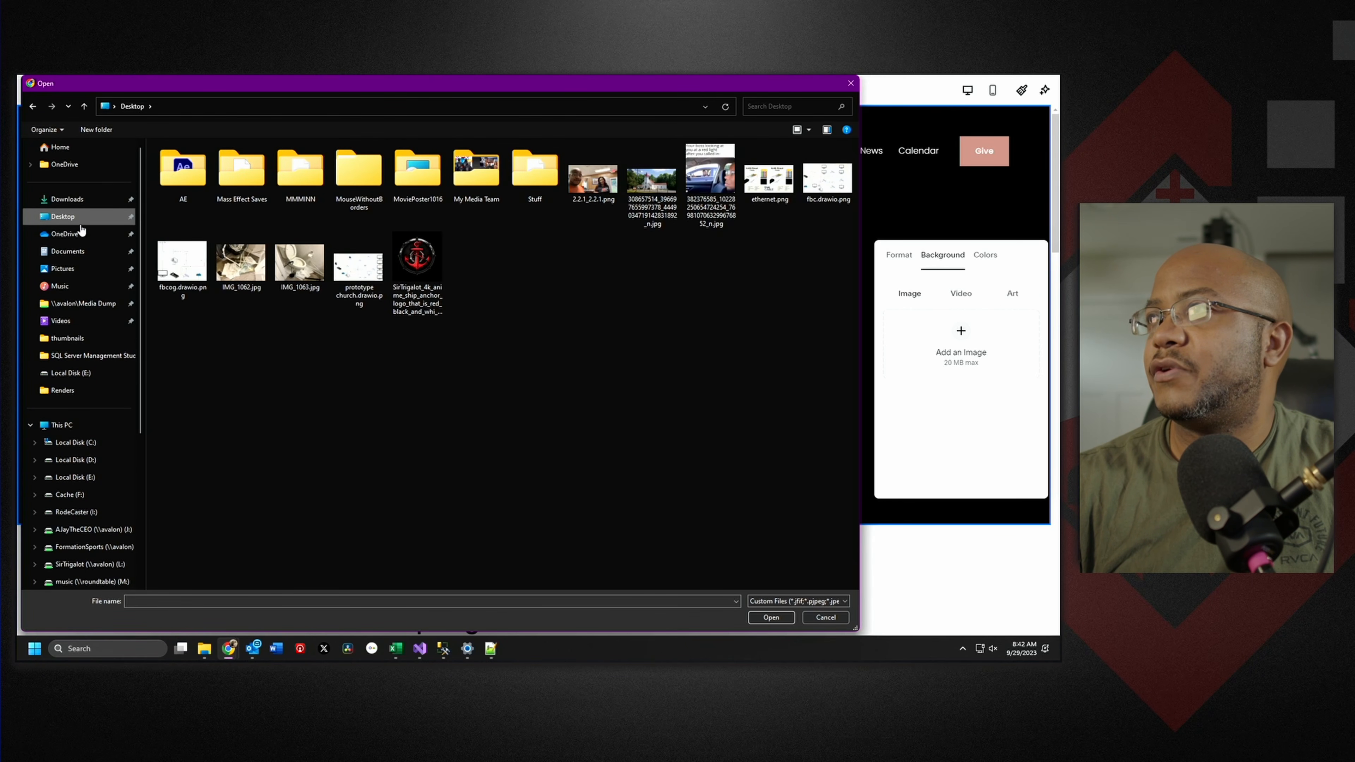
left_click(67, 206)
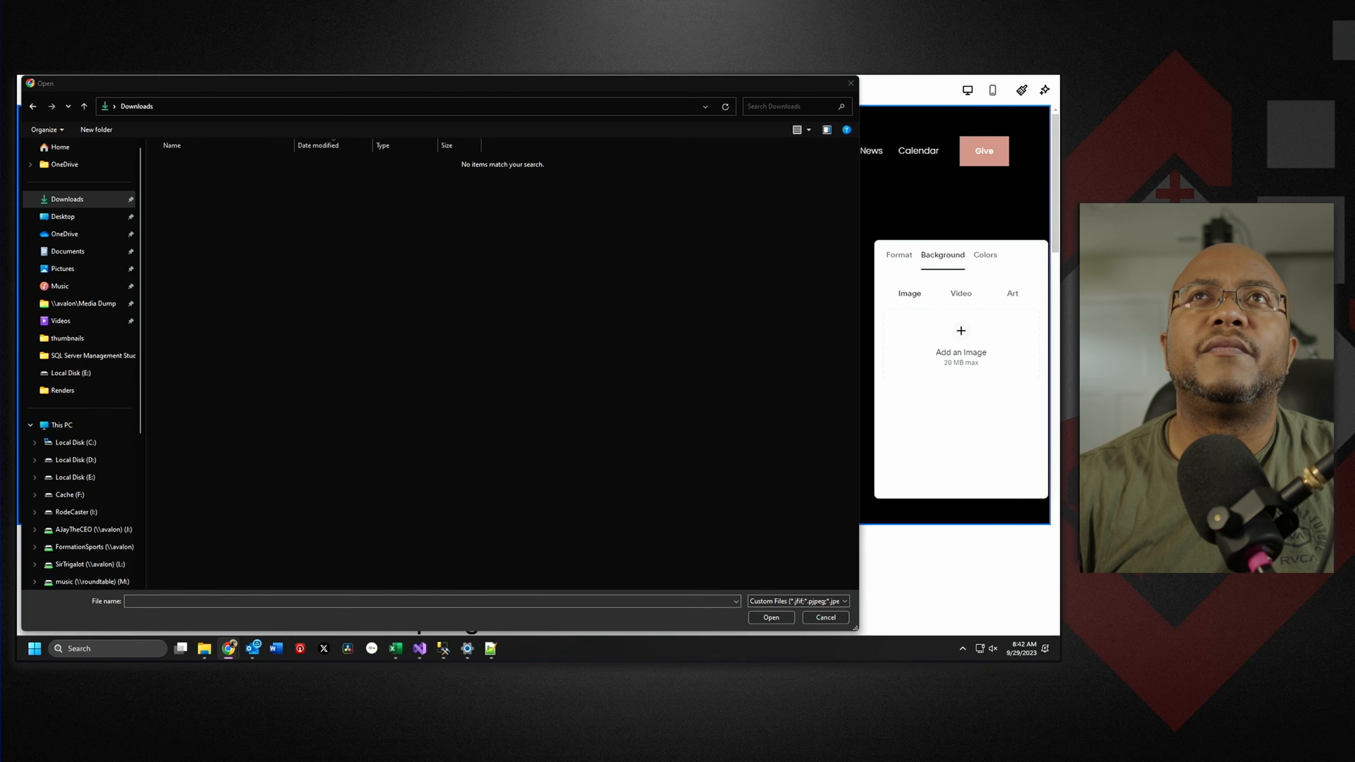
left_click(75, 223)
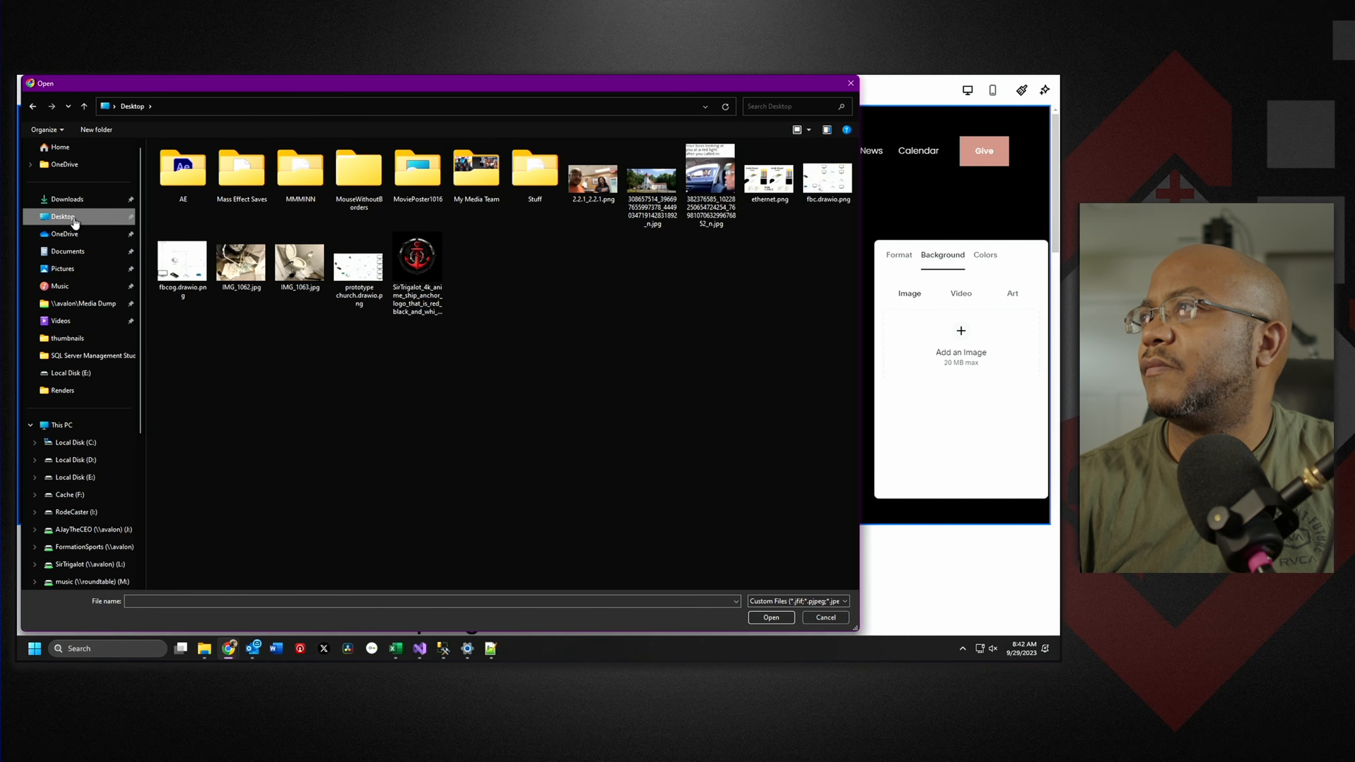
left_click(652, 184)
left_click(774, 618)
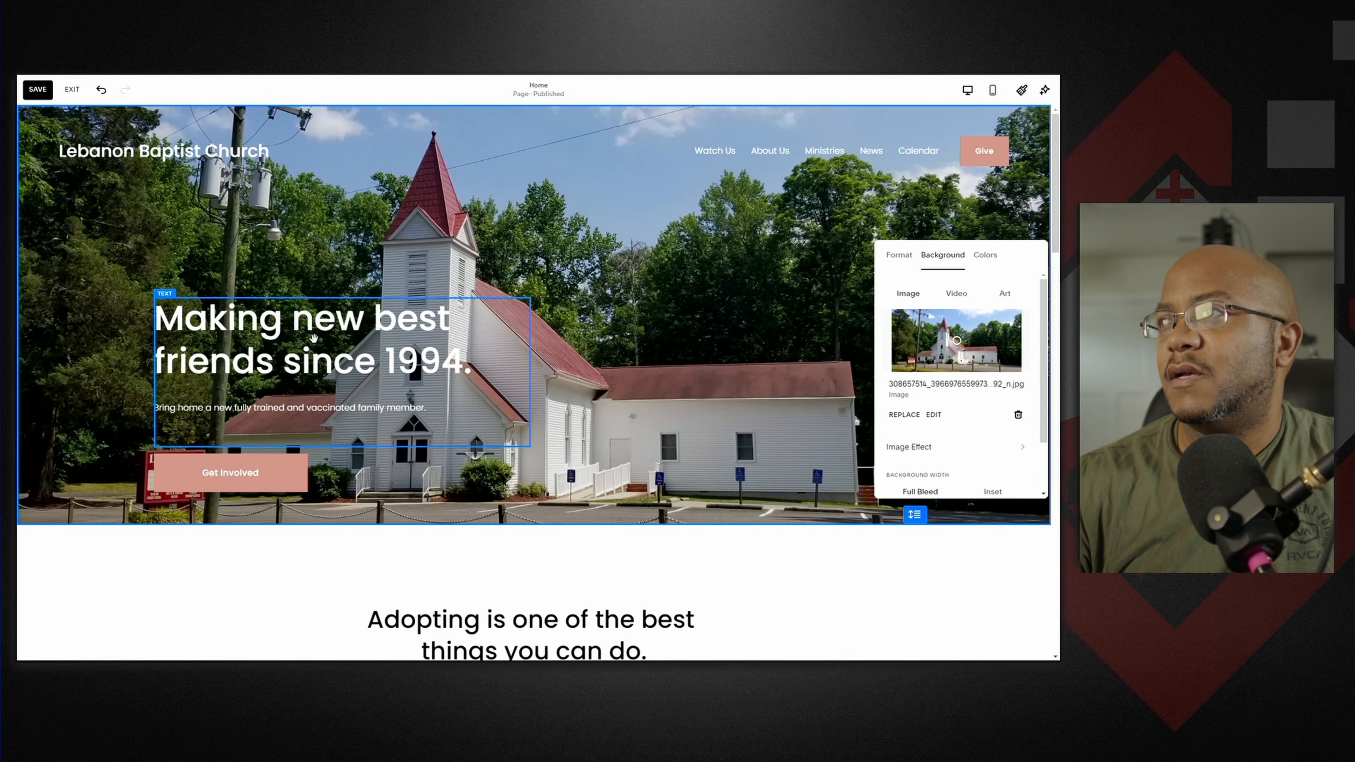
Replace the hero heading with 'Welcome' and make it bold.
double_click(327, 320)
triple_click(195, 319)
left_click_drag(195, 319, 155, 314)
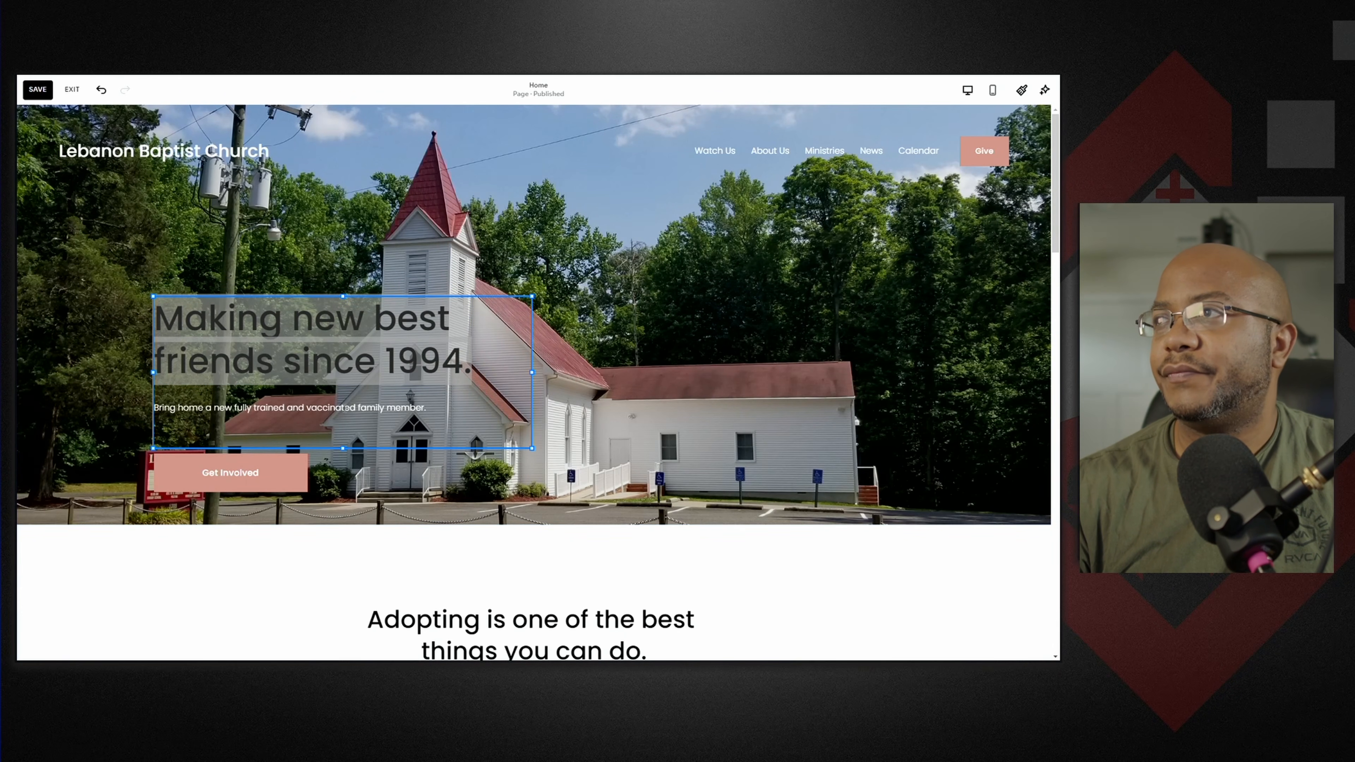
left_click(353, 361)
left_click_drag(474, 368, 159, 313)
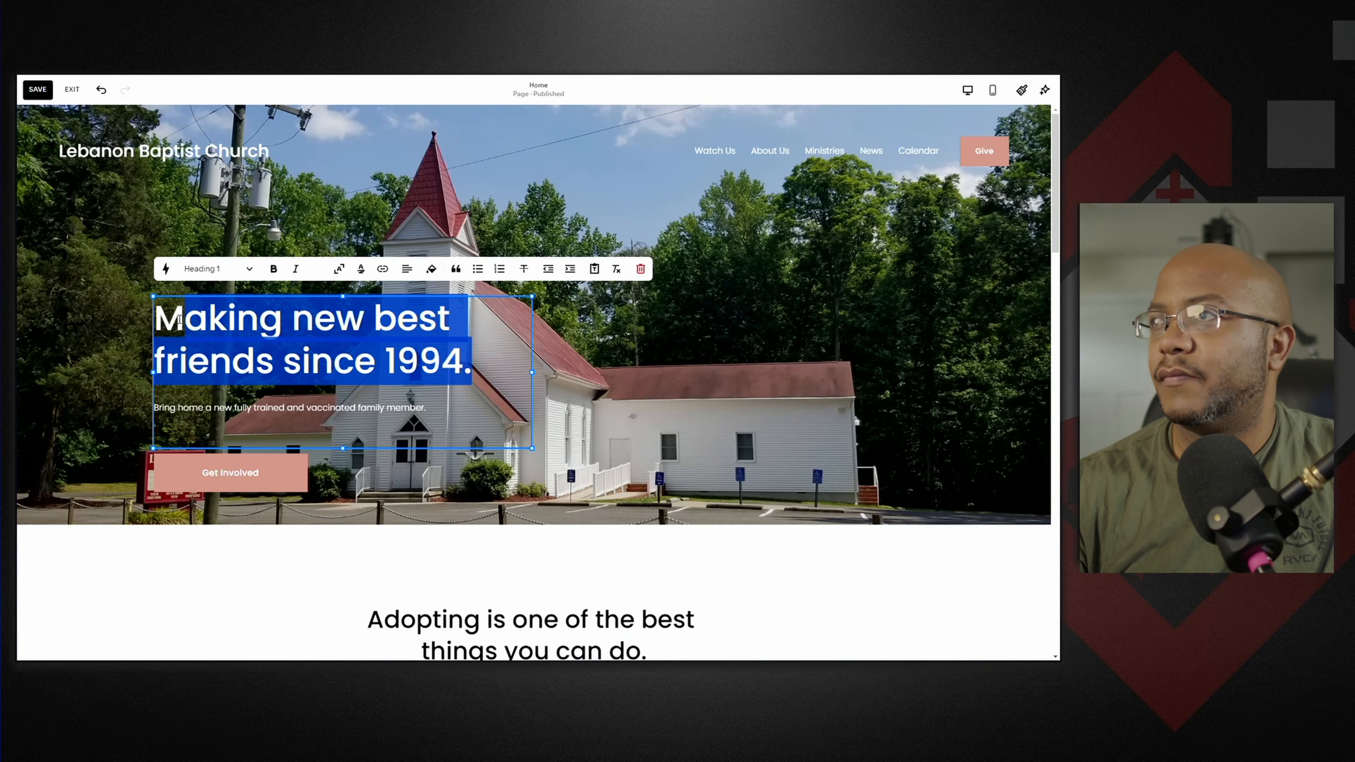
type("Welcome")
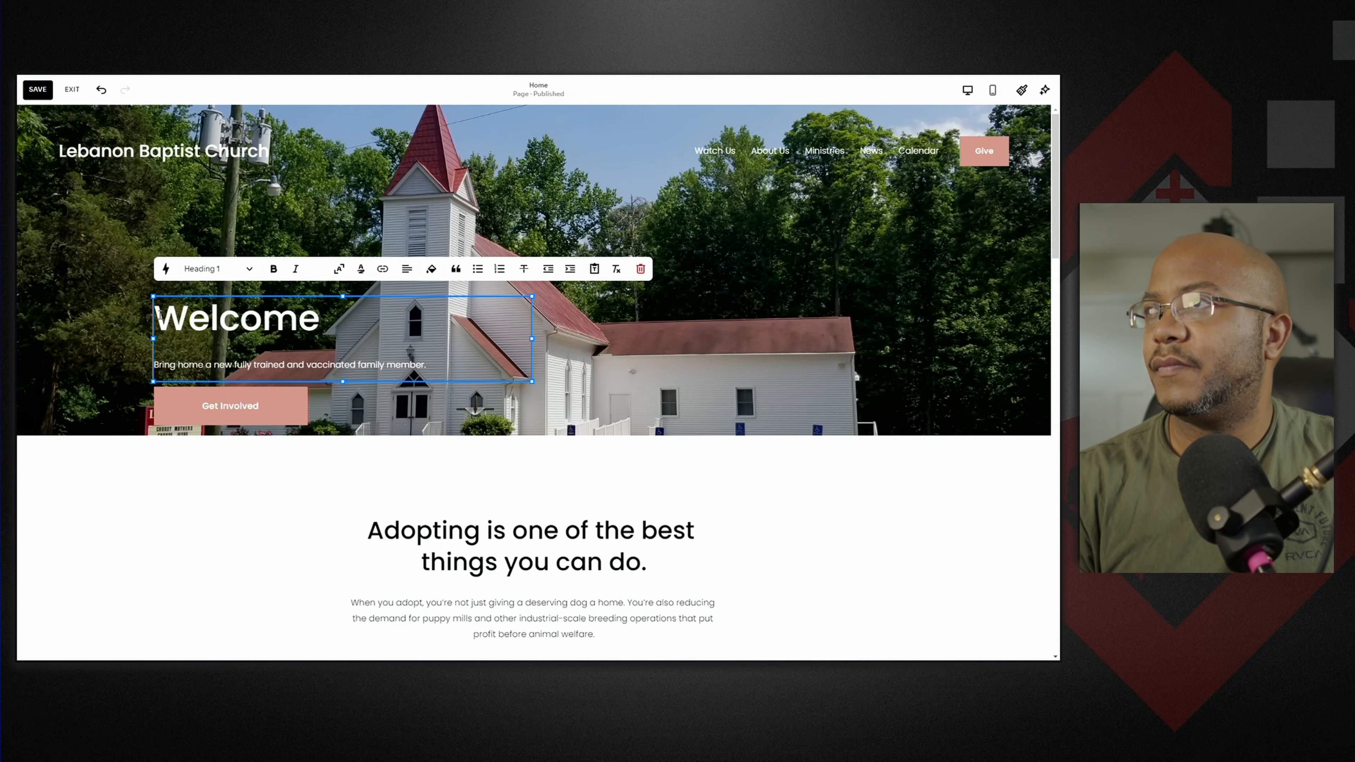
double_click(160, 313)
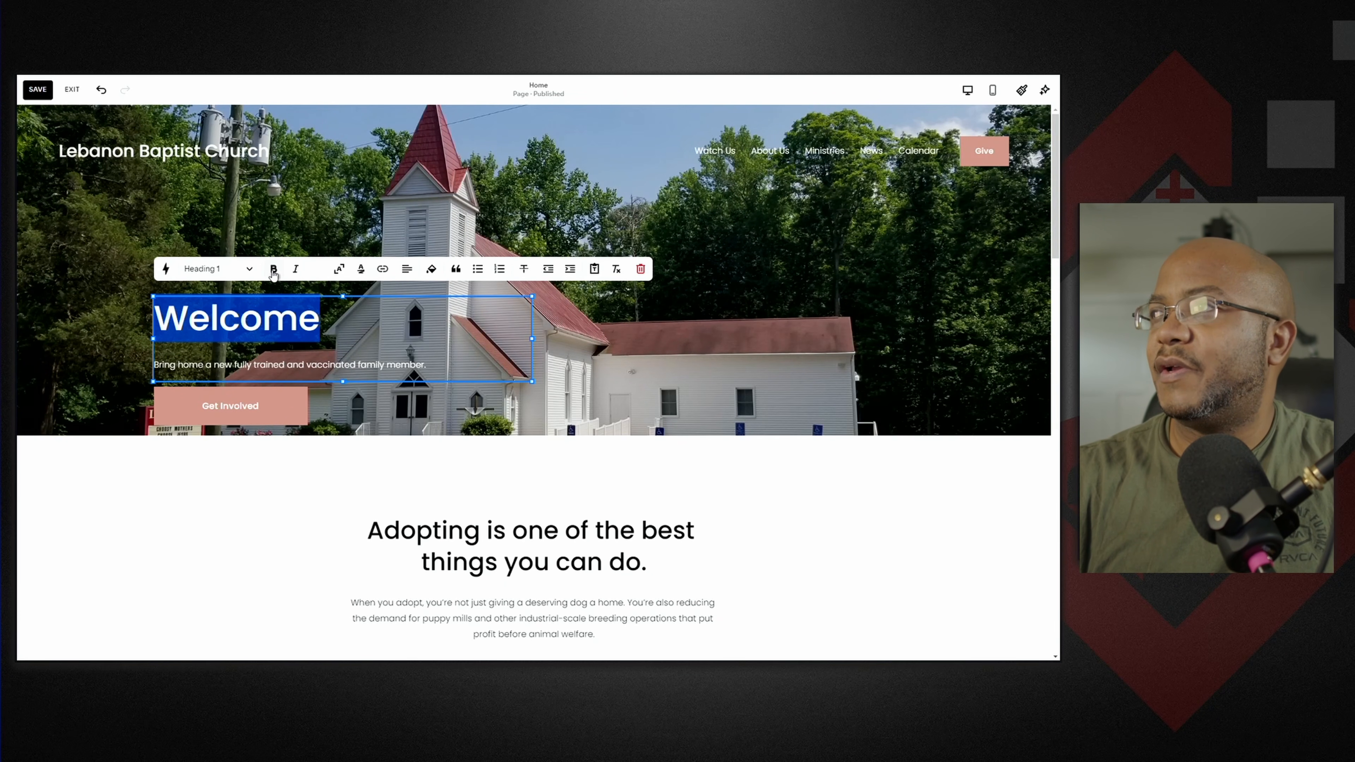
left_click(273, 270)
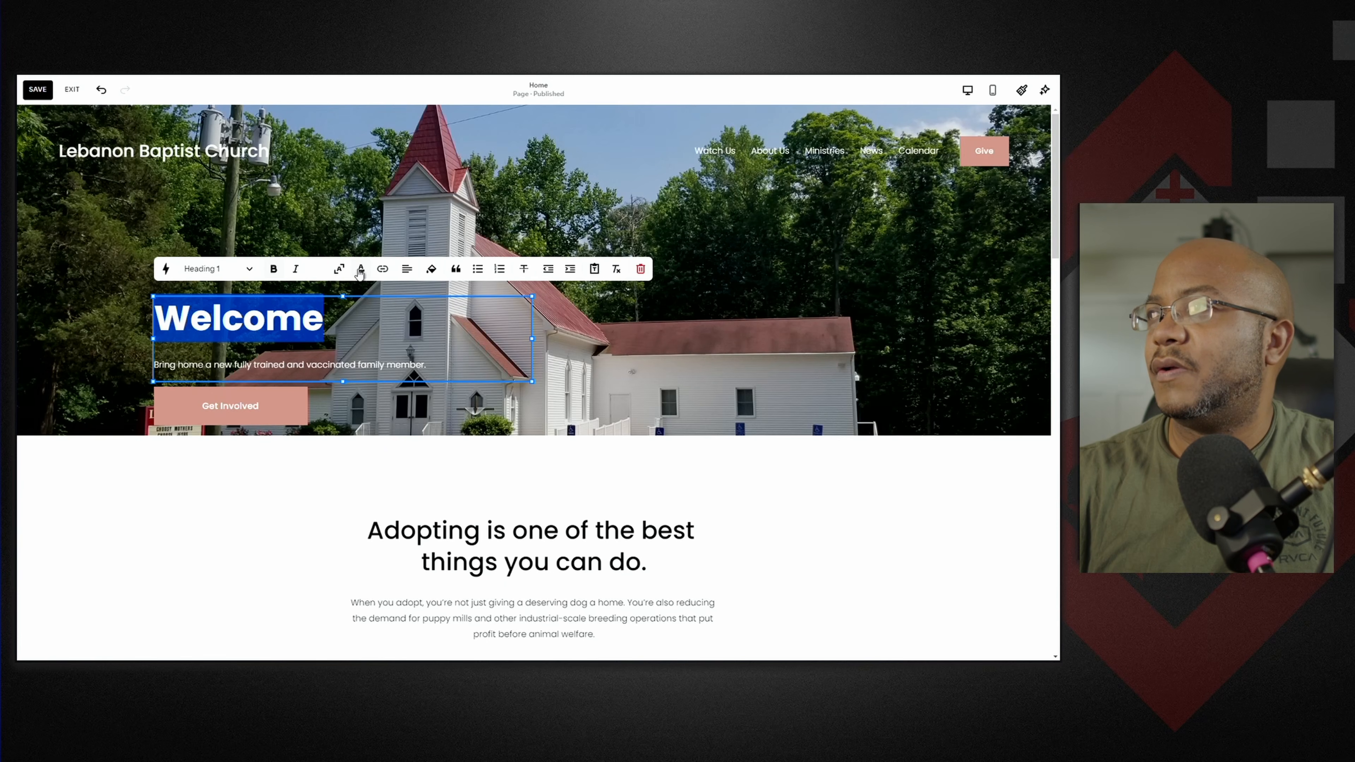
left_click(253, 271)
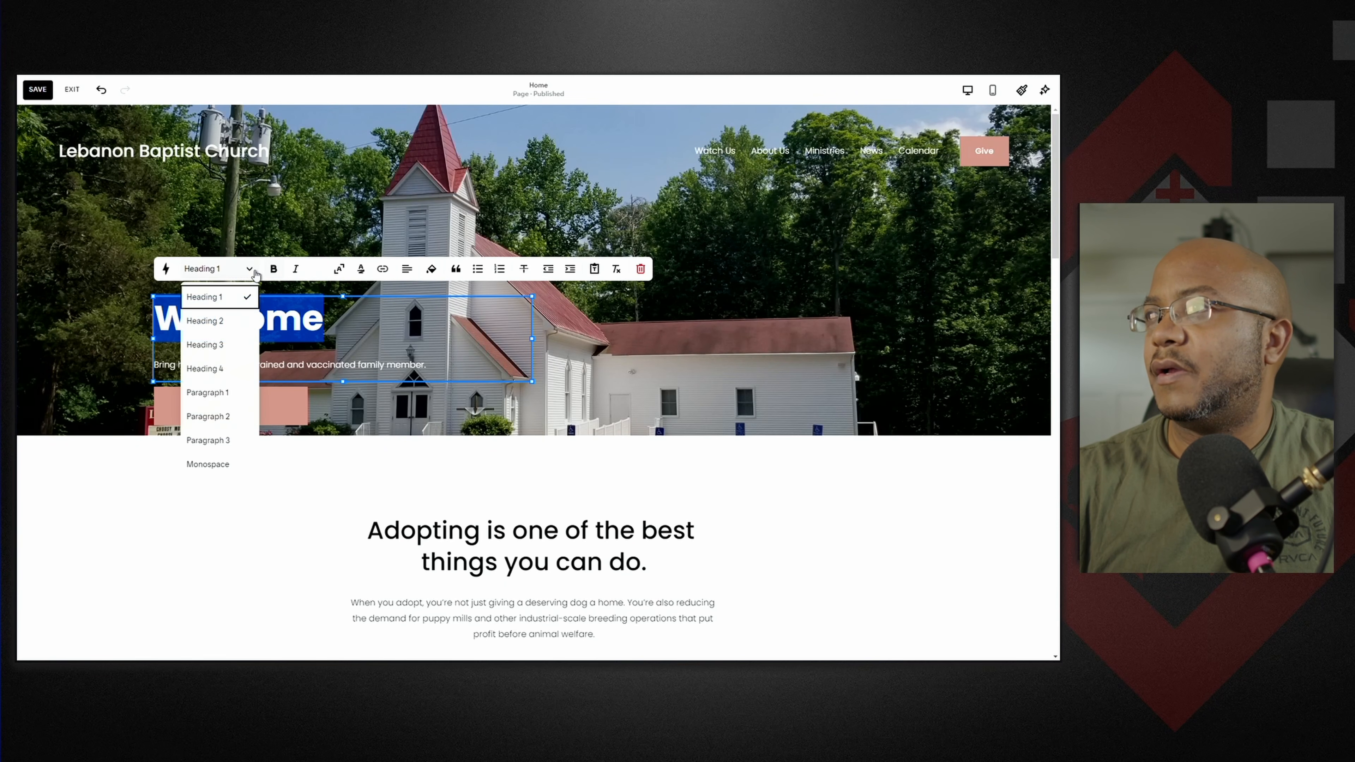
key("Escape")
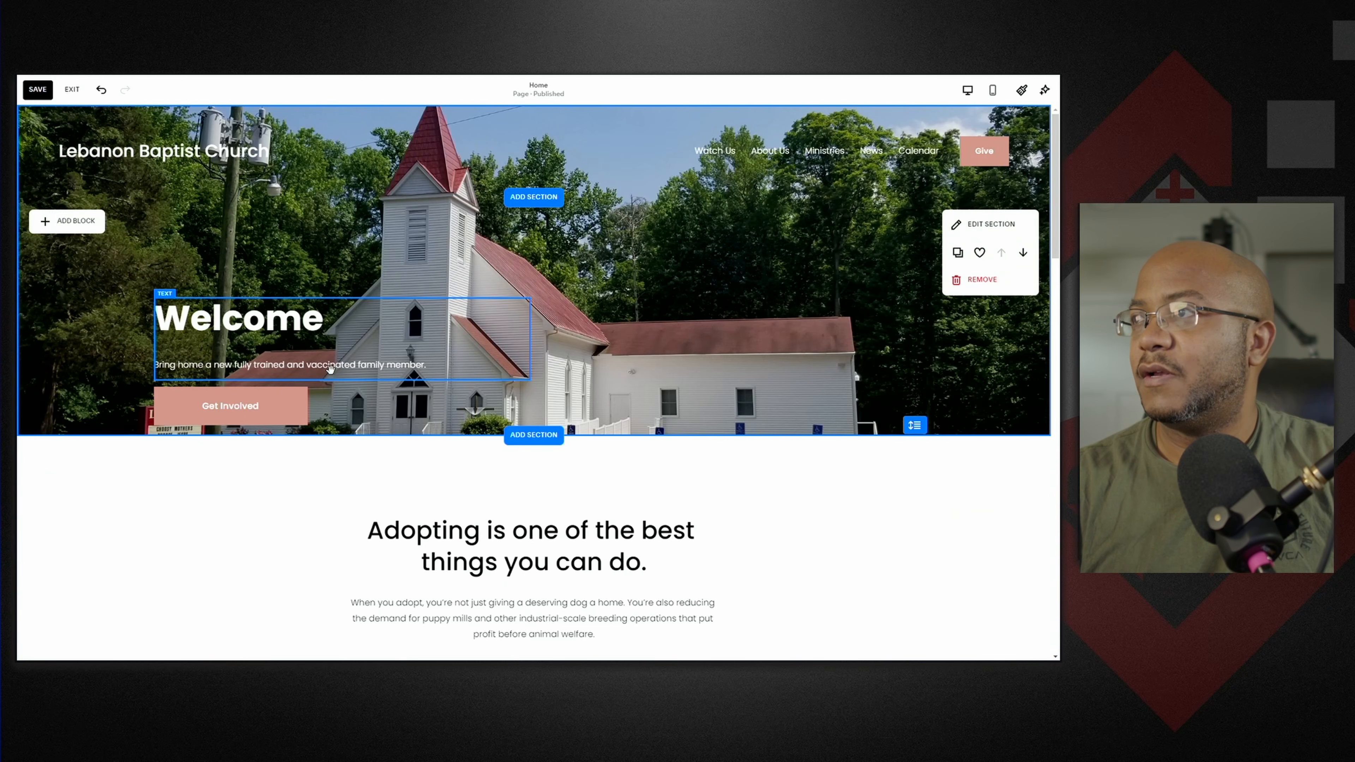
Paste the mission sentence under Welcome, remove its italics, and resize the block to one line.
left_click(330, 368)
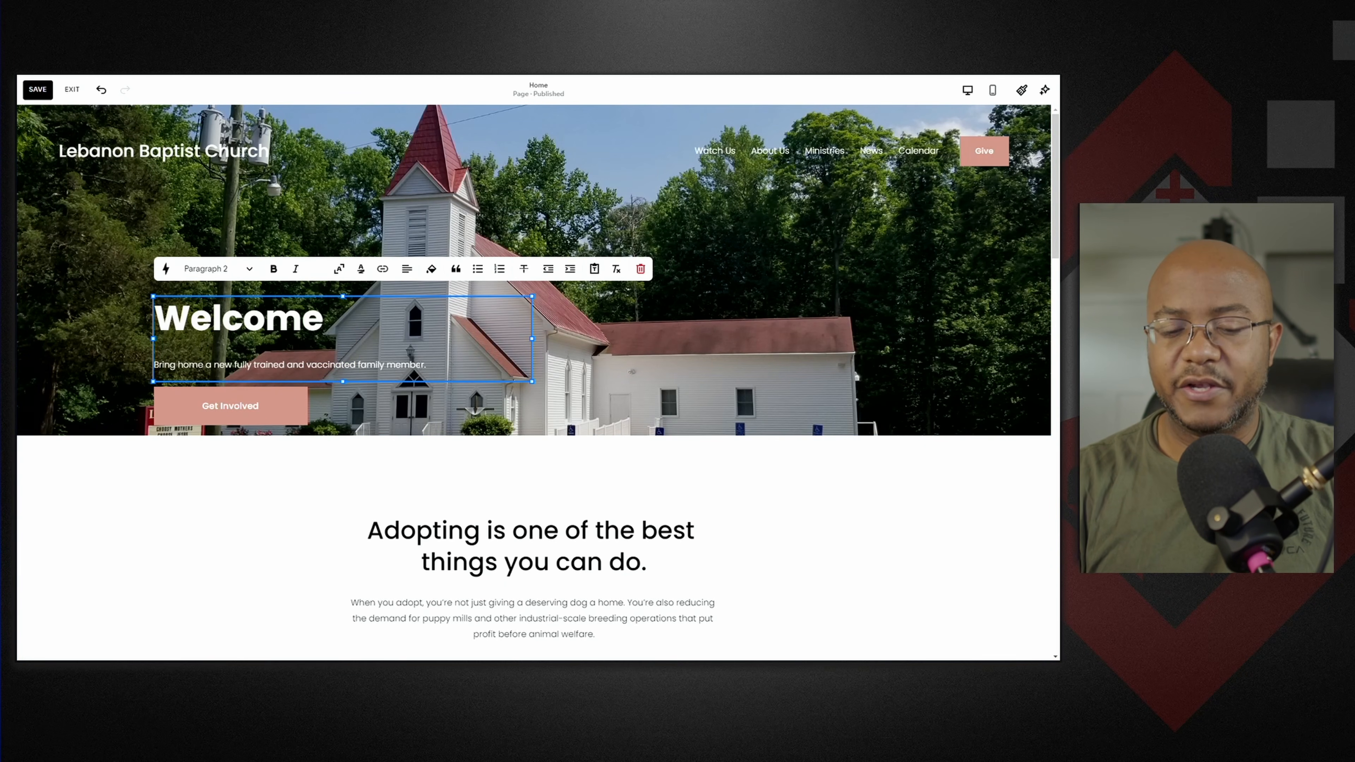
triple_click(419, 365)
type("We are a unified body of Holy Spirit filled believers who are serious about serving the Lord.")
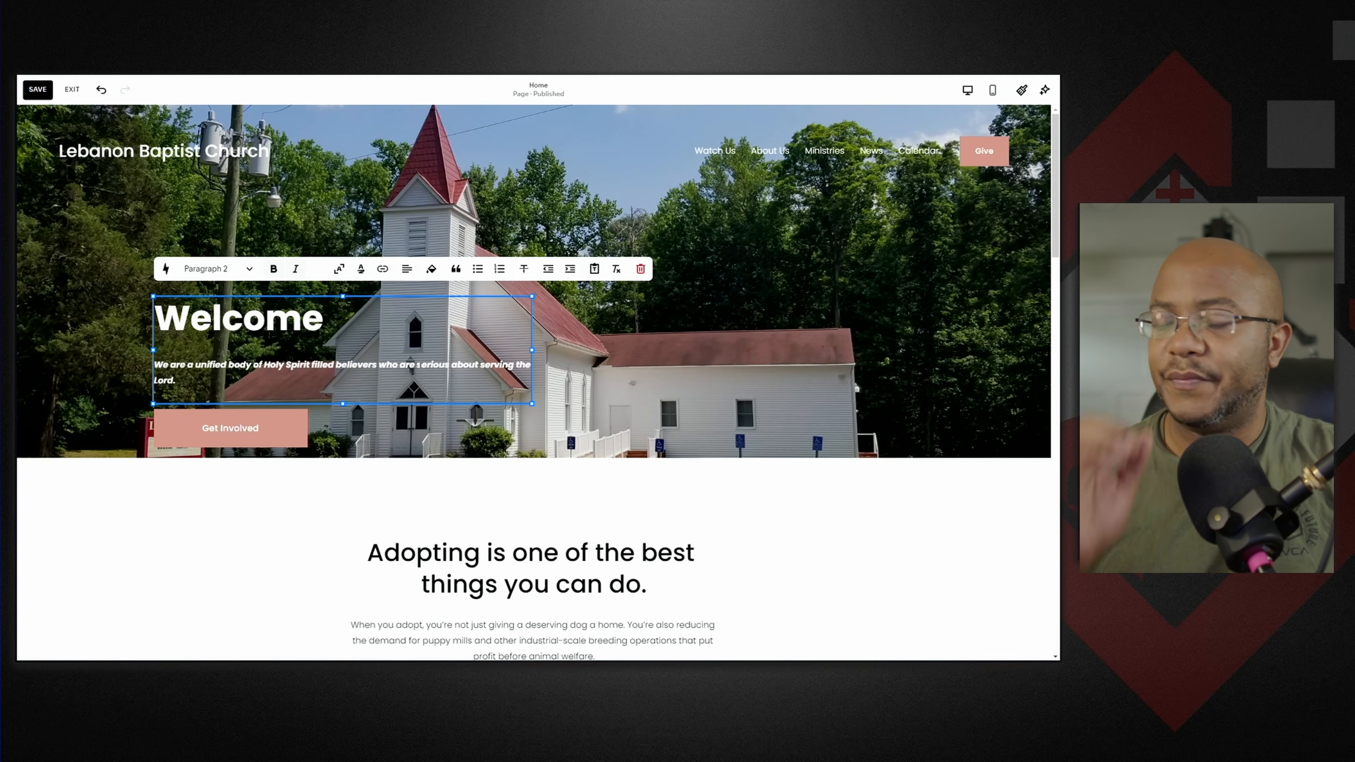
triple_click(418, 365)
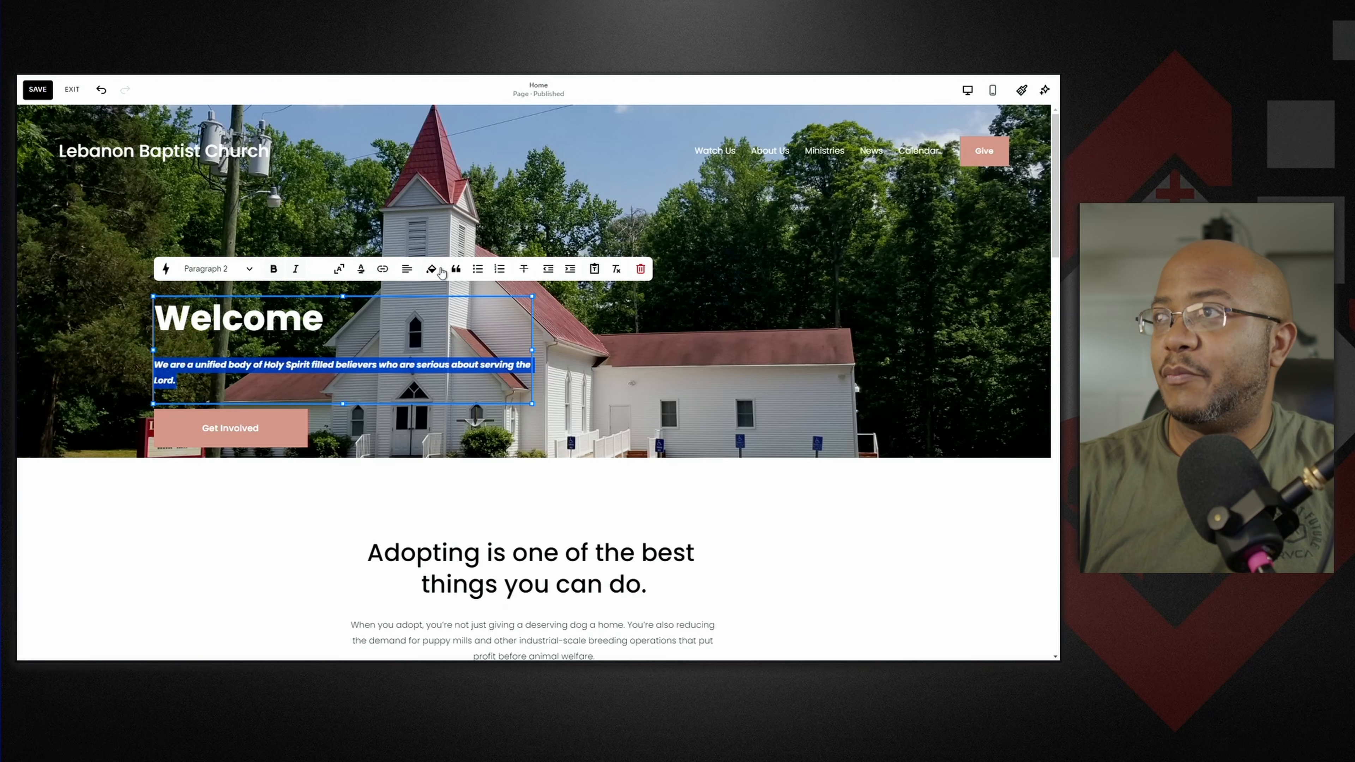
left_click(295, 269)
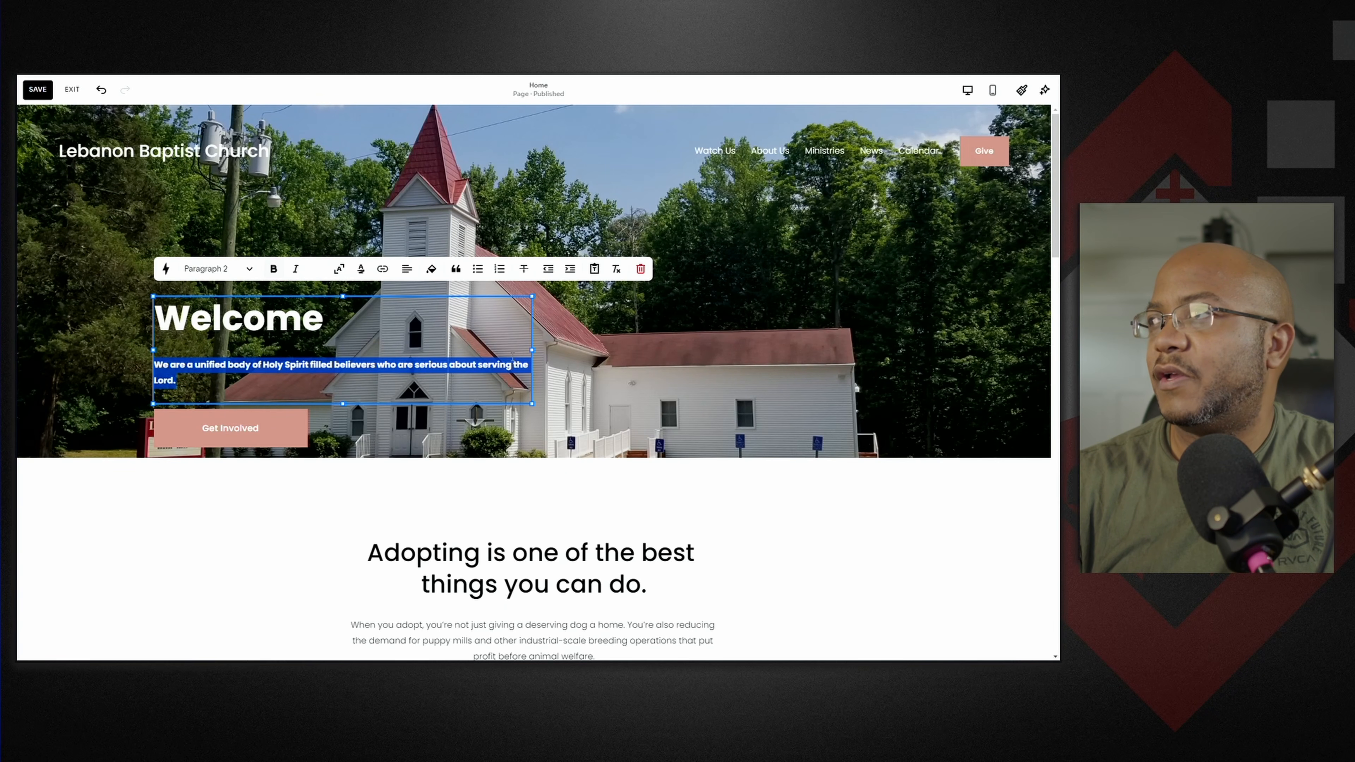
left_click_drag(532, 350, 575, 355)
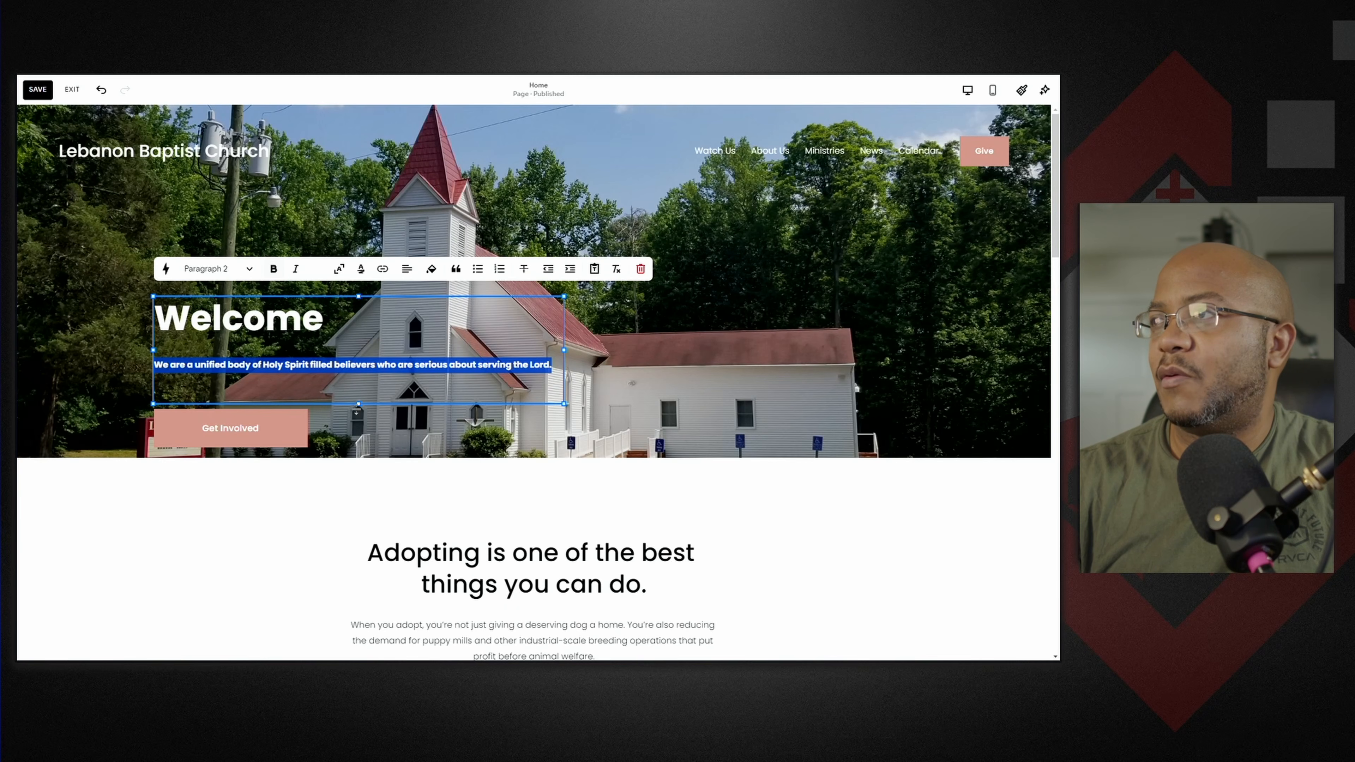
left_click_drag(358, 404, 362, 381)
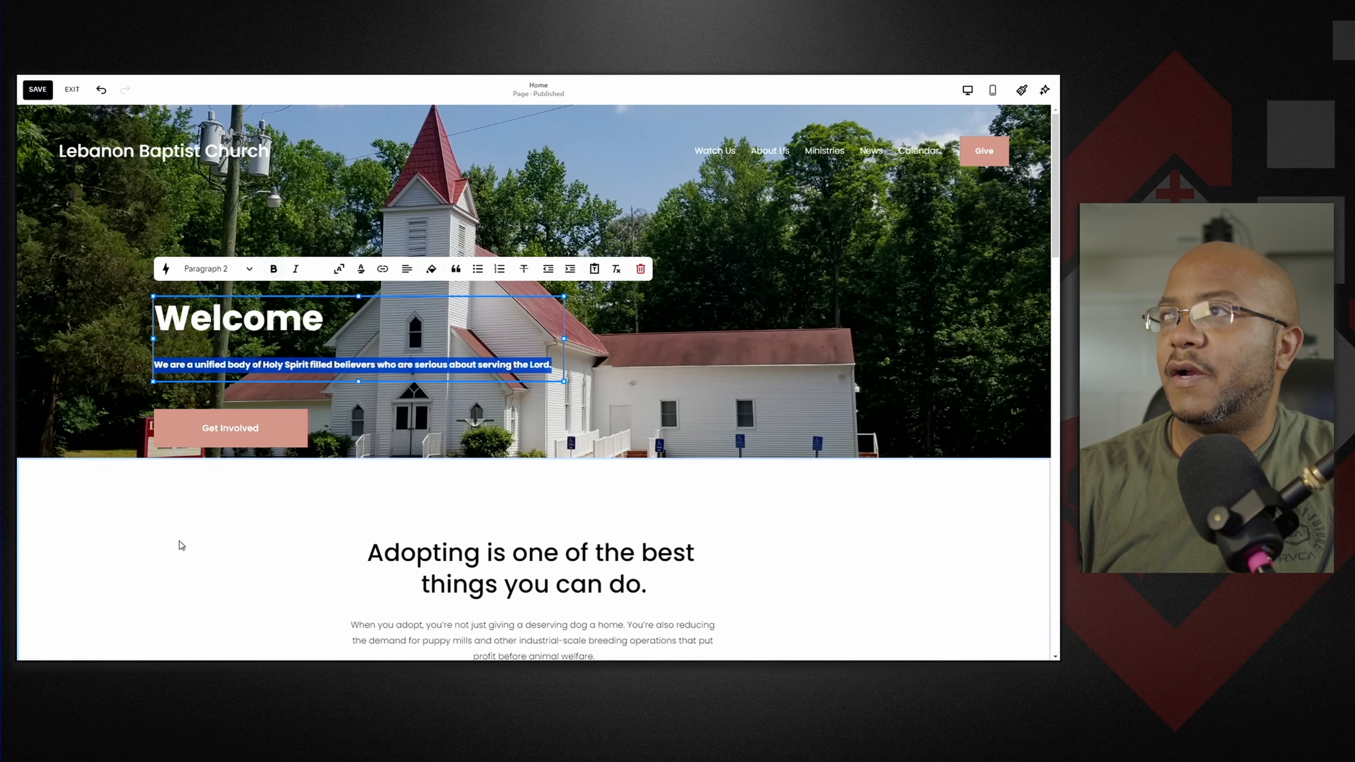
left_click(238, 461)
Relabel the hero's Get Involved button 'About Us' and link it to /about-us.
left_click(240, 430)
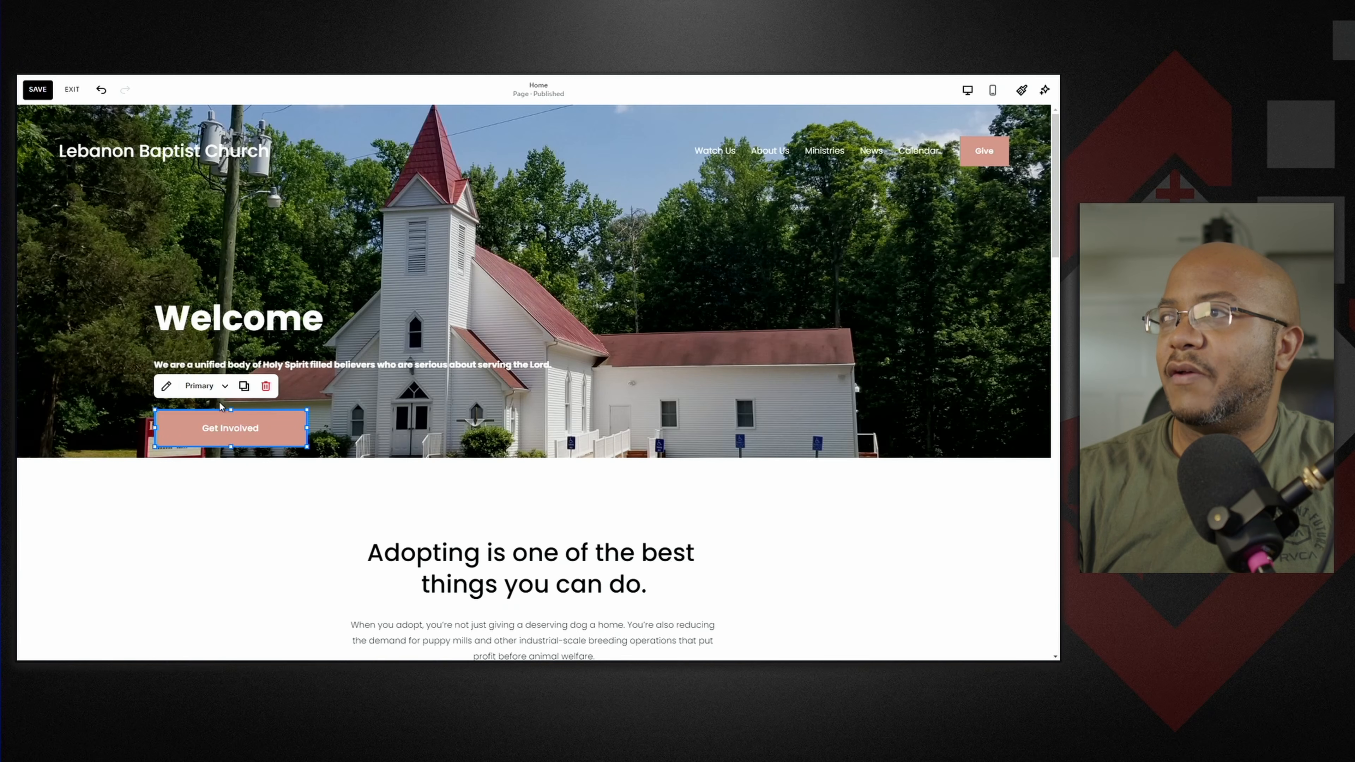
left_click(167, 386)
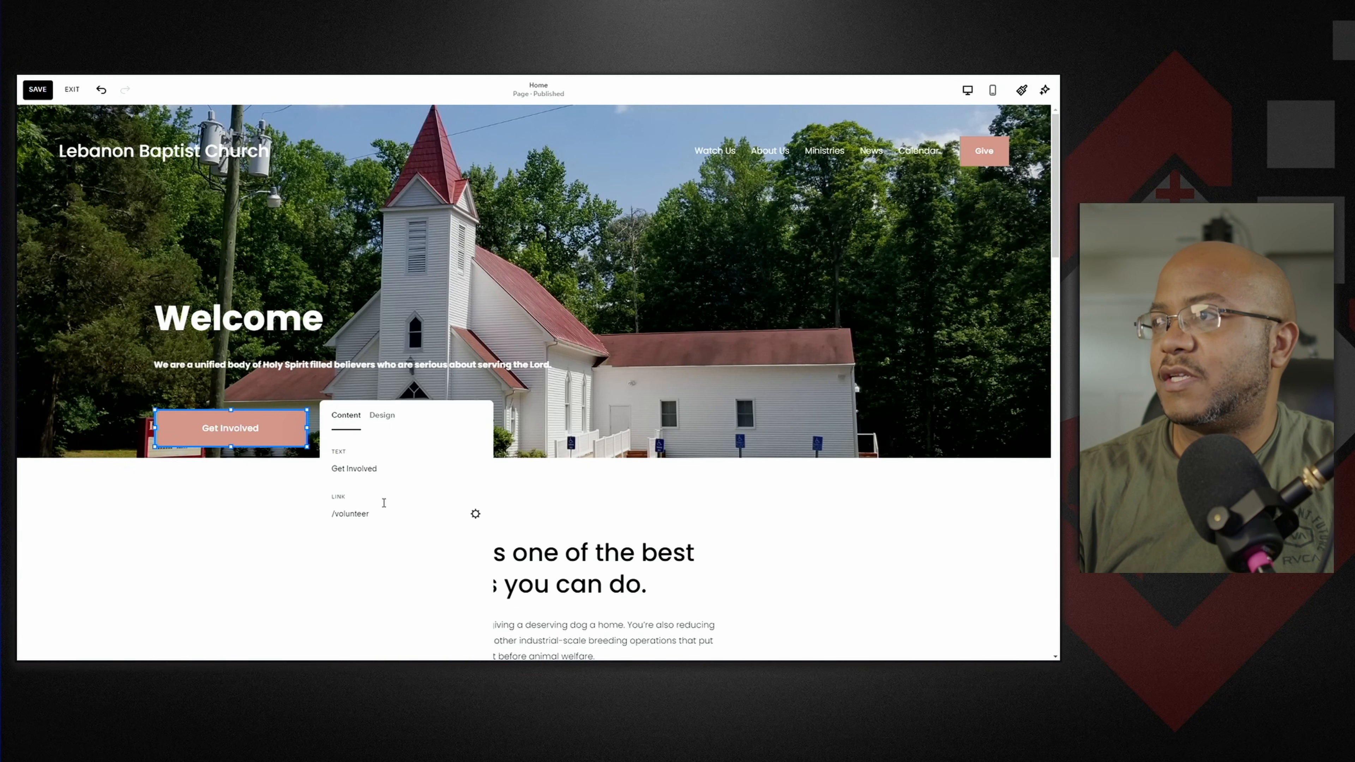
left_click_drag(376, 514, 344, 513)
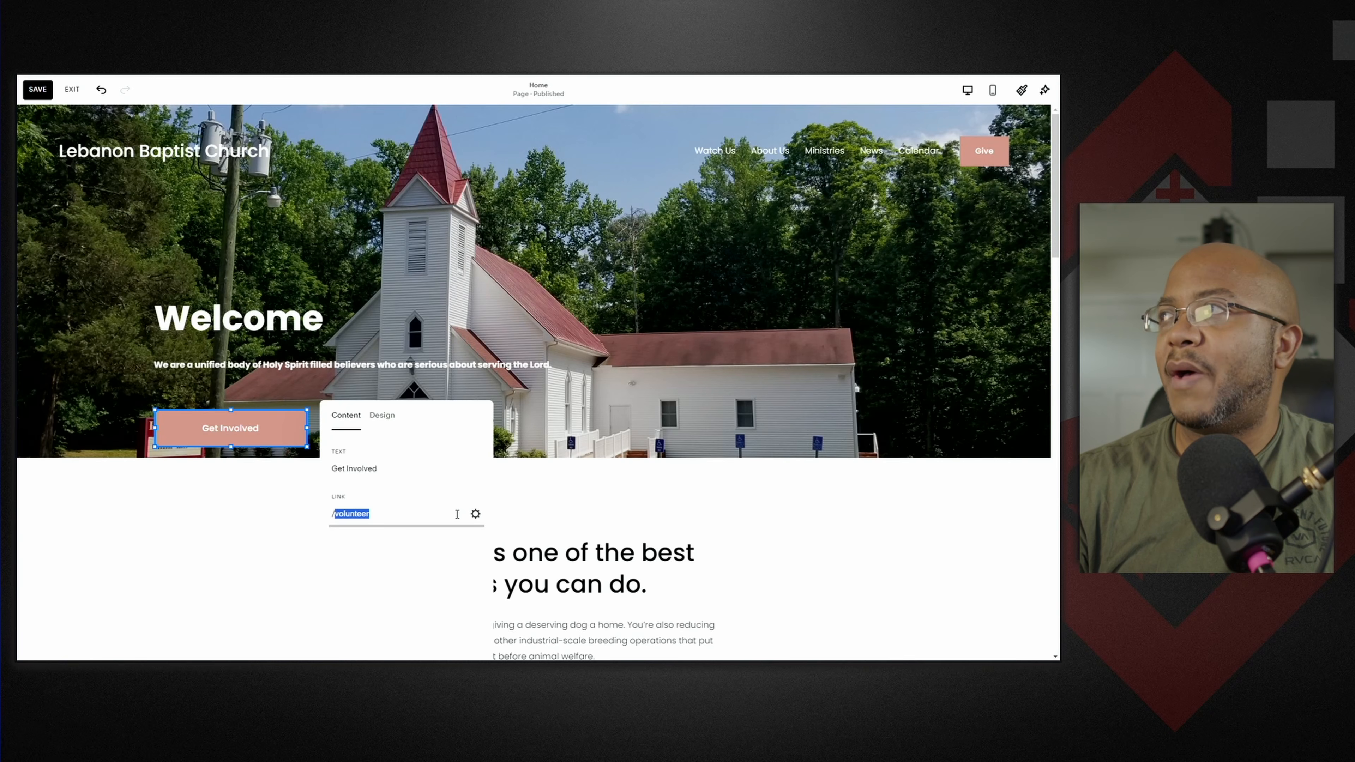
type("ab")
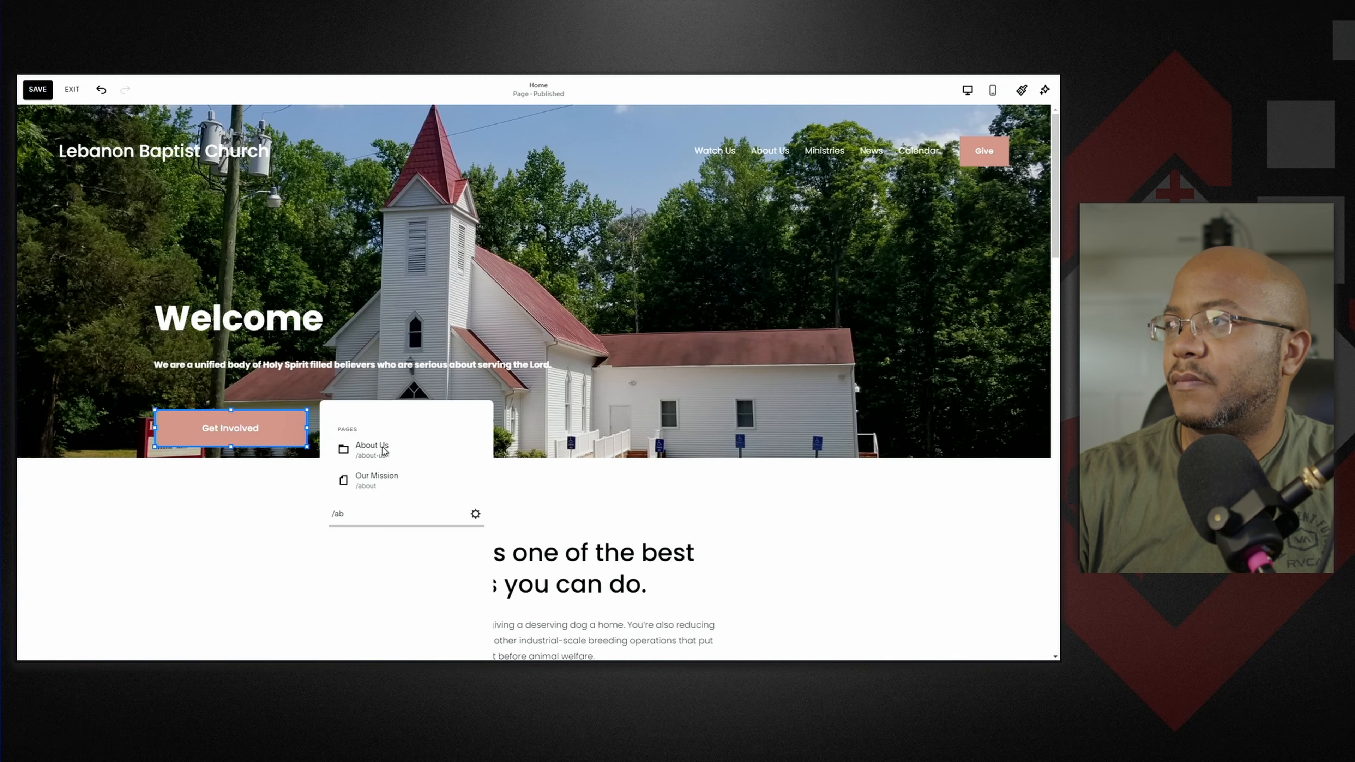
left_click(372, 448)
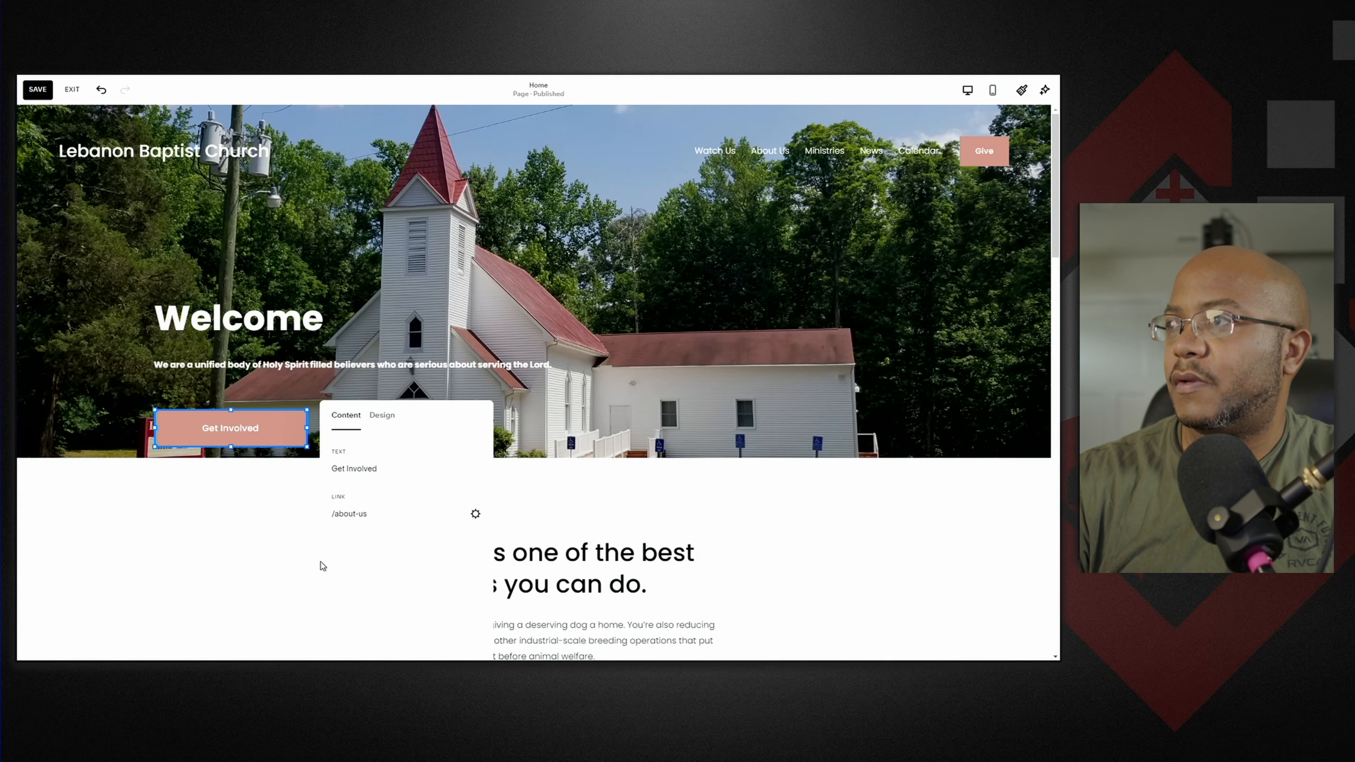
left_click_drag(385, 471, 355, 467)
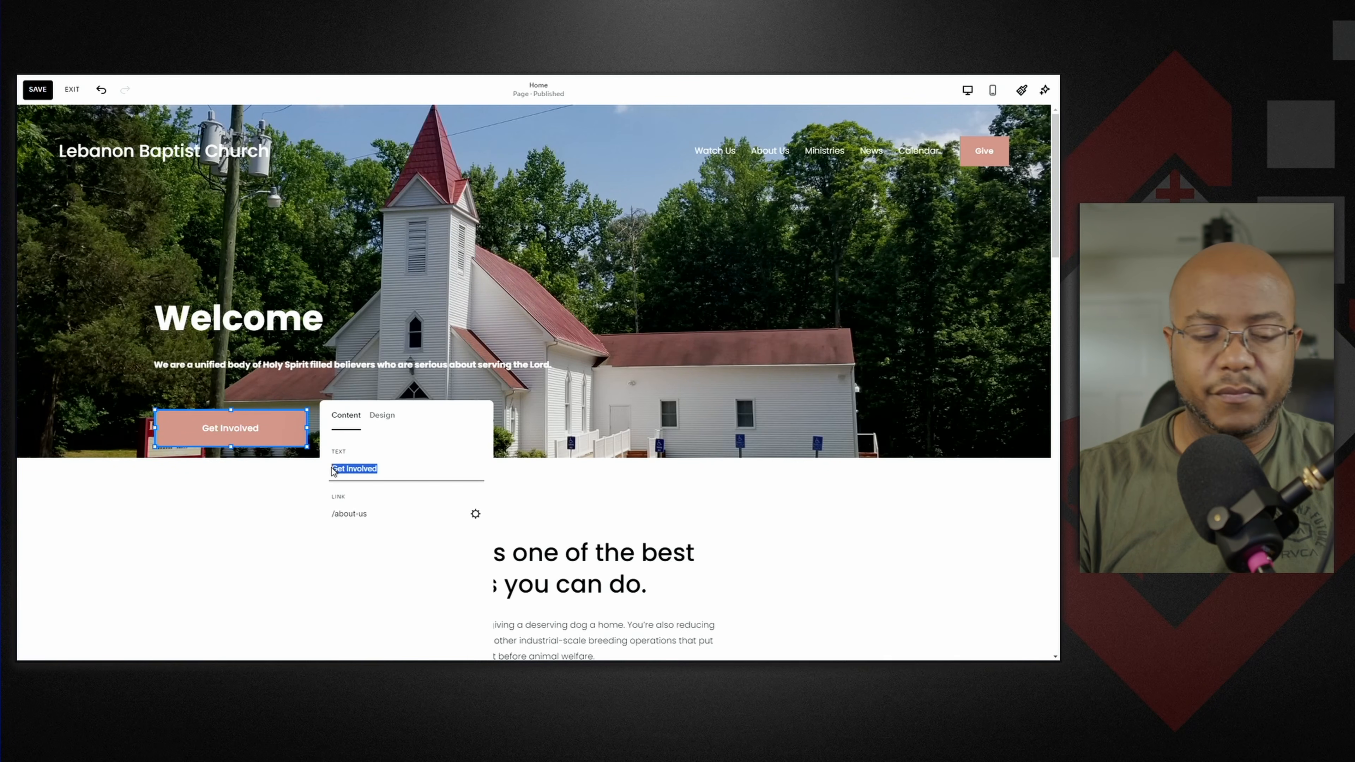
type("About Us")
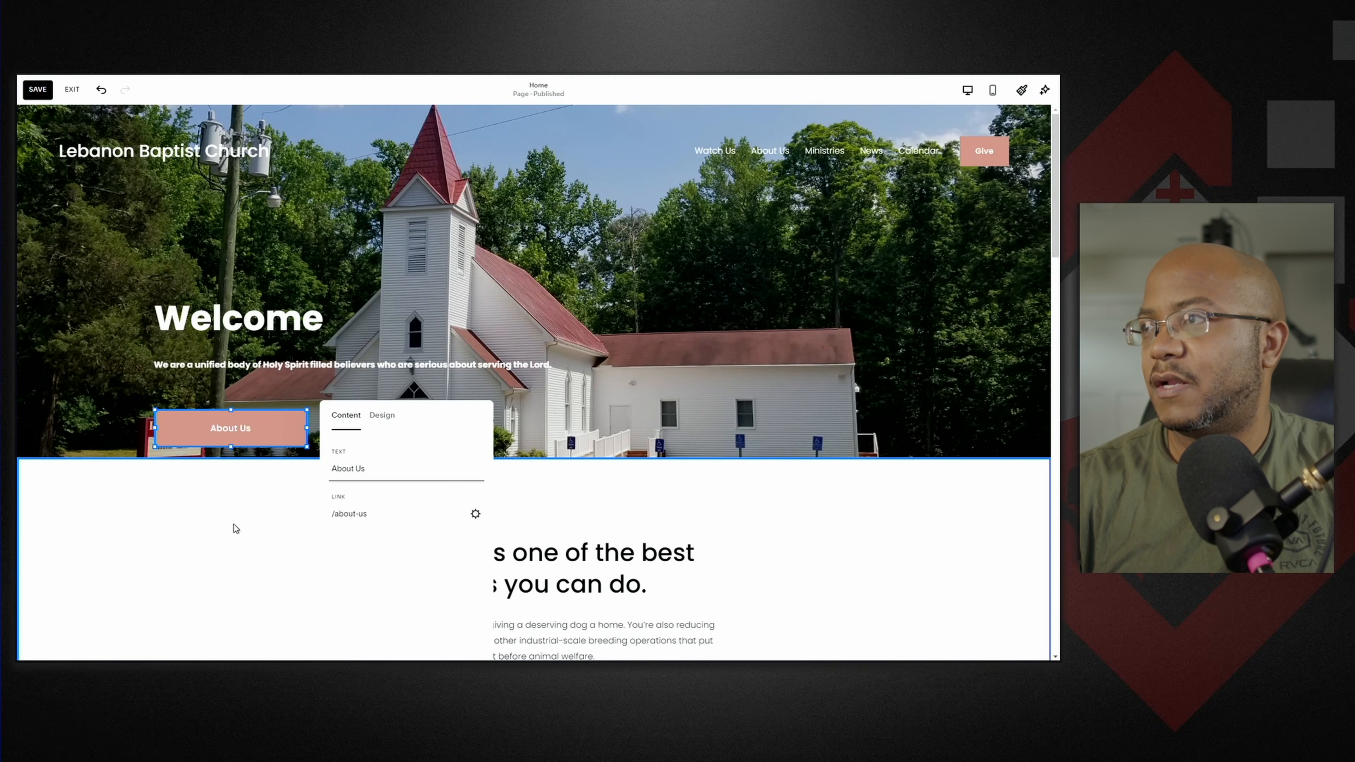
left_click(245, 555)
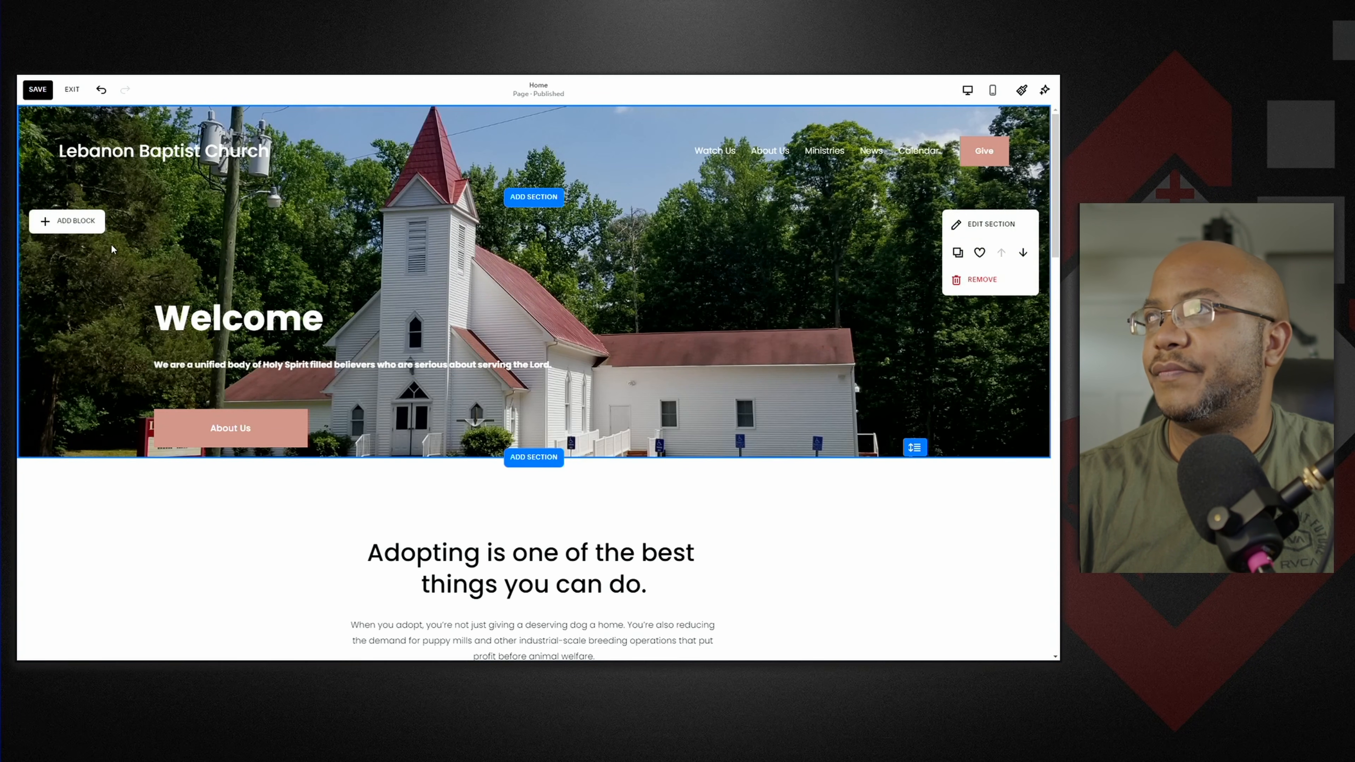
Look over the home page sections, then save the home page edits.
scroll(370, 487, "down", 4)
scroll(369, 484, "down", 10)
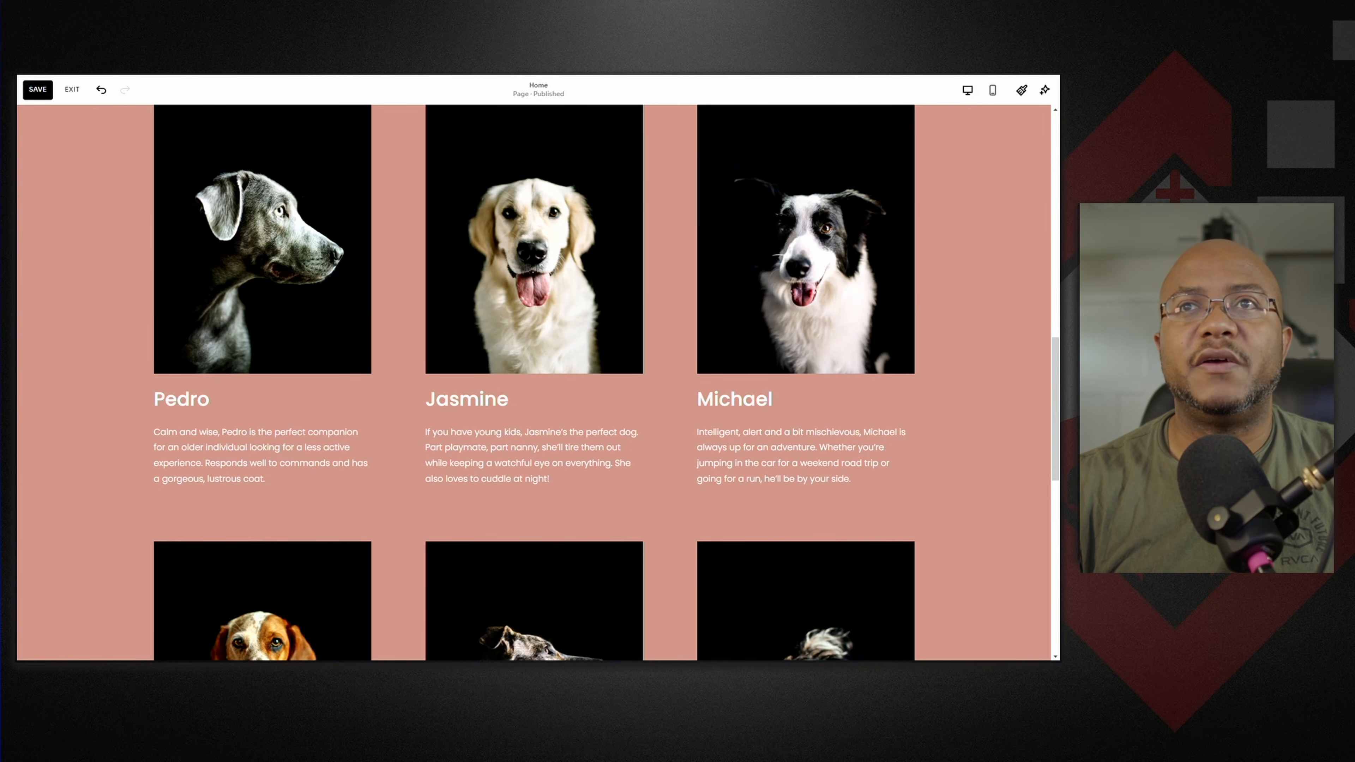
scroll(374, 504, "down", 13)
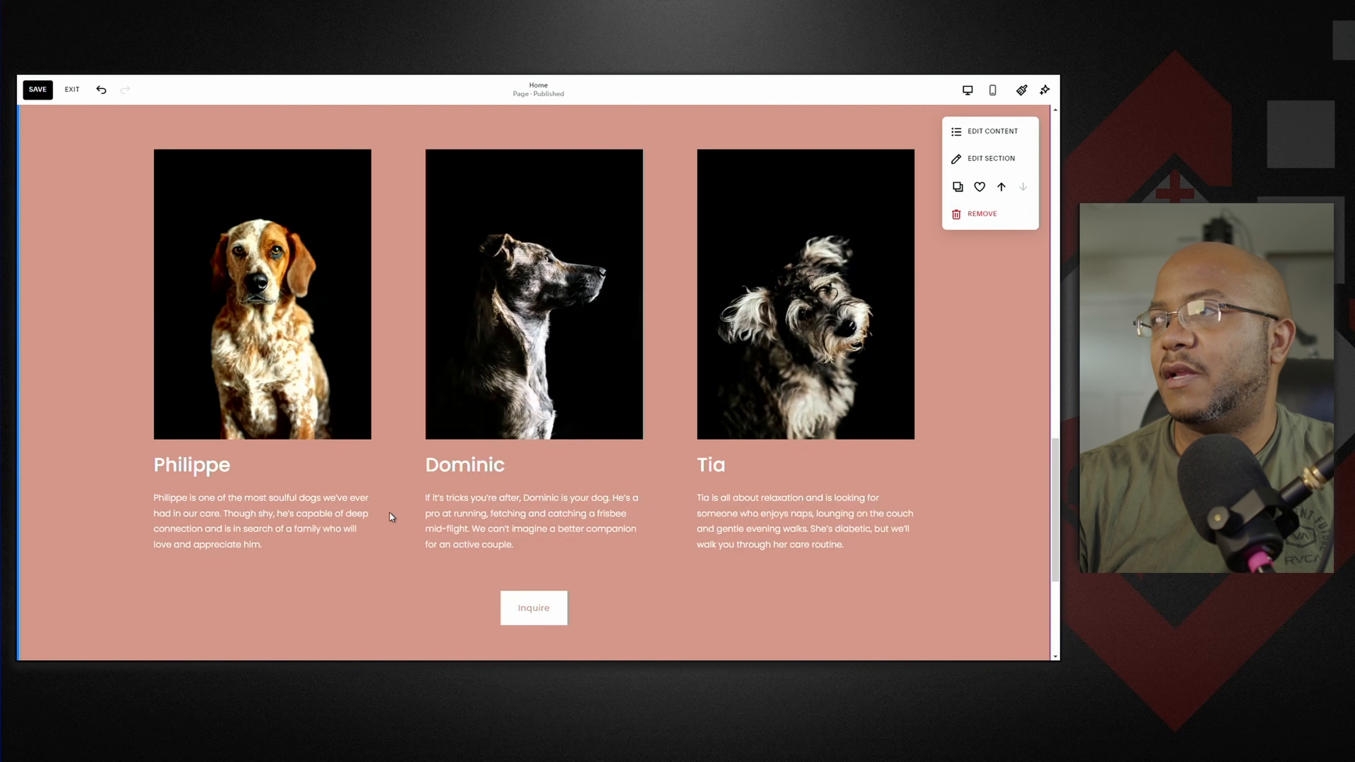
scroll(290, 515, "up", 8)
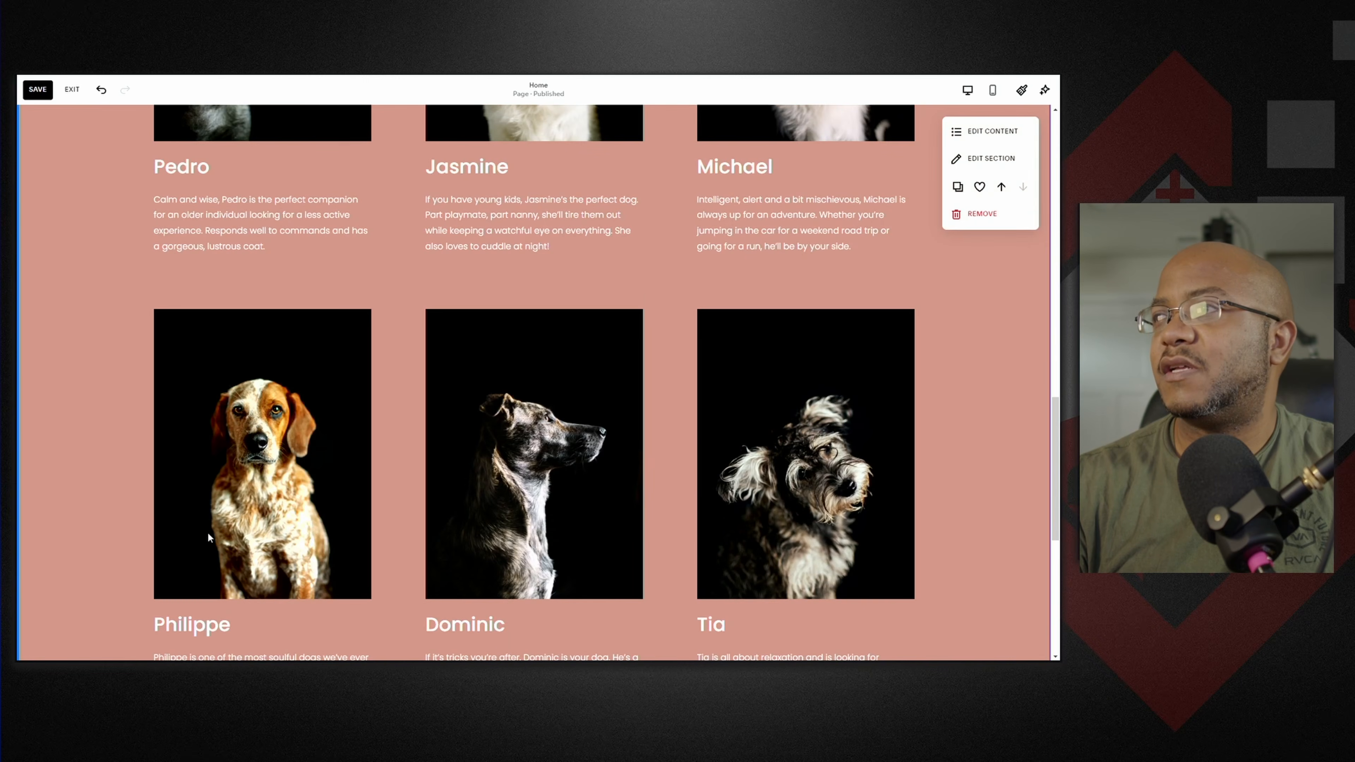
scroll(399, 509, "up", 6)
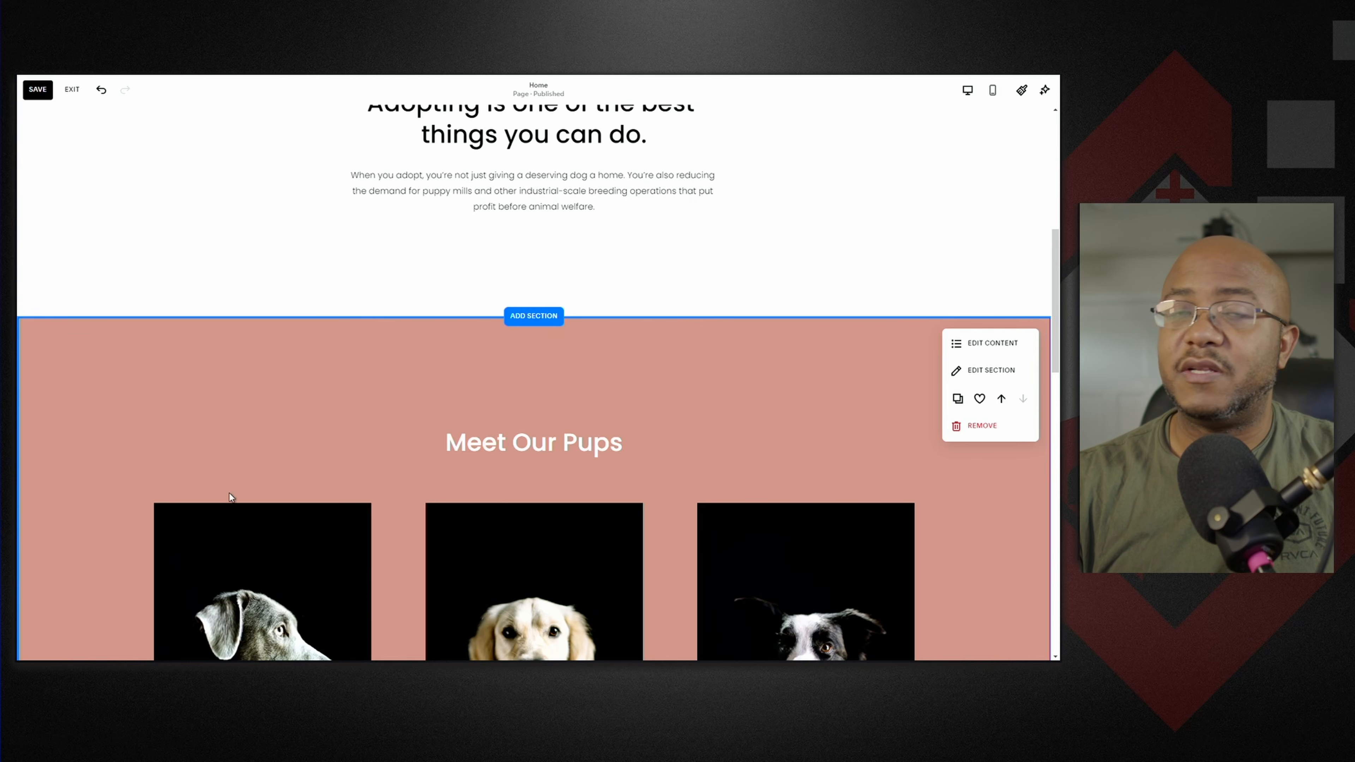
scroll(426, 575, "up", 8)
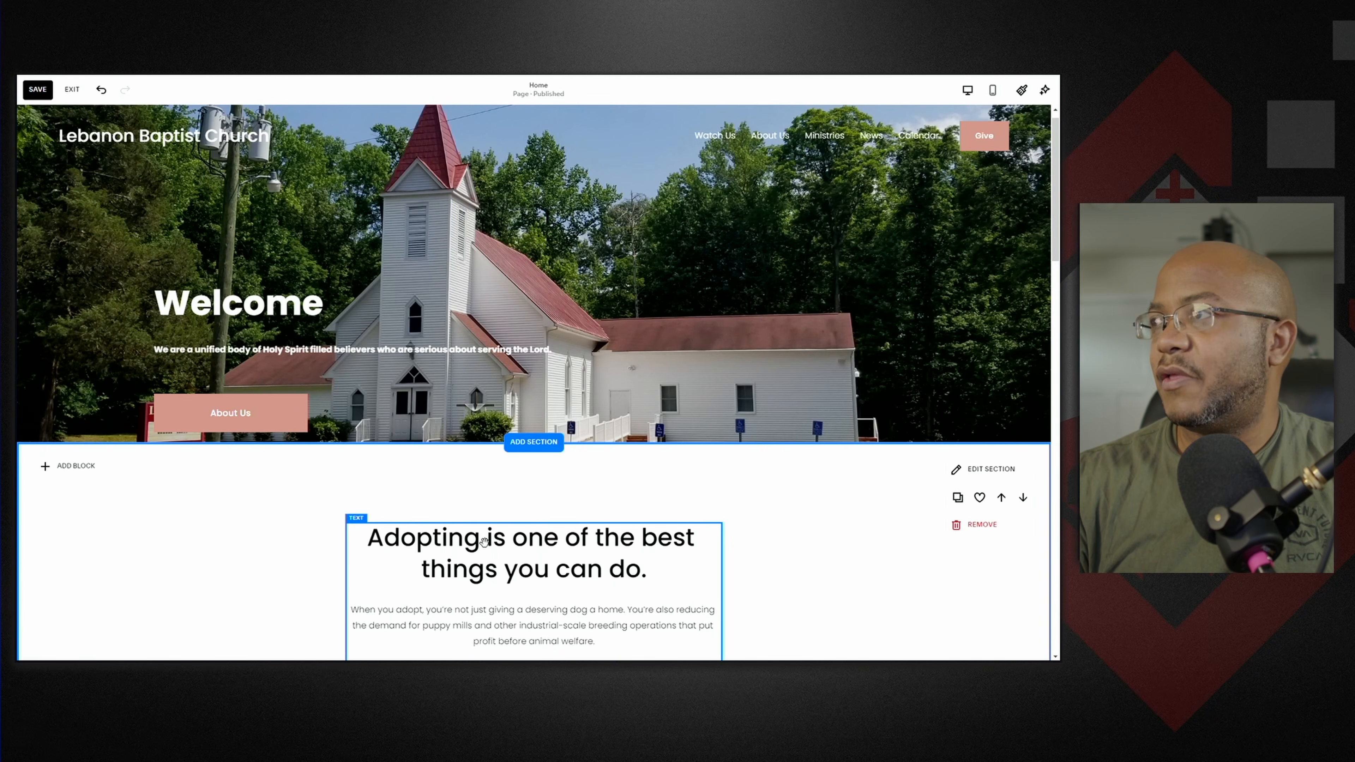
scroll(533, 524, "down", 15)
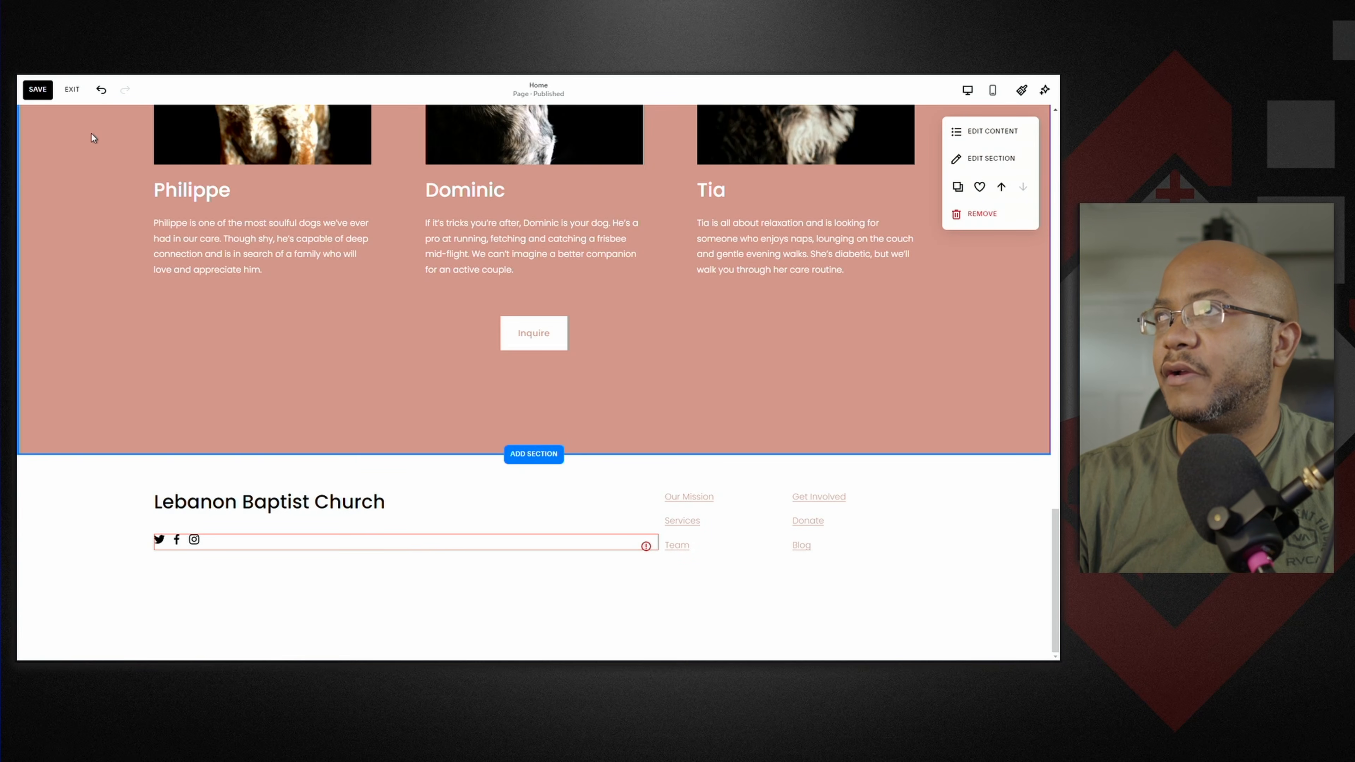
left_click(39, 93)
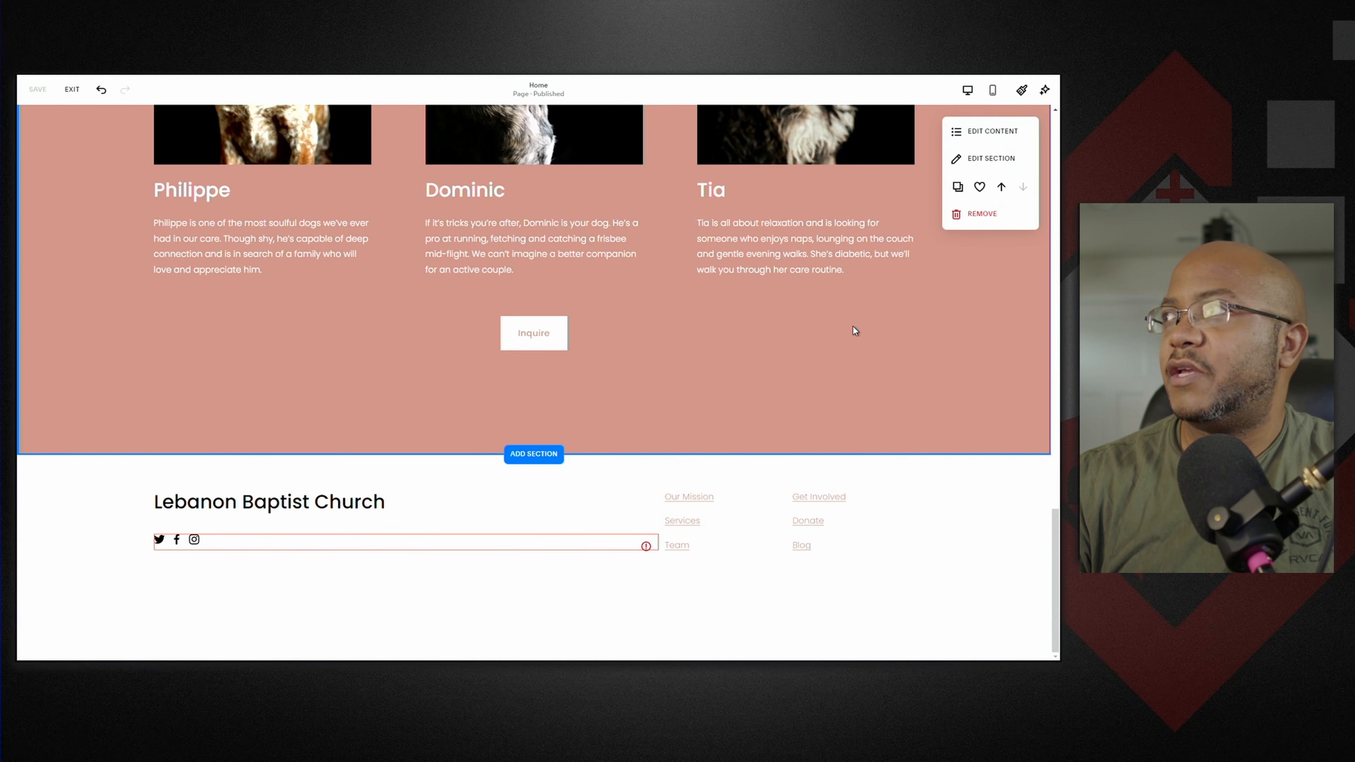
scroll(576, 460, "up", 15)
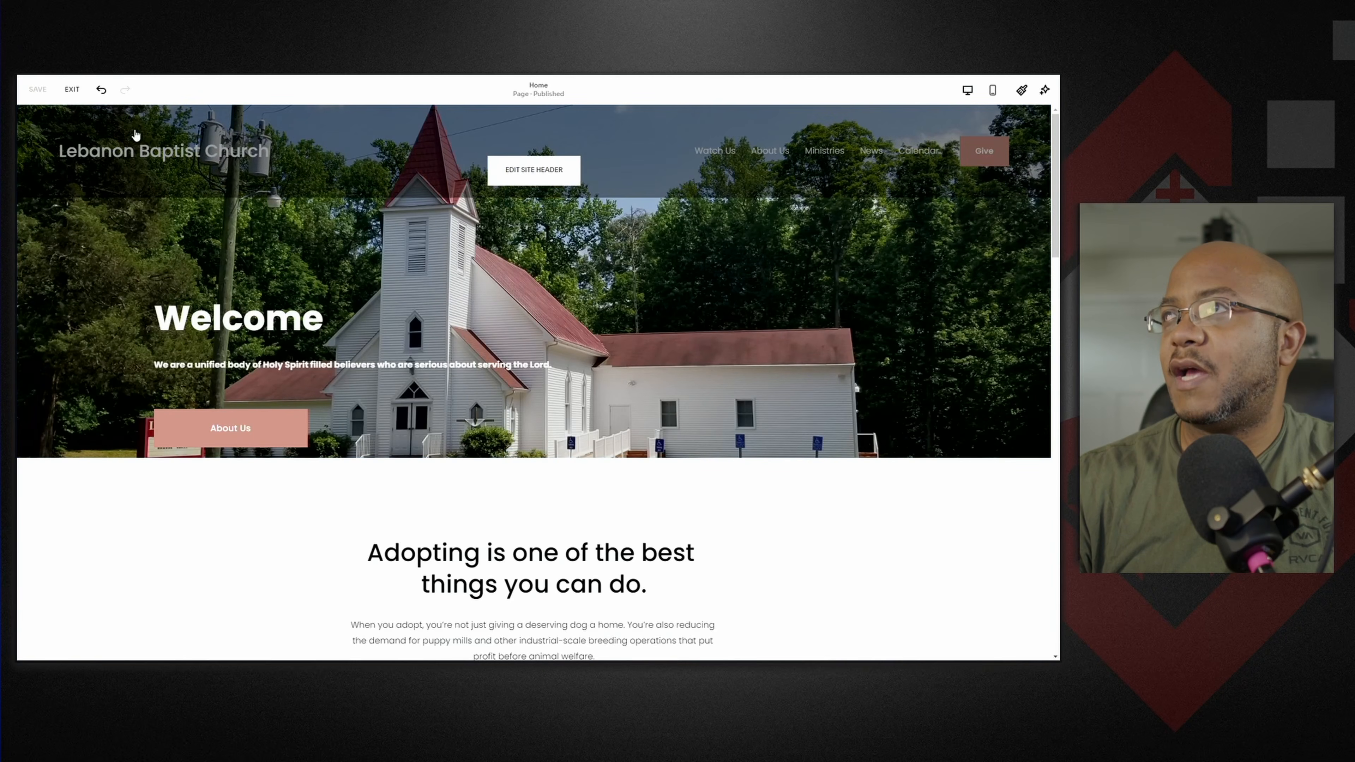
Exit the editor and start a new page under About Us from the page layouts.
left_click(73, 90)
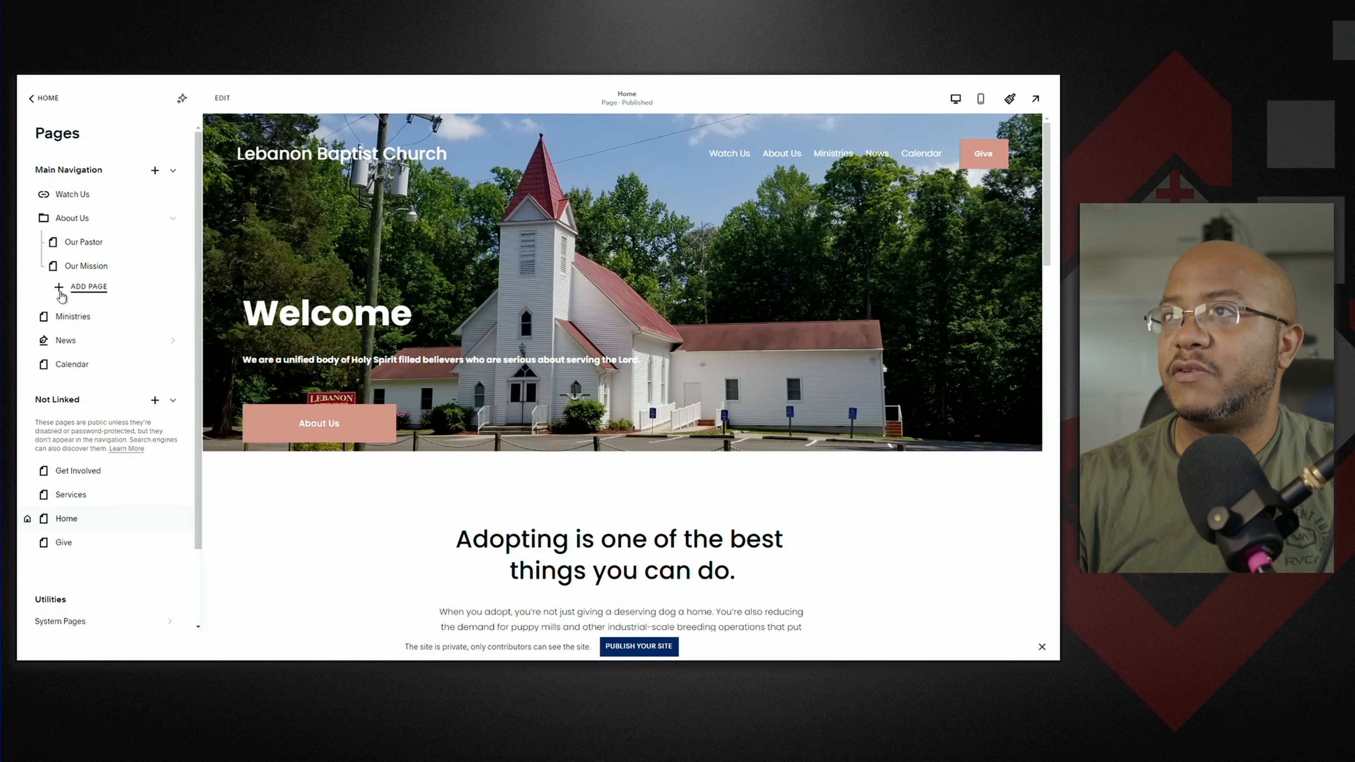
left_click(90, 288)
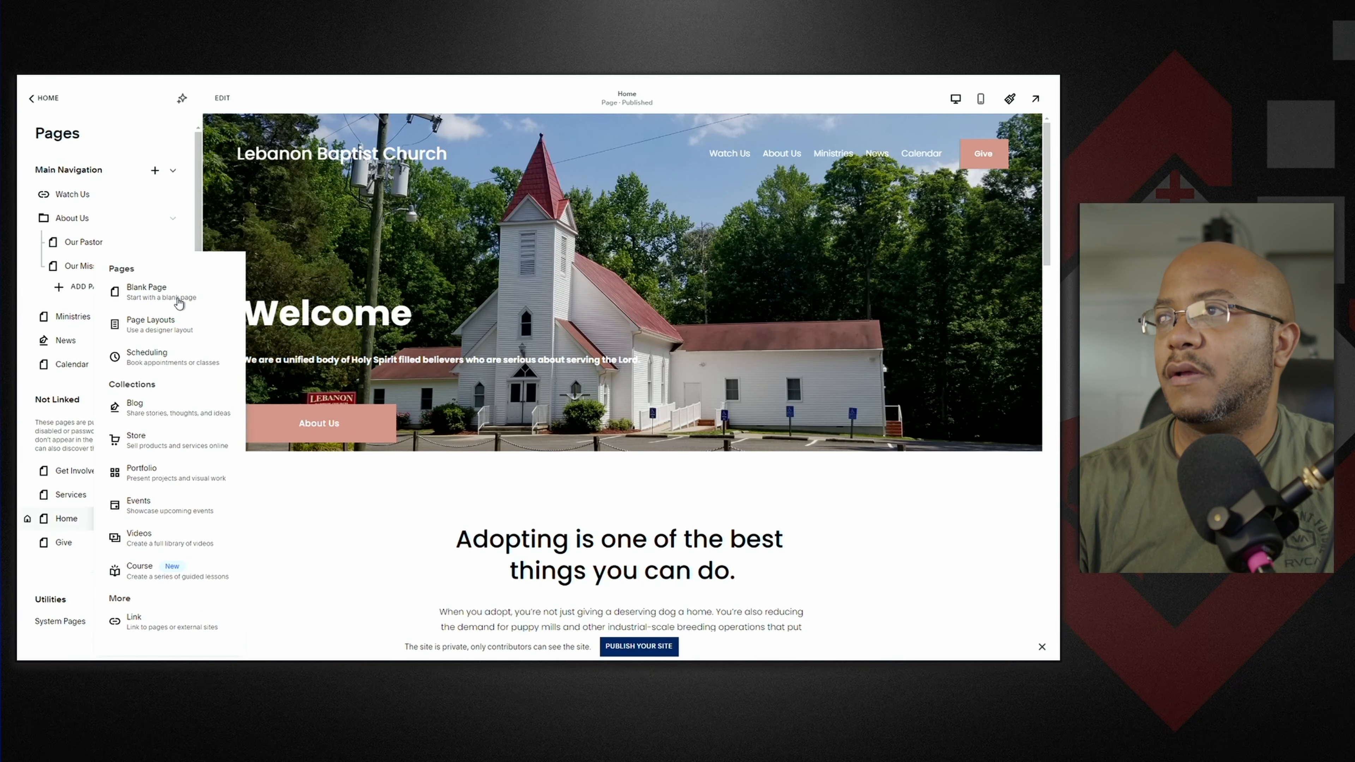
left_click(167, 333)
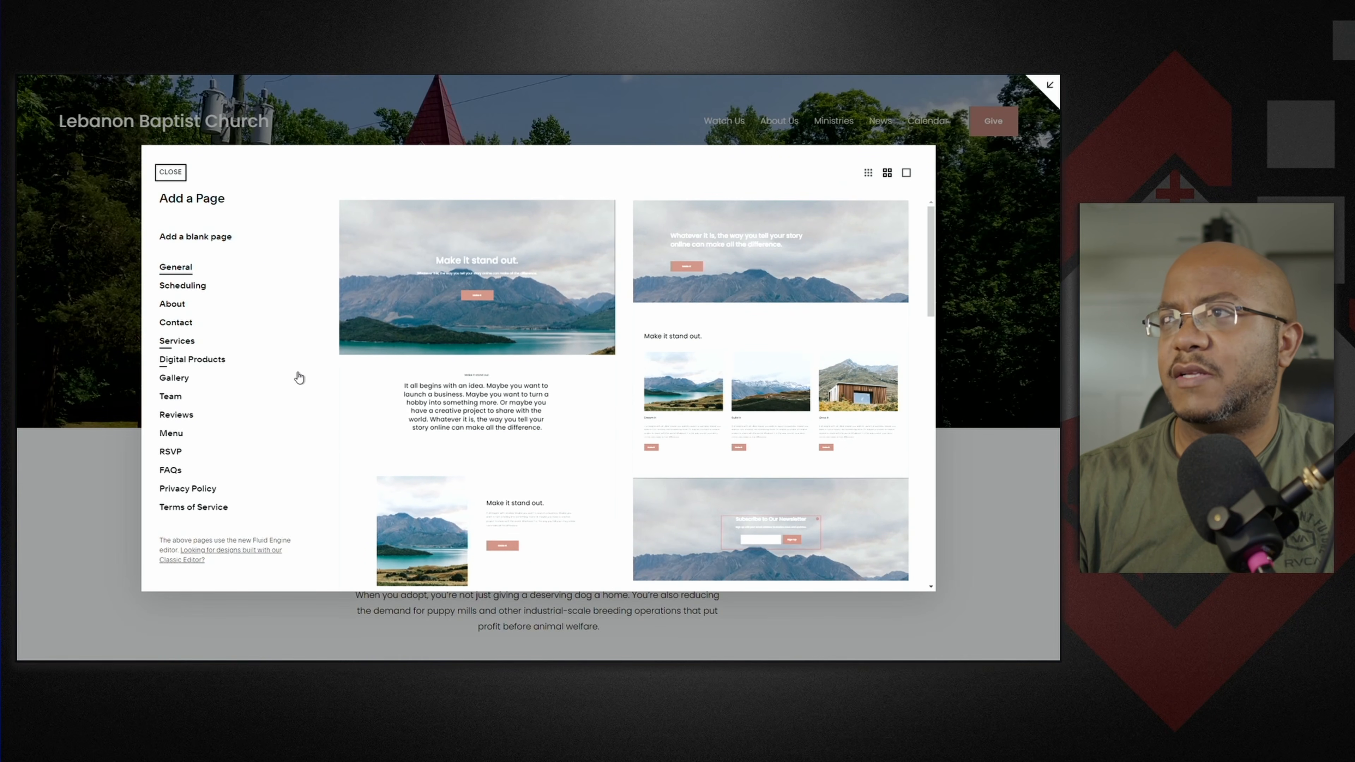
Compare the Contact and About layouts and choose the mountain-lake 'Contact us.' layout.
left_click(172, 325)
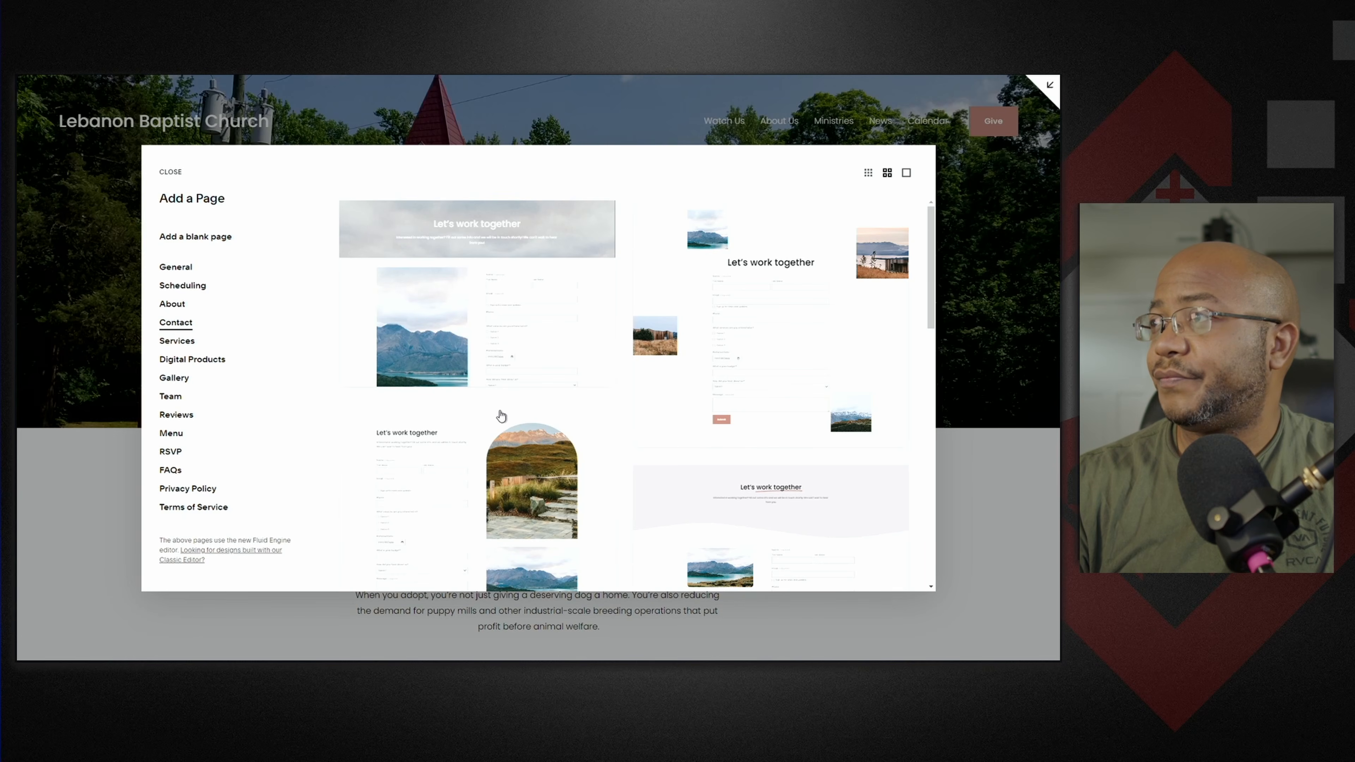
scroll(626, 427, "down", 10)
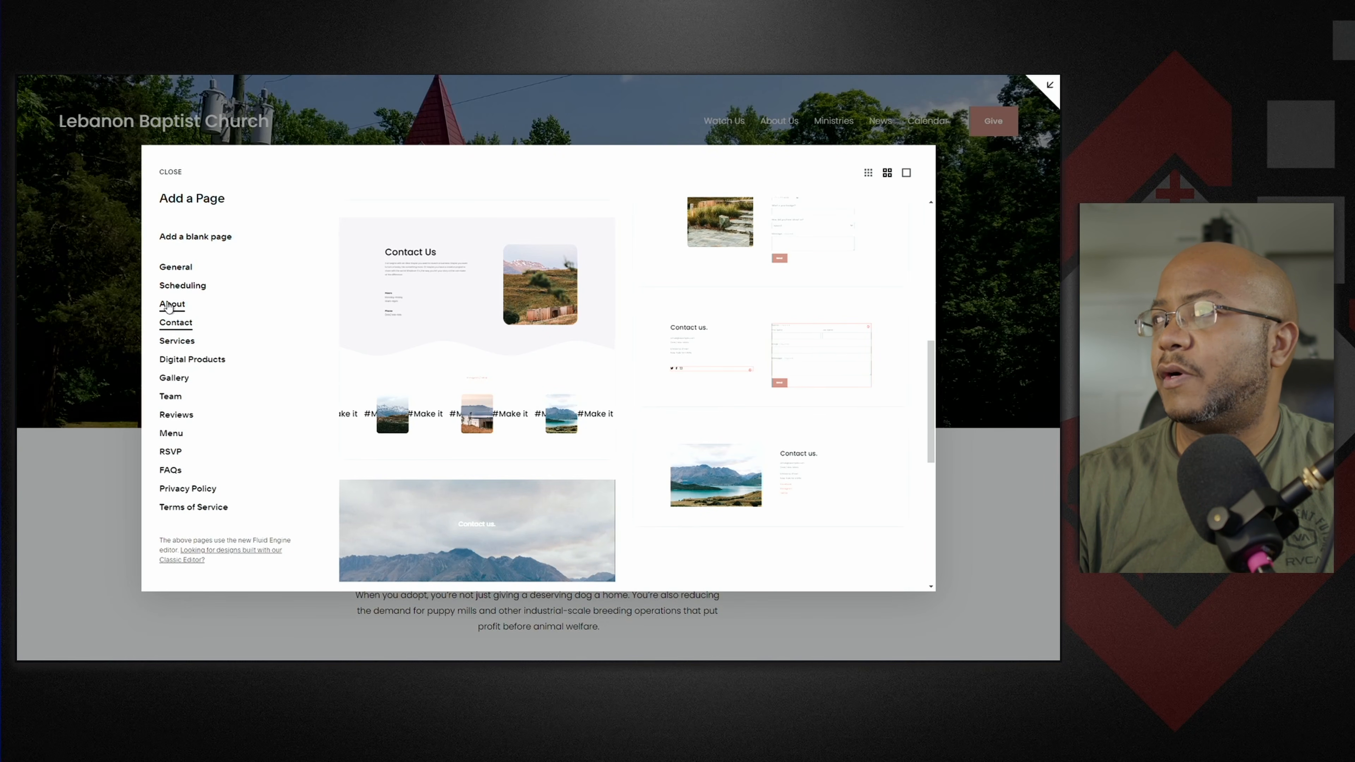
left_click(169, 306)
scroll(715, 419, "down", 10)
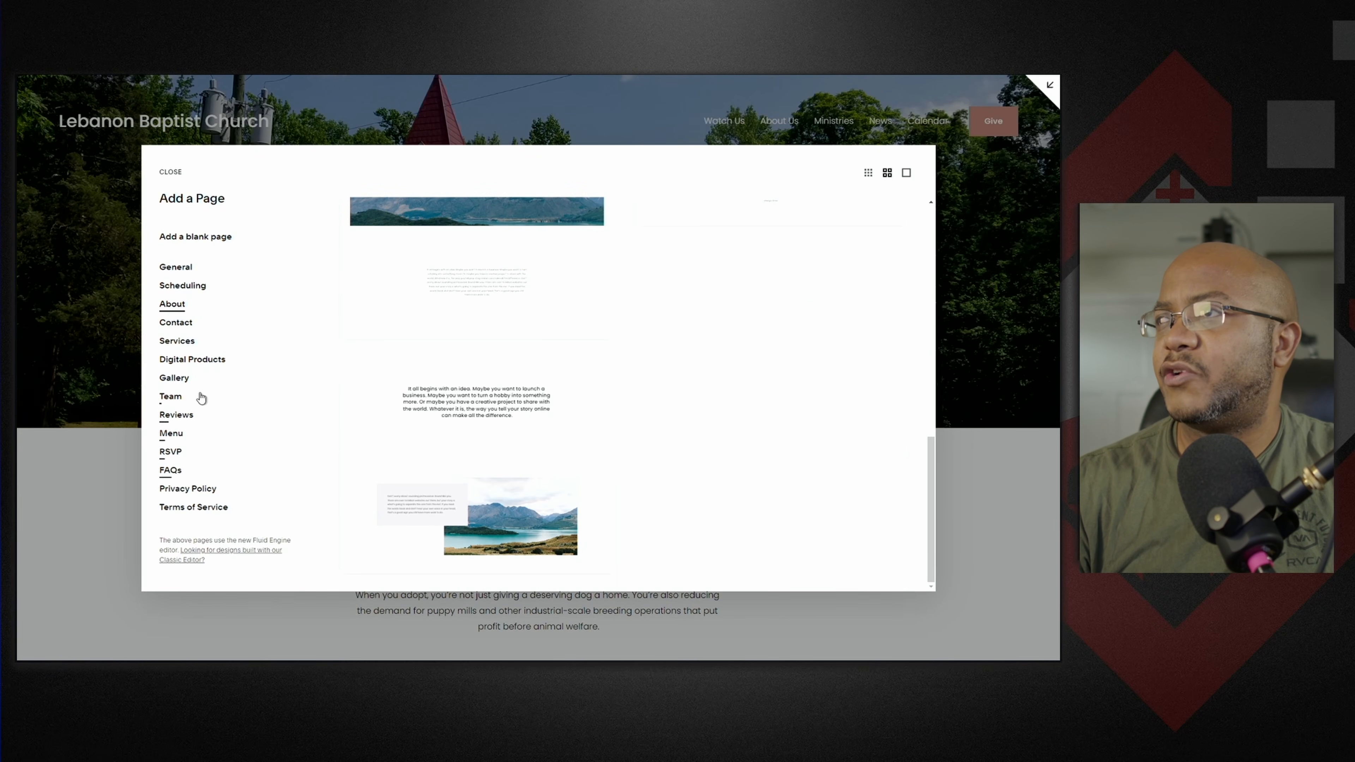
left_click(178, 324)
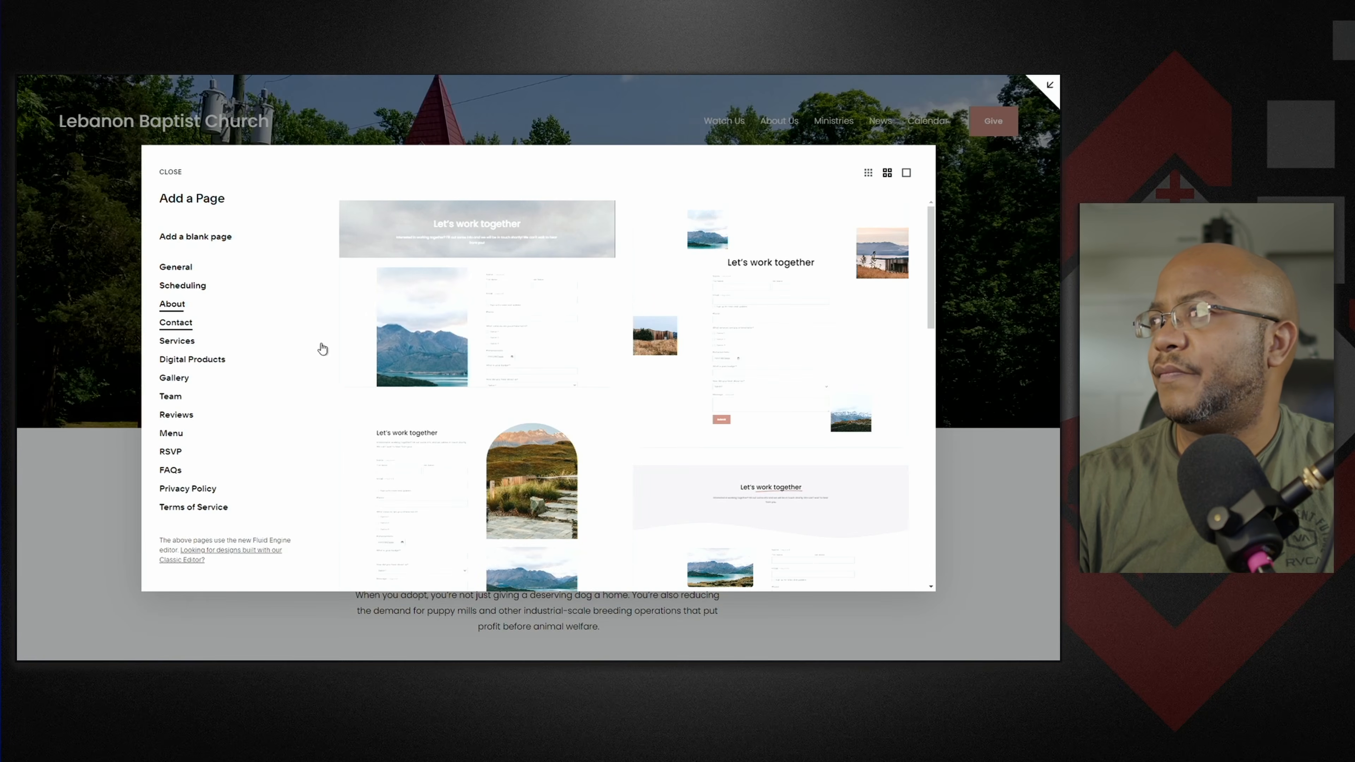
scroll(610, 435, "down", 5)
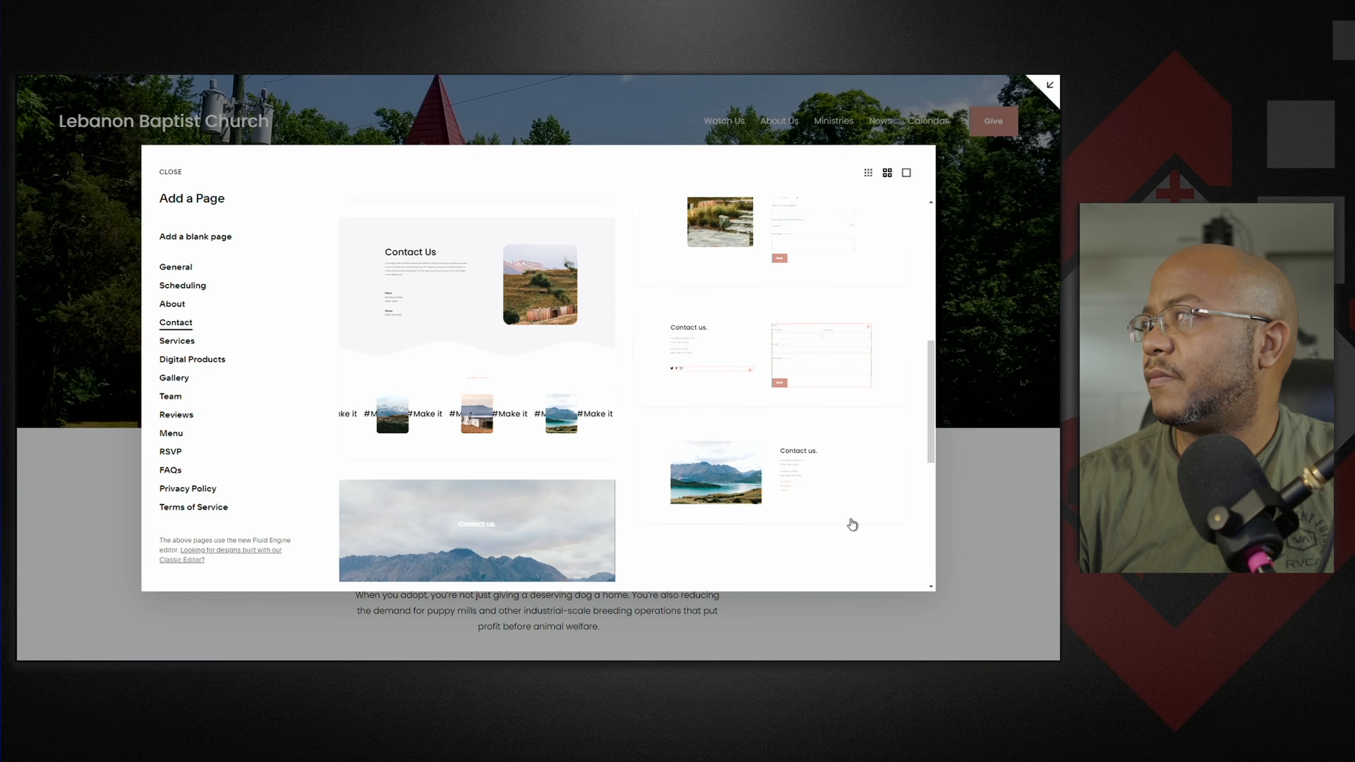
scroll(844, 525, "down", 5)
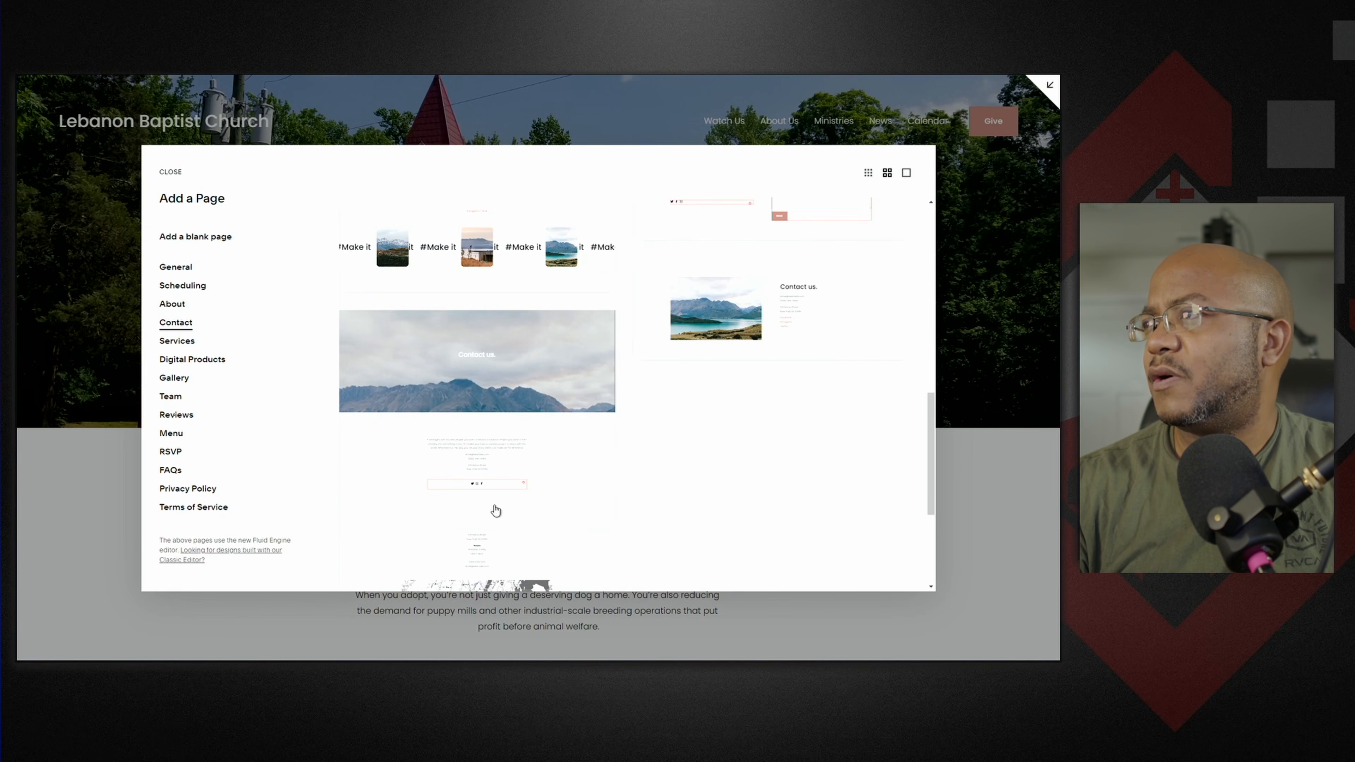
scroll(555, 518, "up", 3)
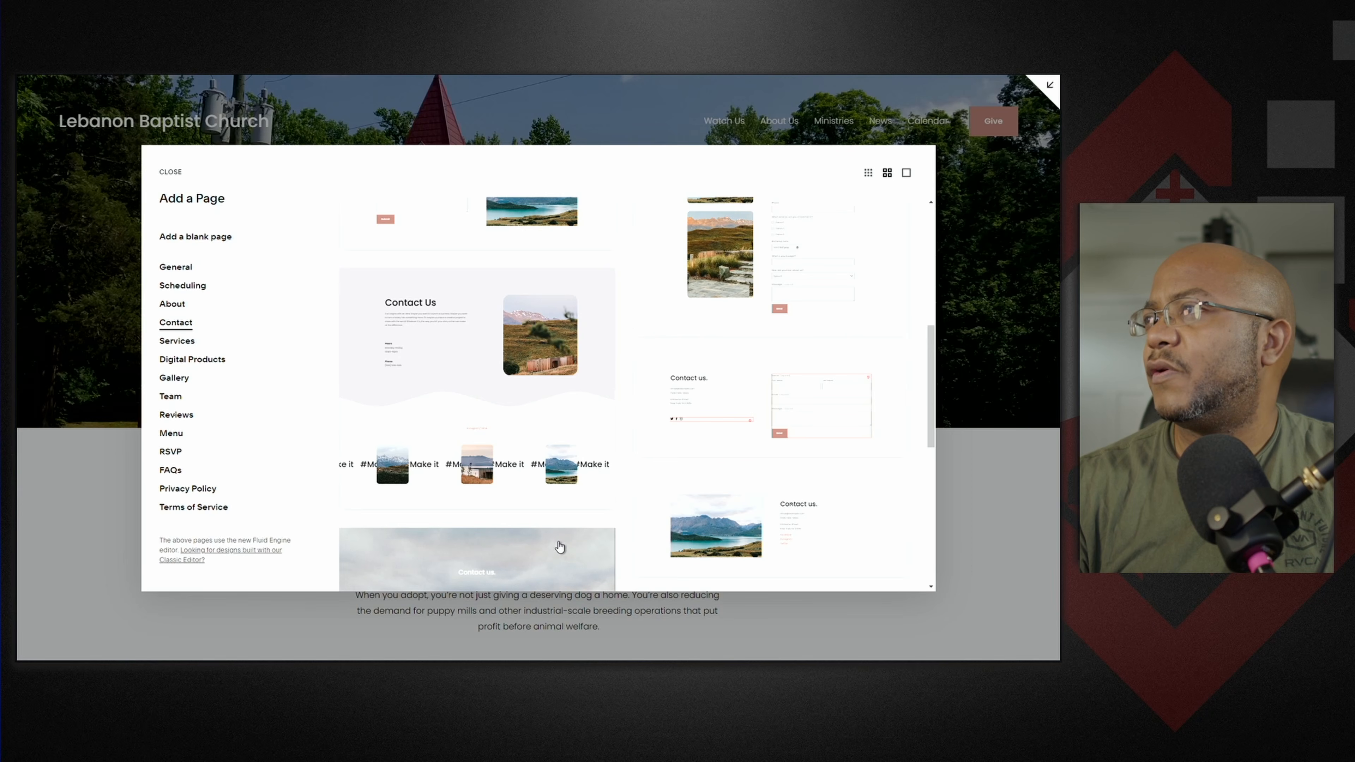
scroll(557, 539, "up", 4)
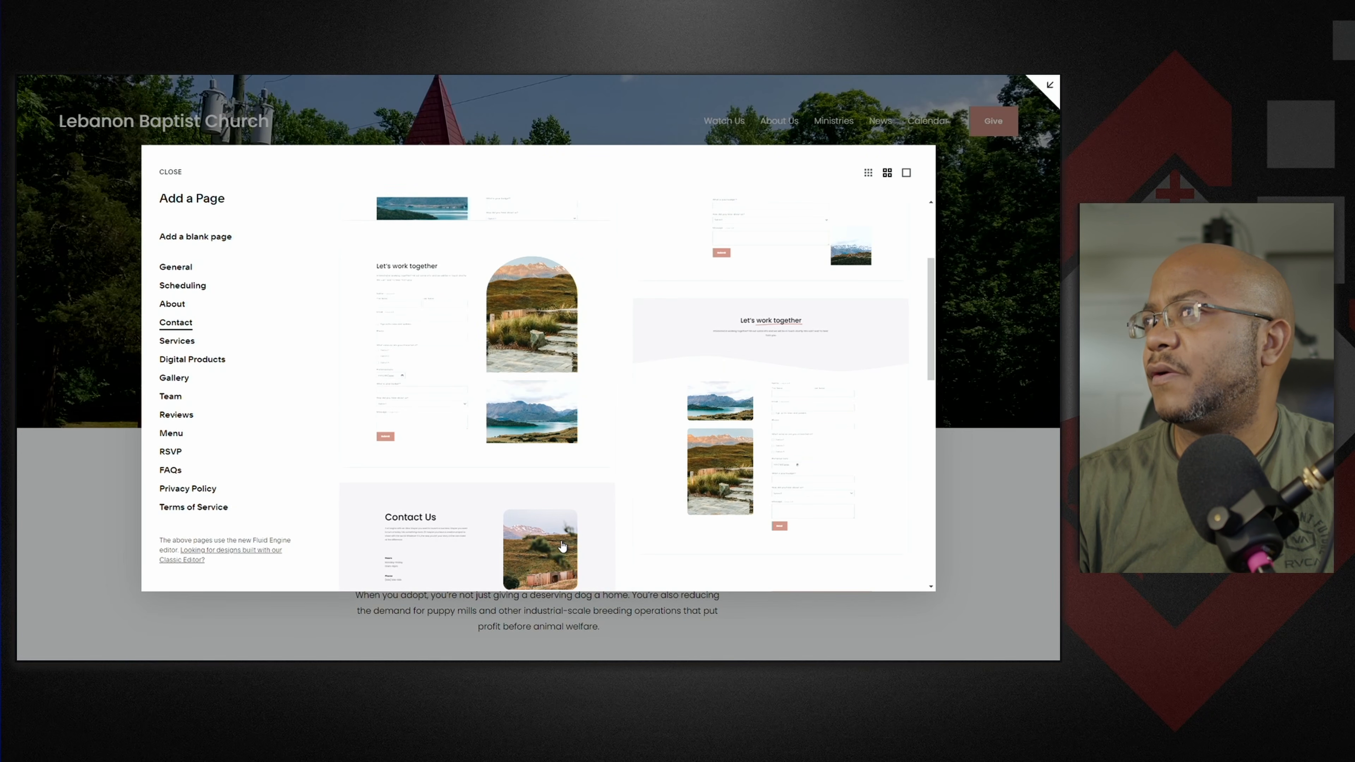
scroll(562, 546, "up", 3)
scroll(563, 543, "down", 10)
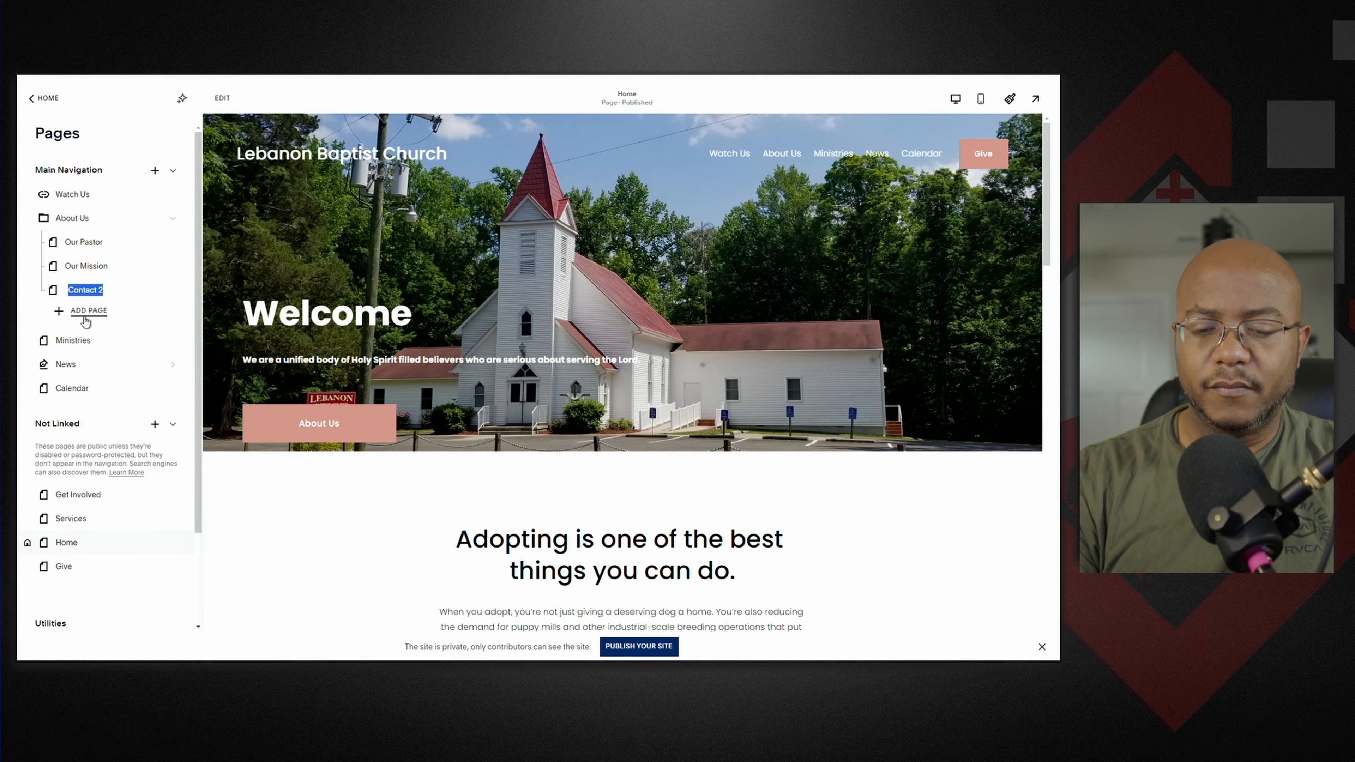
Name the new page 'Contact Us' and open it to view its contact block.
key("Right")
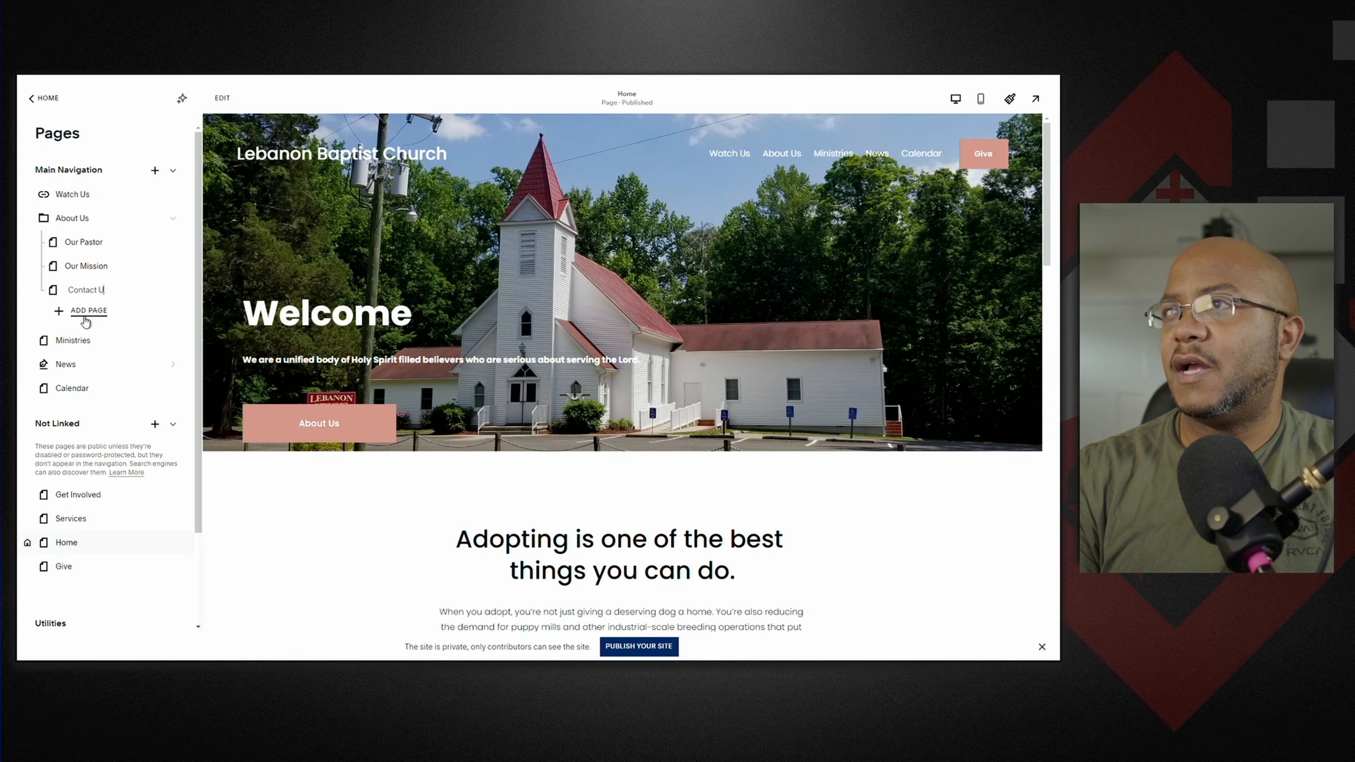
left_click(85, 290)
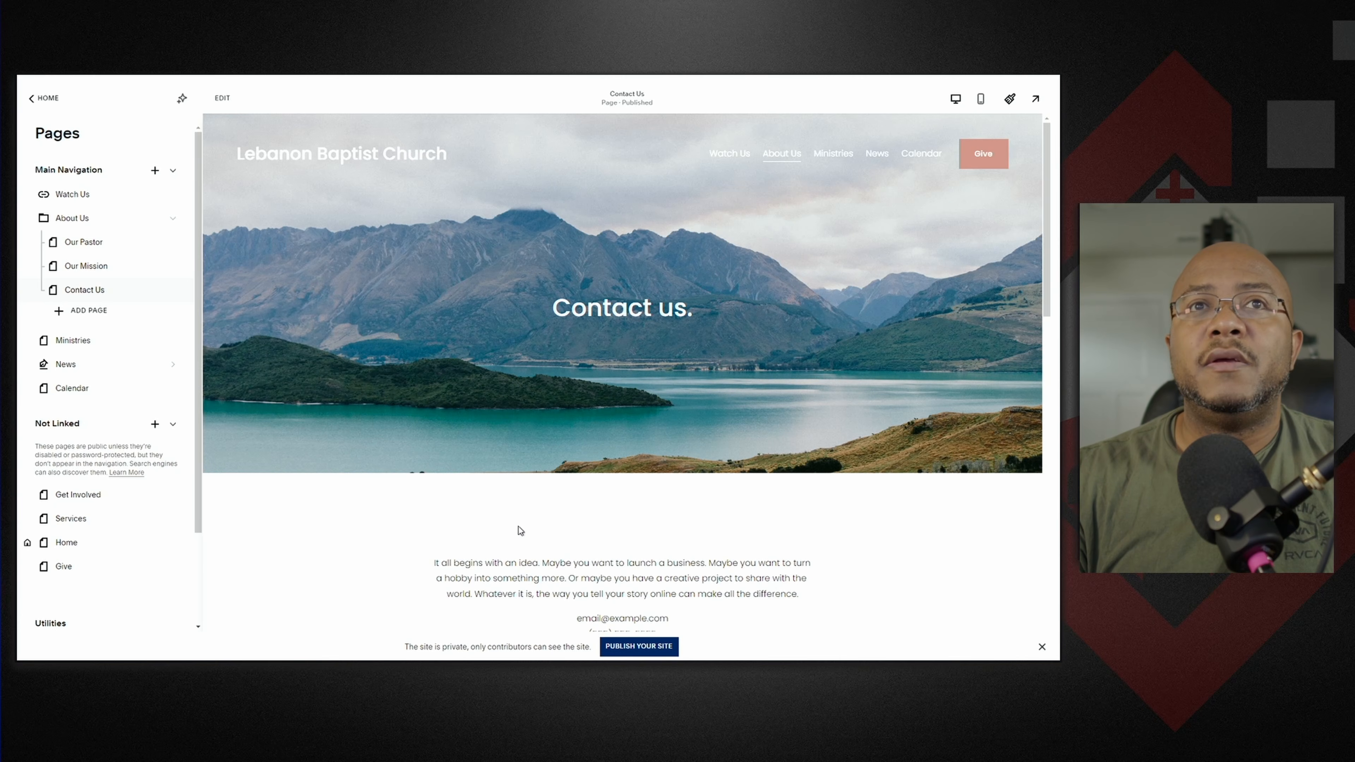
scroll(519, 526, "down", 8)
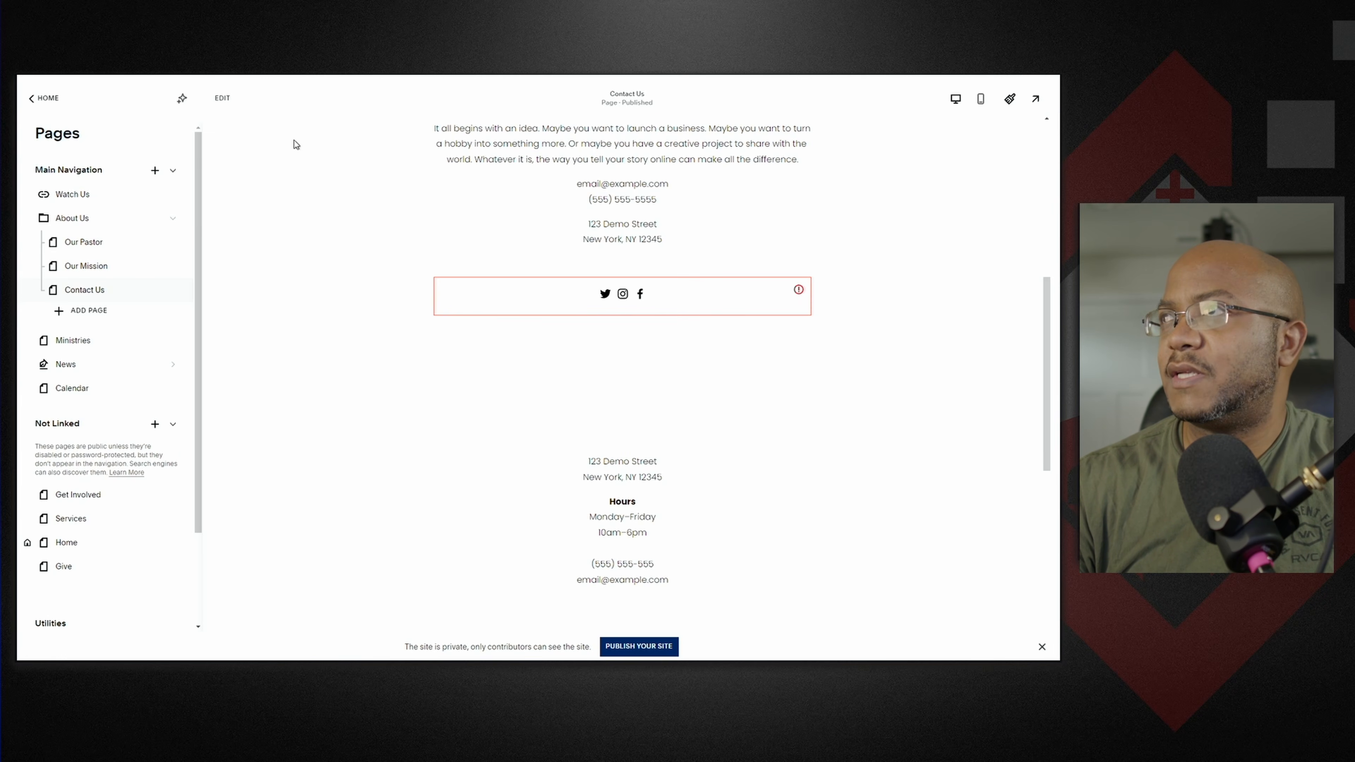
Replace the placeholder address with the church's address on two plain, unbolded, unitalicized lines.
left_click(222, 98)
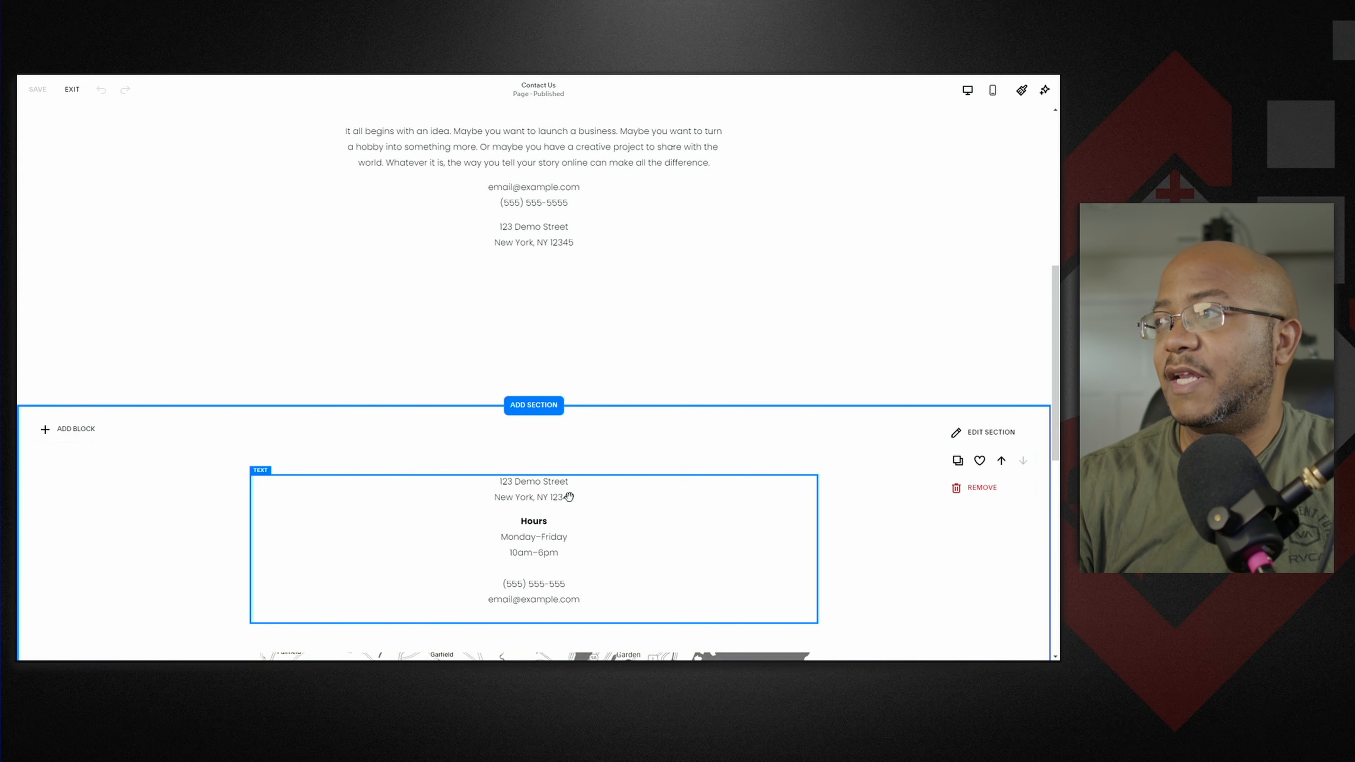
left_click(568, 492)
left_click(573, 494)
left_click_drag(572, 495, 501, 488)
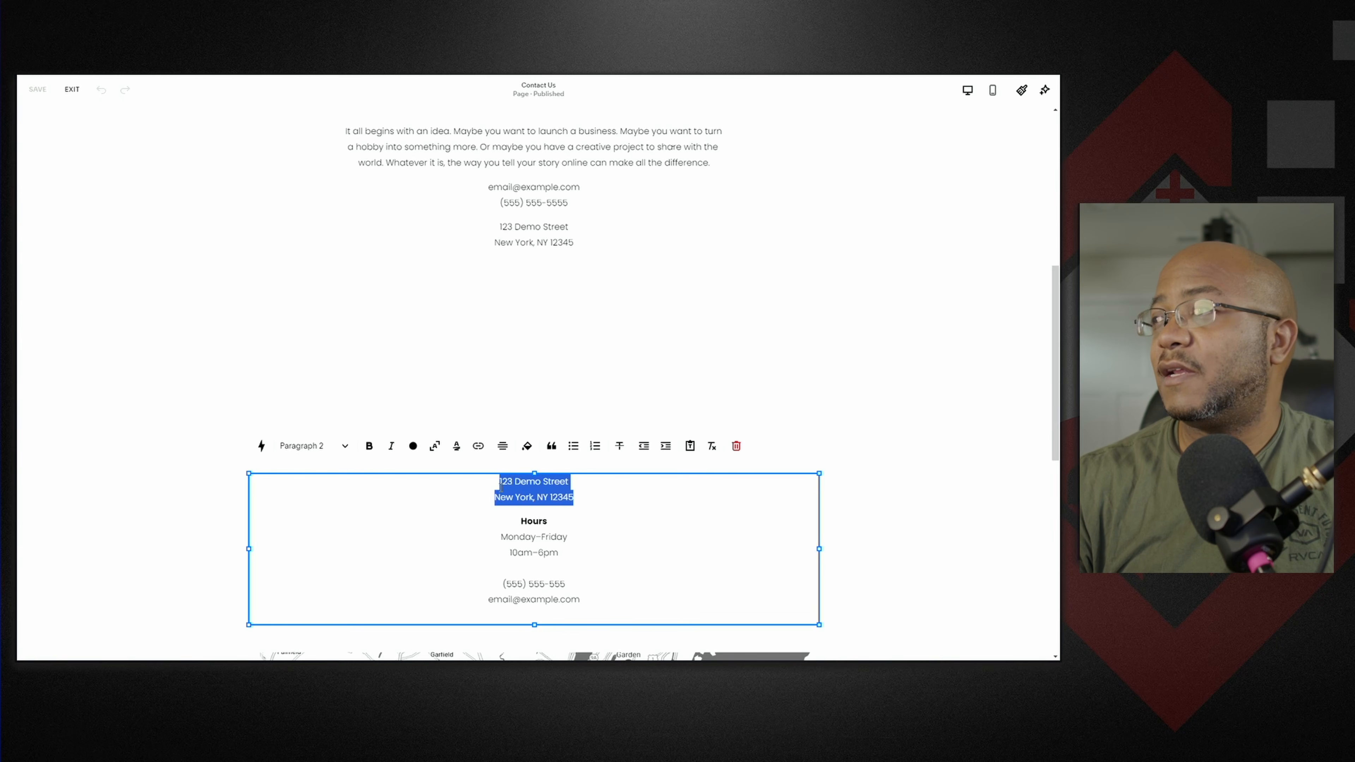
type("5300 Hopewell Road, New Kent, VA, United States, 23124")
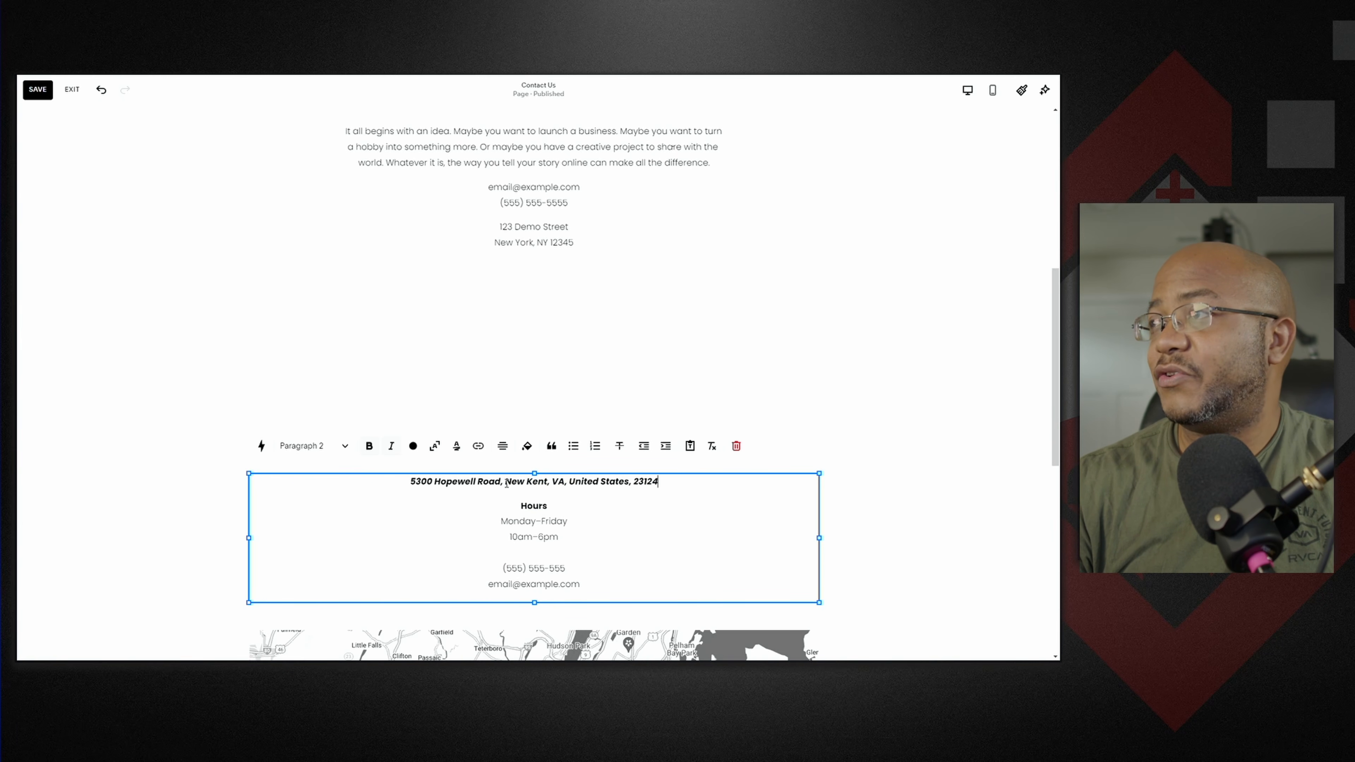
key("BackSpace")
key("BackSpace")
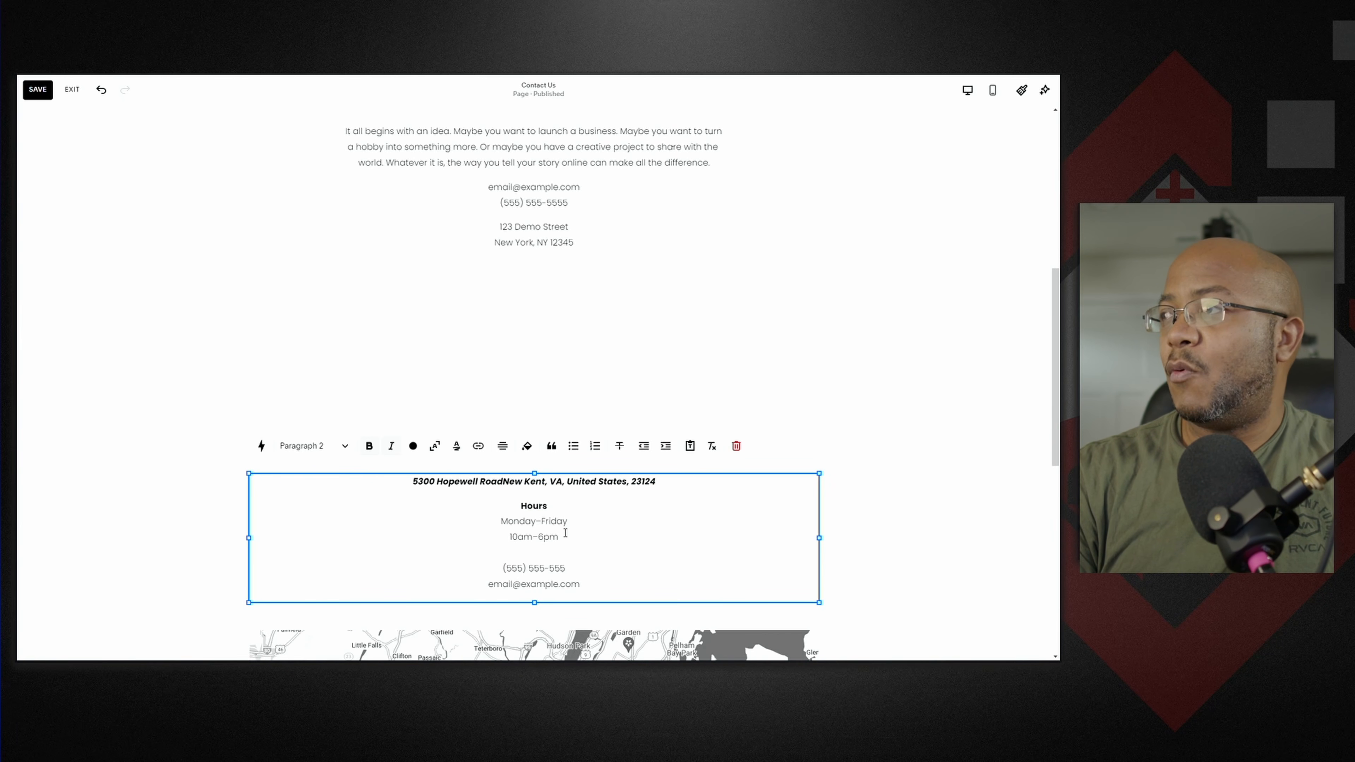
key("shift+Return")
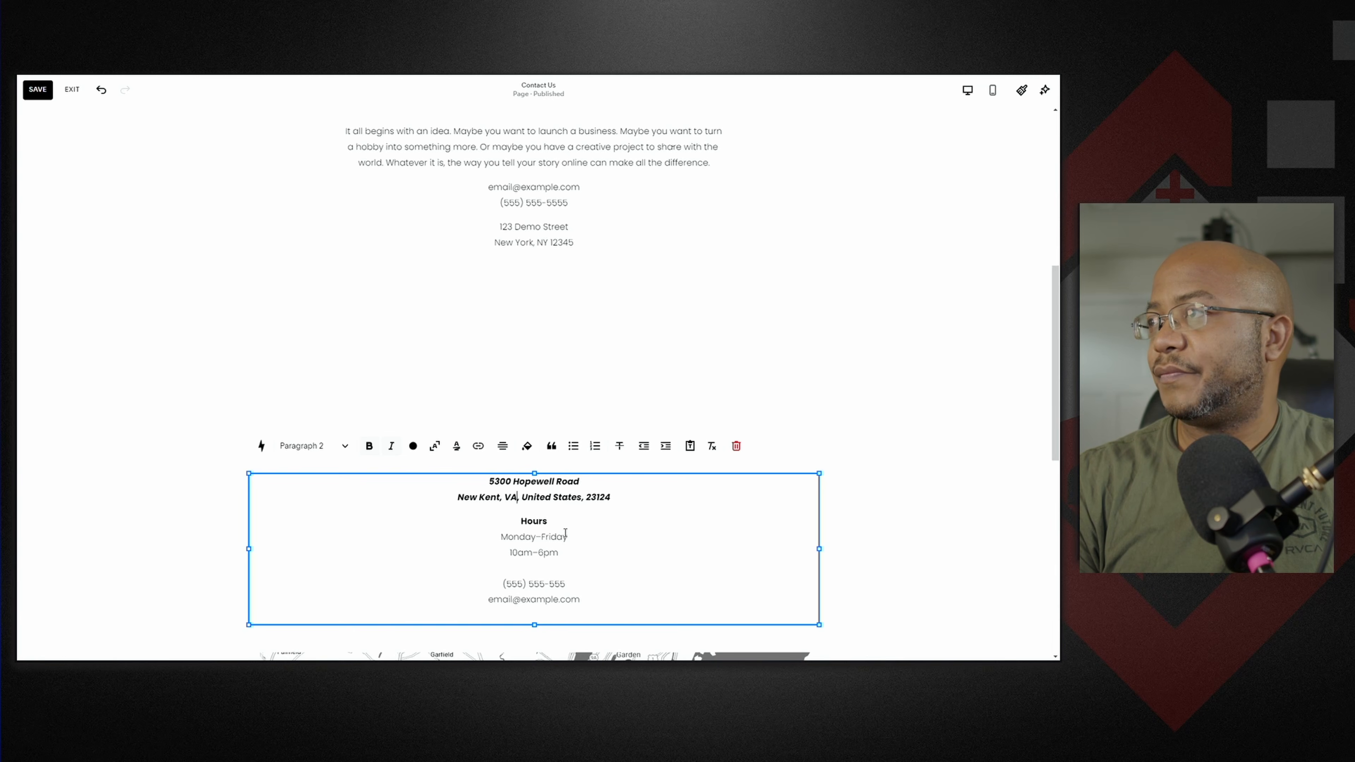
key("End")
key("shift+Up")
key("shift+Up")
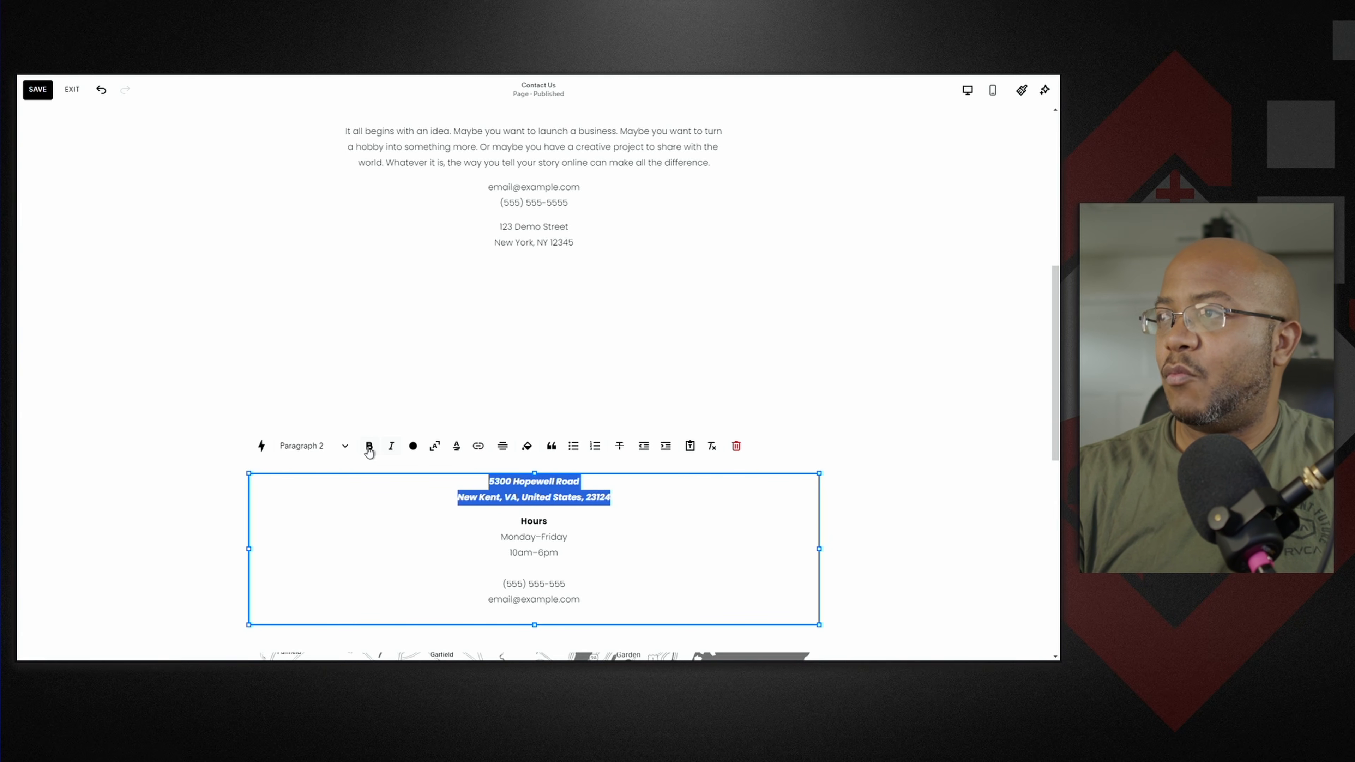
left_click(369, 447)
left_click(391, 447)
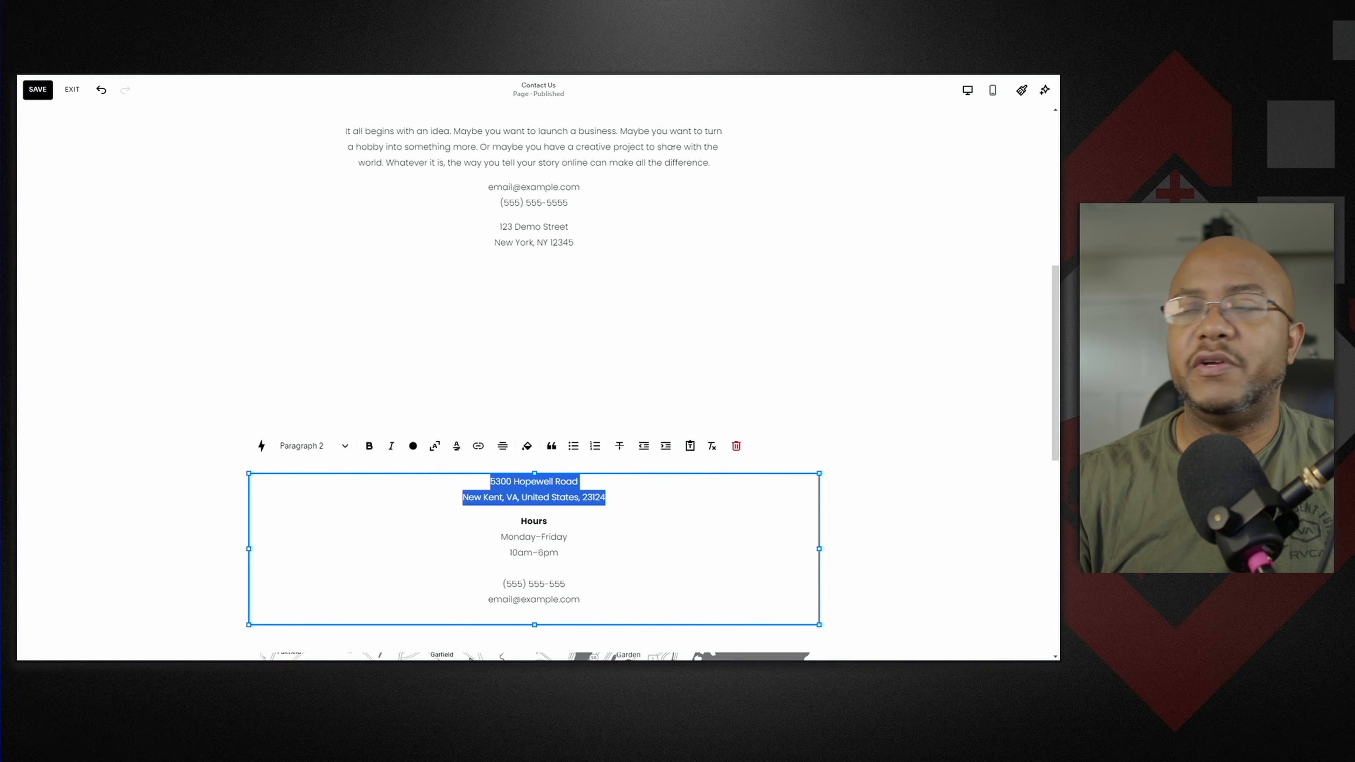
Delete the Hours lines and replace the placeholder phone with the church's number.
left_click_drag(563, 552, 508, 522)
key("BackSpace")
key("BackSpace")
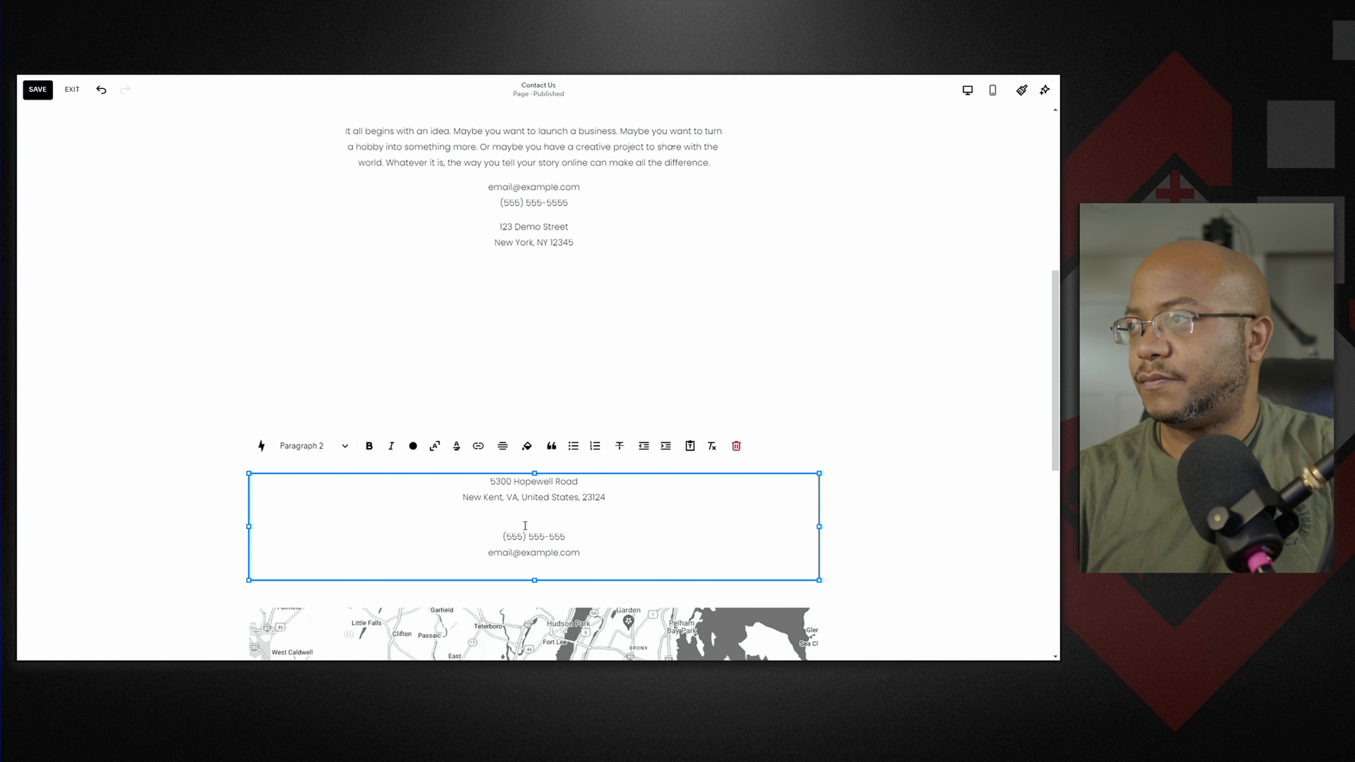
key("Delete")
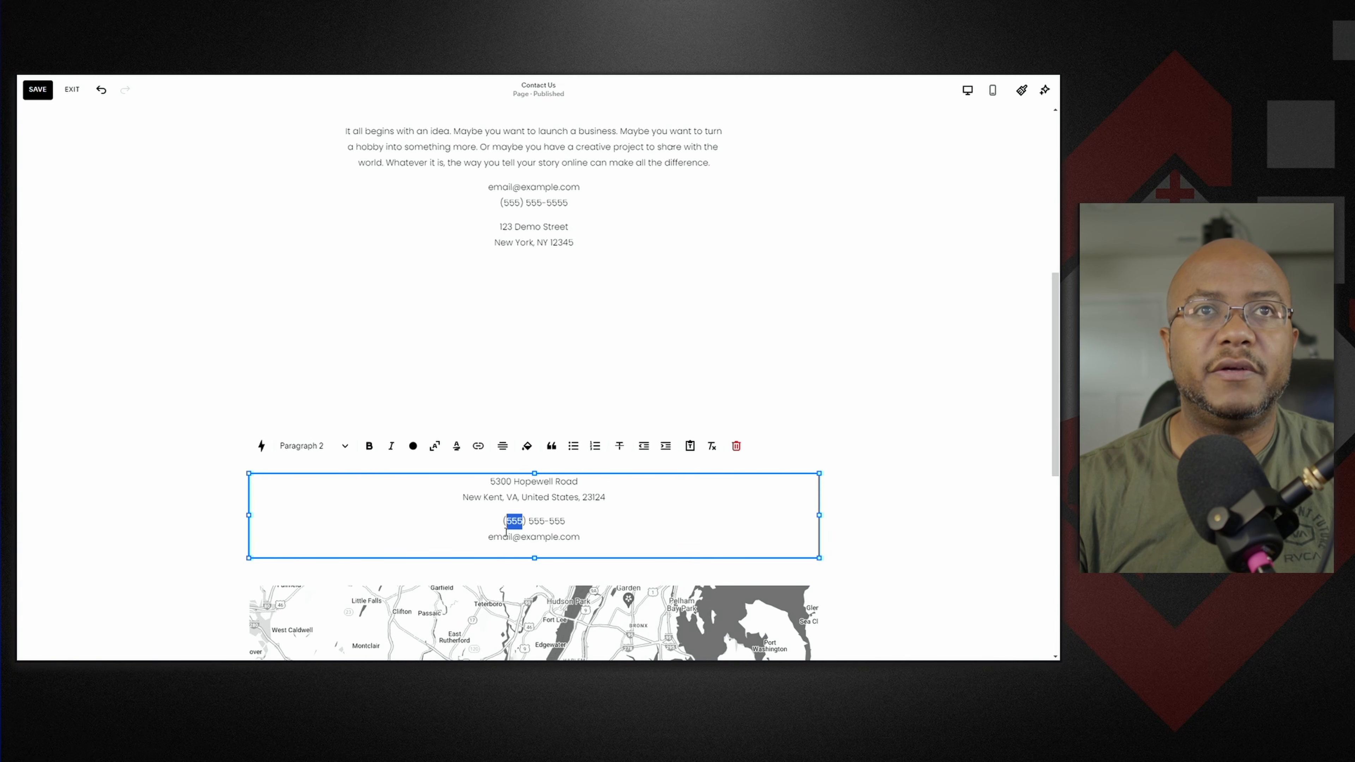
key("shift+End")
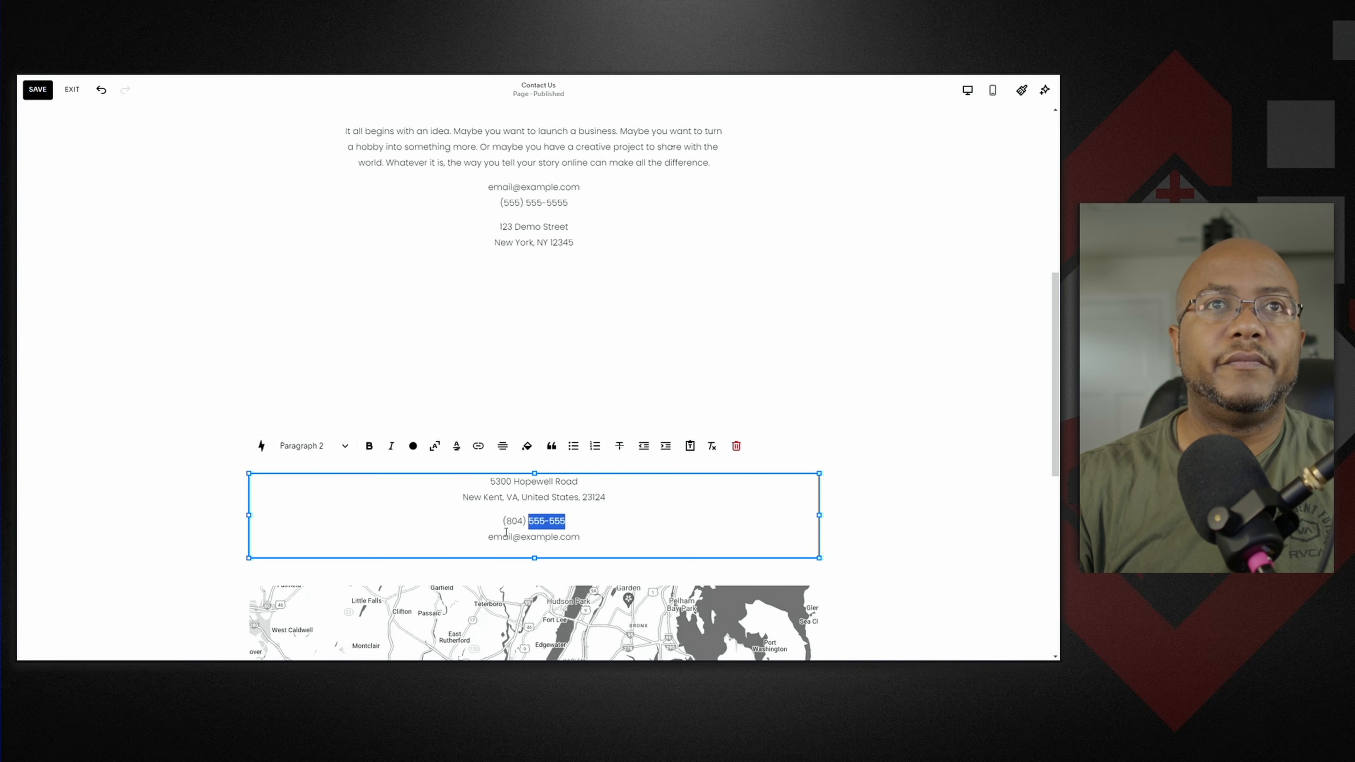
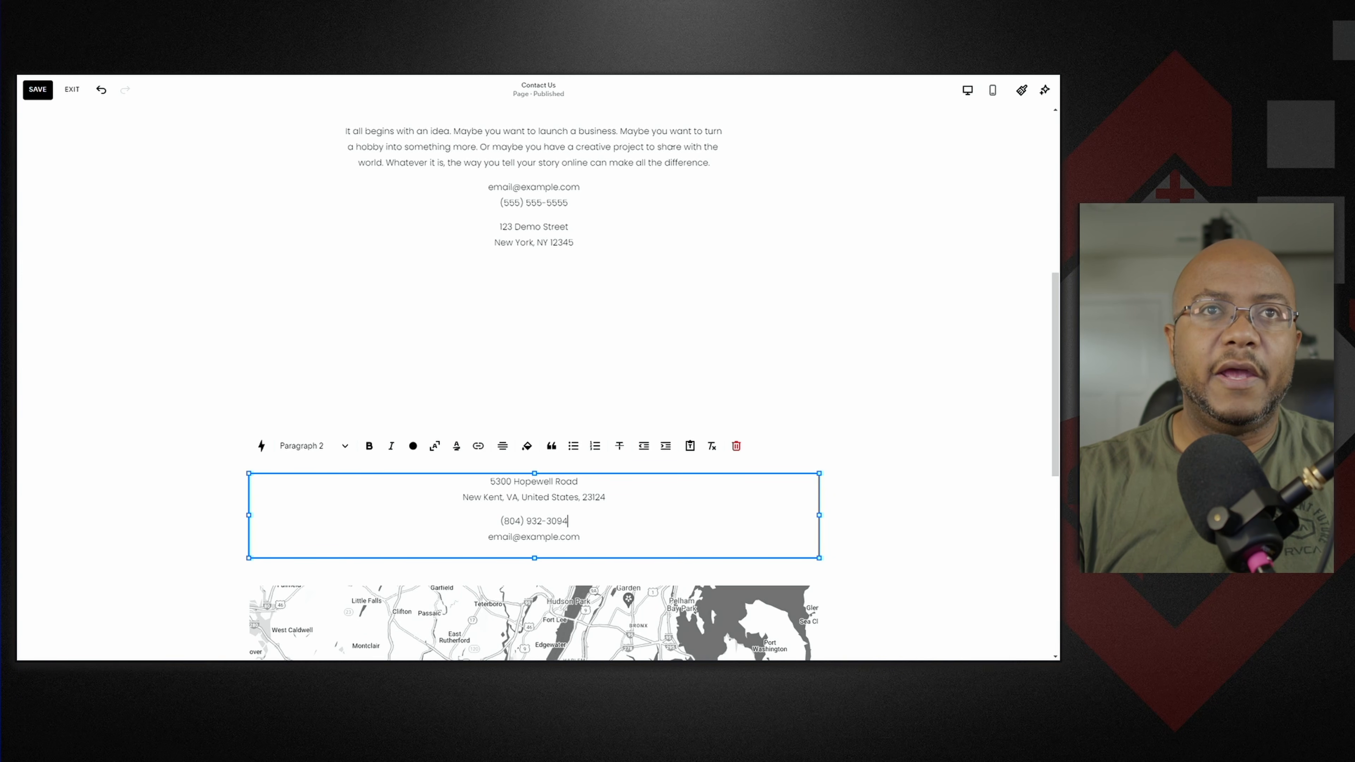
key("Escape")
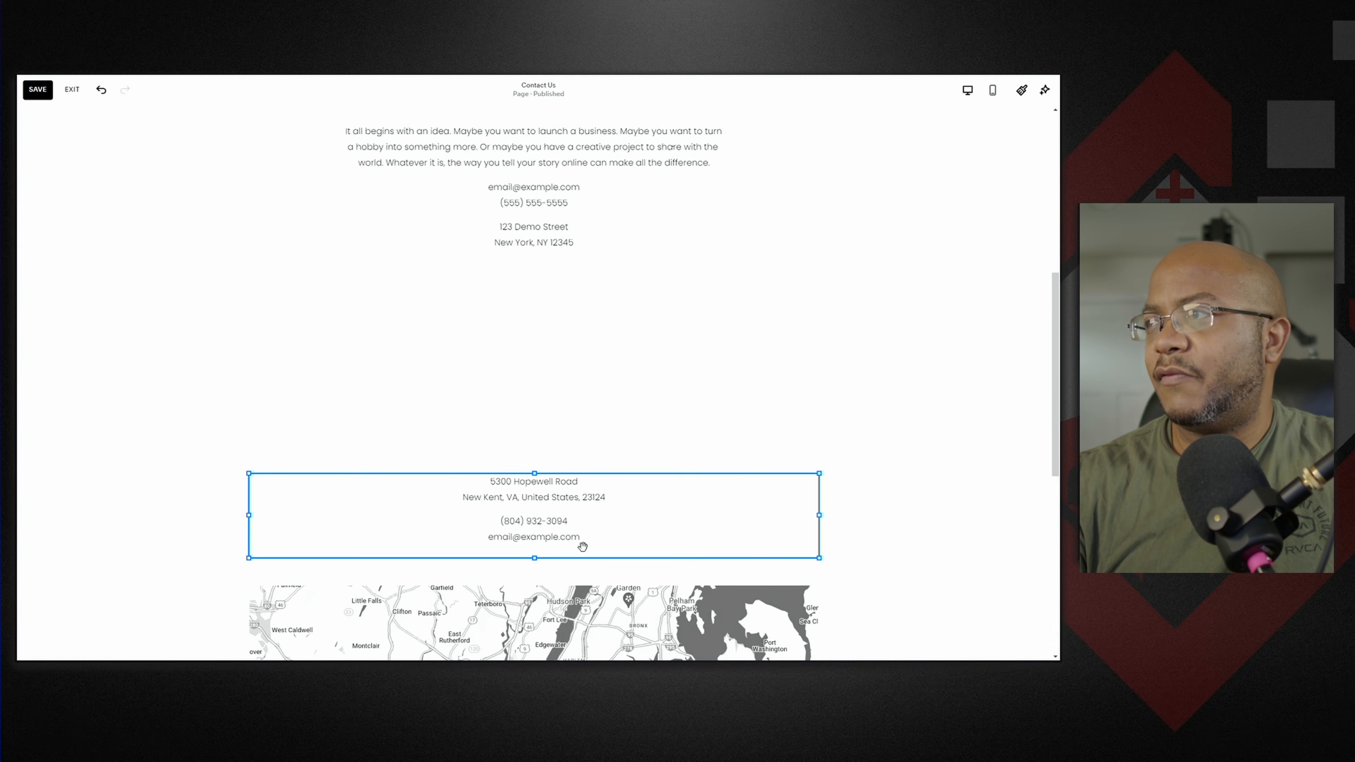
Paste the church's e-mail in plain text and remove the blank line above it.
left_click_drag(581, 538, 496, 533)
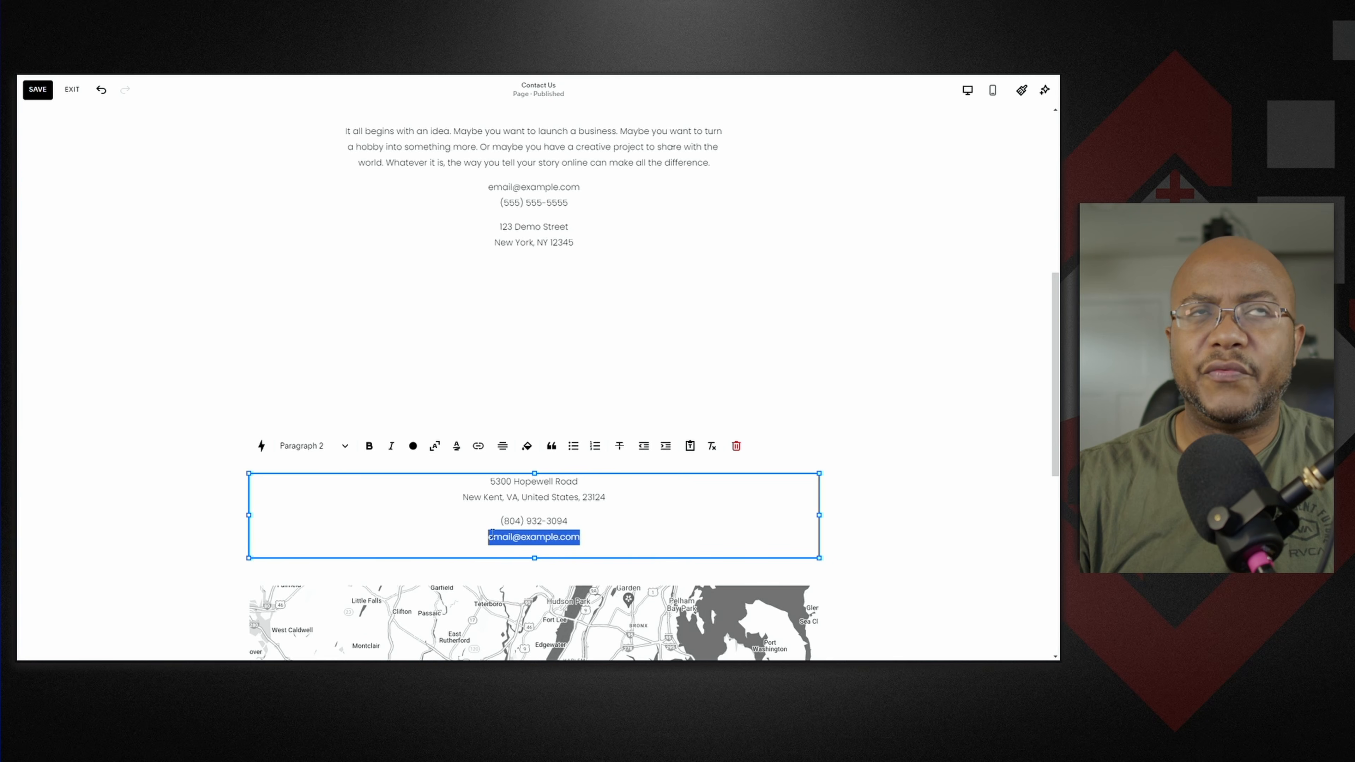
key("ctrl+v")
left_click_drag(602, 555, 487, 555)
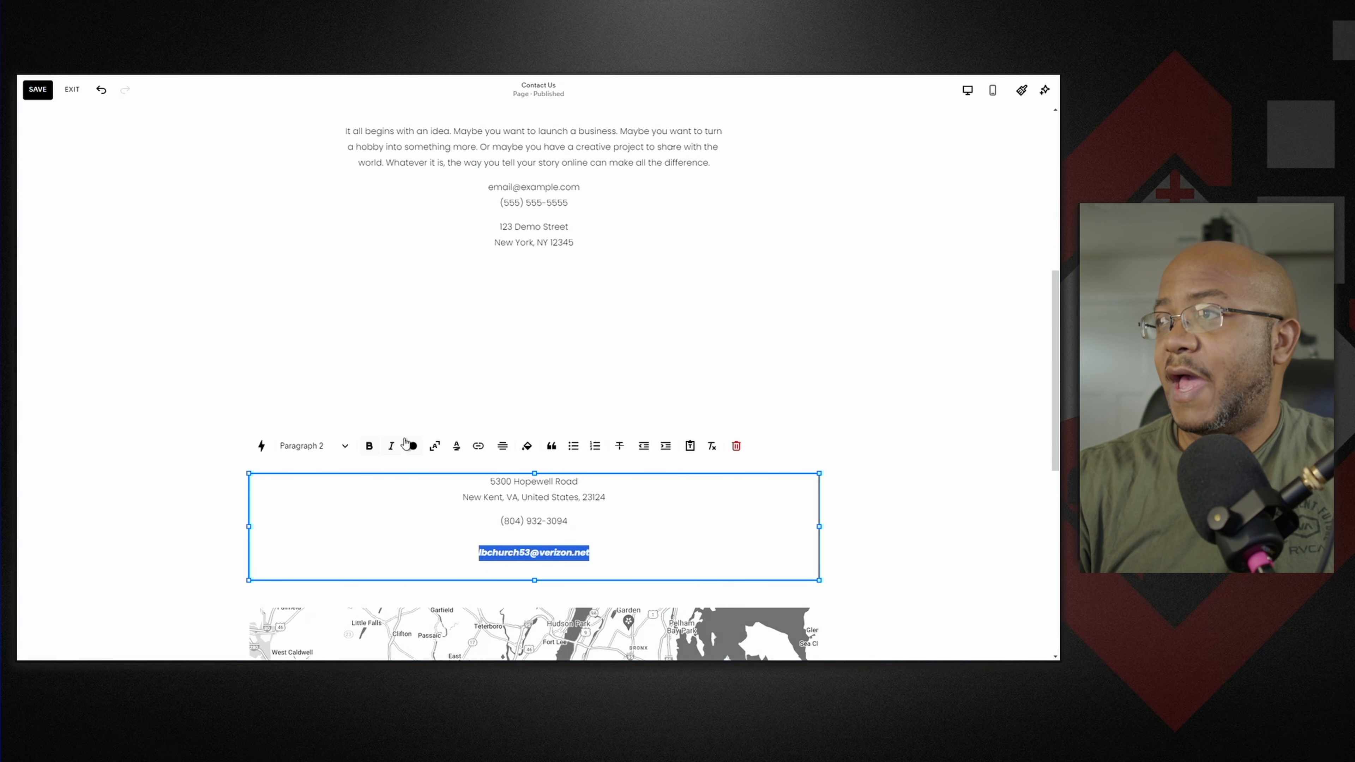
left_click(369, 445)
left_click(554, 535)
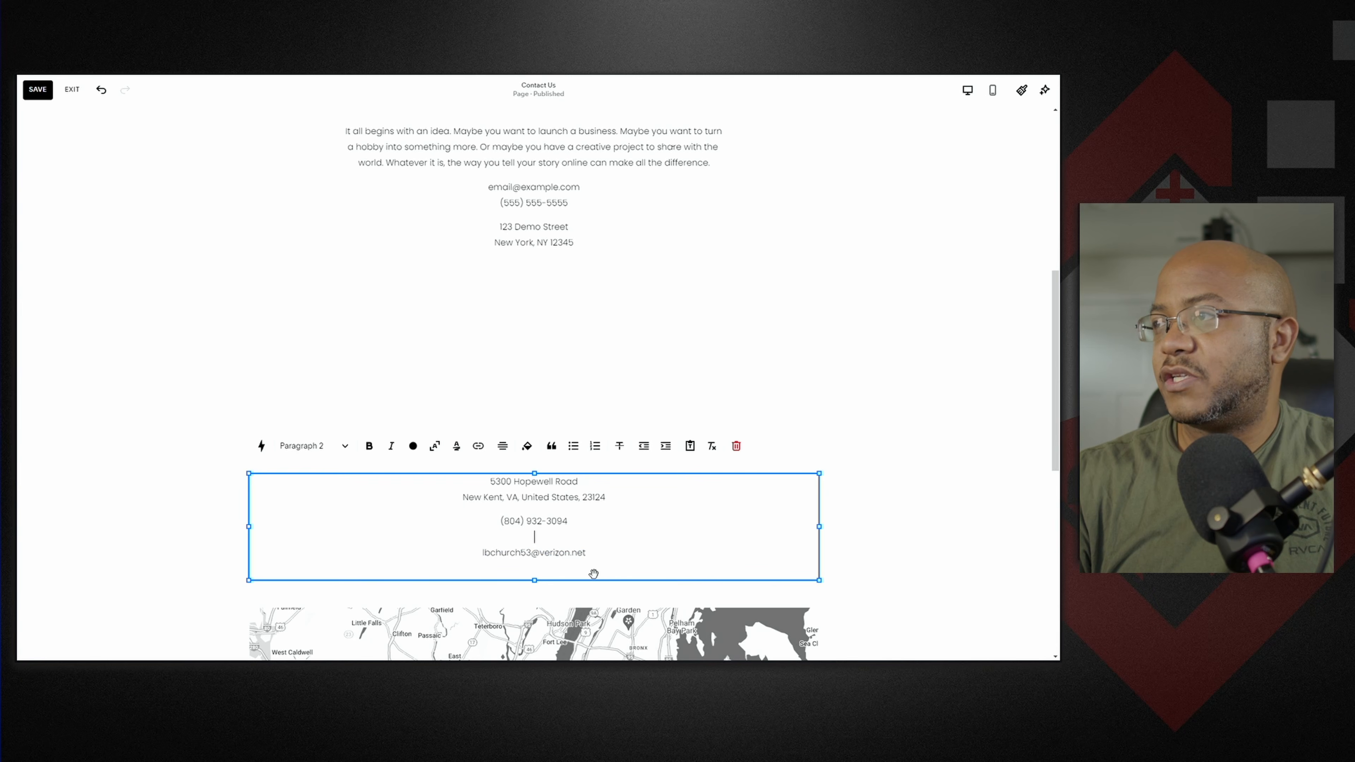
key("Delete")
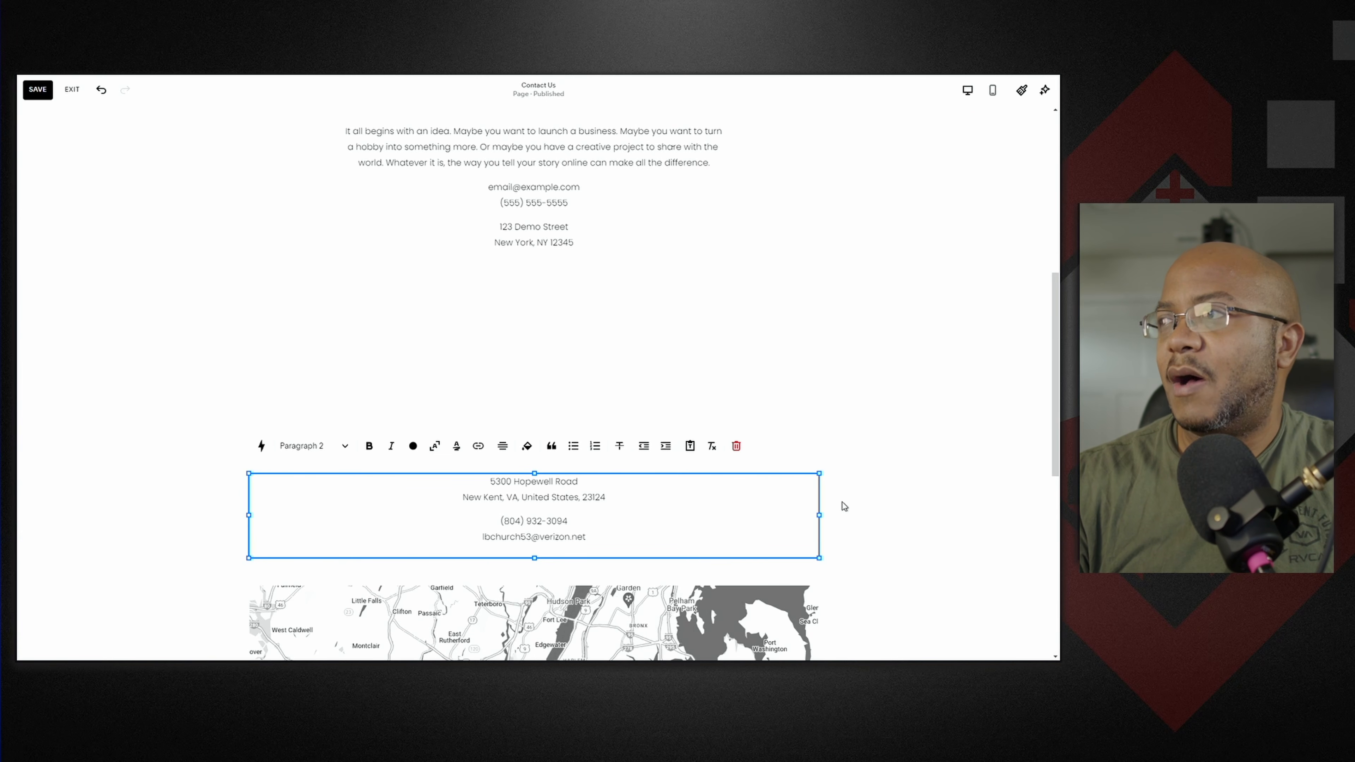
scroll(843, 506, "down", 4)
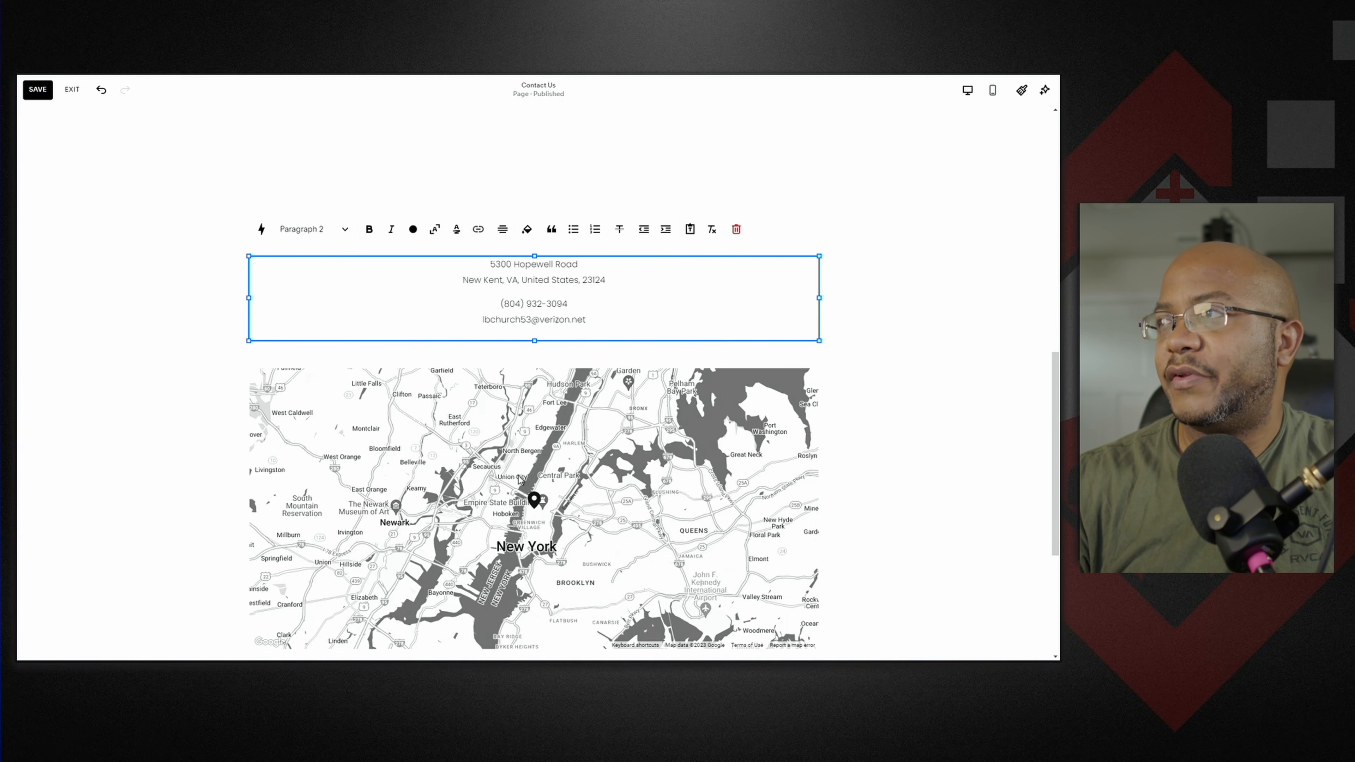
left_click_drag(613, 279, 490, 265)
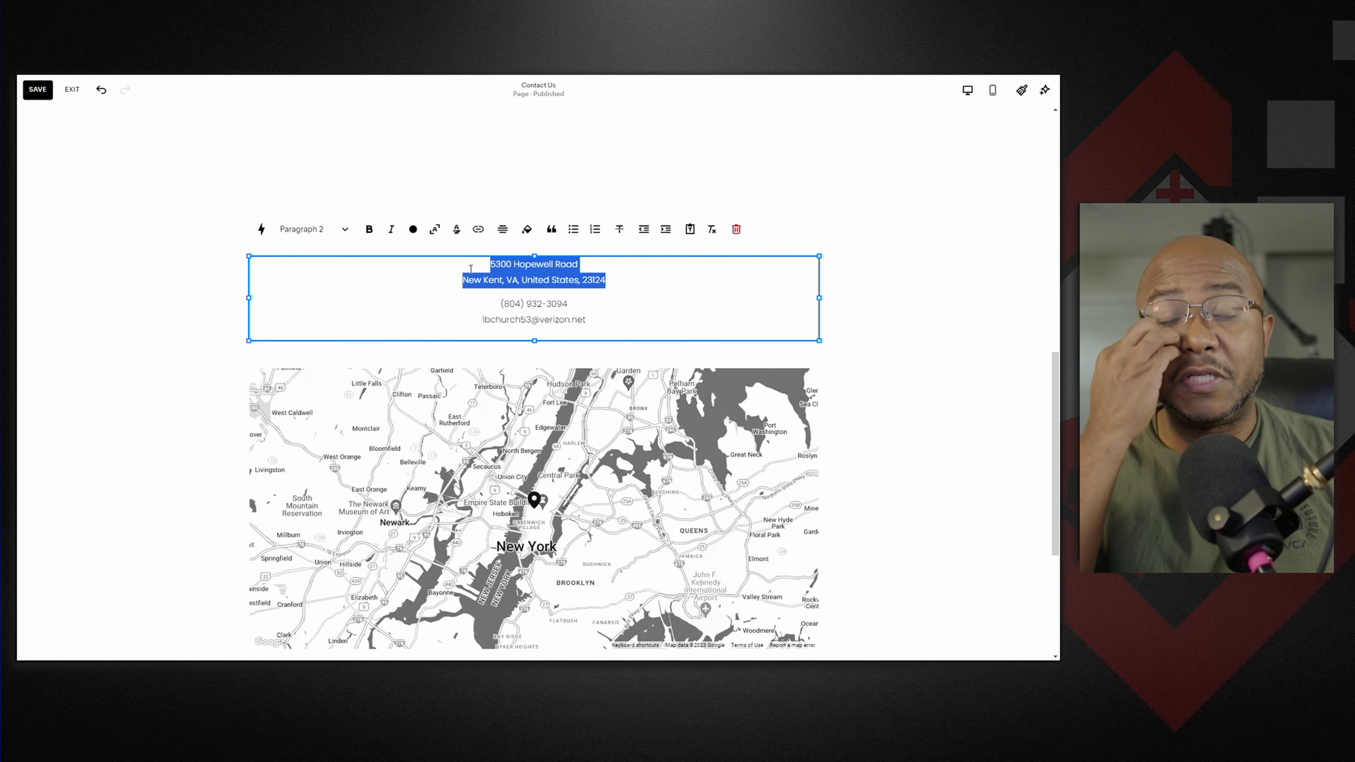
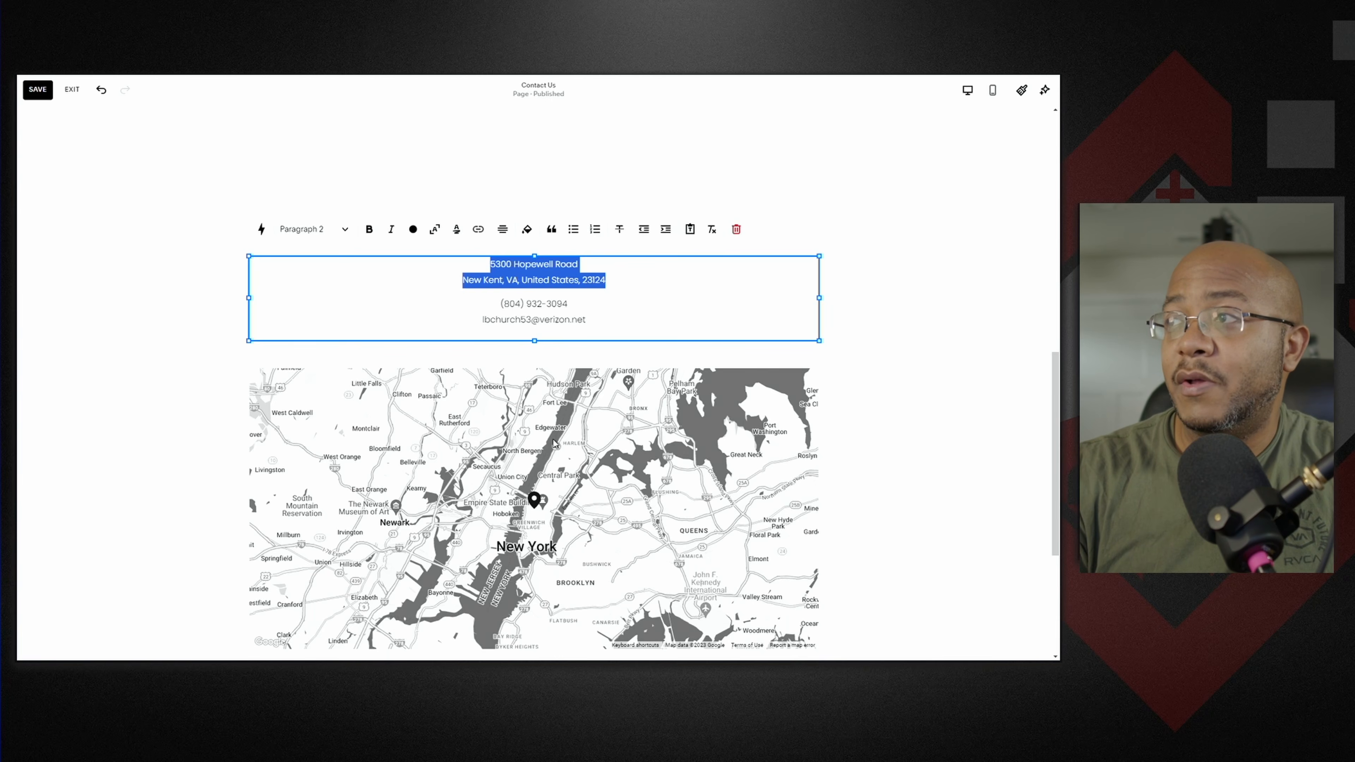
Set the map block's address to the 5300 Hopewell Road, New Kent, VA suggestion.
left_click(900, 467)
left_click(611, 452)
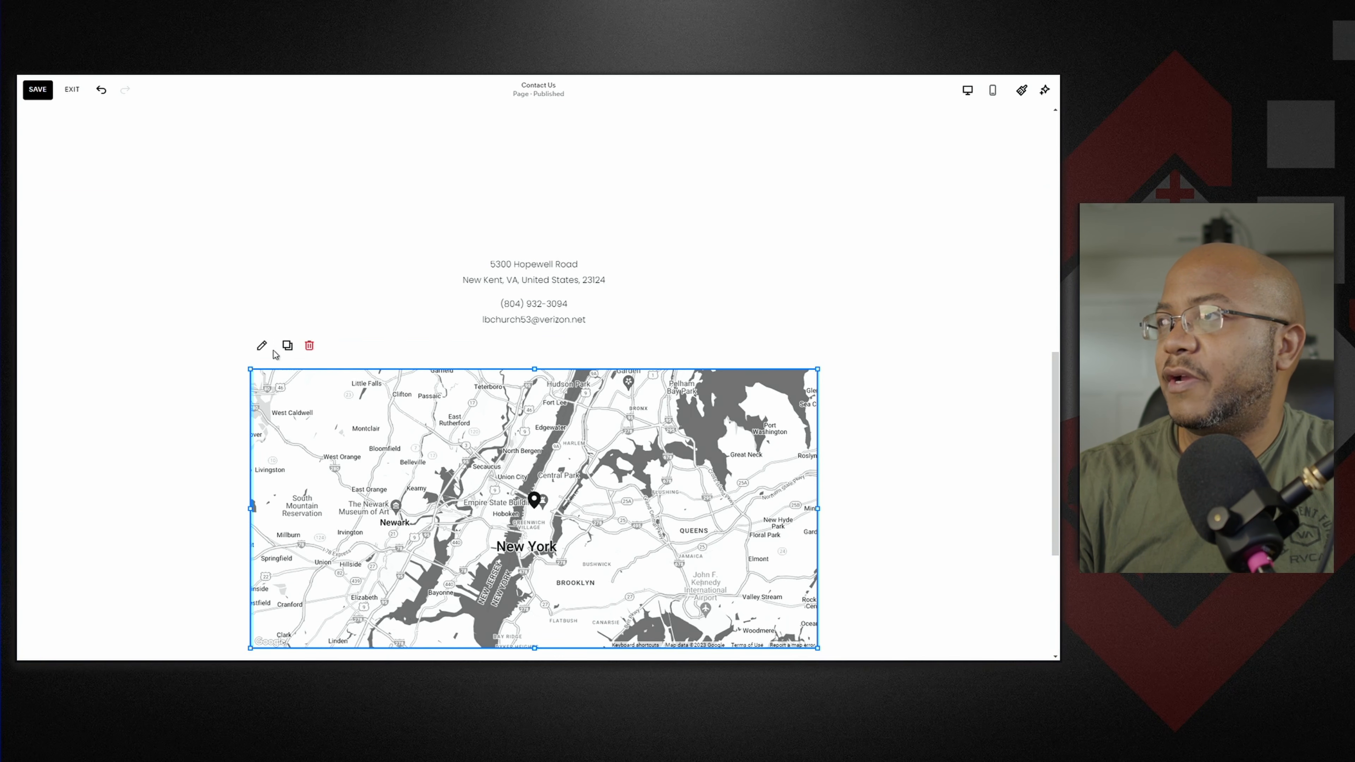
left_click(262, 346)
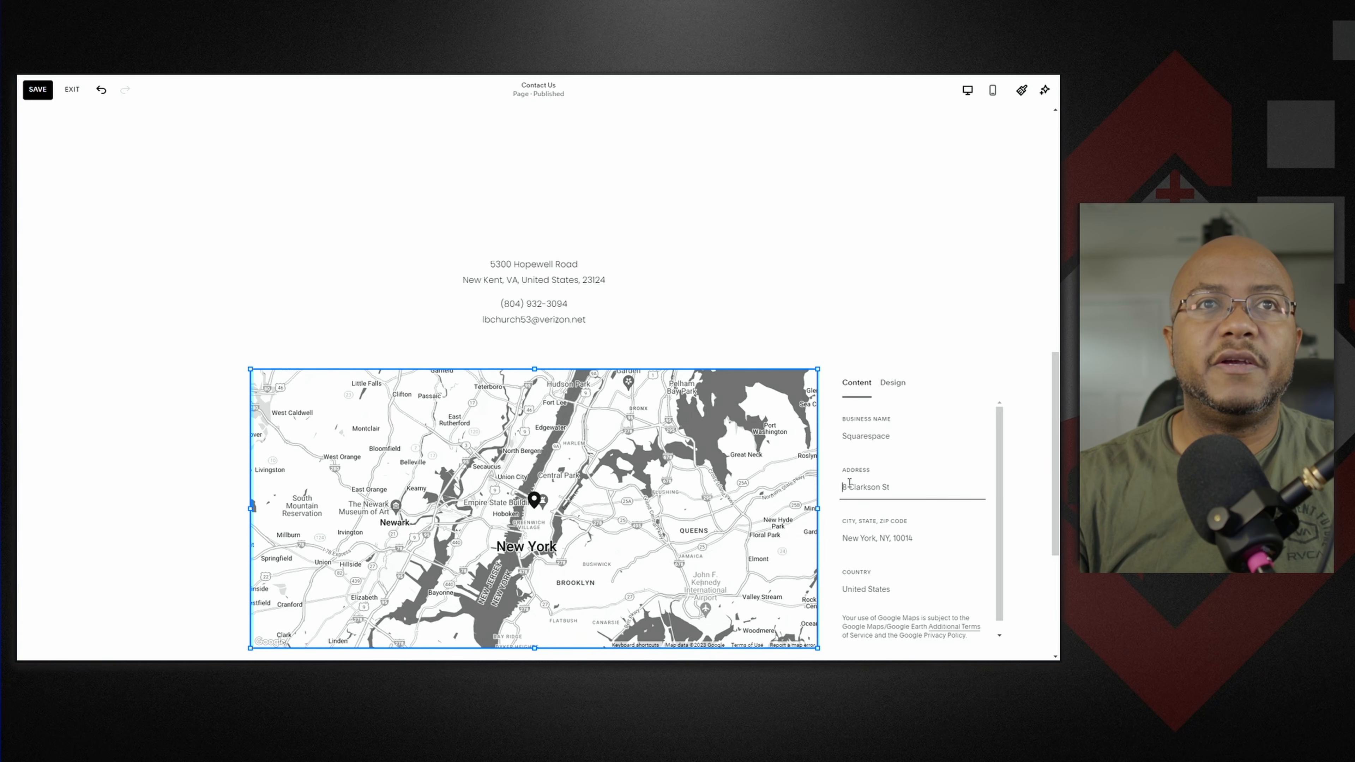
key("ctrl+a")
type("5300")
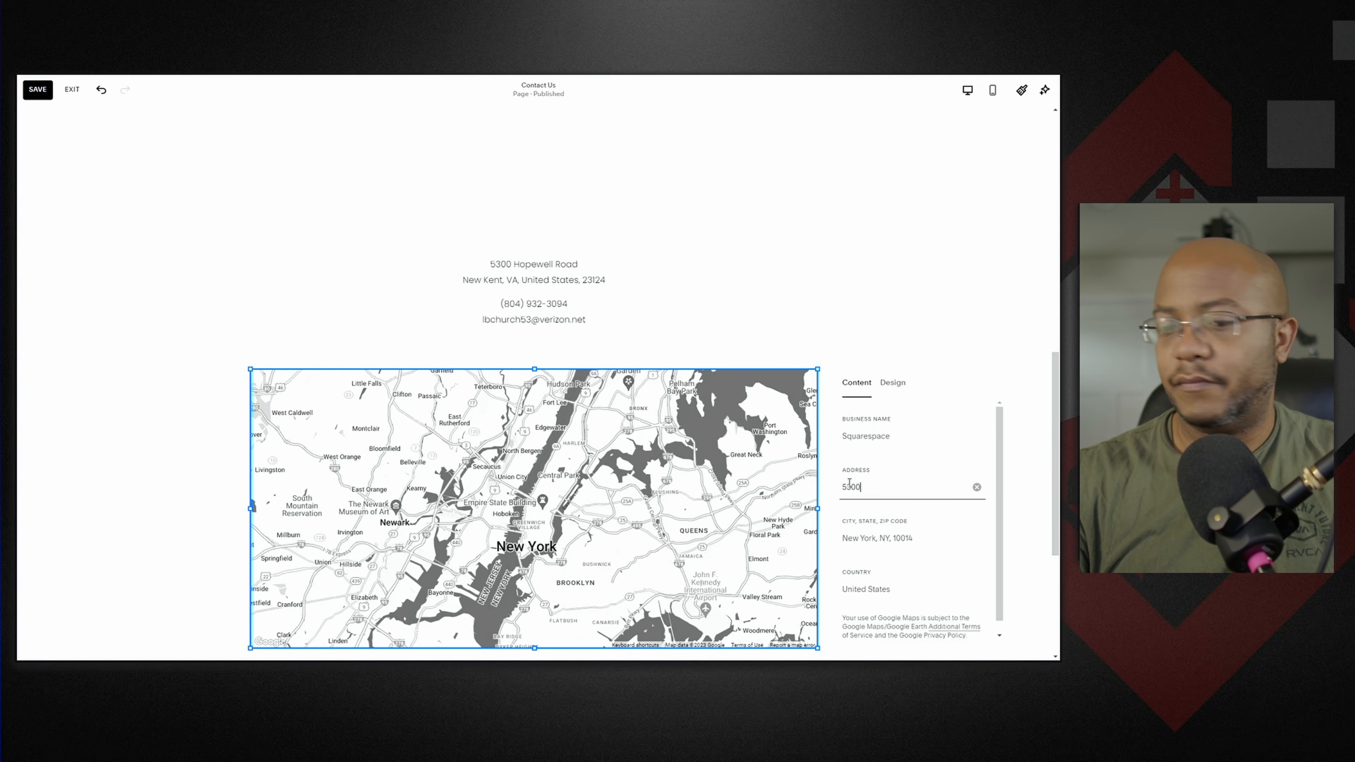
type(" Hopewell")
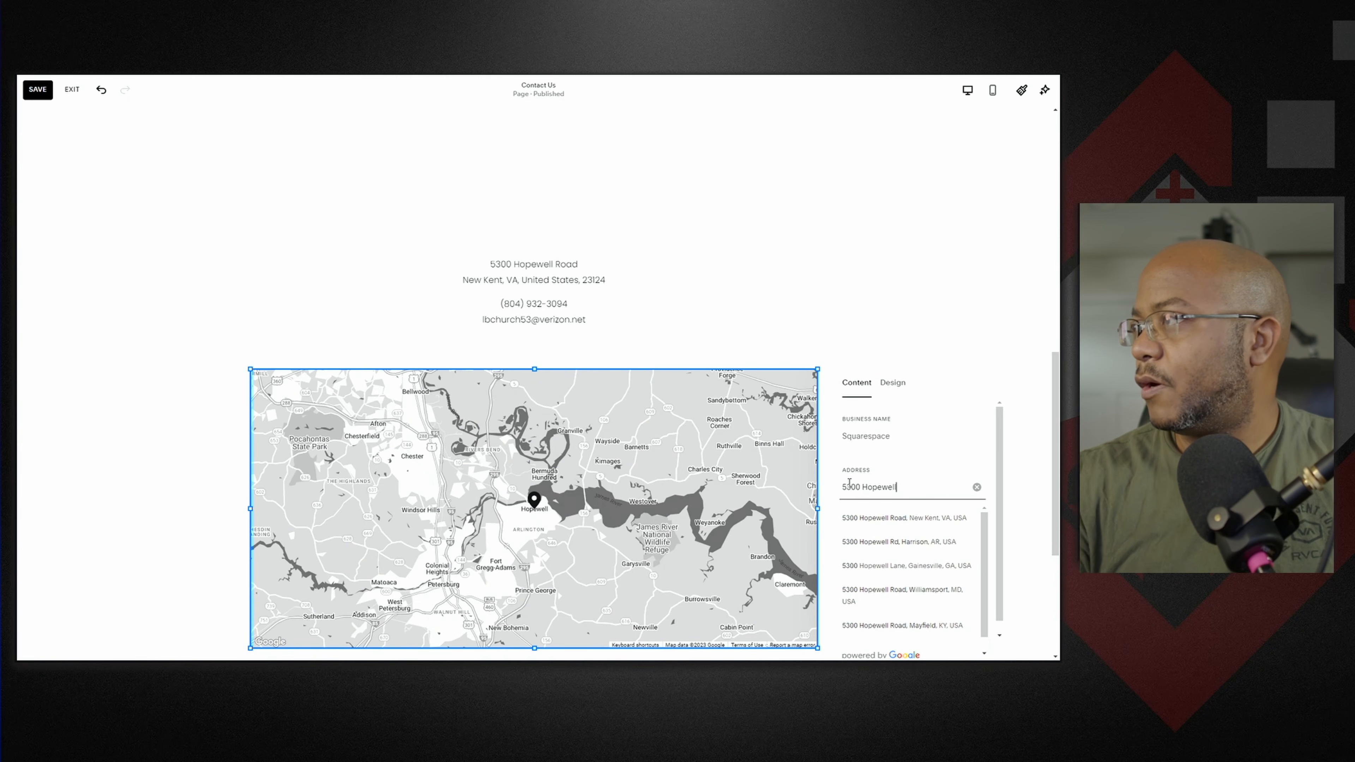
left_click(921, 517)
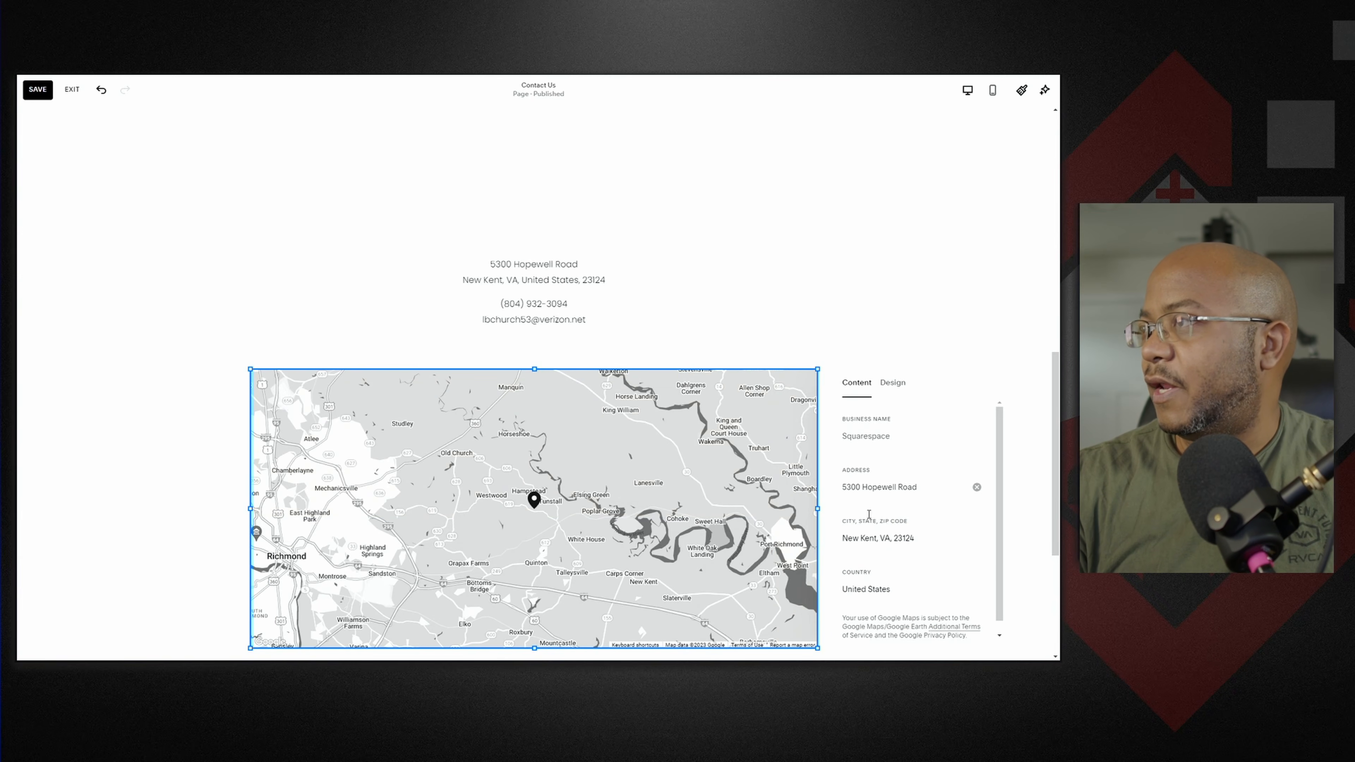
scroll(928, 577, "down", 1)
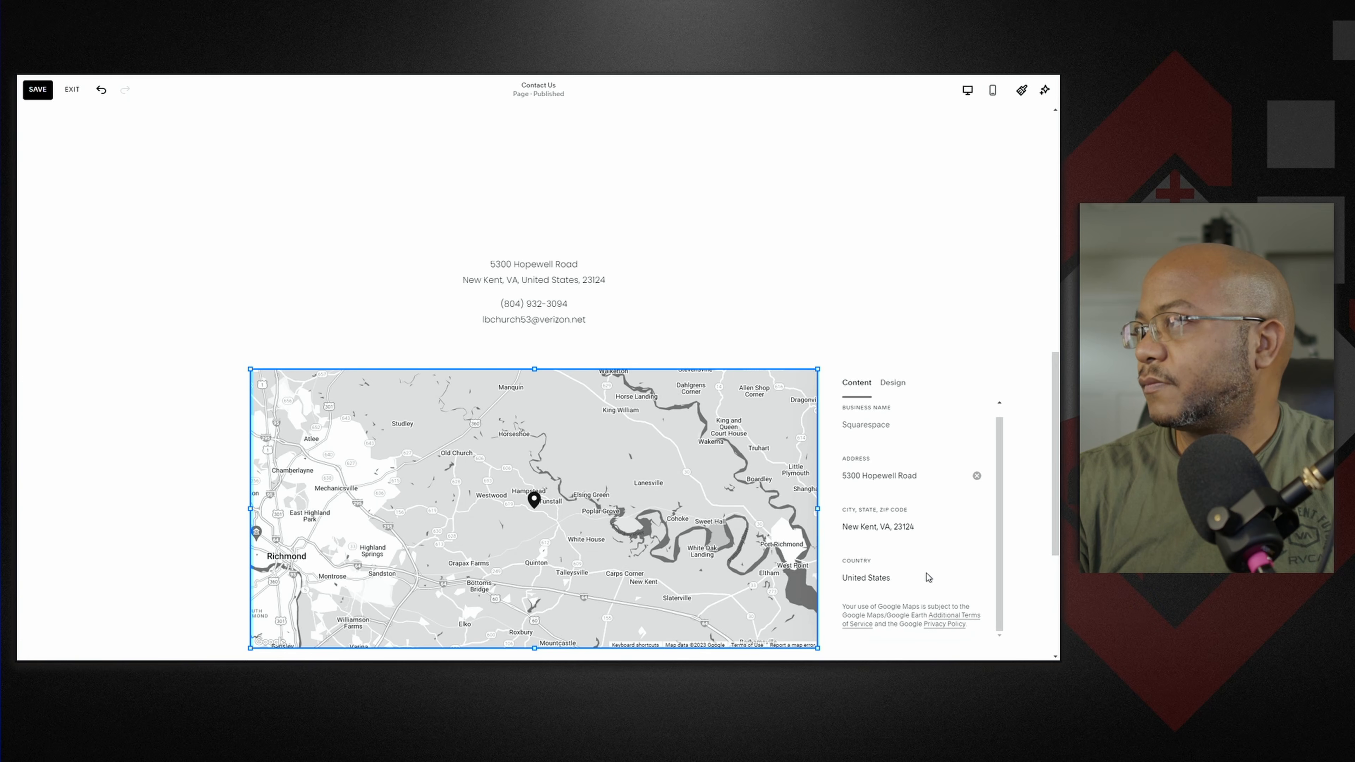
Try the Blue and Satellite map styles.
left_click(892, 382)
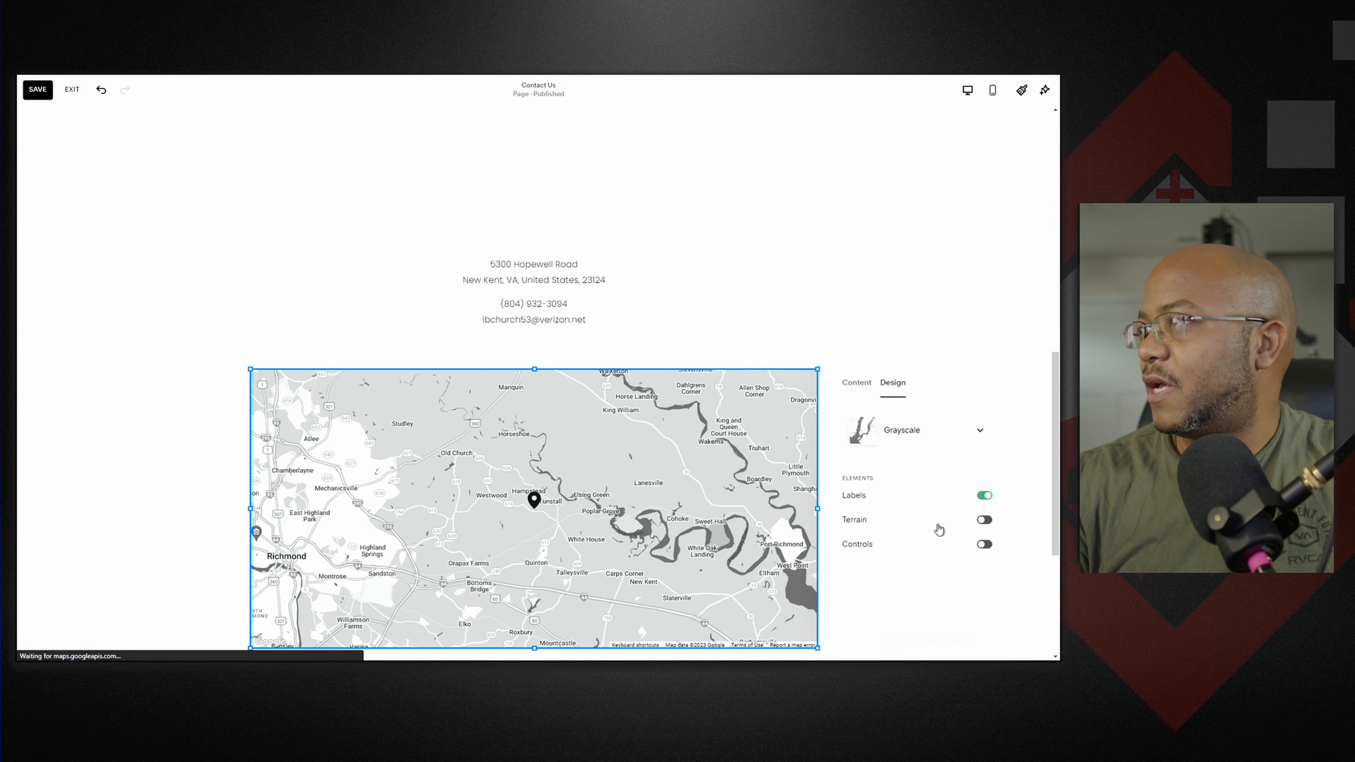
left_click(969, 441)
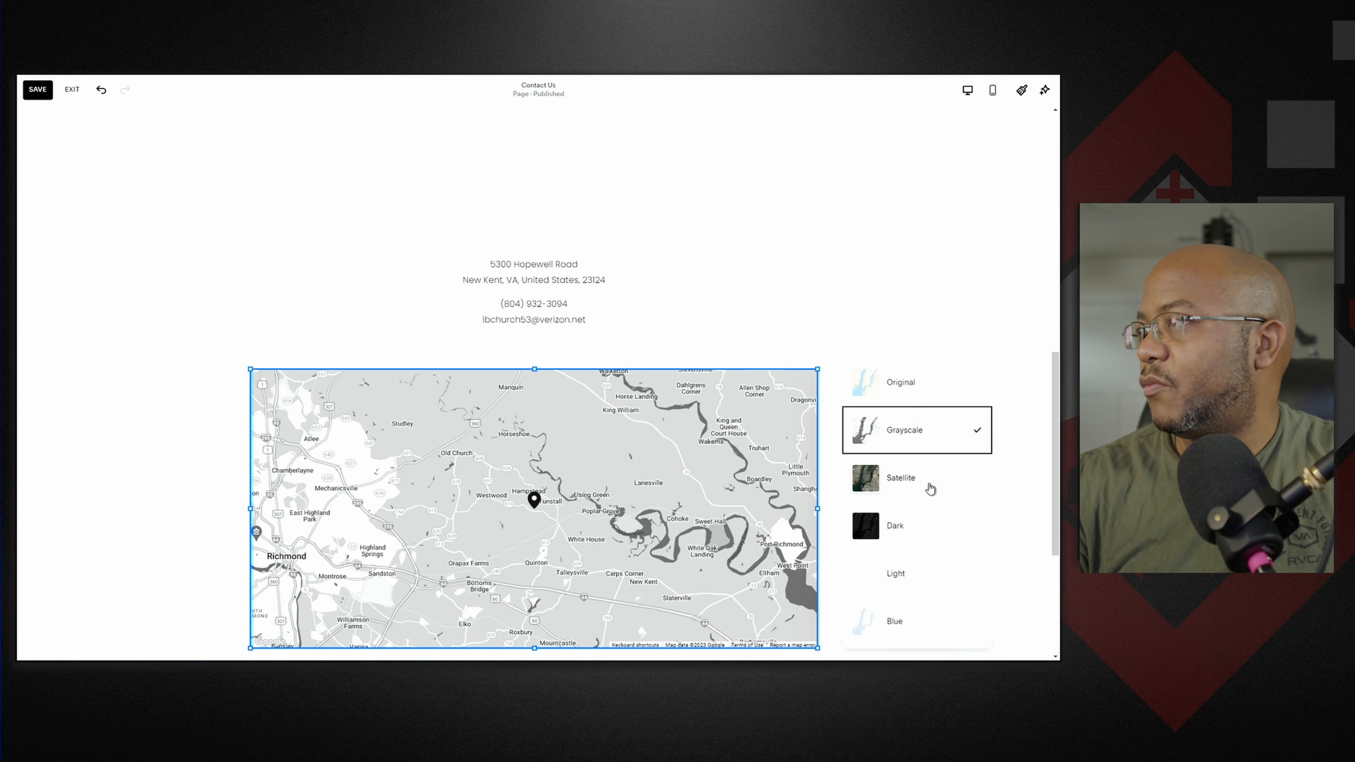
left_click(939, 615)
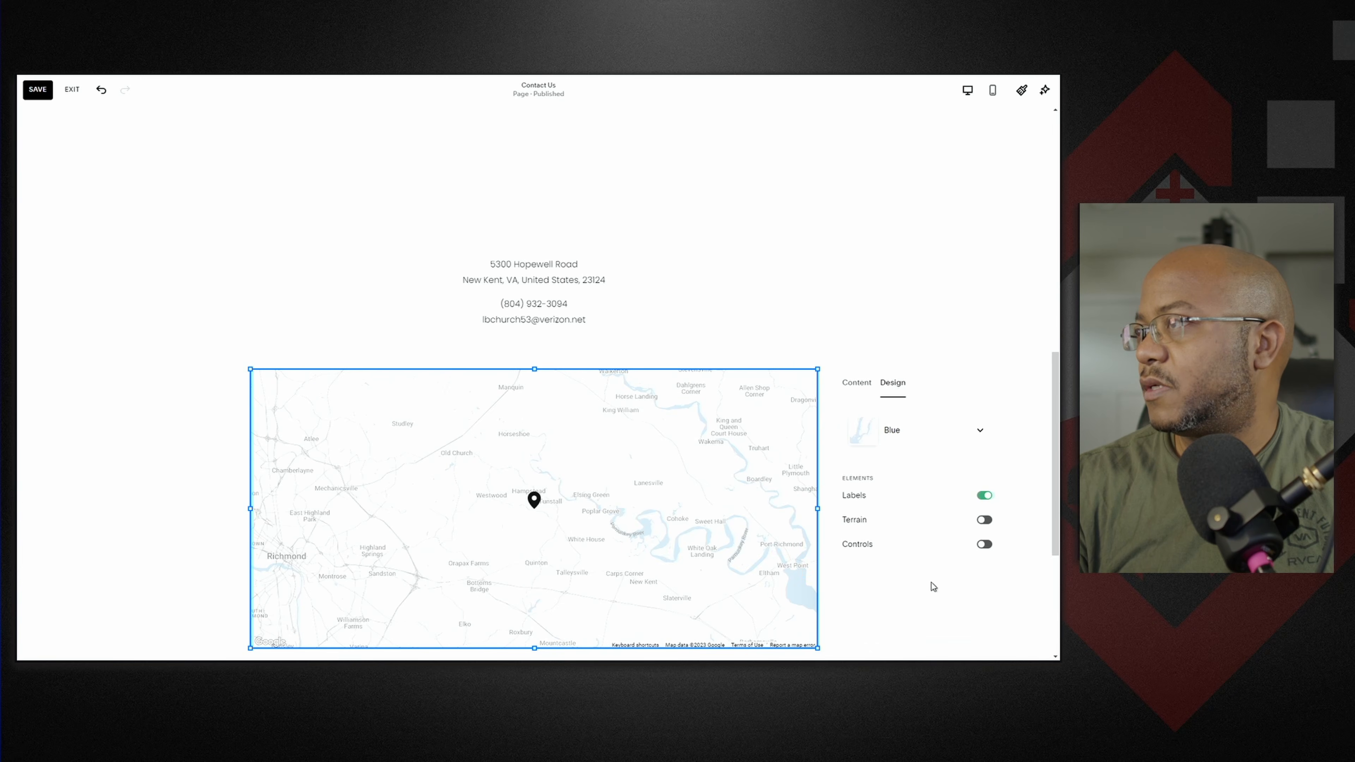
left_click(914, 430)
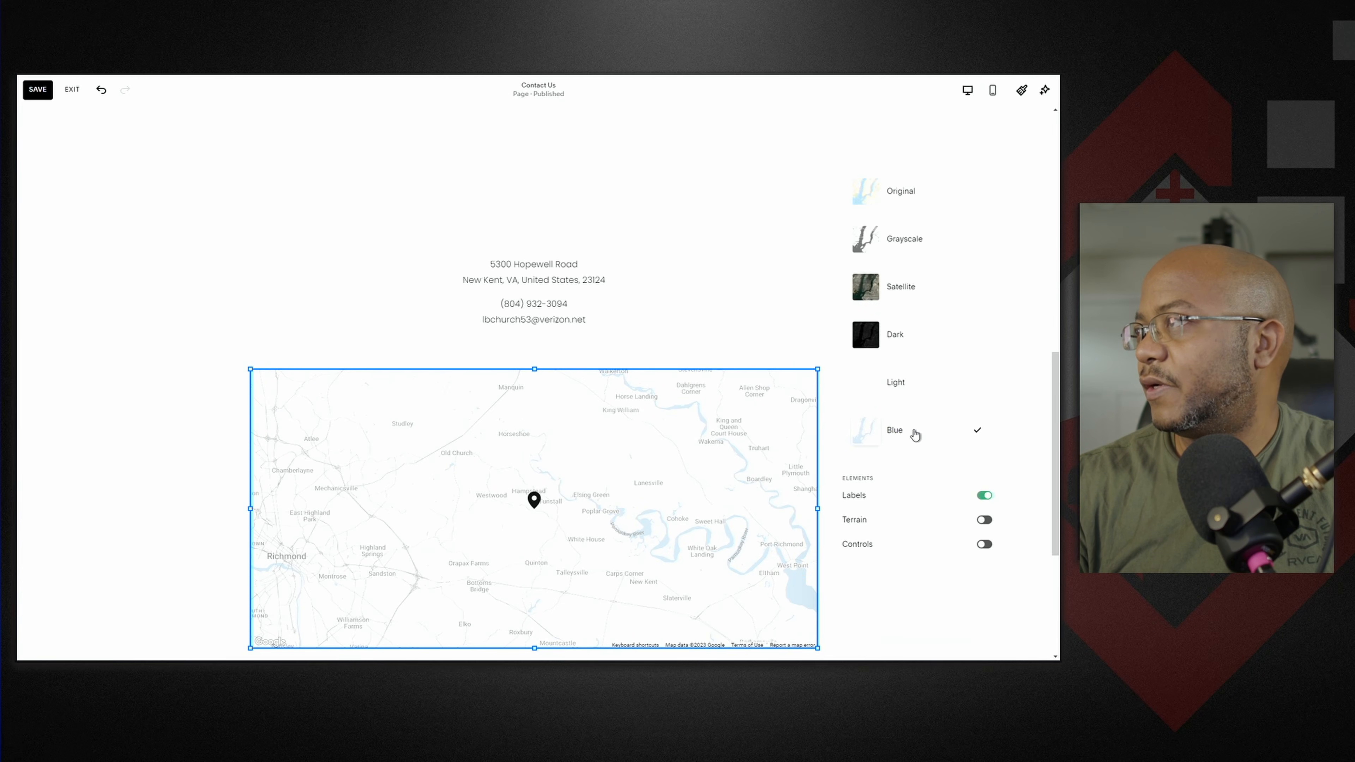
left_click(894, 282)
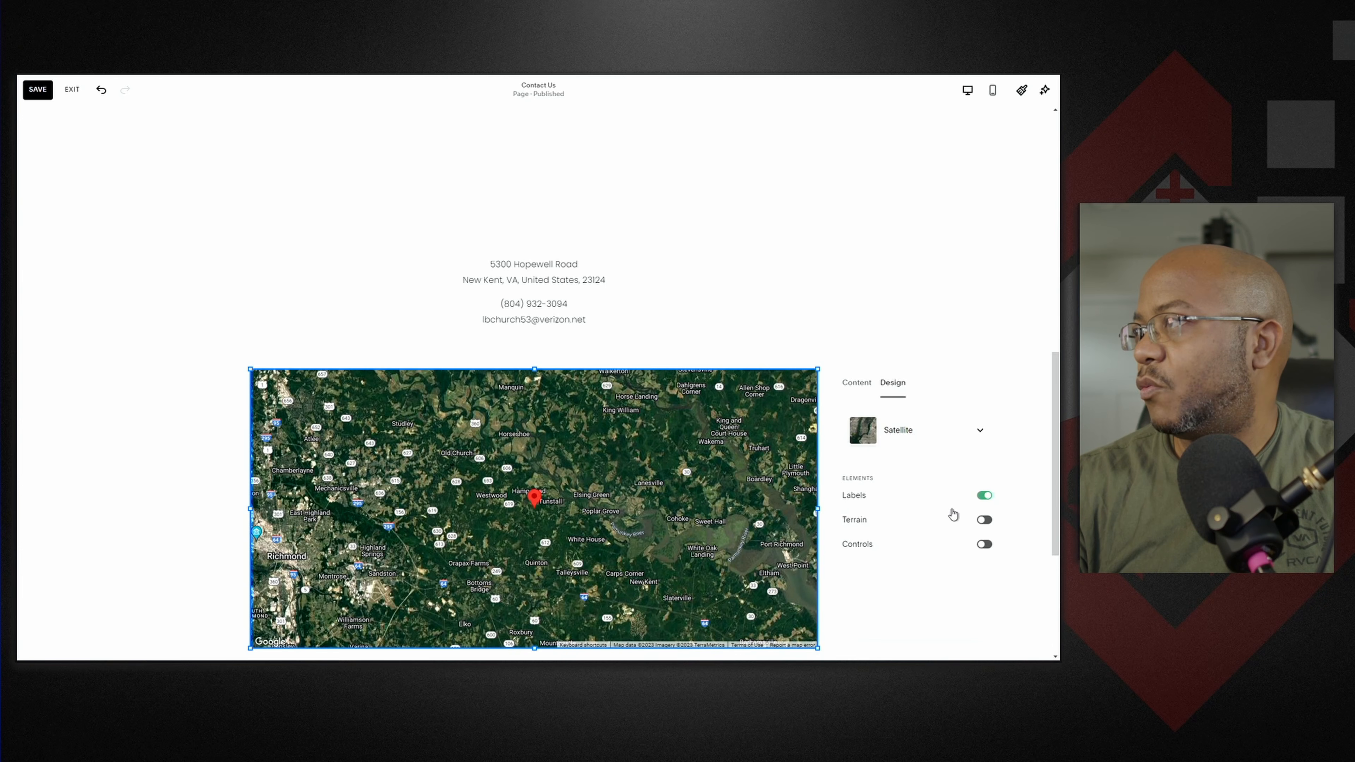
Enter Lebanon Baptist Church as the map's business name.
left_click(856, 383)
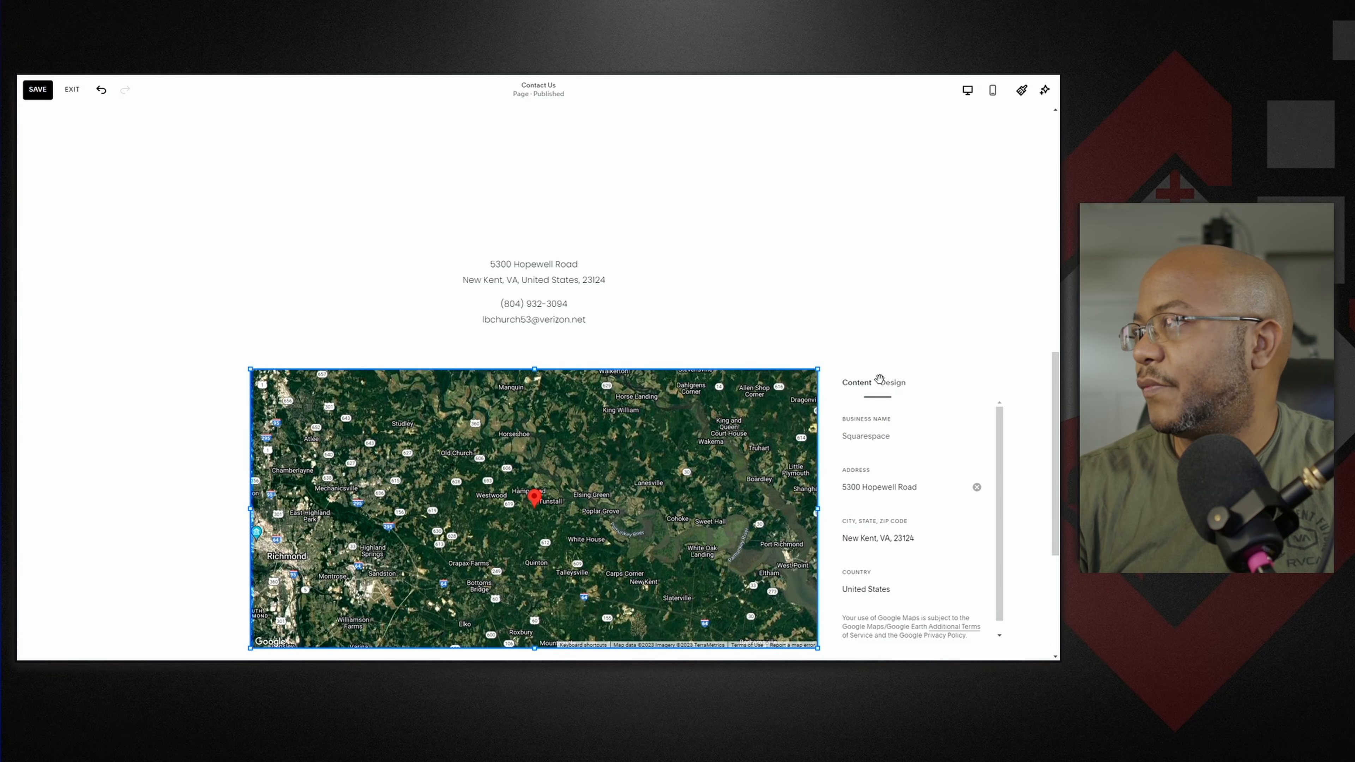
scroll(943, 521, "down", 1)
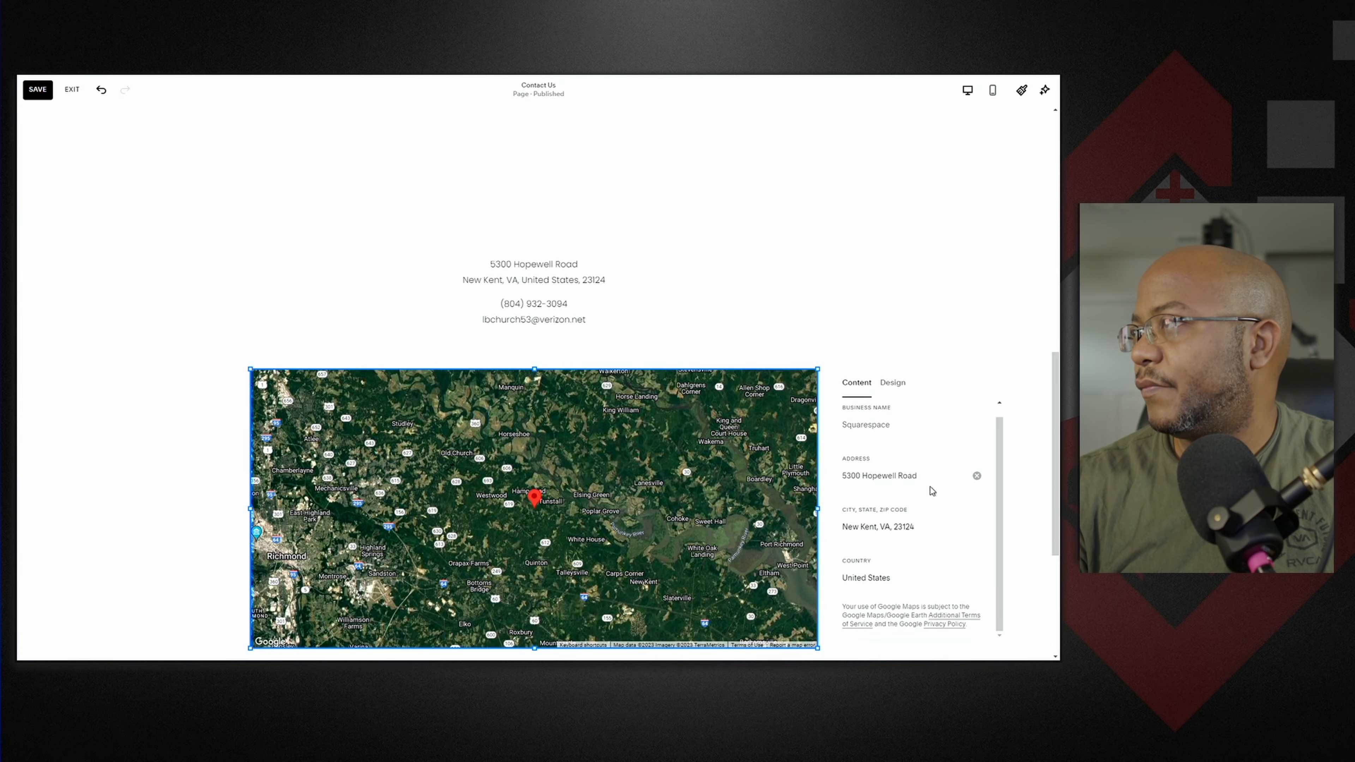
type("Le")
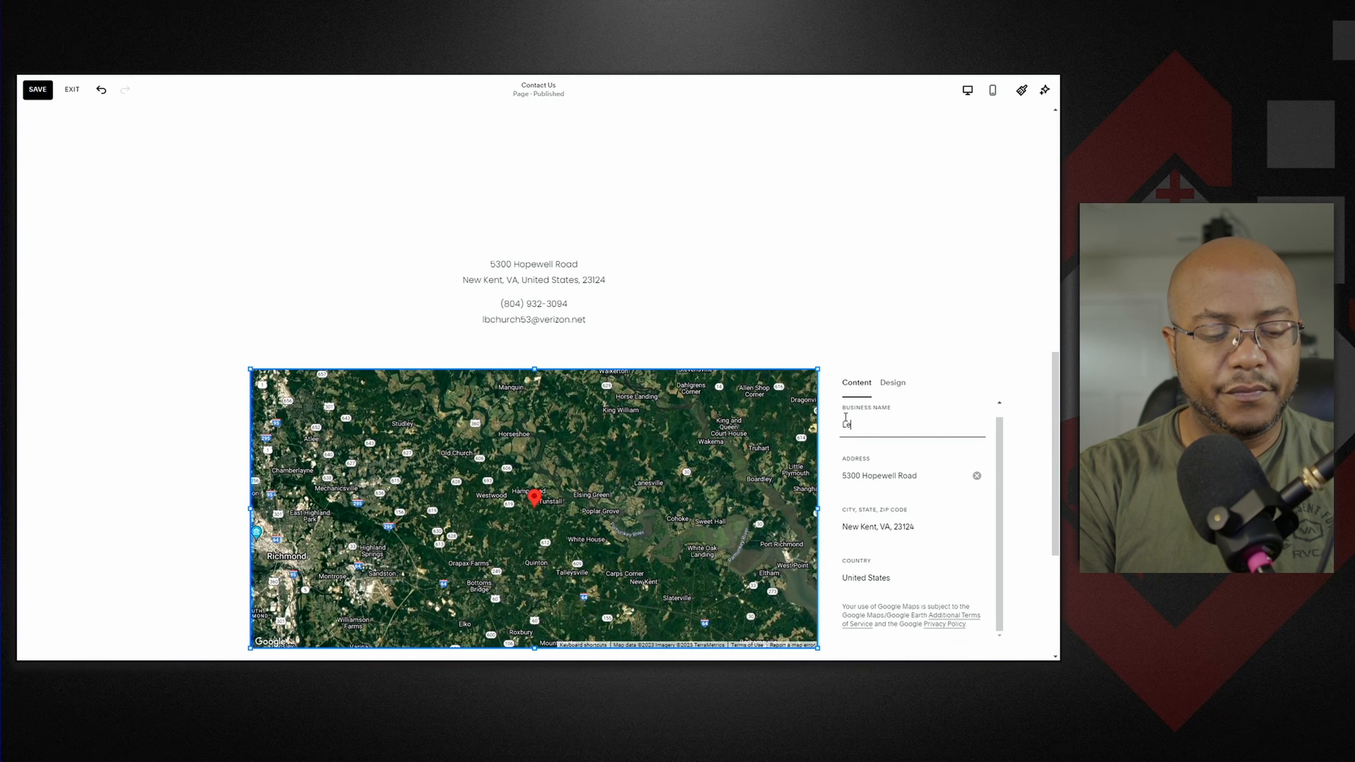
type("banon Baptist C")
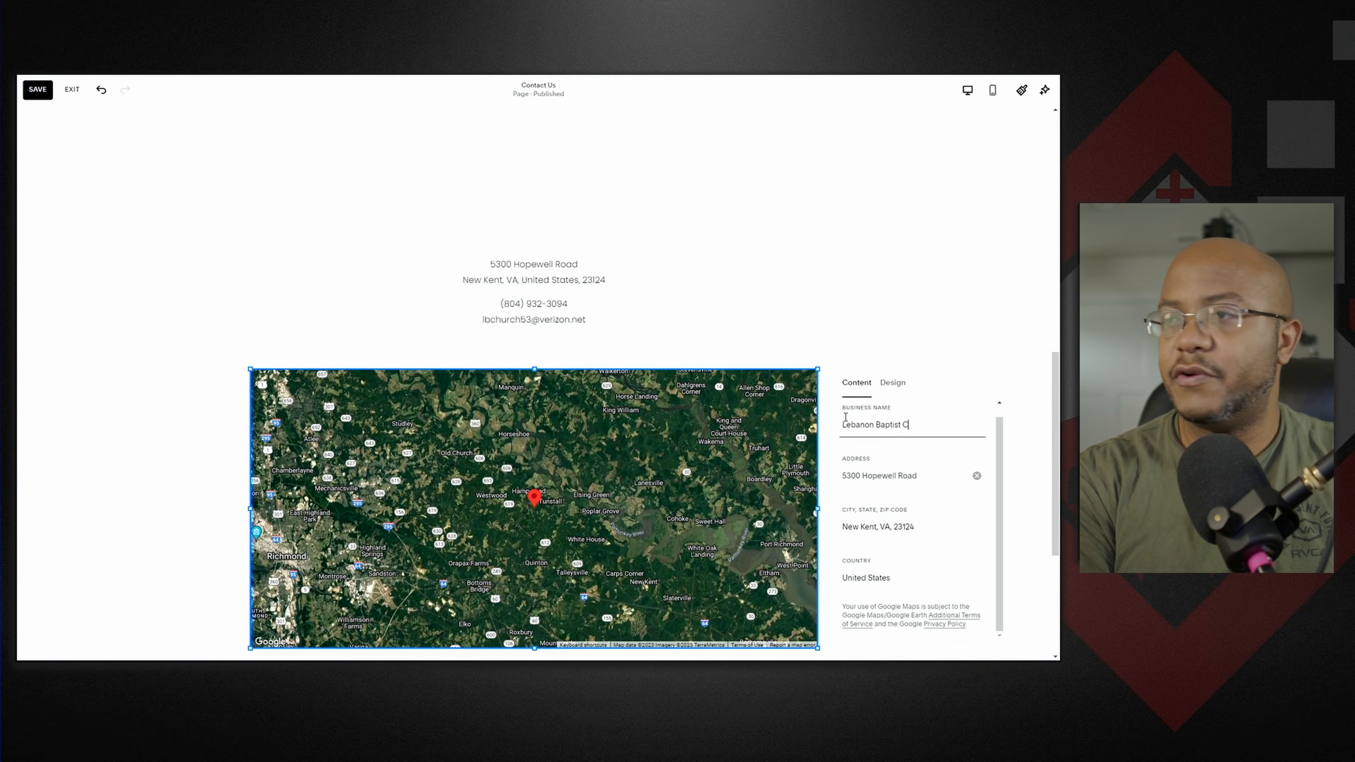
type("hurch")
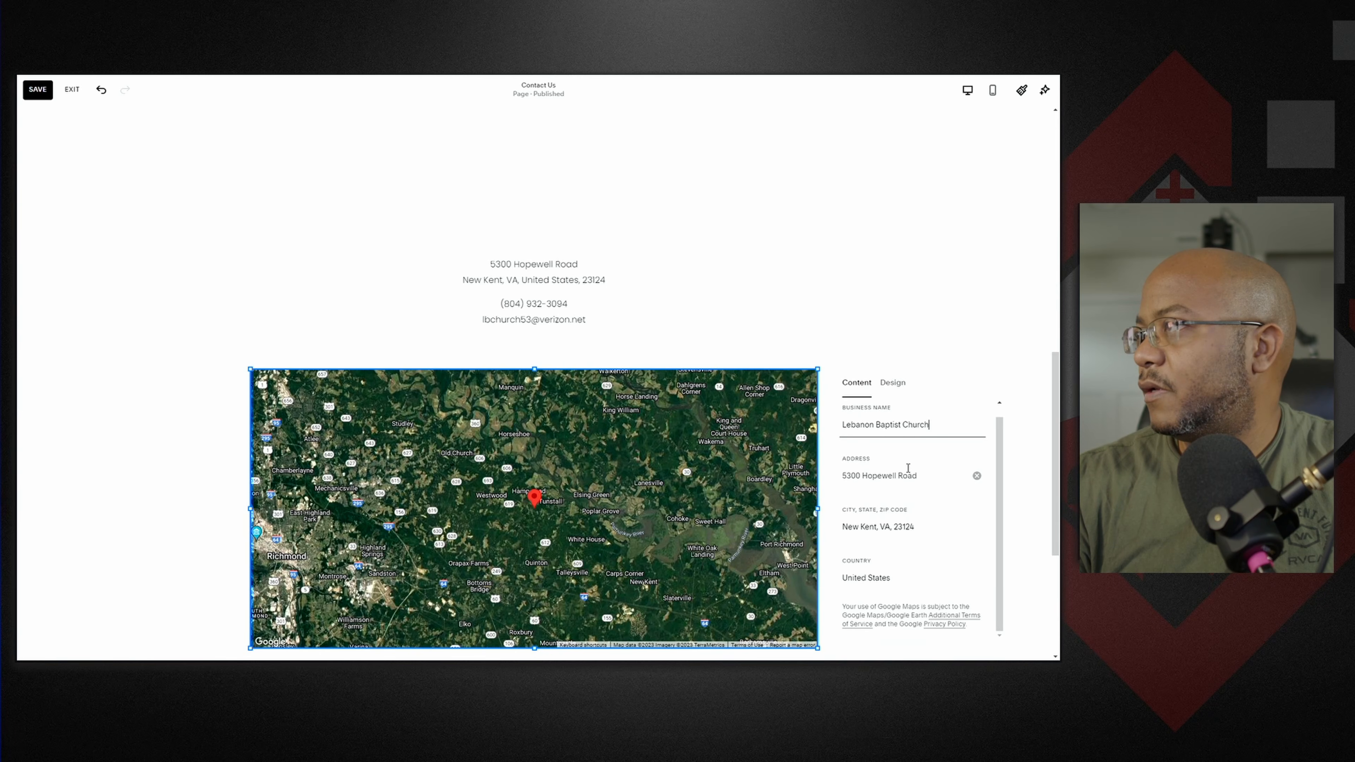
Switch the map to the Original style and turn on its zoom controls.
left_click(901, 387)
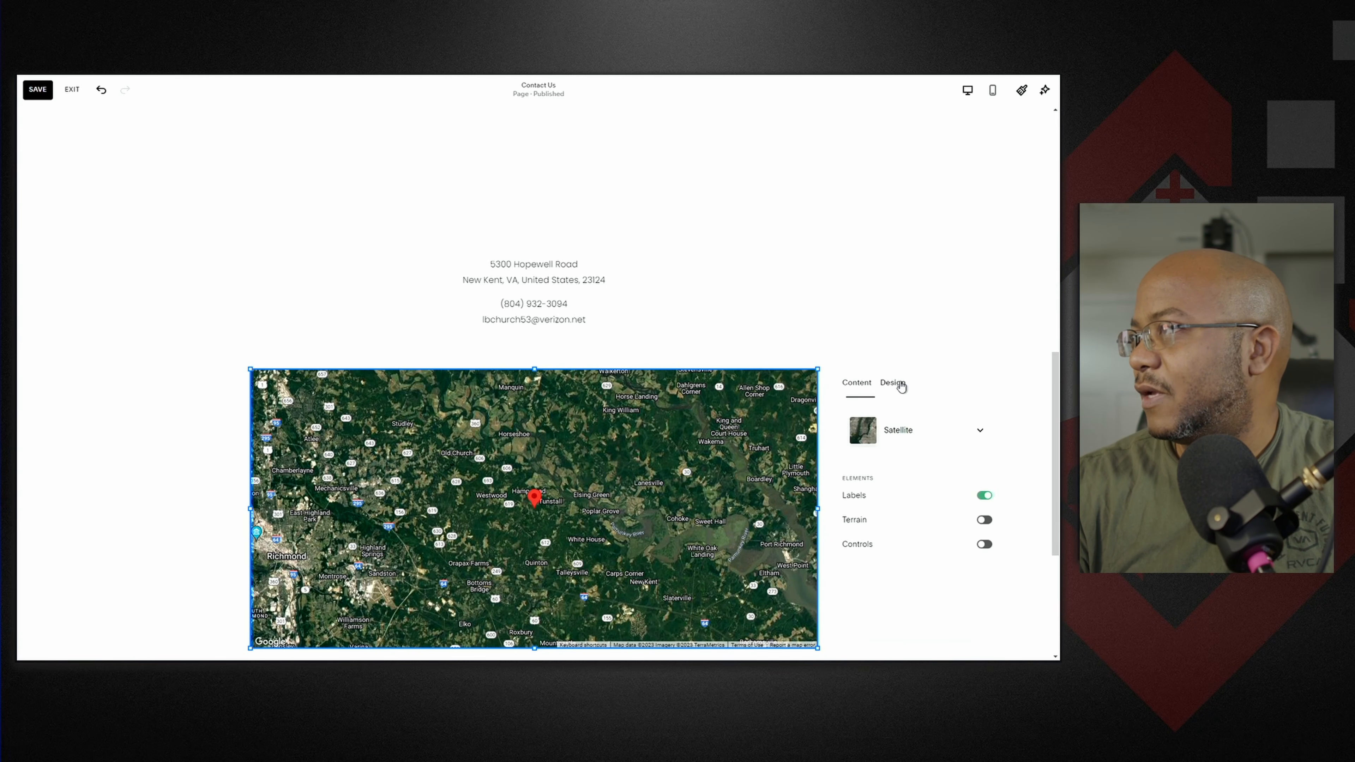
left_click(922, 430)
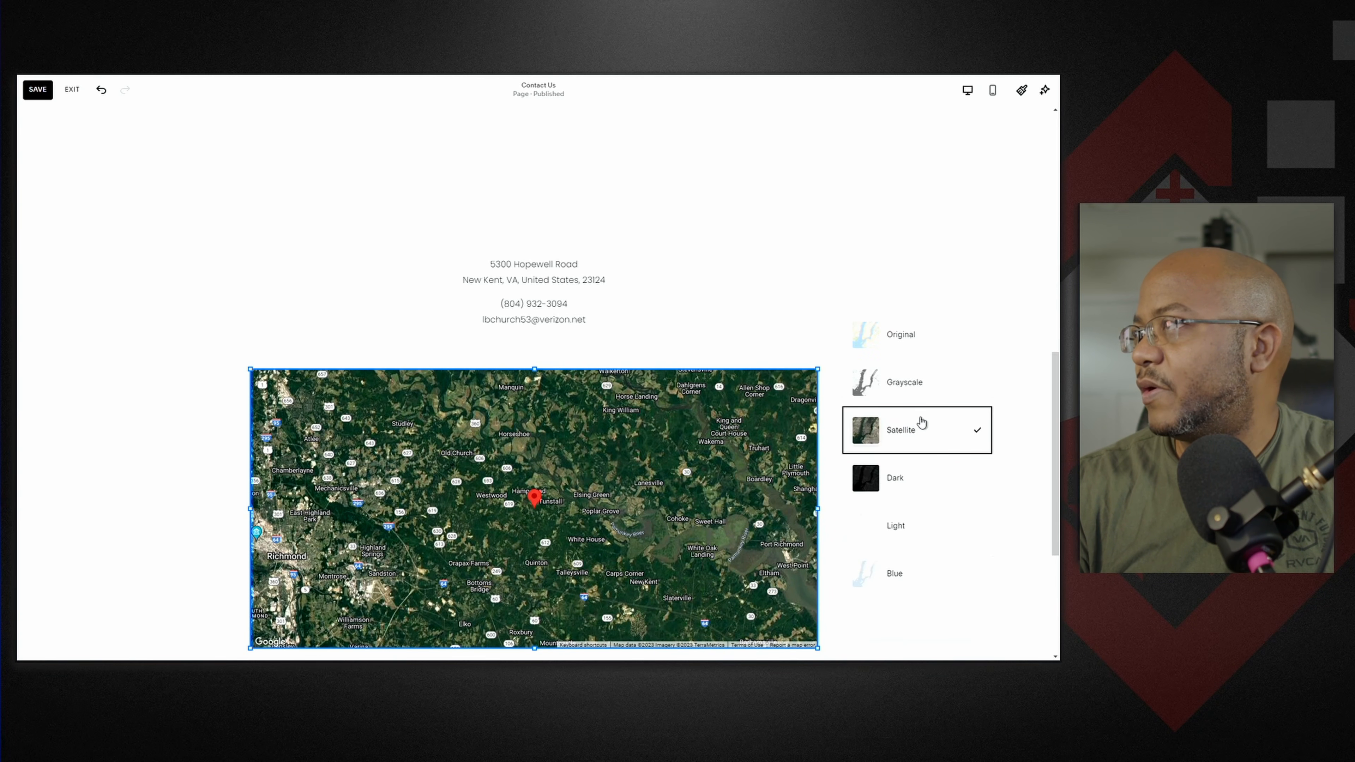
left_click(913, 336)
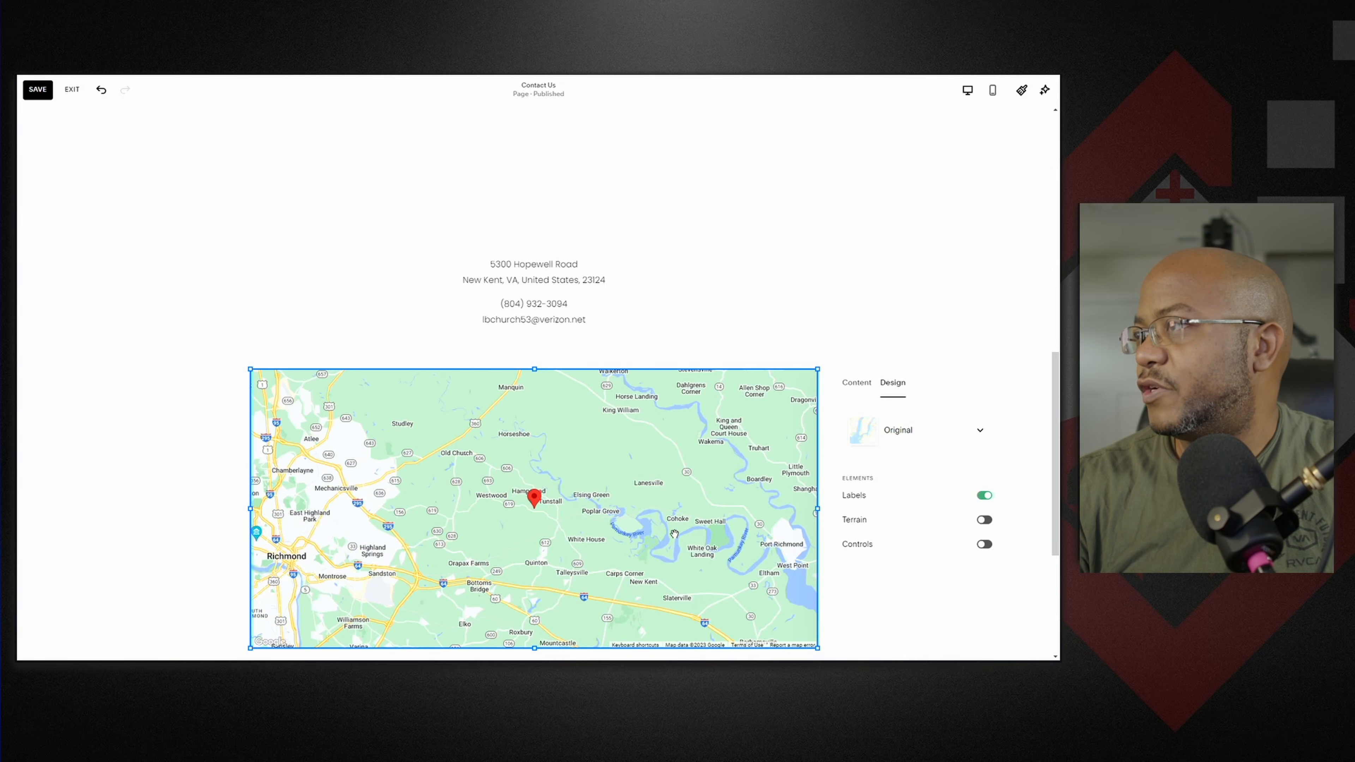
left_click(982, 544)
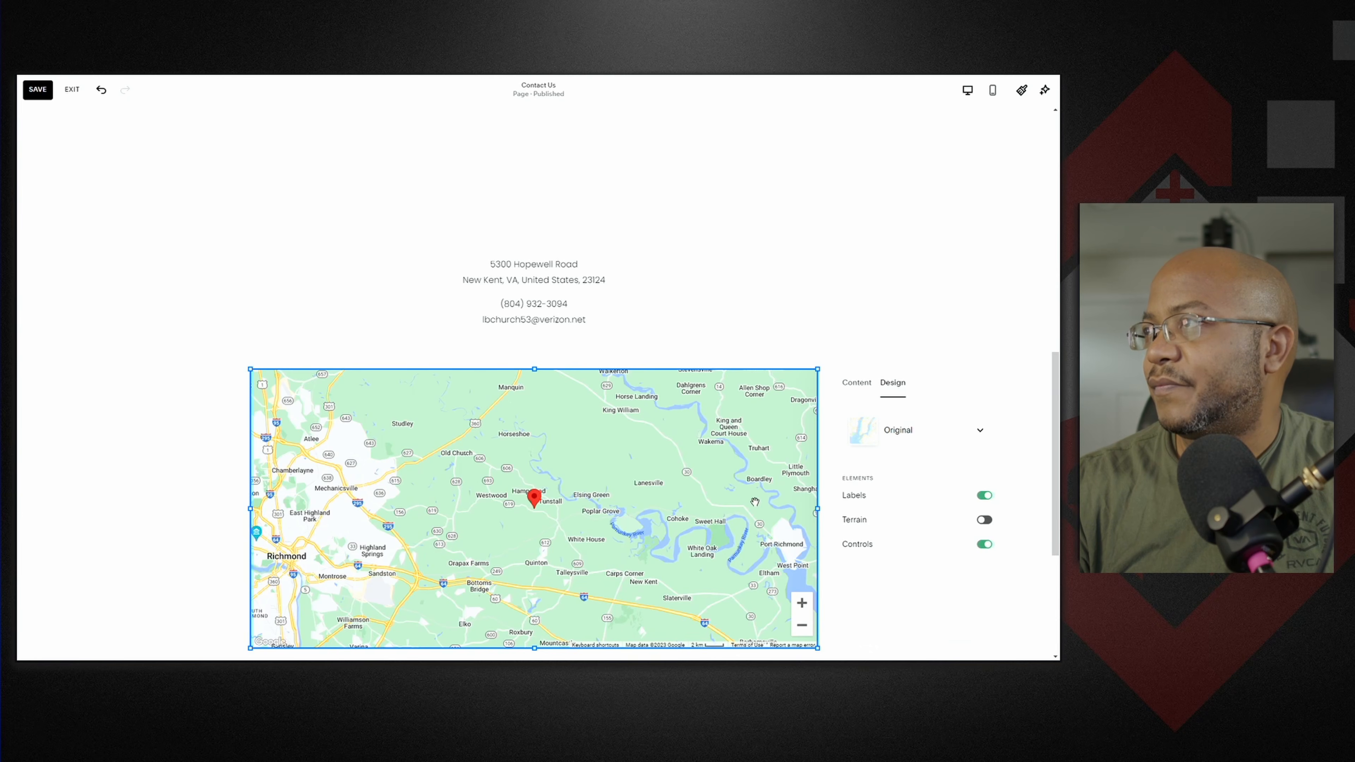
Select the church's four address and contact lines in the lower text block.
left_click(855, 499)
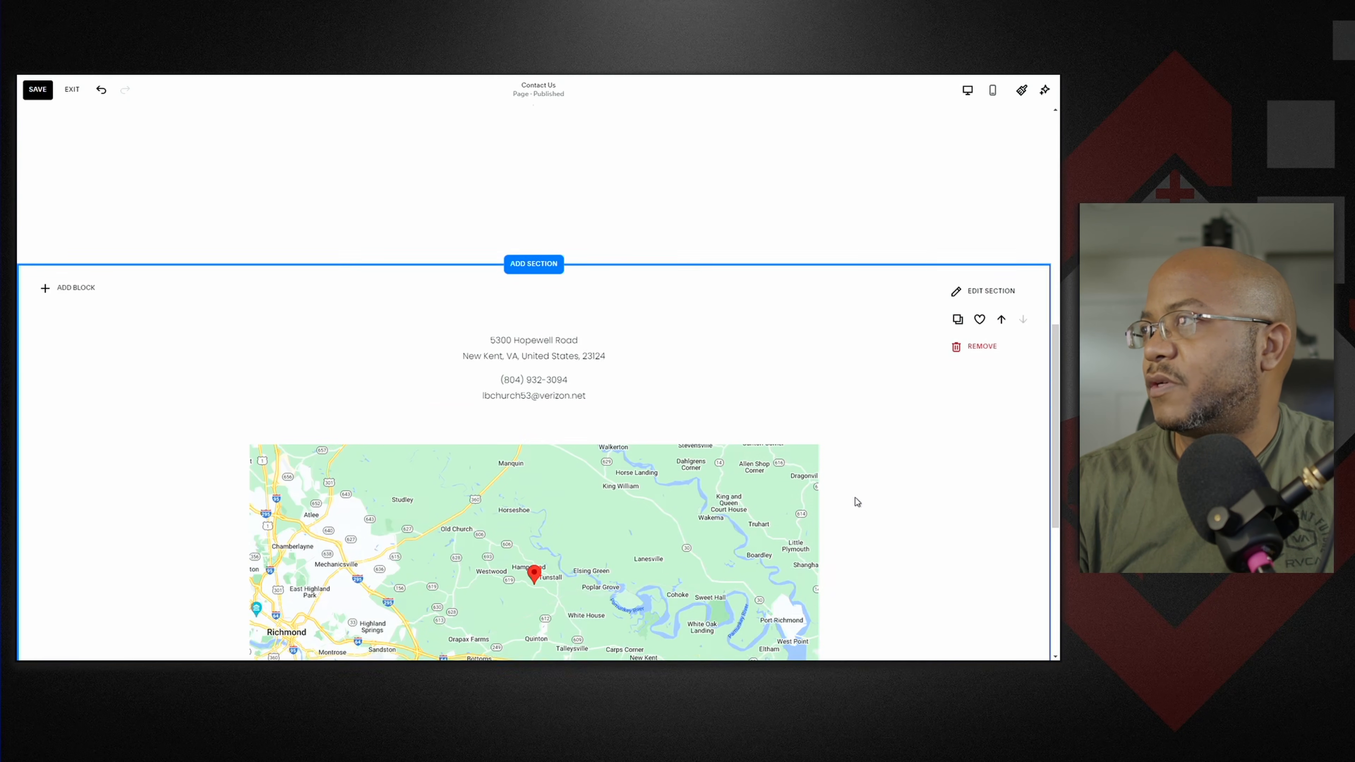
scroll(855, 502, "up", 5)
scroll(855, 498, "down", 8)
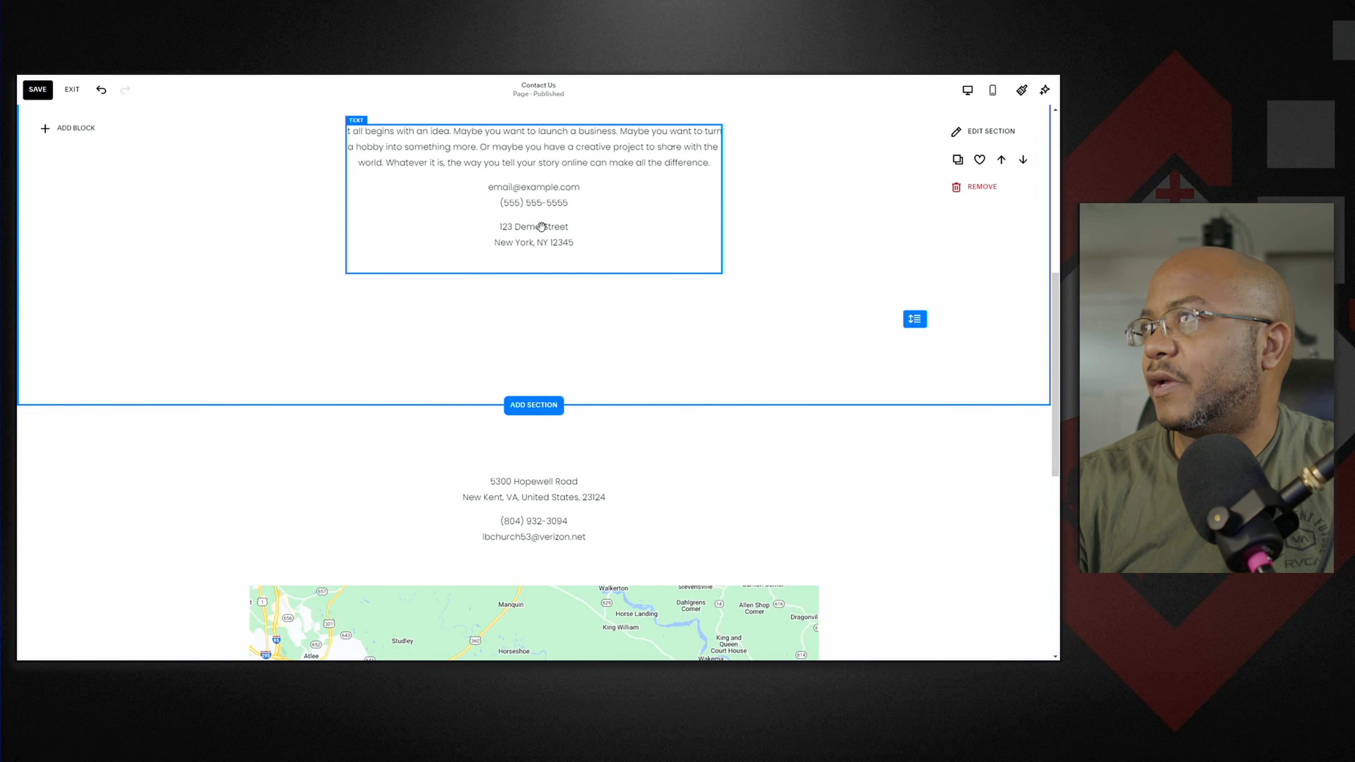
left_click(593, 535)
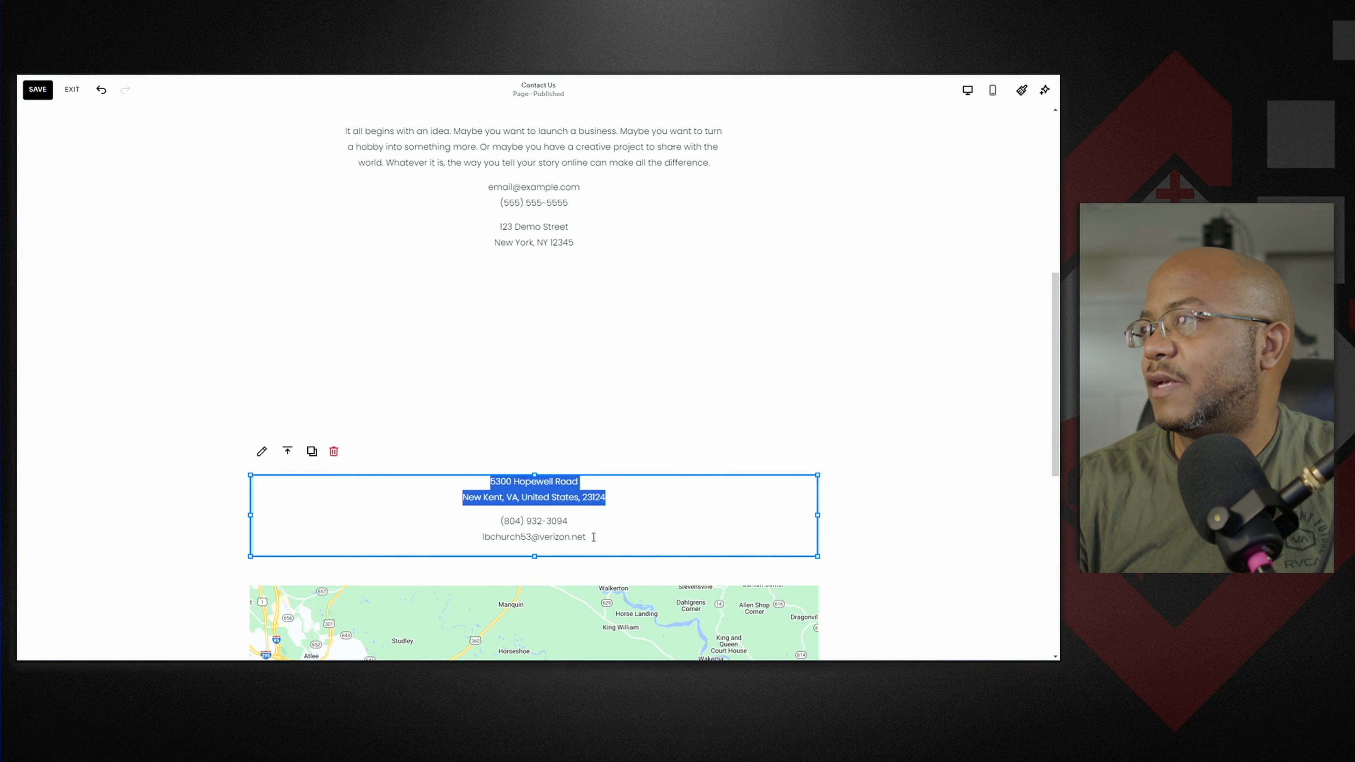
left_click_drag(587, 538, 487, 484)
key("ctrl+c")
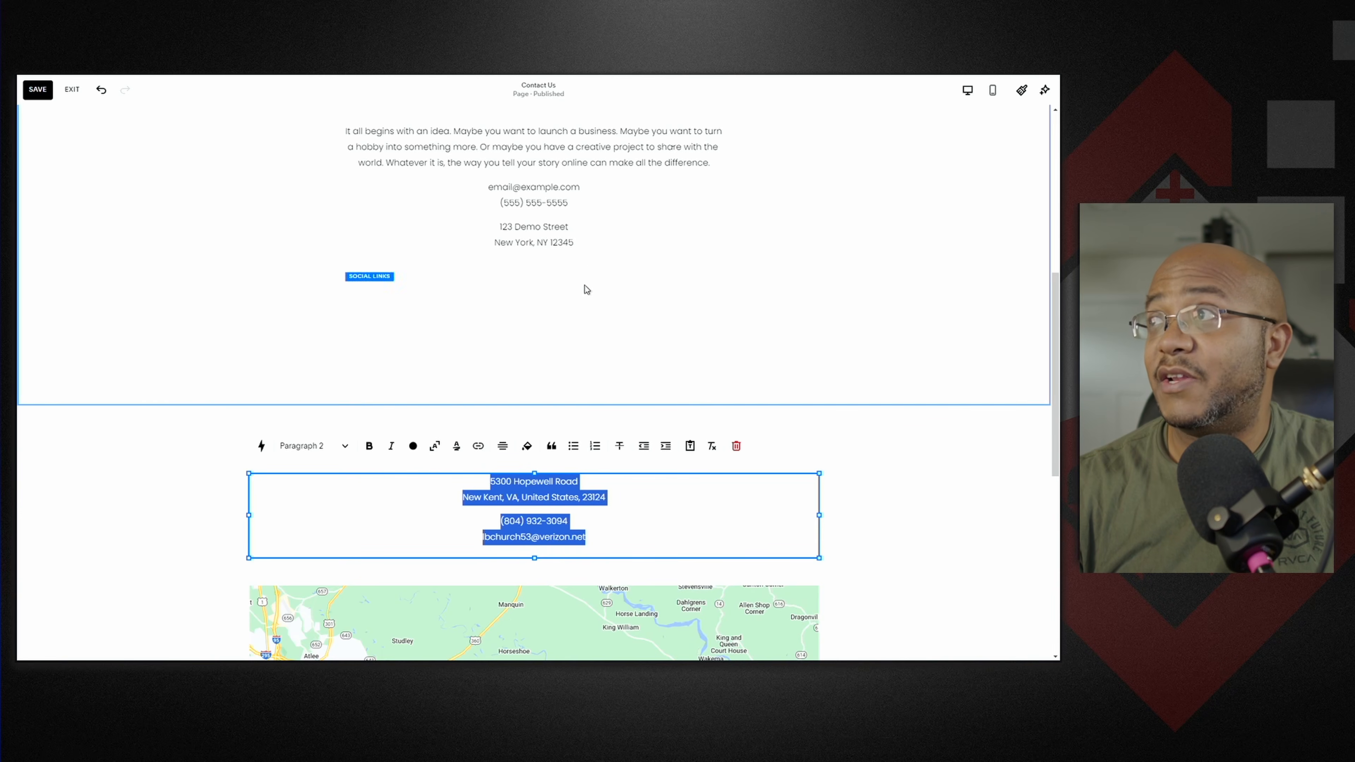
Paste them over the upper demo contact lines and delete the duplicate lower block.
left_click(565, 221)
left_click_drag(576, 241, 487, 189)
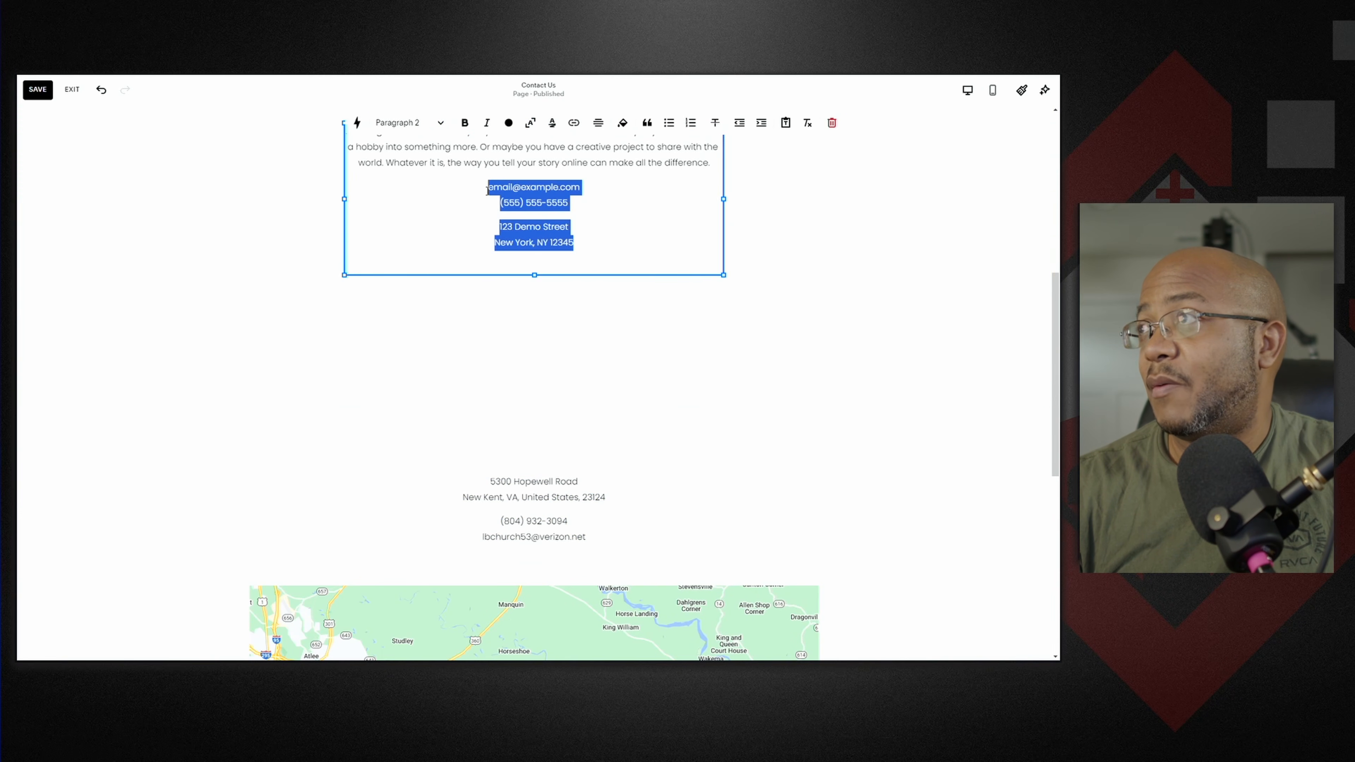
key("ctrl+v")
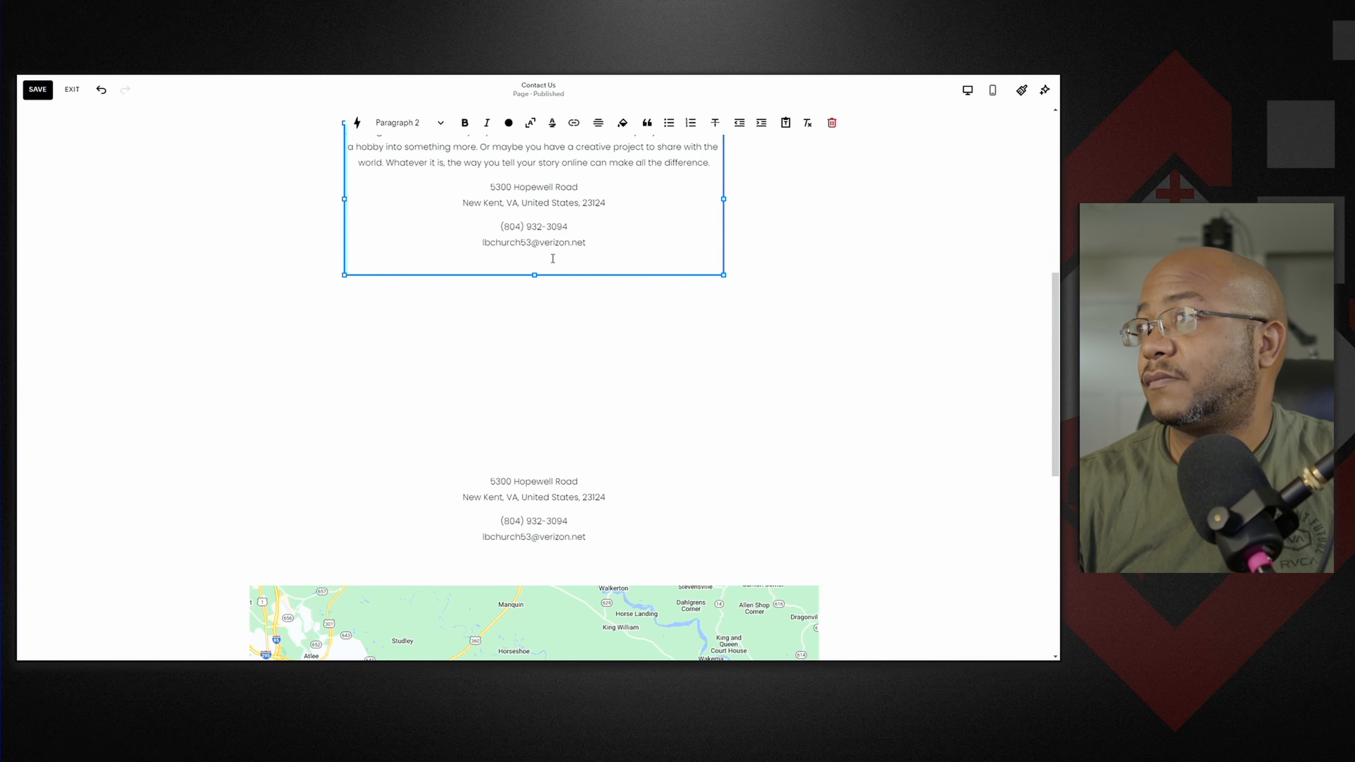
left_click(599, 493)
key("BackSpace")
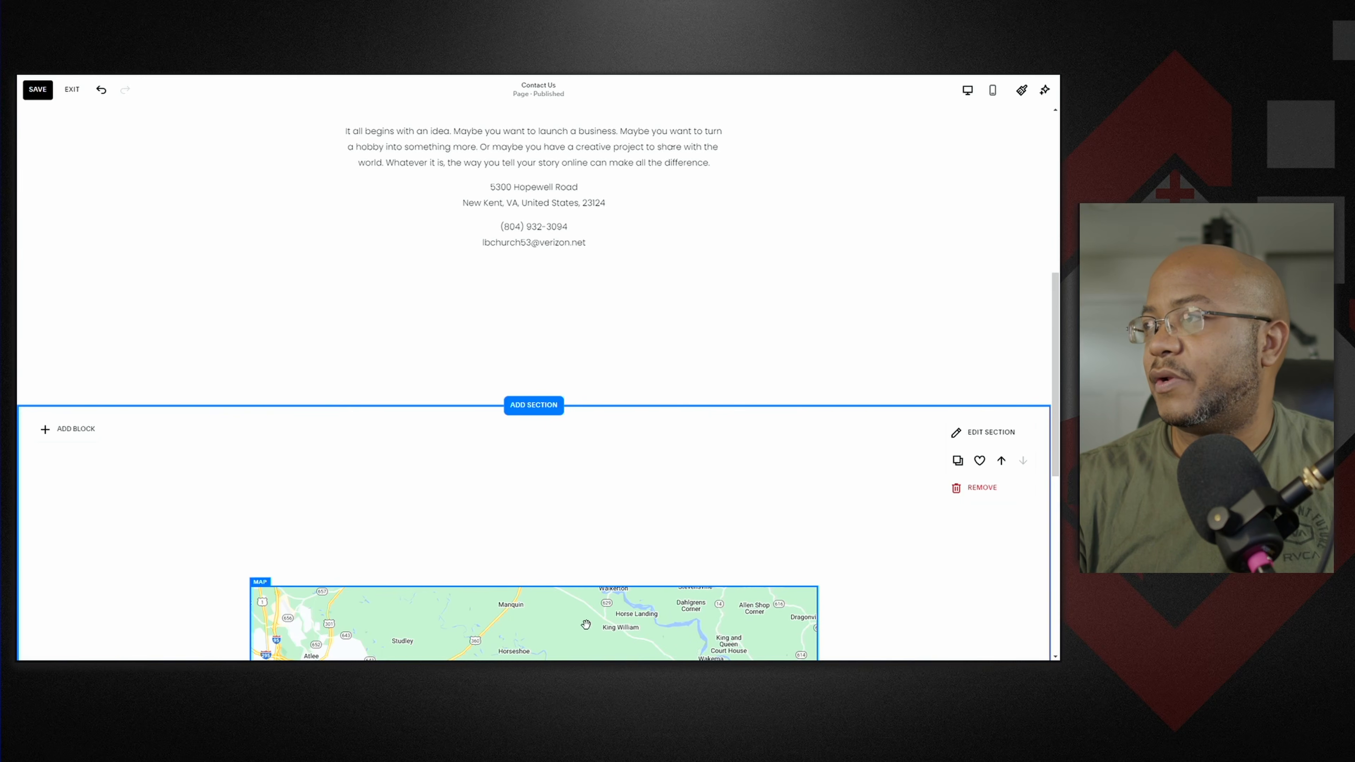
Move the map upward on the page and delete the extra map copy.
left_click_drag(585, 625, 595, 389)
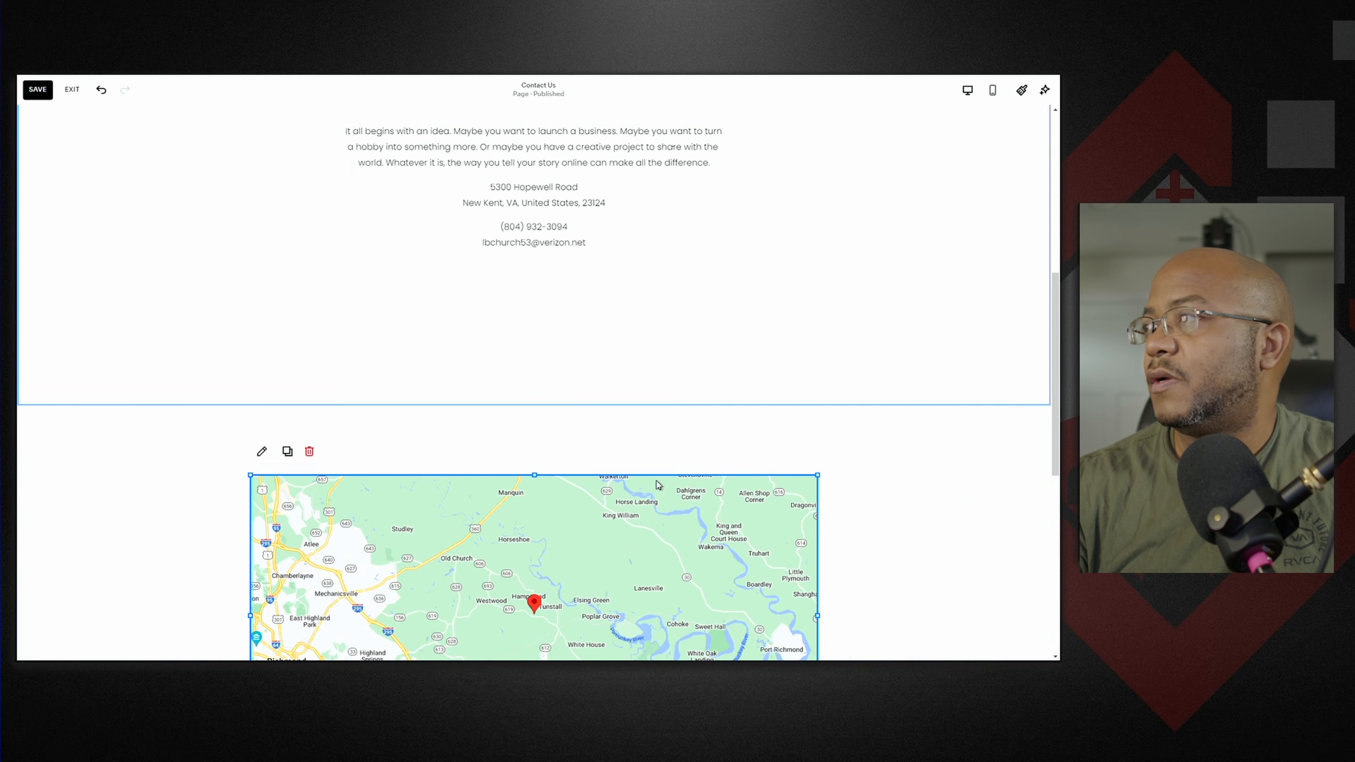
left_click(287, 456)
left_click_drag(608, 551, 584, 324)
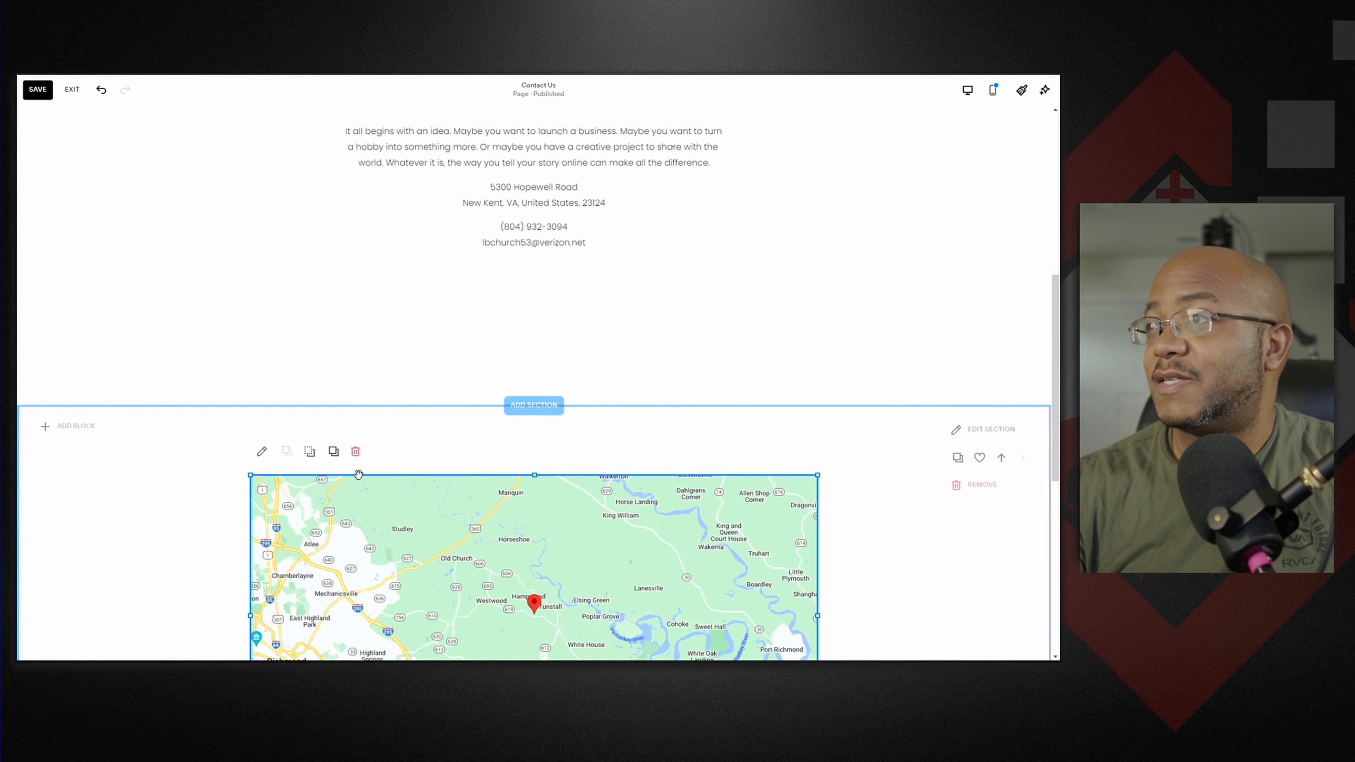
left_click(355, 451)
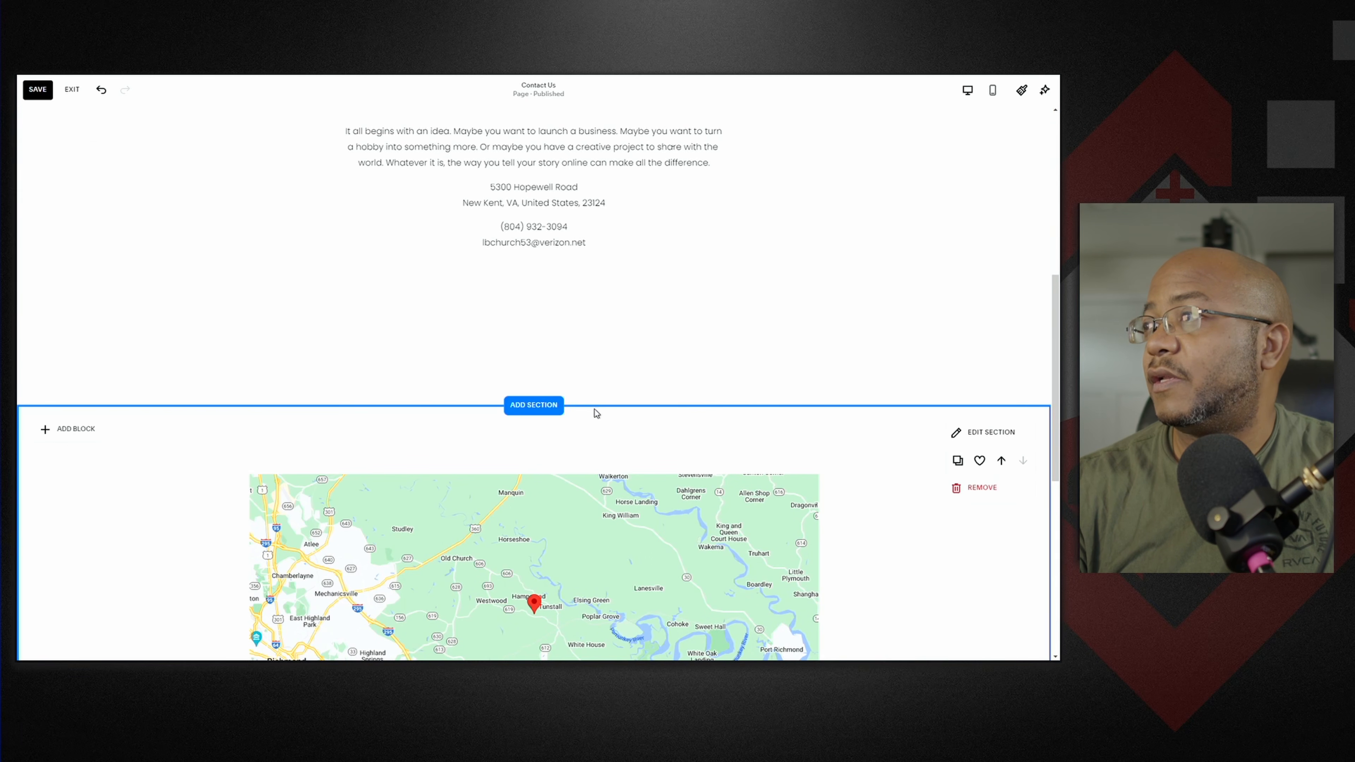
scroll(602, 404, "up", 8)
scroll(610, 411, "down", 16)
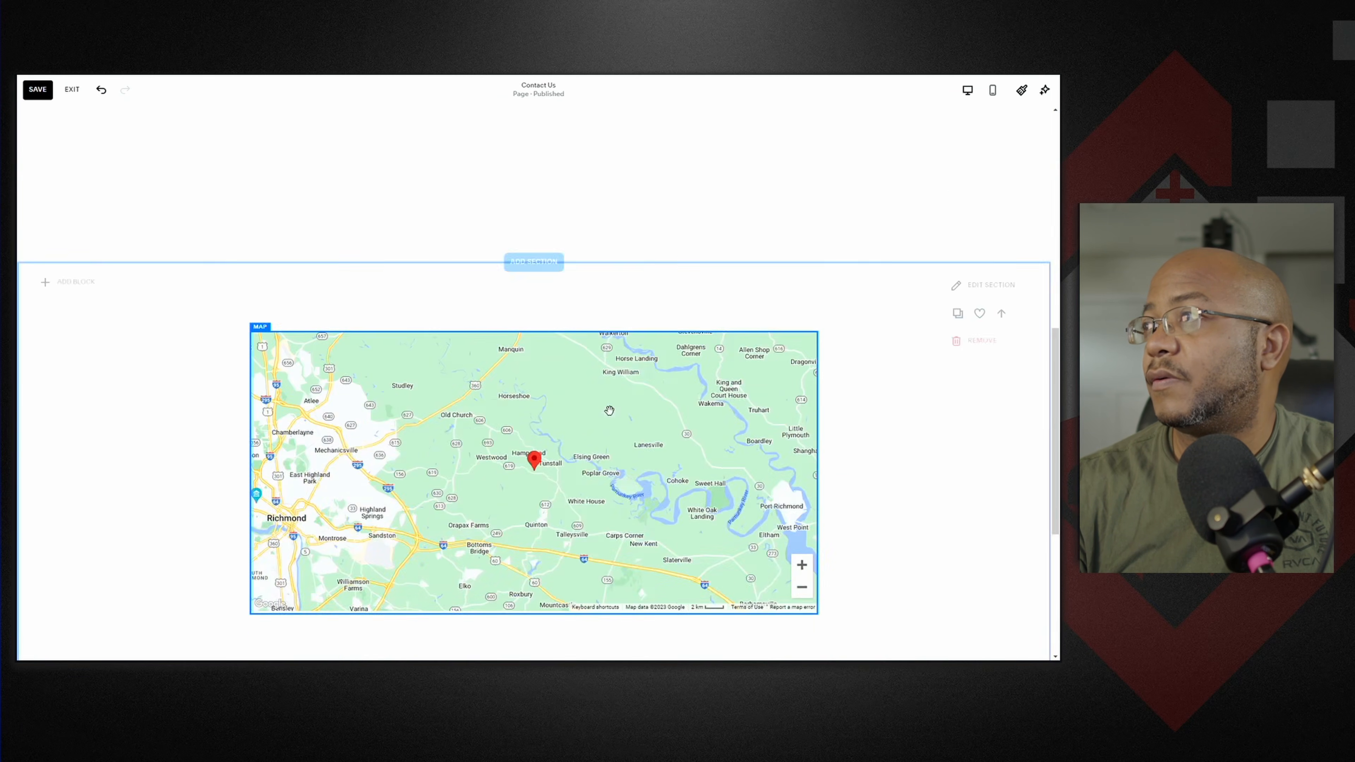
scroll(609, 412, "up", 8)
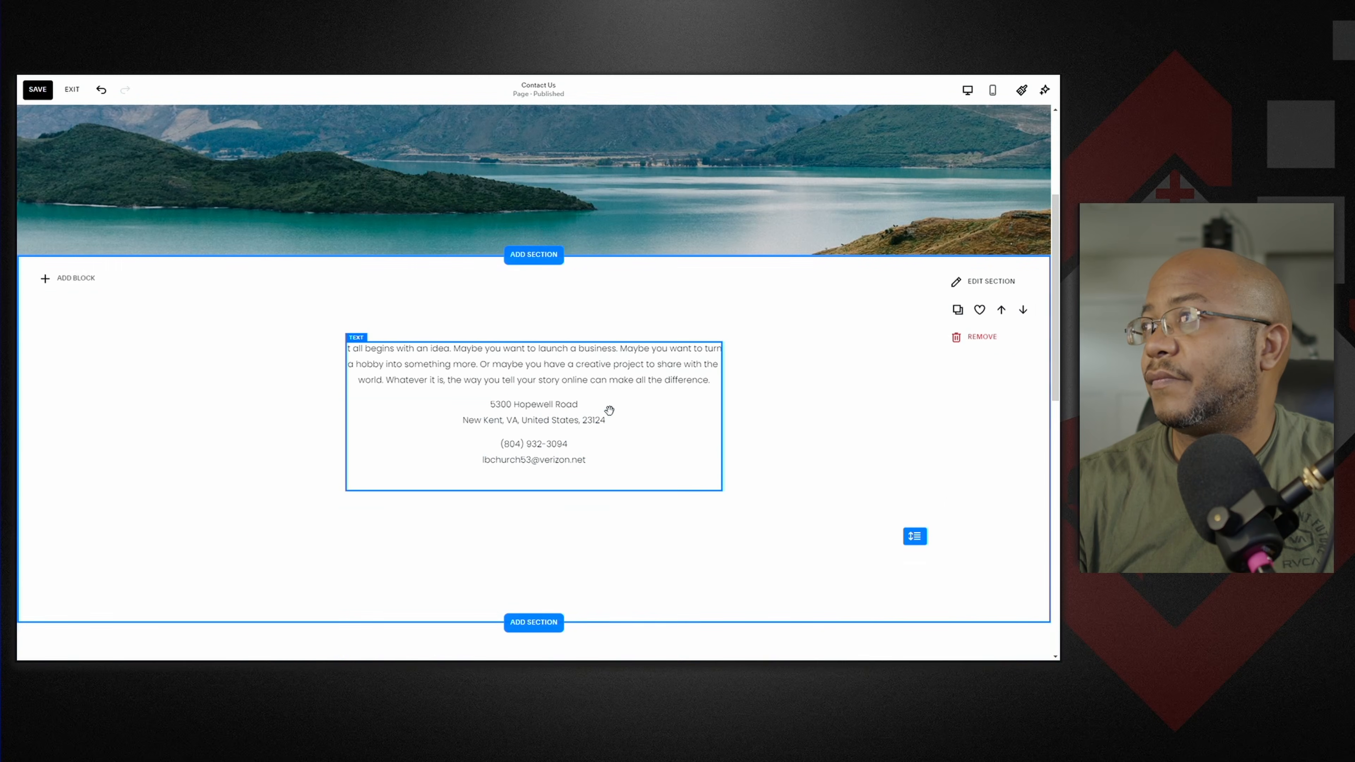
Shift the address text to the left and place the social links block beneath it.
left_click_drag(593, 402, 412, 404)
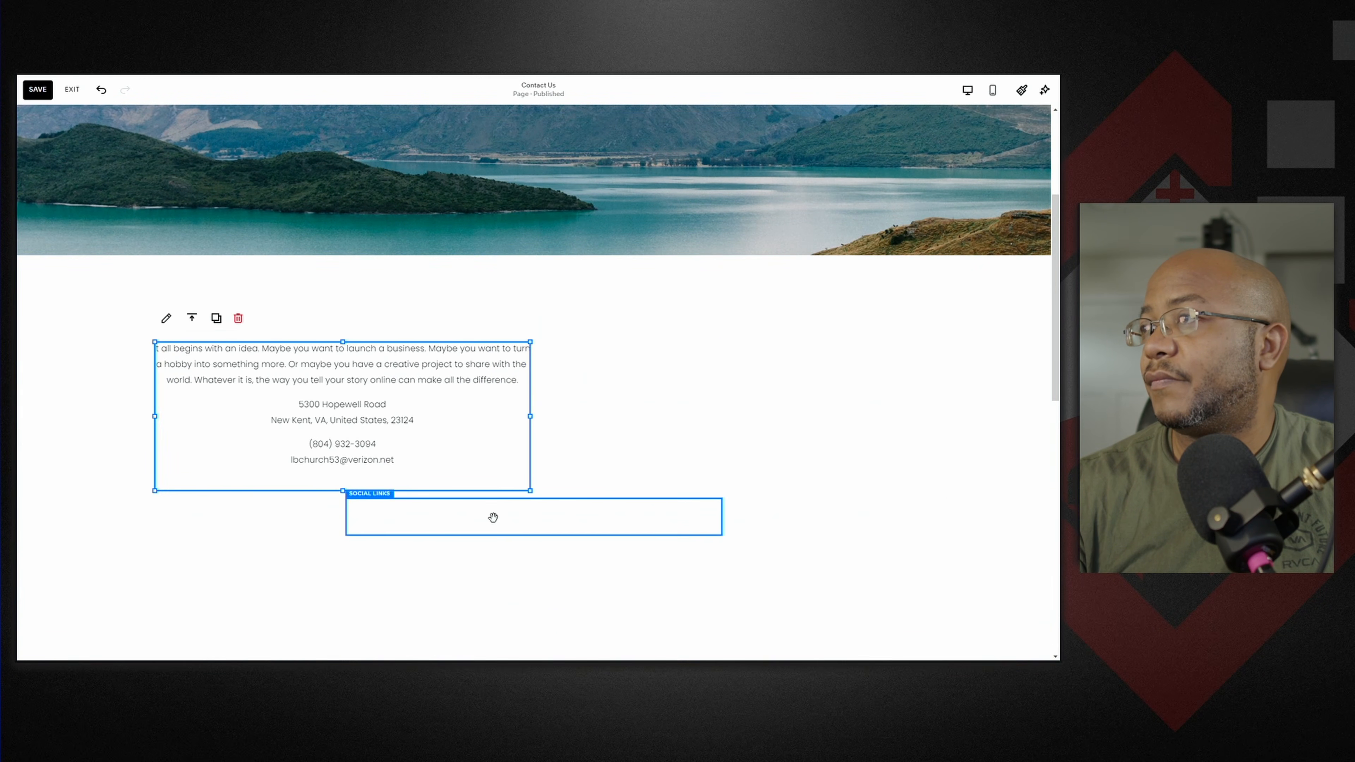
left_click_drag(494, 525, 305, 529)
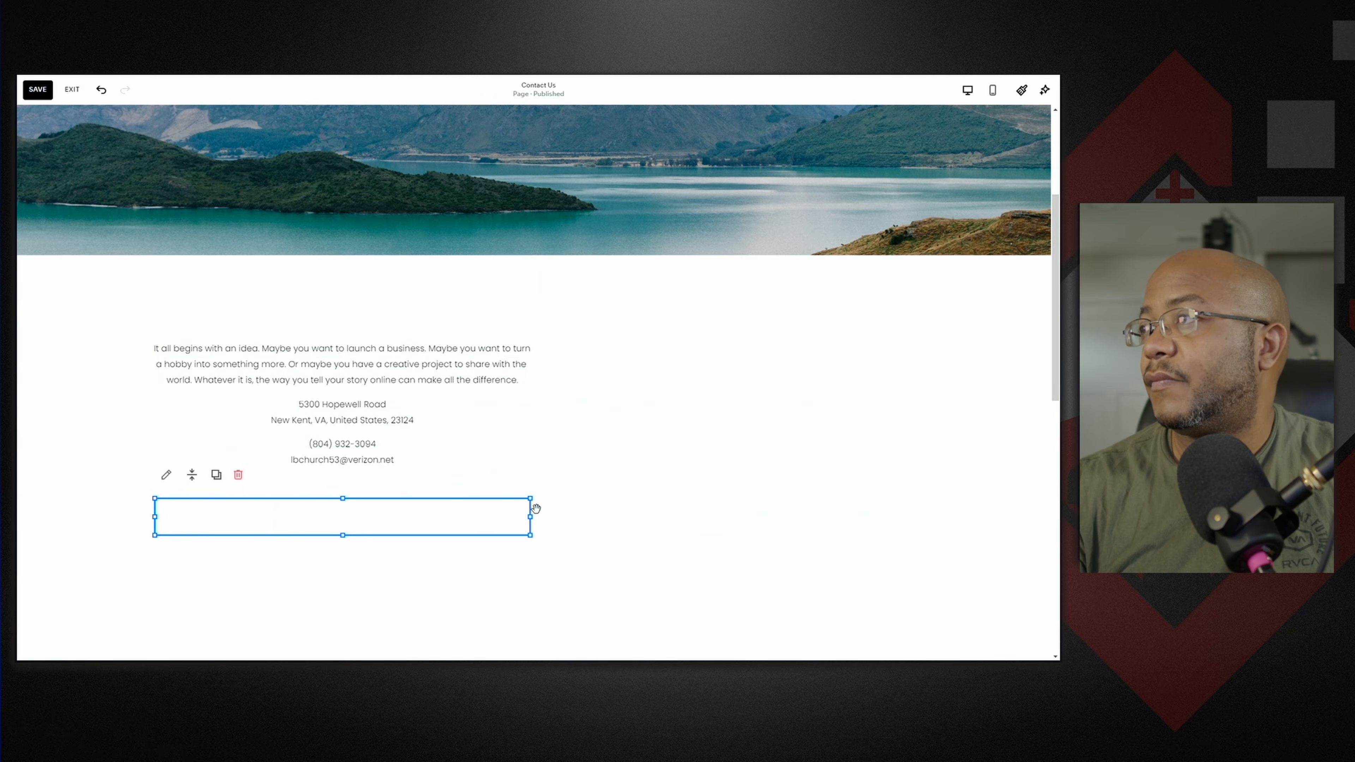
left_click(683, 452)
Add a map block to the right of the address text and widen it.
left_click(75, 277)
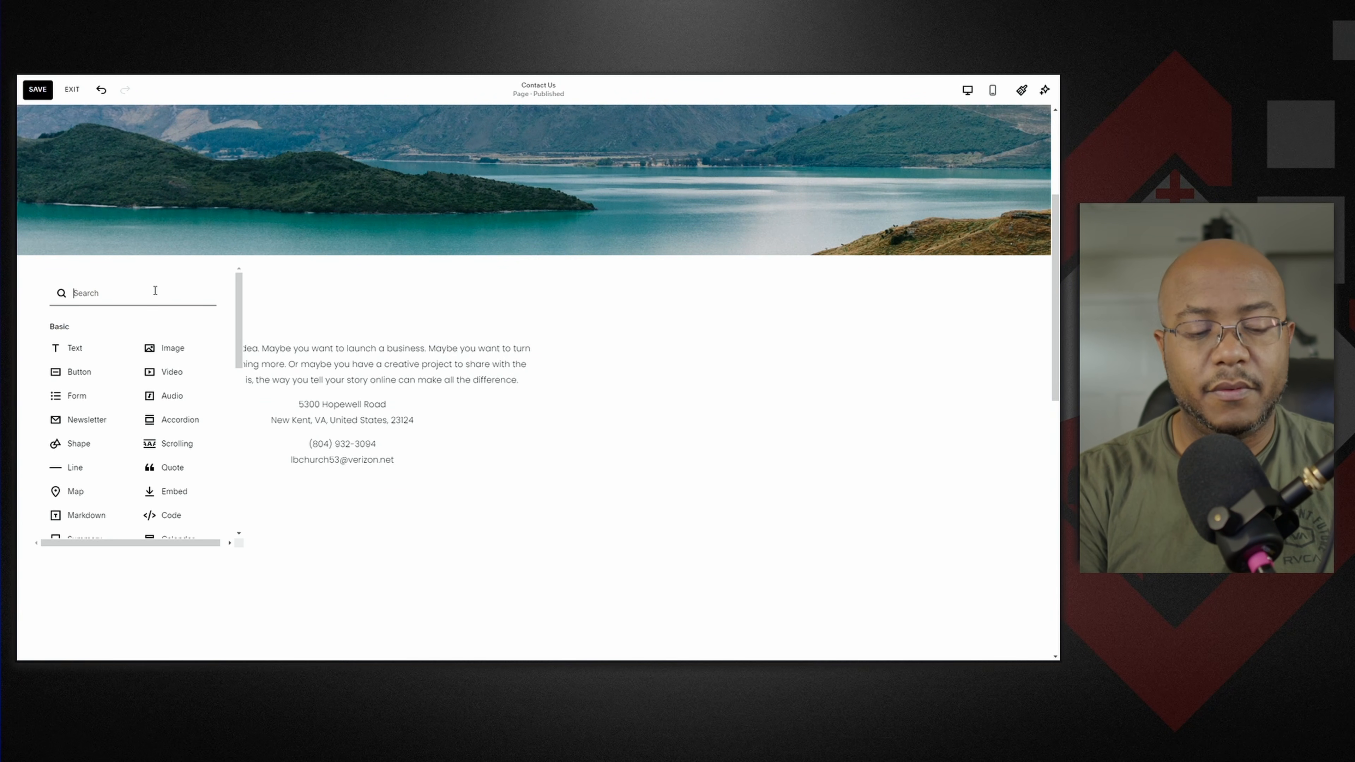
type("map")
left_click(100, 334)
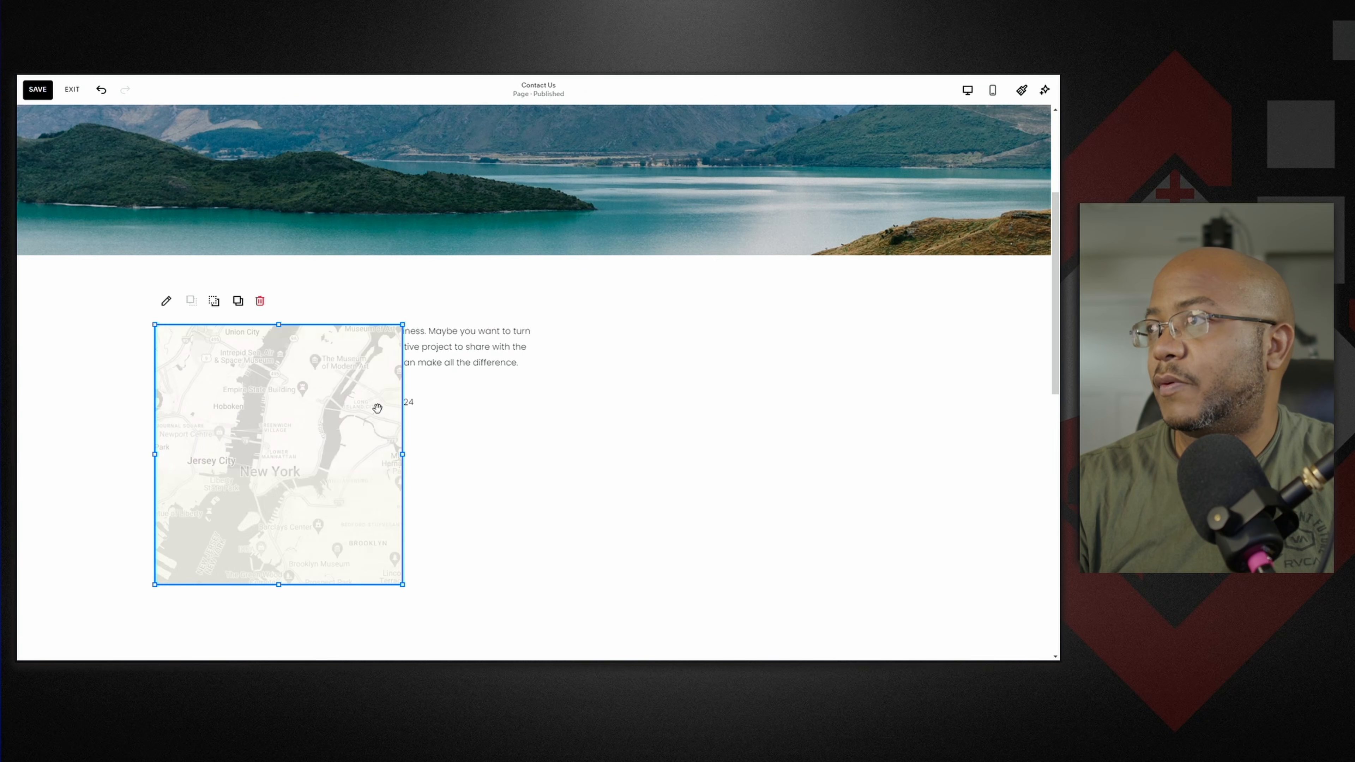
left_click_drag(285, 479, 666, 481)
left_click_drag(697, 477, 680, 476)
left_click_drag(790, 457, 908, 453)
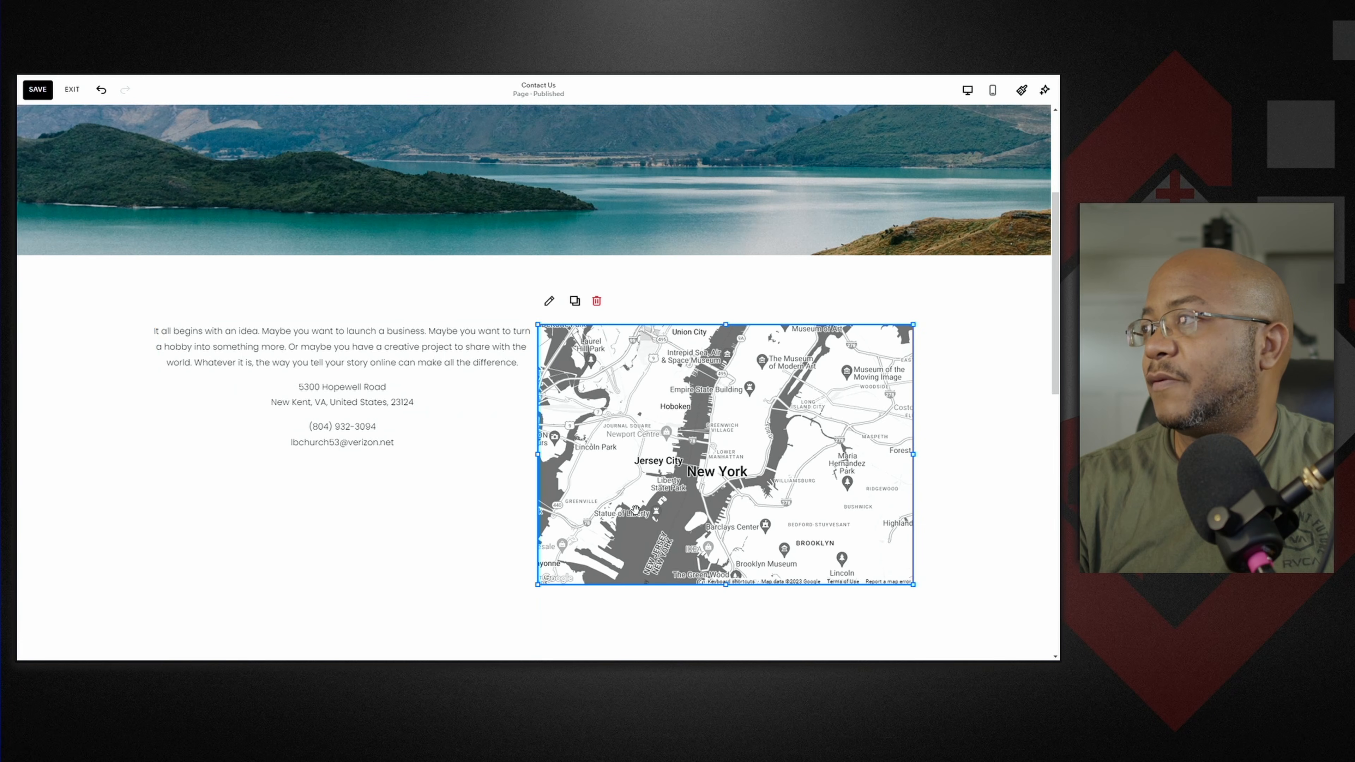
Delete the old map lower on the page and remove its empty section.
scroll(635, 511, "down", 4)
scroll(634, 511, "down", 4)
left_click(631, 437)
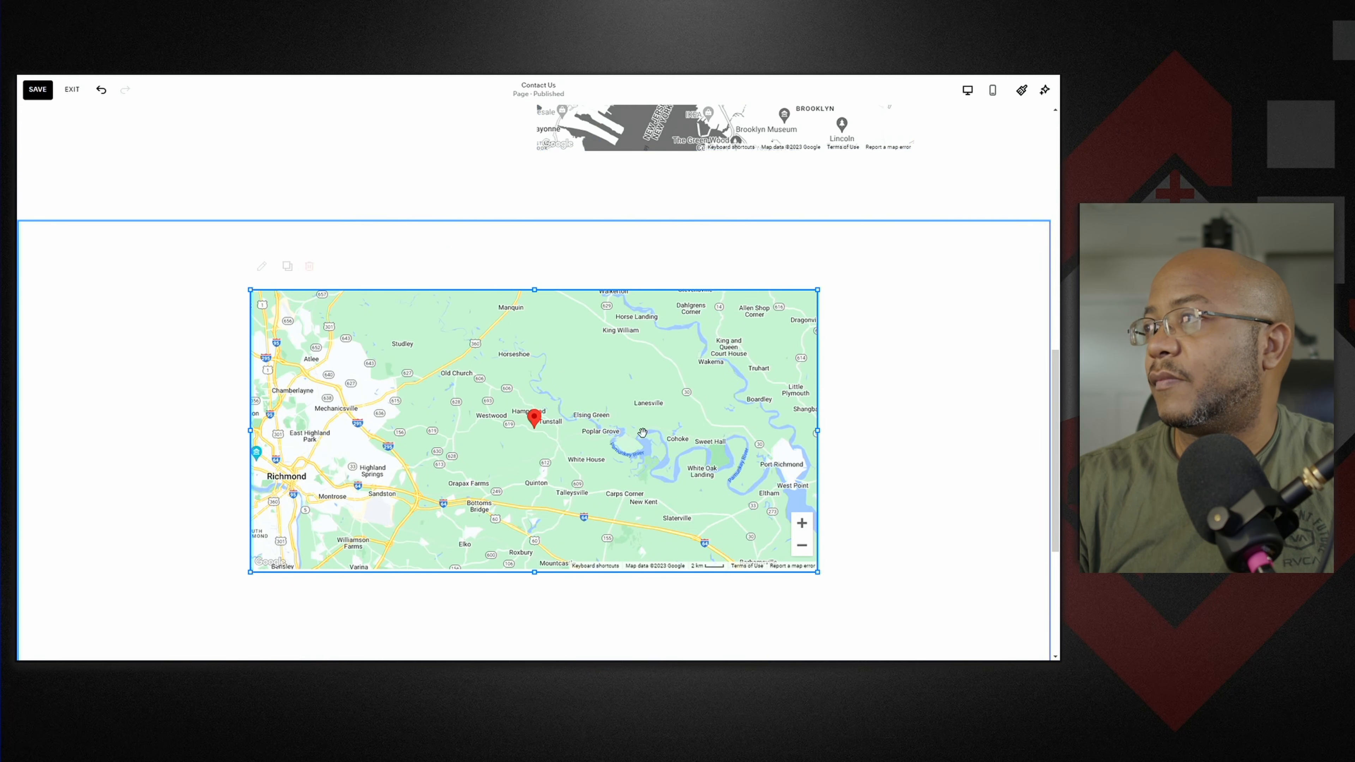
left_click(309, 266)
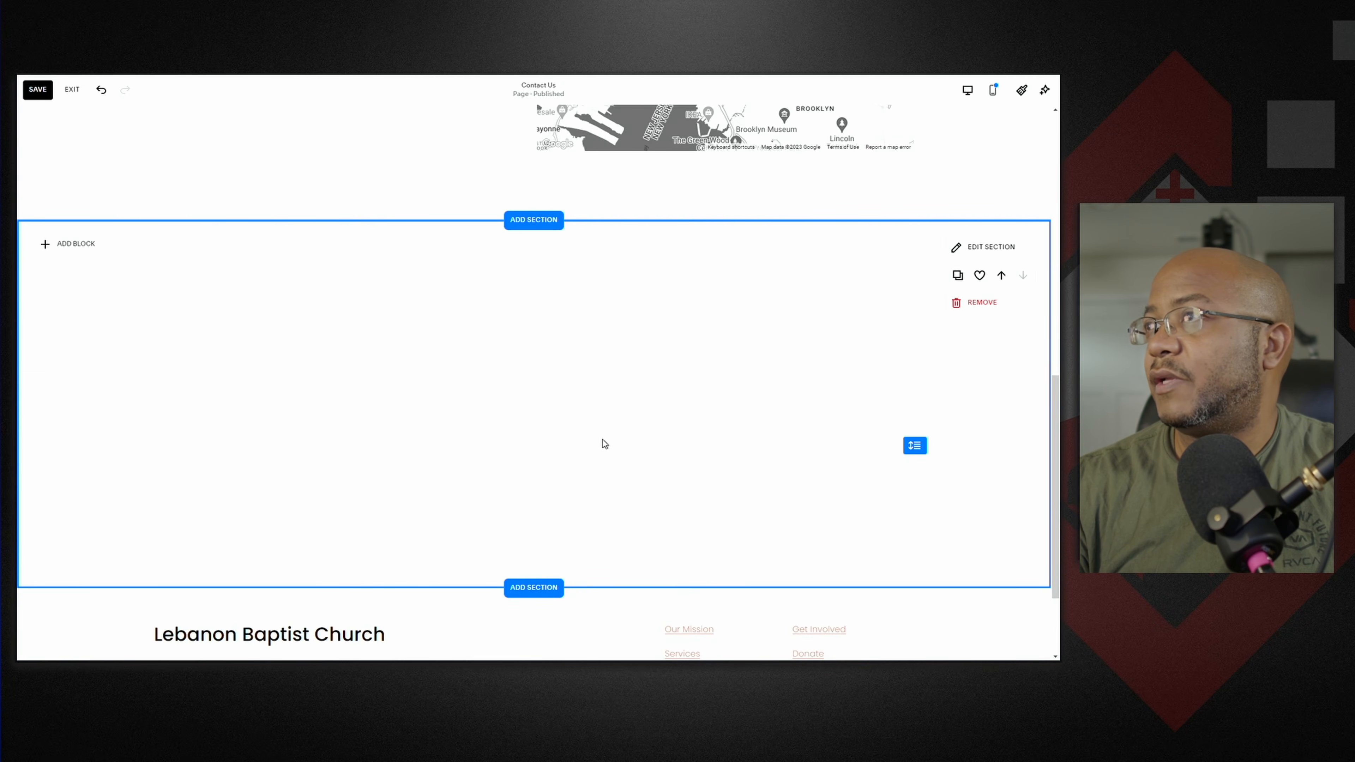
left_click(983, 303)
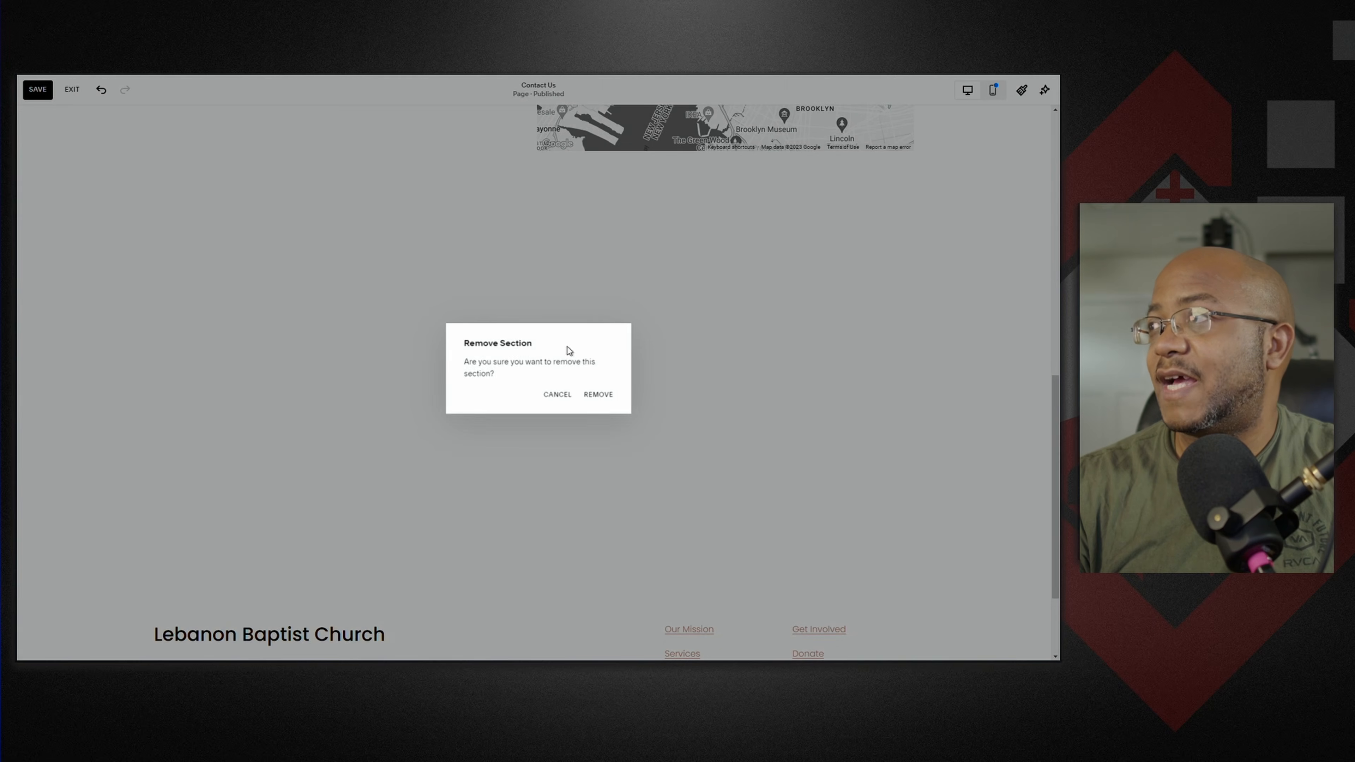
left_click(597, 395)
Name the new map Lebanon Baptist Church at 5300 Hopewell Road, New Kent, VA.
scroll(581, 498, "up", 4)
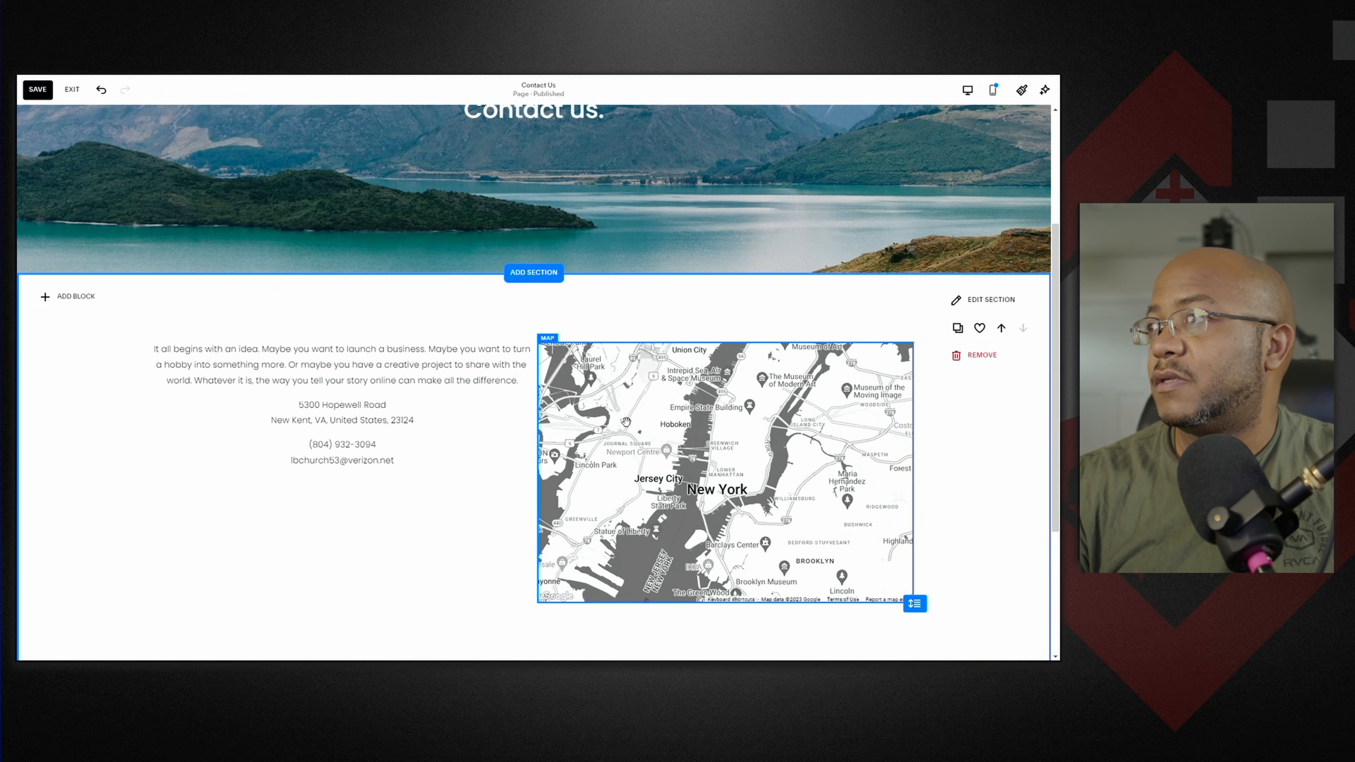
left_click(789, 453)
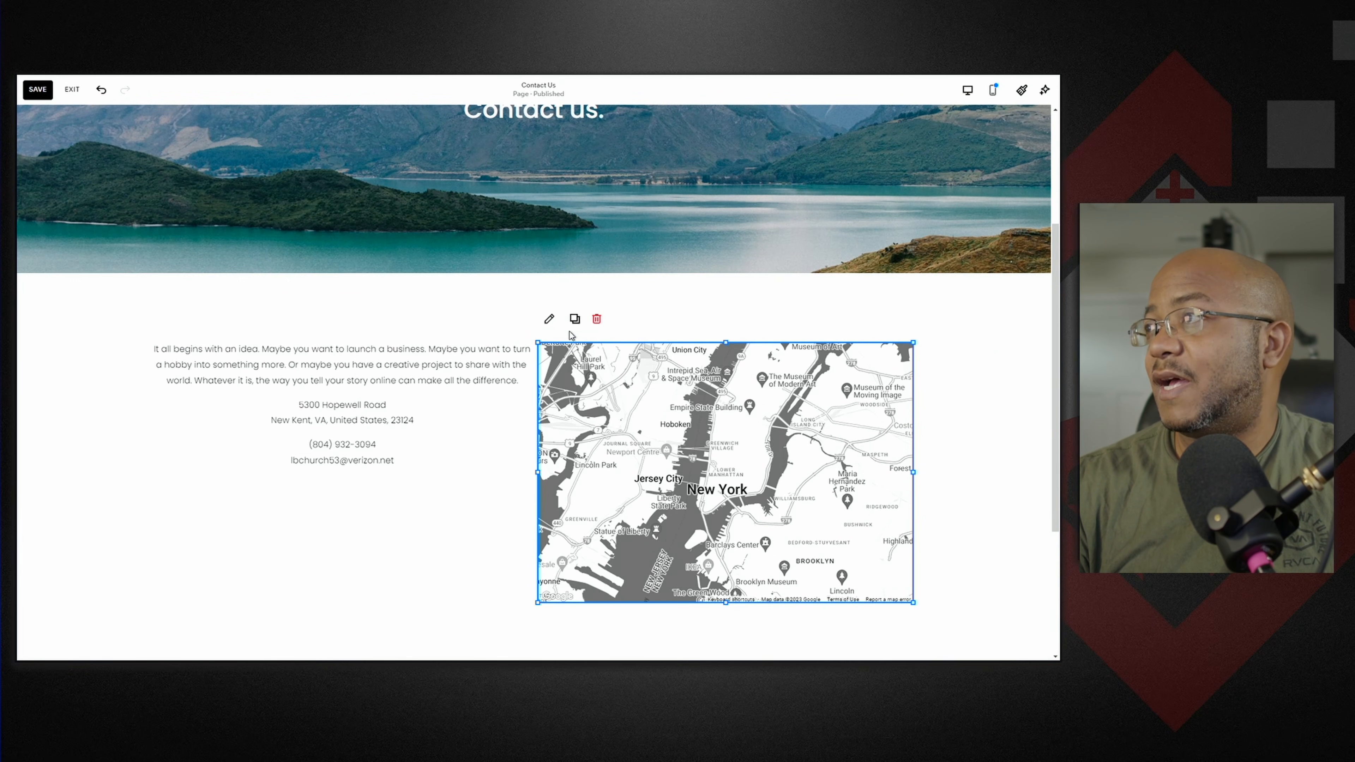
left_click(548, 319)
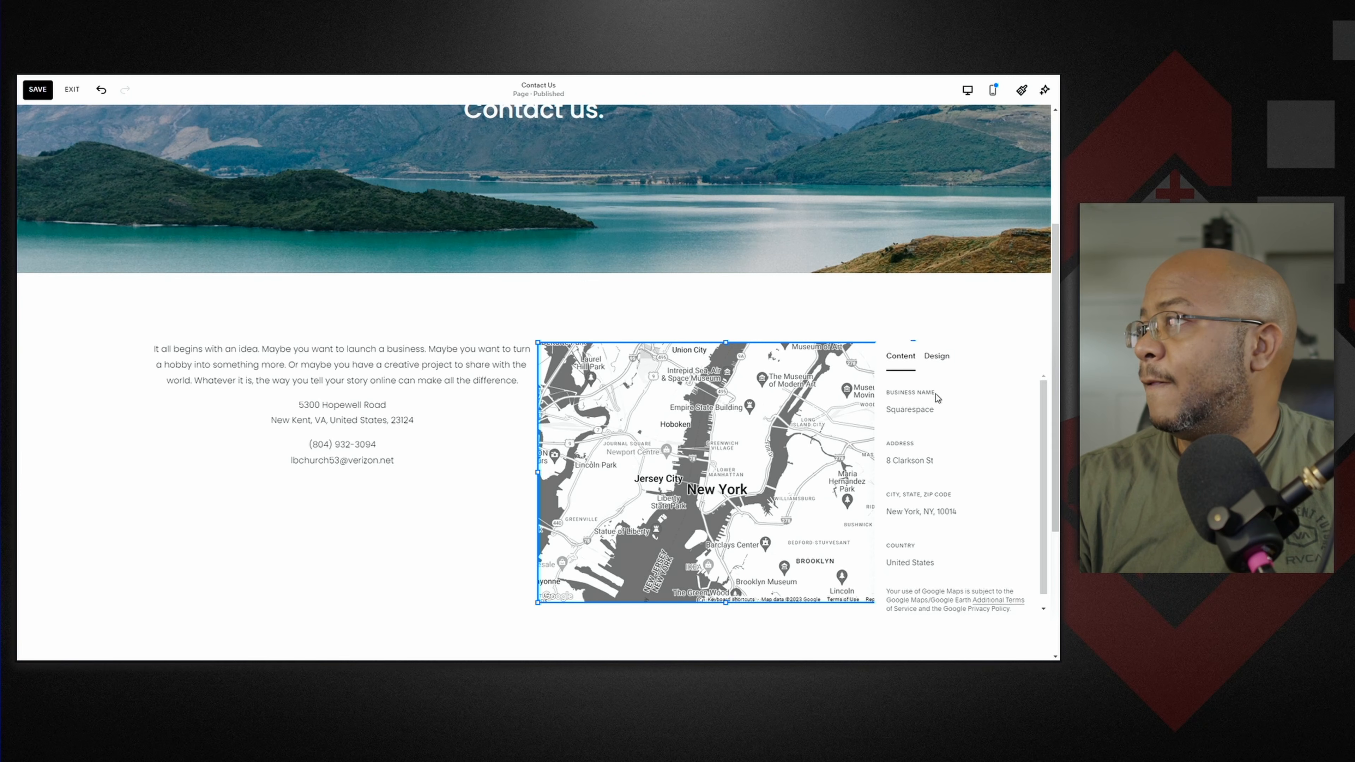
type("Leban")
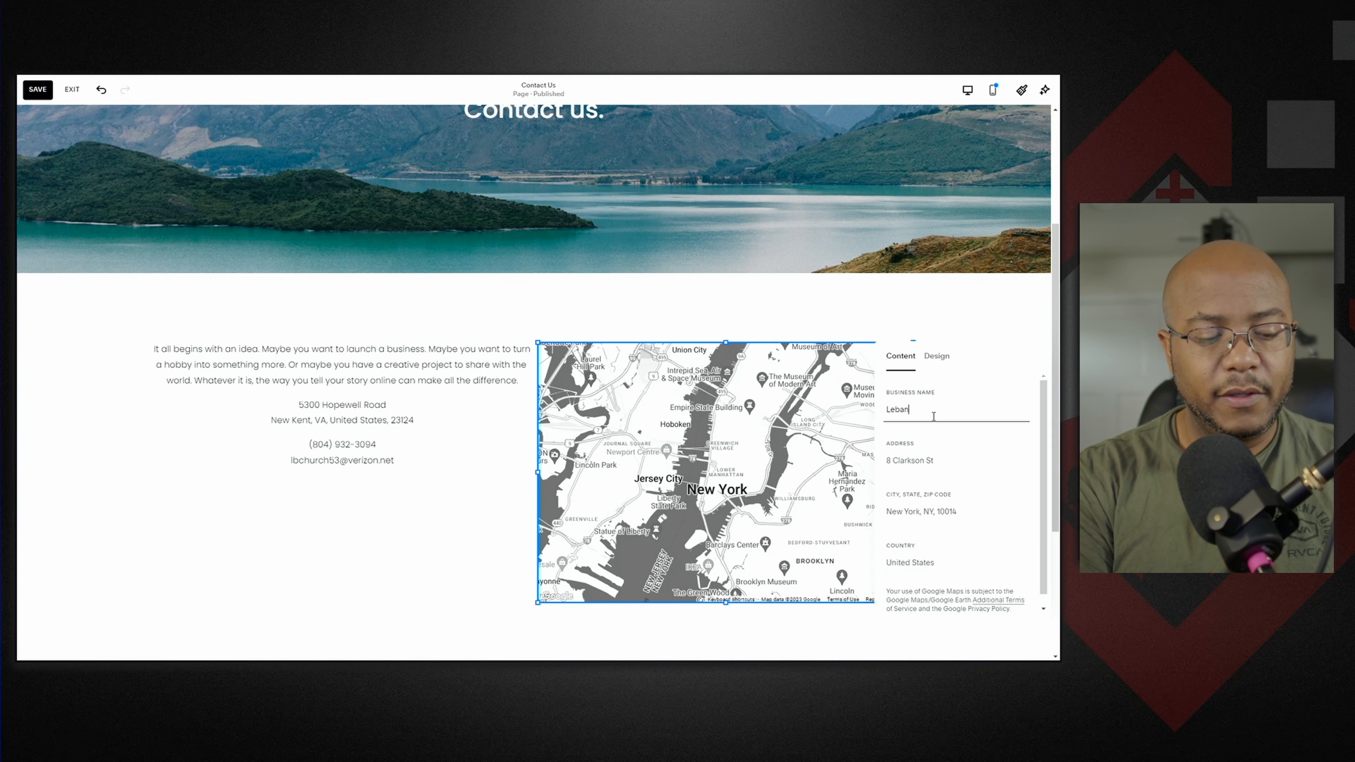
type("on Baptist Church")
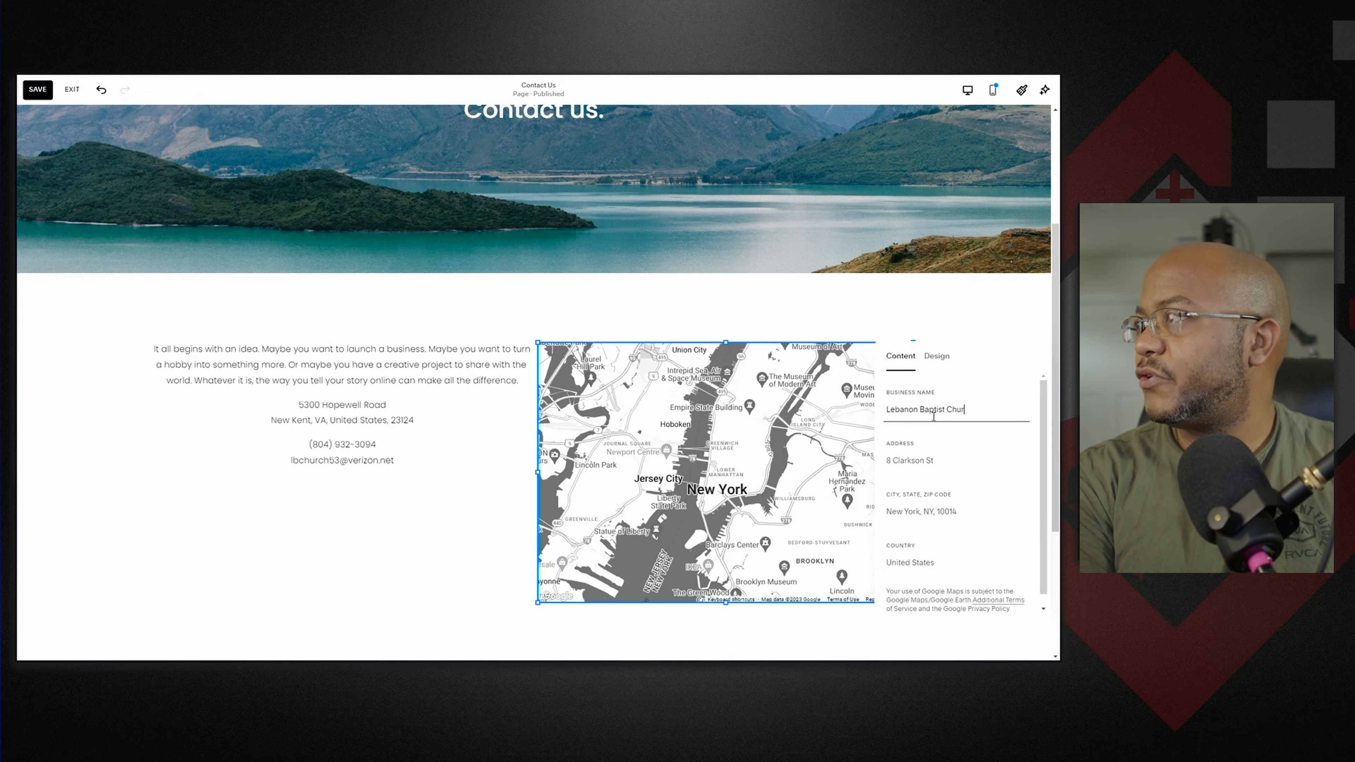
key("Tab")
type("5300")
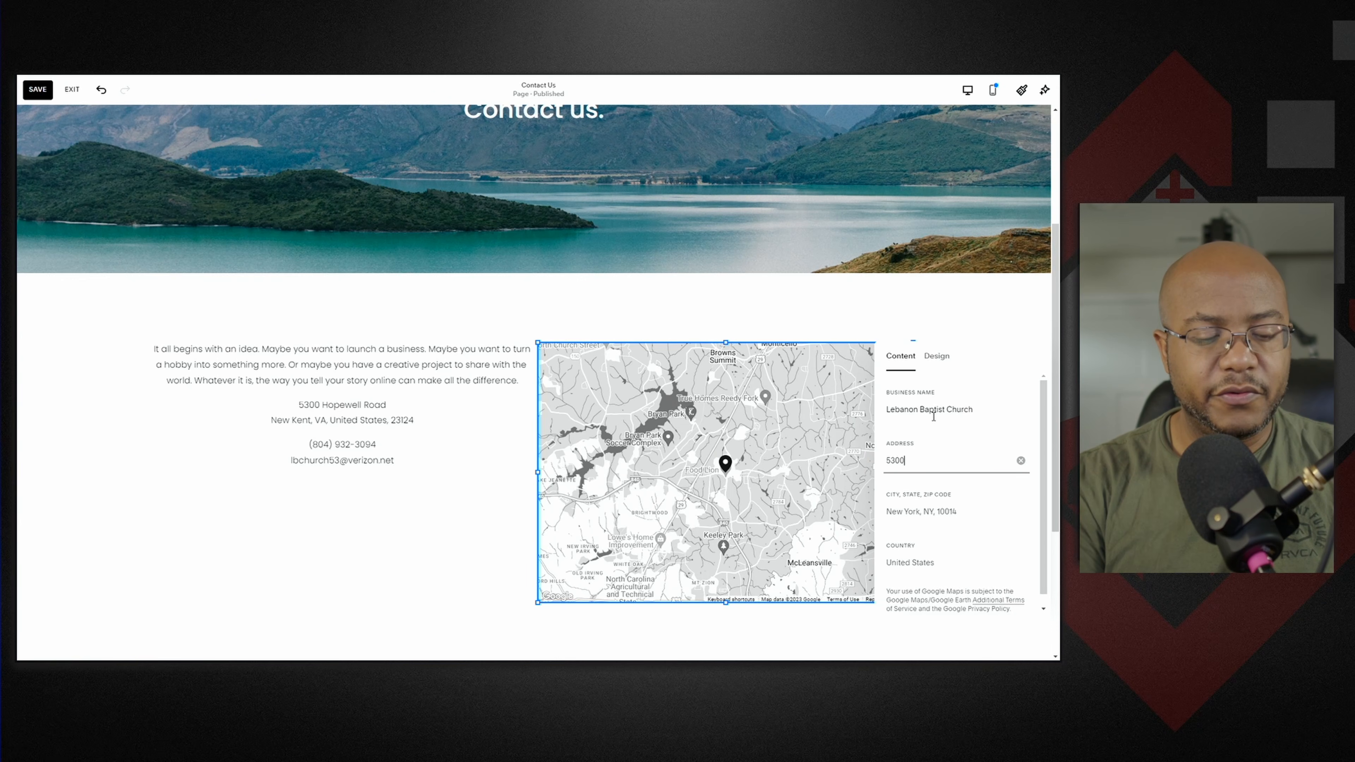
type(" Hopewell")
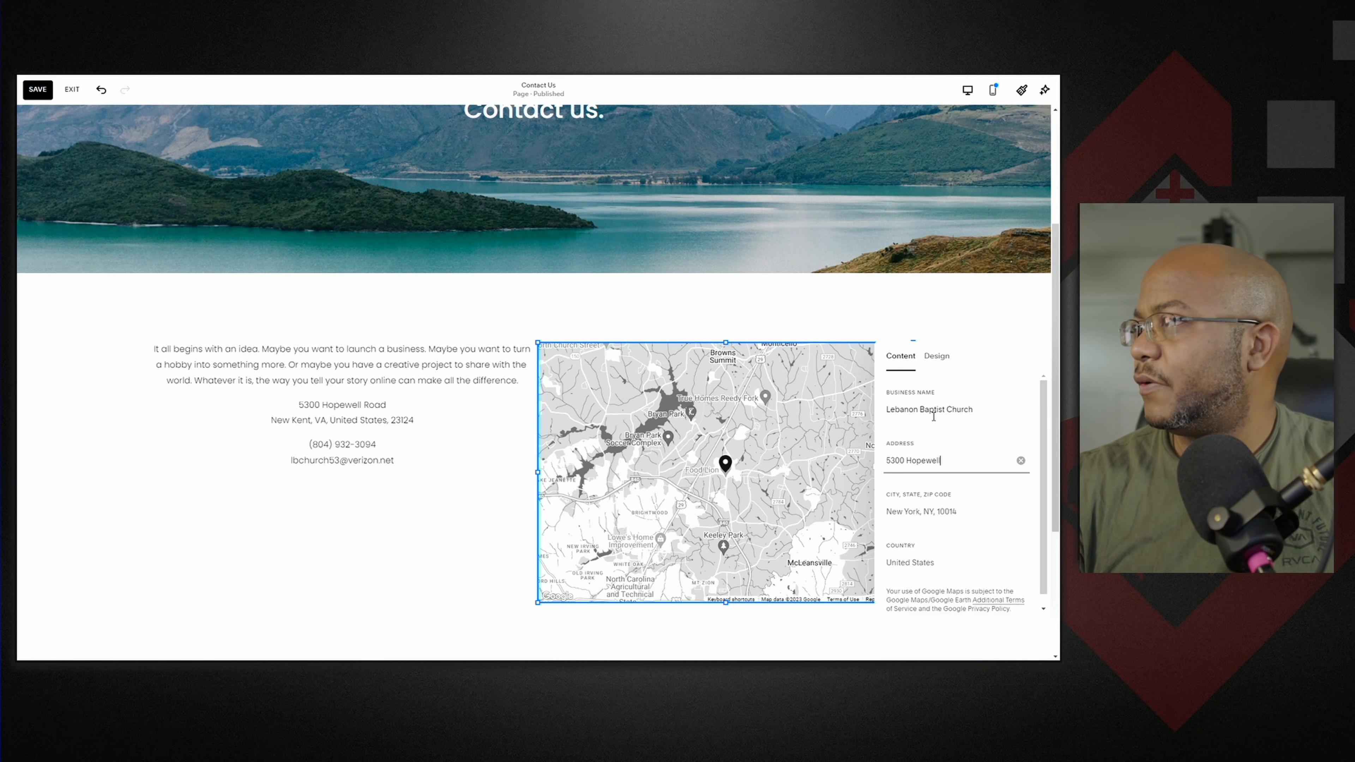
left_click(965, 493)
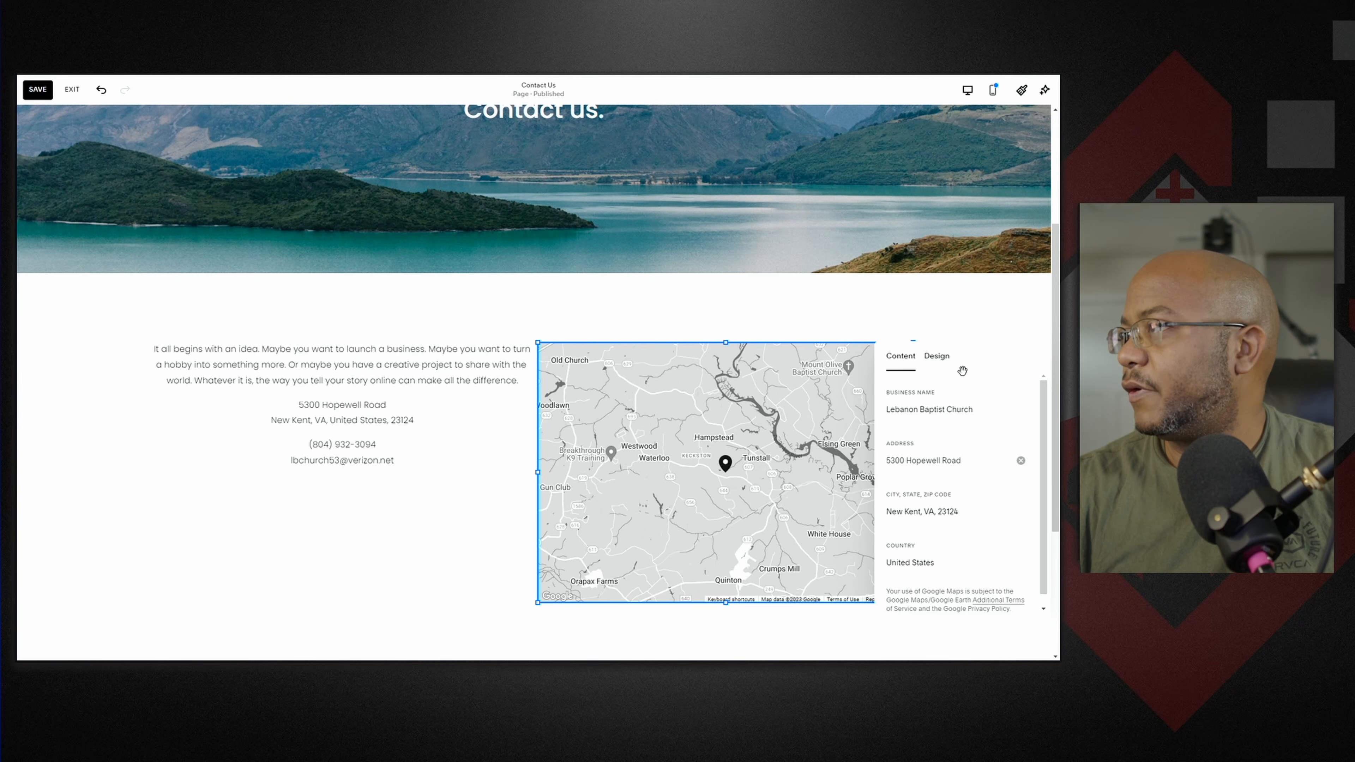
left_click(942, 363)
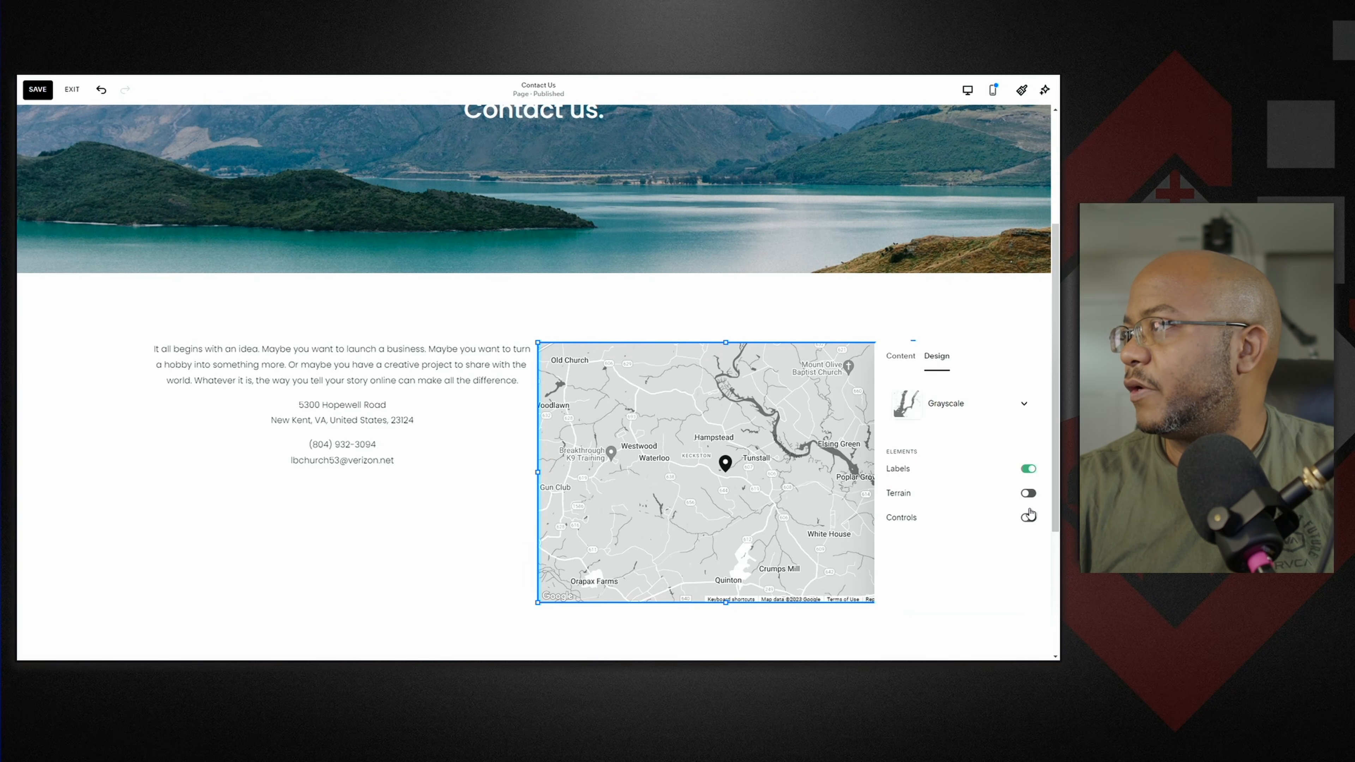
Preview the Light, Blue and Dark map styles, then settle on Original.
left_click(980, 416)
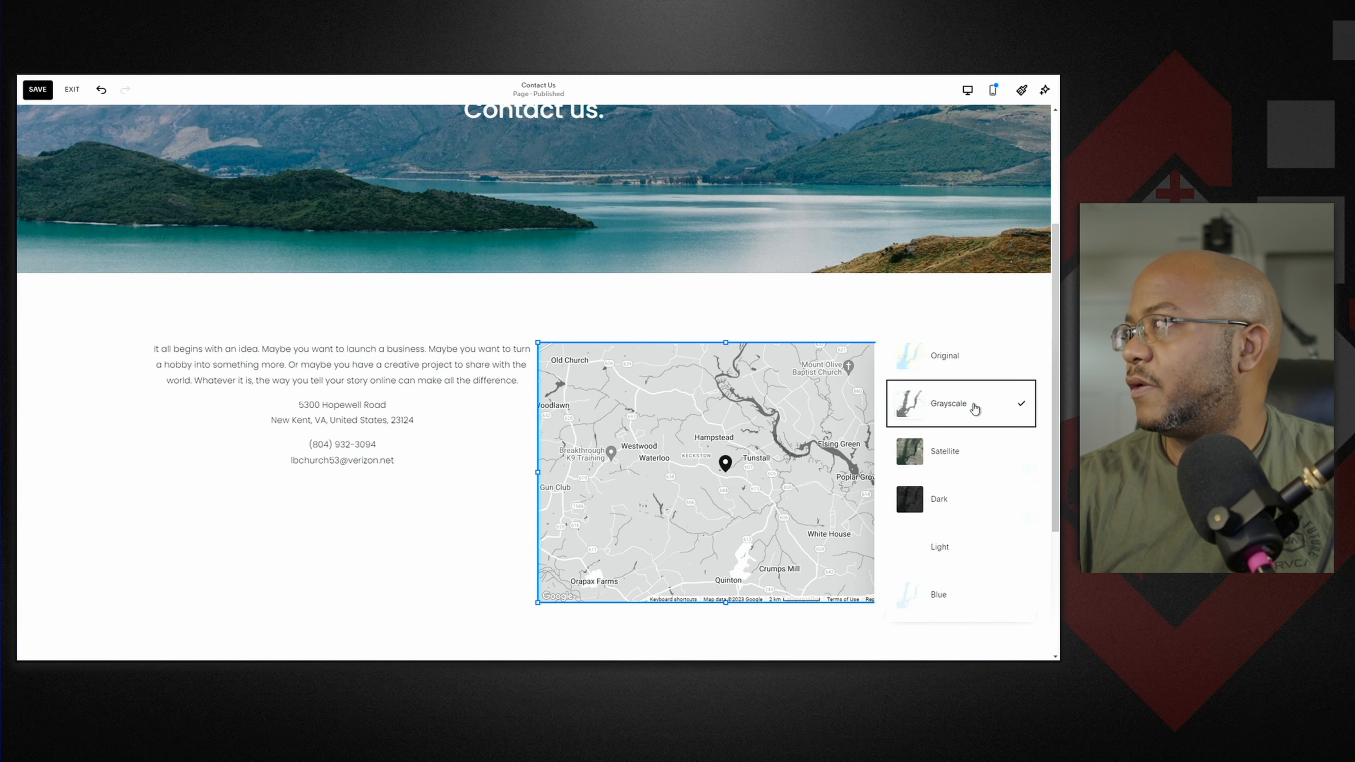
left_click(946, 362)
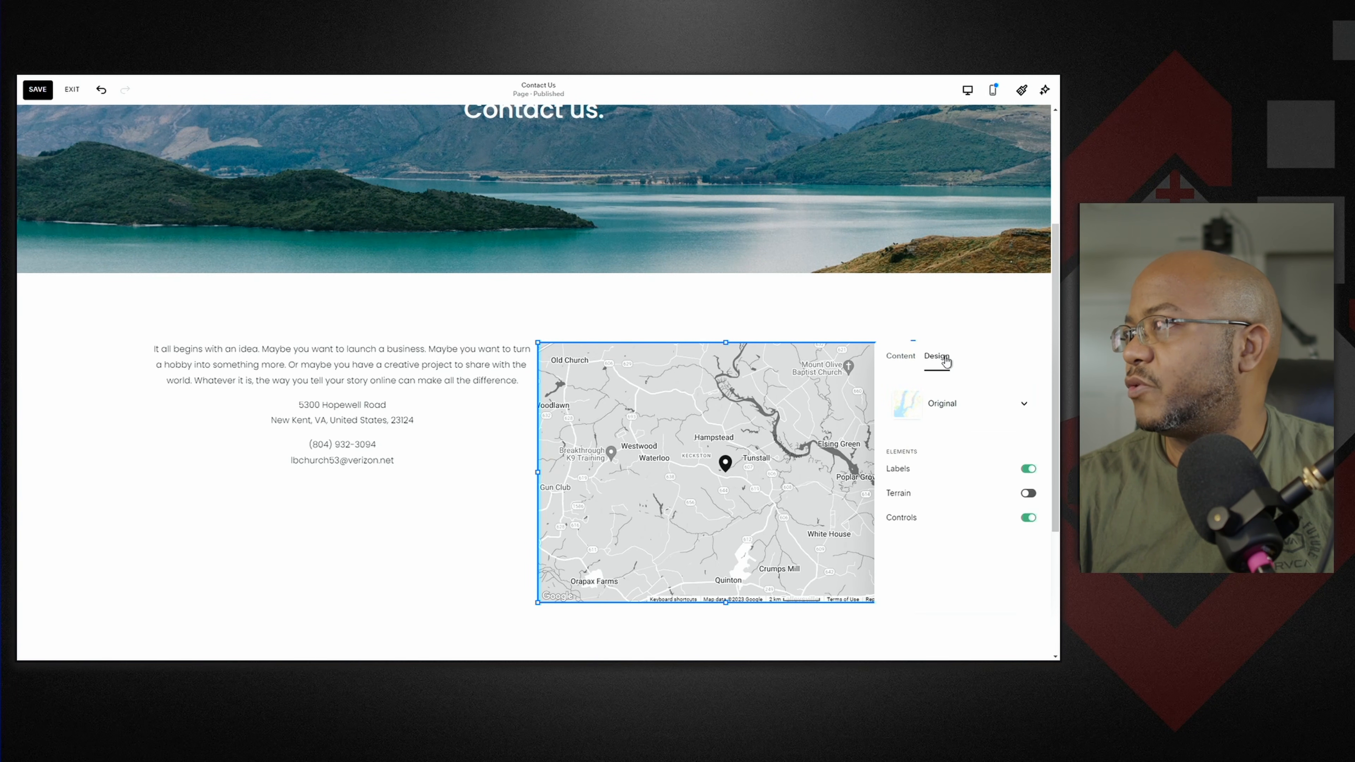
left_click(968, 403)
left_click(954, 356)
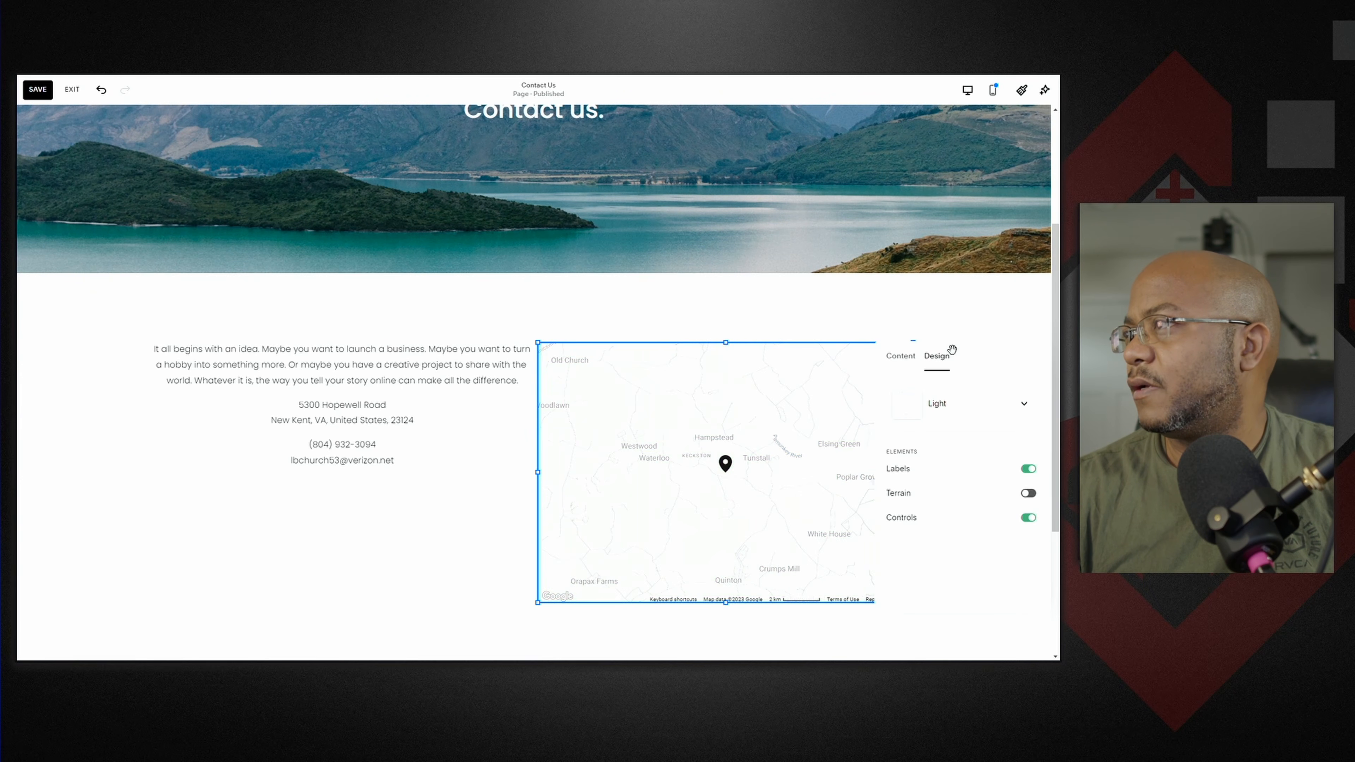
left_click(953, 411)
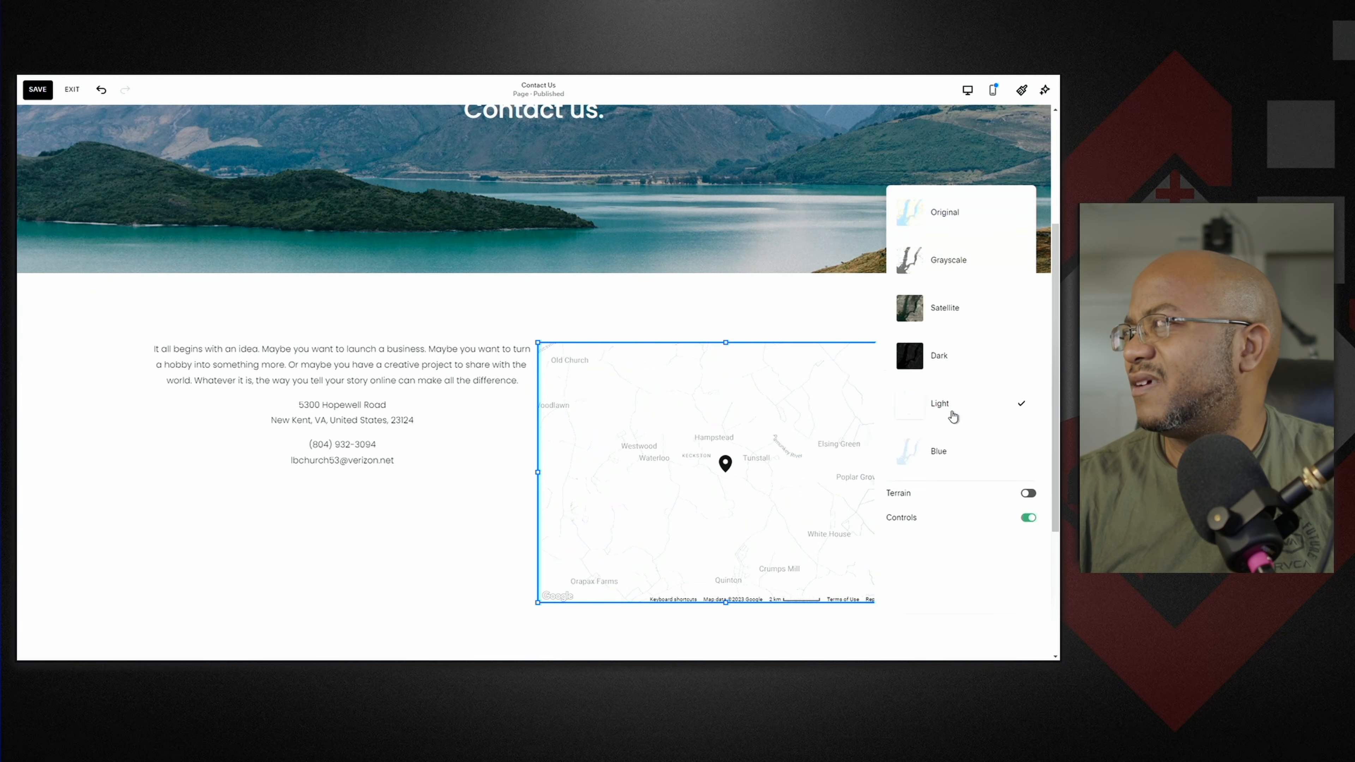
left_click(940, 453)
left_click(955, 414)
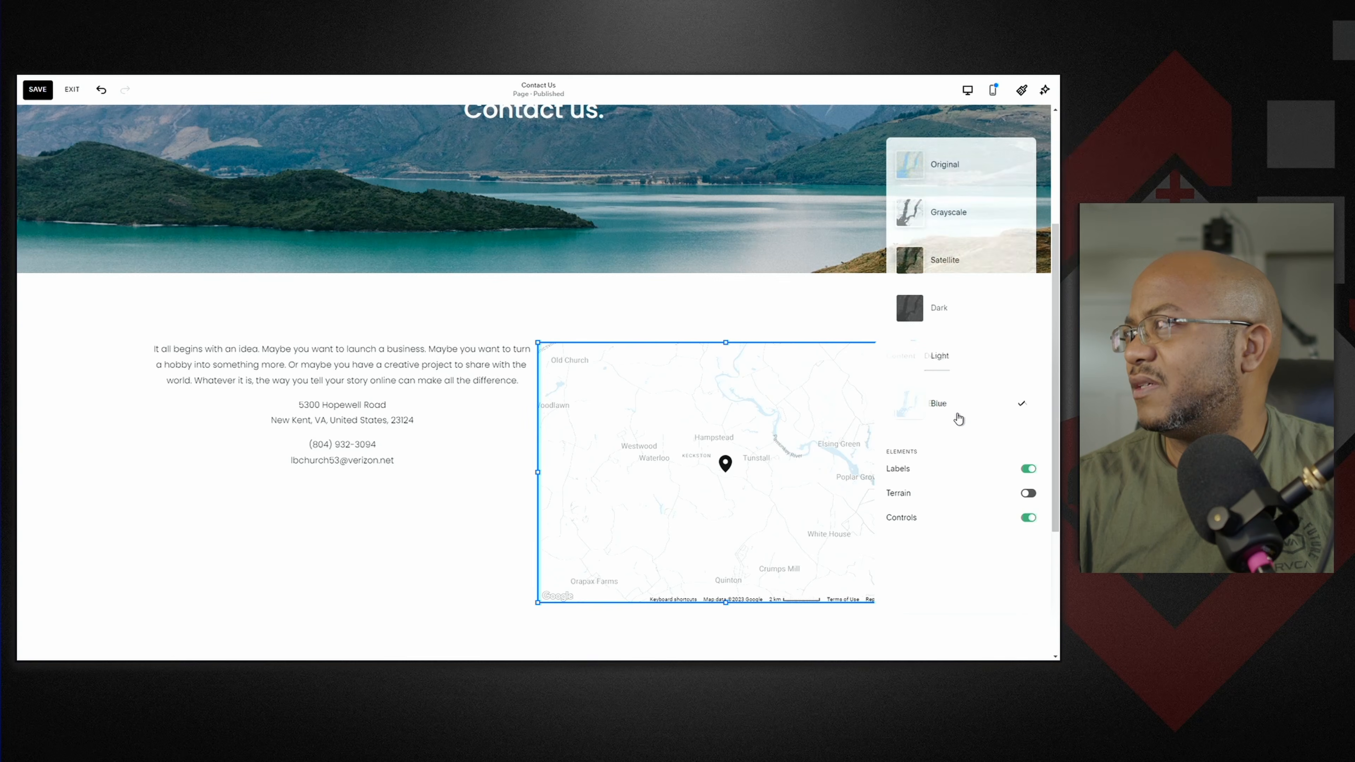
left_click(953, 308)
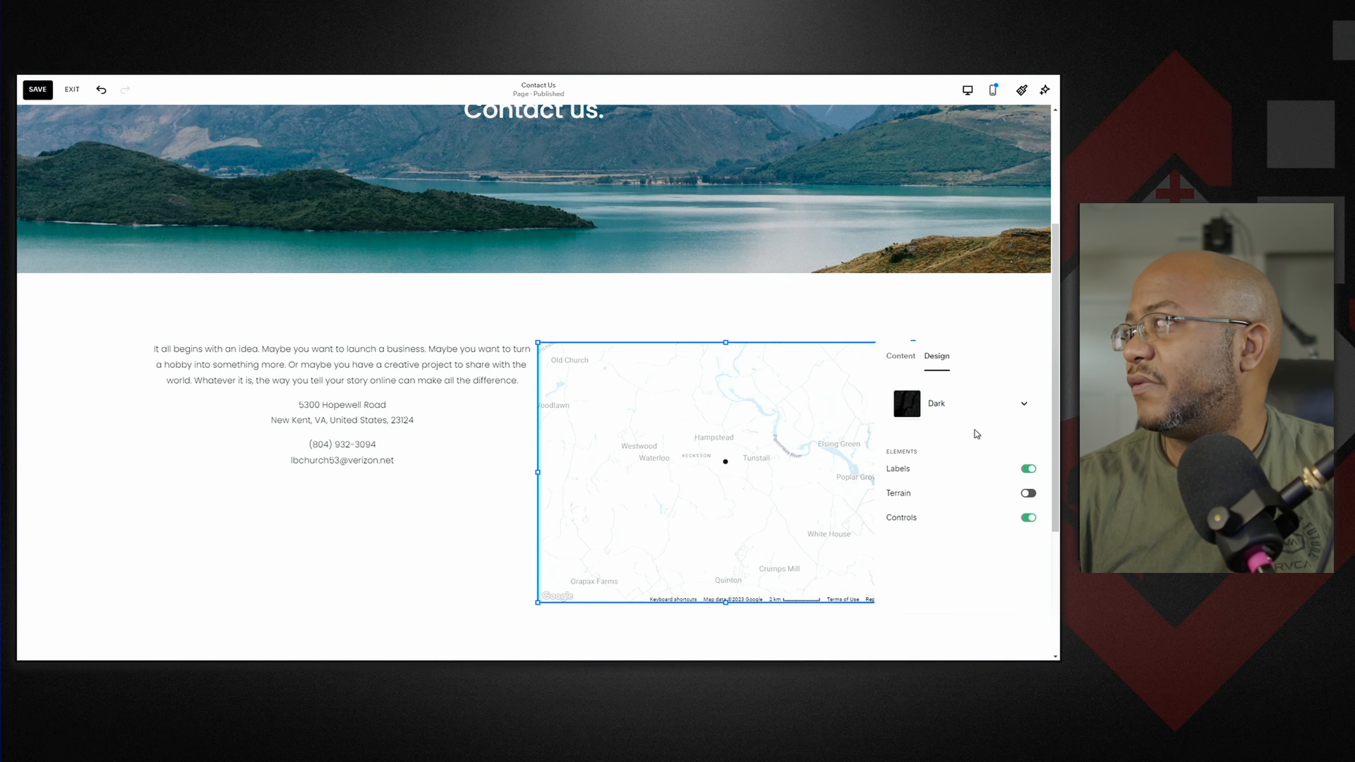
left_click(970, 397)
left_click(952, 276)
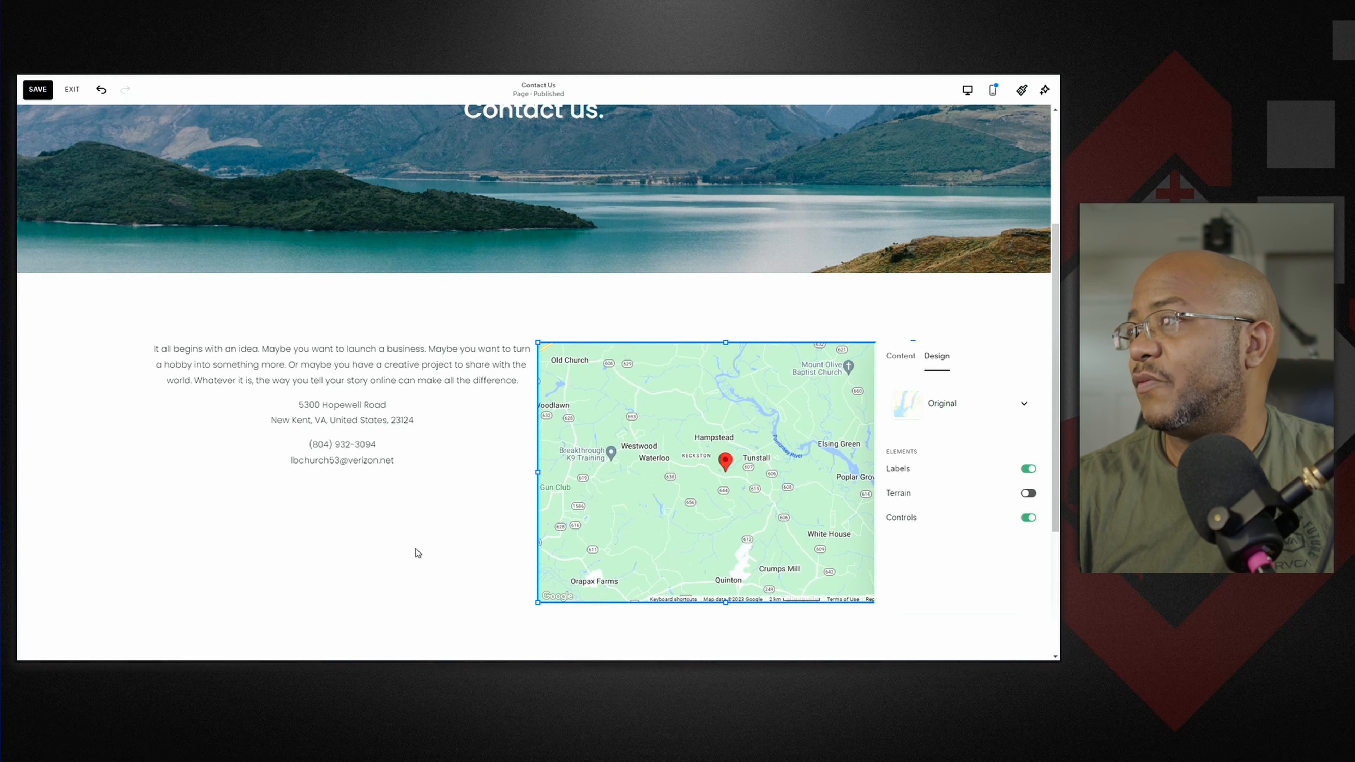
left_click(449, 554)
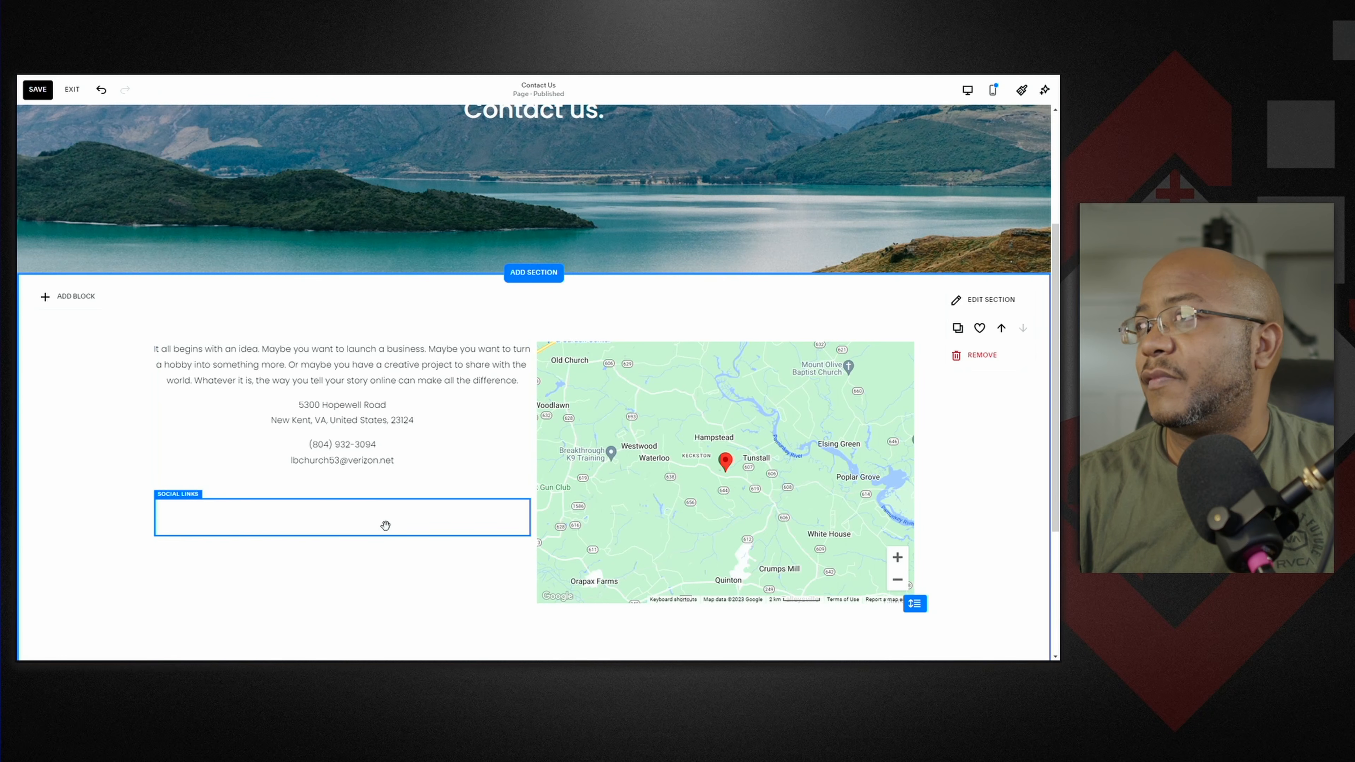
Drop the social links block lower, level with the map's bottom edge, and open the block list.
left_click_drag(337, 506, 341, 586)
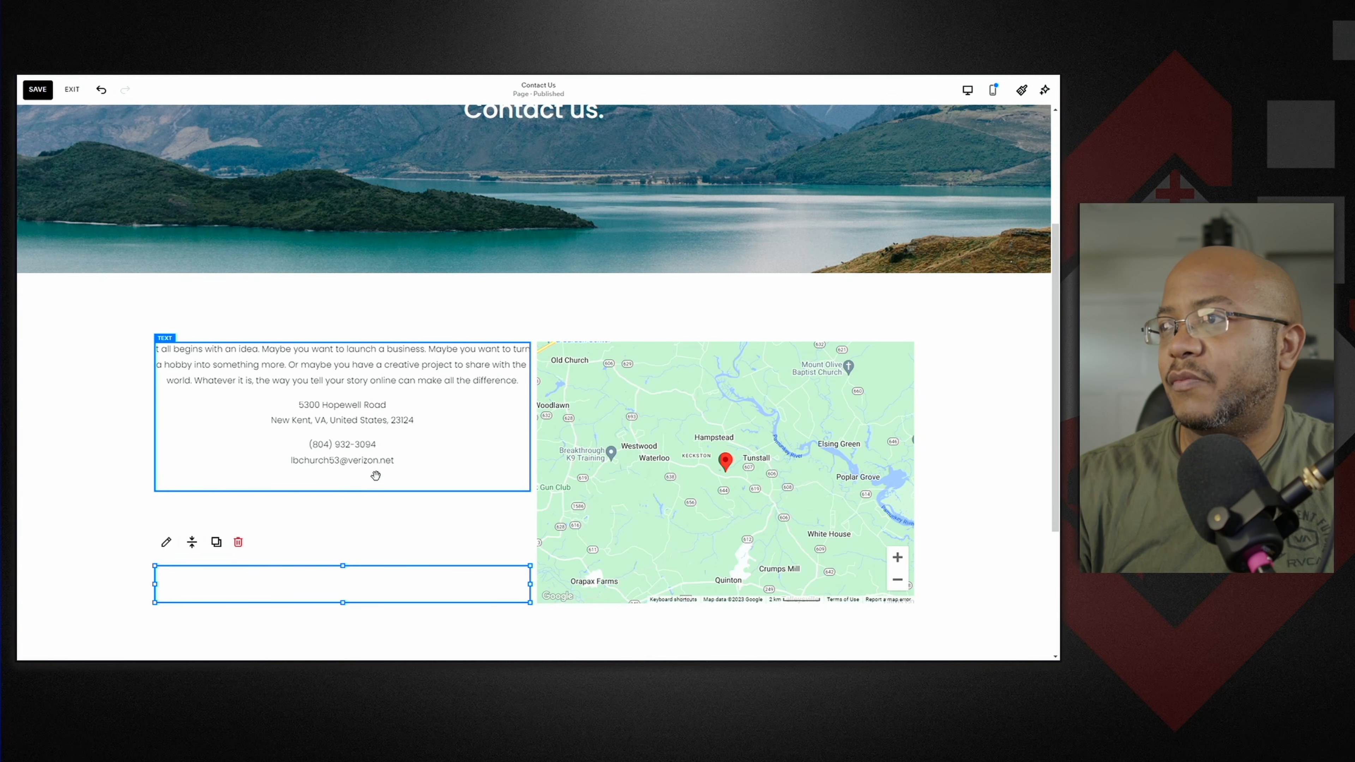
scroll(372, 475, "down", 4)
scroll(469, 521, "up", 8)
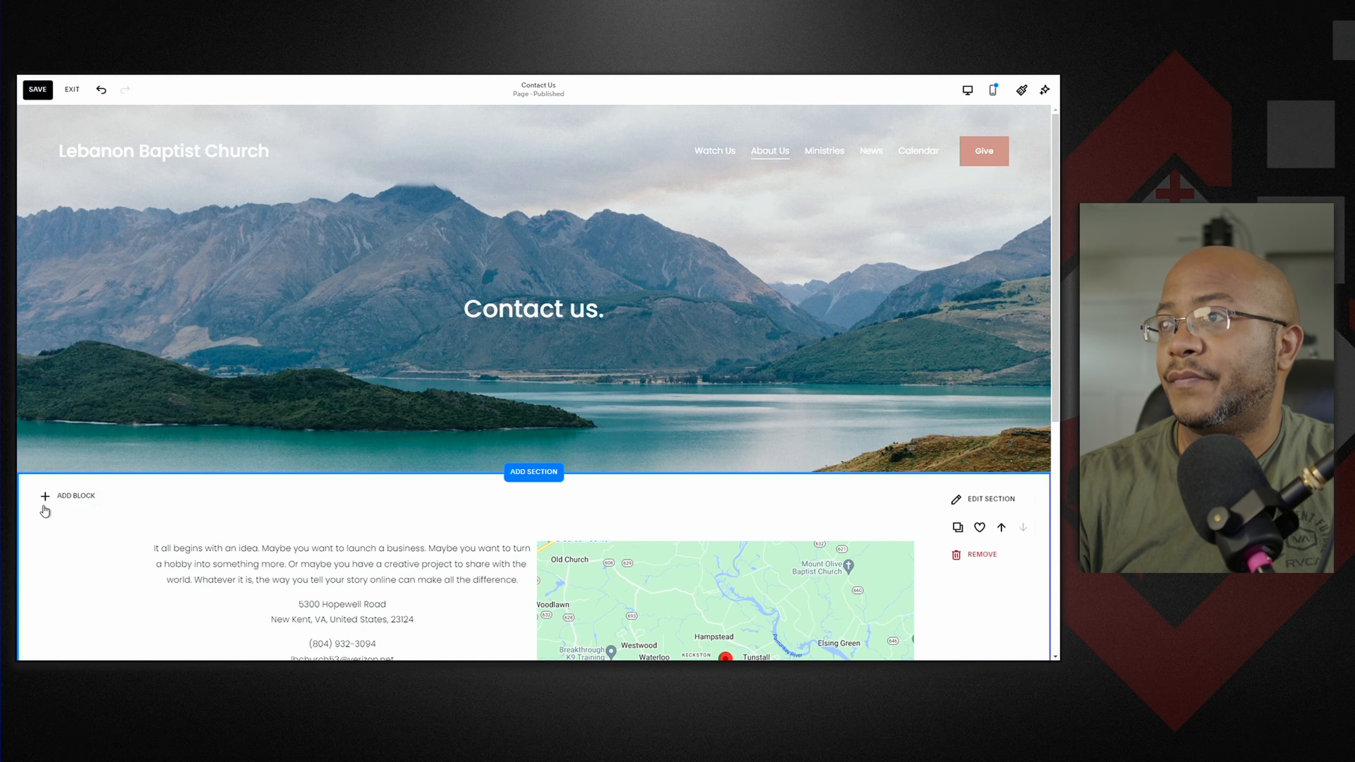
left_click(58, 497)
scroll(416, 510, "down", 4)
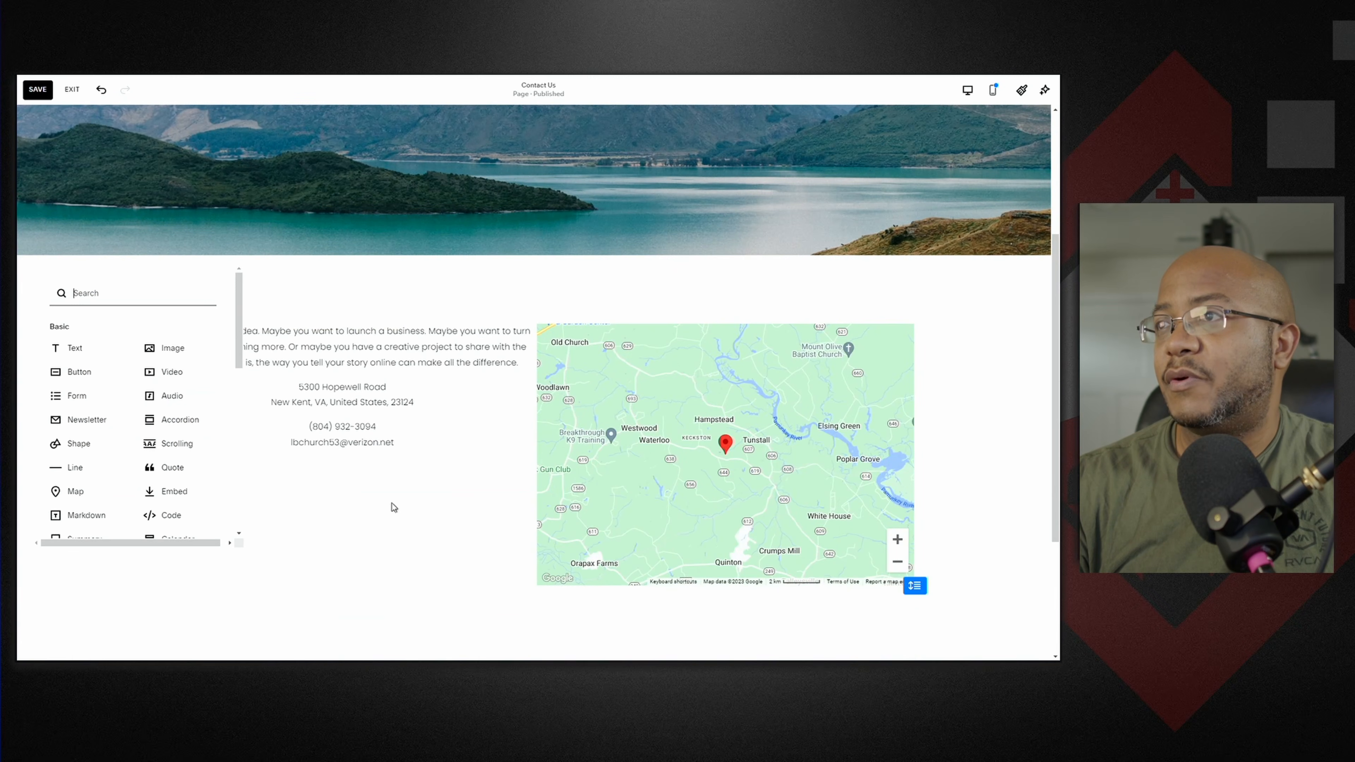
Add a contact form block and rearrange the address text above the map.
left_click(76, 396)
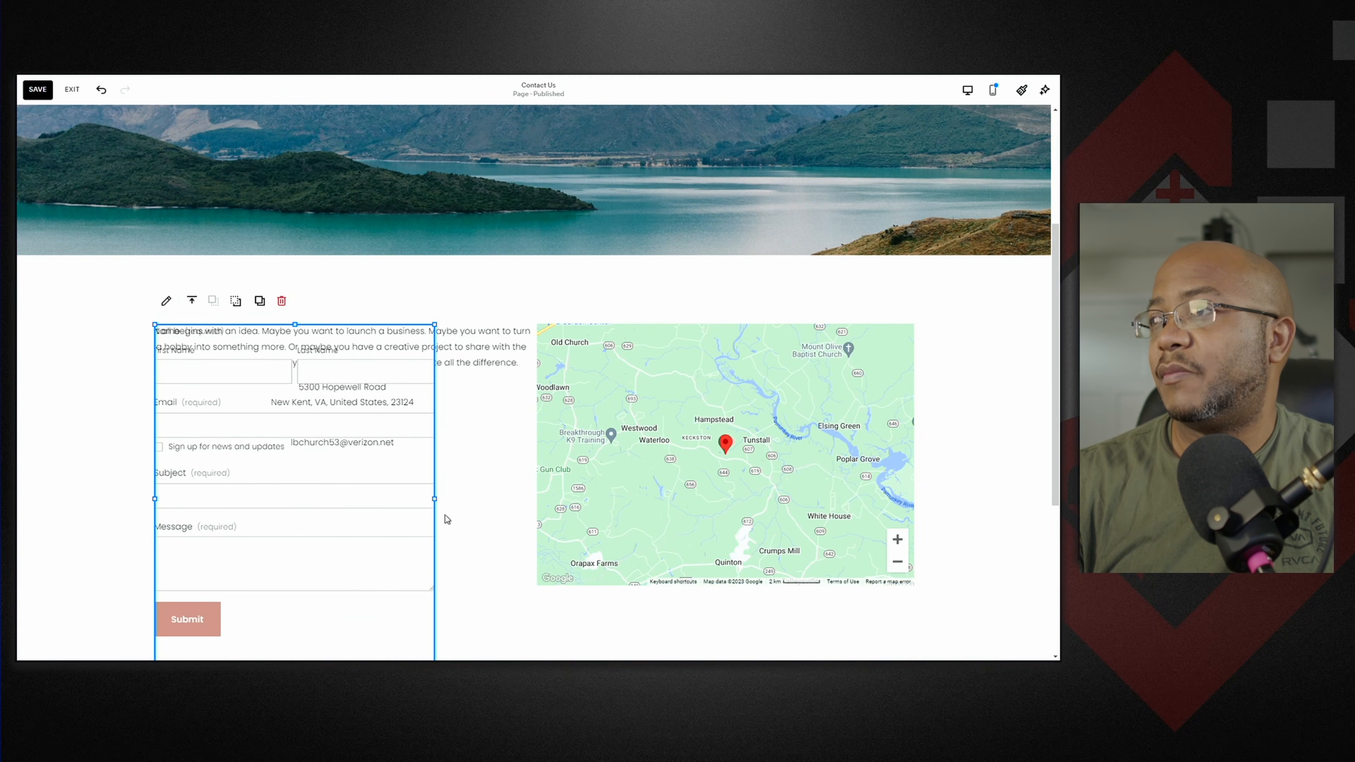
mouse_move(309, 494)
left_mouse_down()
mouse_move(191, 484)
mouse_move(299, 488)
left_mouse_up()
scroll(711, 461, "down", 4)
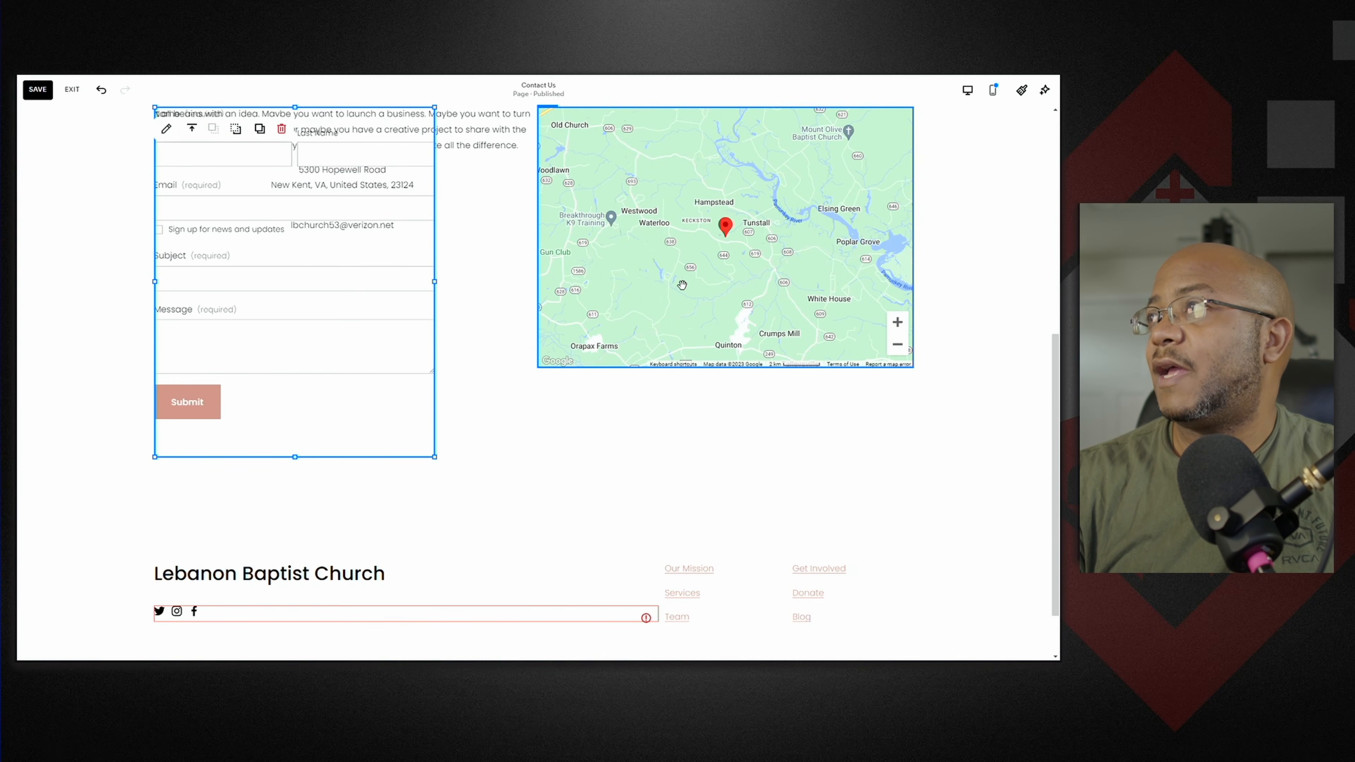
left_click_drag(550, 126, 550, 215)
left_click_drag(472, 174, 854, 182)
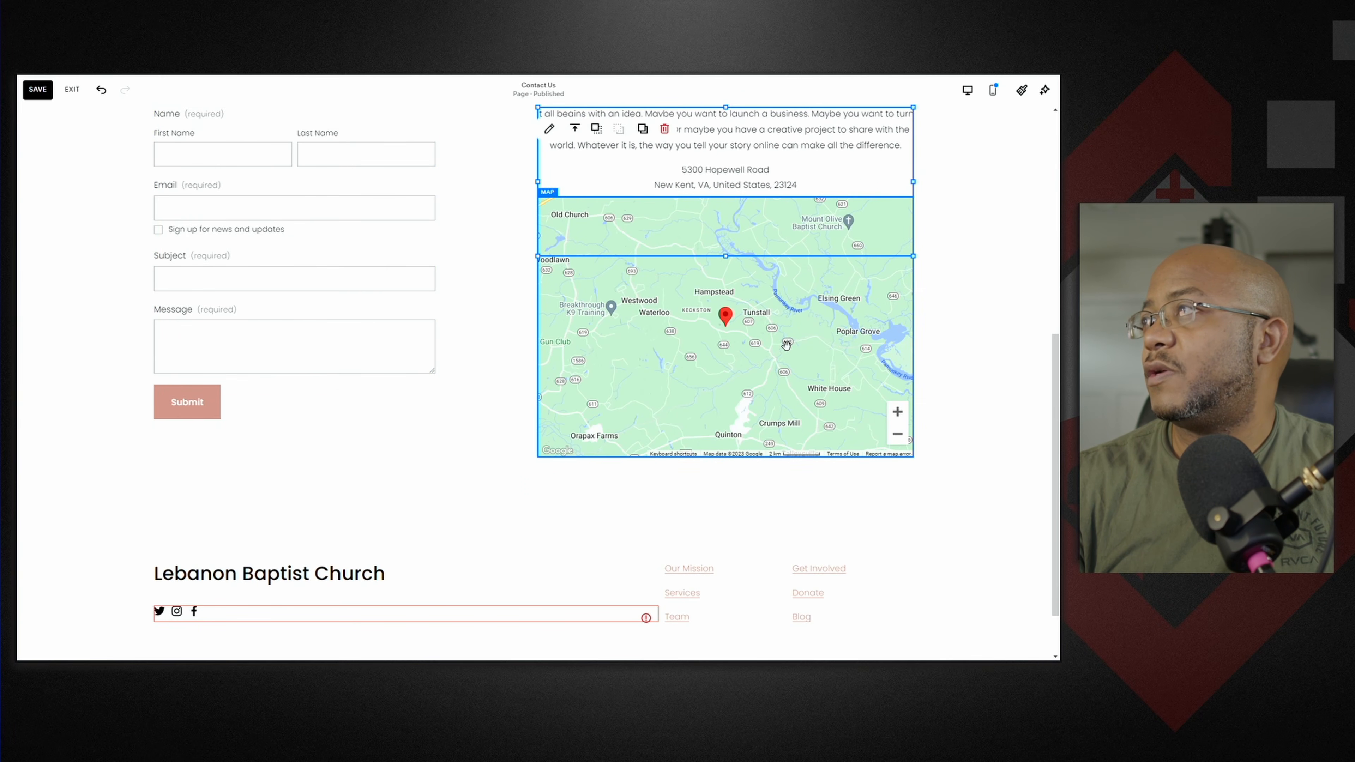
left_click_drag(786, 345, 788, 412)
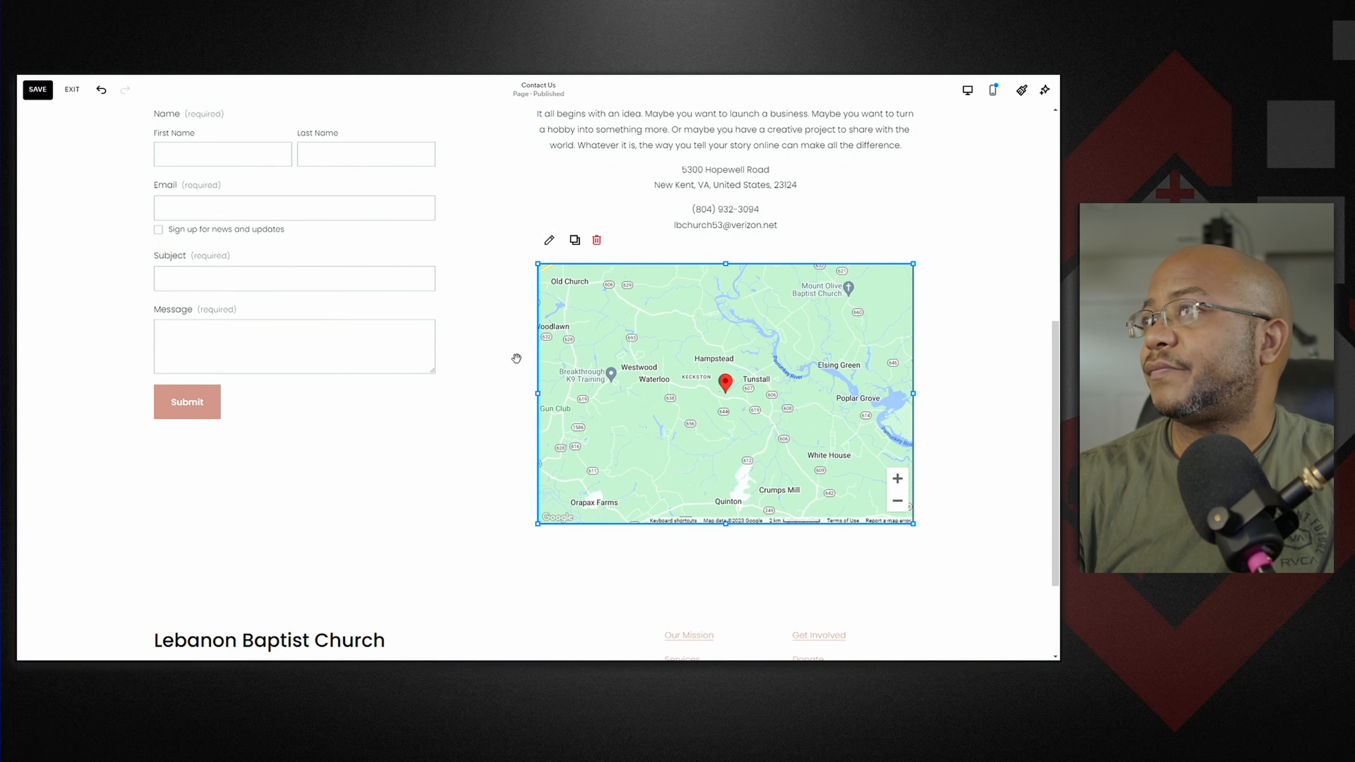
Resize the contact form wider and taller to fill the left column.
left_click(419, 360)
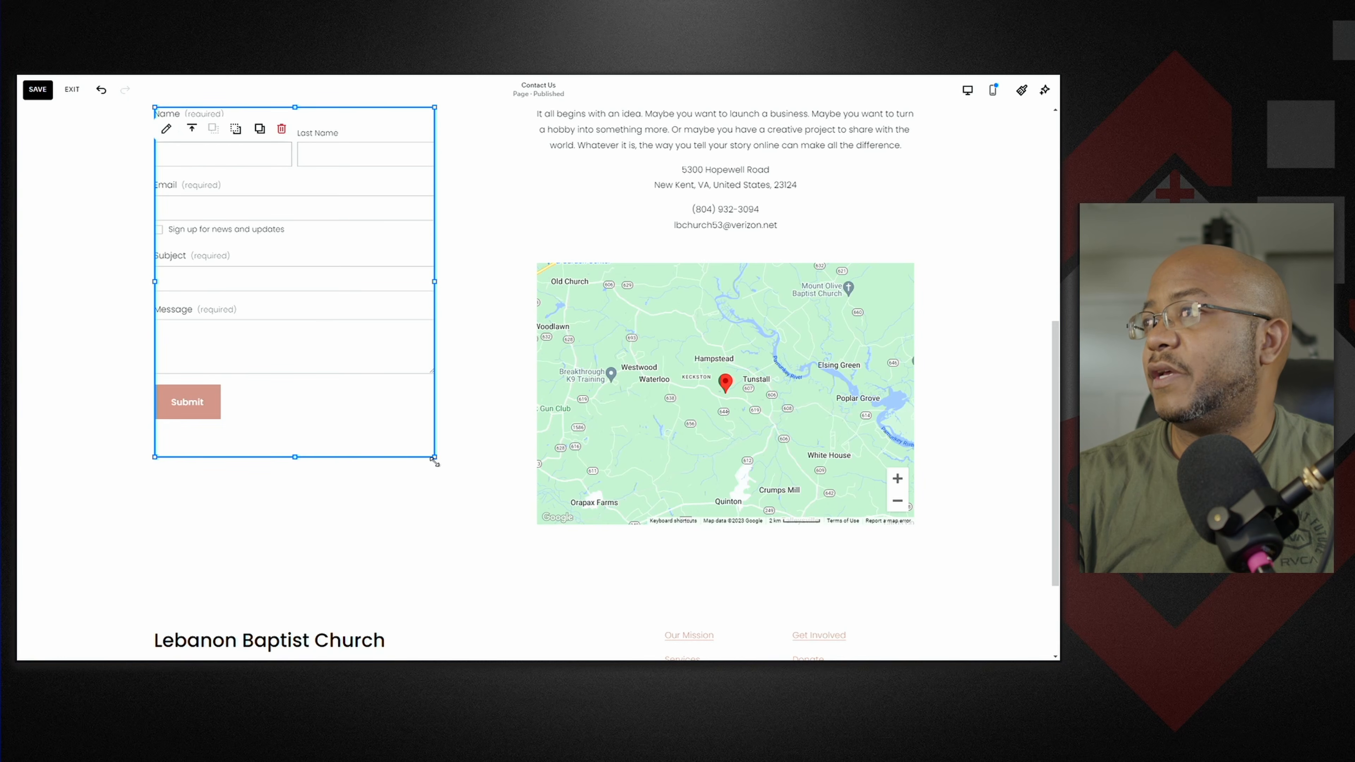
left_click_drag(435, 461, 519, 518)
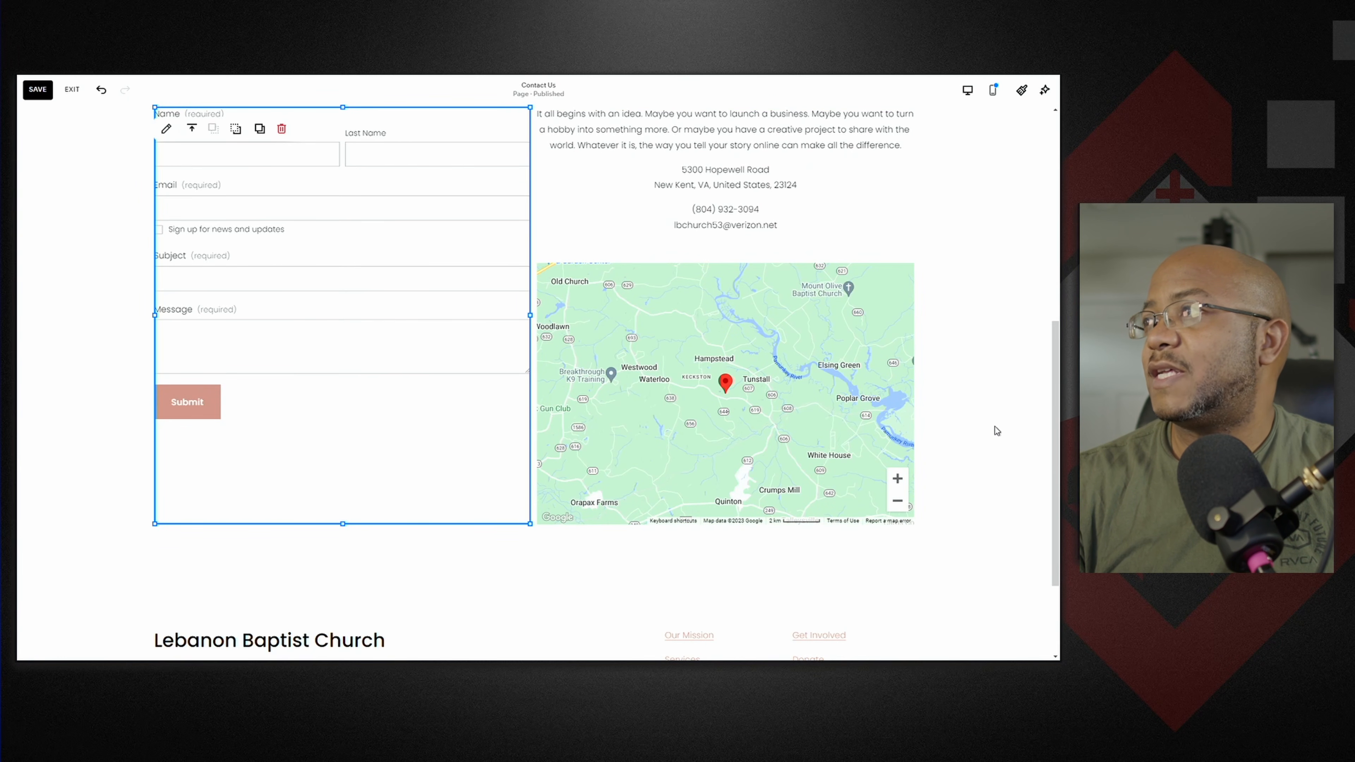
left_click(985, 441)
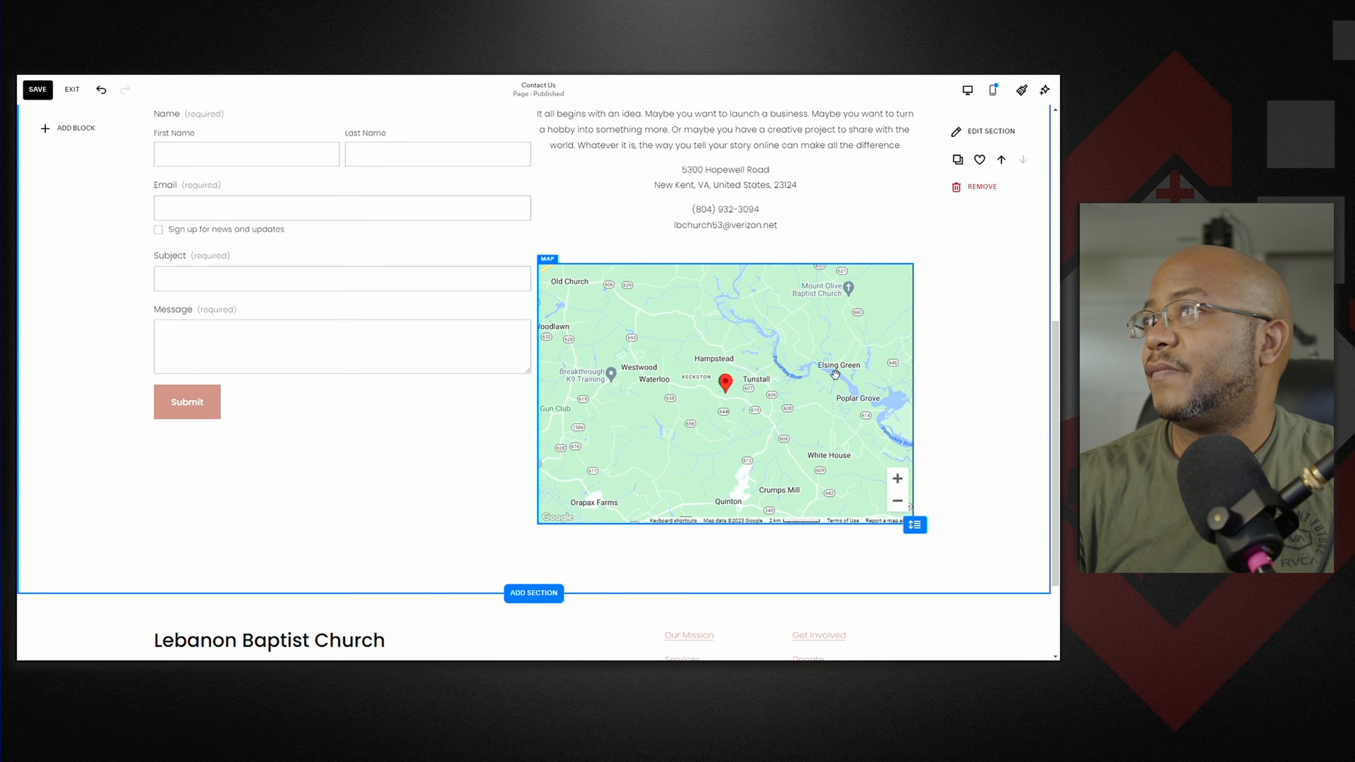
scroll(834, 374, "up", 4)
left_click(522, 457)
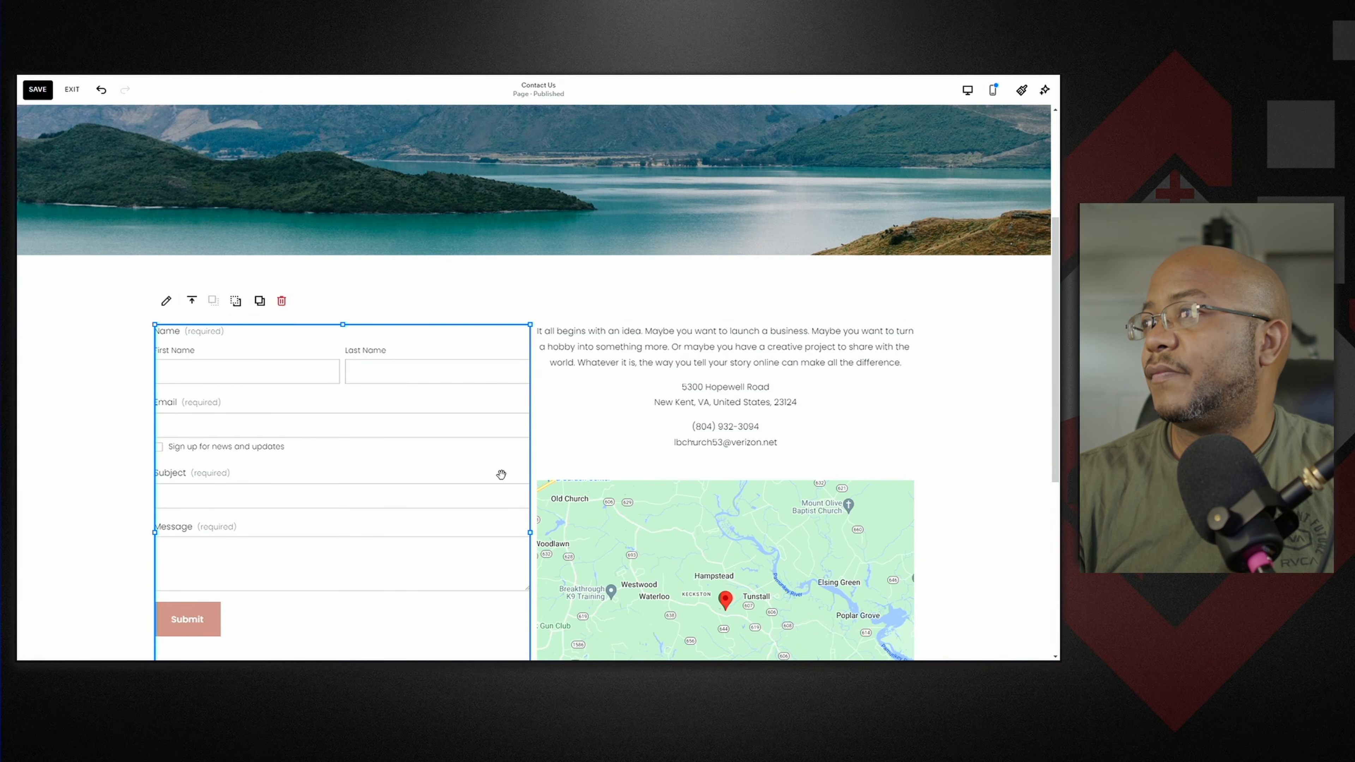
left_click_drag(531, 534, 497, 532)
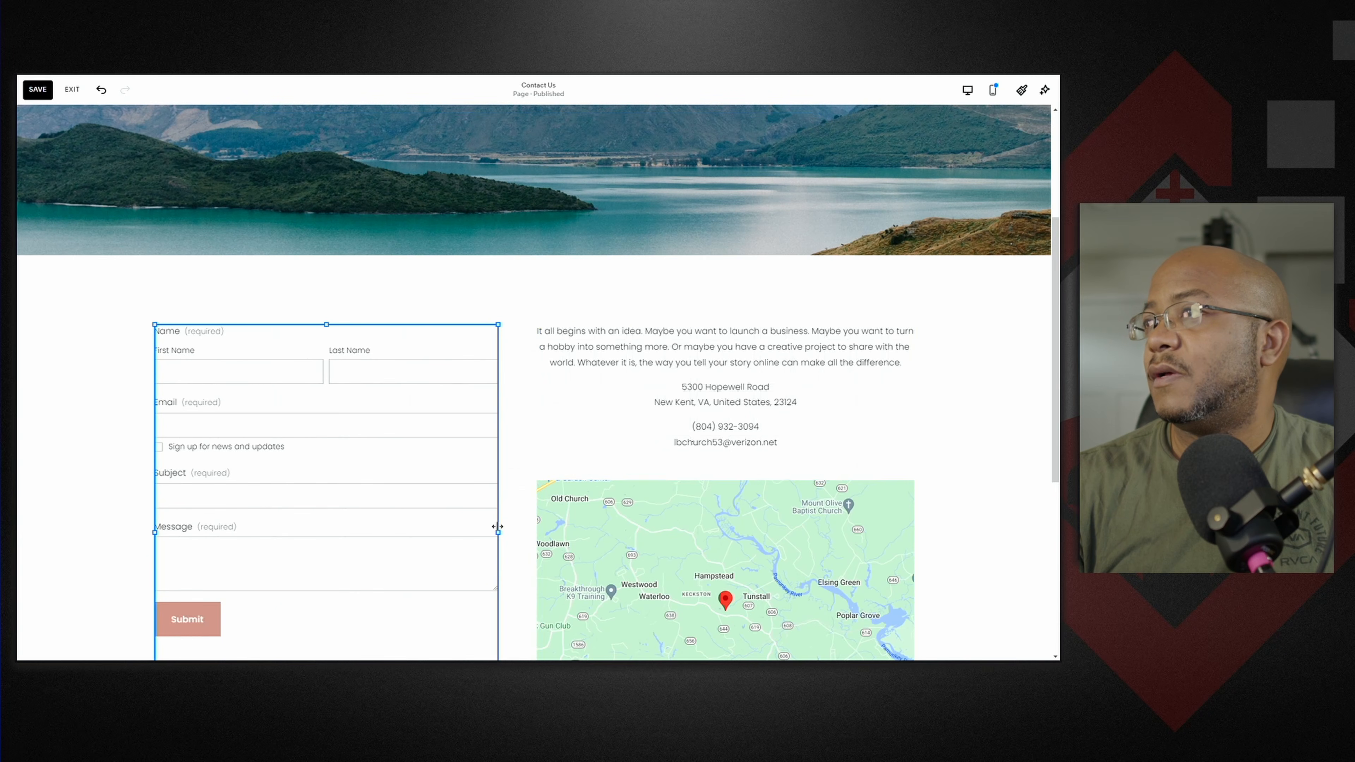
left_click(128, 473)
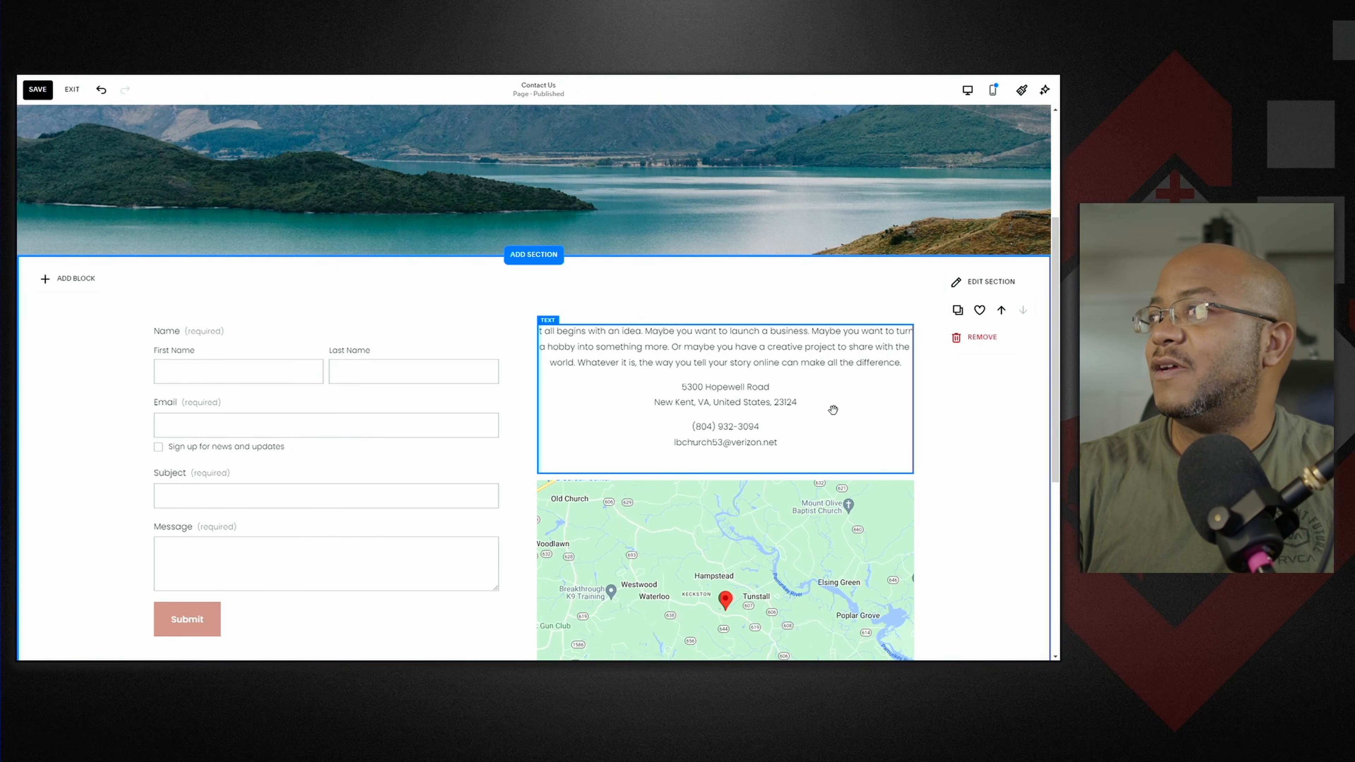
Replace the banner background with the church photo from the library and lower its focal point.
scroll(603, 438, "up", 4)
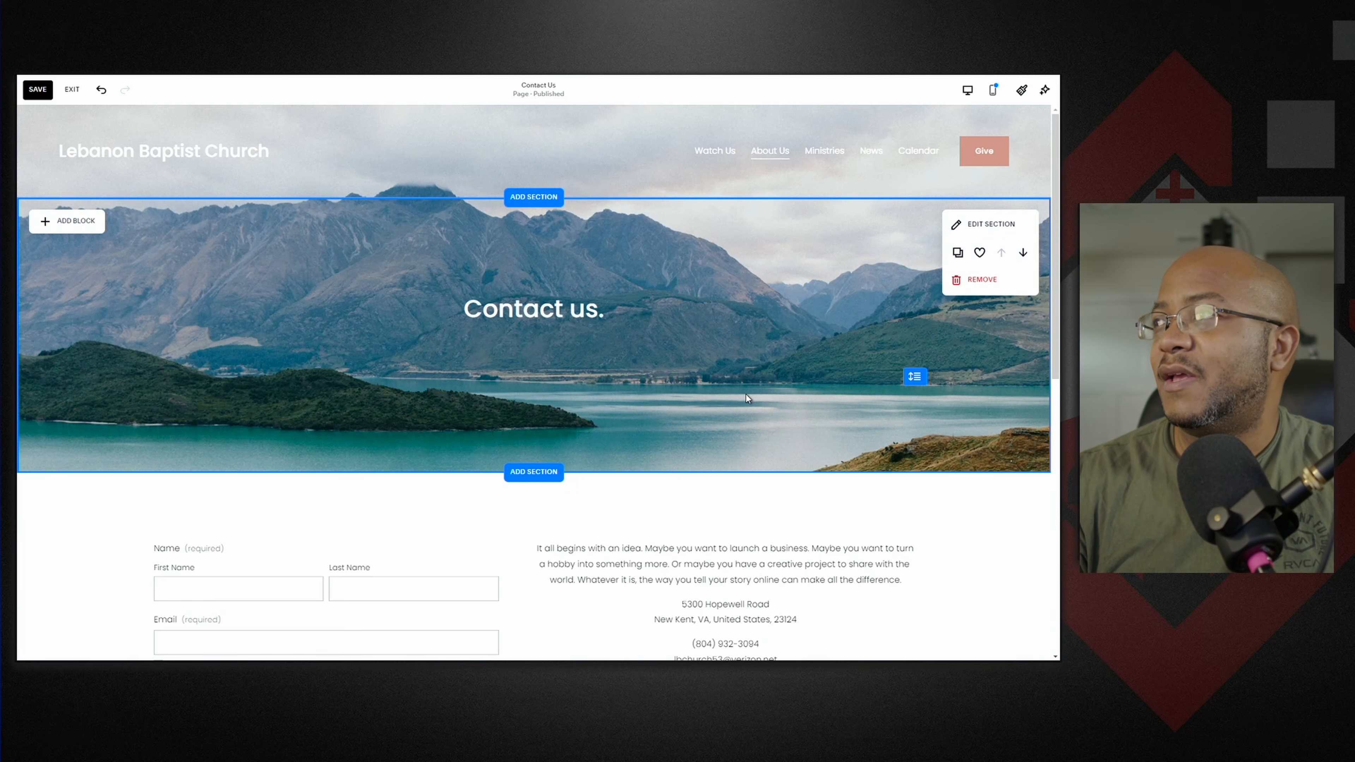
left_click(991, 234)
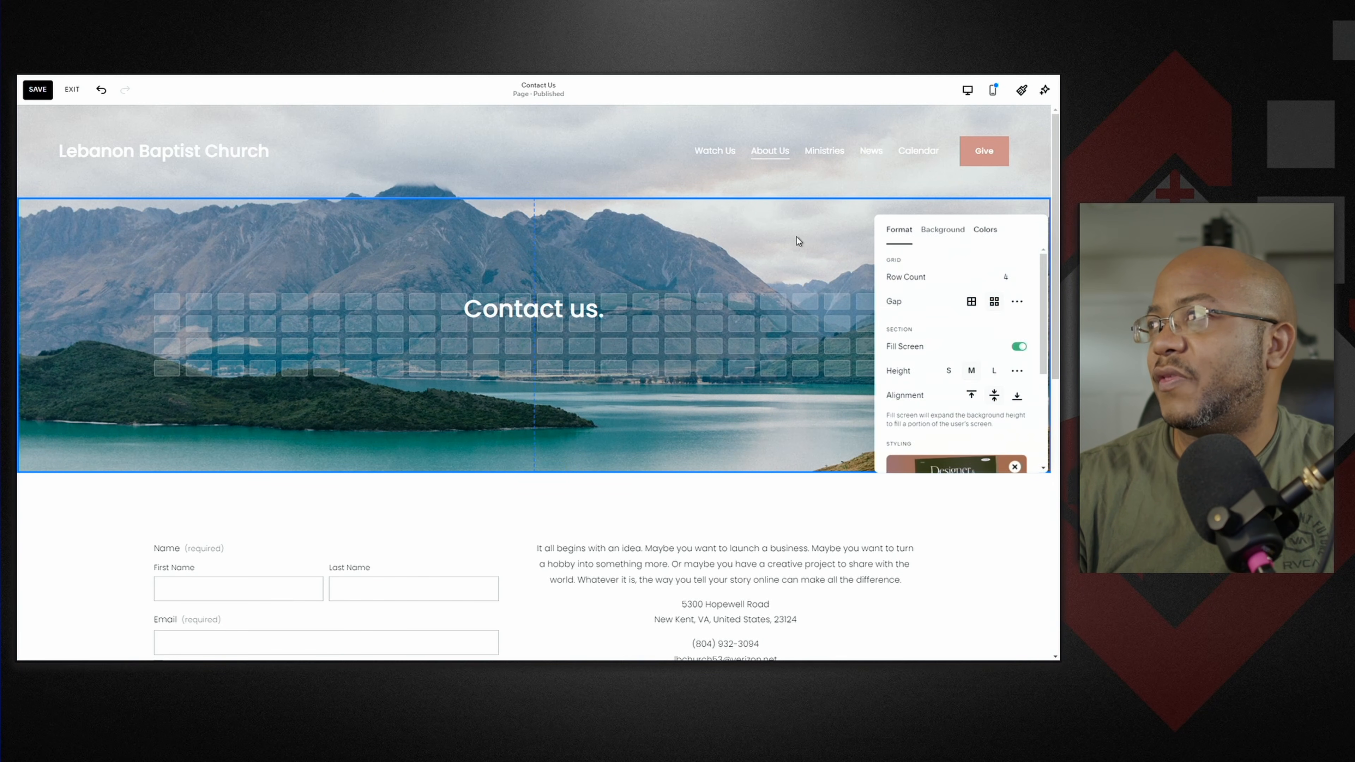
left_click(945, 233)
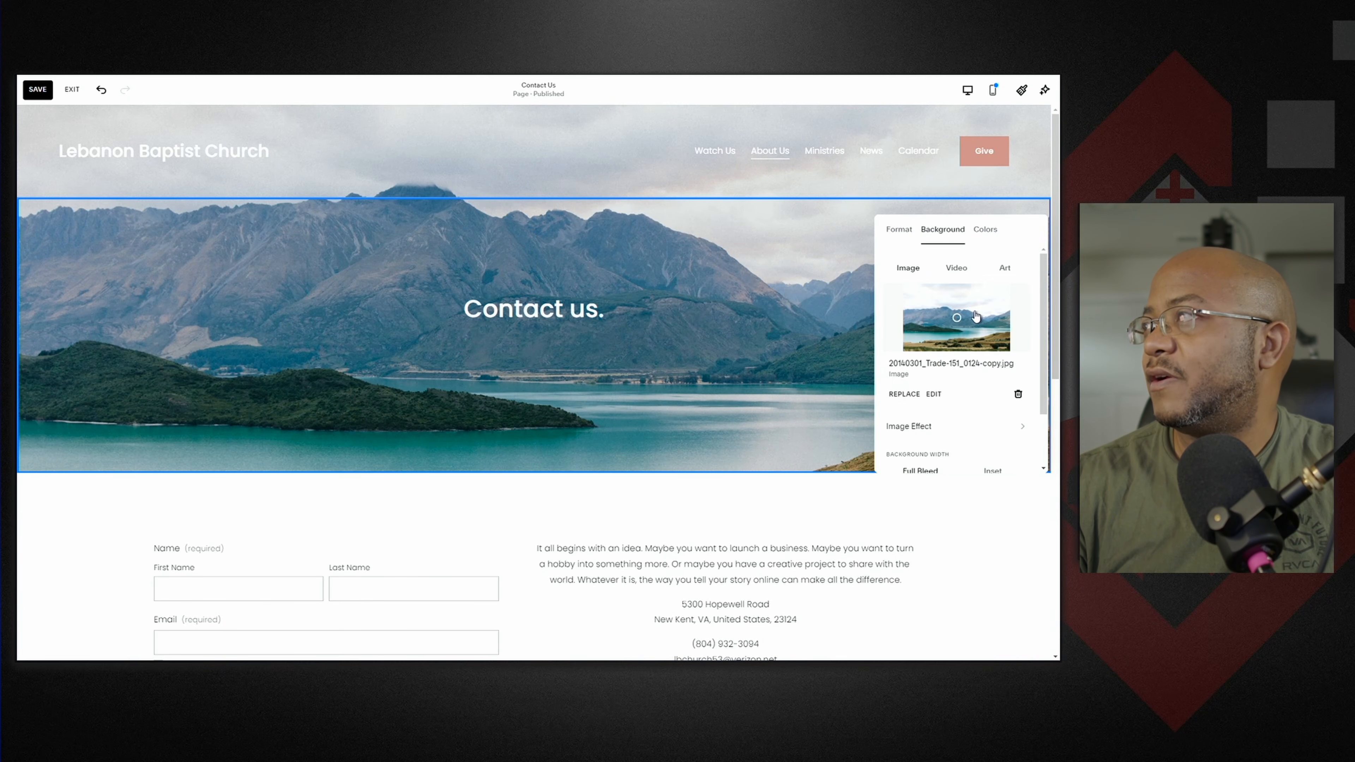
left_click(905, 395)
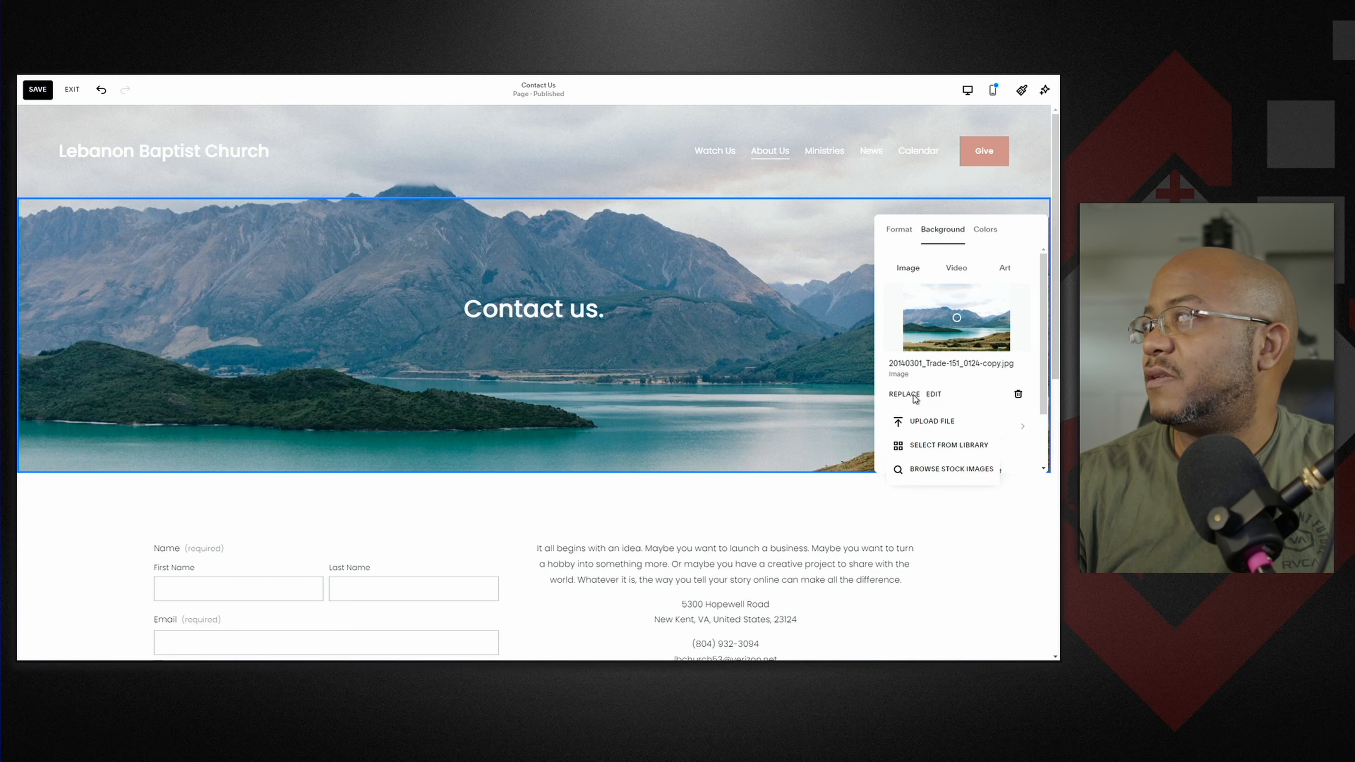
left_click(933, 446)
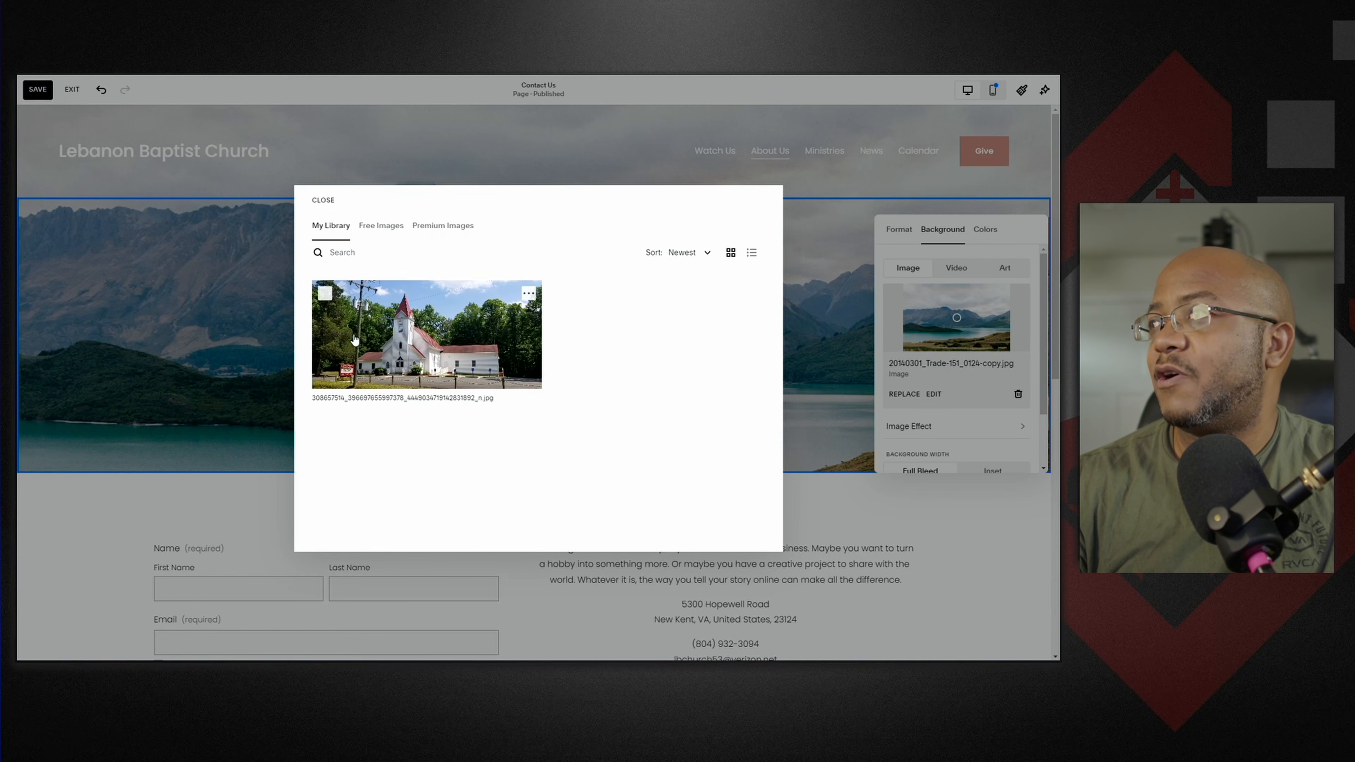
left_click(465, 356)
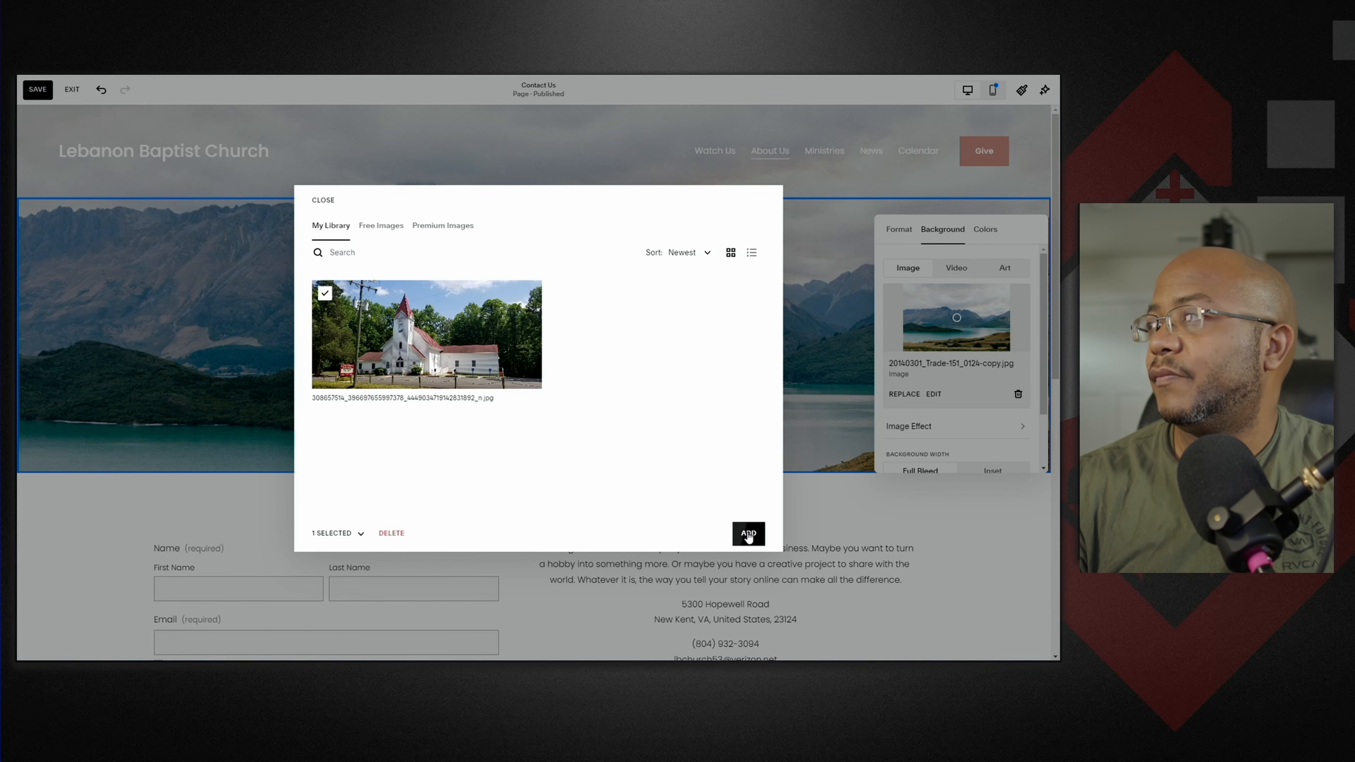
left_click(747, 534)
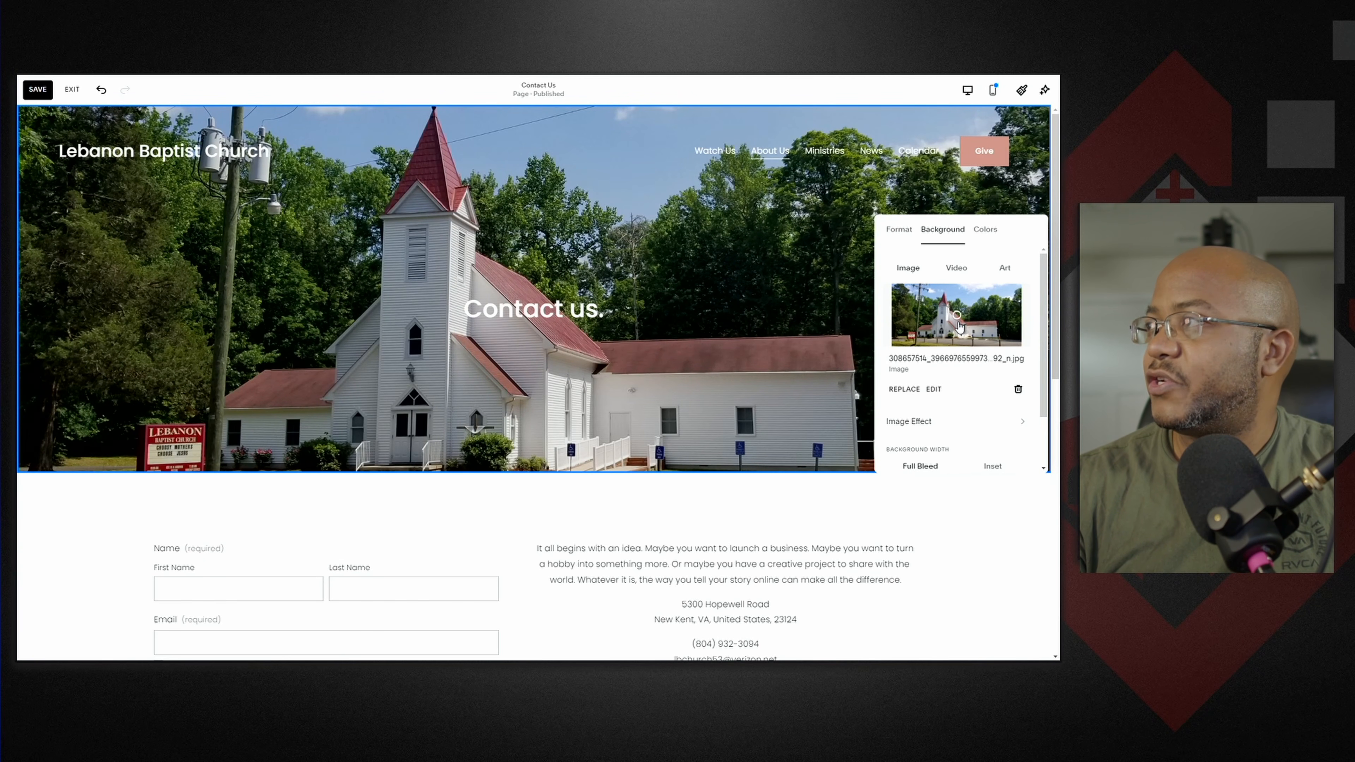
left_click(957, 332)
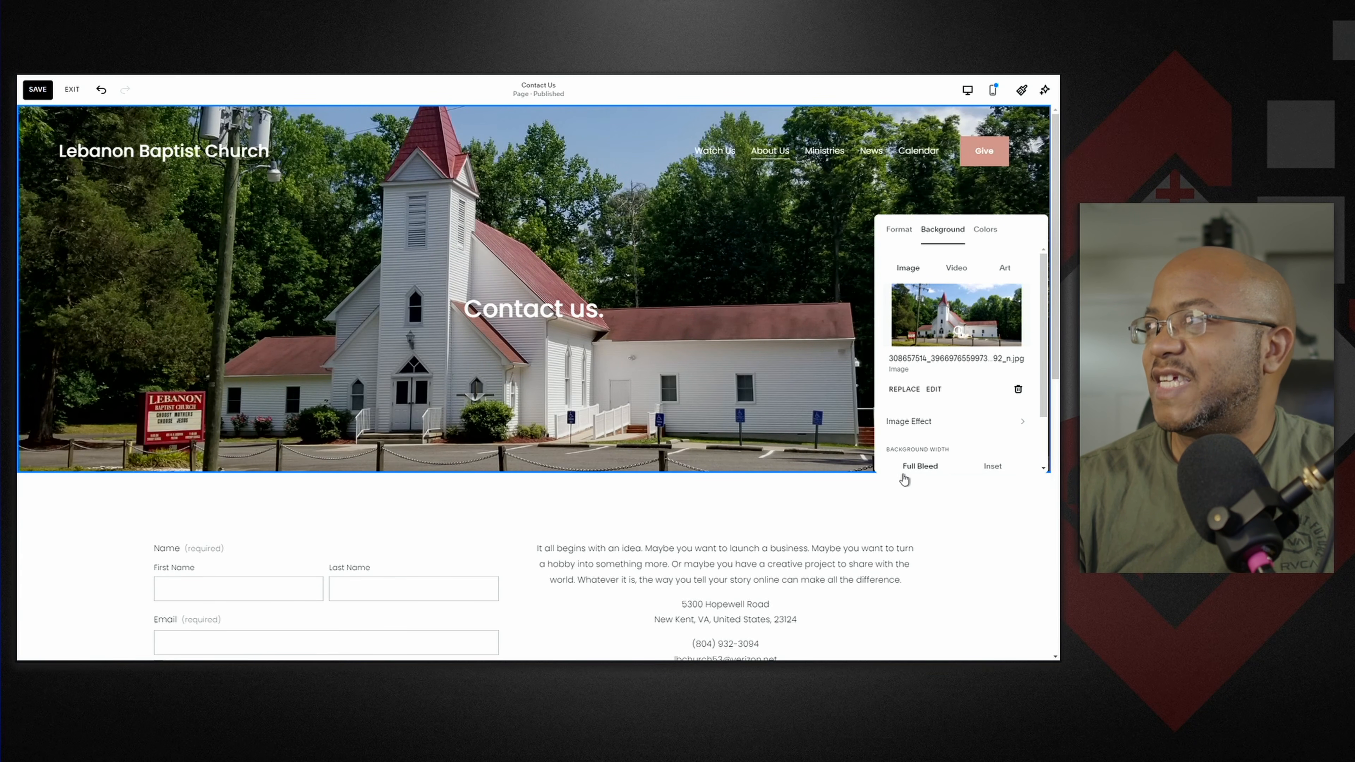
Keep the background full bleed and darken its overlay to about 24%.
scroll(972, 426, "down", 1)
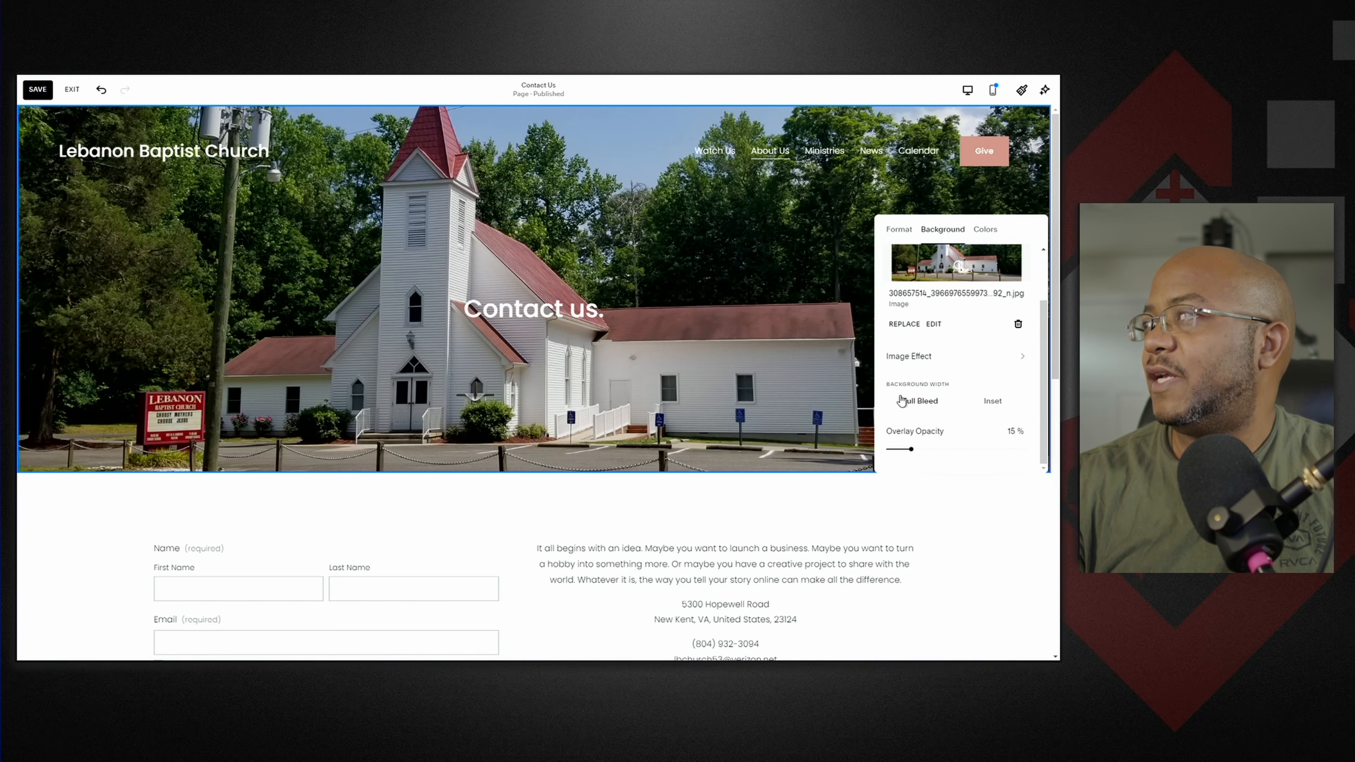
left_click(984, 405)
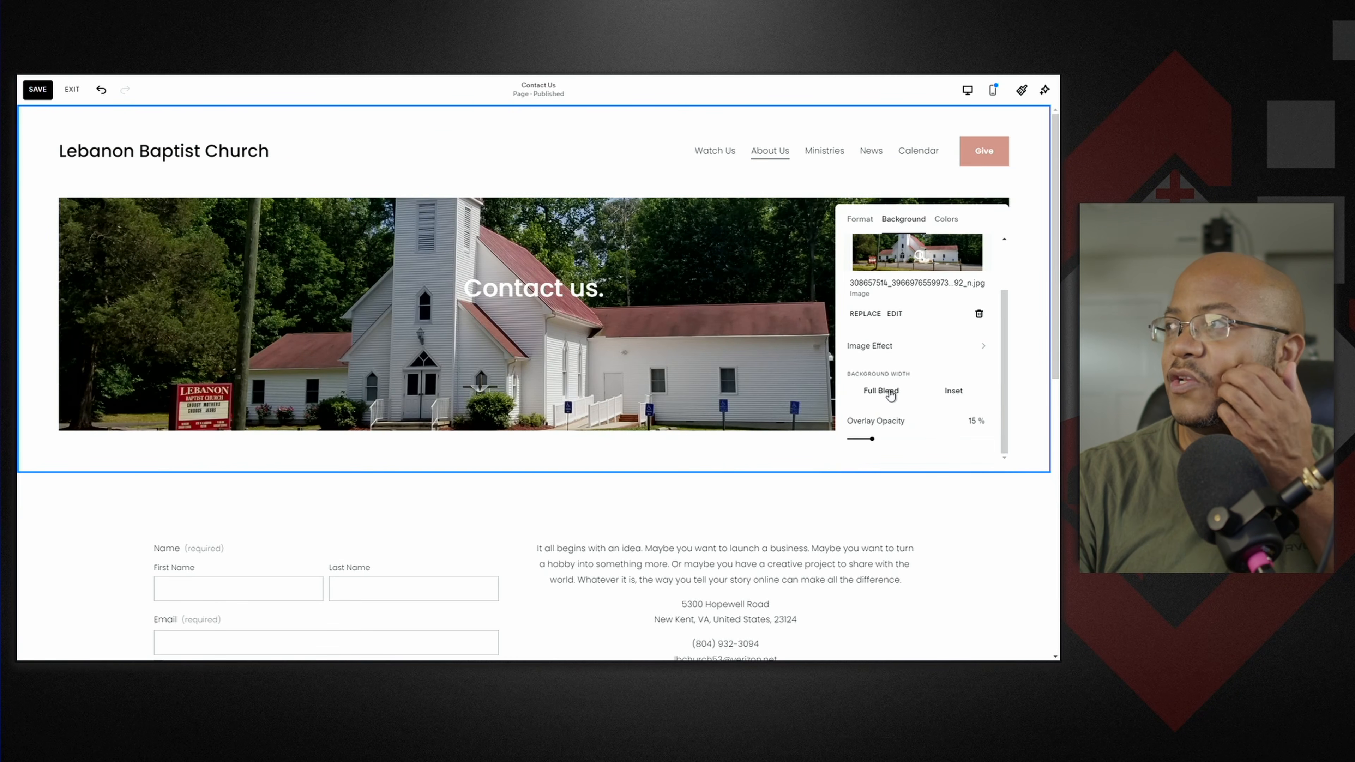
left_click(890, 395)
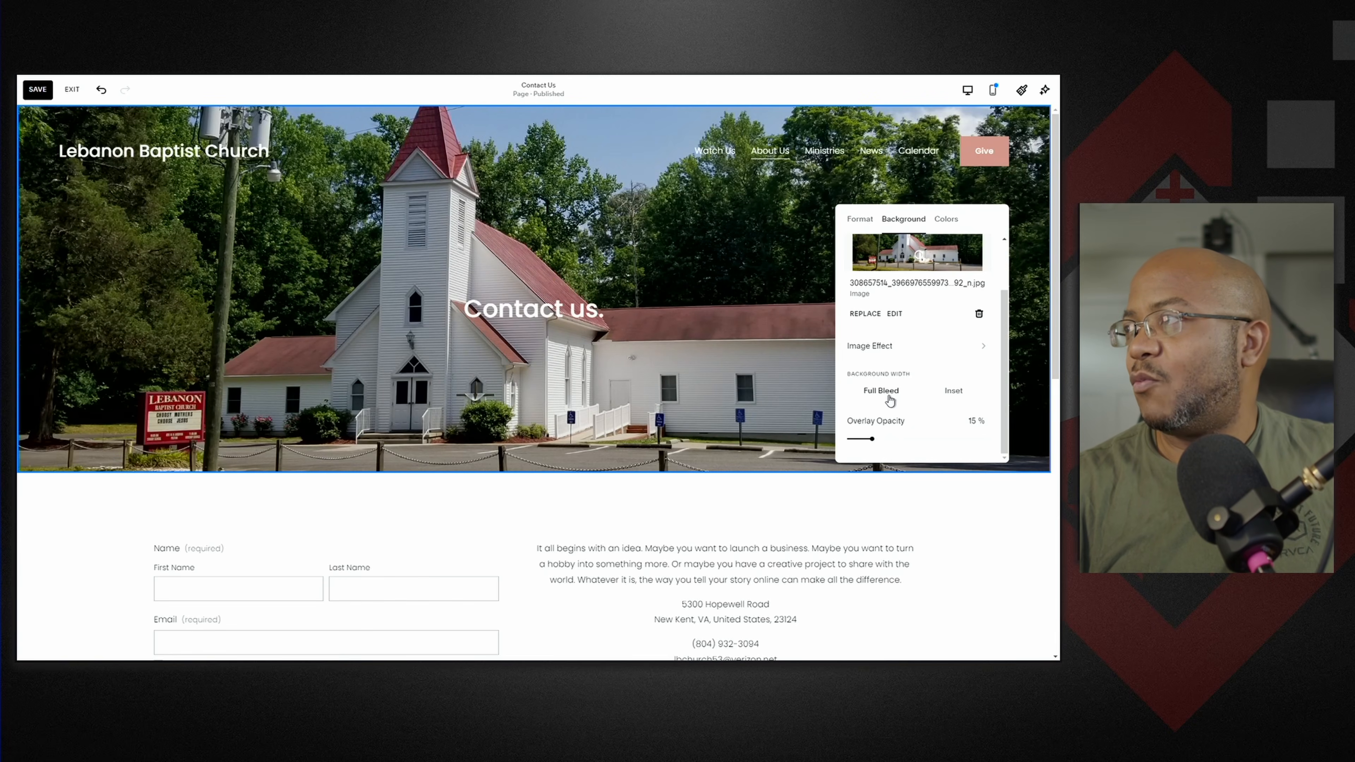
mouse_move(873, 438)
left_mouse_down()
mouse_move(923, 439)
mouse_move(892, 437)
left_mouse_up()
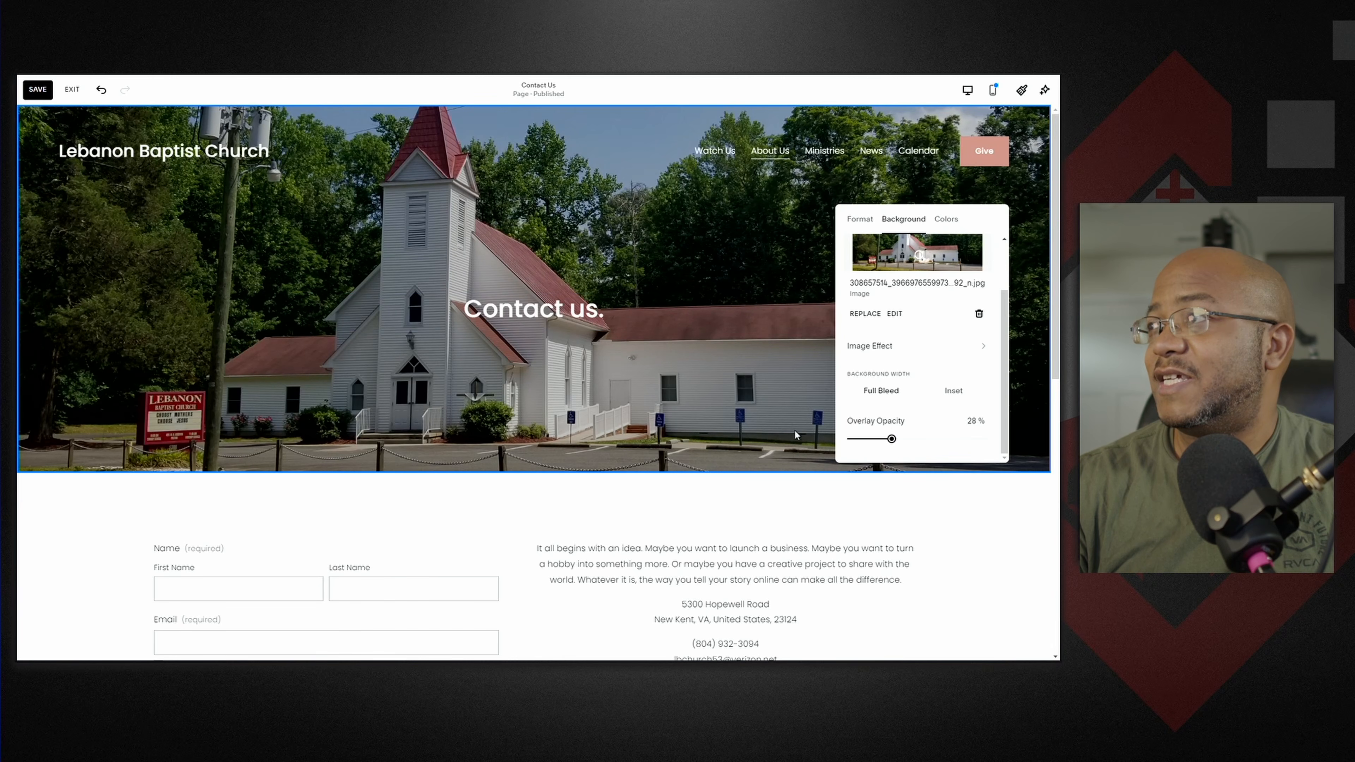
Change the heading from 'Contact us.' to 'Contact Us'.
double_click(581, 309)
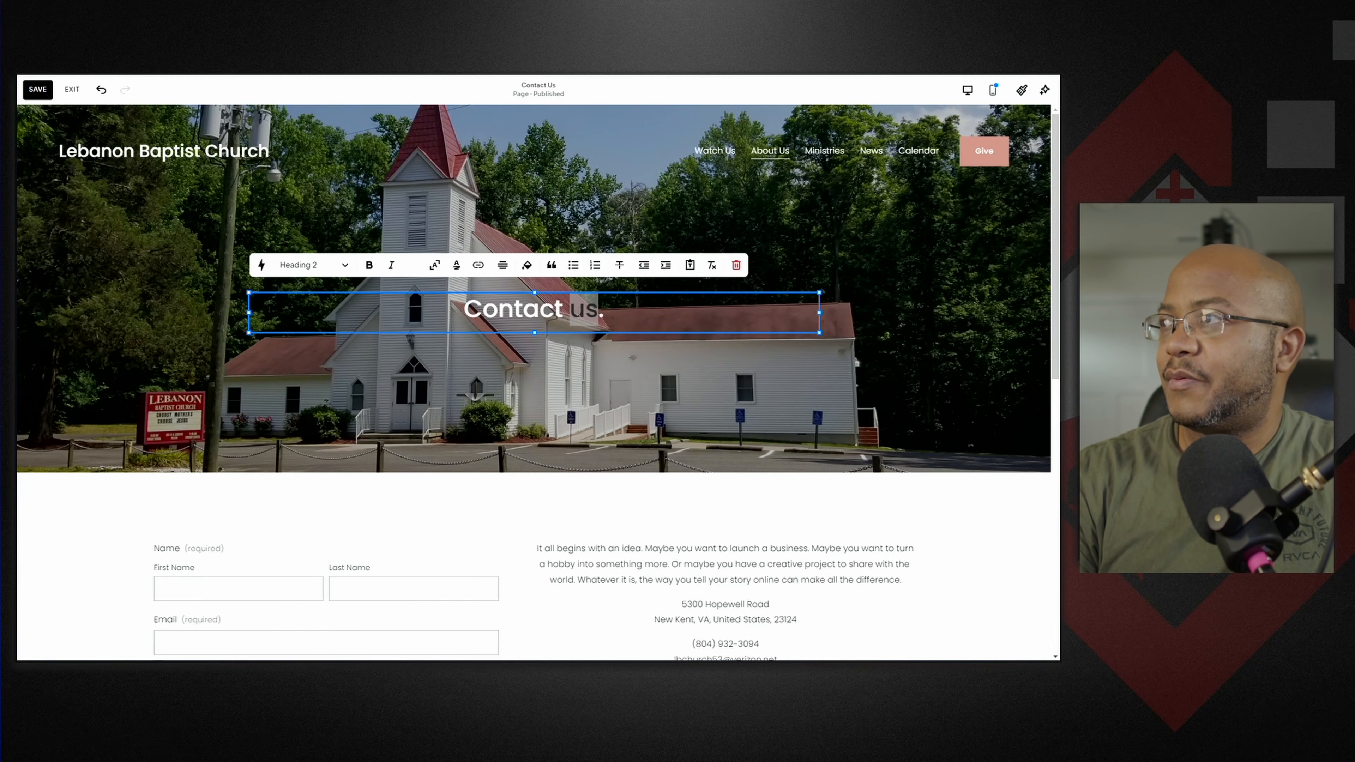
left_click(598, 309)
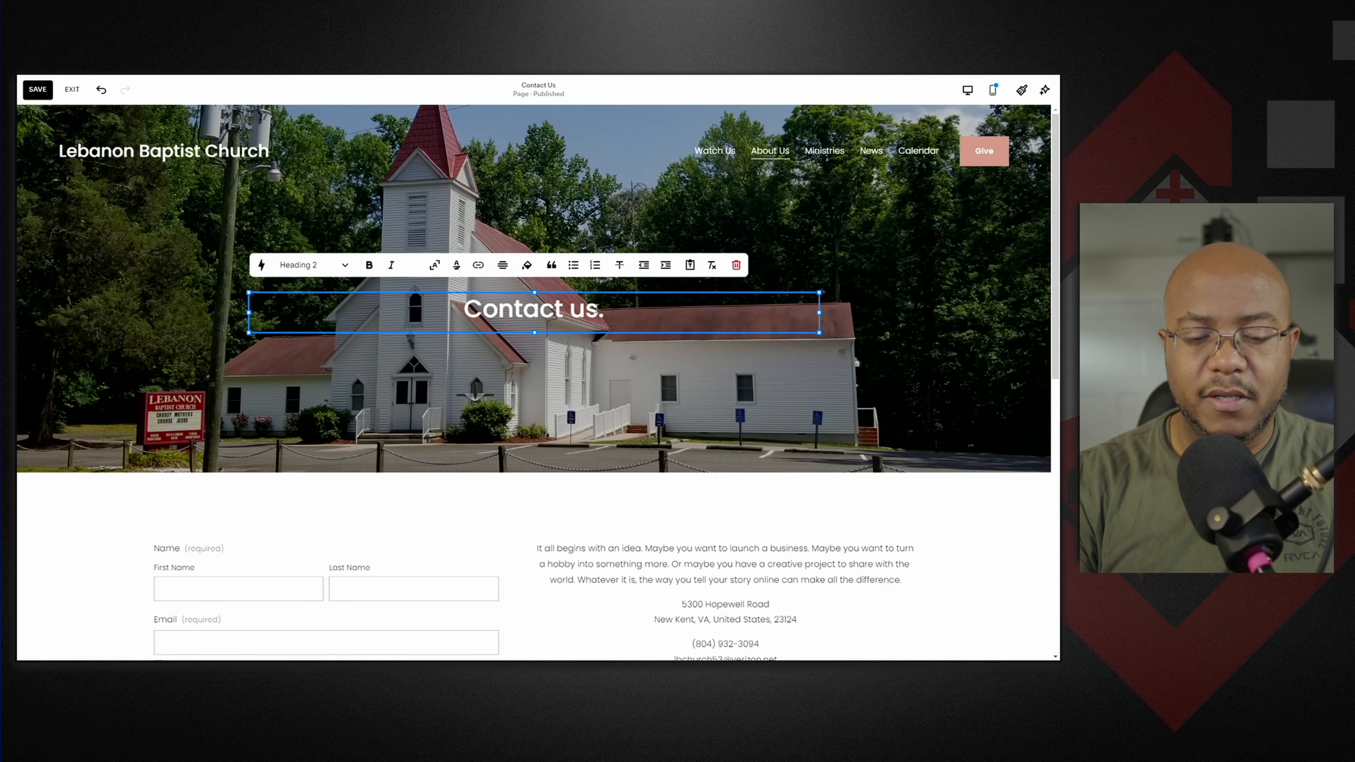
key("BackSpace")
key("BackSpace")
type("Us")
key("Delete")
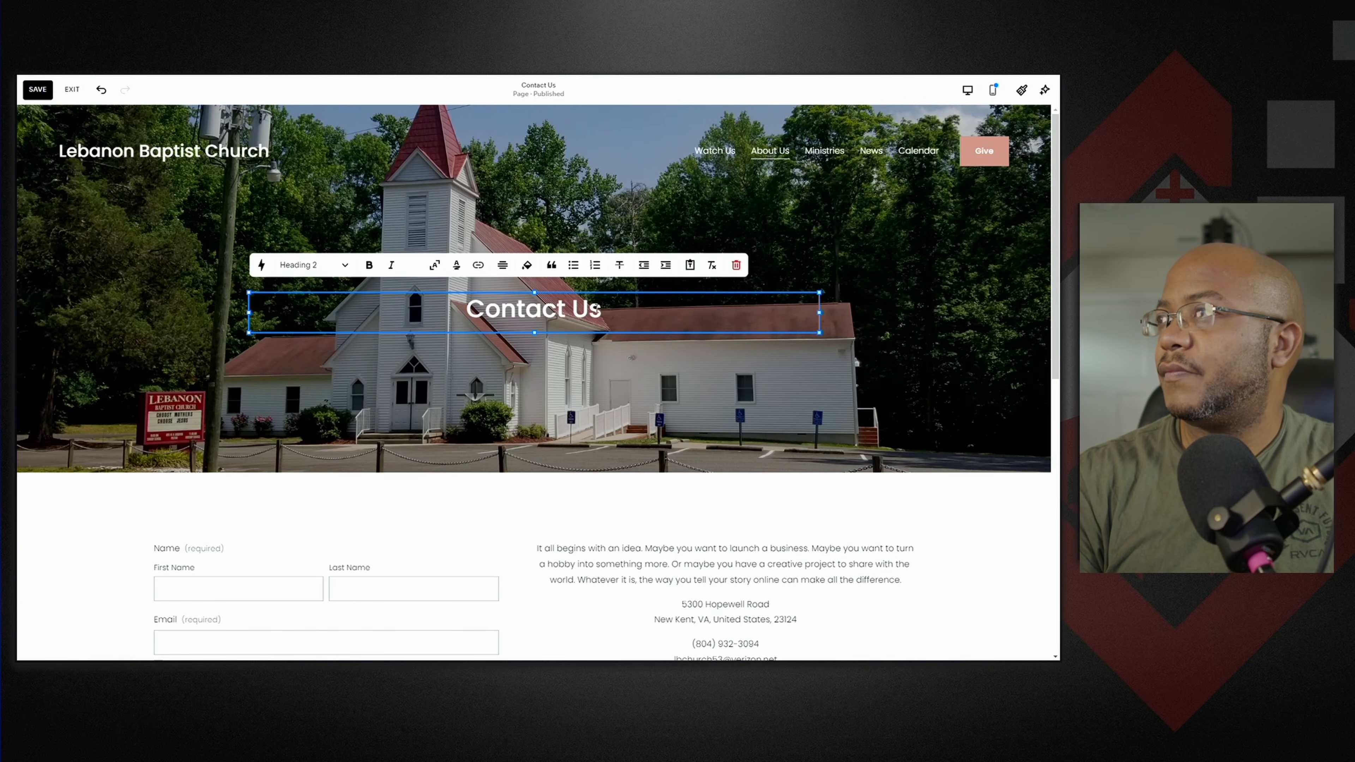
Move the map block up one row and shorten it from the bottom edge.
left_click(885, 499)
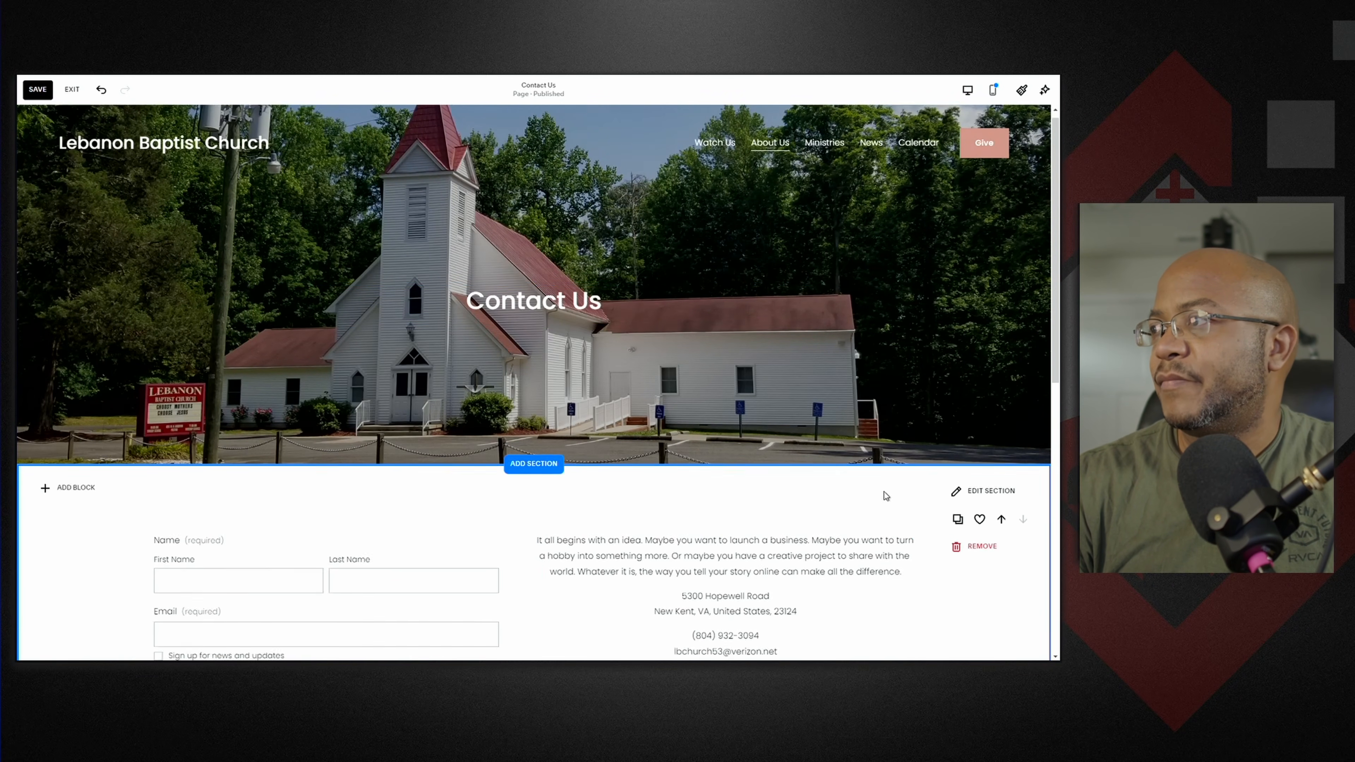
scroll(662, 466, "down", 8)
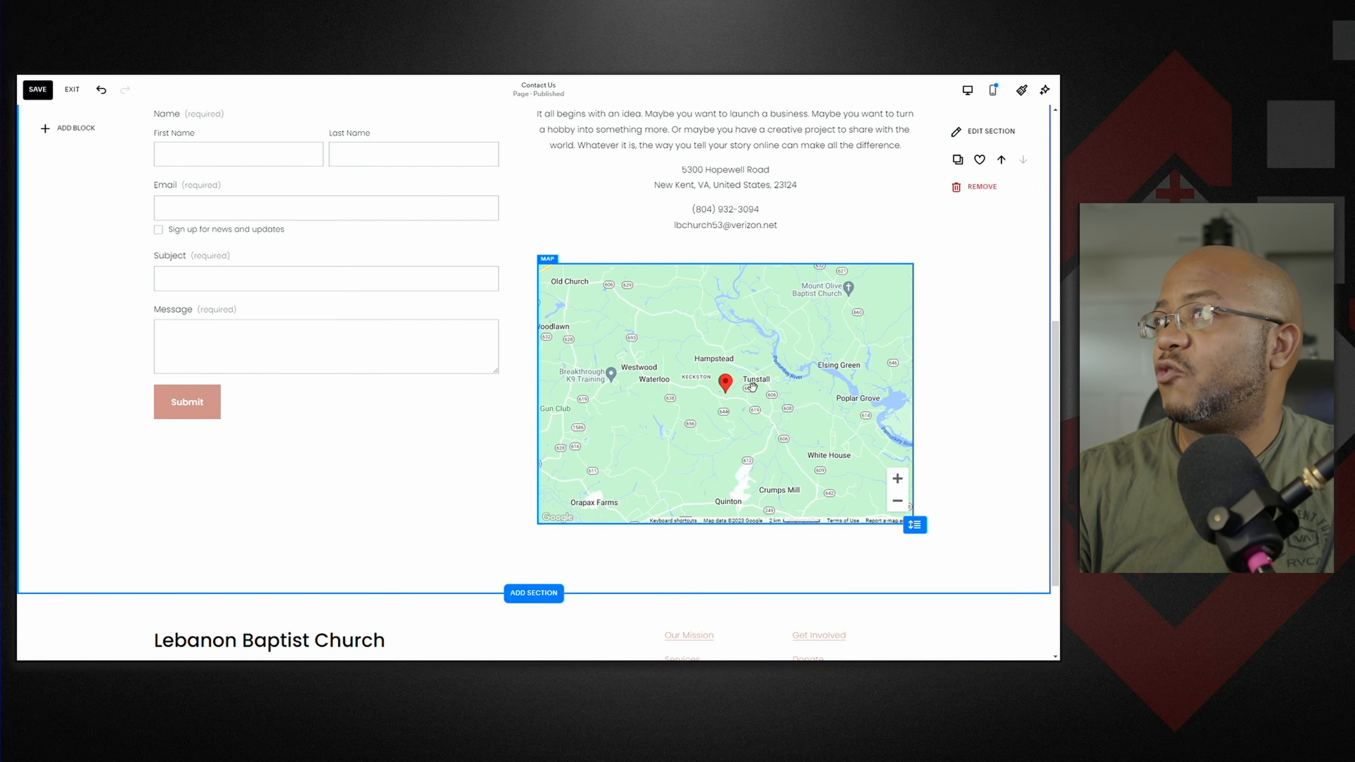
left_click_drag(752, 386, 759, 365)
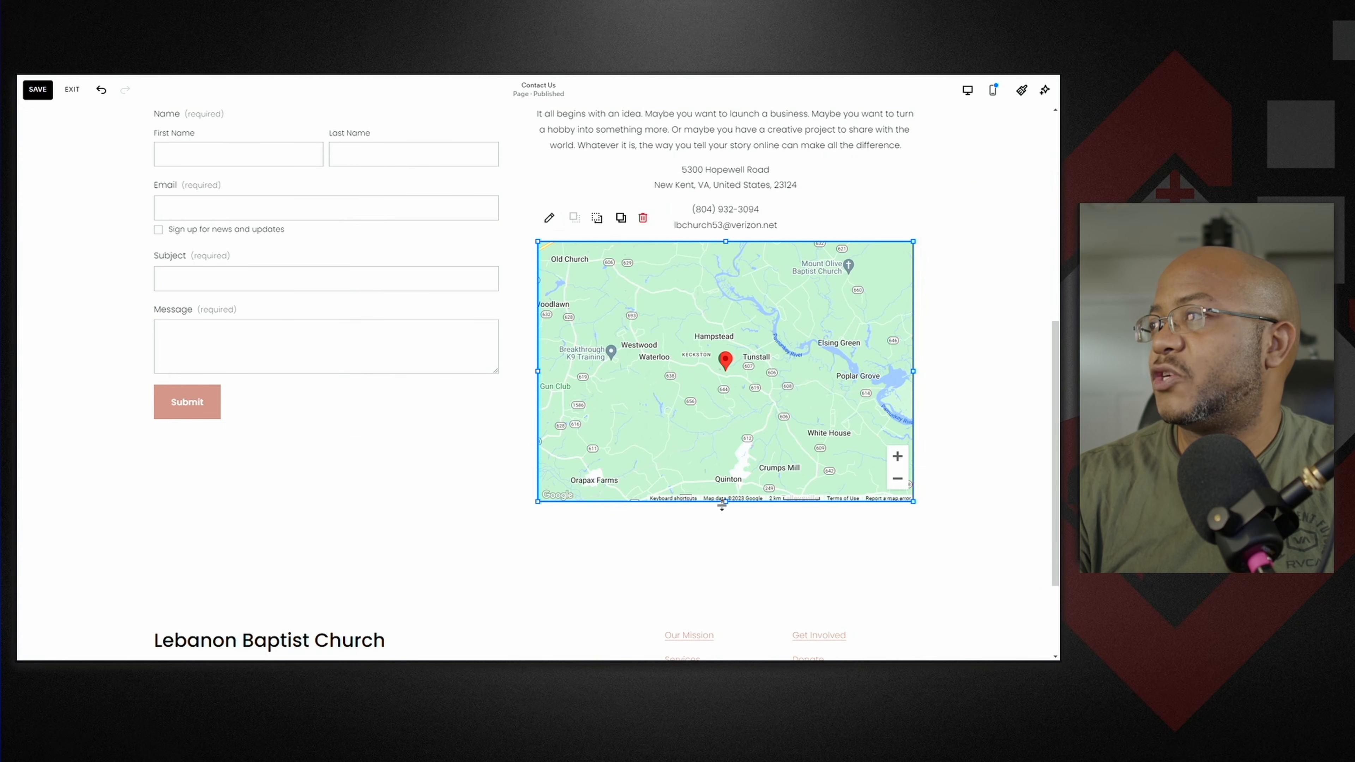
left_click_drag(725, 506, 732, 440)
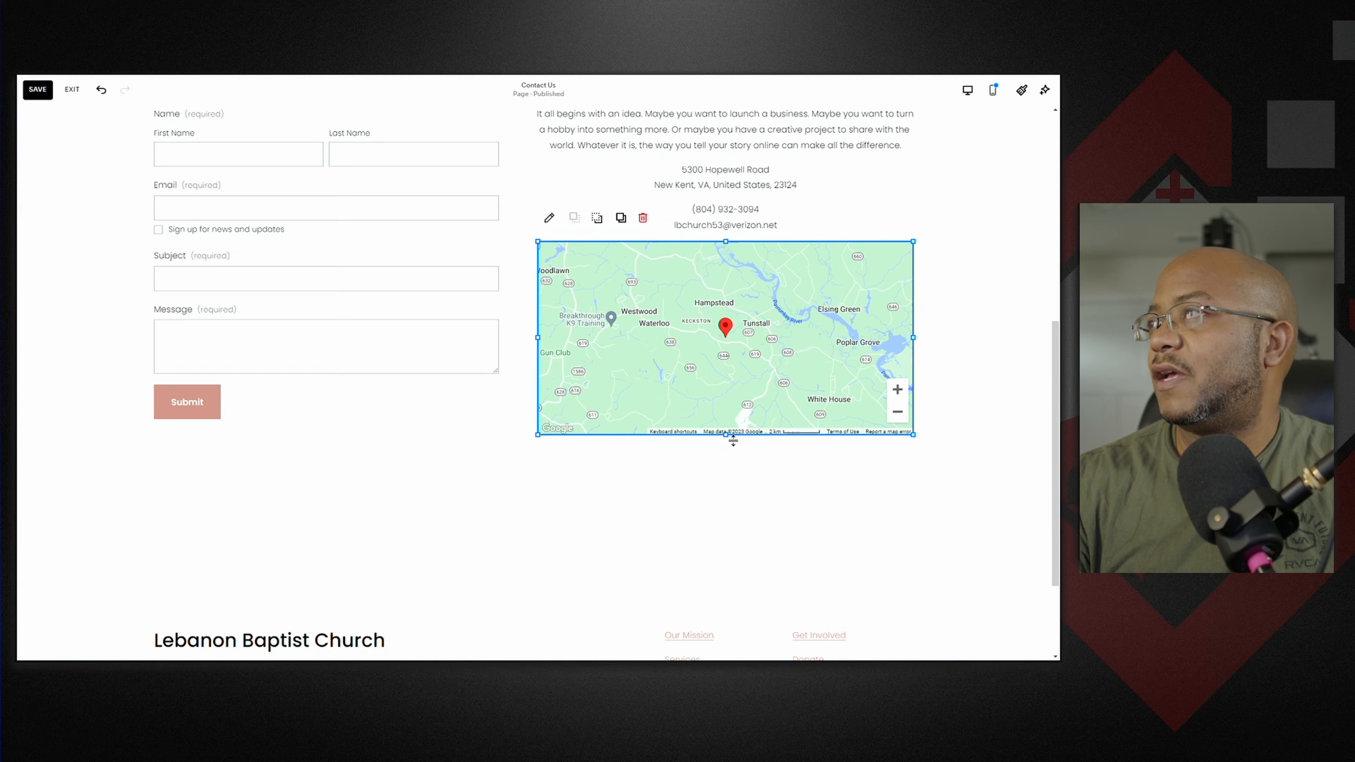
Shorten the contact form block to line up with the map, then save the page.
left_click(474, 417)
left_click_drag(326, 521, 344, 434)
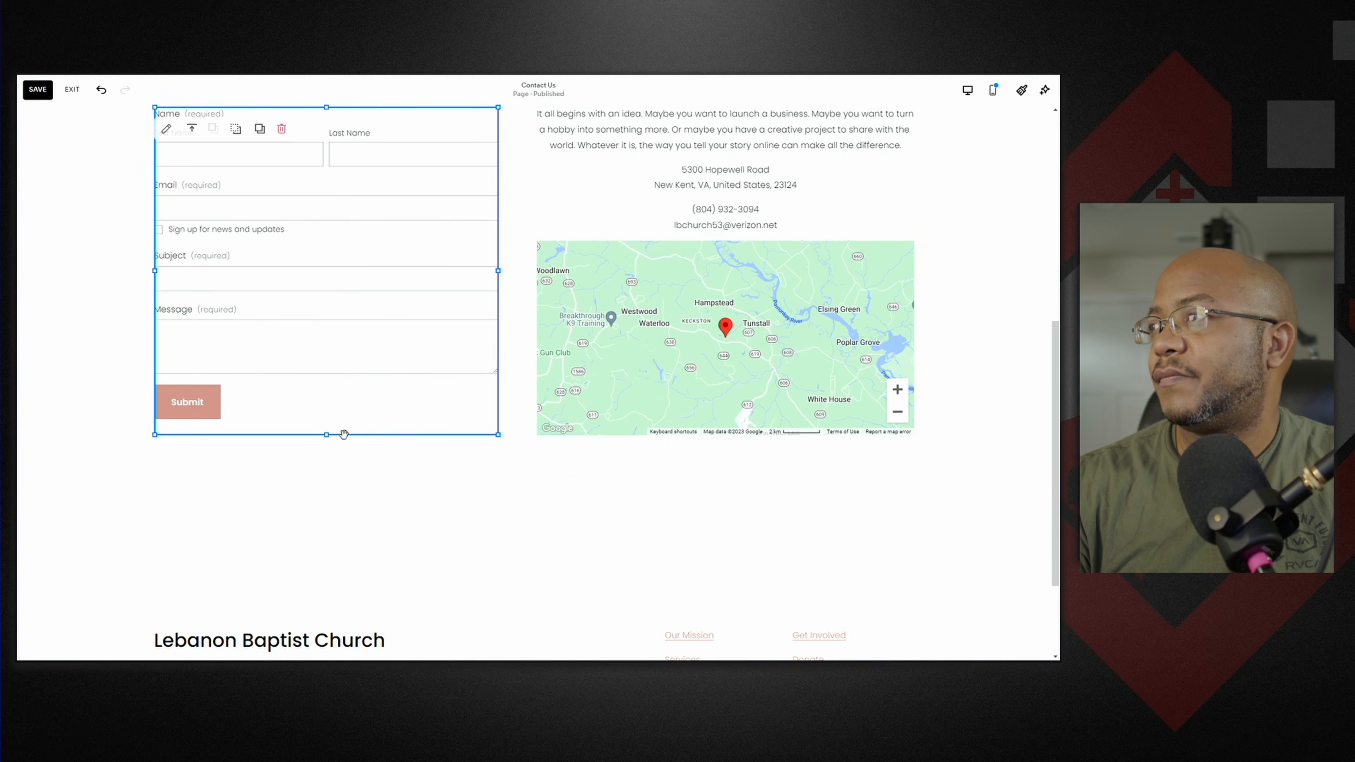
left_click(965, 519)
scroll(964, 512, "up", 5)
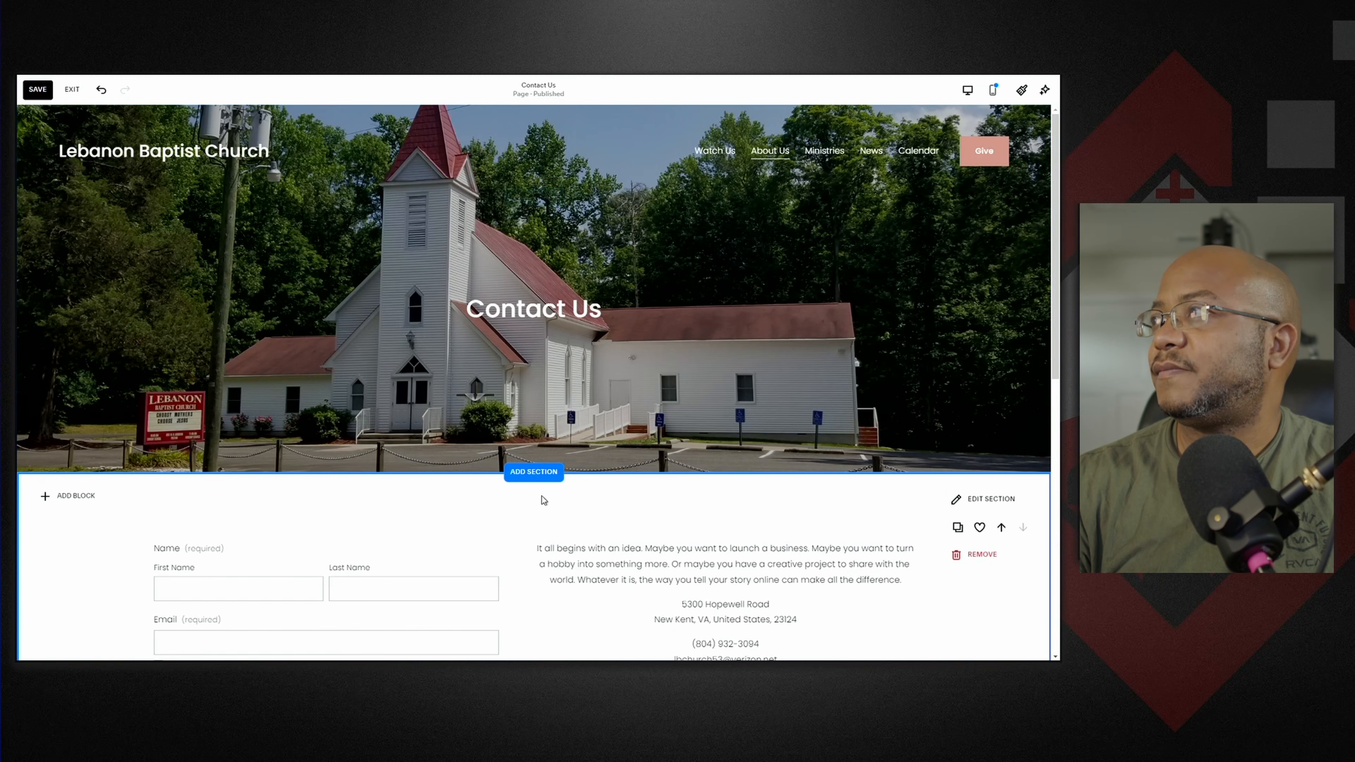
mouse_move(656, 181)
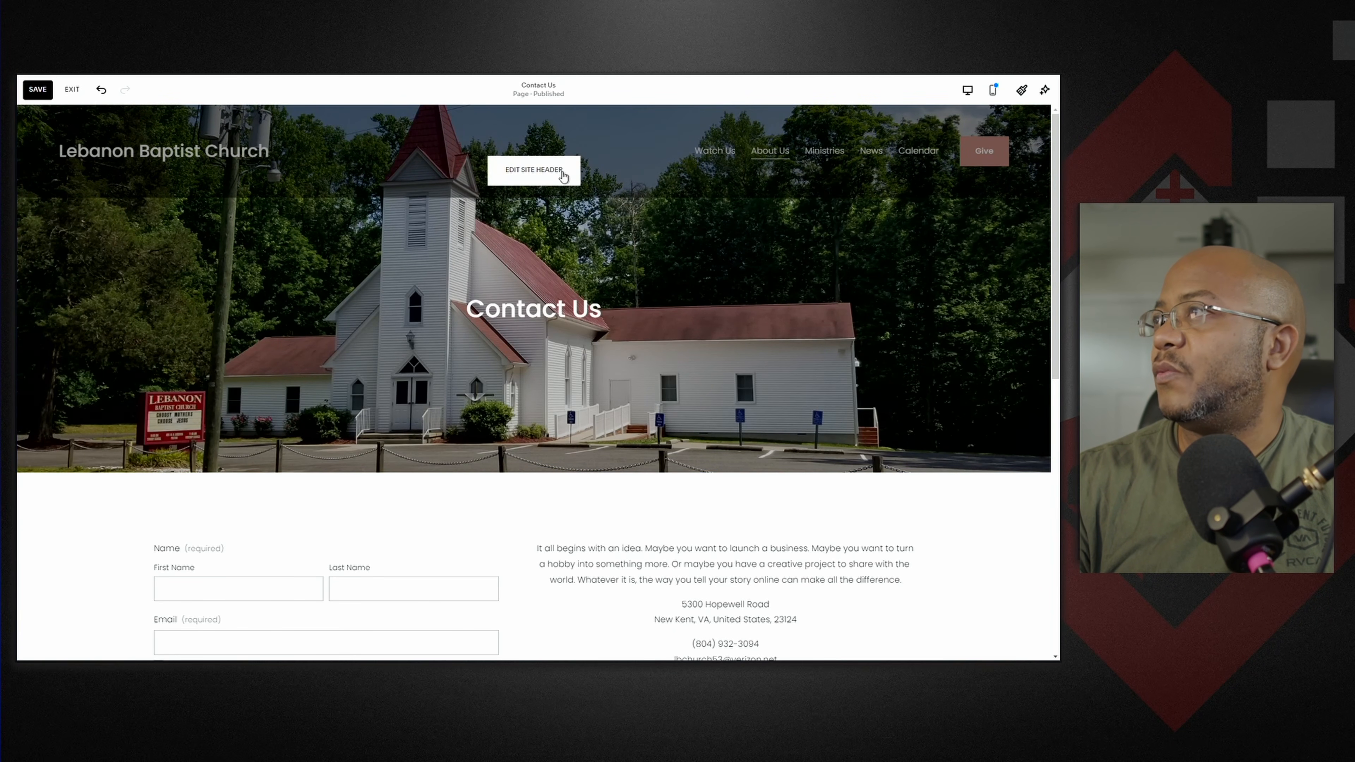
left_click(38, 89)
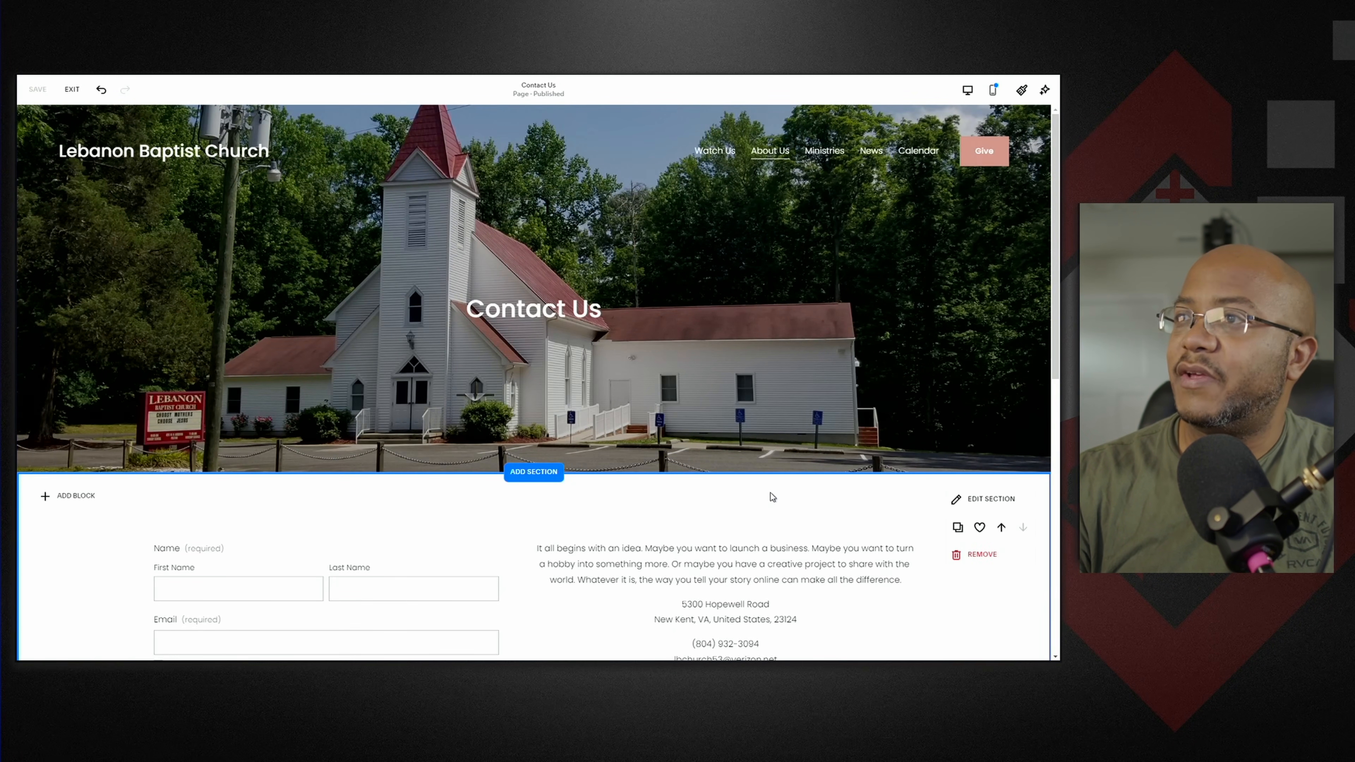
Look through the Home page preview, then switch the preview to the Give page.
left_click(72, 89)
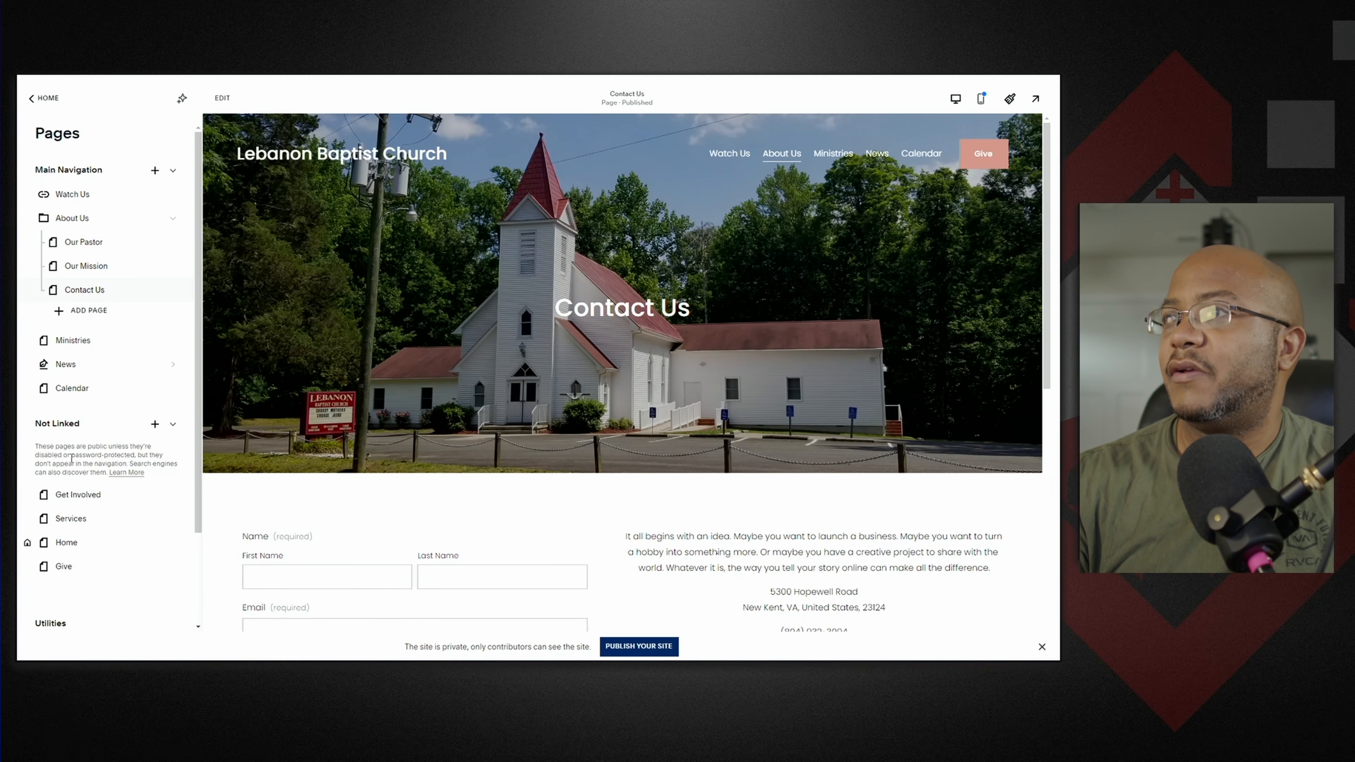
left_click(66, 542)
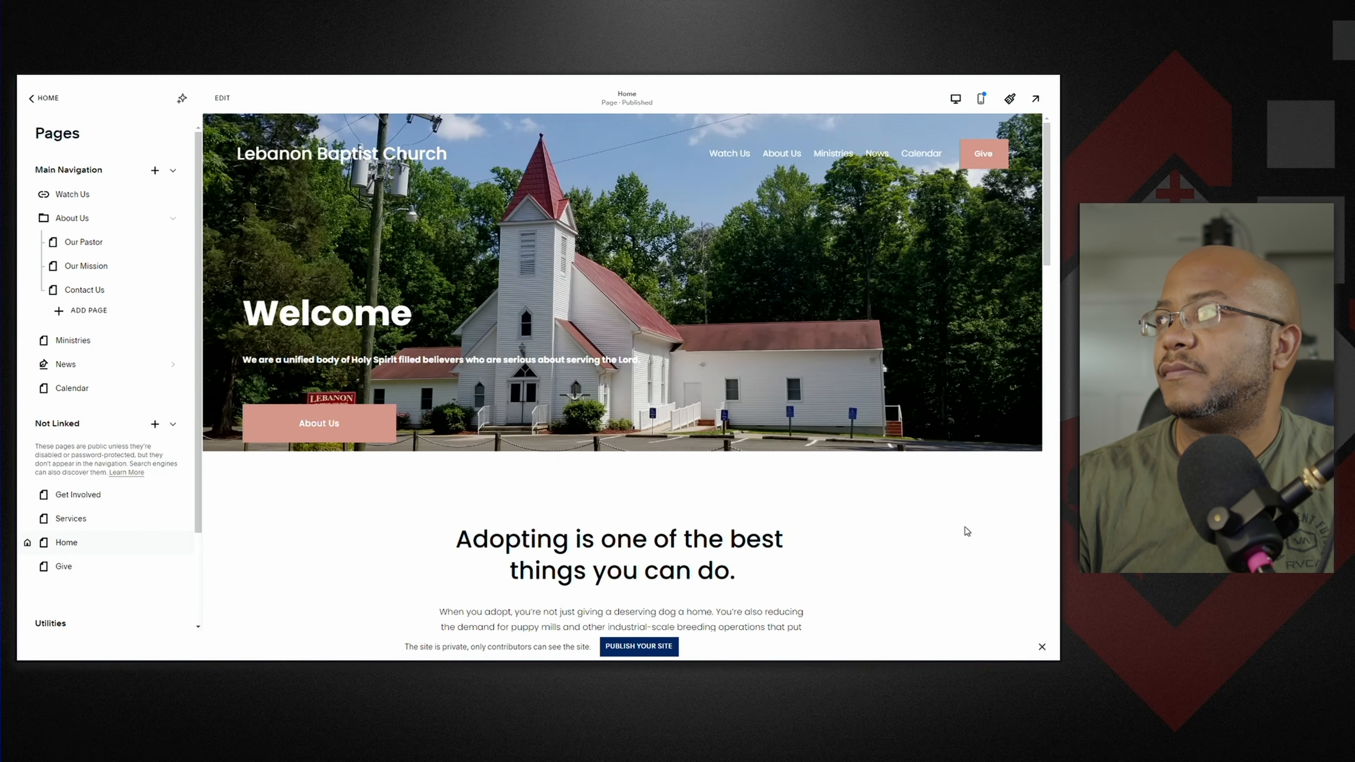
scroll(784, 490, "down", 8)
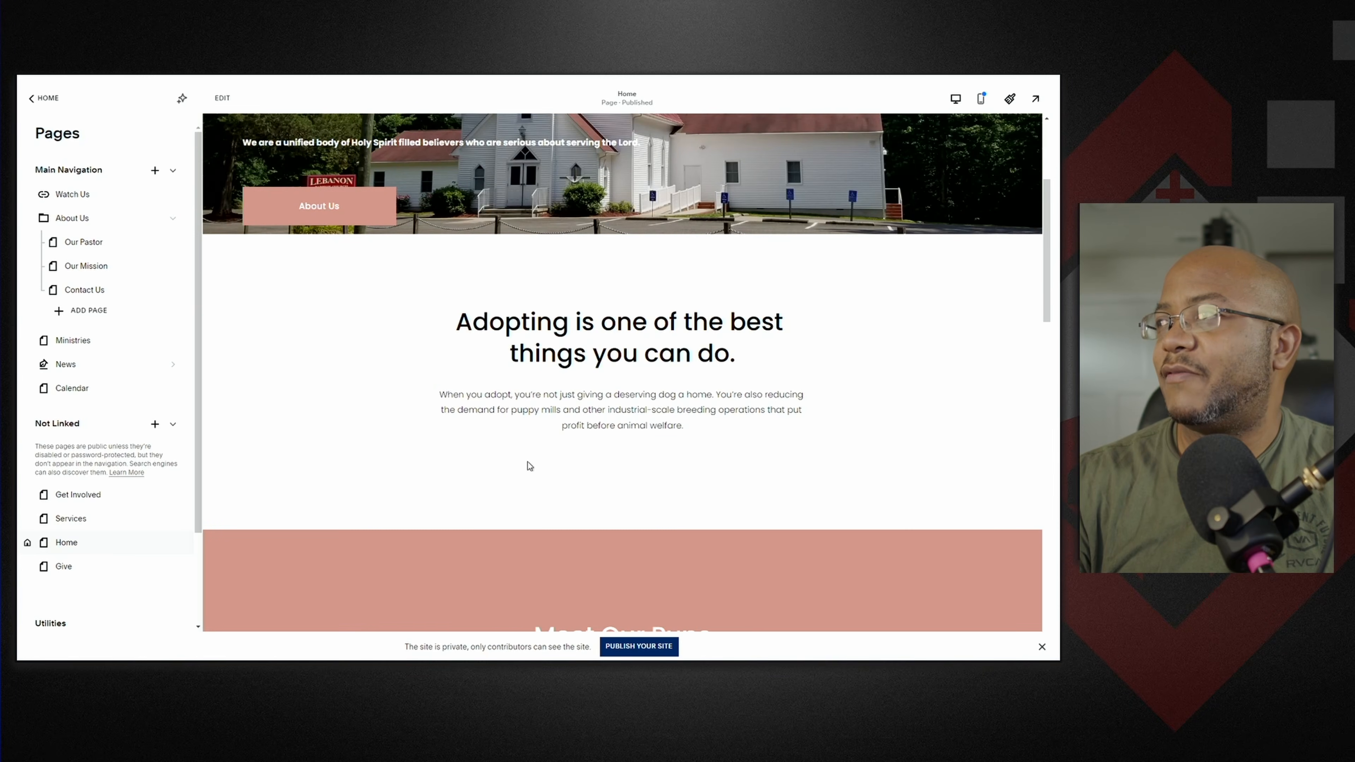
scroll(545, 415, "down", 10)
scroll(649, 429, "up", 14)
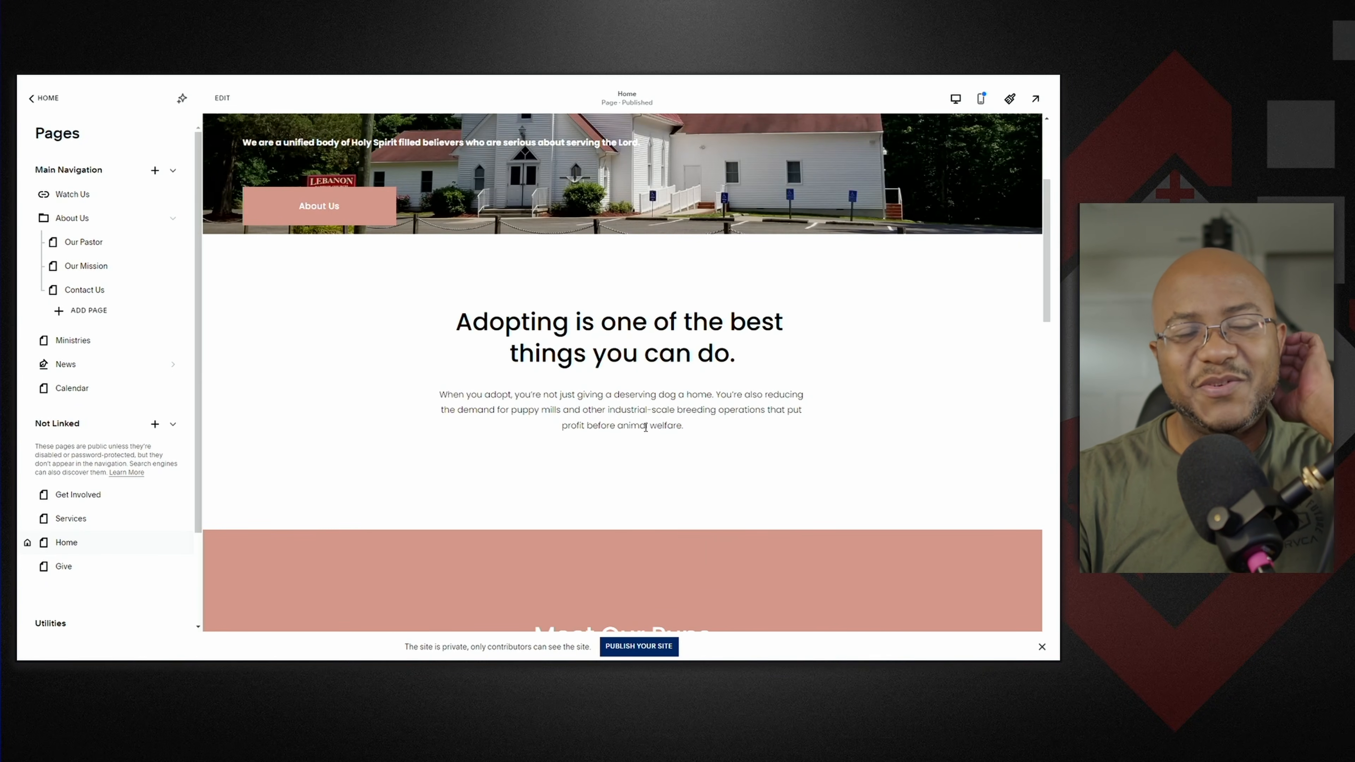
scroll(643, 427, "up", 4)
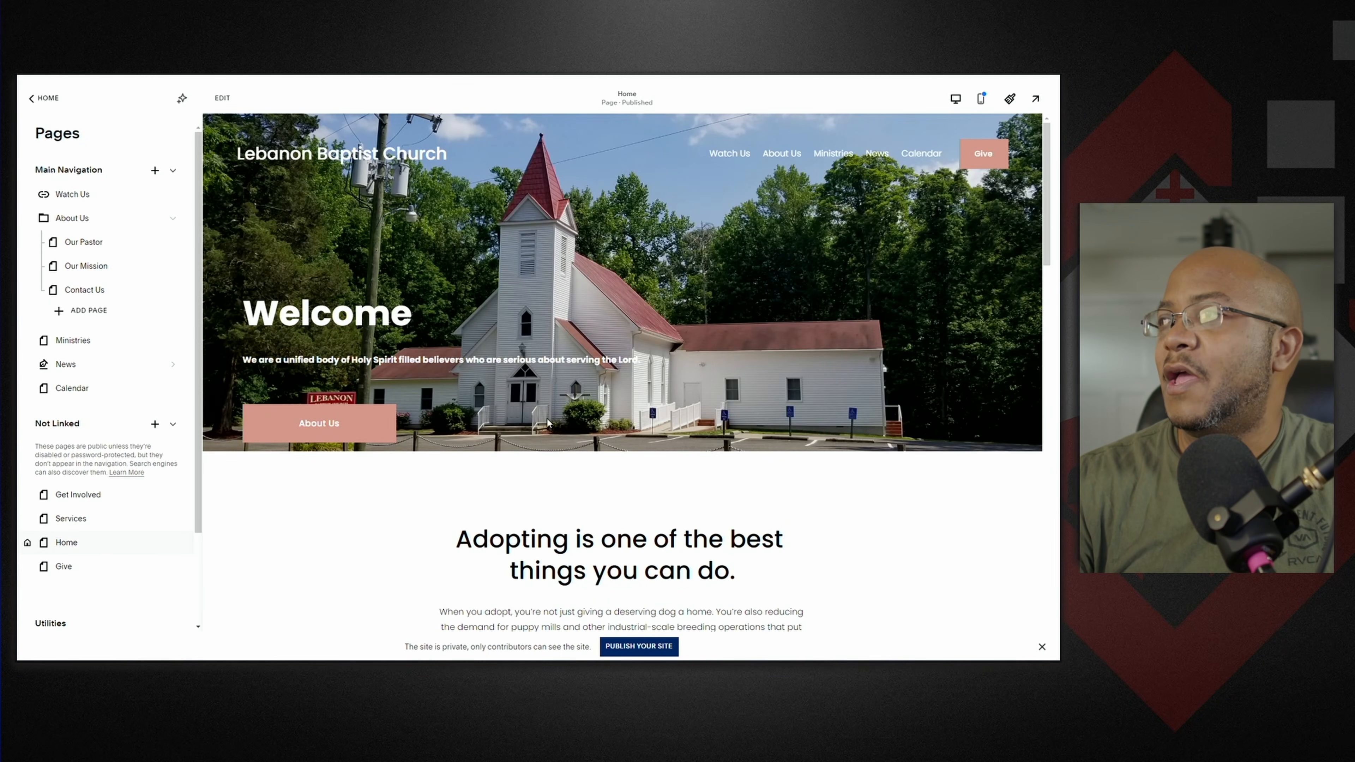
left_click(976, 157)
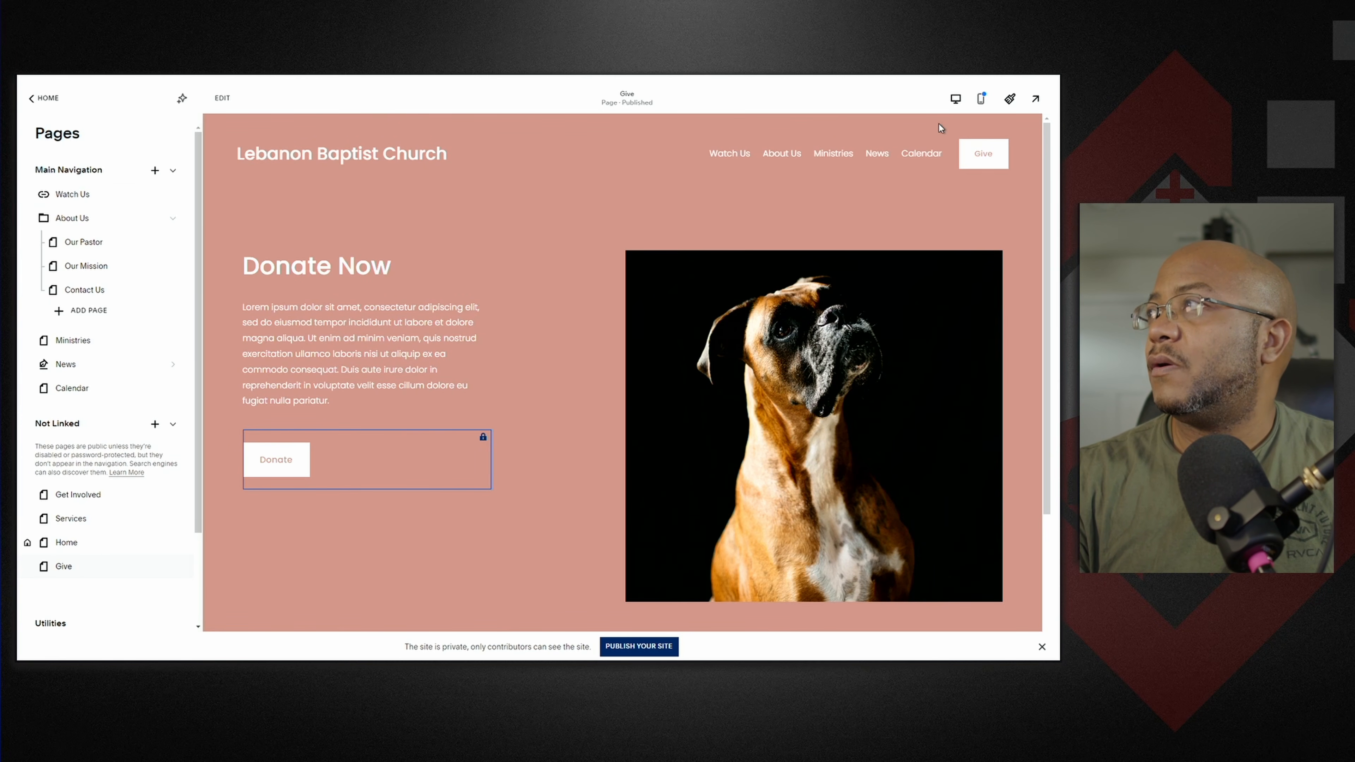
View the site full-window and follow the Watch Us link to Facebook.
left_click(1035, 99)
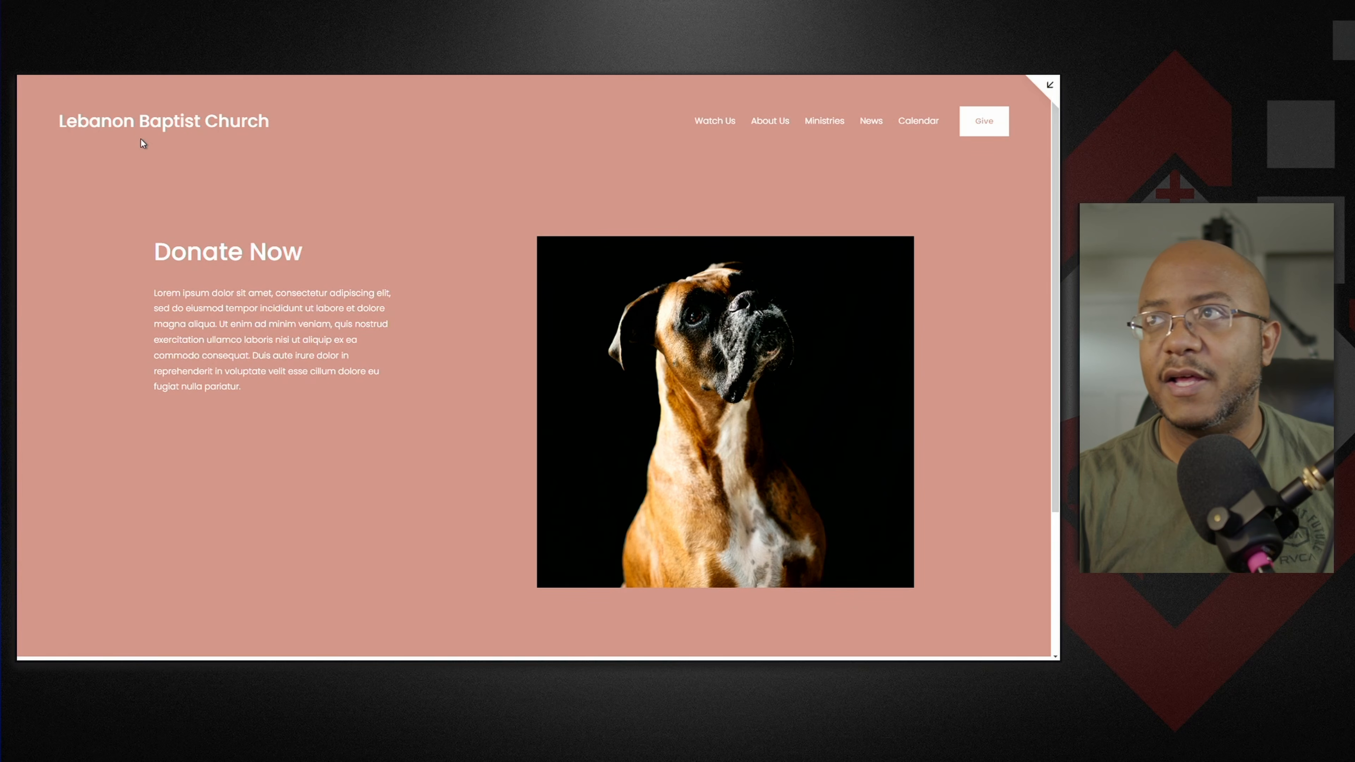
left_click(167, 131)
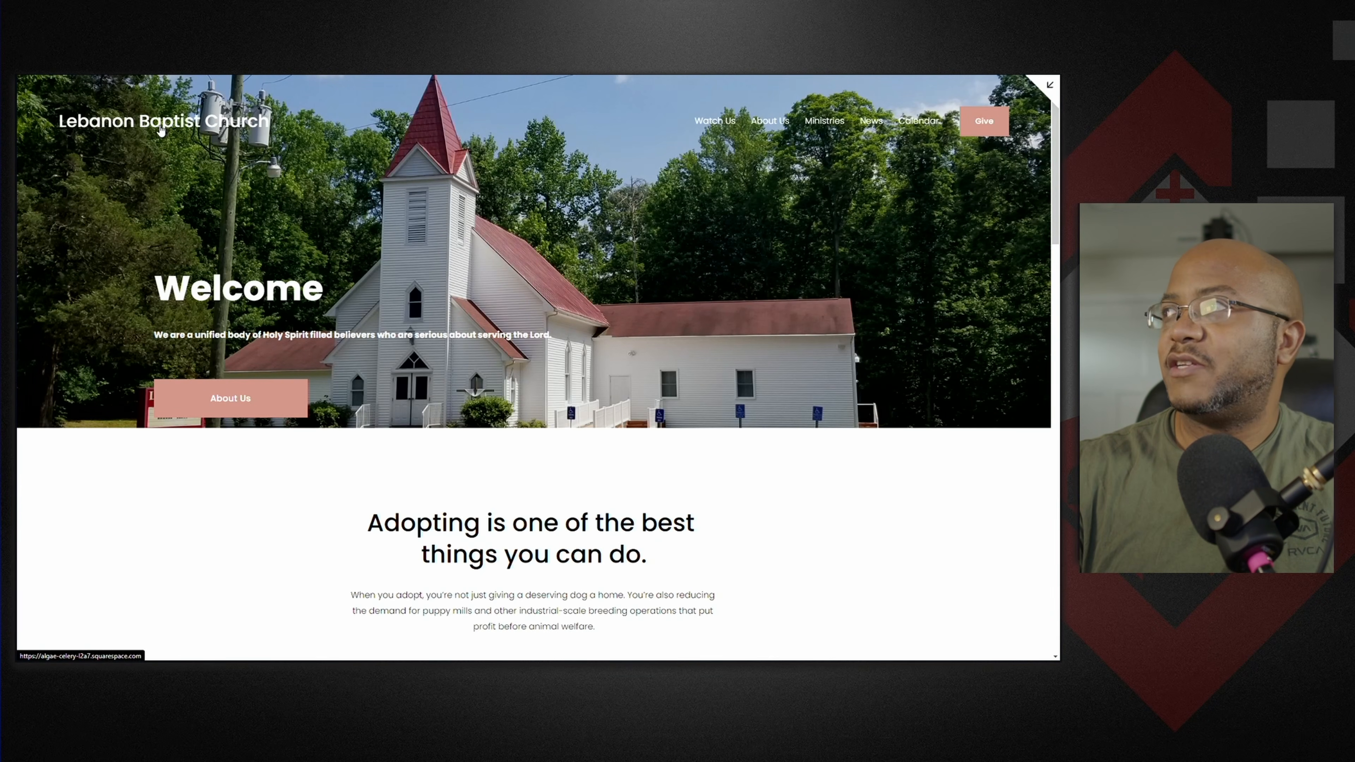
left_click(719, 131)
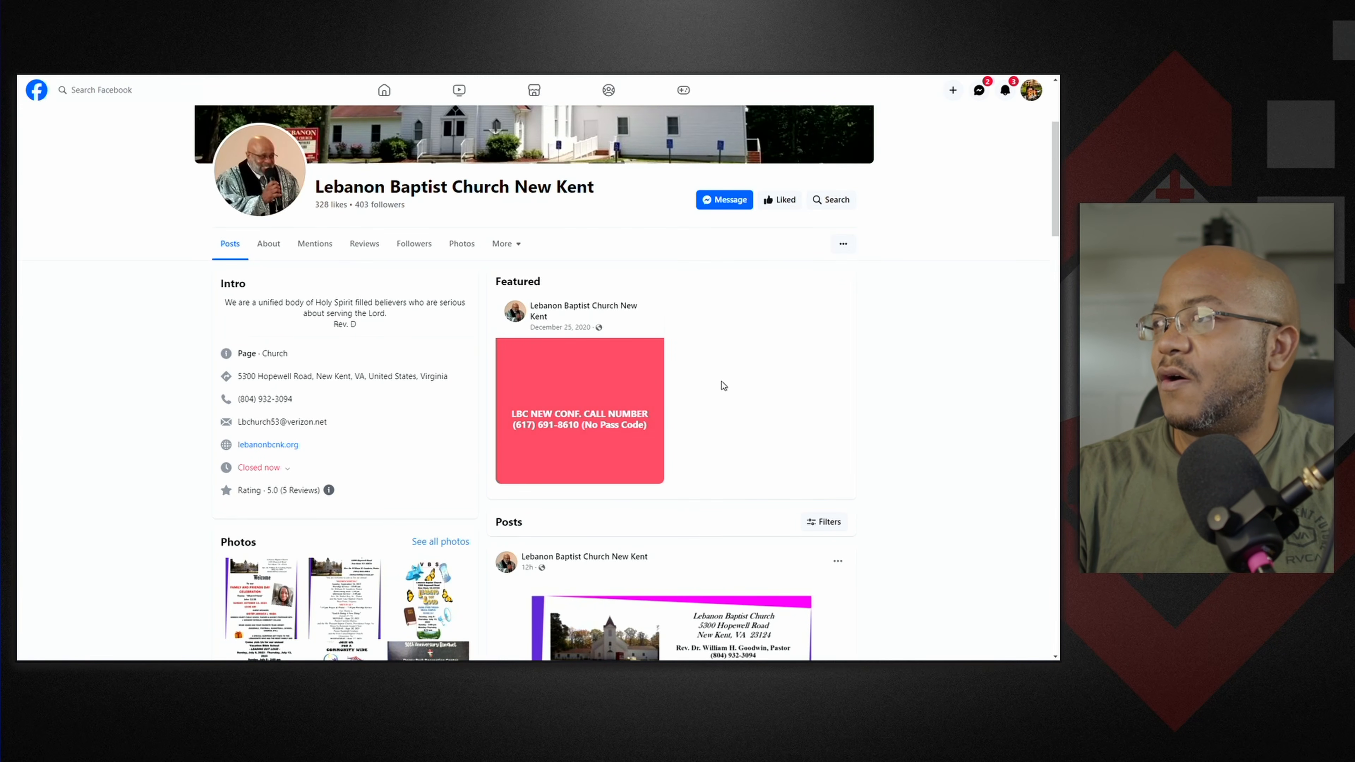
Save the Family and Friends Day flyer image from the Facebook post to the Desktop.
scroll(721, 381, "down", 4)
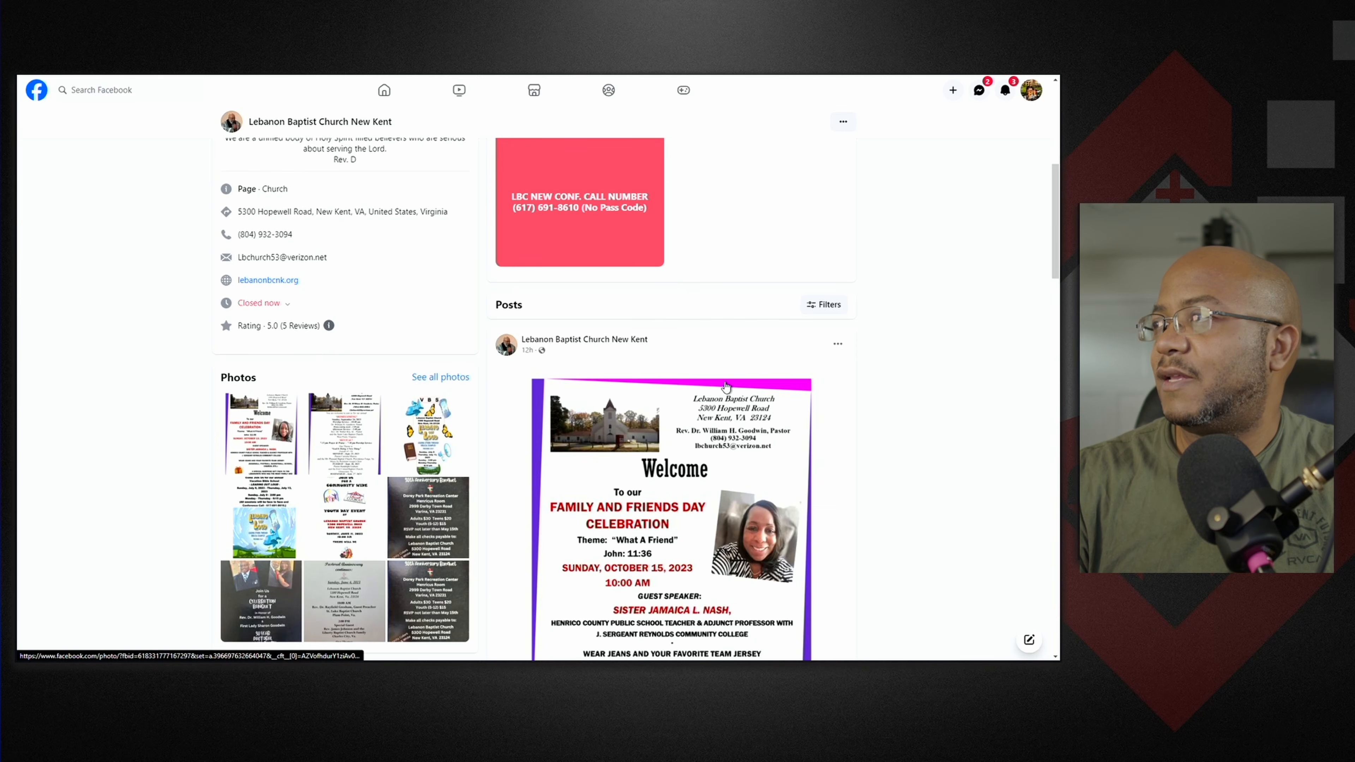
scroll(726, 384, "down", 4)
scroll(552, 421, "up", 5)
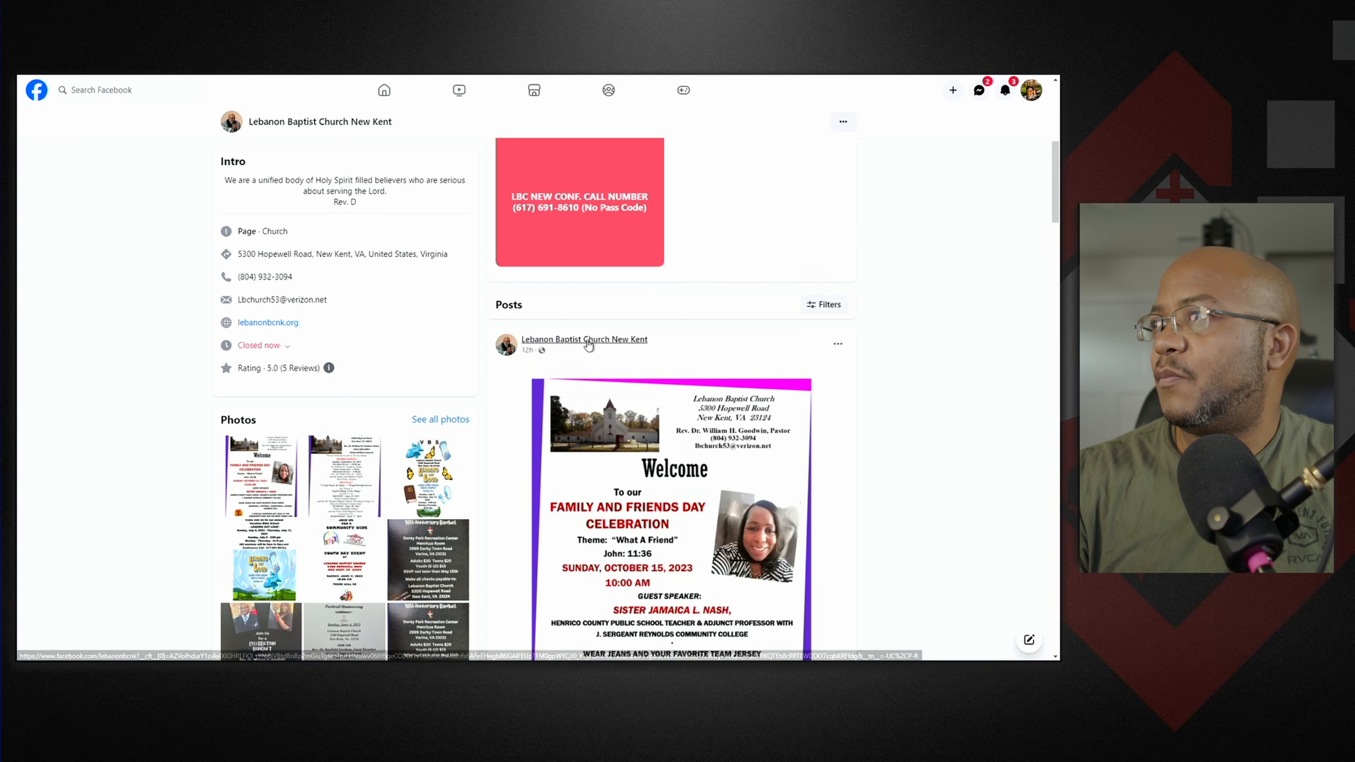
scroll(609, 421, "down", 4)
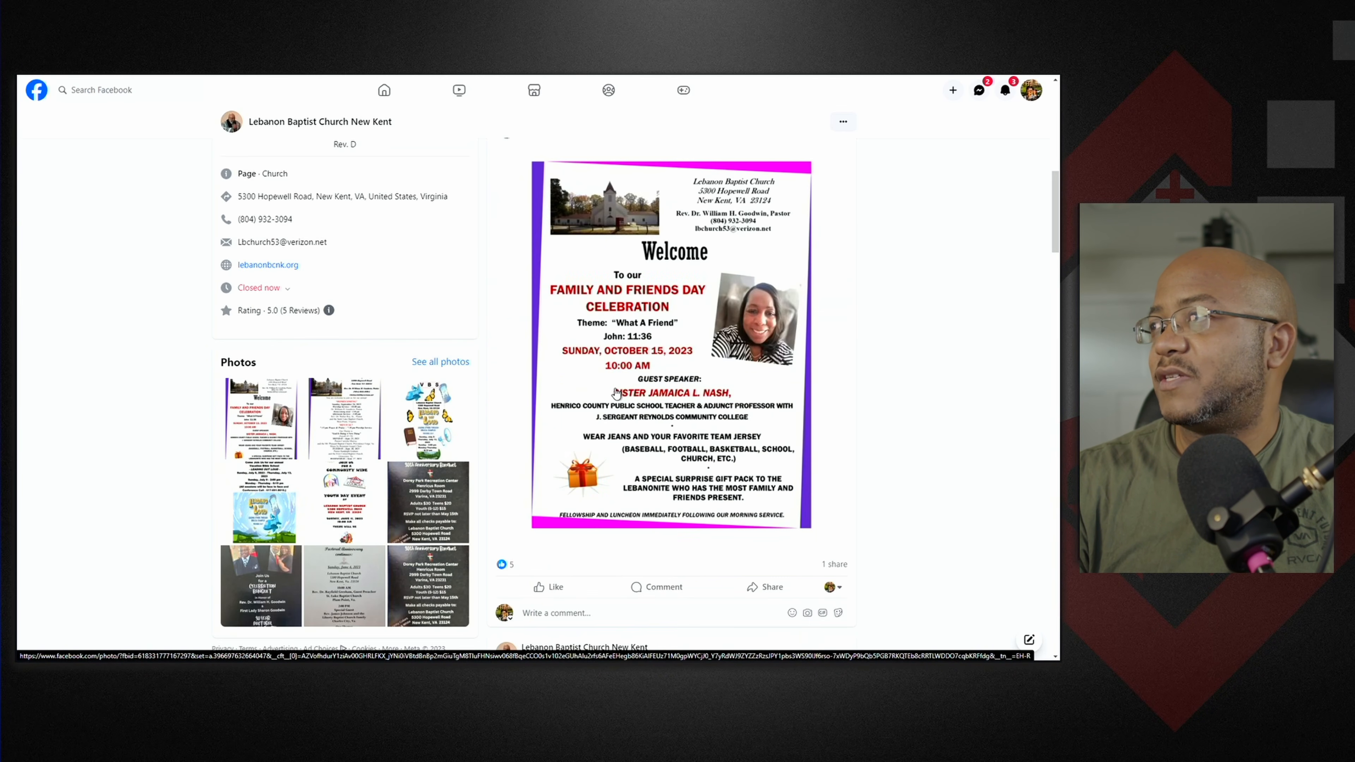
left_click(682, 375)
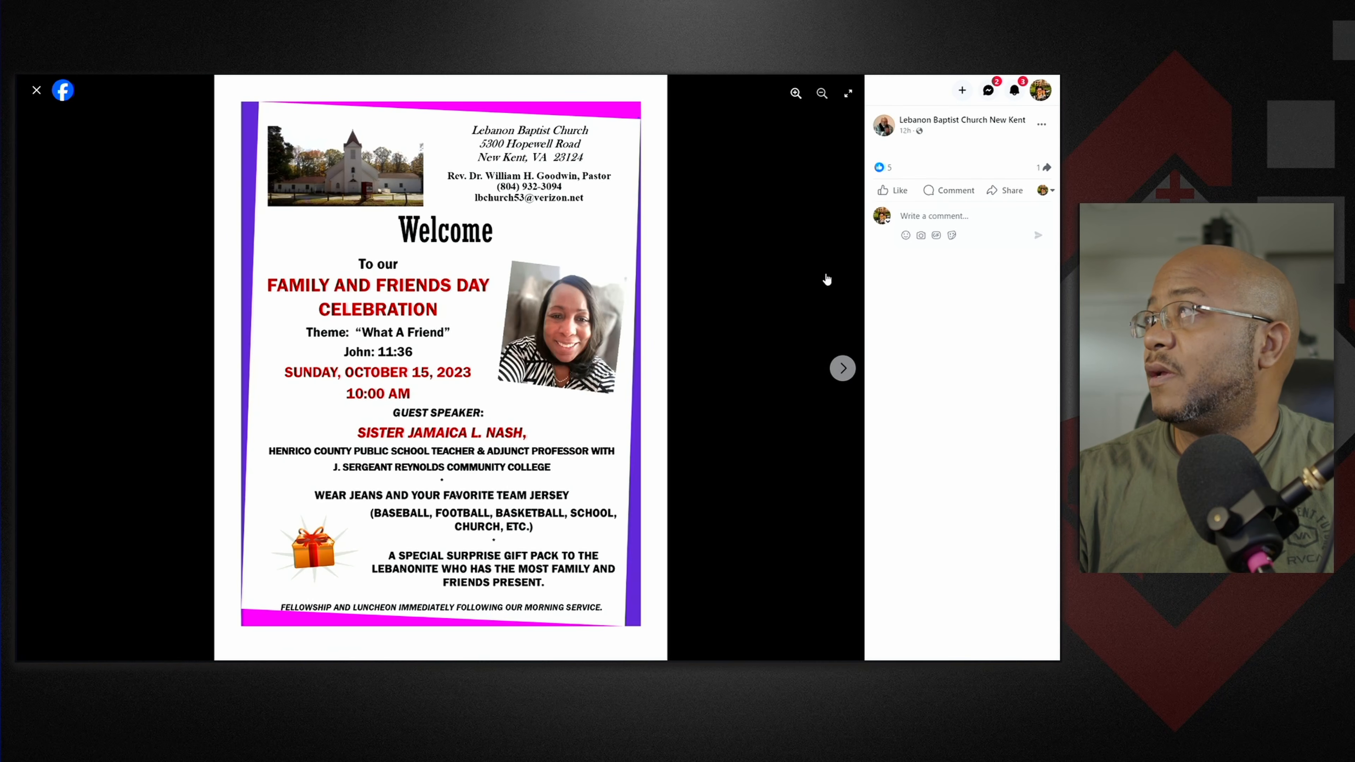
right_click(484, 432)
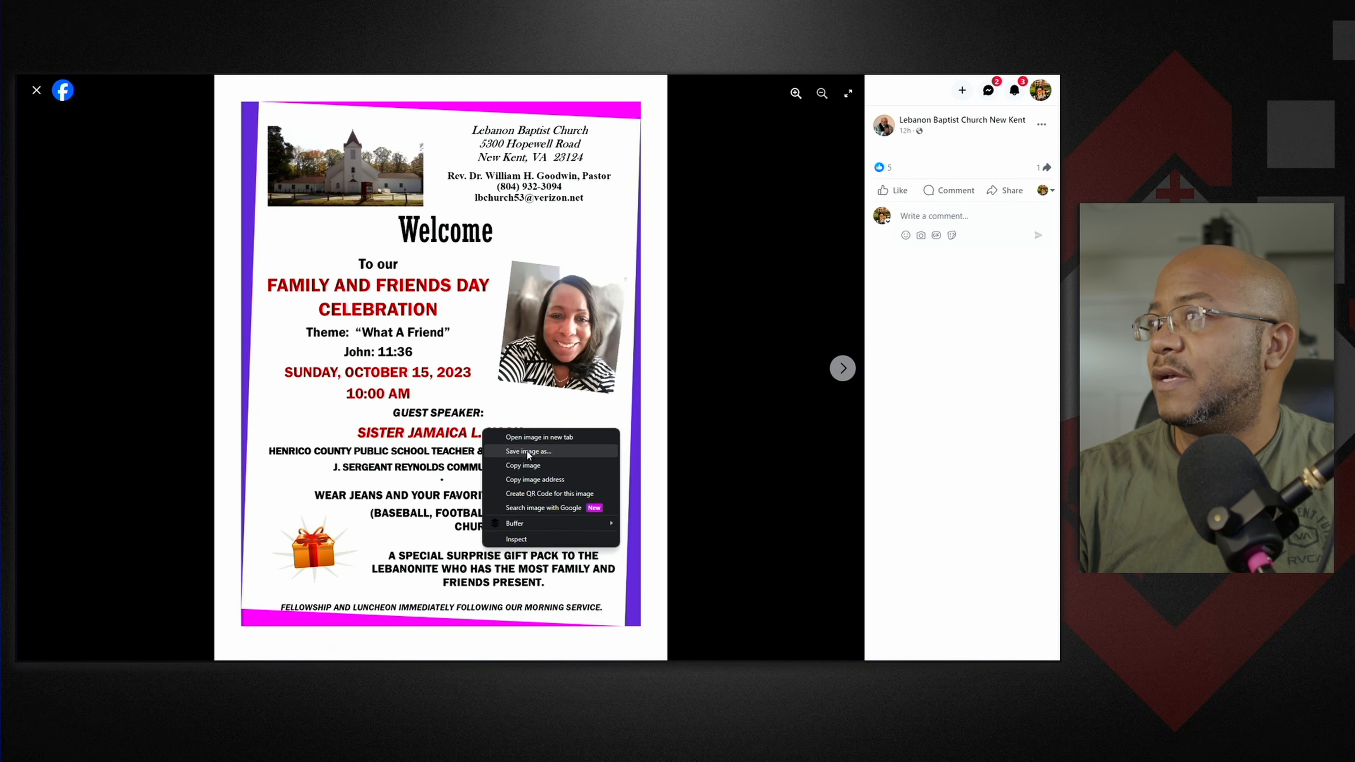
left_click(527, 452)
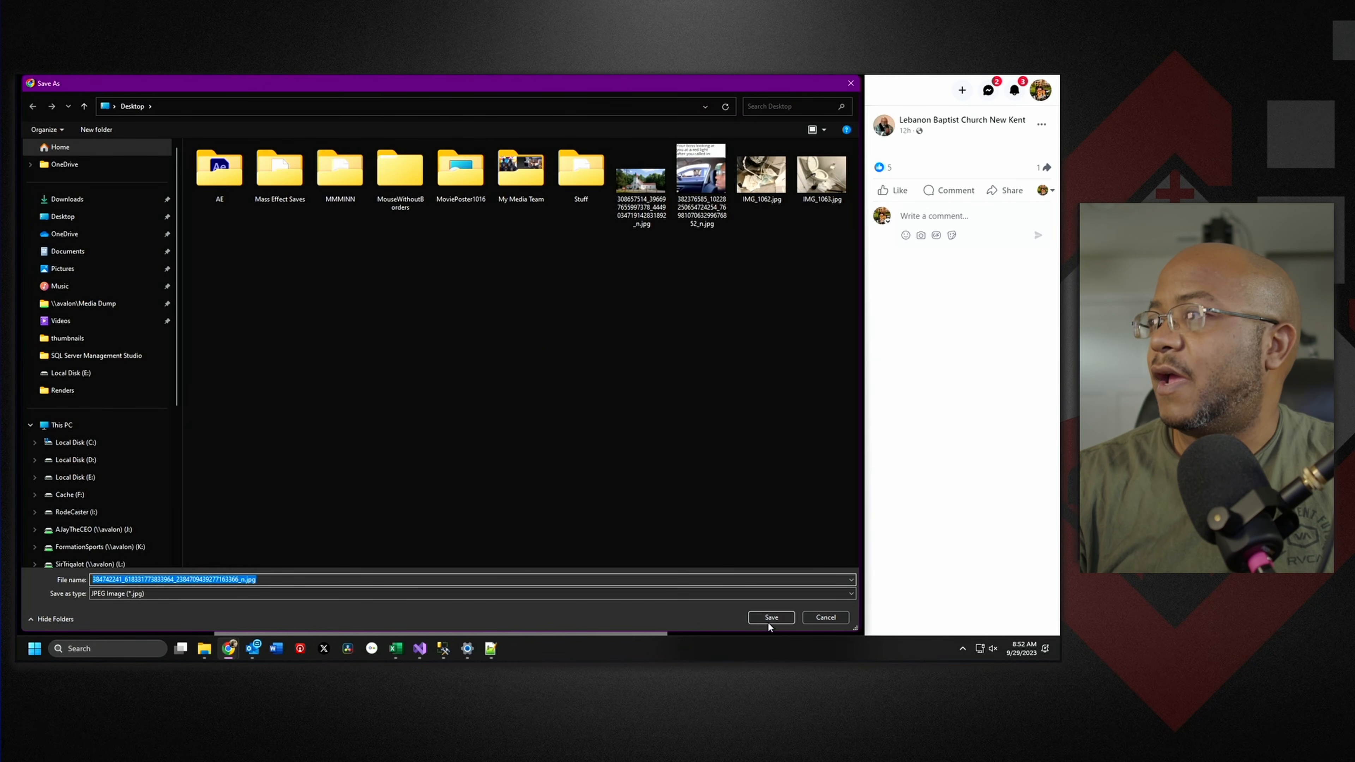
left_click(769, 622)
Close the photo viewer, exit full screen and go back to Squarespace.
left_click(35, 93)
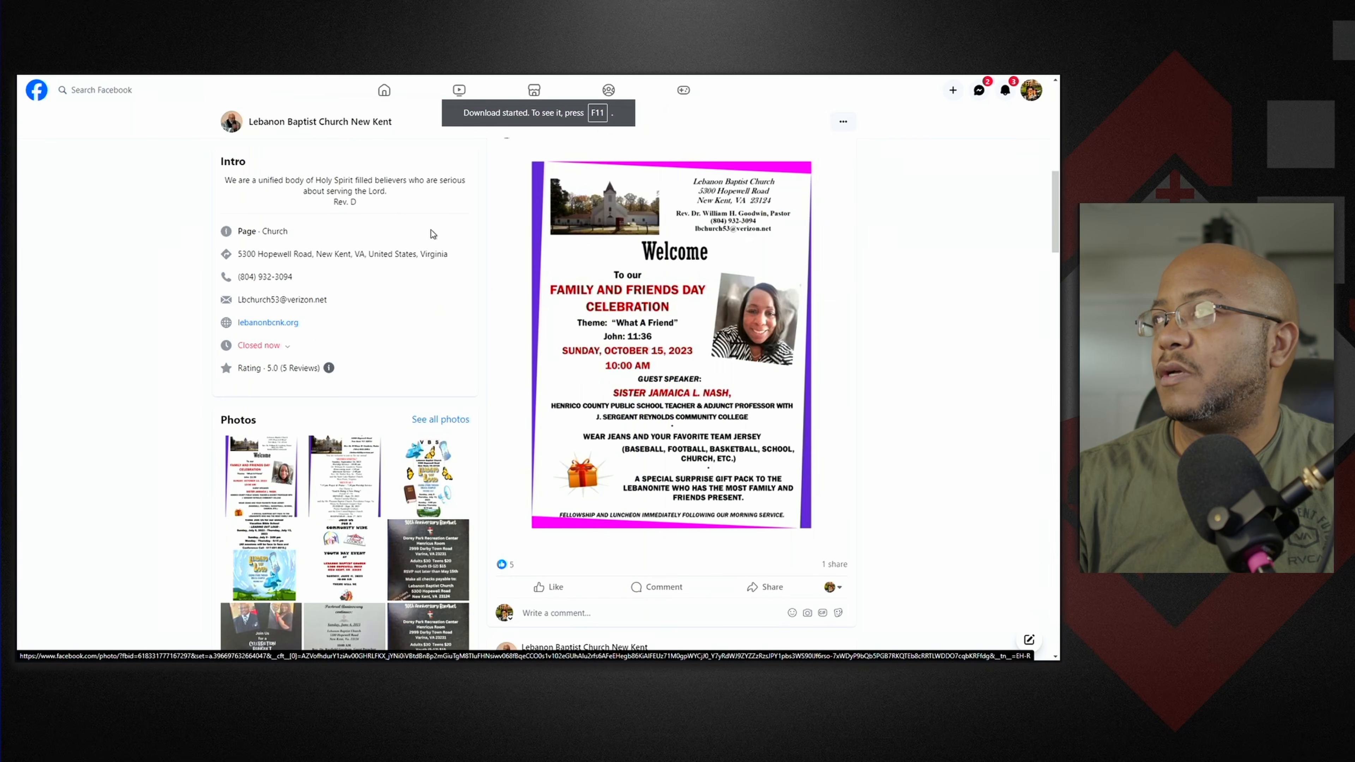
left_click(539, 112)
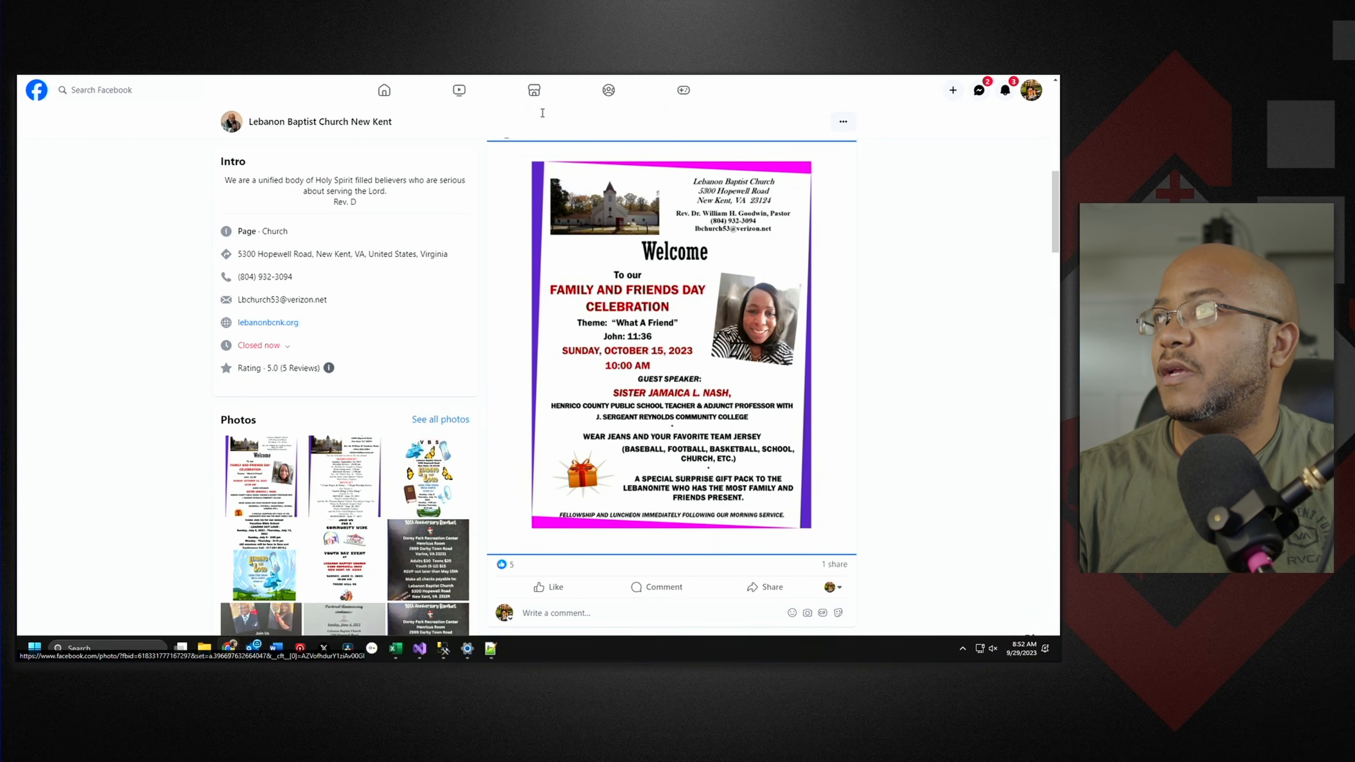
left_click(30, 107)
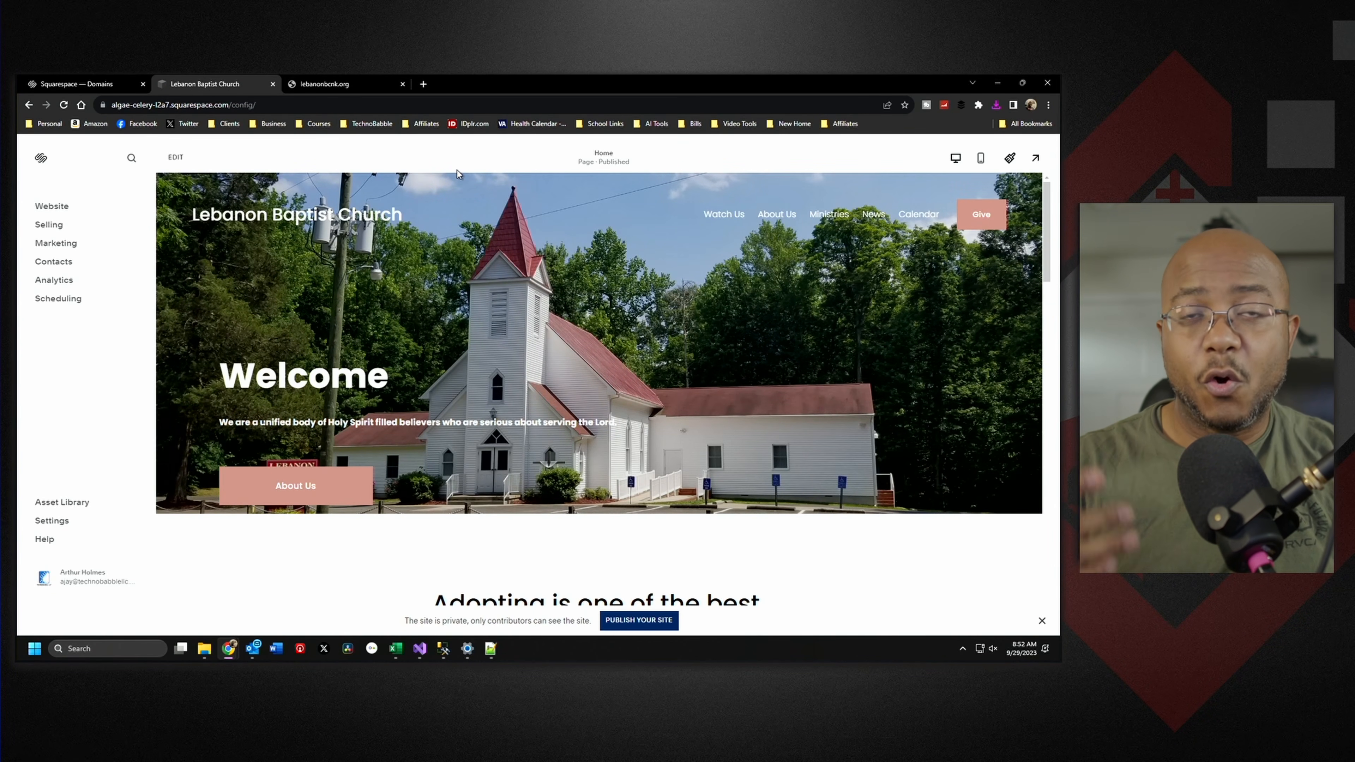
Delete the Roger's, Philippe's, Pepper's, Hank's and Michael's Story posts from the News blog.
key("F11")
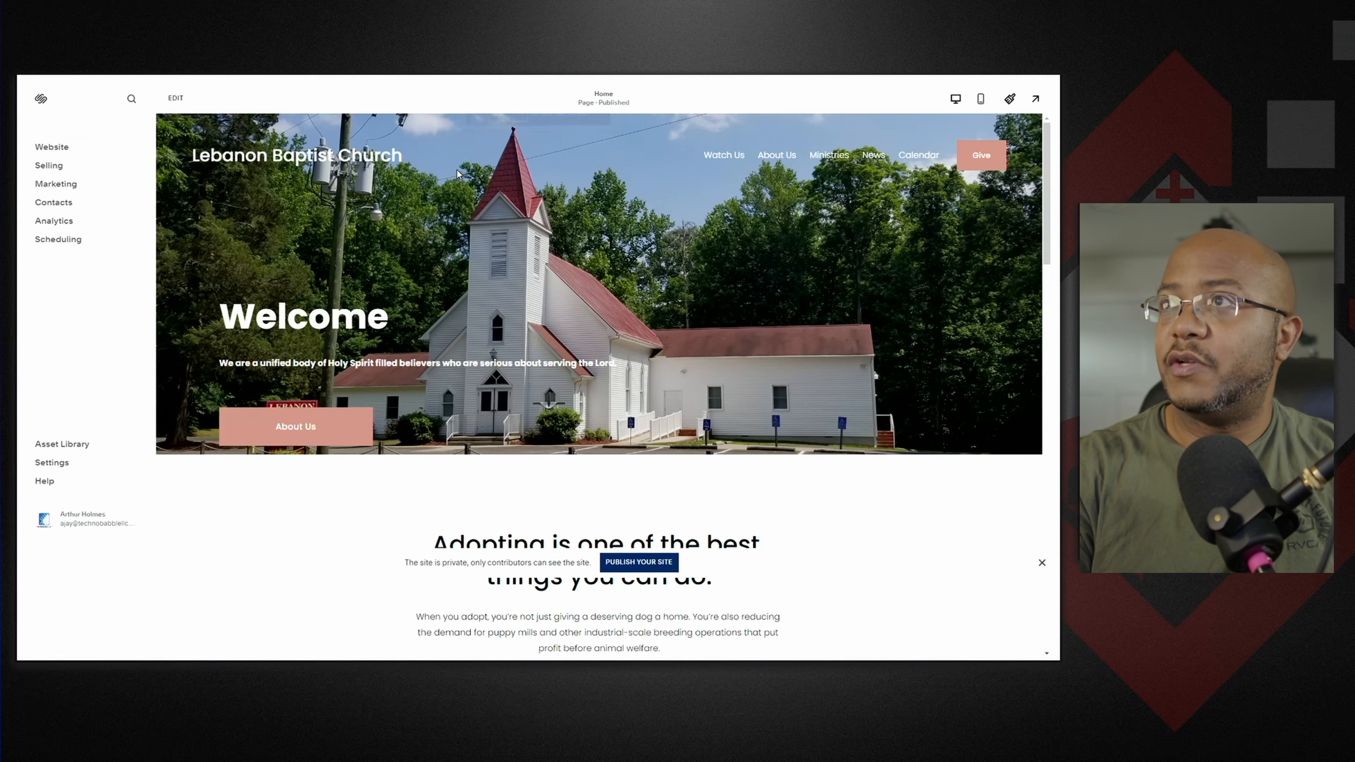
left_click(69, 149)
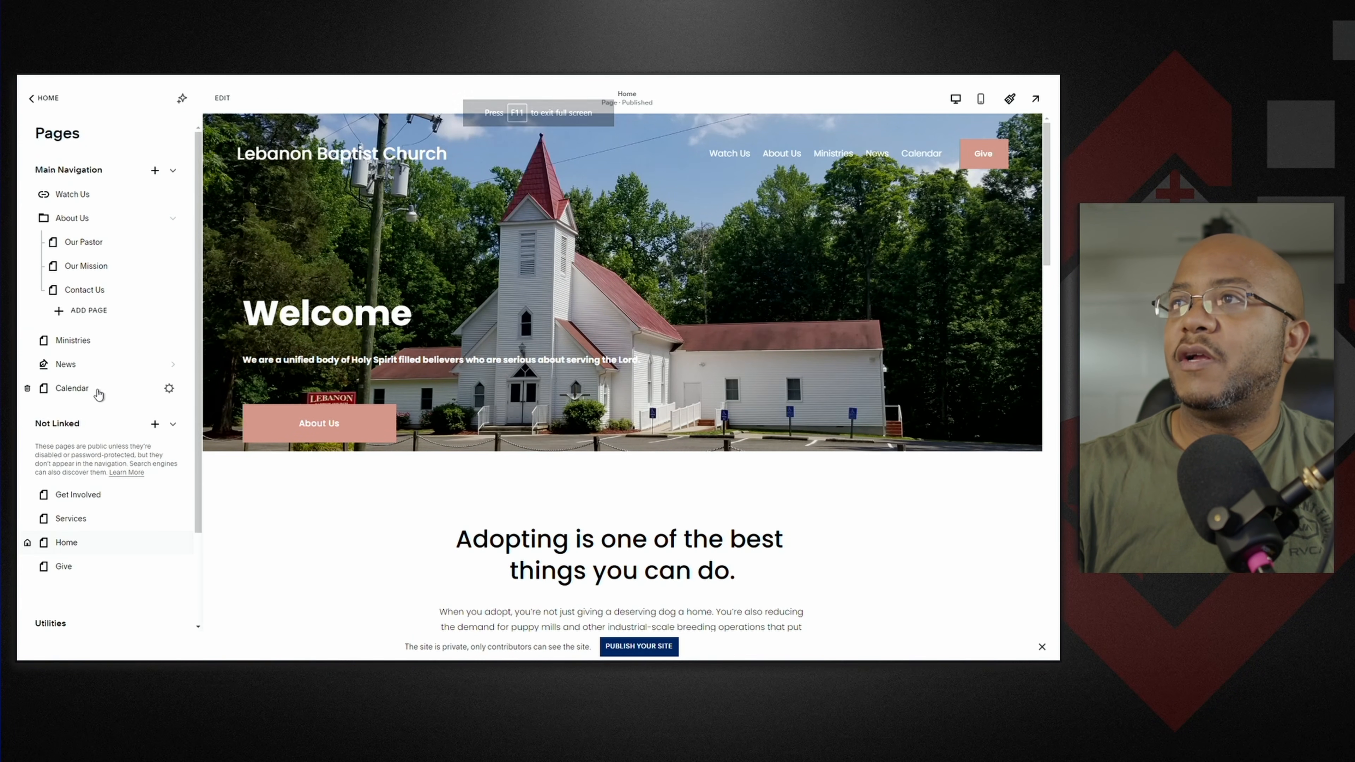
left_click(66, 365)
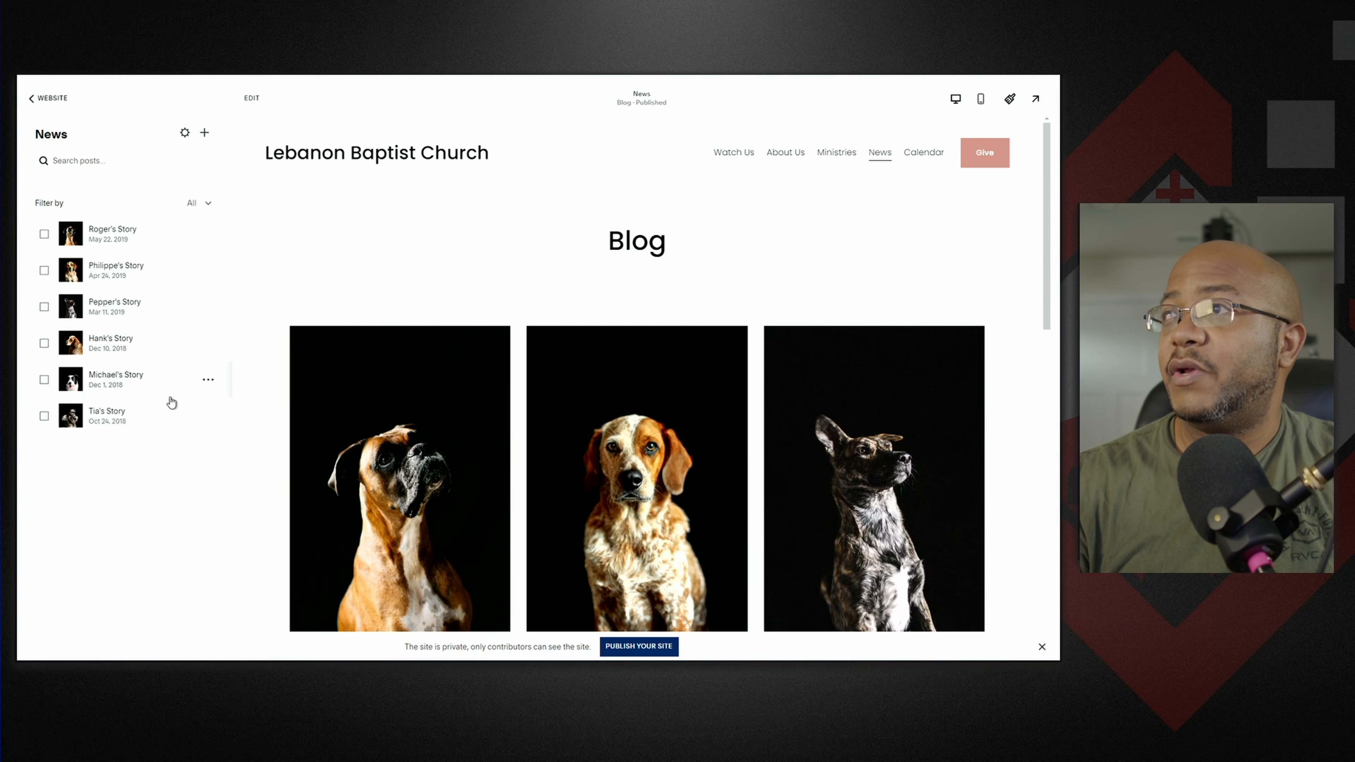
left_click(43, 235)
left_click(44, 270)
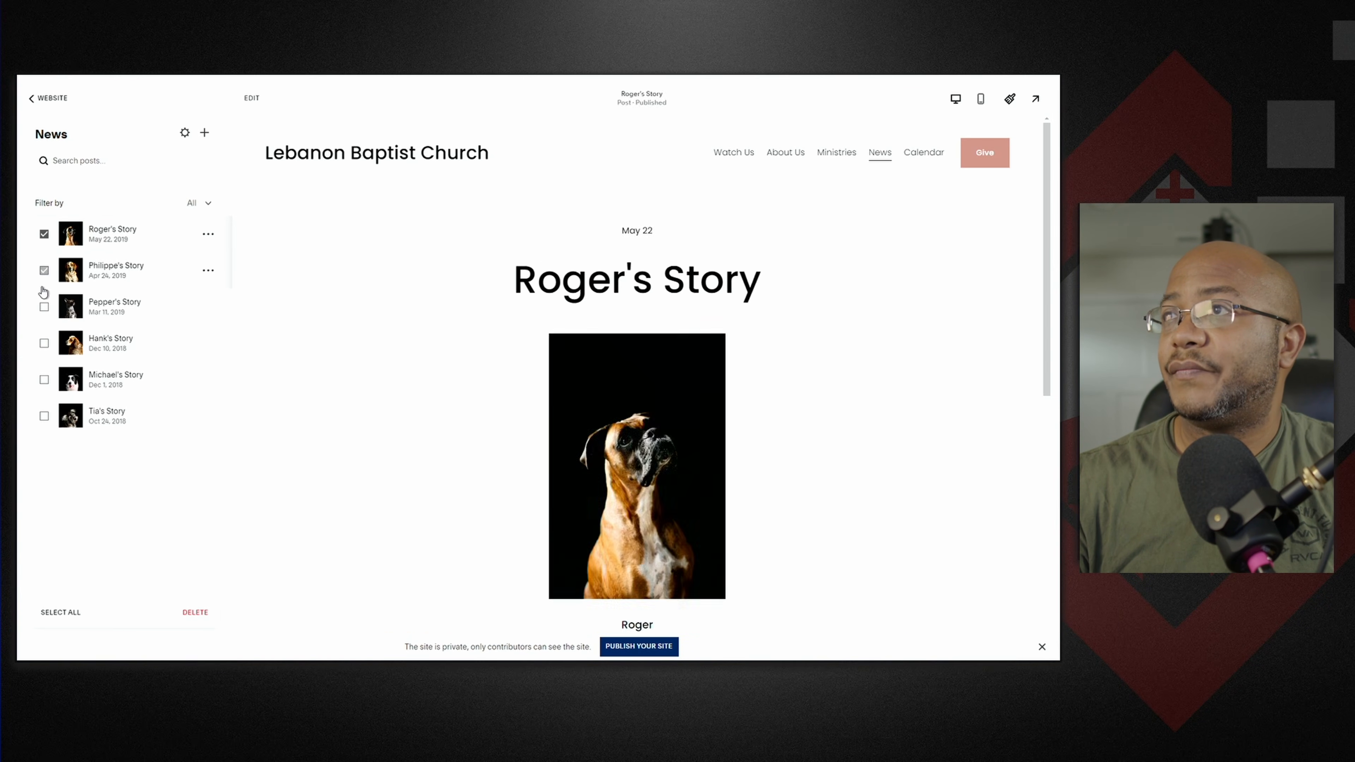
left_click(44, 307)
left_click(43, 344)
left_click(43, 379)
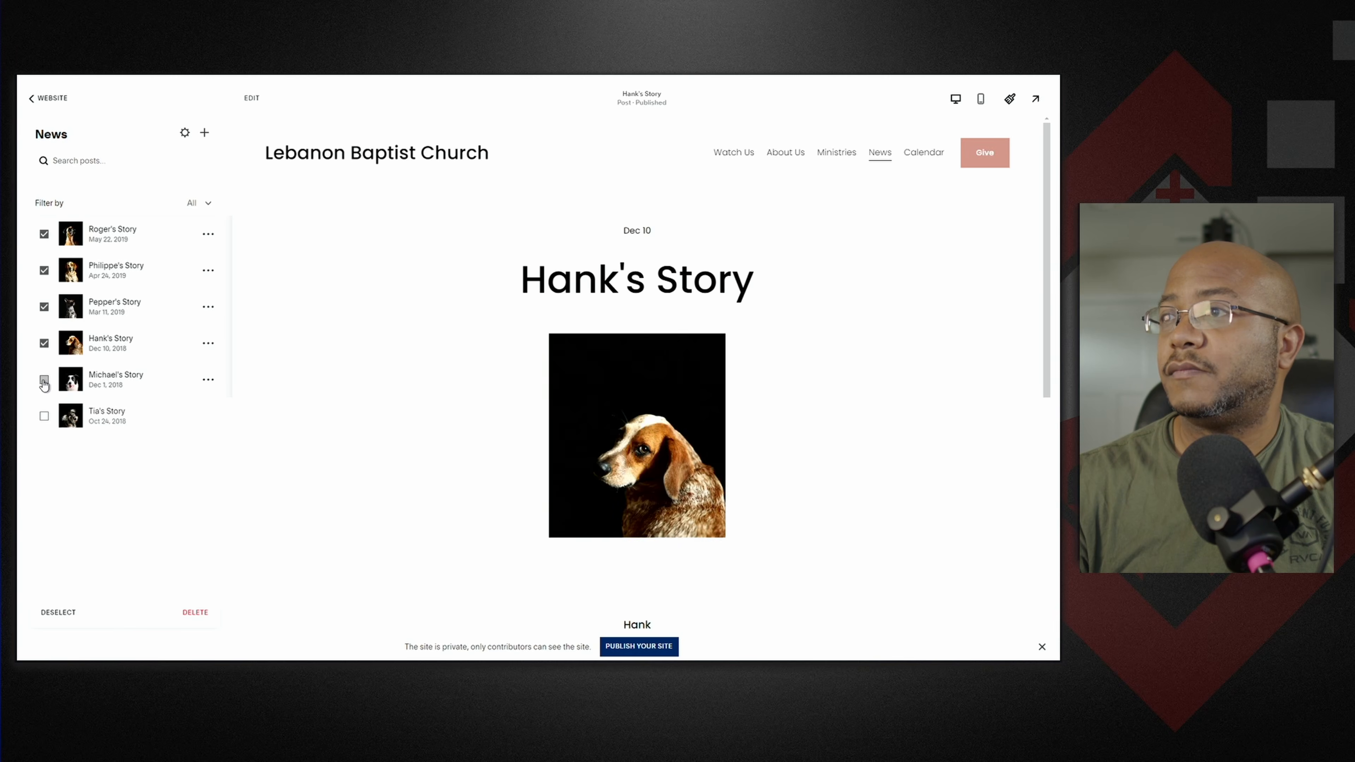
left_click(193, 613)
left_click(600, 394)
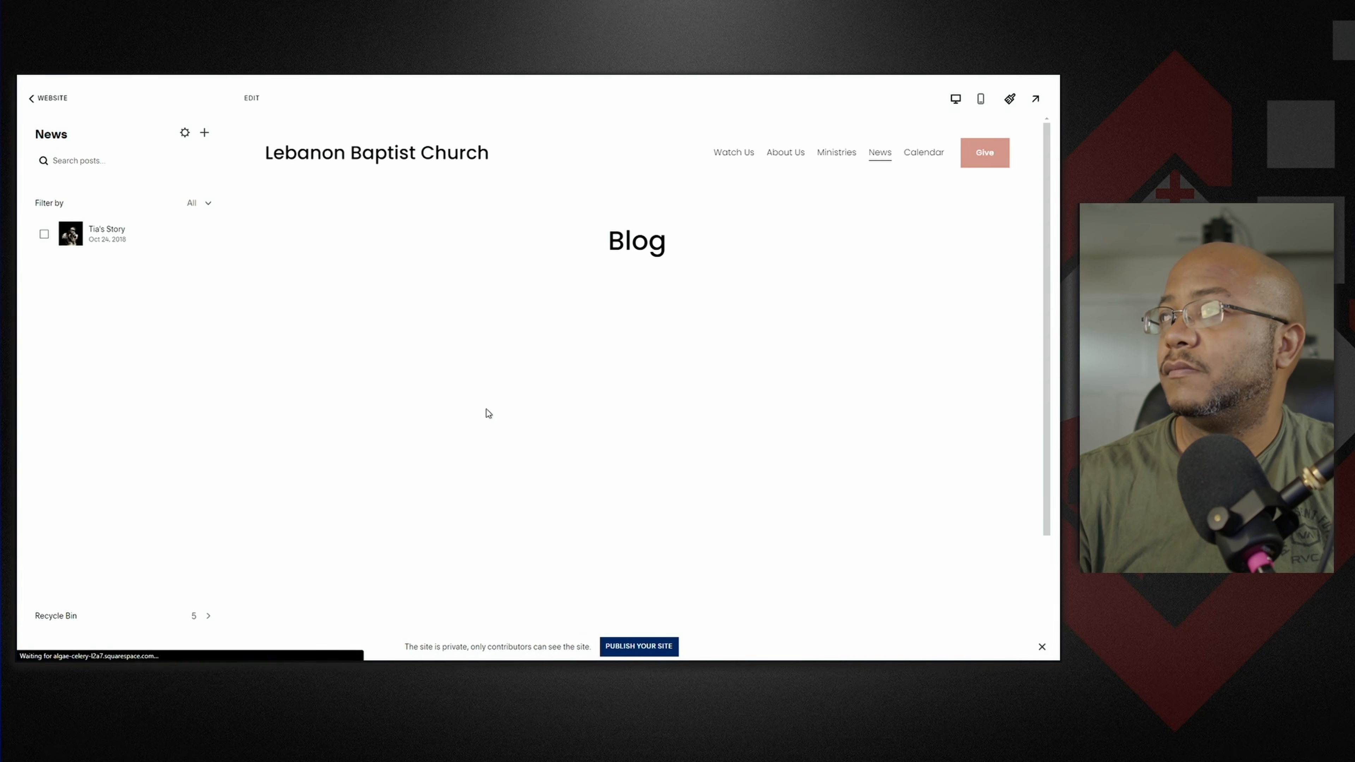
Change the News page heading from 'Blog' to 'Church News', save, and exit editing.
scroll(480, 454, "down", 4)
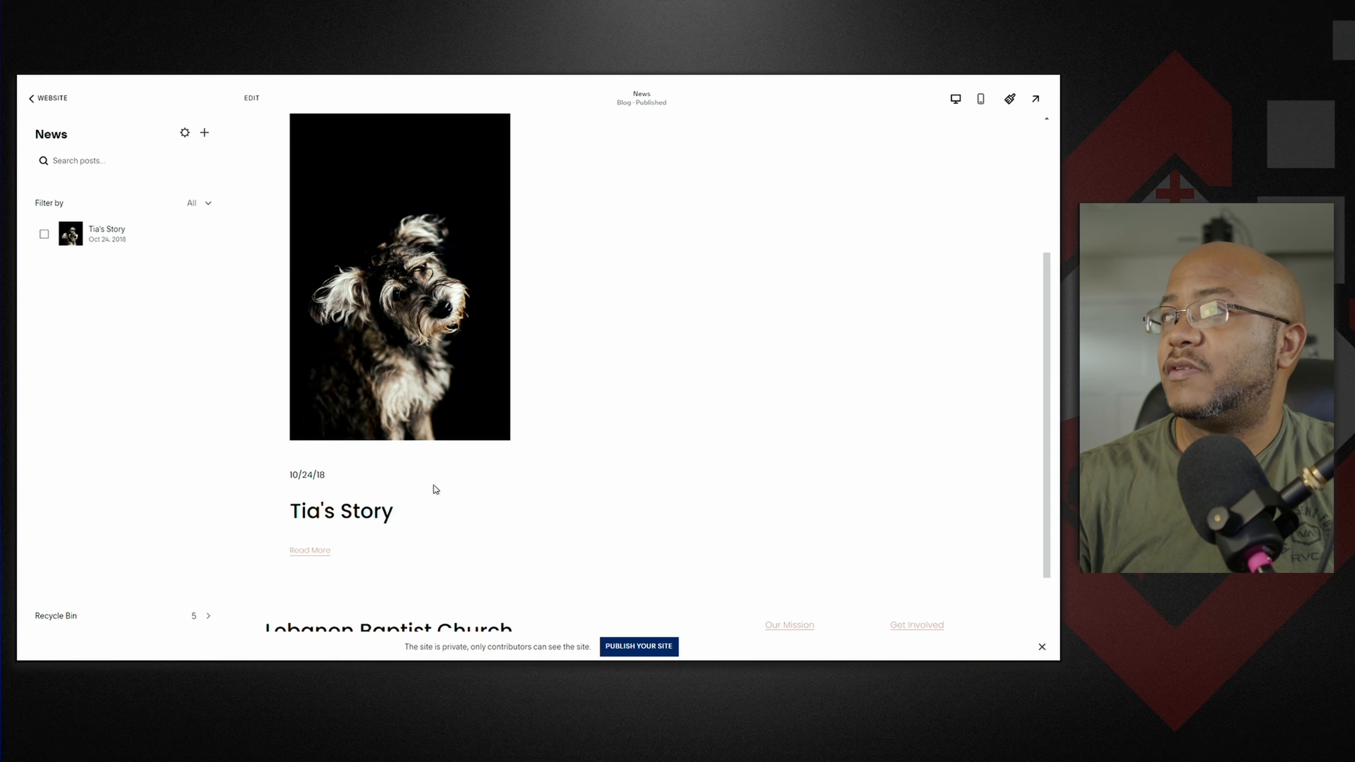
scroll(435, 488, "up", 5)
left_click(251, 97)
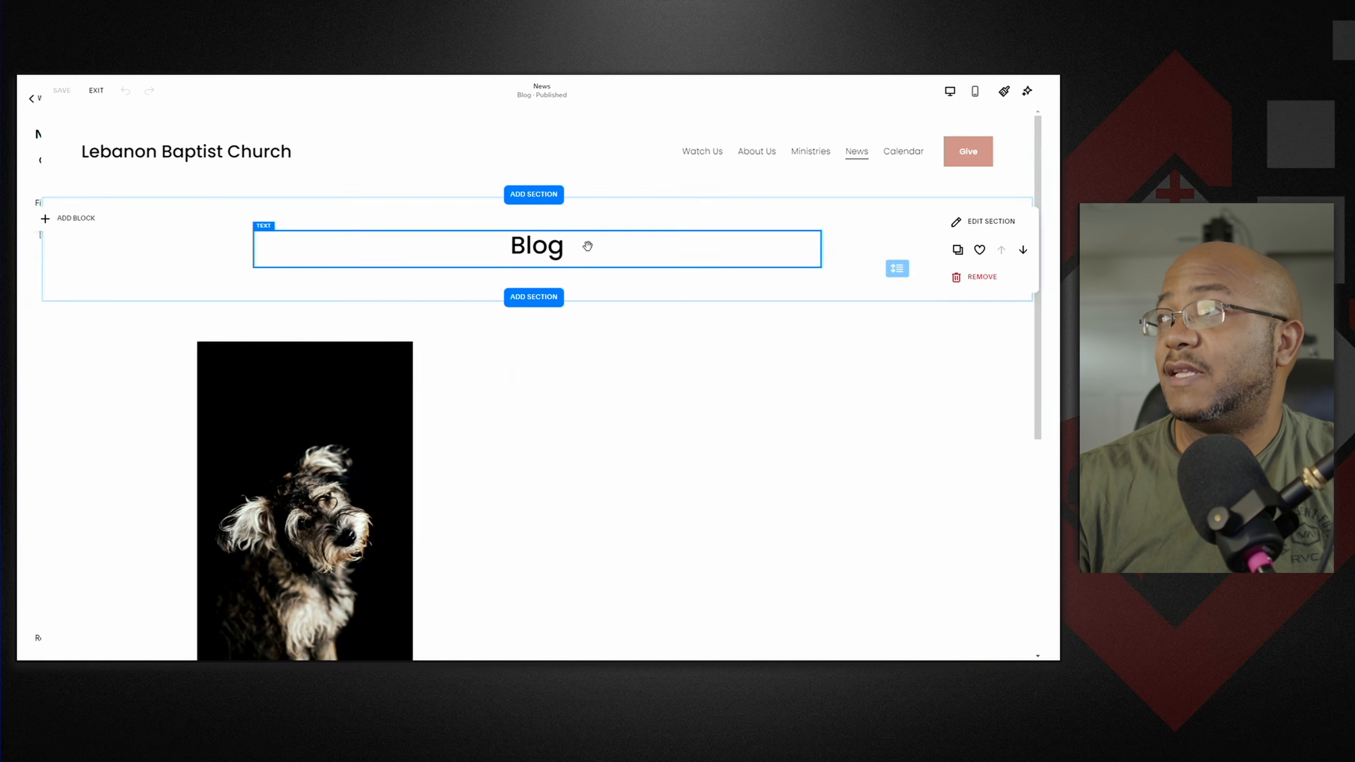
left_click(566, 246)
left_click_drag(566, 246, 499, 249)
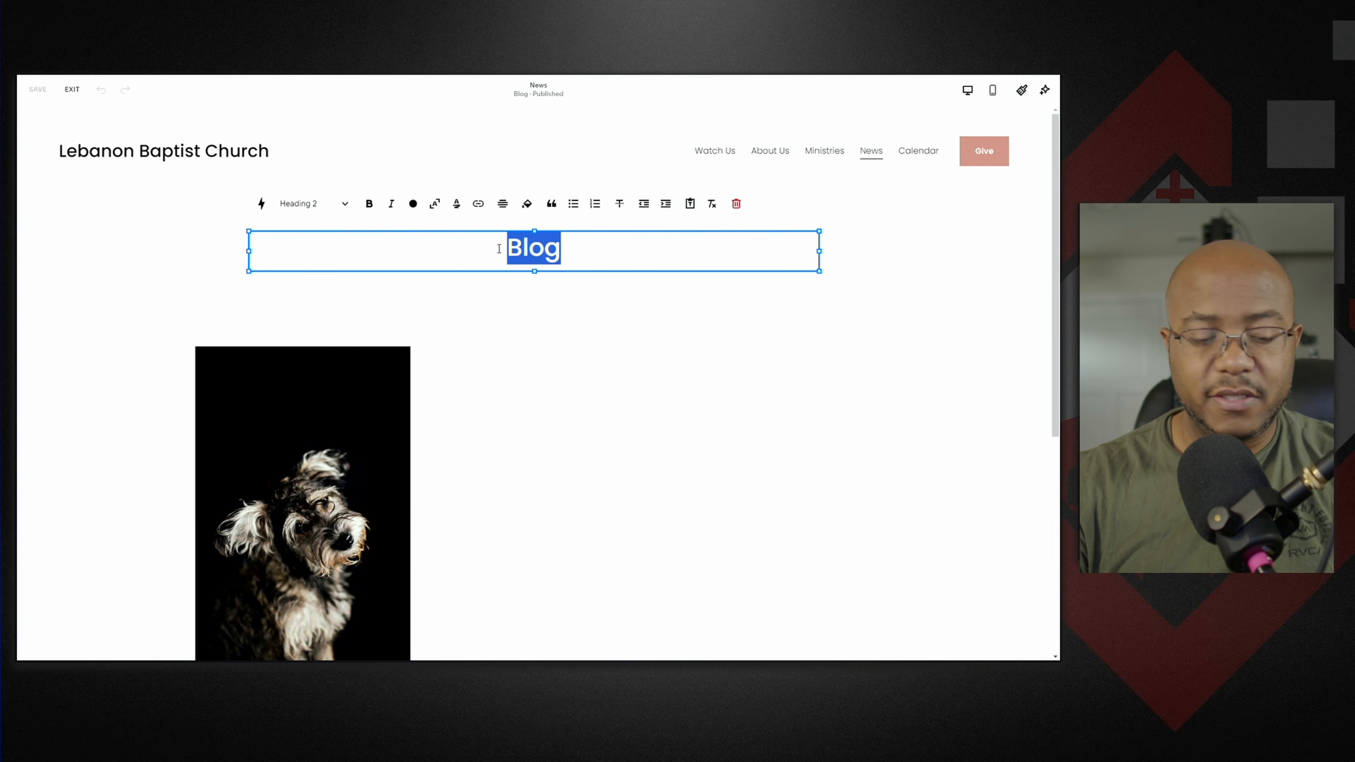
type("Church Ne")
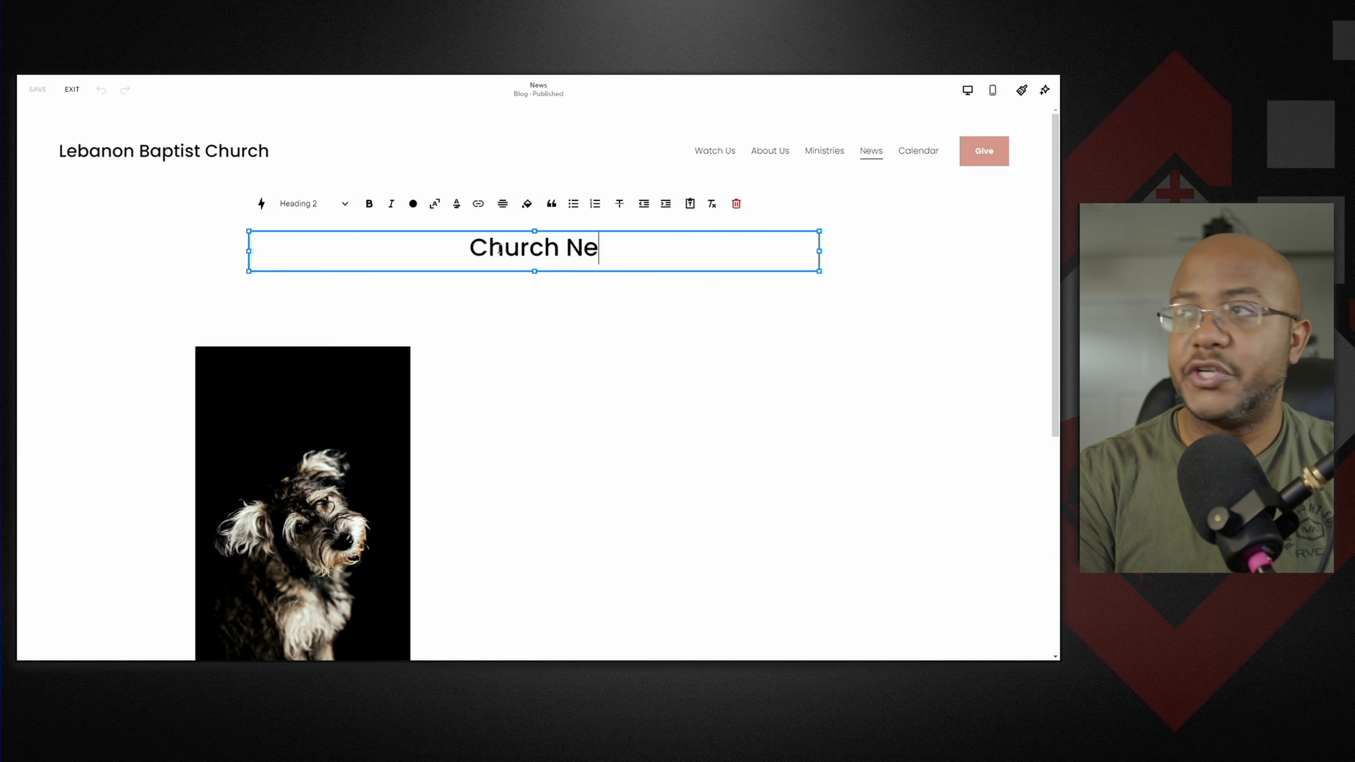
type("ws")
left_click(38, 90)
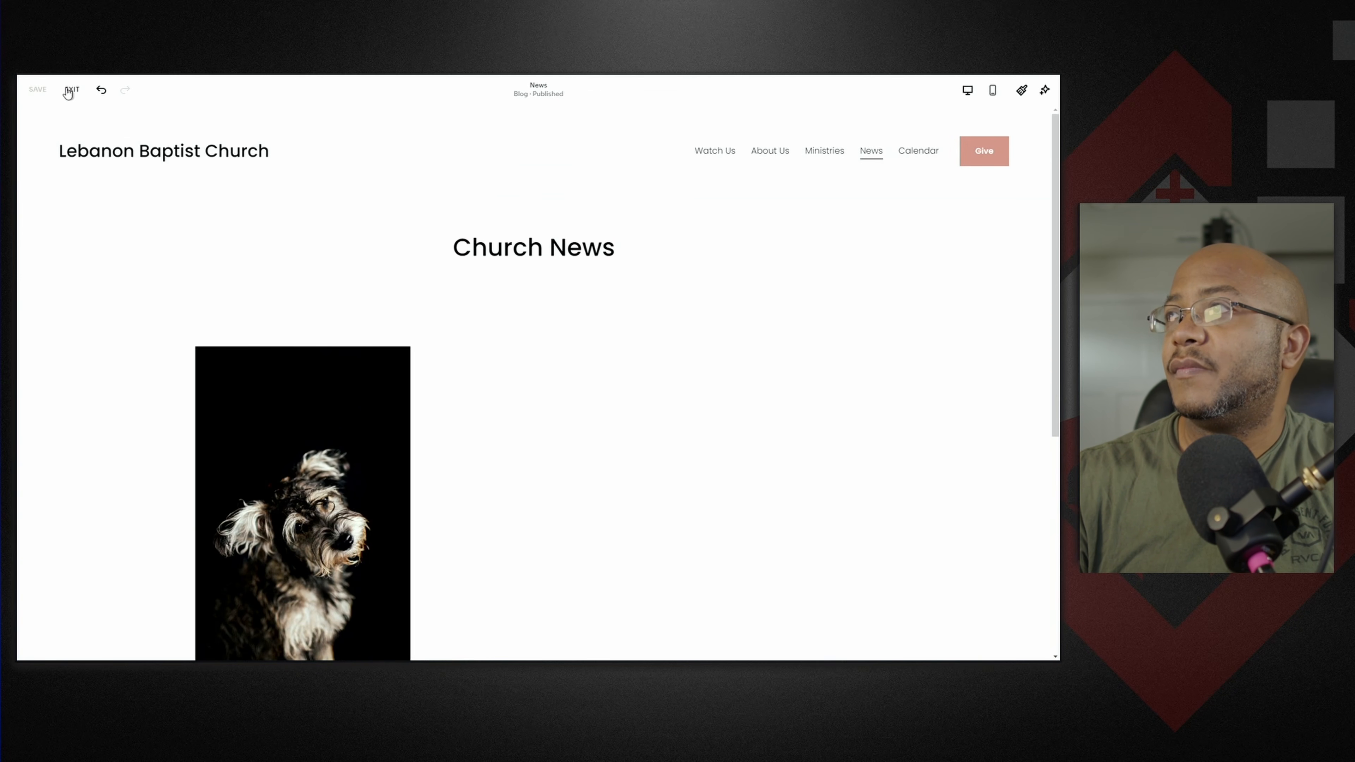
left_click(68, 91)
Set Tia's Story post status to Draft in its Blog Post Settings and save.
mouse_move(160, 241)
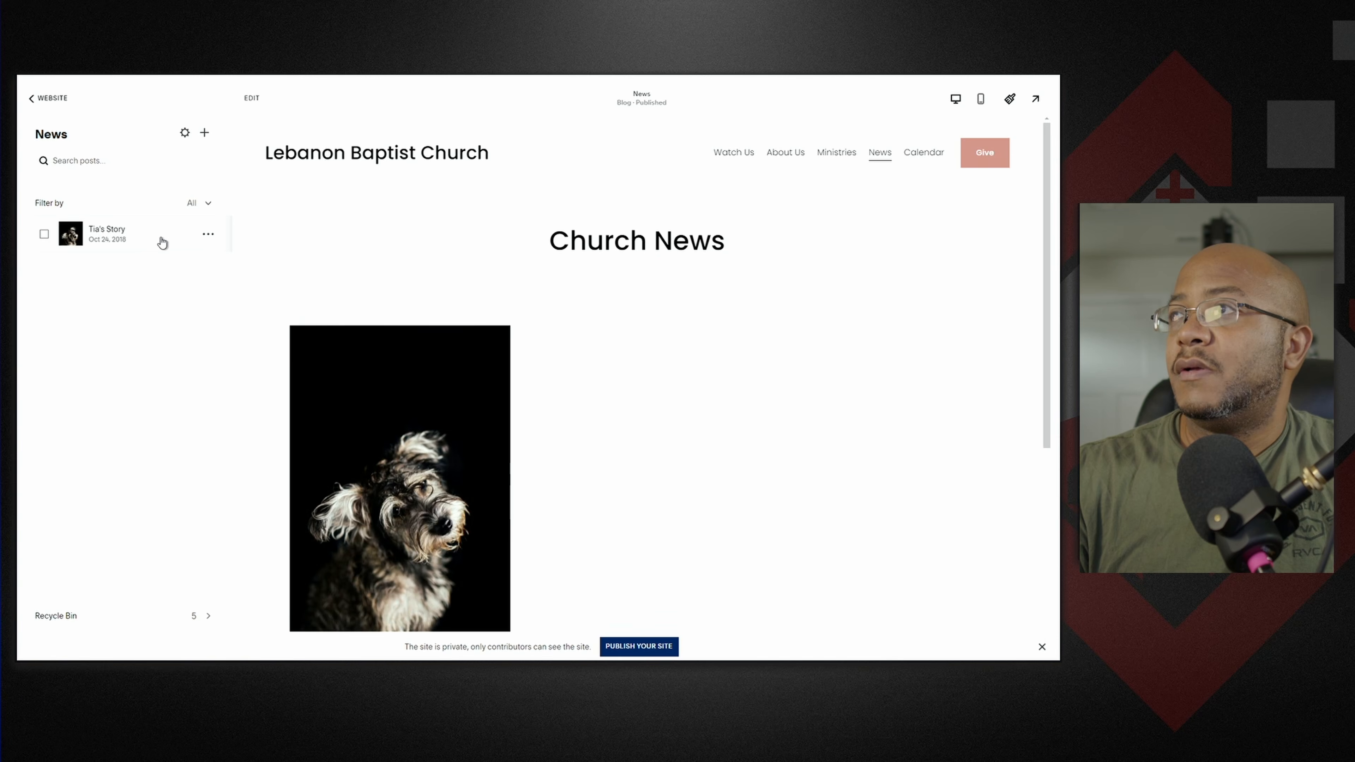
left_click(208, 238)
left_click(218, 256)
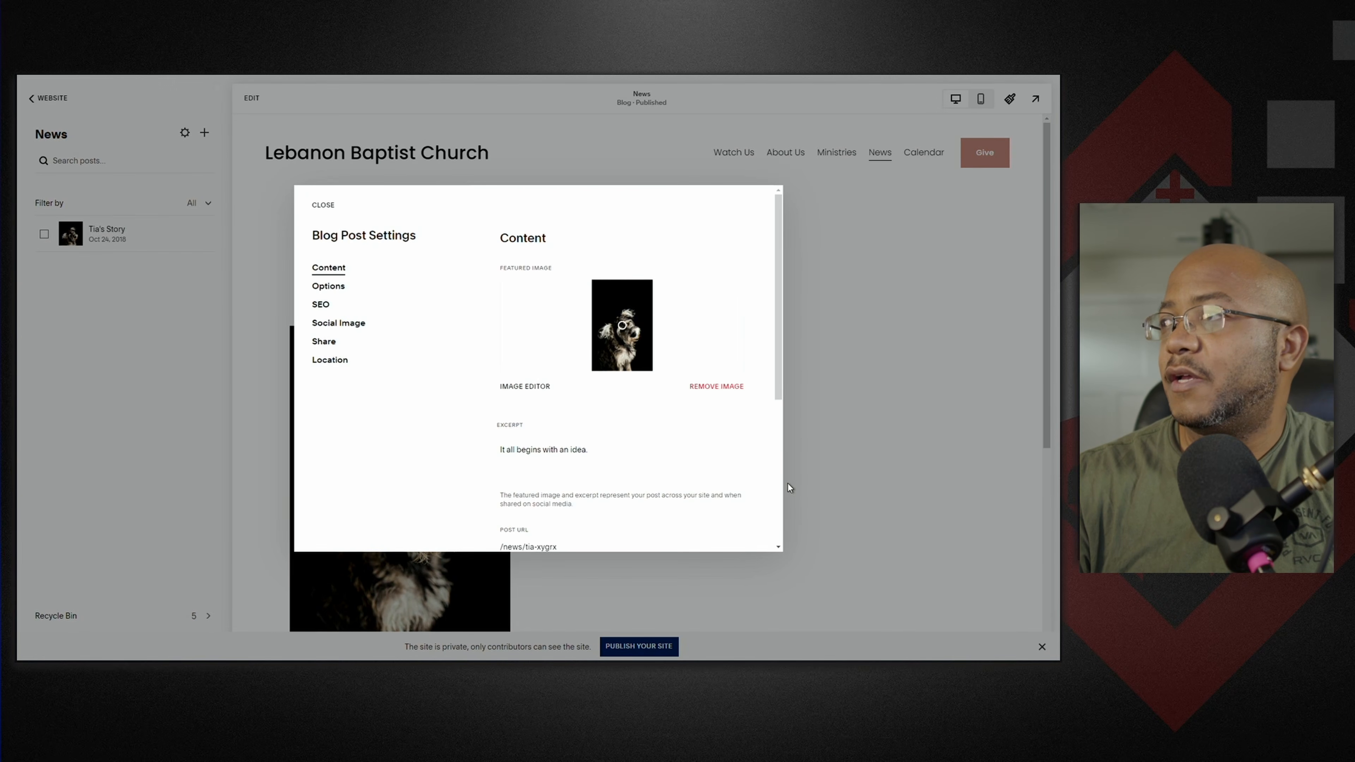
scroll(678, 436, "down", 5)
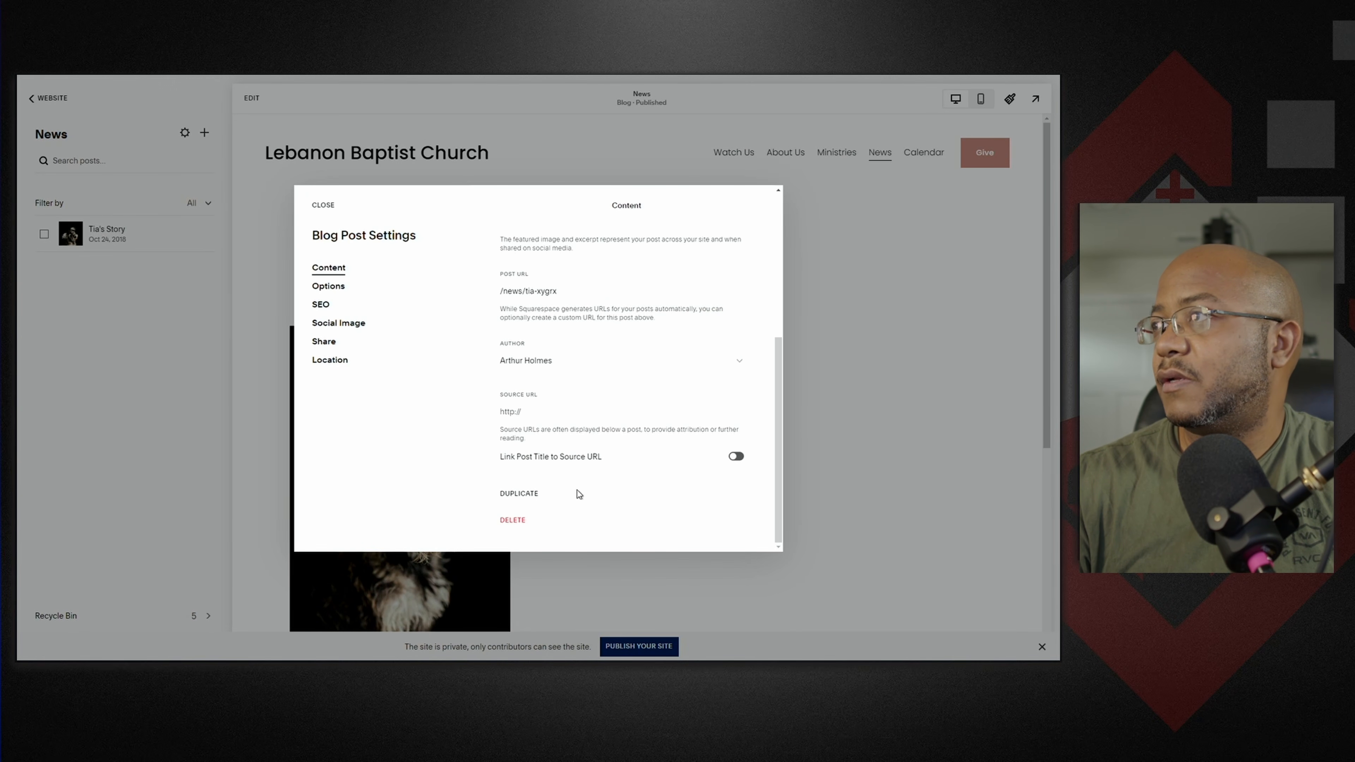
scroll(673, 501, "up", 4)
scroll(670, 488, "up", 1)
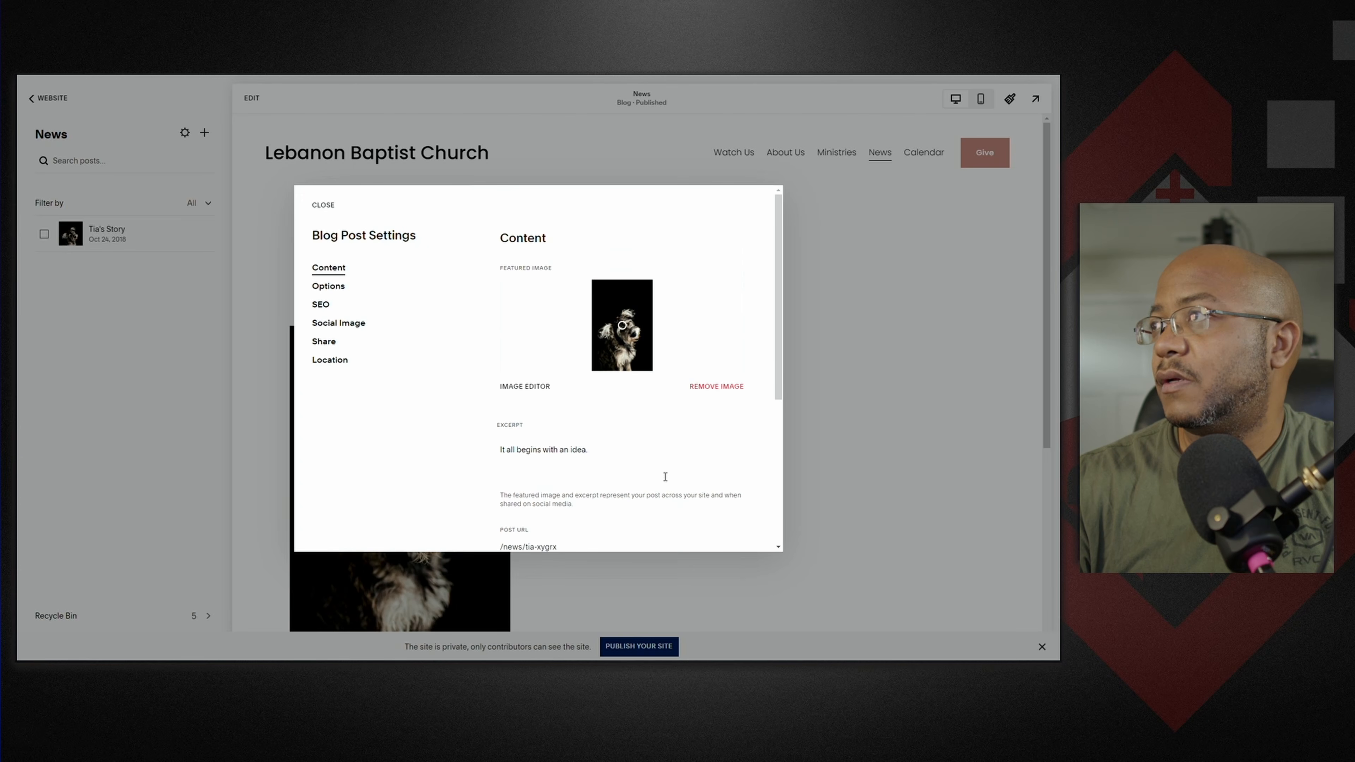
left_click(352, 288)
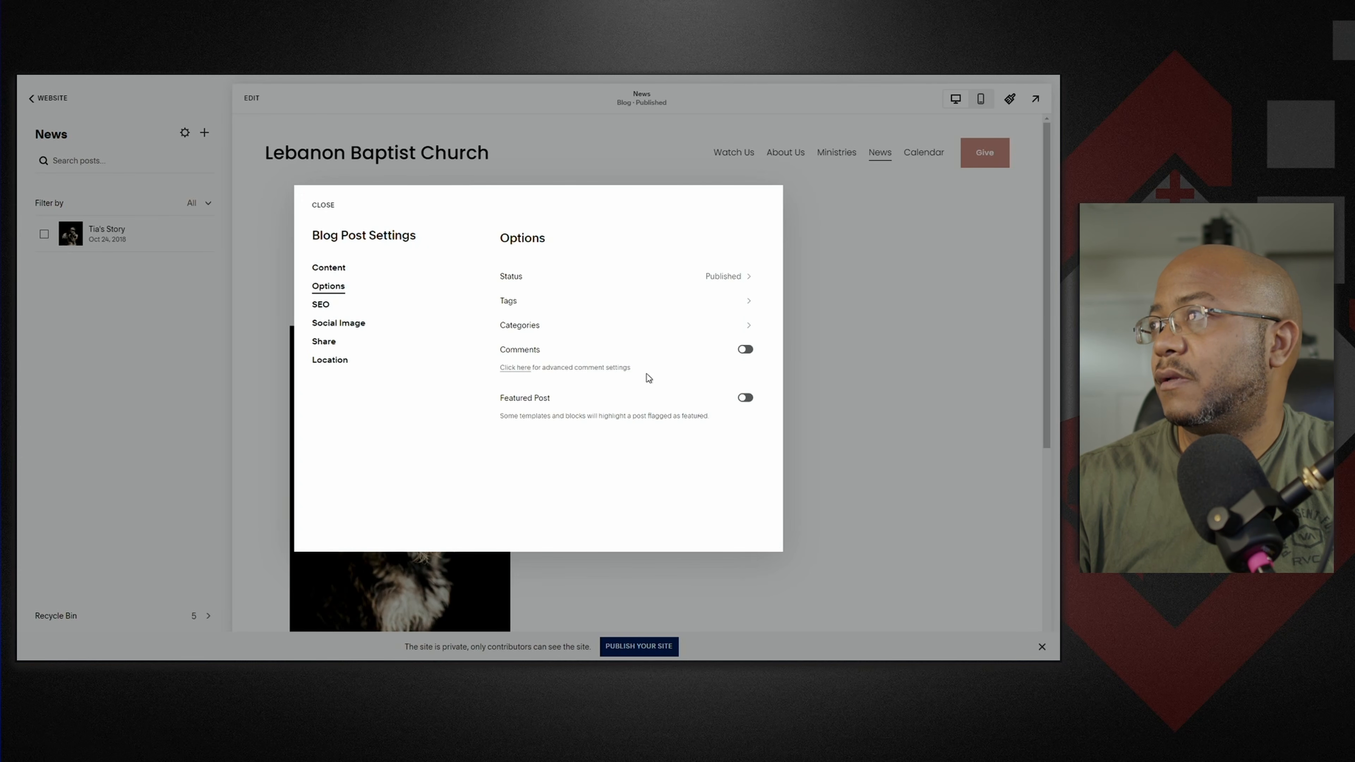
left_click(713, 278)
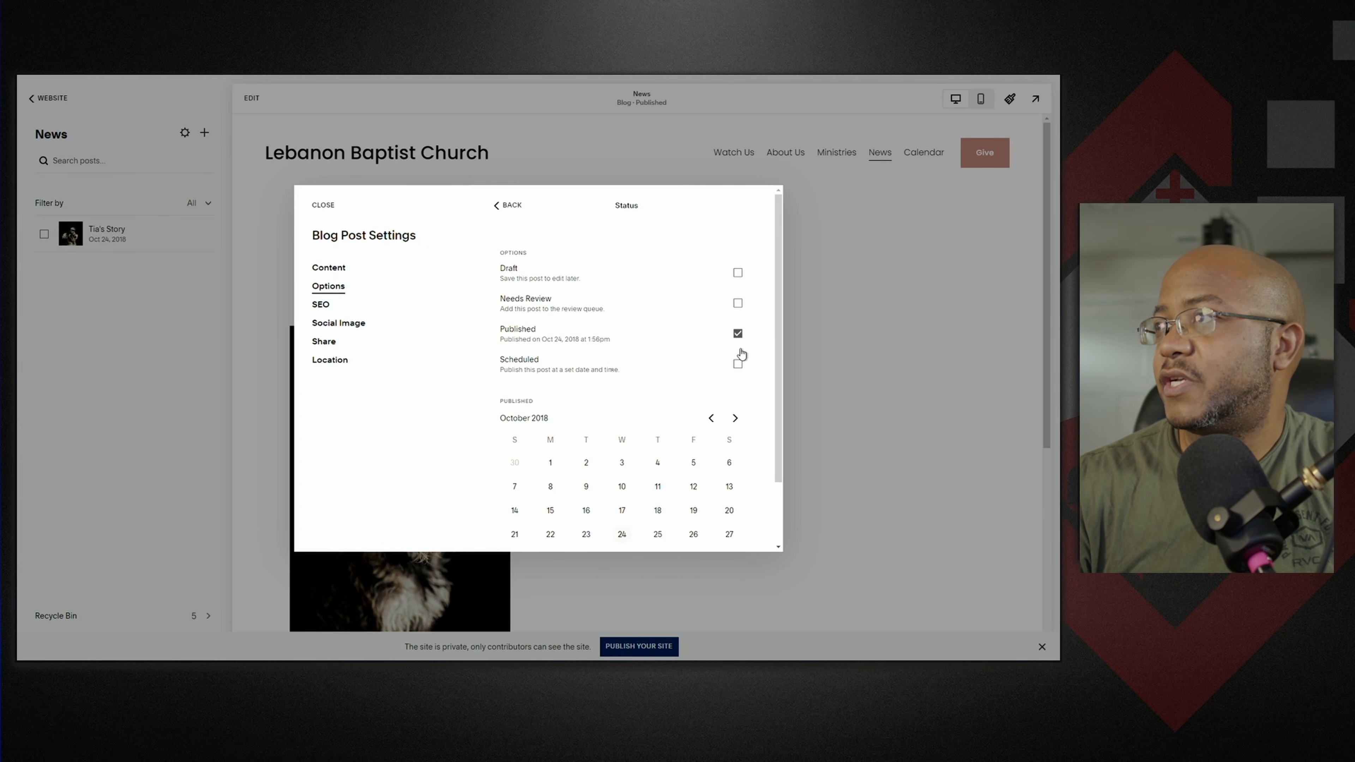
left_click(738, 273)
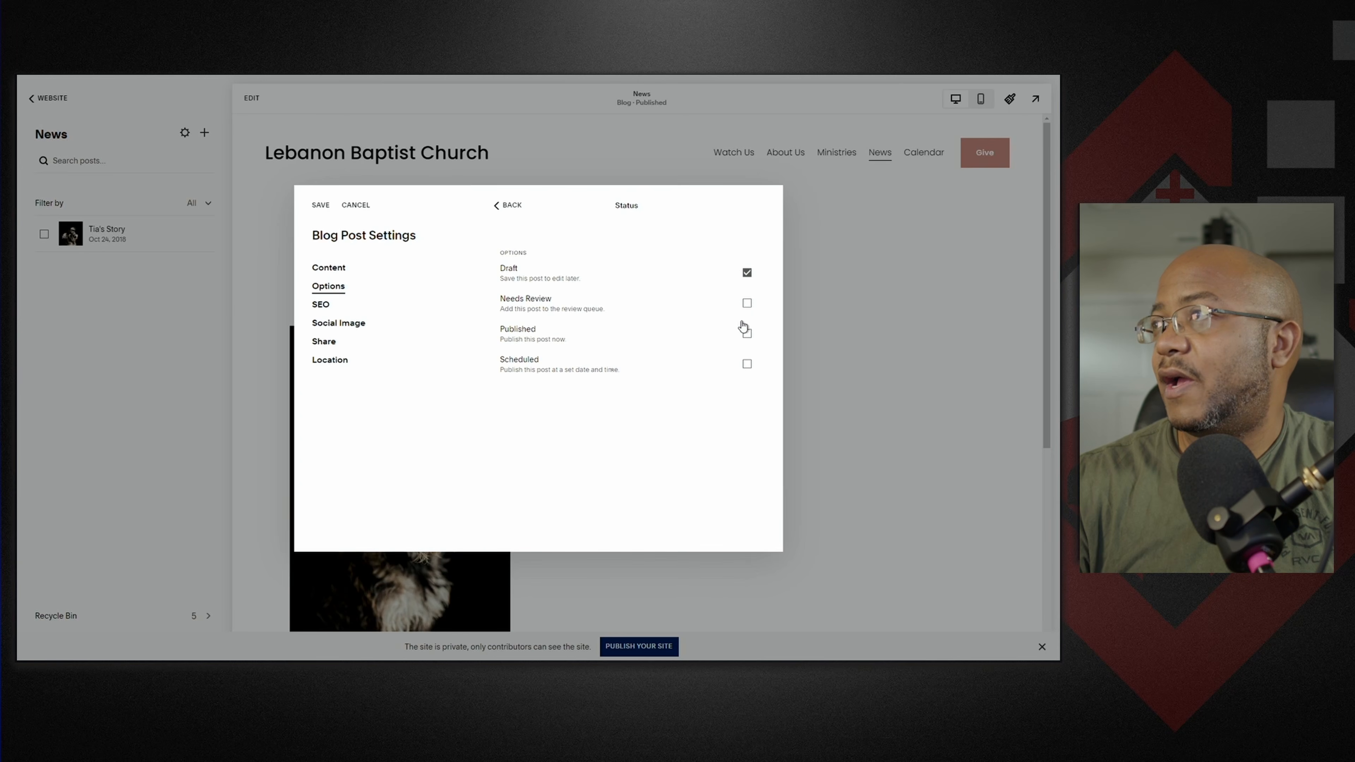
left_click(320, 205)
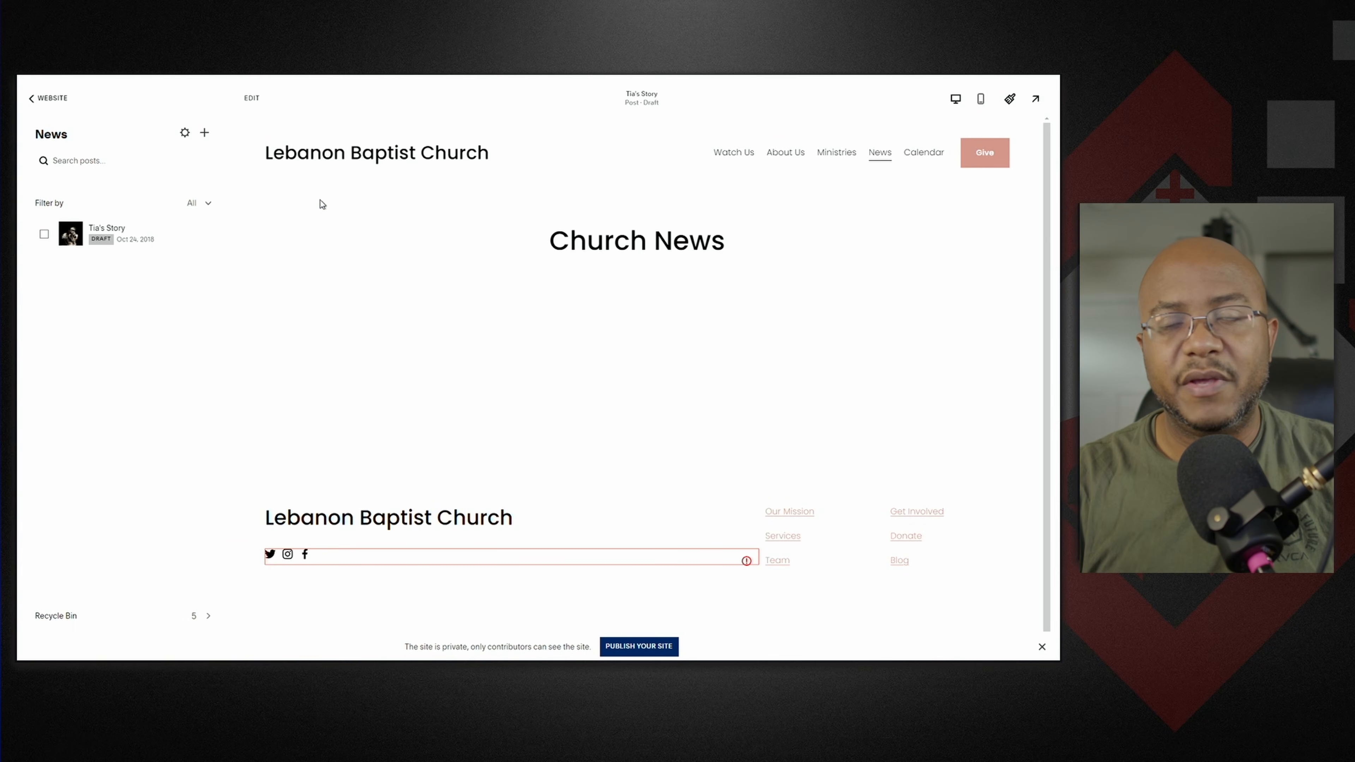
Add a new News blog post and start its title with 'Fiends and'.
left_click(205, 133)
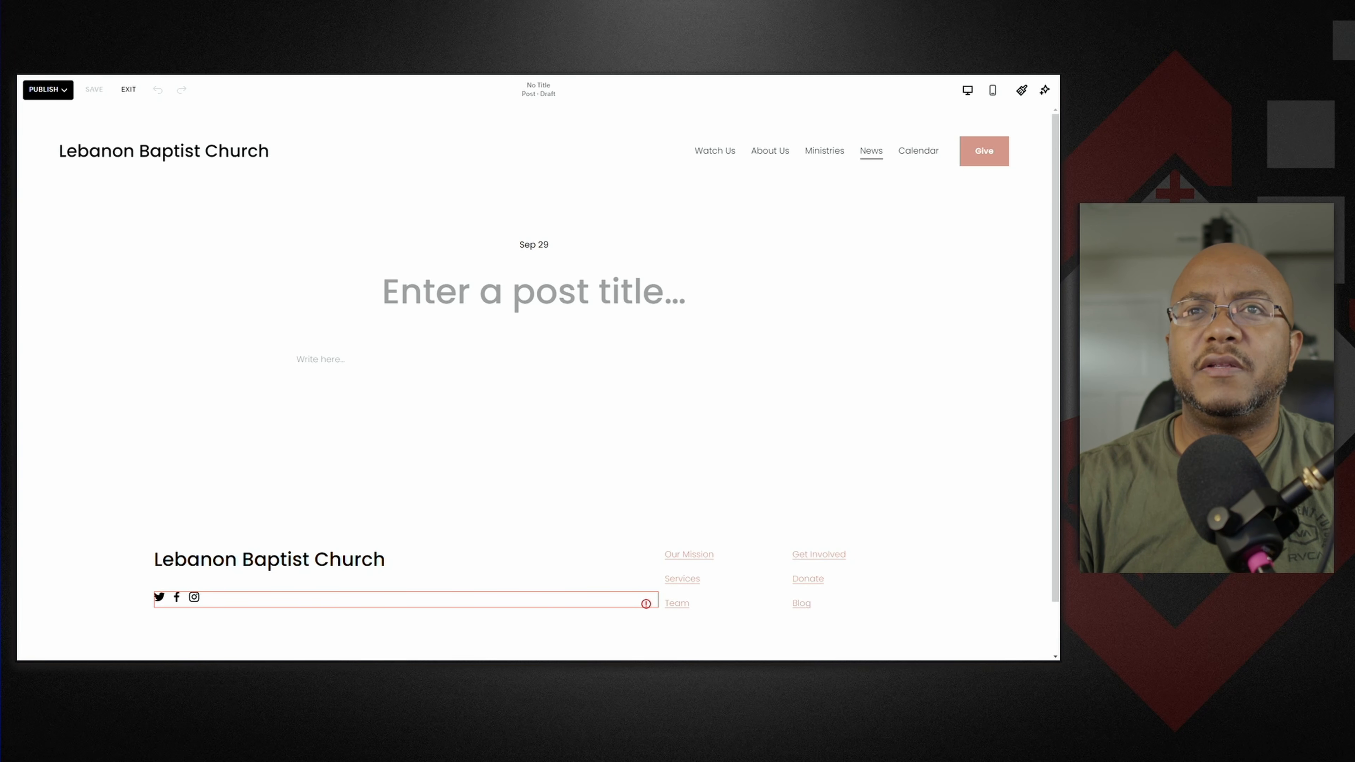
left_click(509, 306)
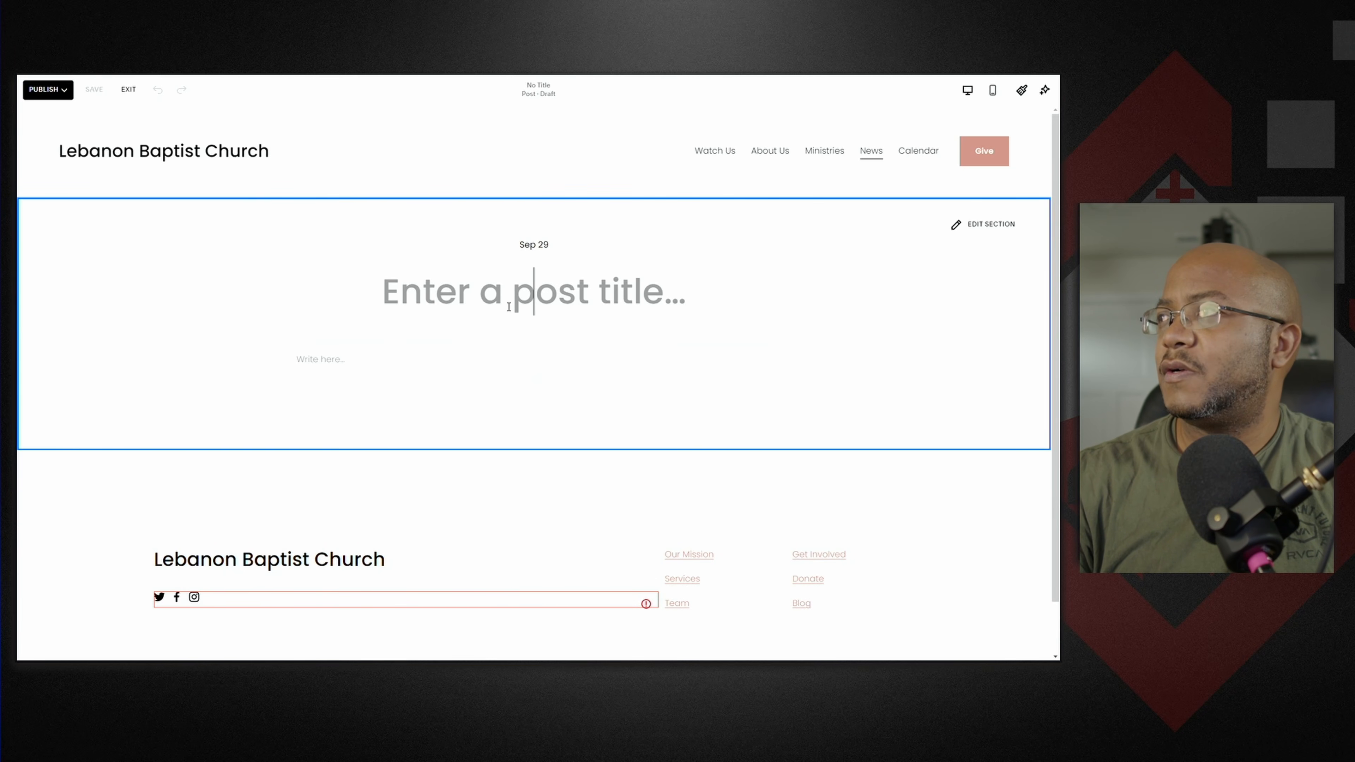
type("Fiends and")
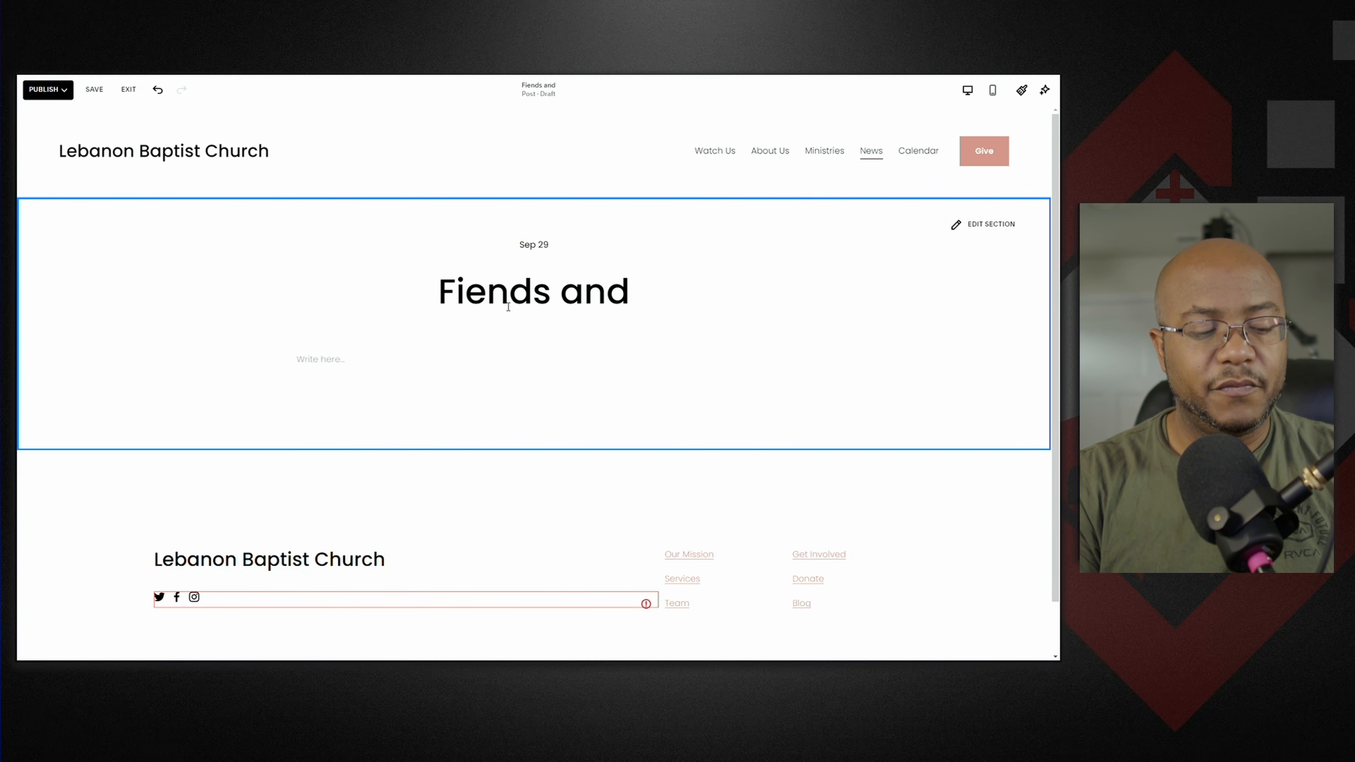
Write the post's body text and format it as a centered Heading 1.
scroll(508, 307, "down", 1)
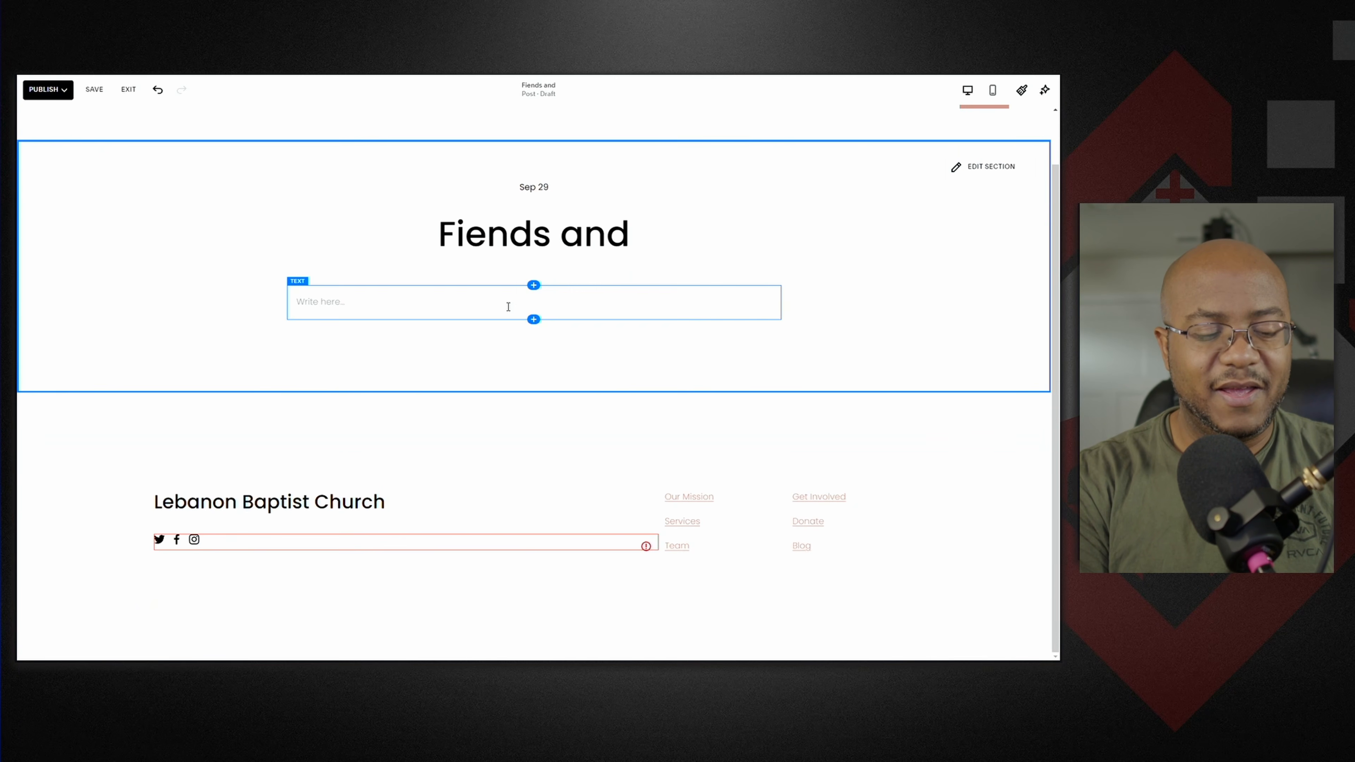
left_click(508, 307)
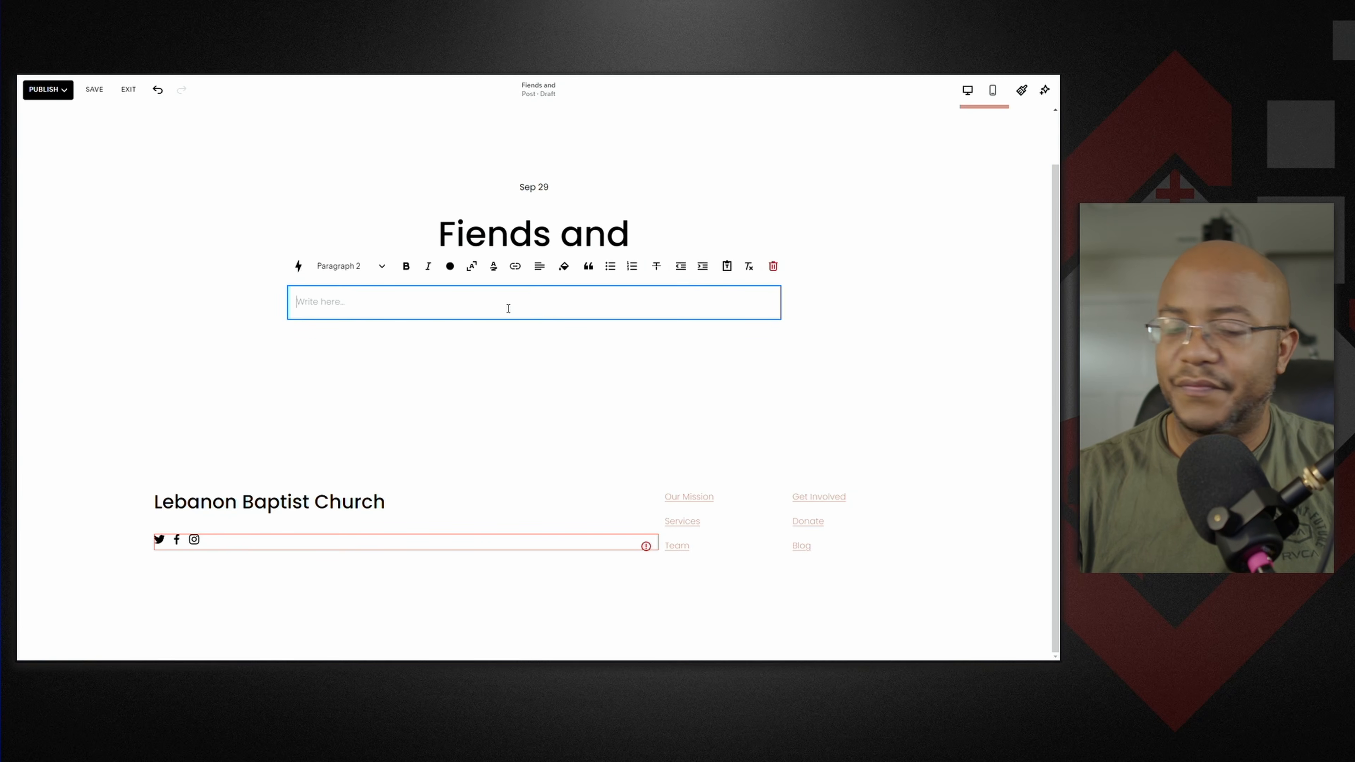
type("Family and Friends Day Ce")
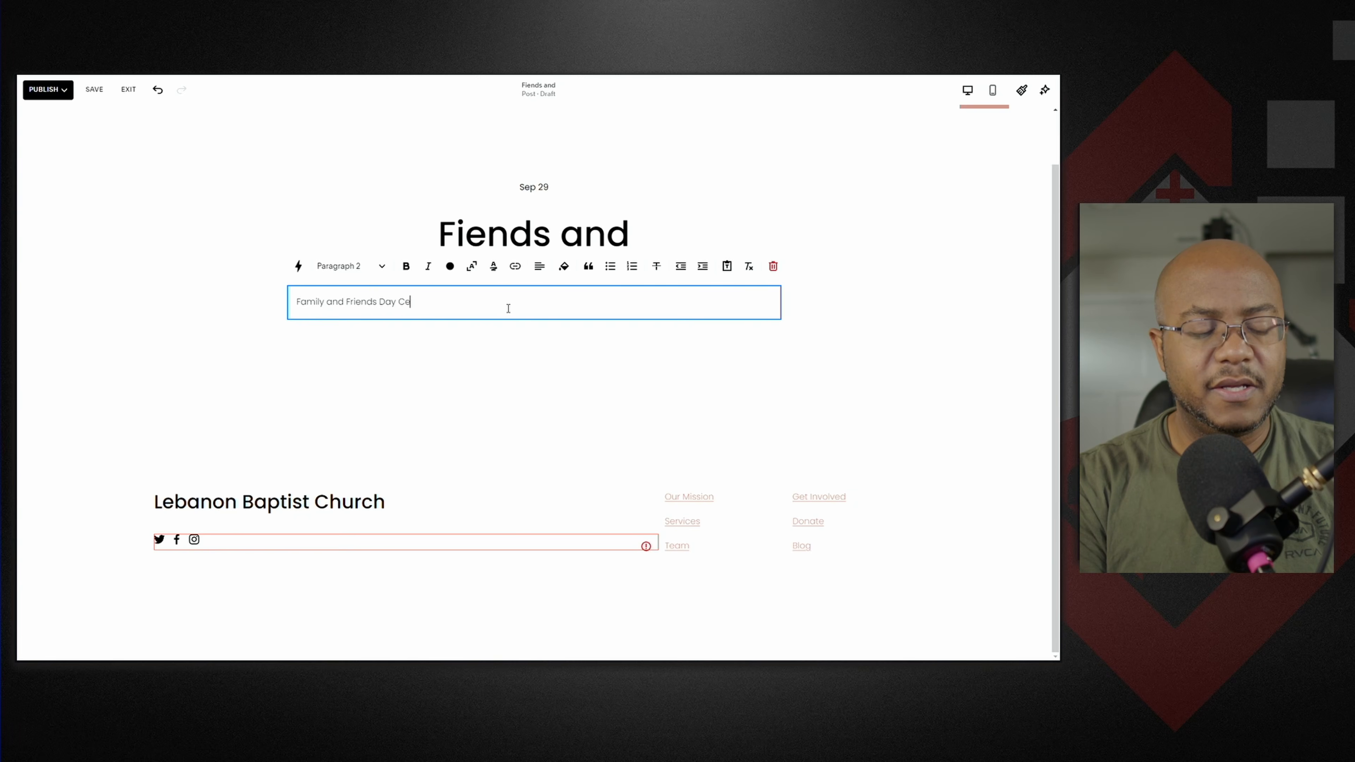
key("ctrl+a")
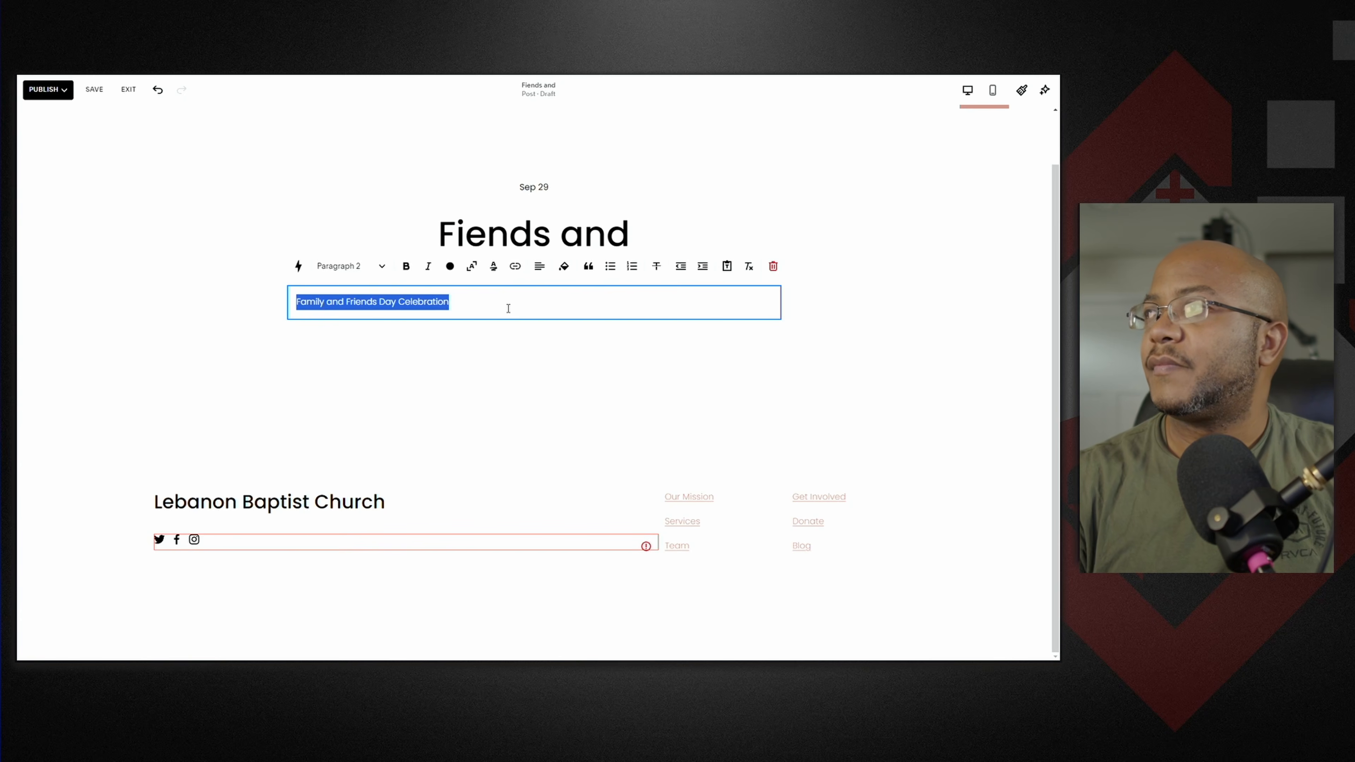
left_click(382, 265)
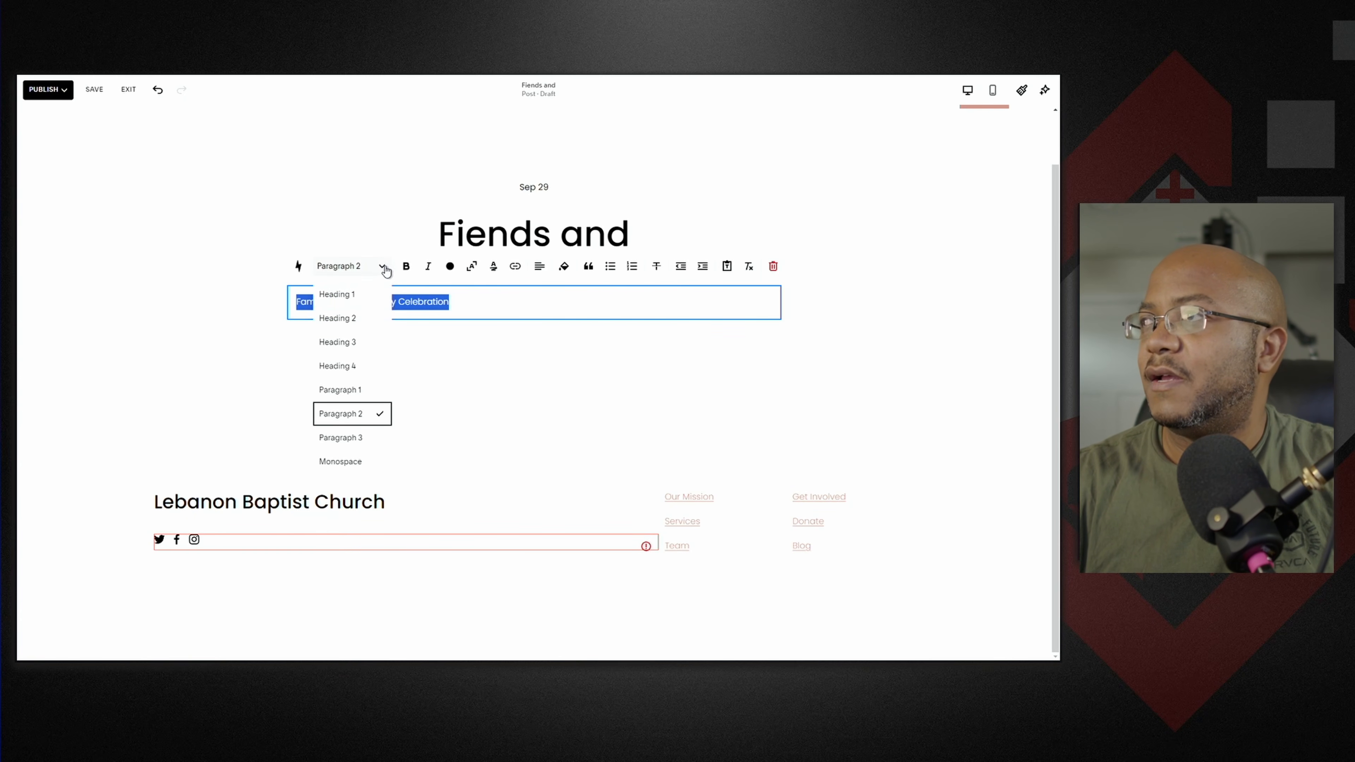
left_click(366, 295)
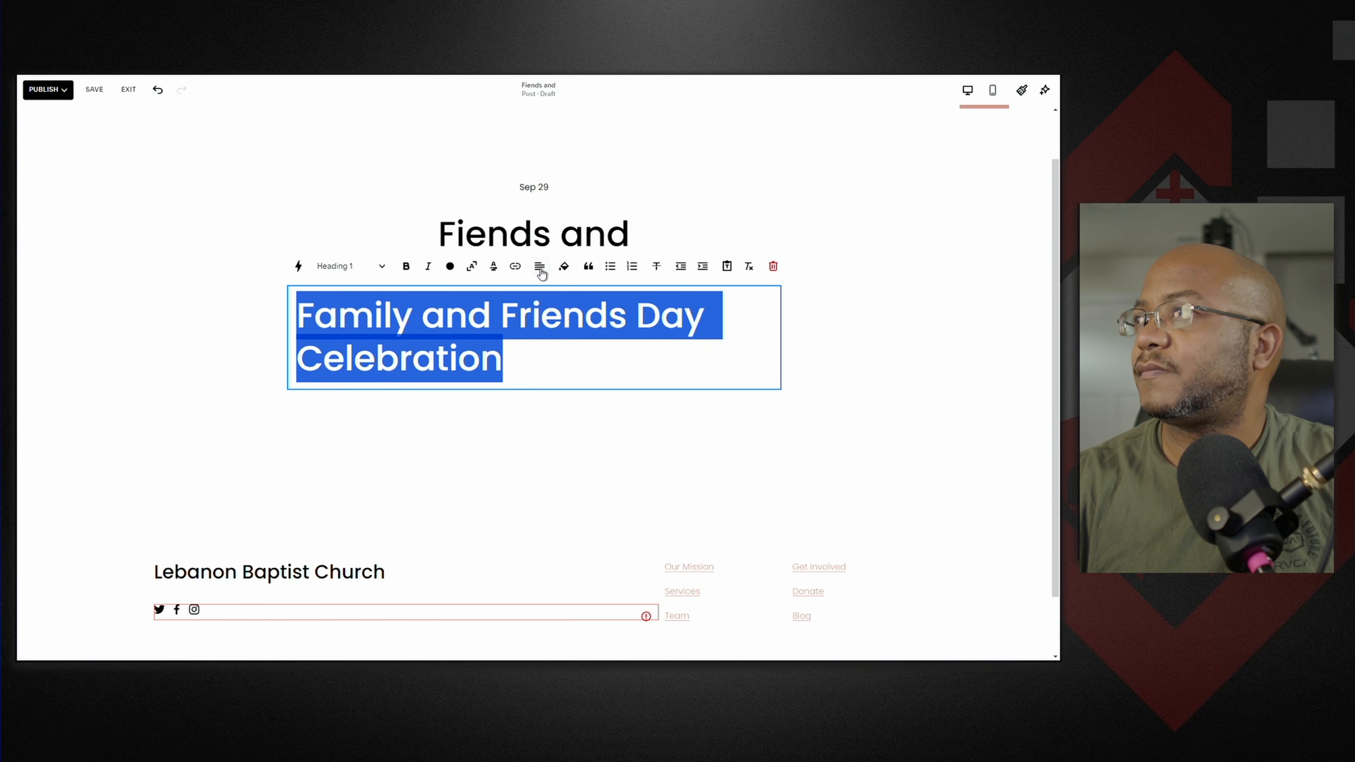
left_click(540, 269)
left_click(529, 295)
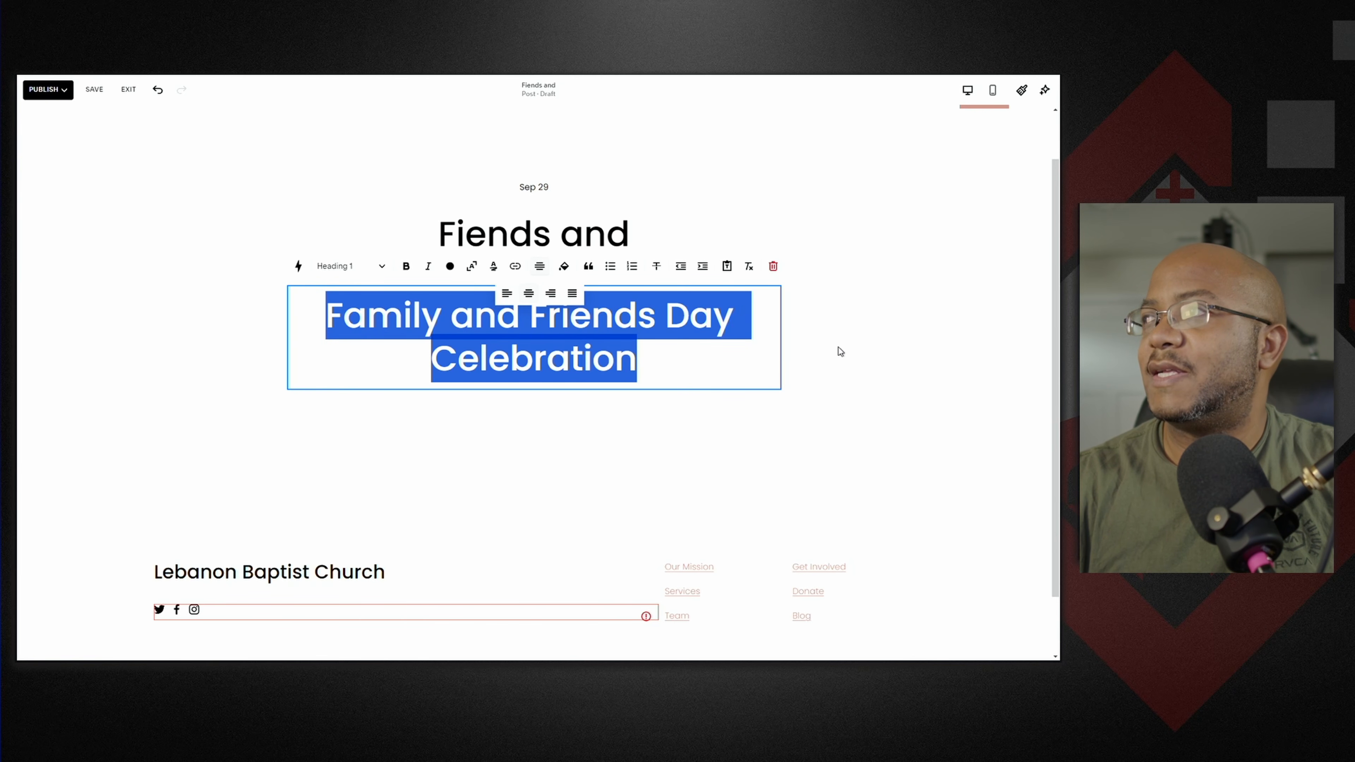
left_click(495, 462)
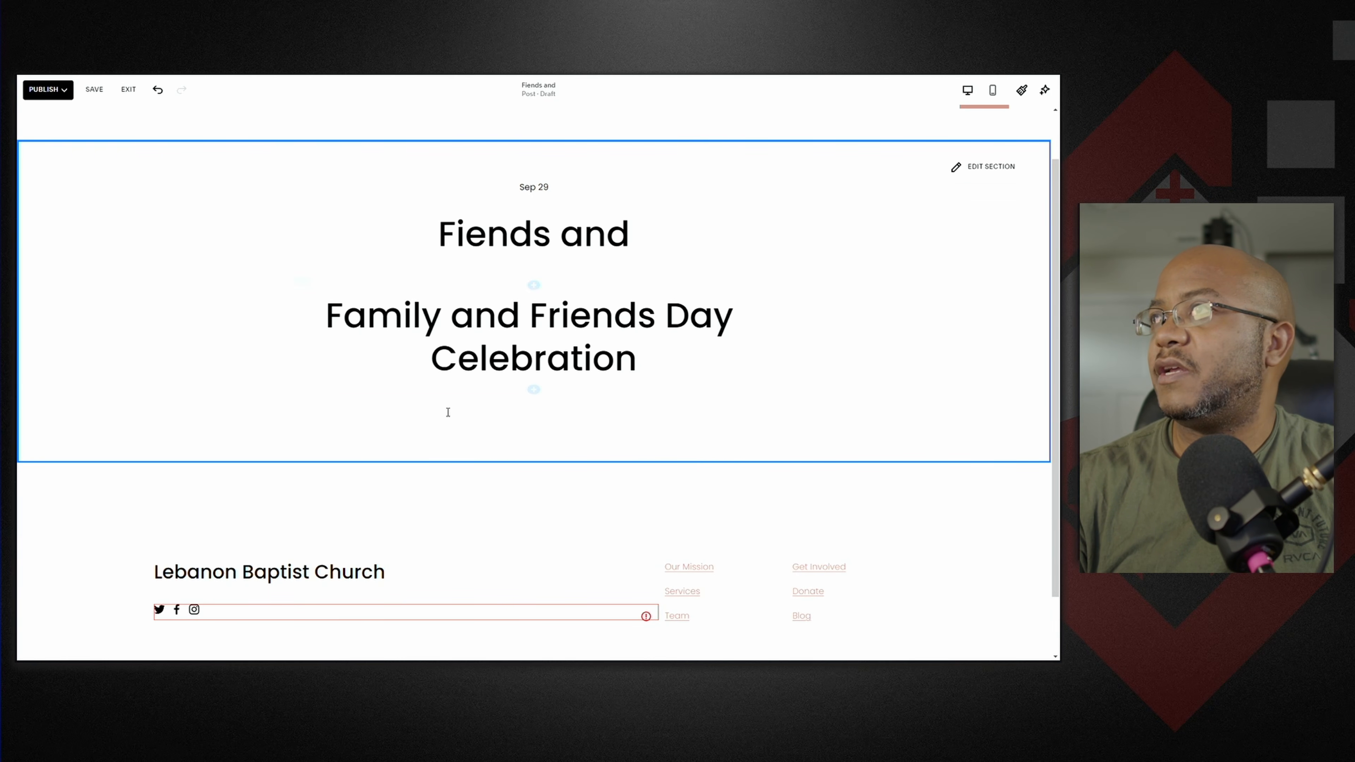
Replace the post title with the copied Family and Friends Day Celebration heading text.
scroll(485, 475, "down", 2)
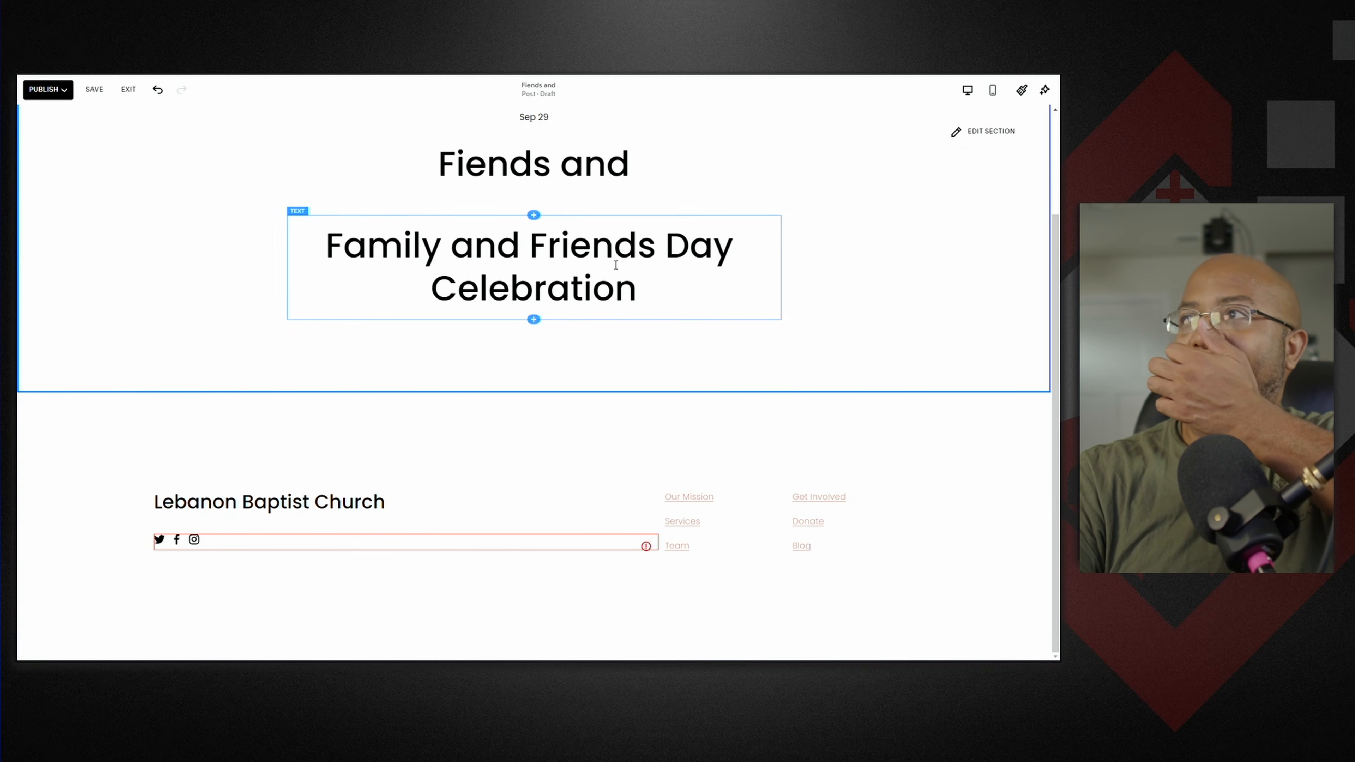
scroll(565, 342, "up", 4)
left_click(660, 418)
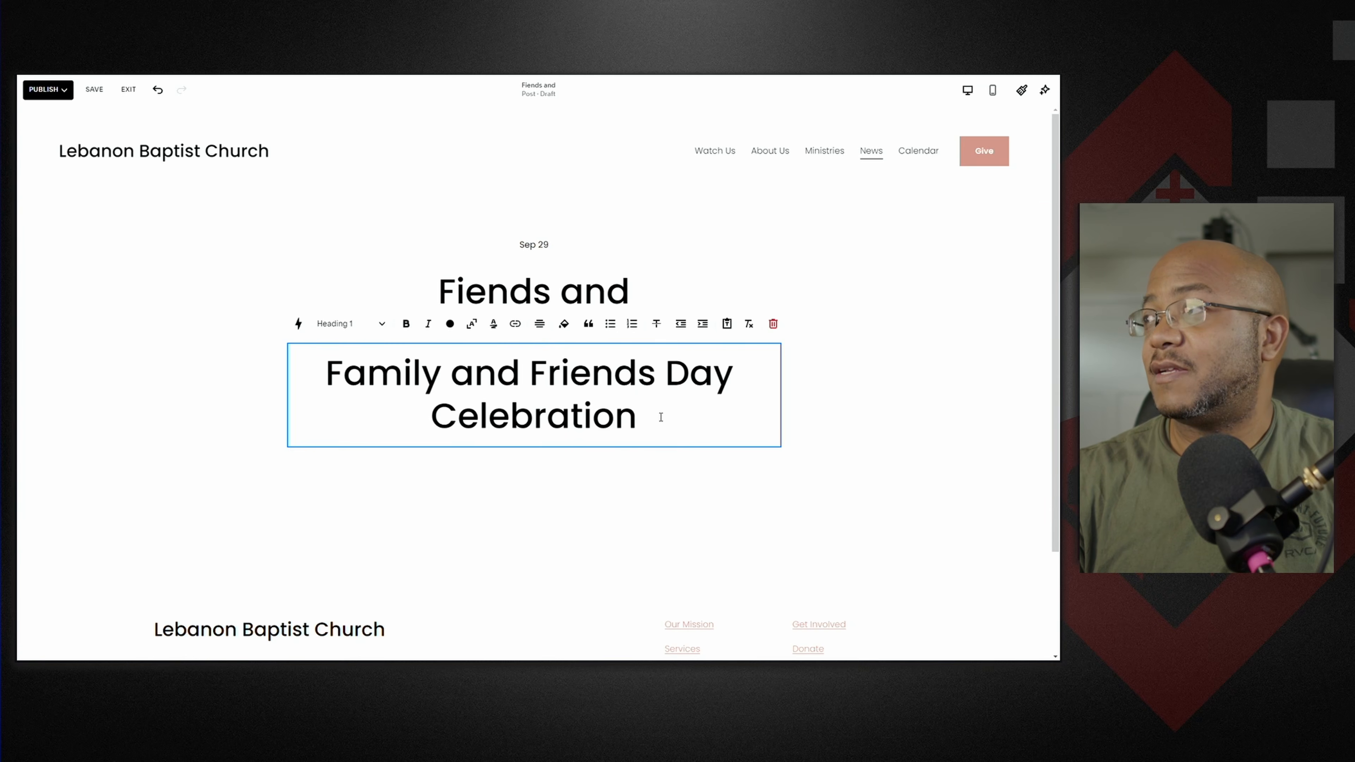
left_click_drag(662, 417, 331, 380)
key("ctrl+c")
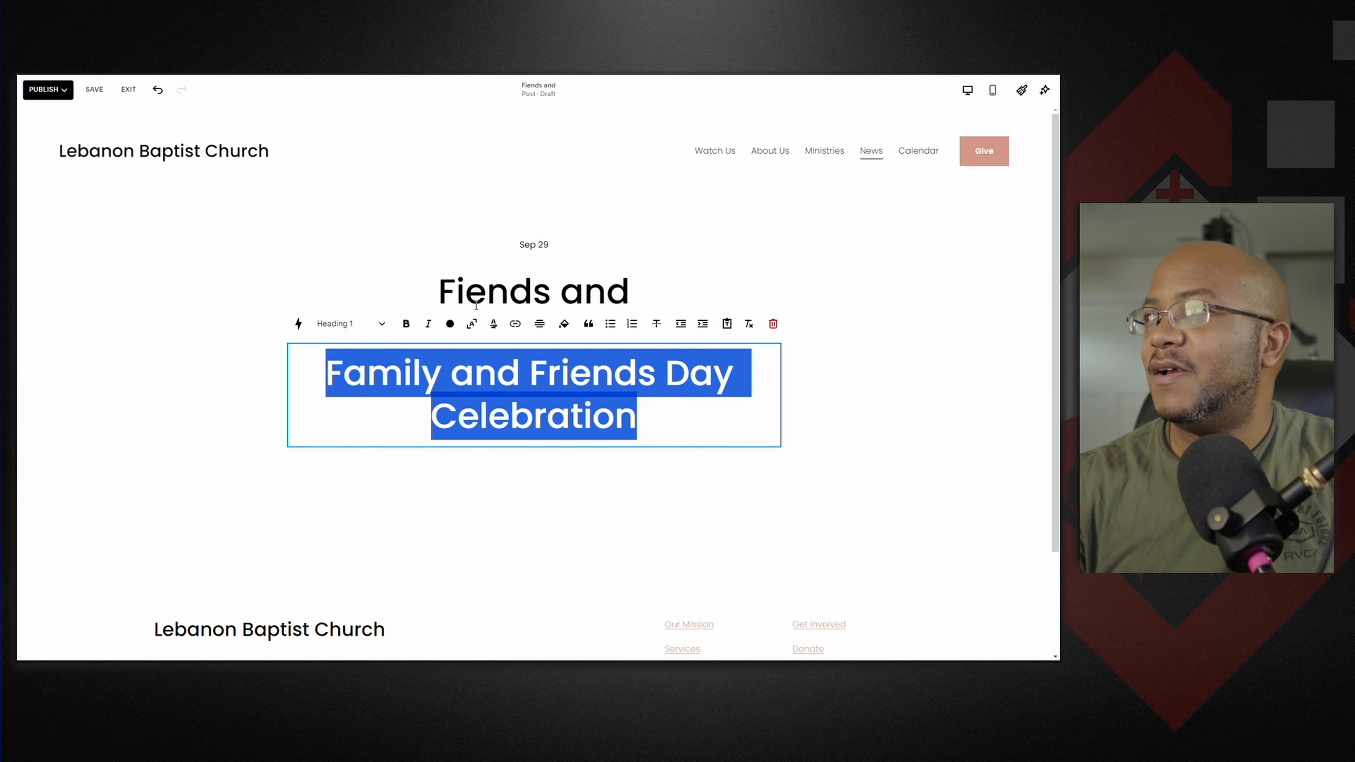
left_click(486, 288)
triple_click(531, 284)
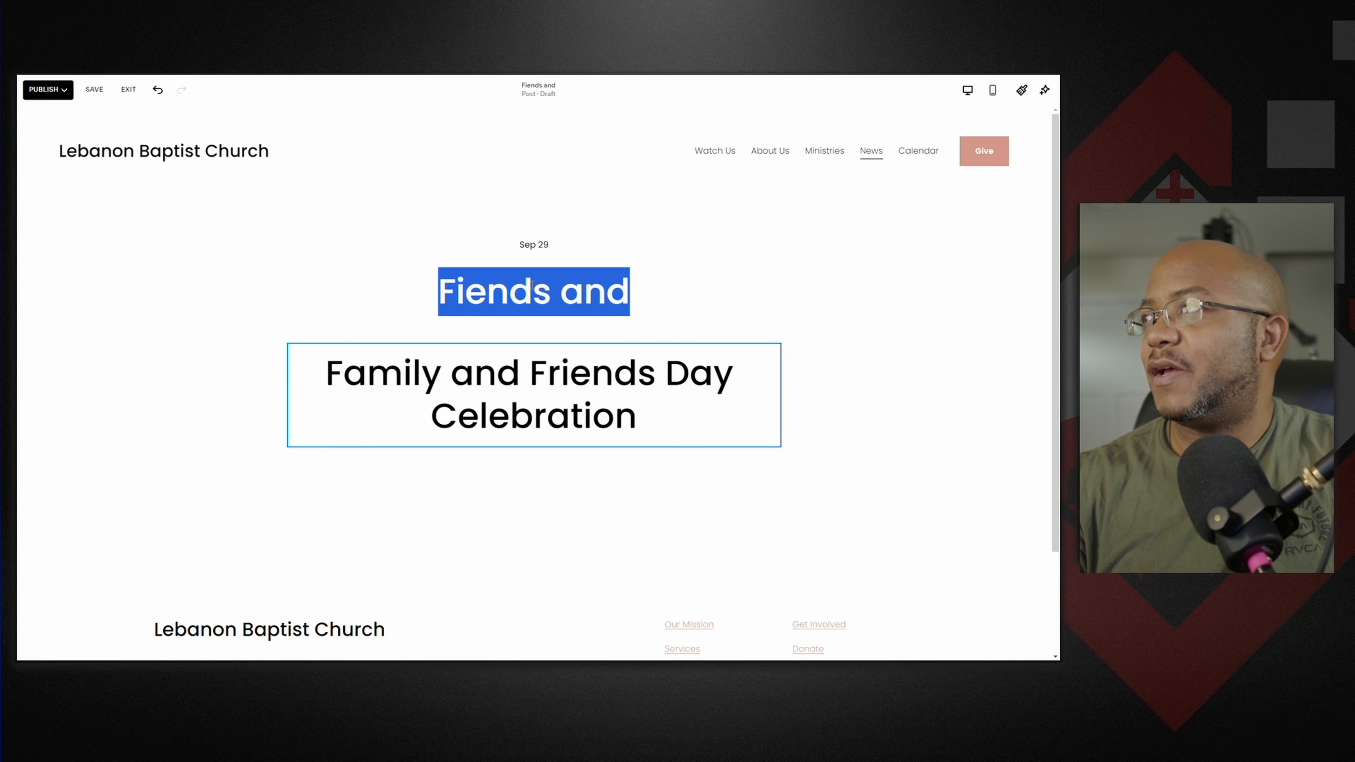
key("ctrl+v")
left_click(611, 460)
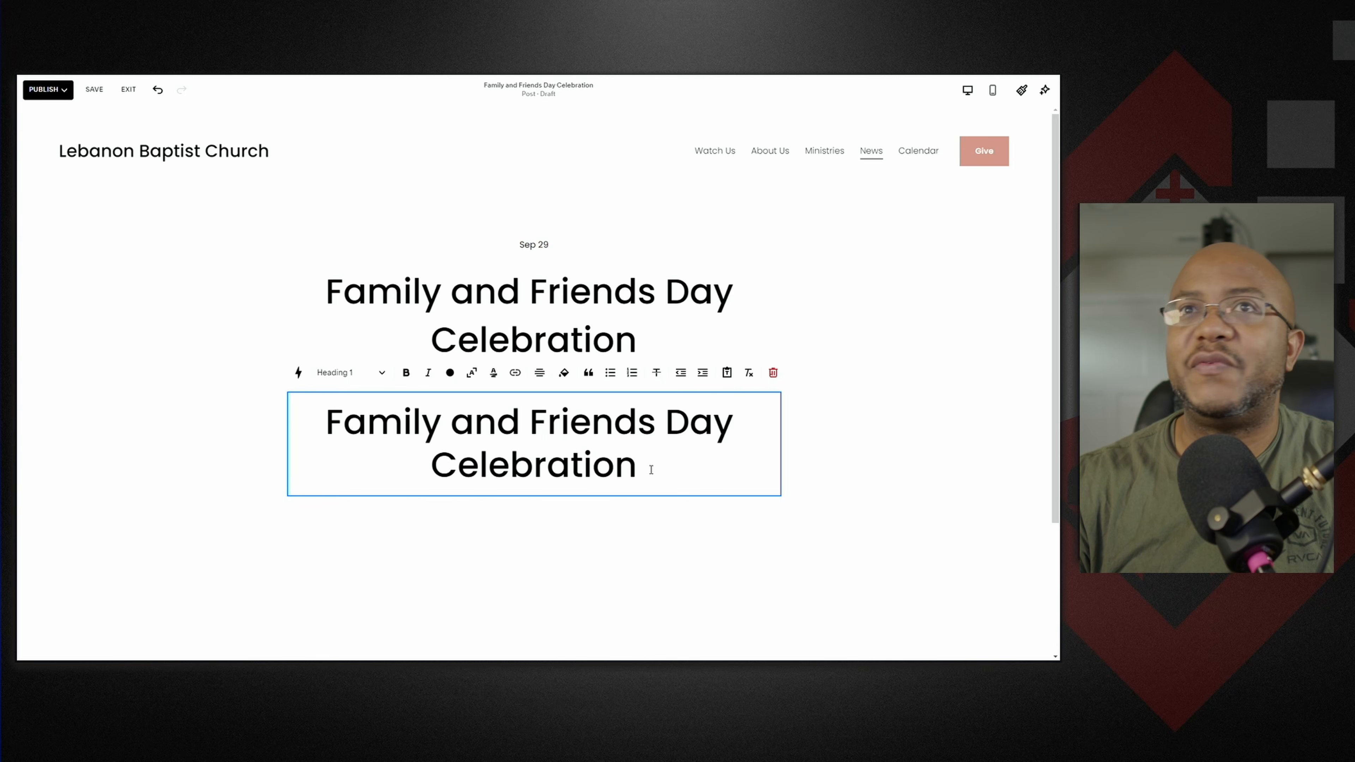
left_click_drag(650, 469, 329, 423)
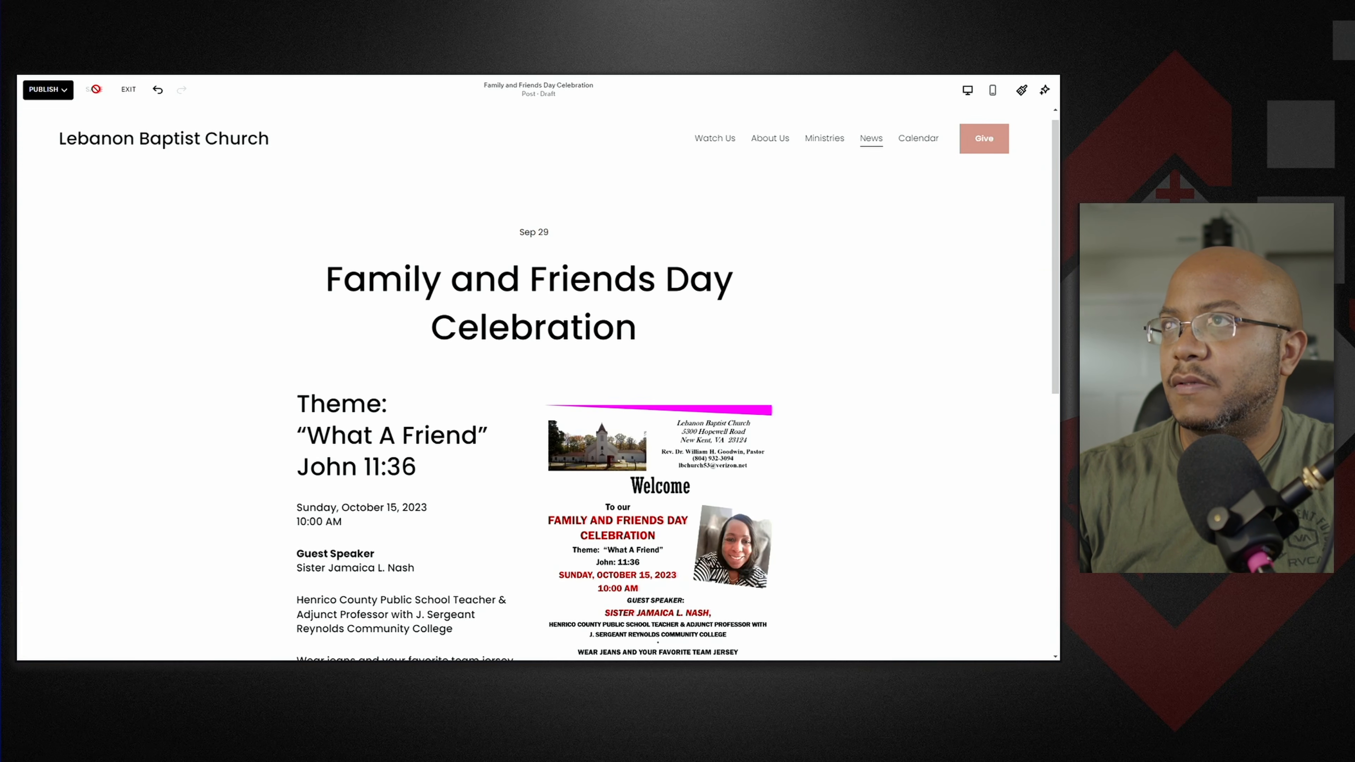
left_click(126, 91)
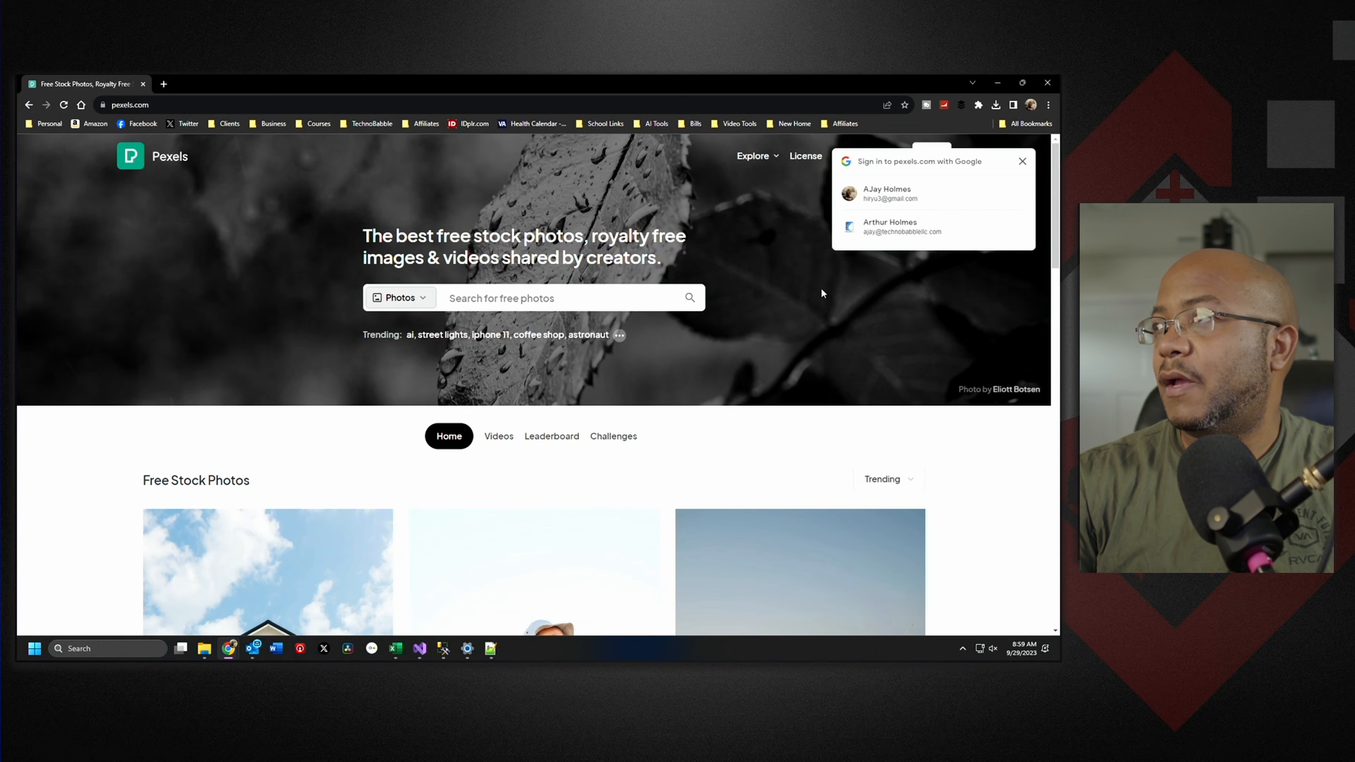
Search Pexels for 'family and friends' and download the family group-hug photo.
left_click(553, 297)
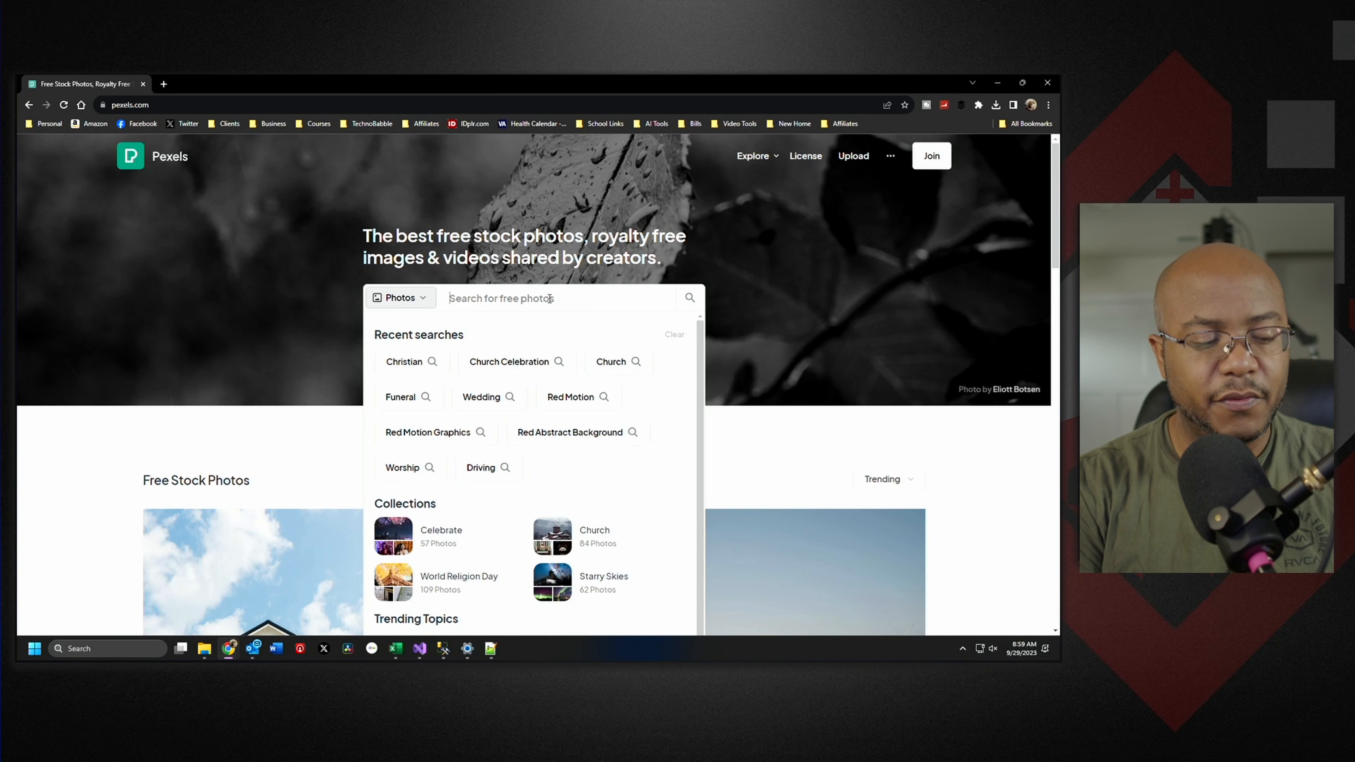
type("family and fr")
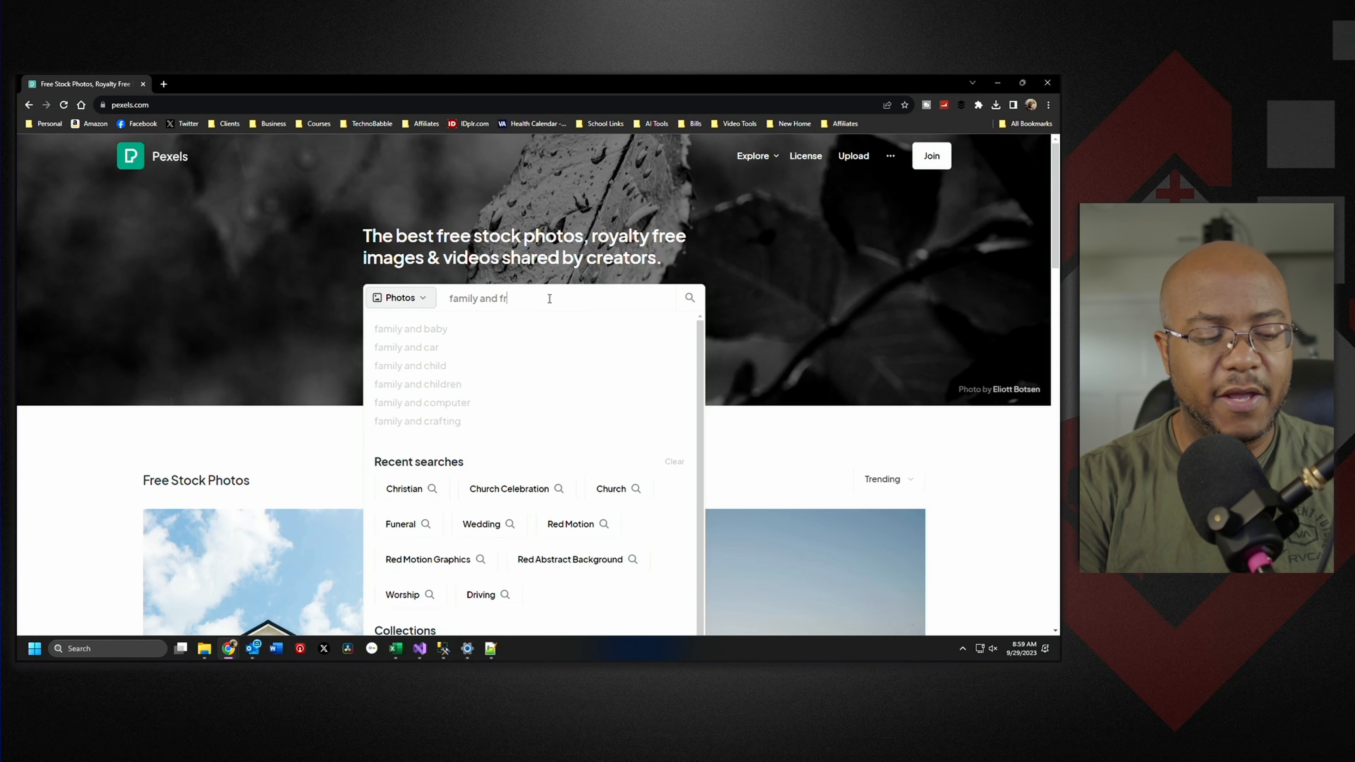
type("iends")
key("Return")
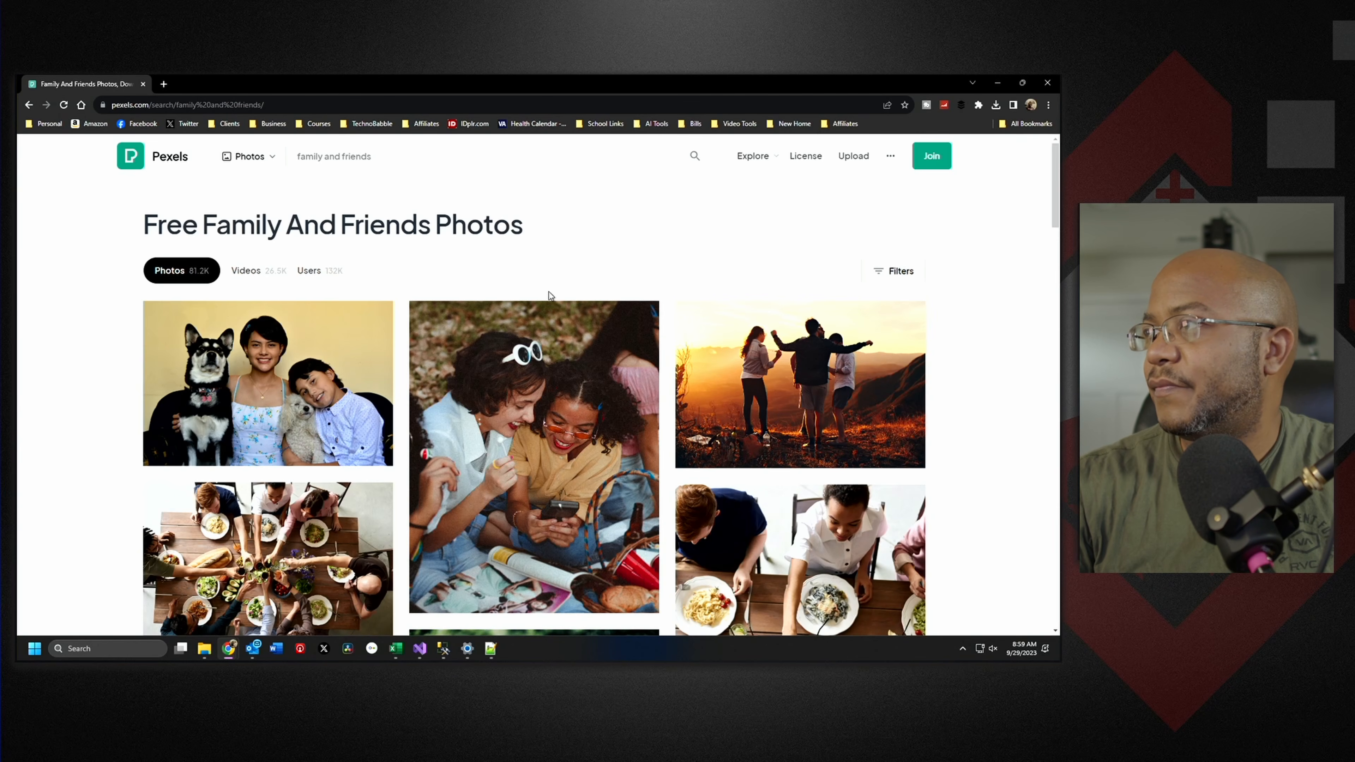
scroll(550, 296, "down", 10)
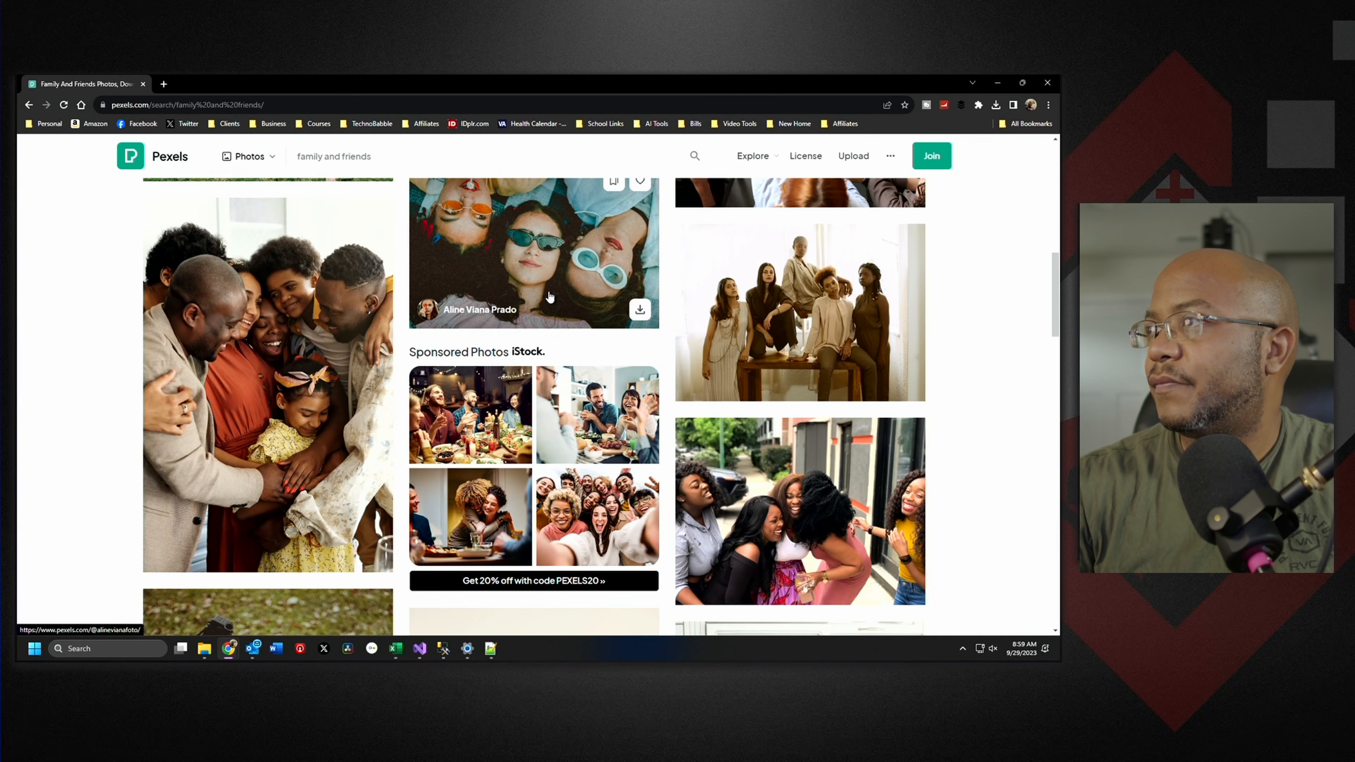
left_click(286, 354)
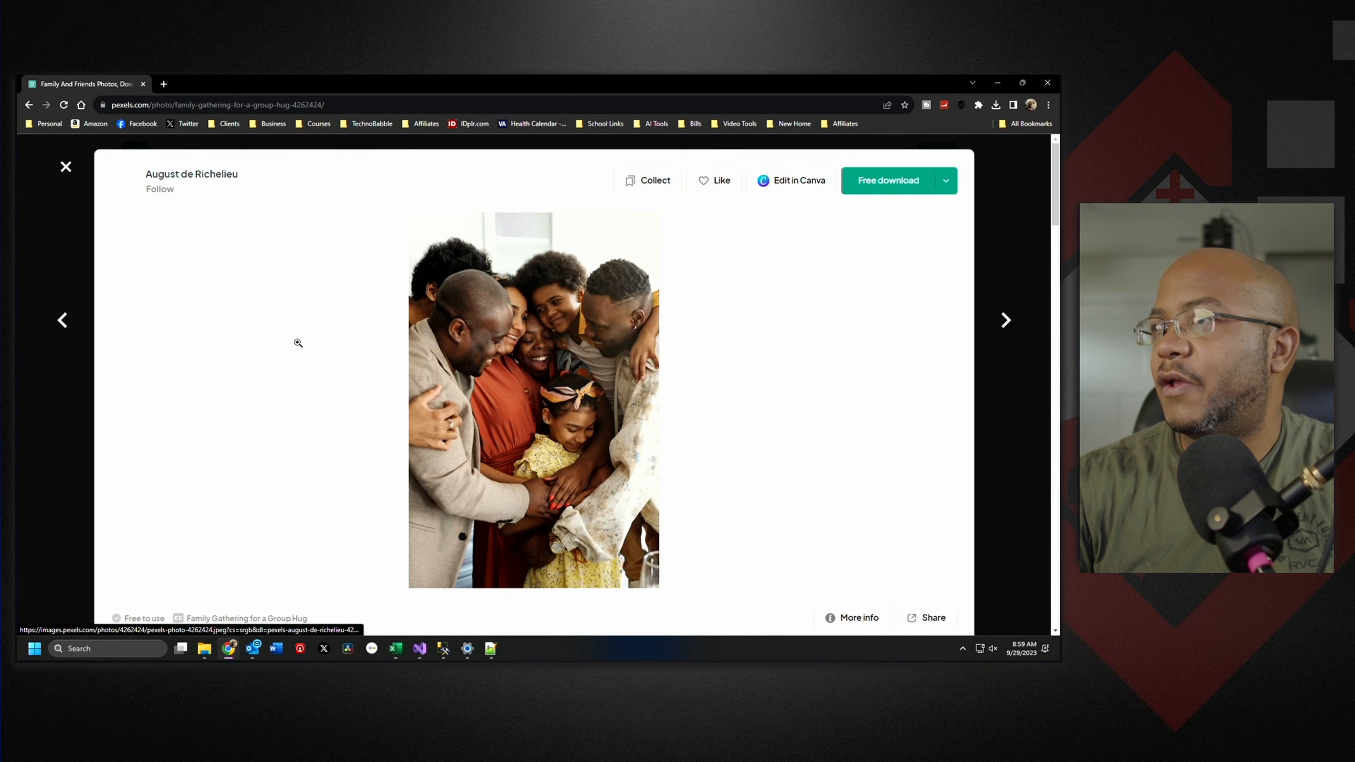
left_click(898, 185)
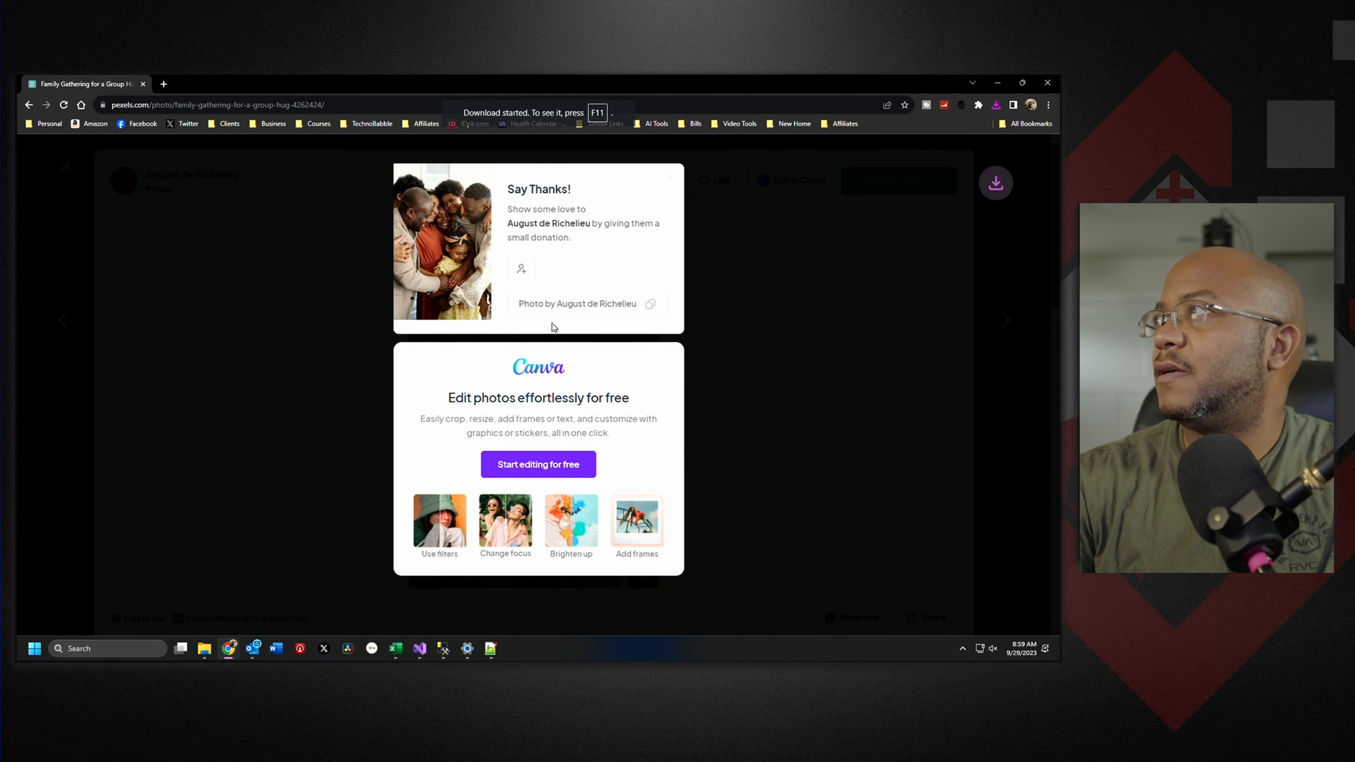
left_click(997, 83)
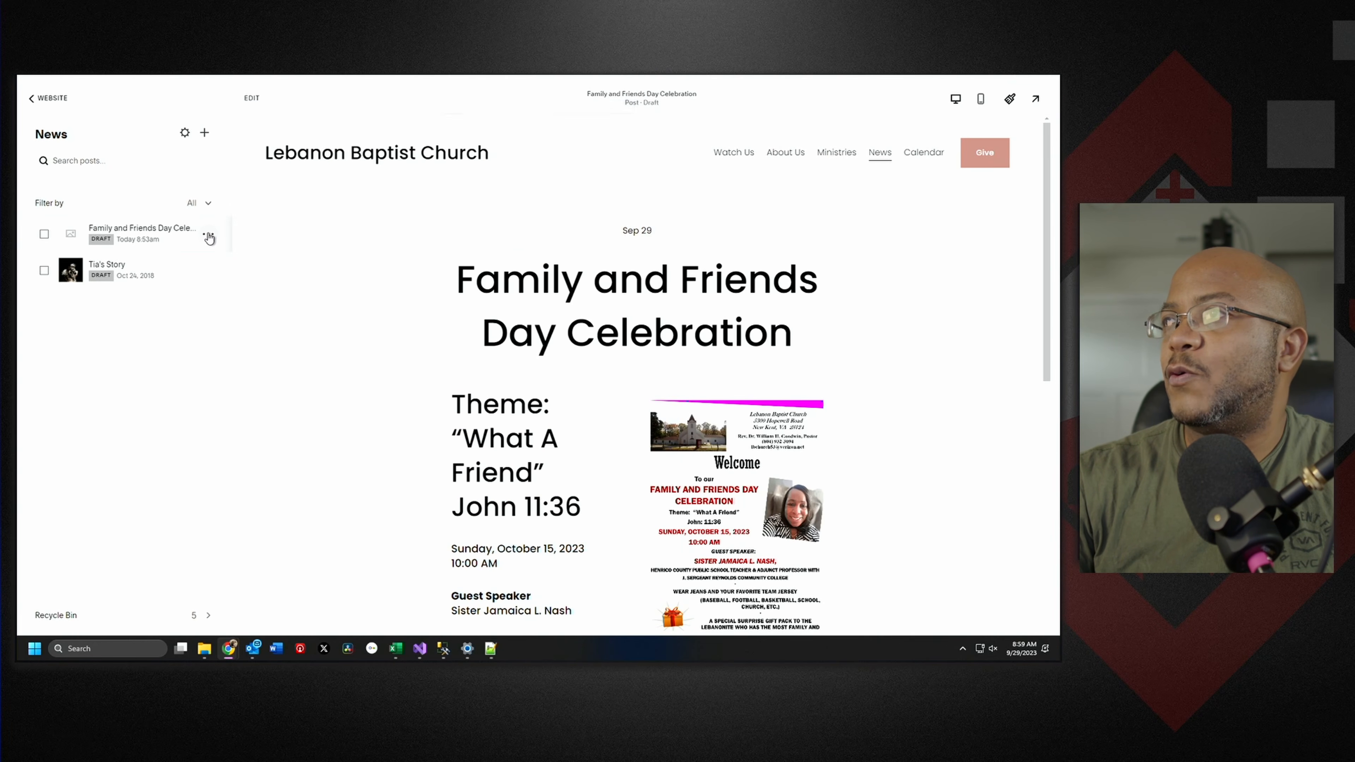
Upload the downloaded group-hug photo as the post's featured image and save the settings.
left_click(208, 234)
left_click(205, 257)
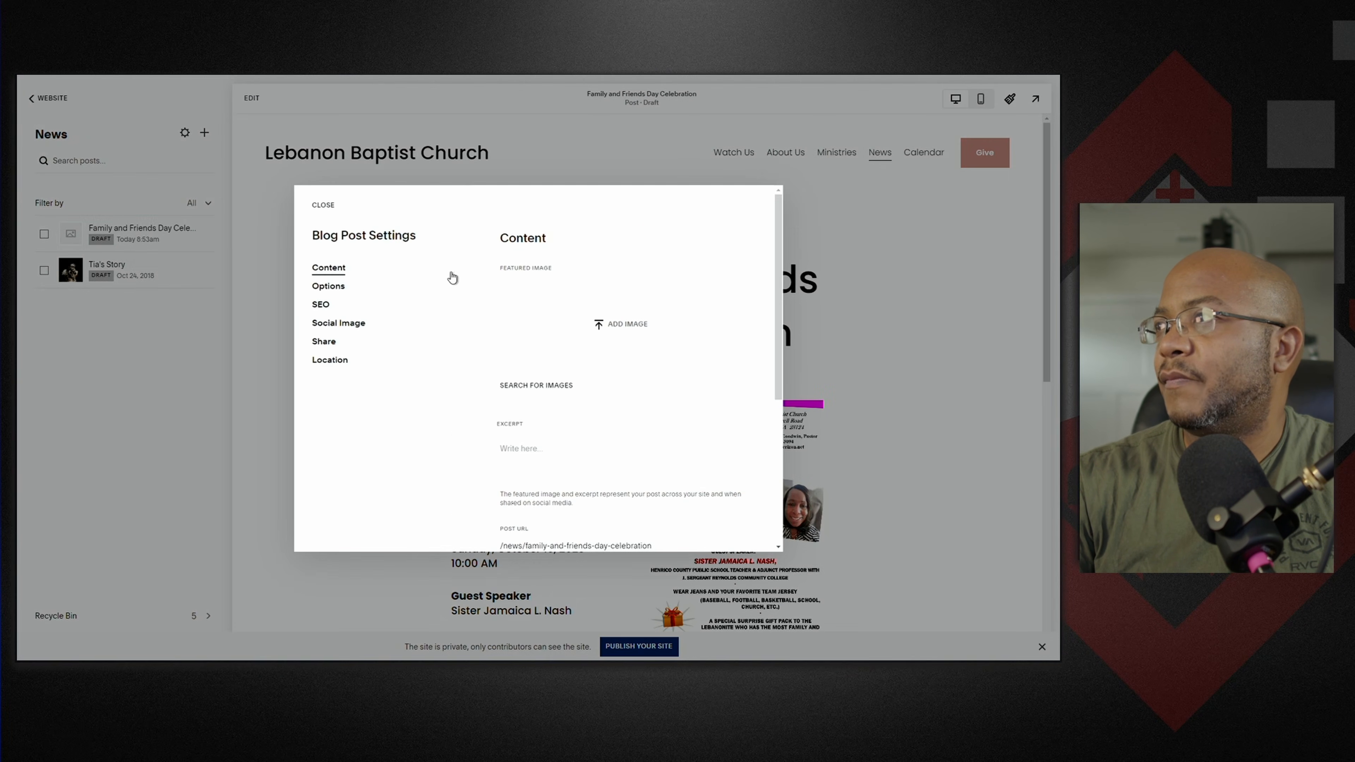
left_click(628, 324)
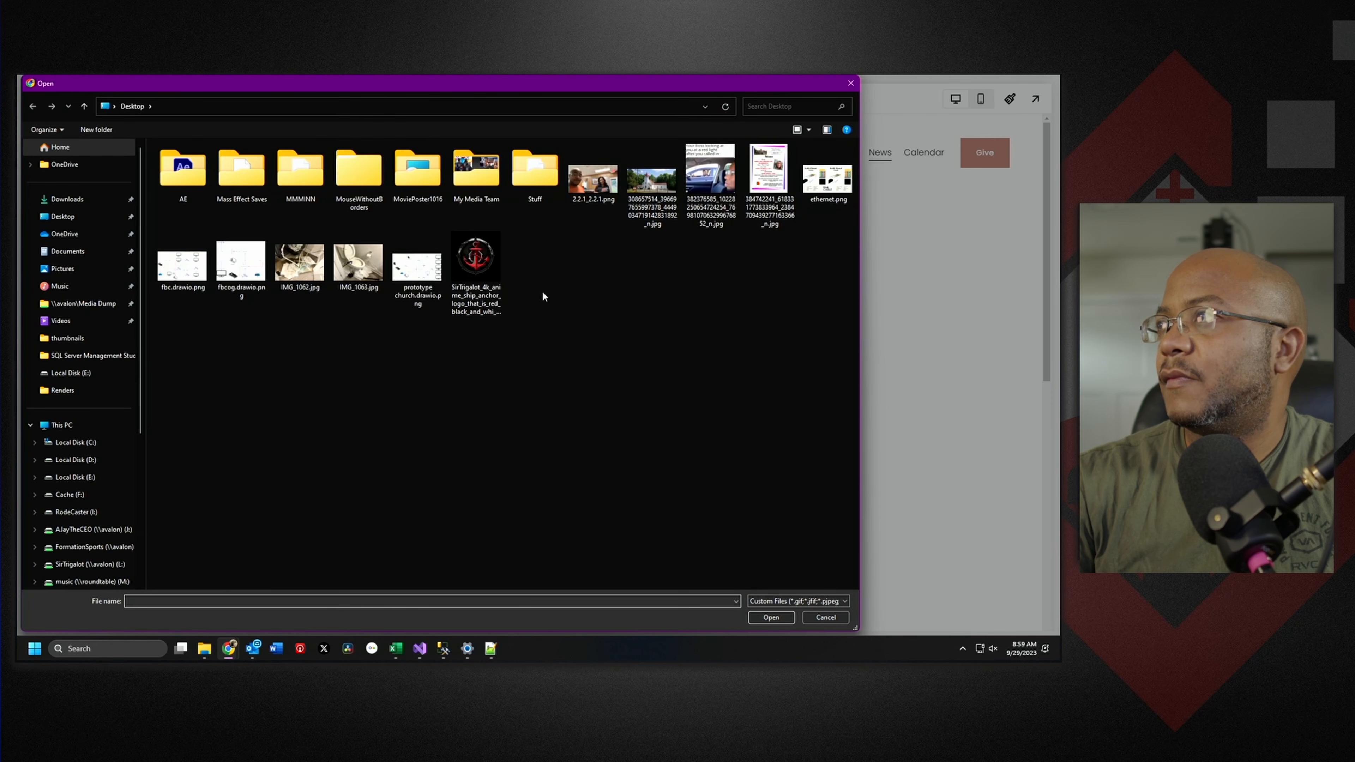
left_click(65, 199)
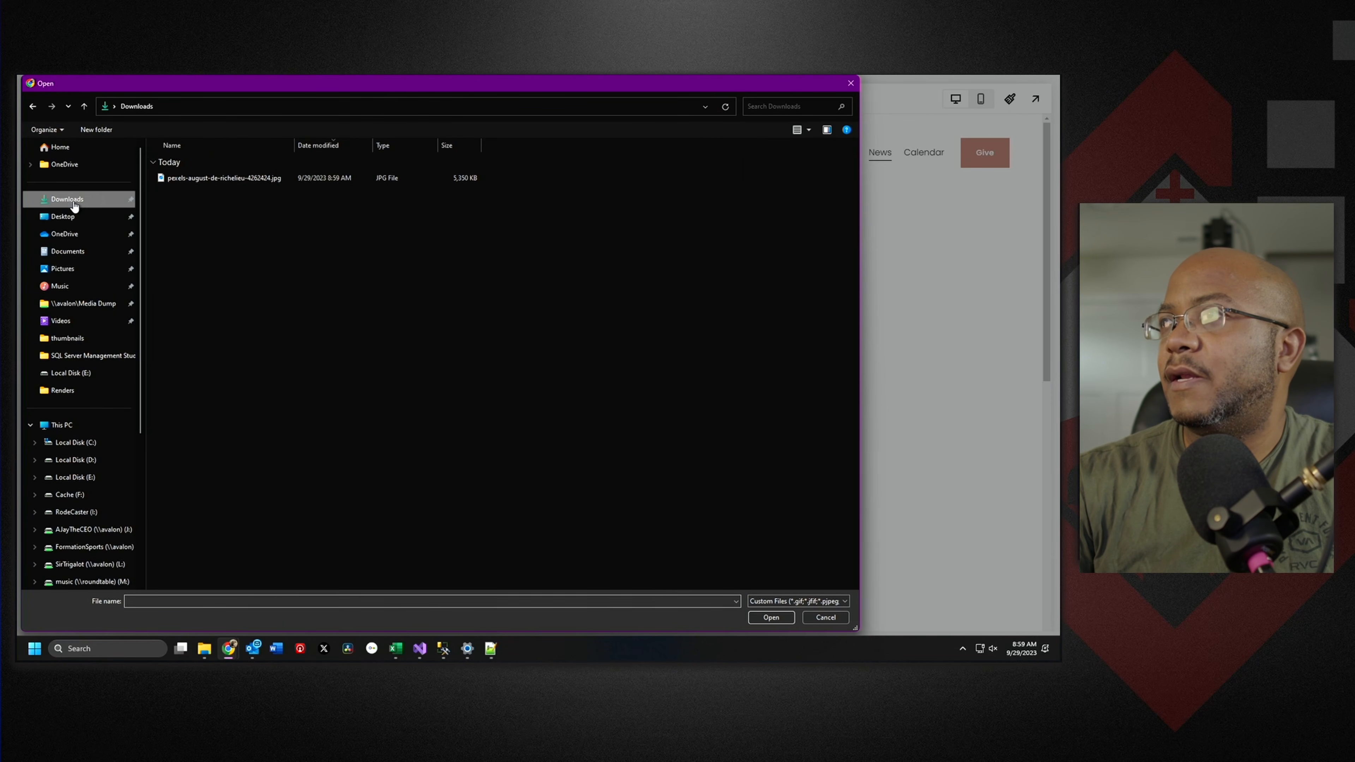
left_click(176, 179)
left_click(769, 617)
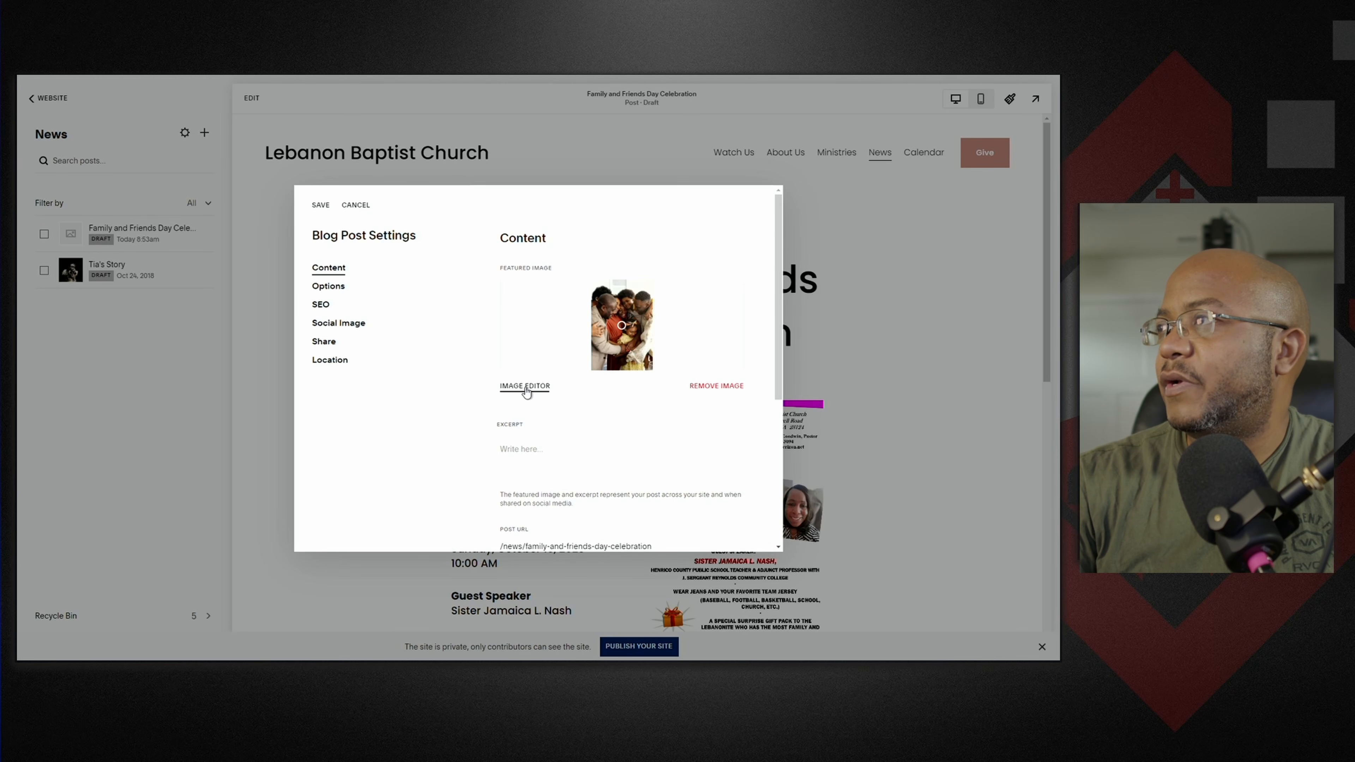
left_click(525, 387)
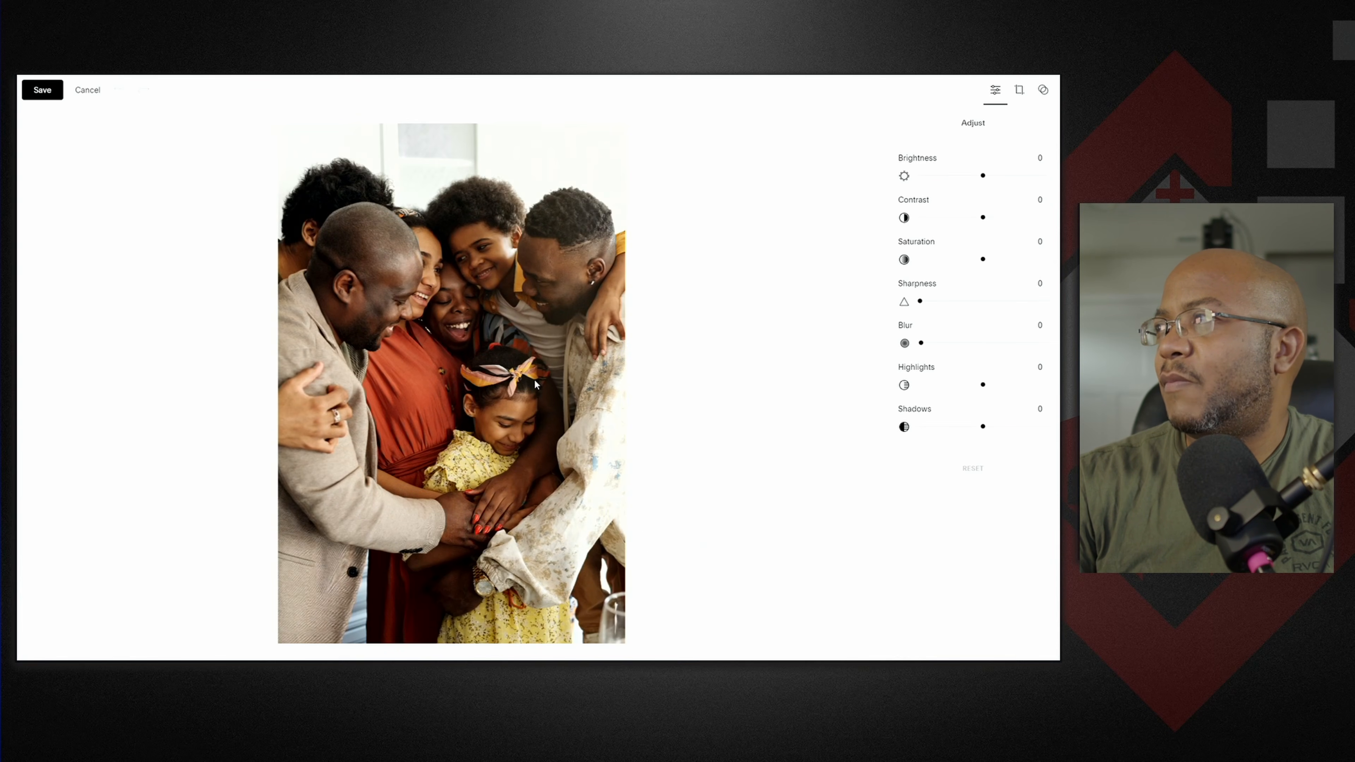
left_click(87, 90)
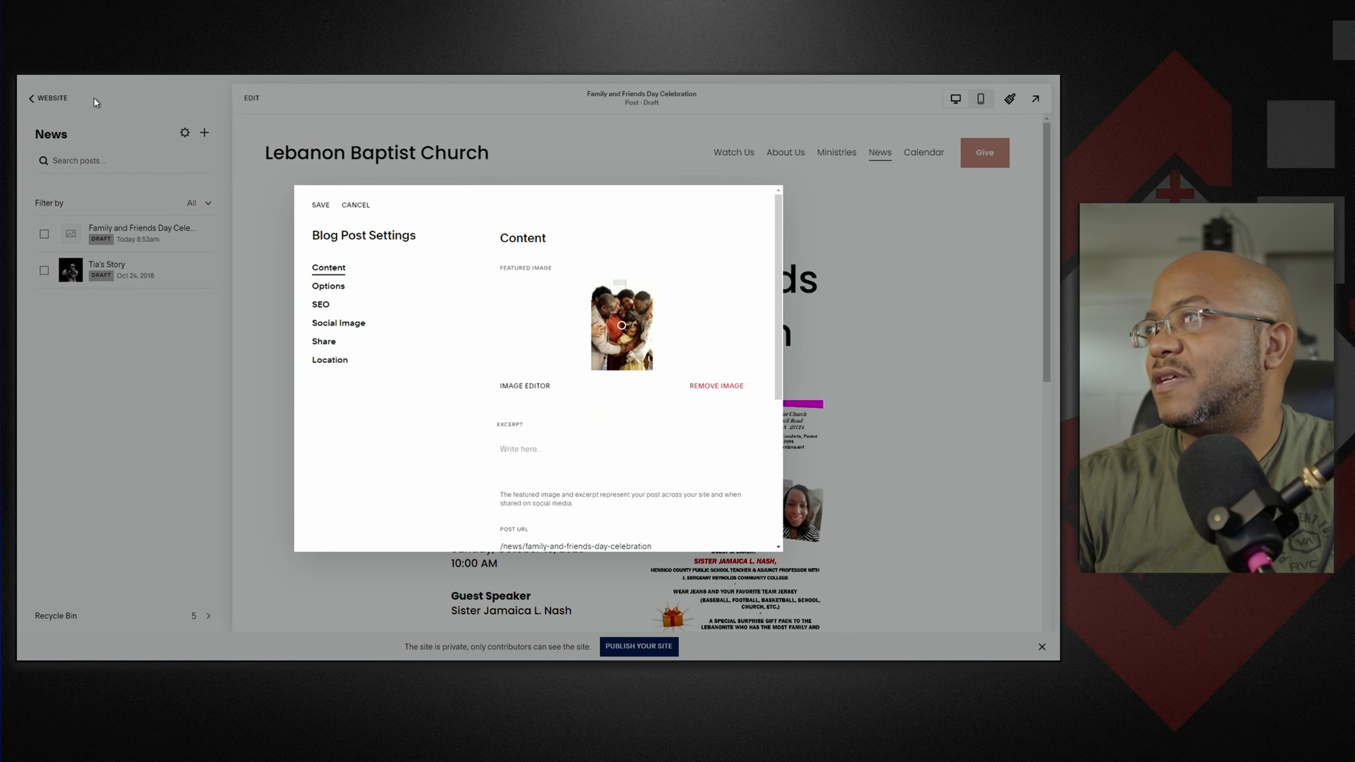
left_click(320, 206)
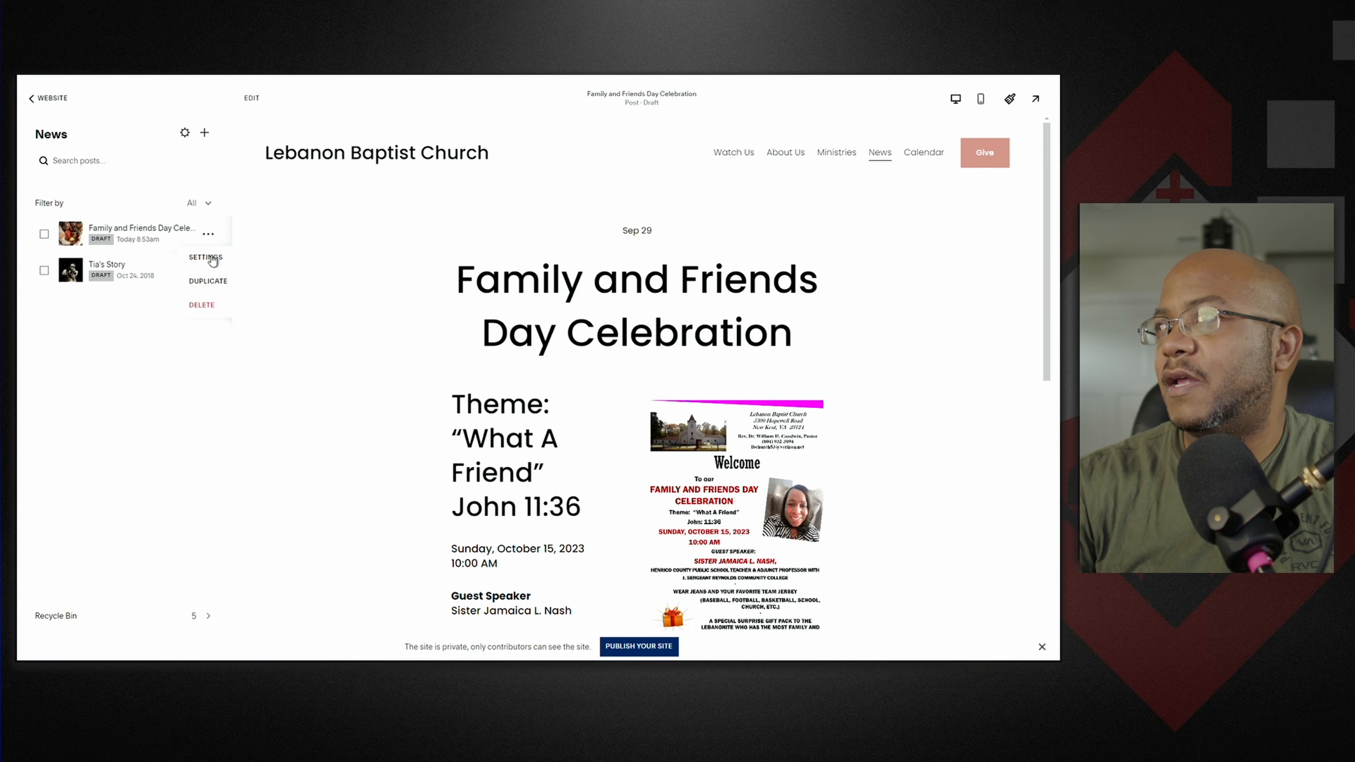
Change the Family and Friends Day Celebration post status to Published and save it.
left_click(211, 258)
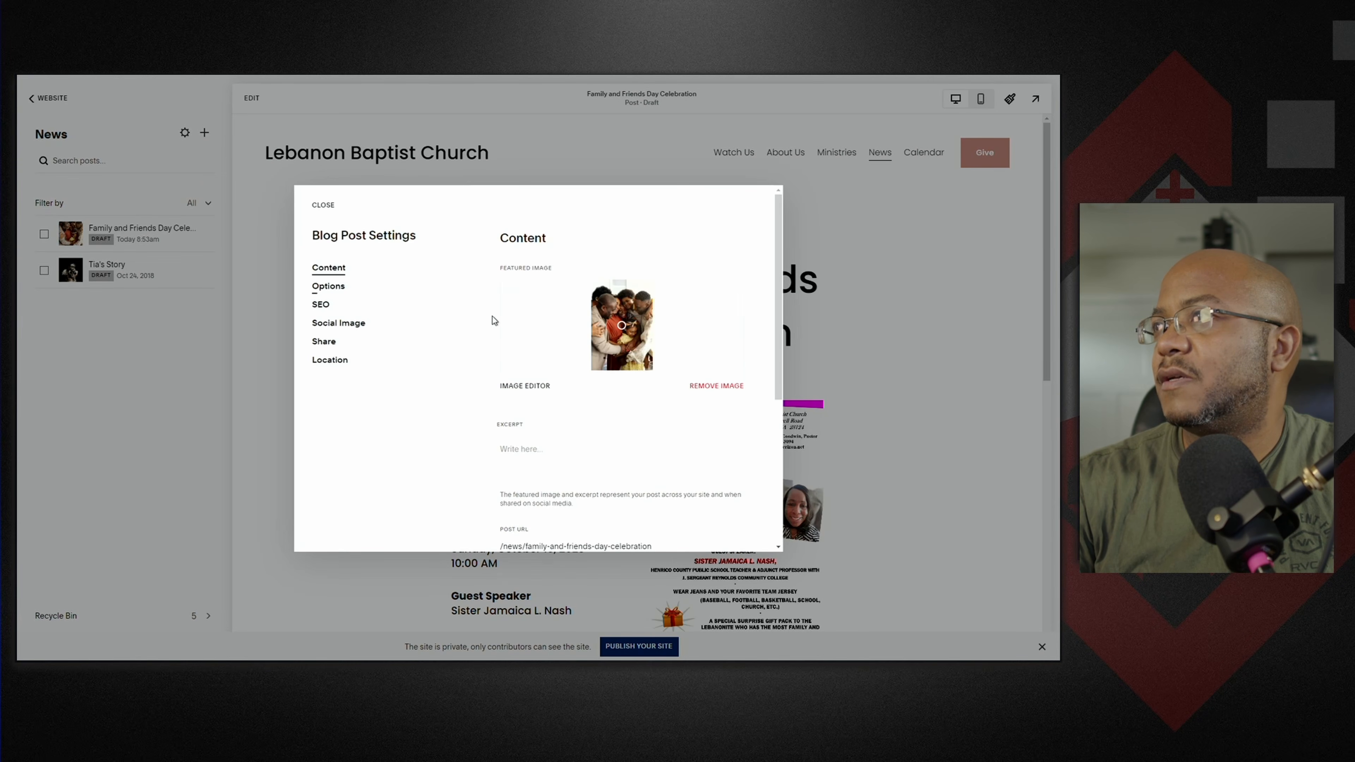
left_click(342, 294)
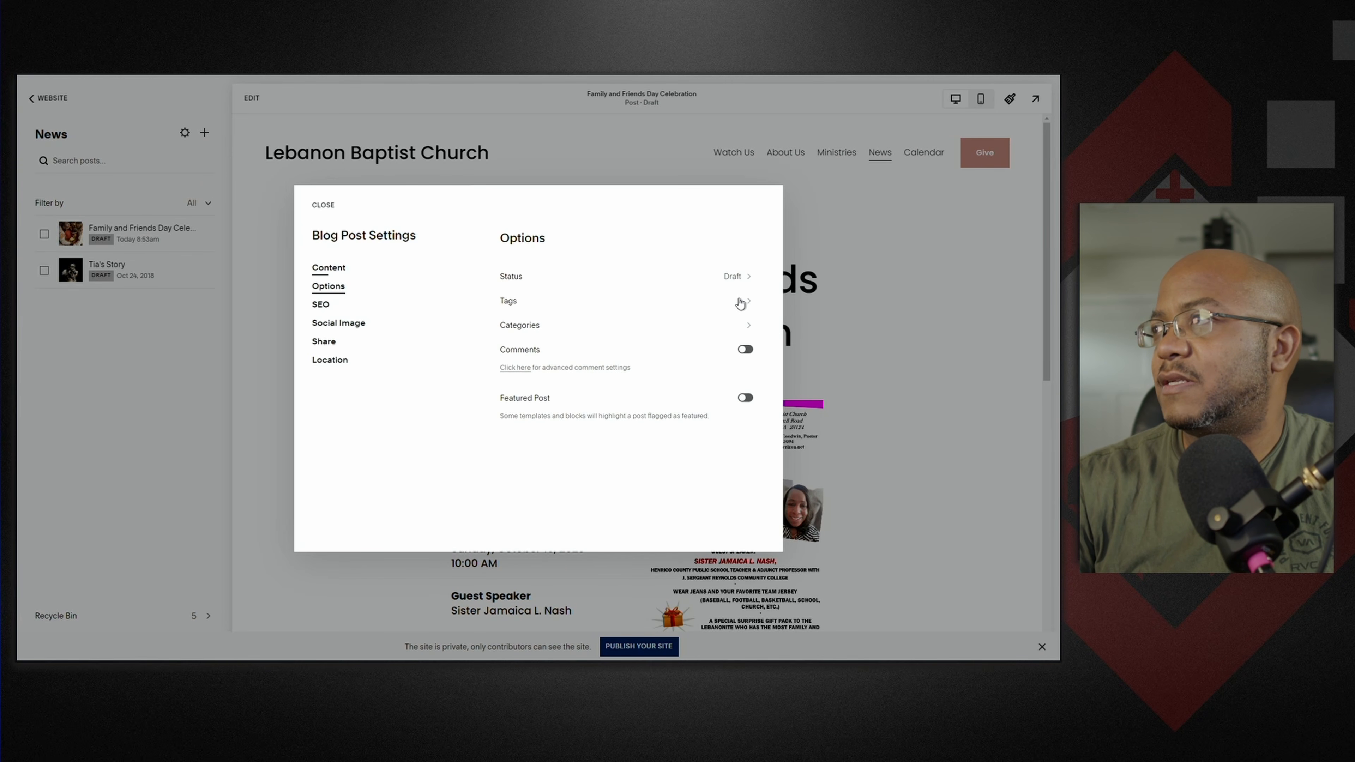
left_click(738, 277)
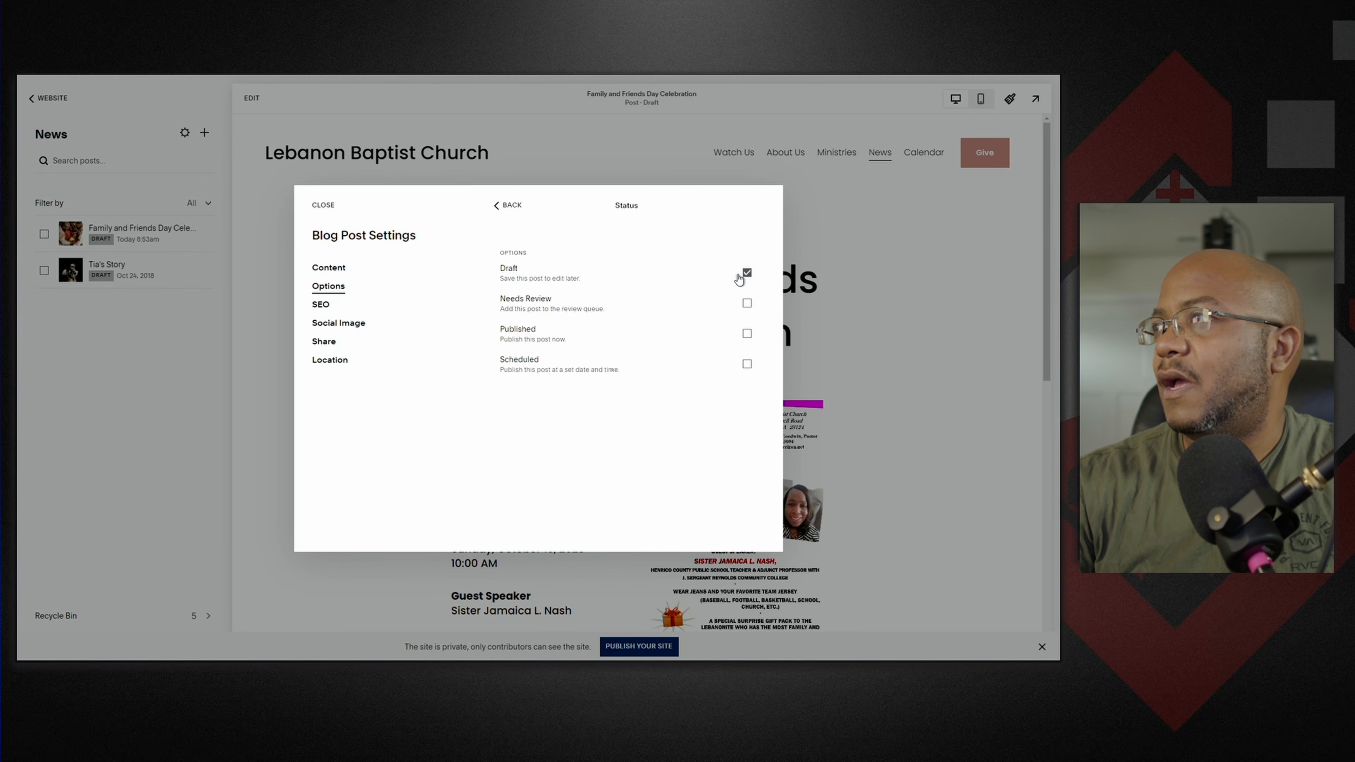
left_click(534, 339)
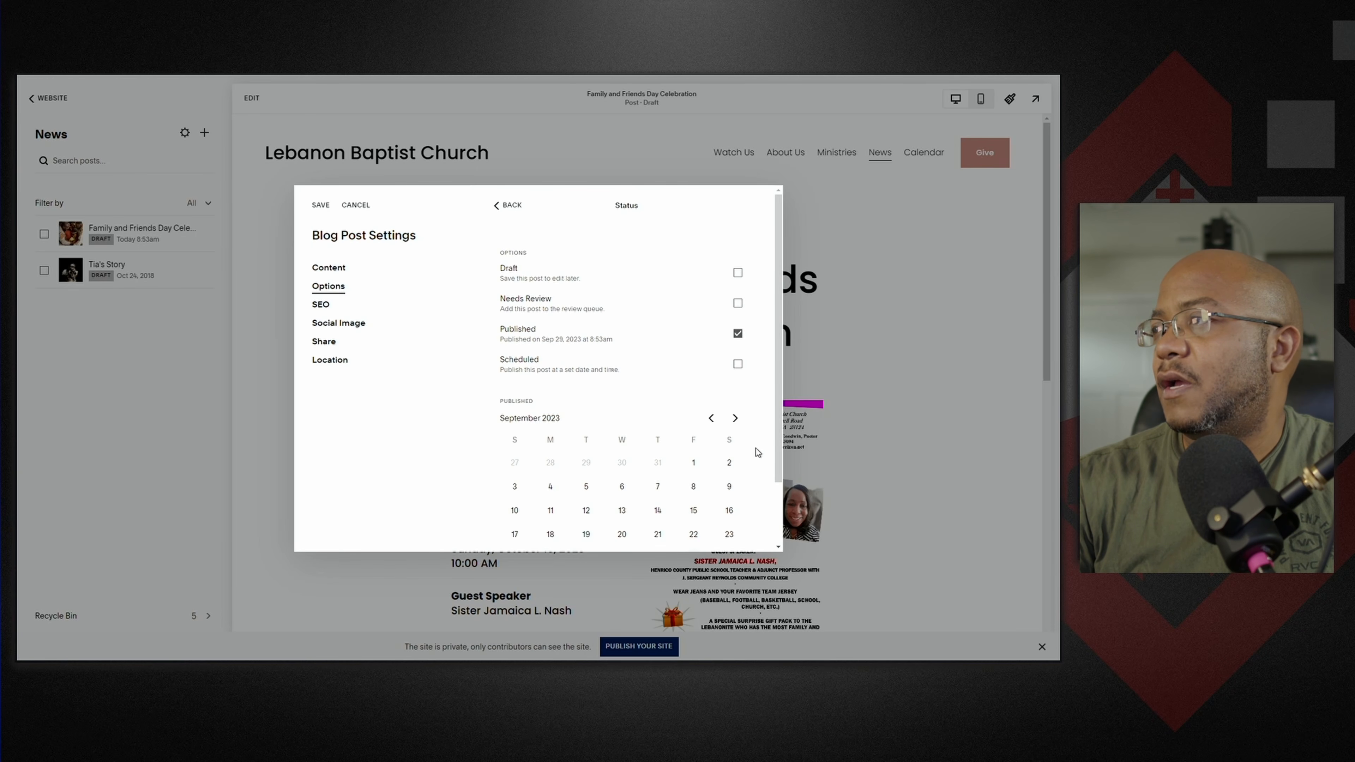
scroll(750, 445, "down", 2)
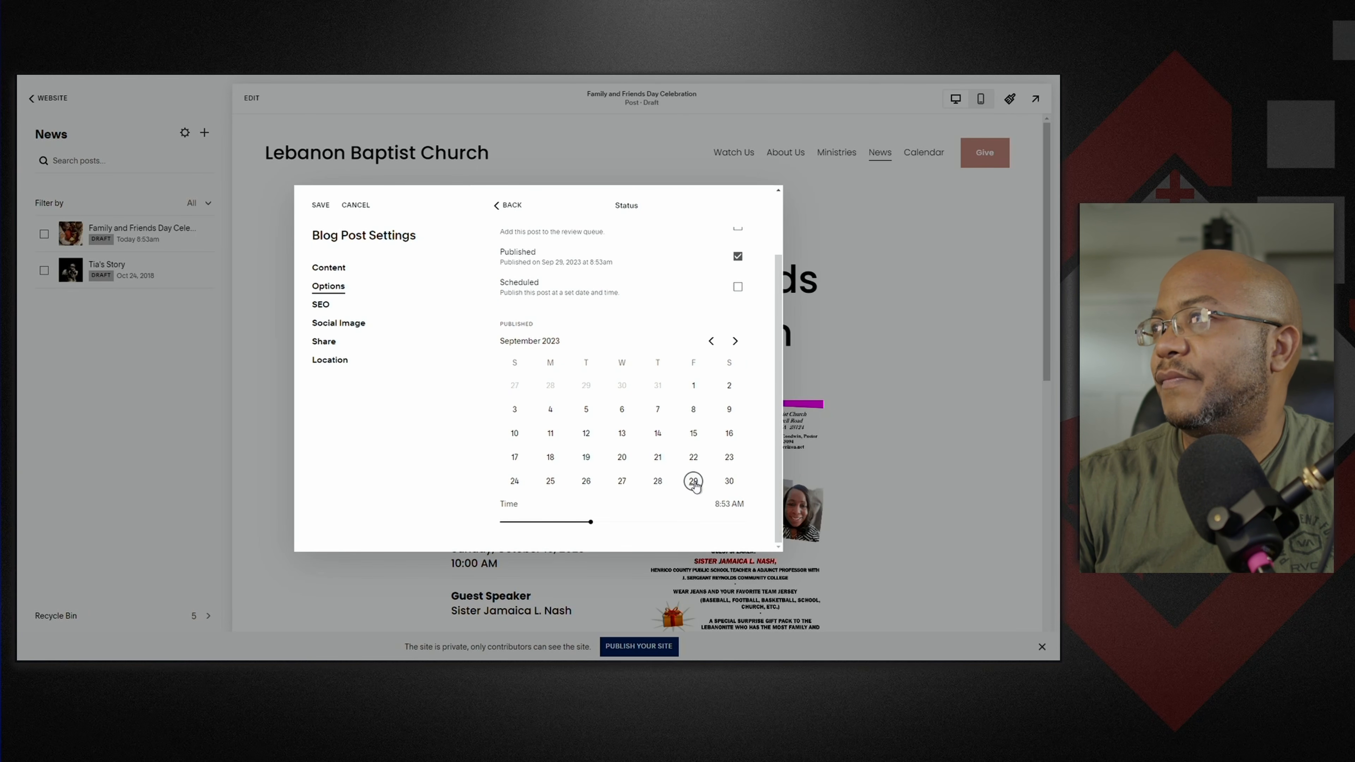
left_click(320, 206)
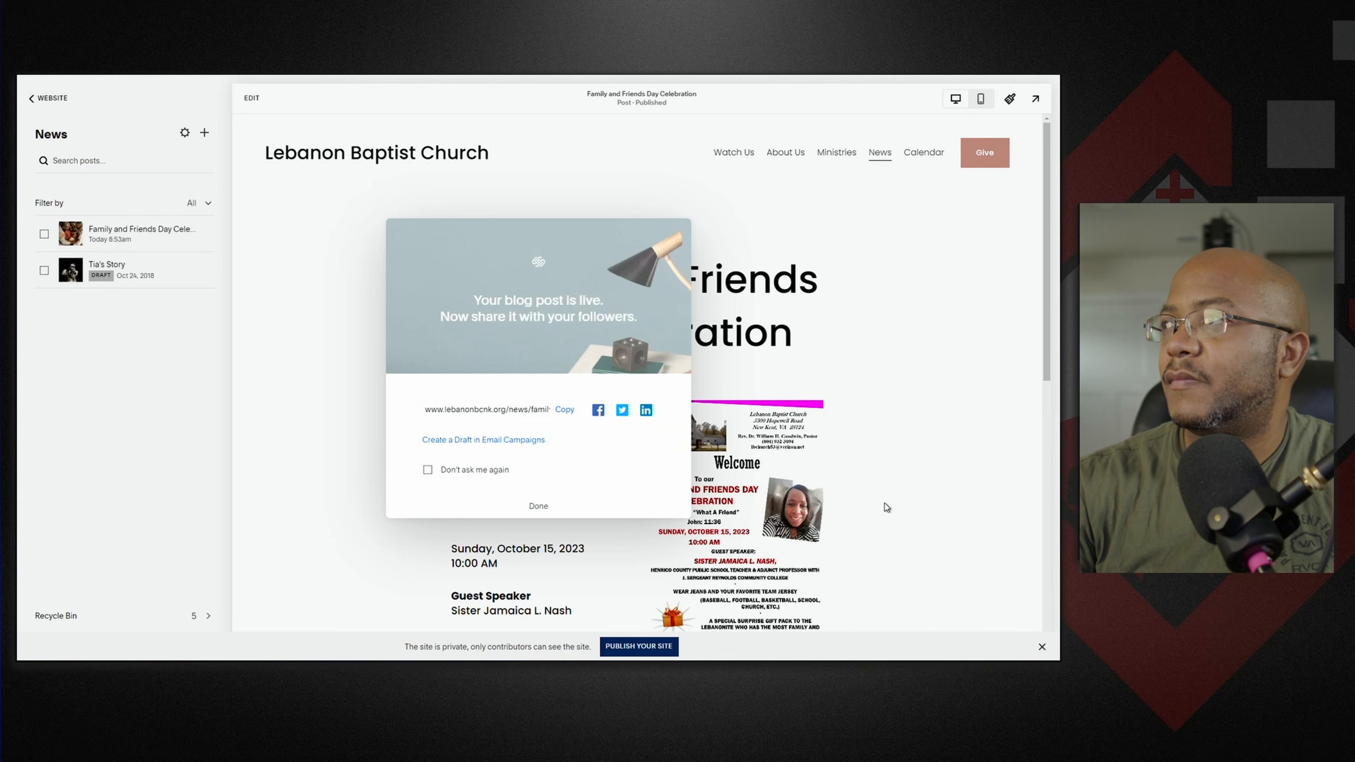
left_click(542, 506)
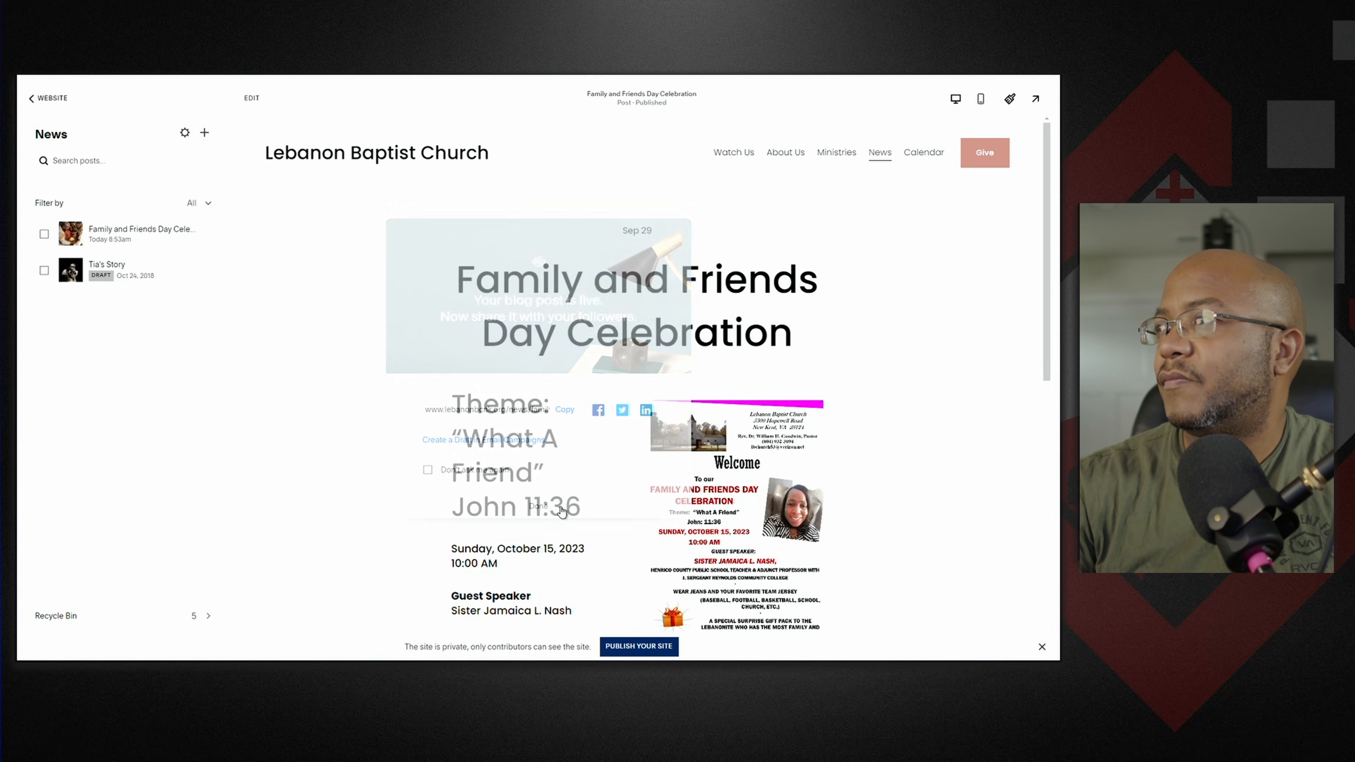
left_click(48, 101)
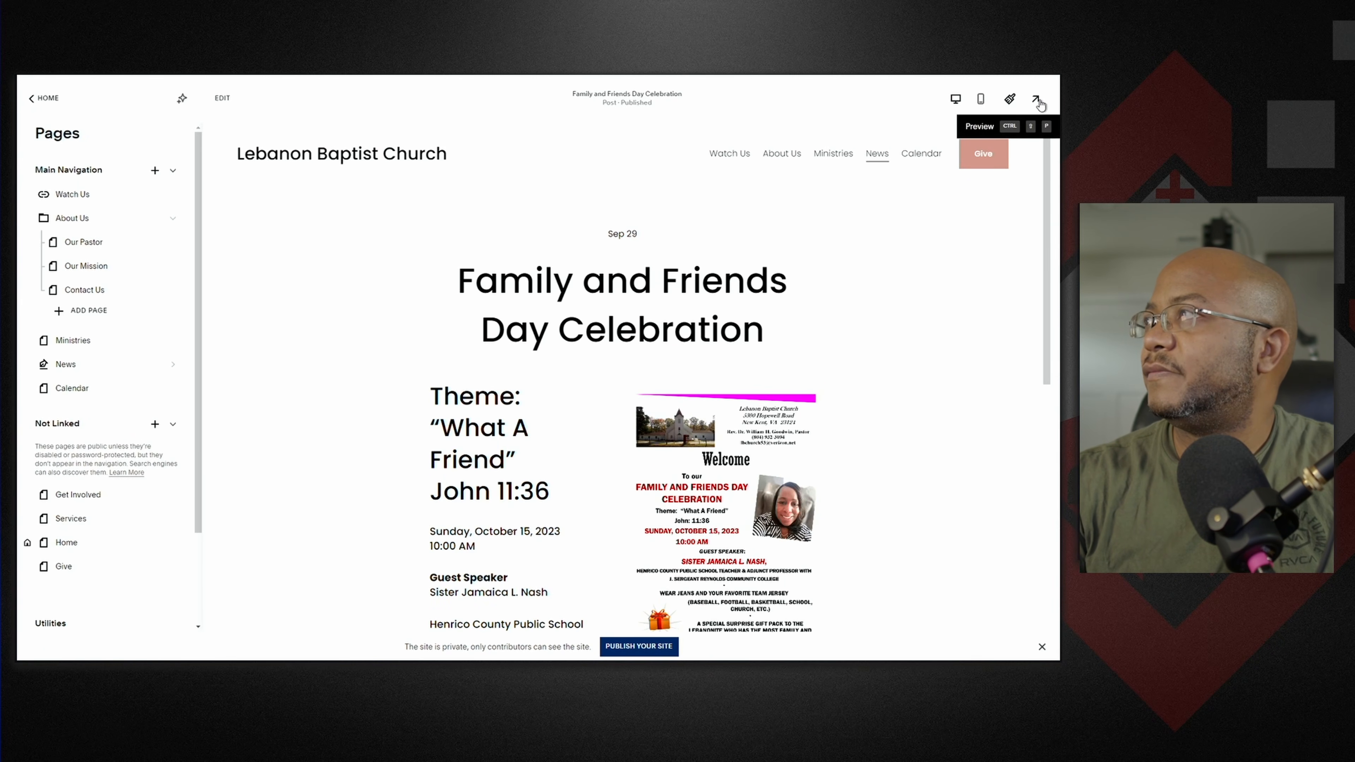
Preview the site and browse the Church News page showing the Family and Friends Day post.
left_click(1037, 100)
left_click(176, 131)
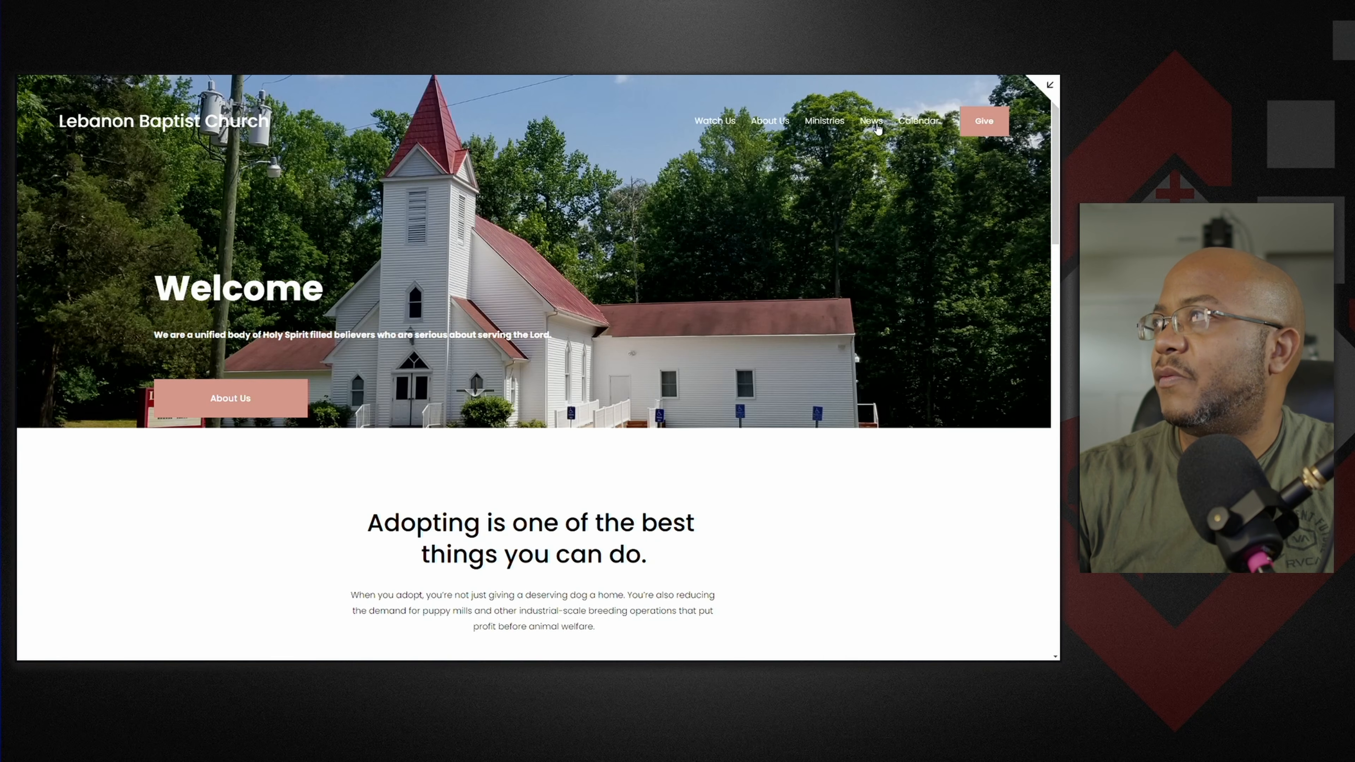
left_click(872, 122)
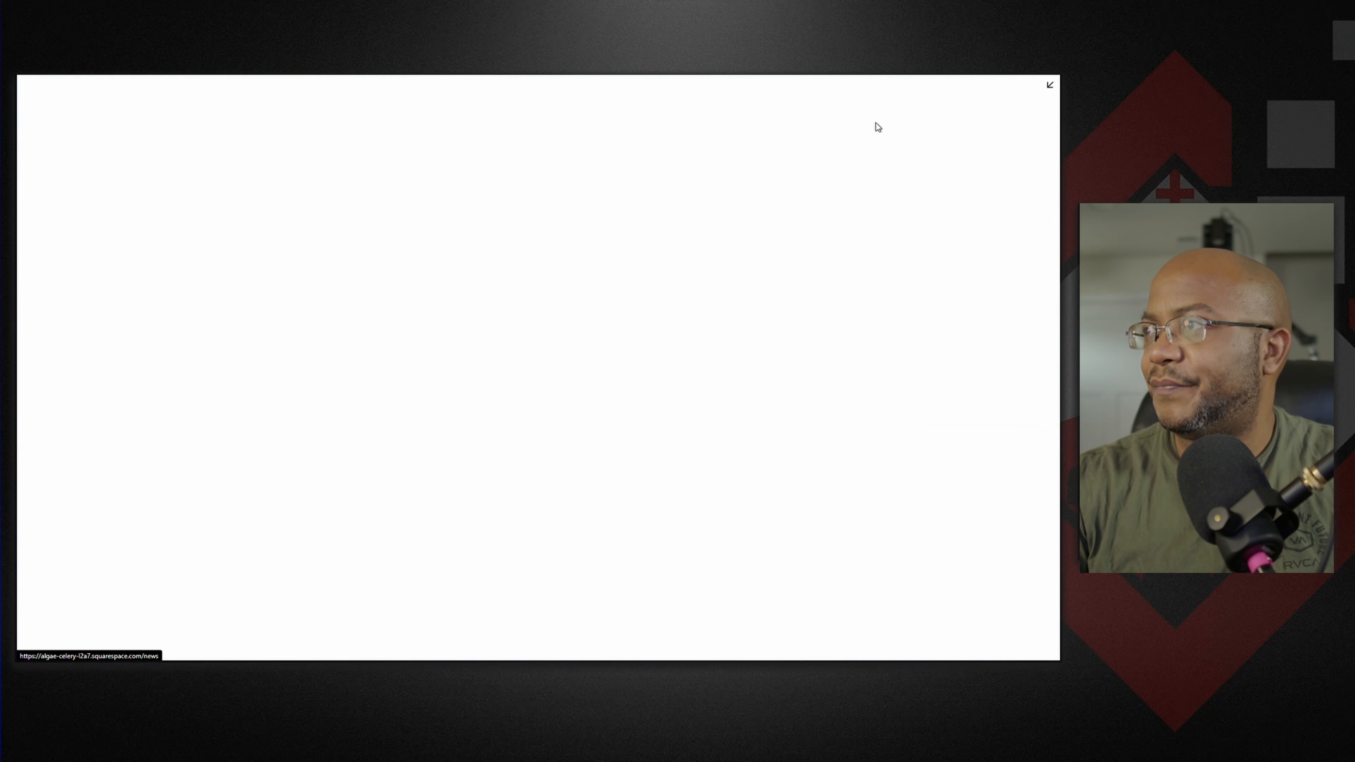
scroll(795, 432, "down", 4)
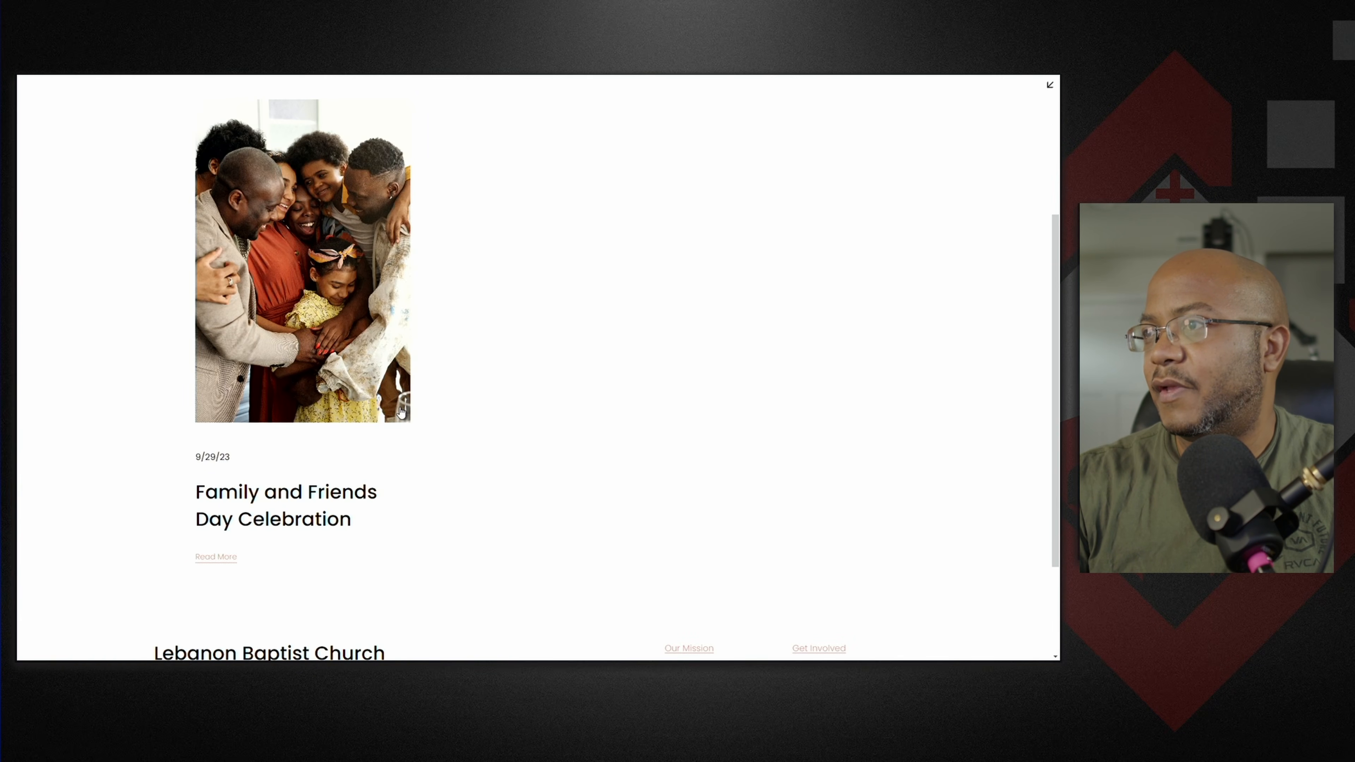
scroll(337, 404, "down", 3)
scroll(427, 472, "up", 4)
scroll(427, 472, "up", 3)
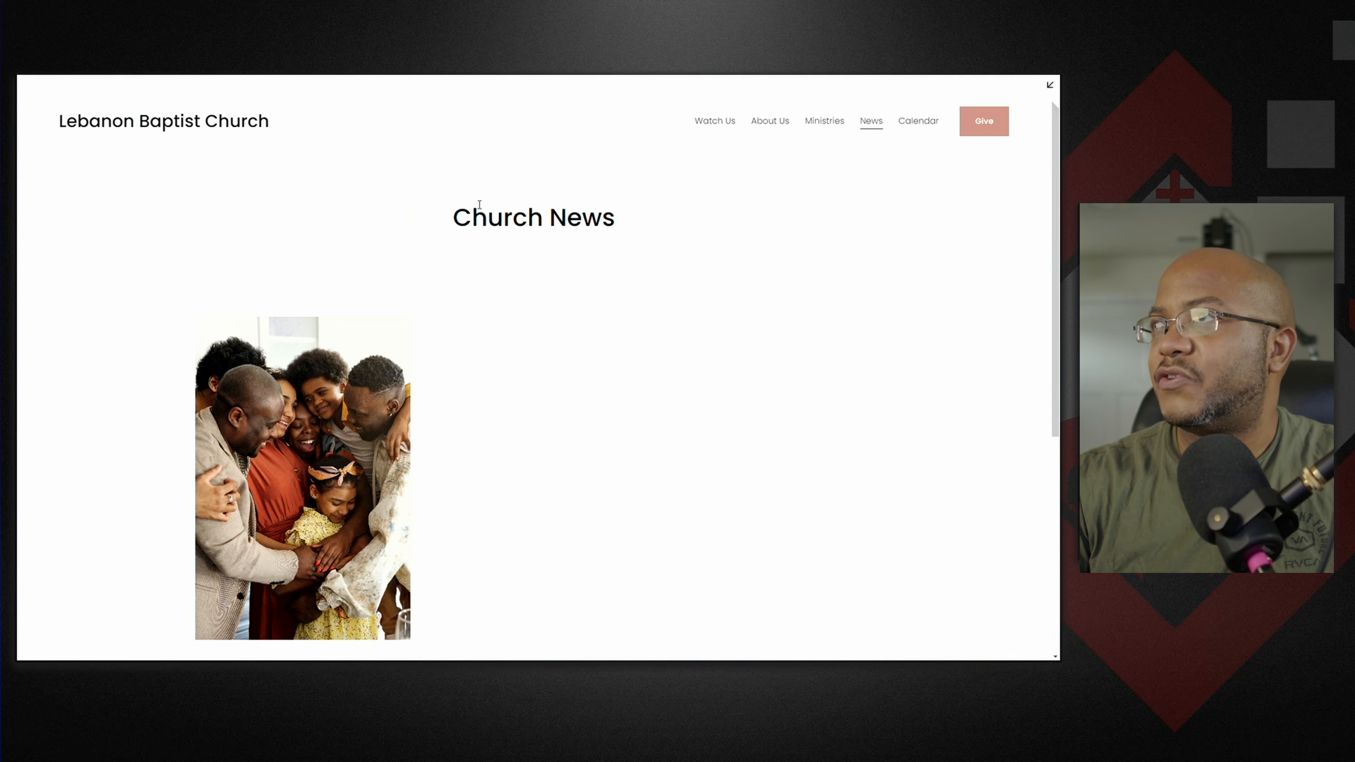
scroll(640, 504, "down", 4)
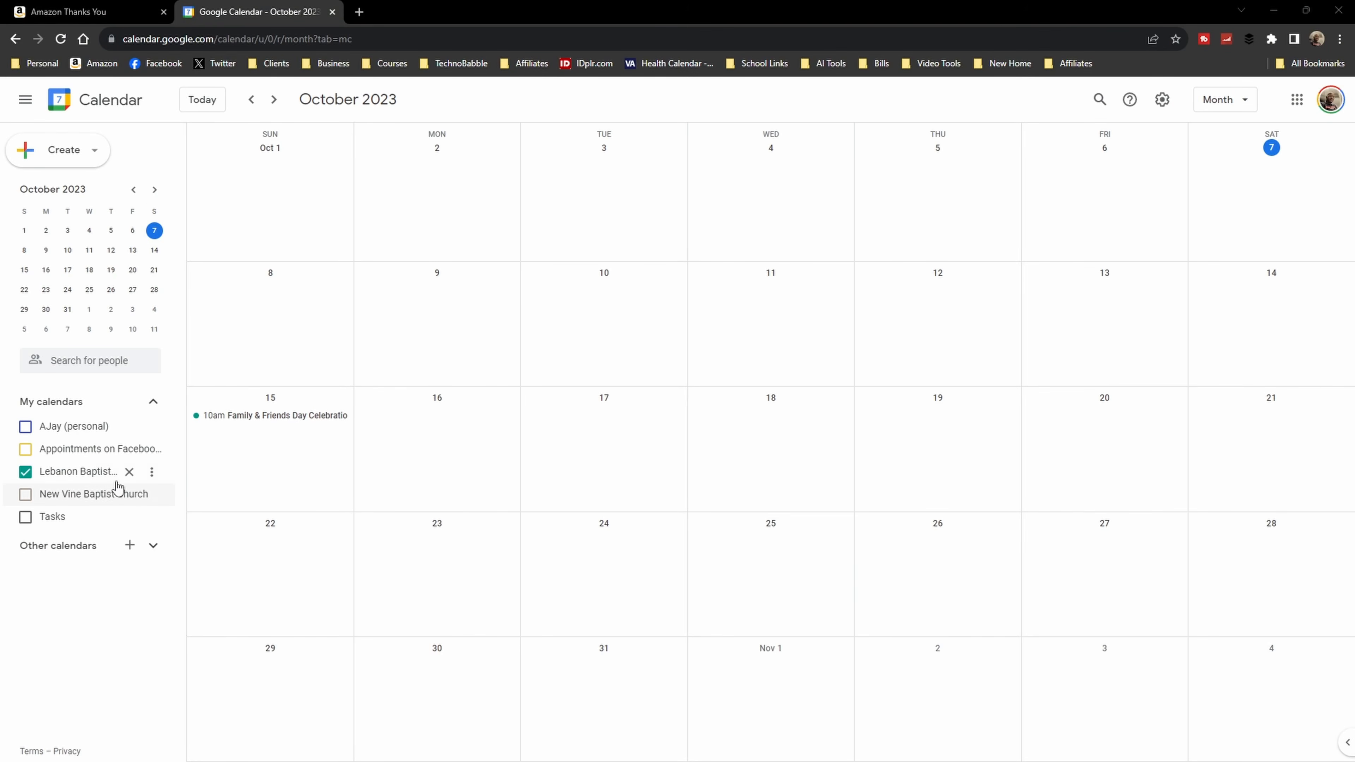
Copy the Lebanon Baptist Church calendar's embed code from its Integrate calendar settings.
left_click(151, 471)
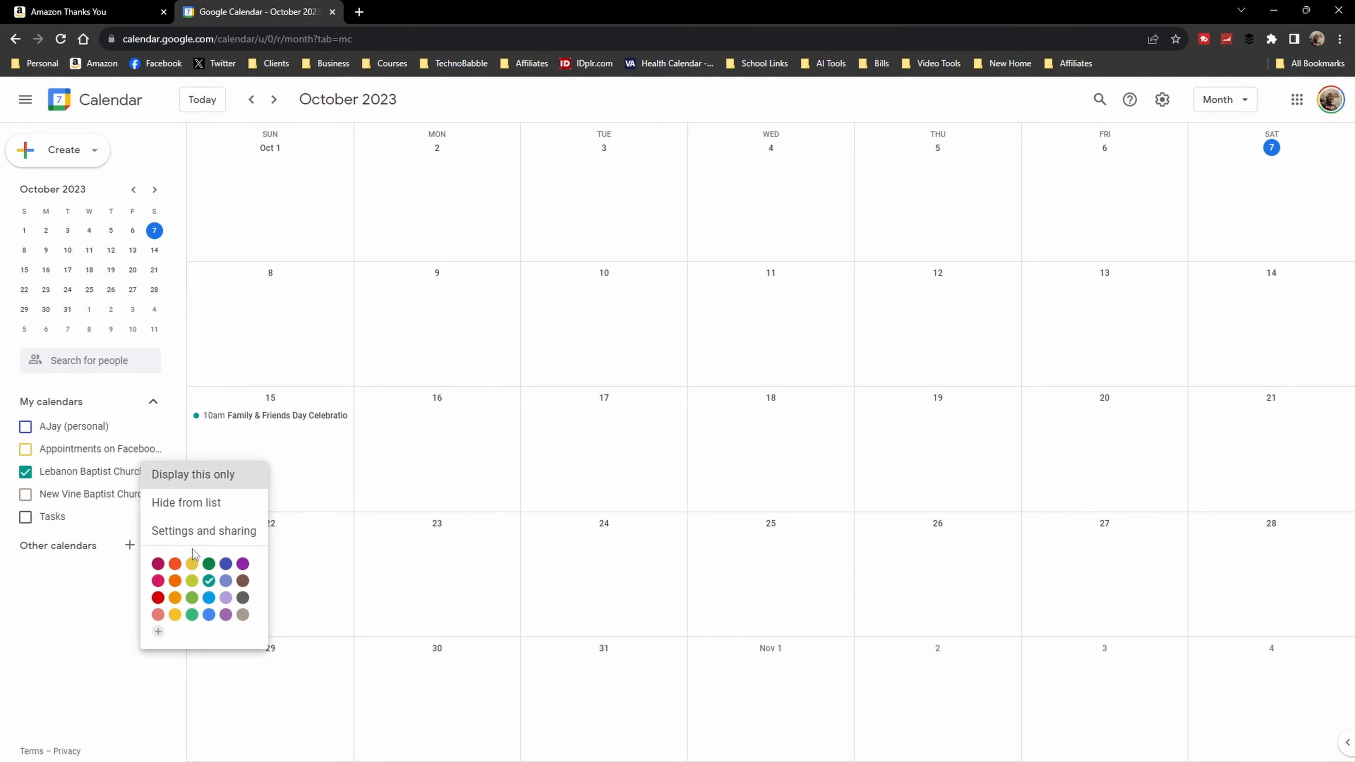
left_click(196, 533)
scroll(581, 612, "down", 20)
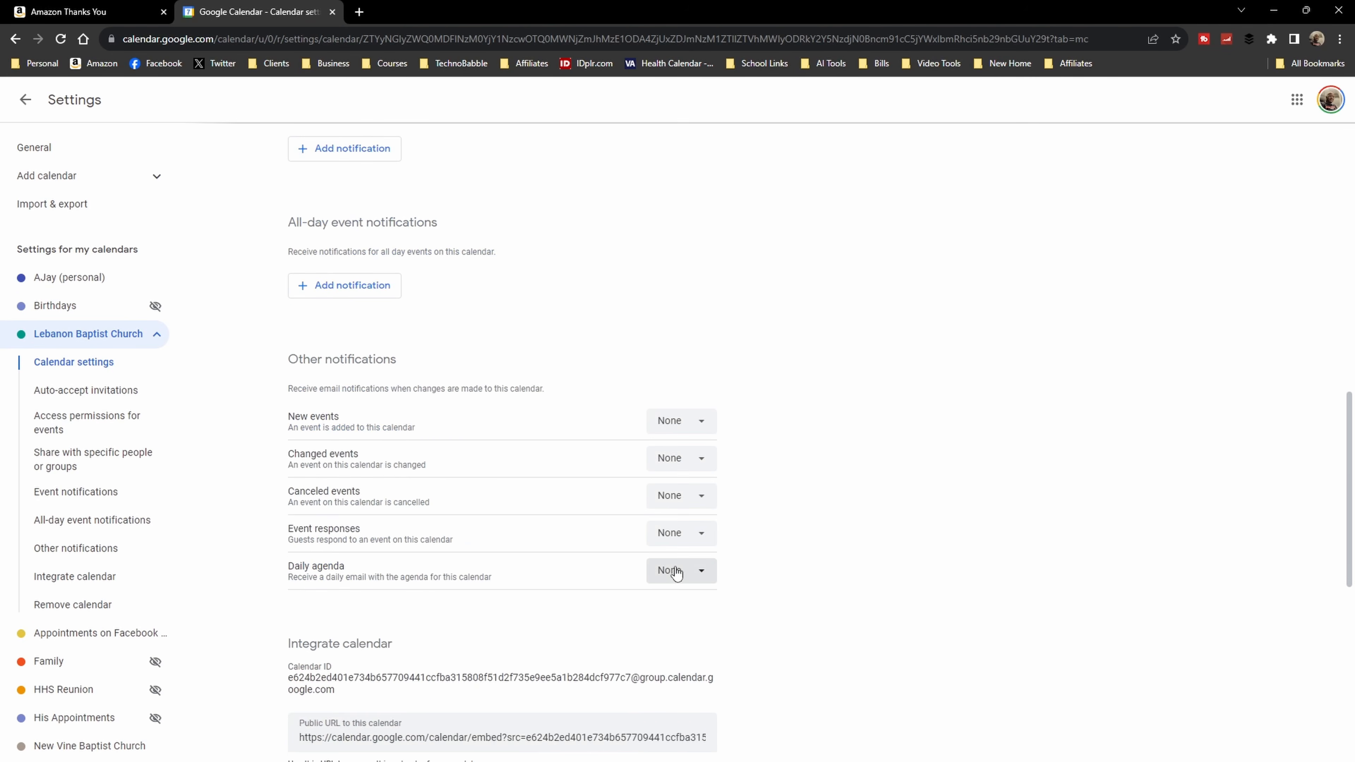
left_click(464, 528)
right_click(464, 528)
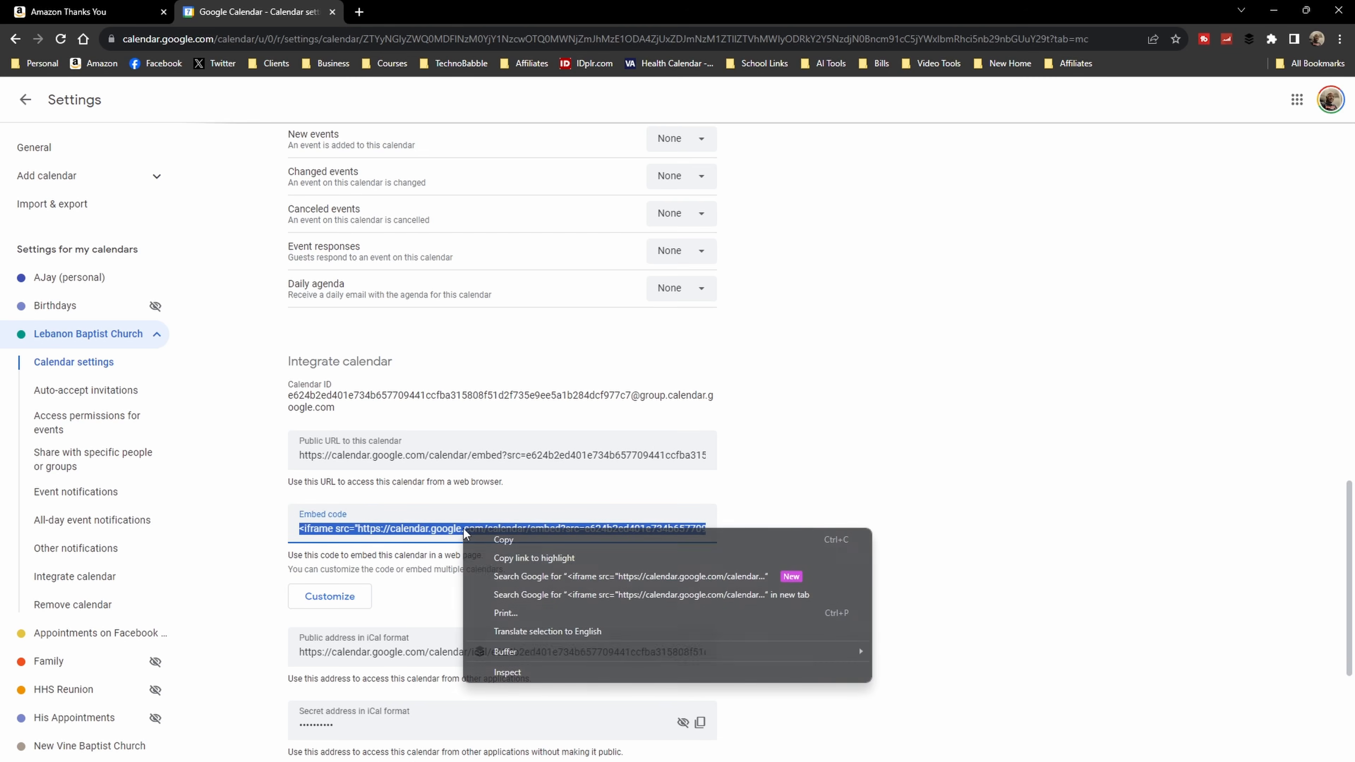
left_click(487, 546)
Go to the church website lebanonbcnk.org.
left_click(212, 32)
type("lebanonbcnk.org")
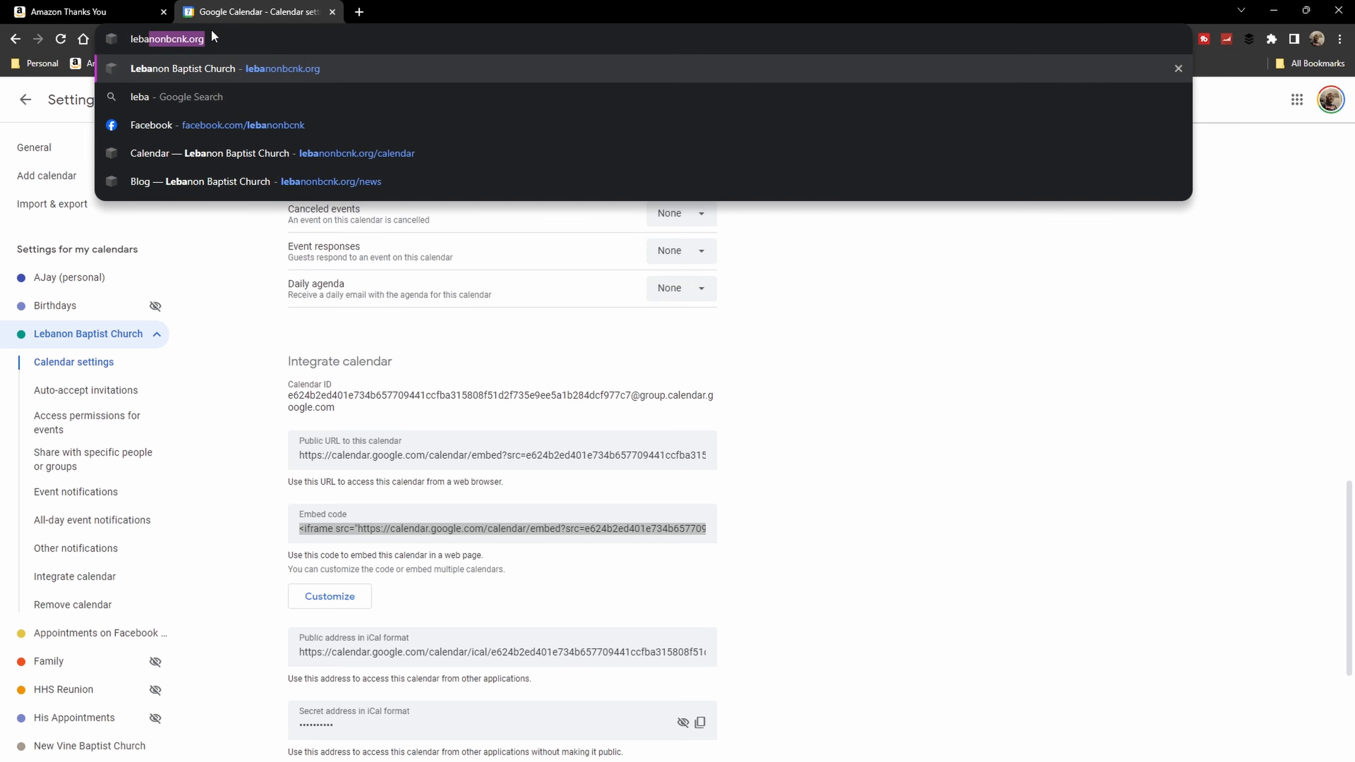
key("Return")
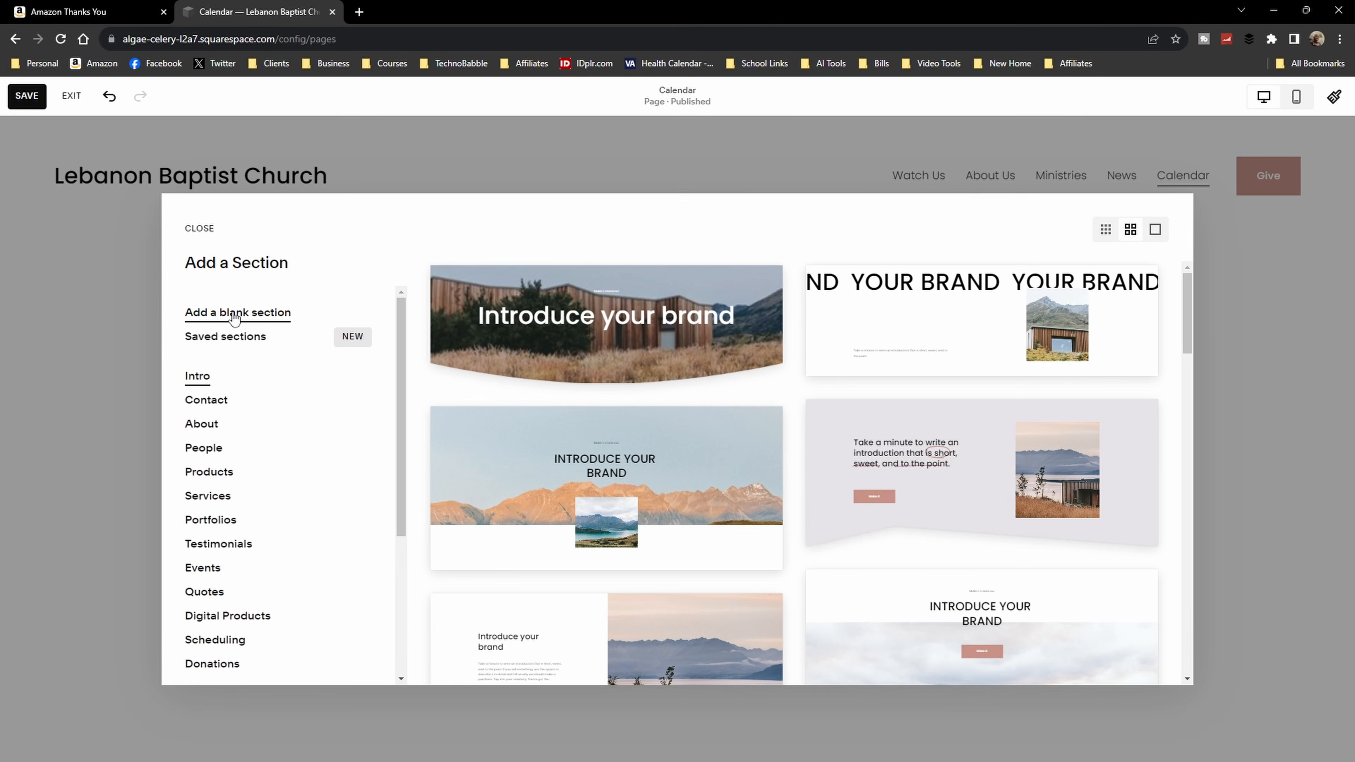
Add a blank section with an Embed block stretched across its full width.
left_click(236, 311)
left_click(75, 268)
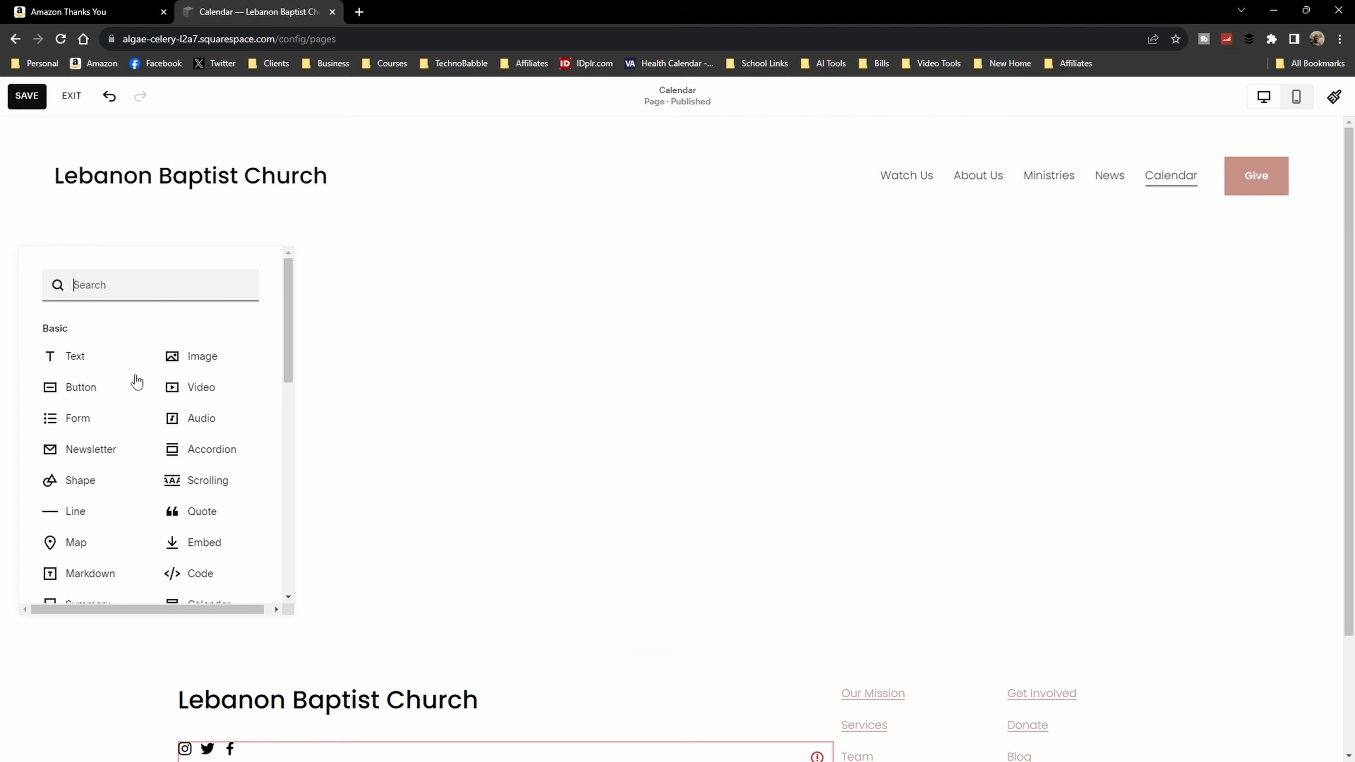
left_click(198, 543)
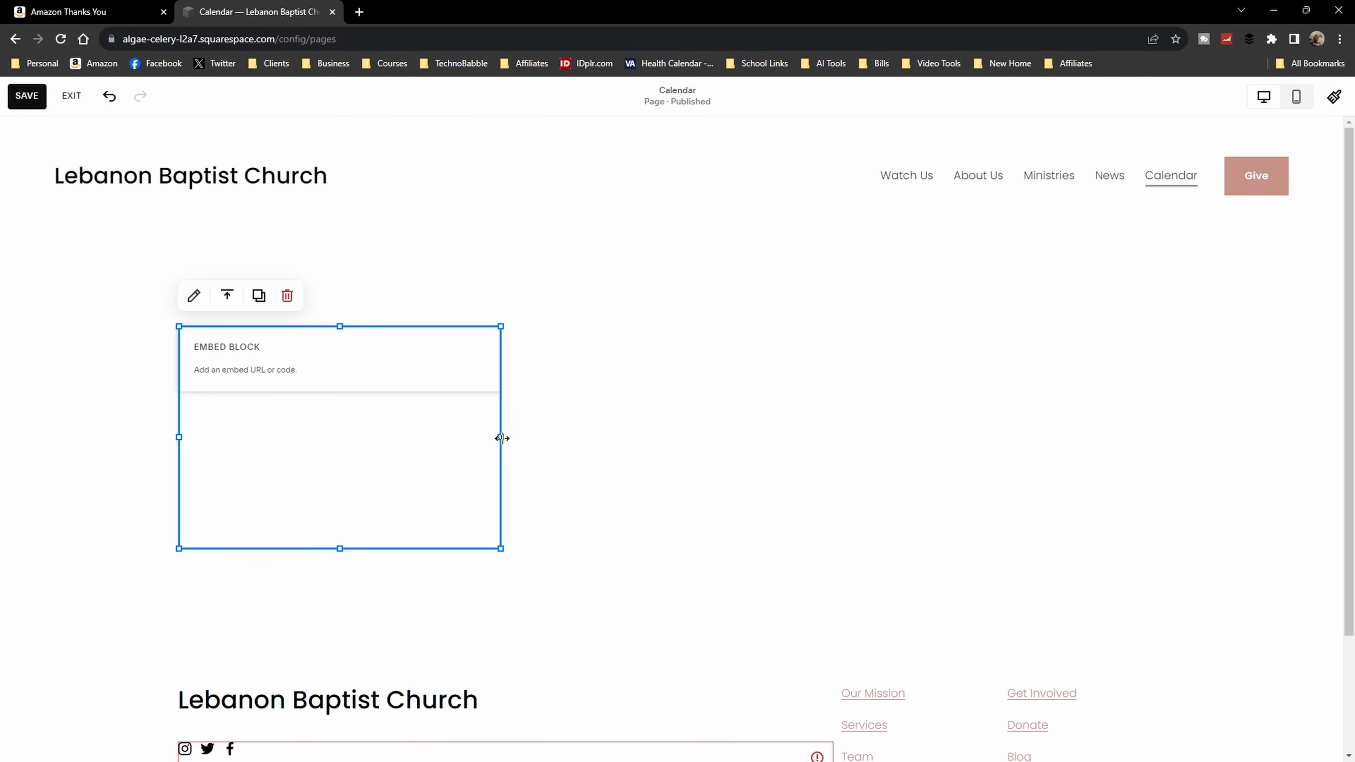
left_click_drag(502, 438, 1168, 437)
Paste the Google Calendar iframe as a Code Snippet with width set to 100%.
left_click(328, 427)
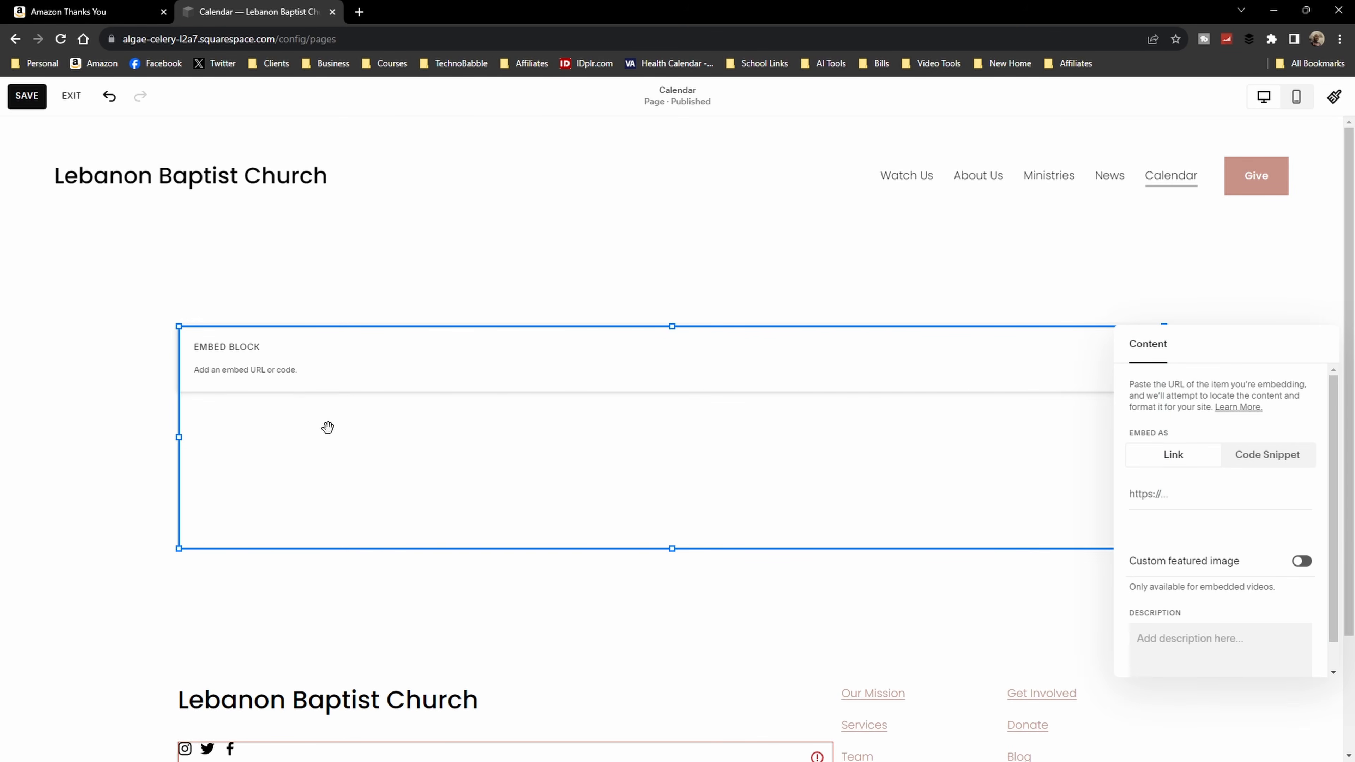
left_click(1258, 461)
left_click(1191, 512)
left_click(1156, 378)
type("<iframe src=\"https://calendar.google.com/calendar/embed?src=e624b2ed401e734b657709441ccfba315808f51d2f735e9ee5a1b284dcf977c7%40group.calendar.google.com&ctz=America%2FNew_York\" style=\"border: 0\" width=\"800\" height=\"600\" frameborder=\"0\" scrolling=\"no\"></iframe>")
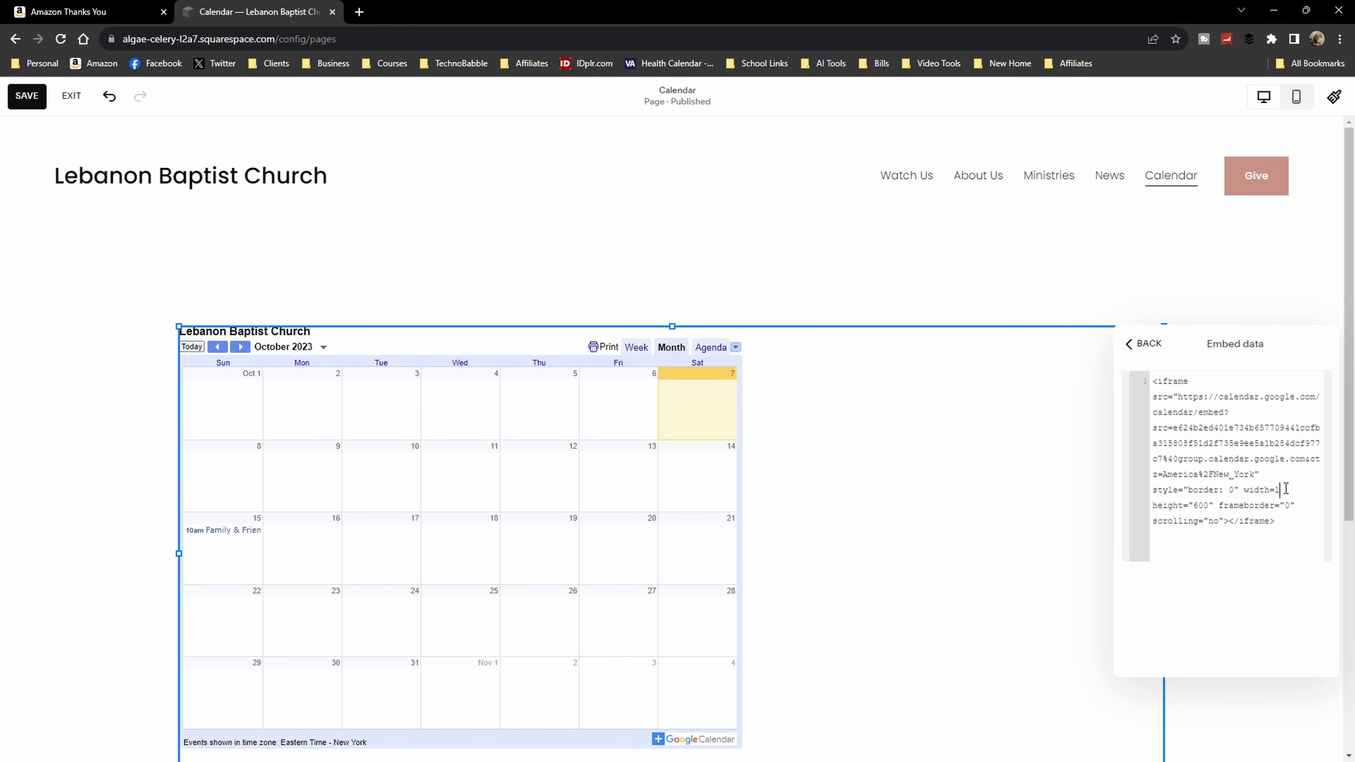
type("00%")
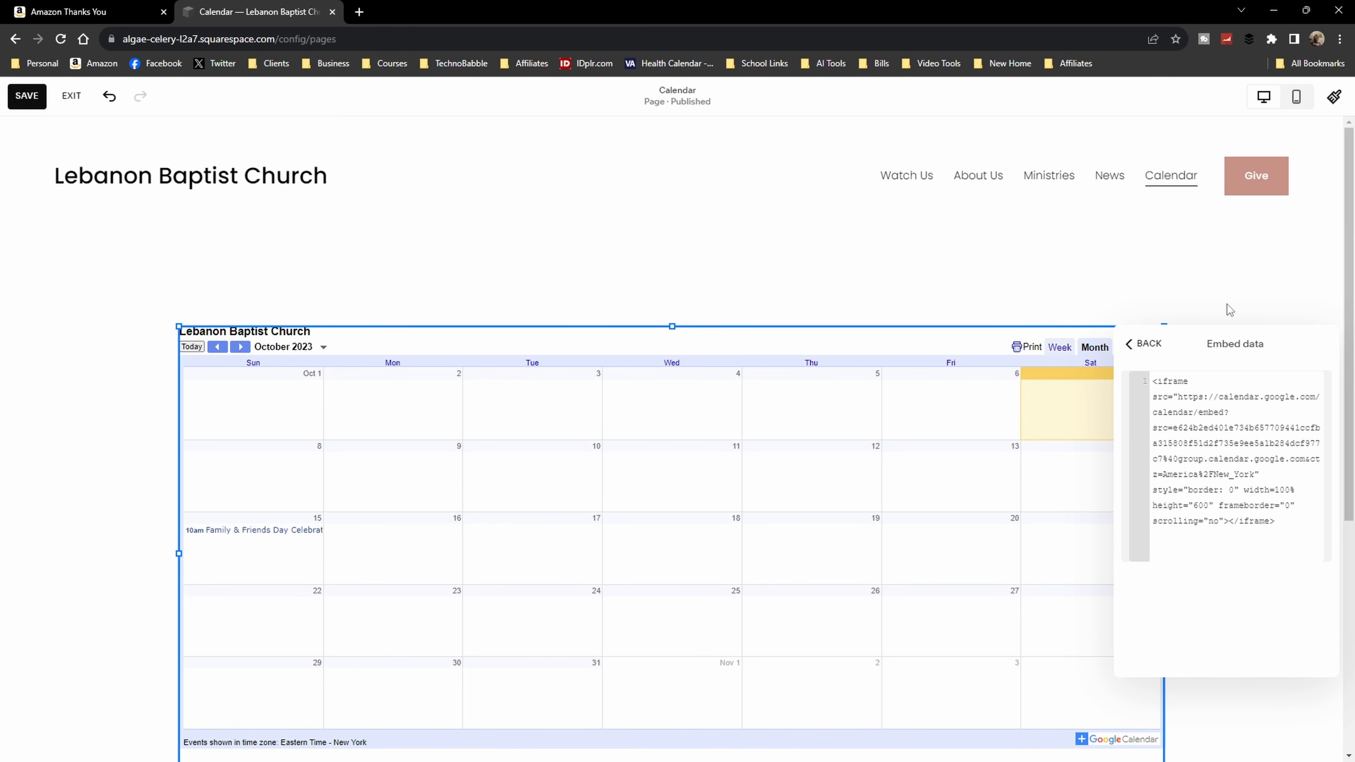
left_click(1229, 310)
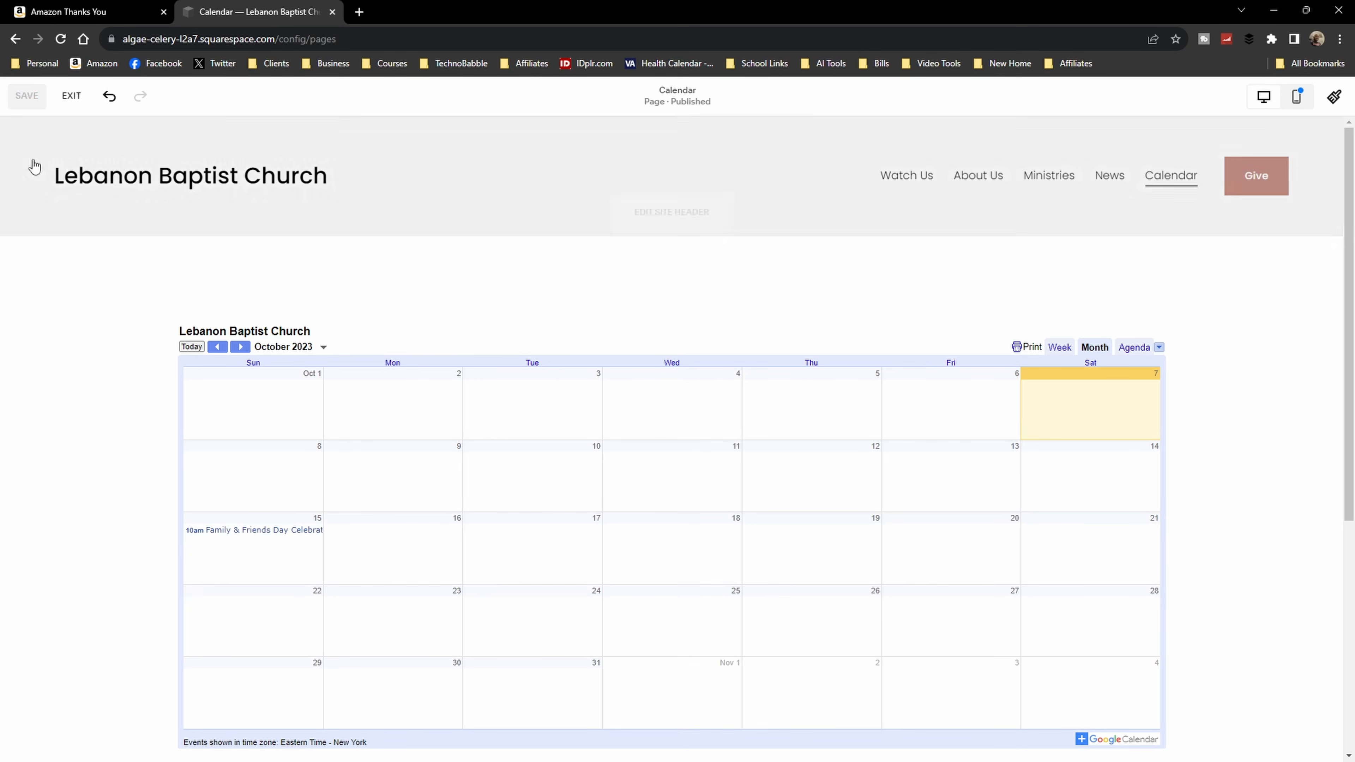